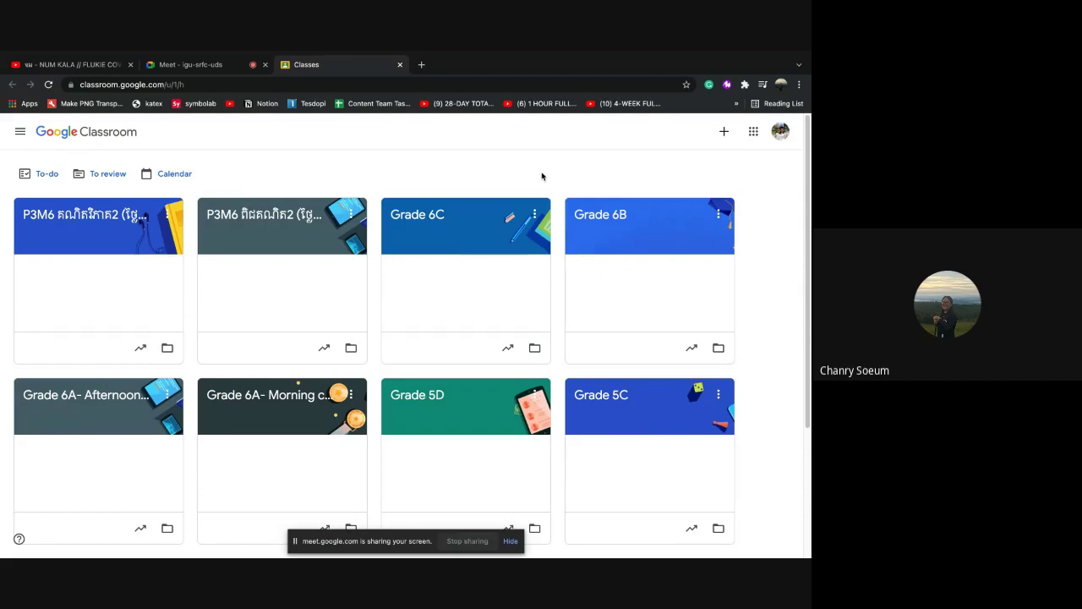
# Begin creating a class and acknowledge the school-use notice to reach the blank class form
pyautogui.click(724, 137)
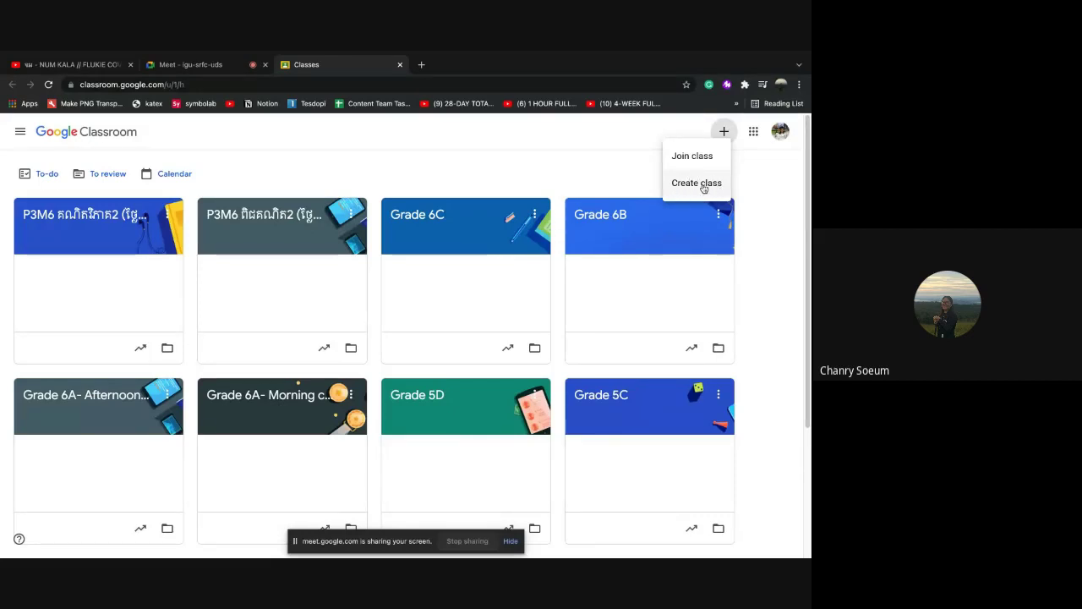
pyautogui.click(689, 185)
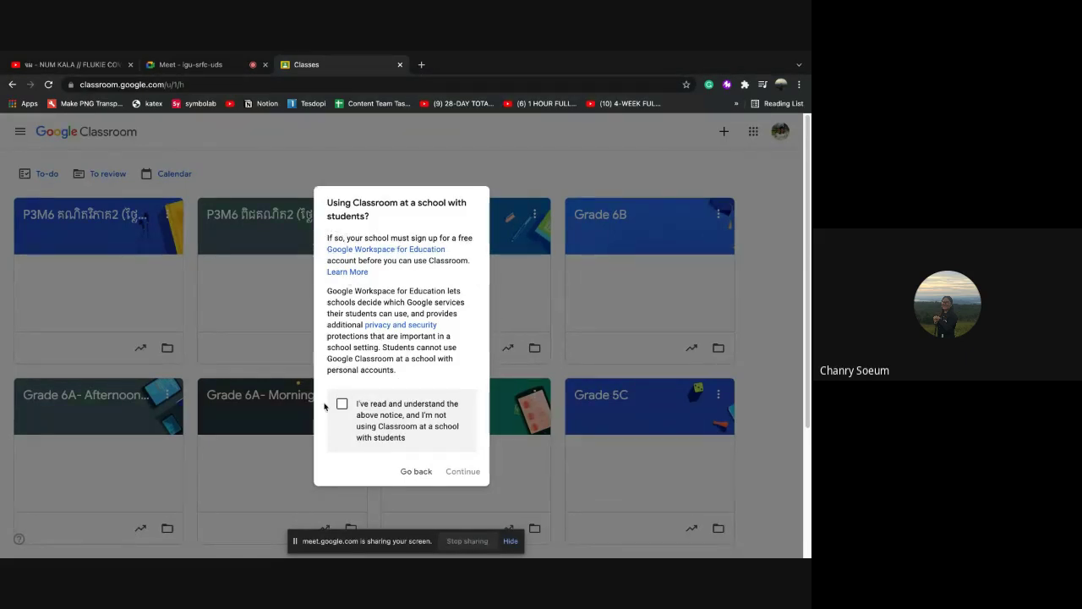
pyautogui.click(343, 405)
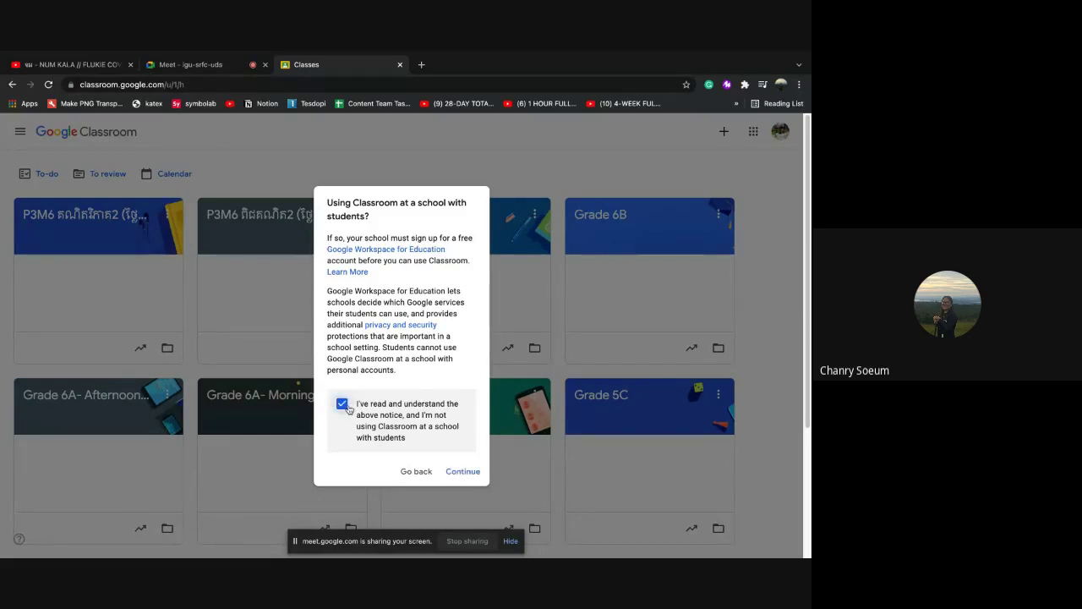
pyautogui.click(455, 475)
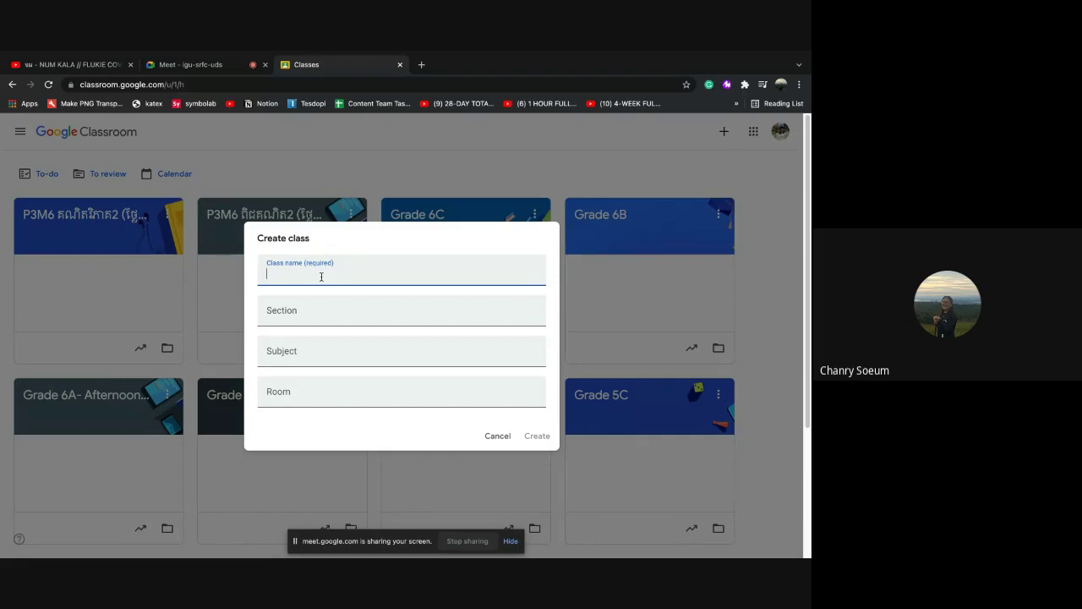
# Create class DIGITAL with section 001, subject Google Classroom and room 12
pyautogui.write('DIGITAL')
pyautogui.click(292, 316)
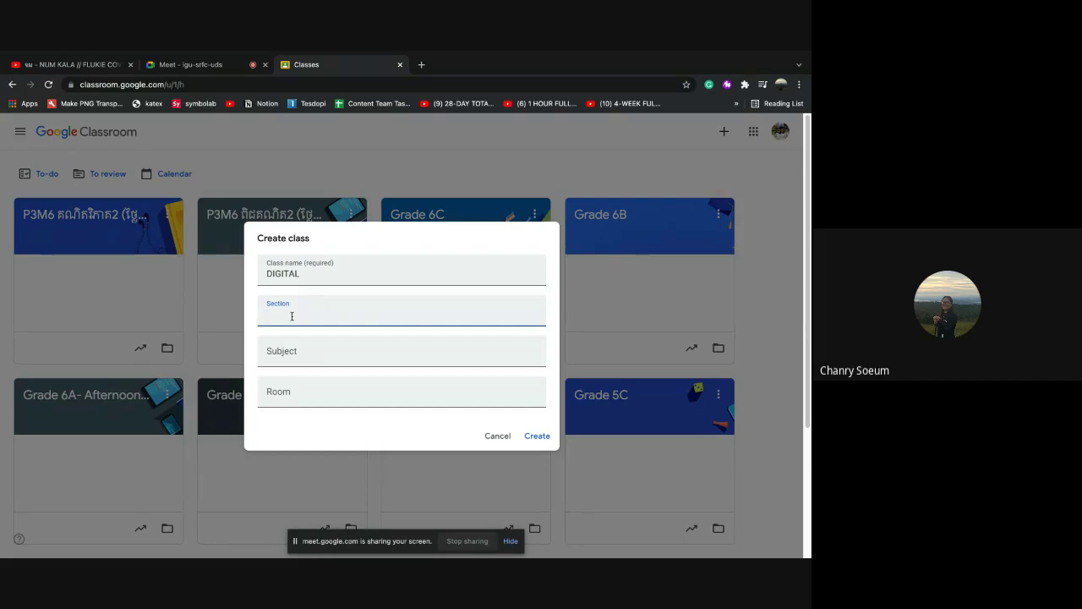
pyautogui.write('001')
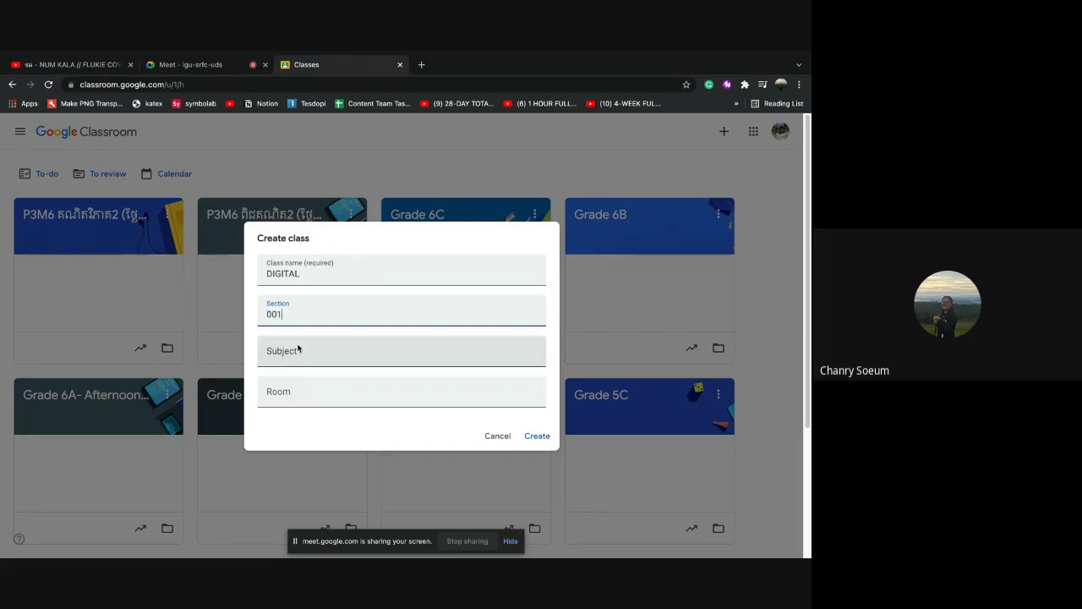
pyautogui.click(288, 352)
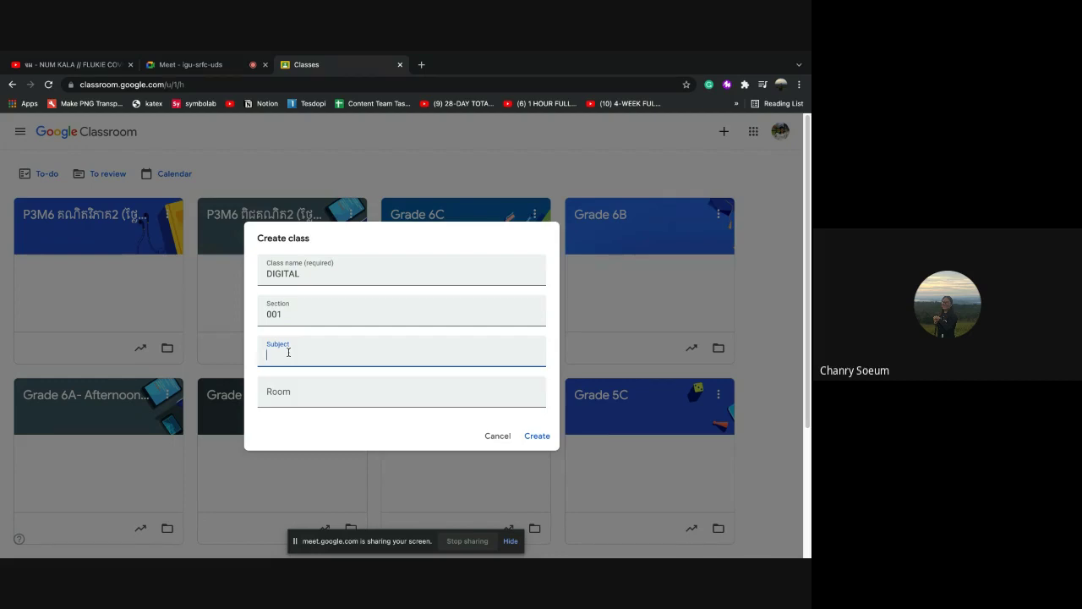
pyautogui.write('Google Class')
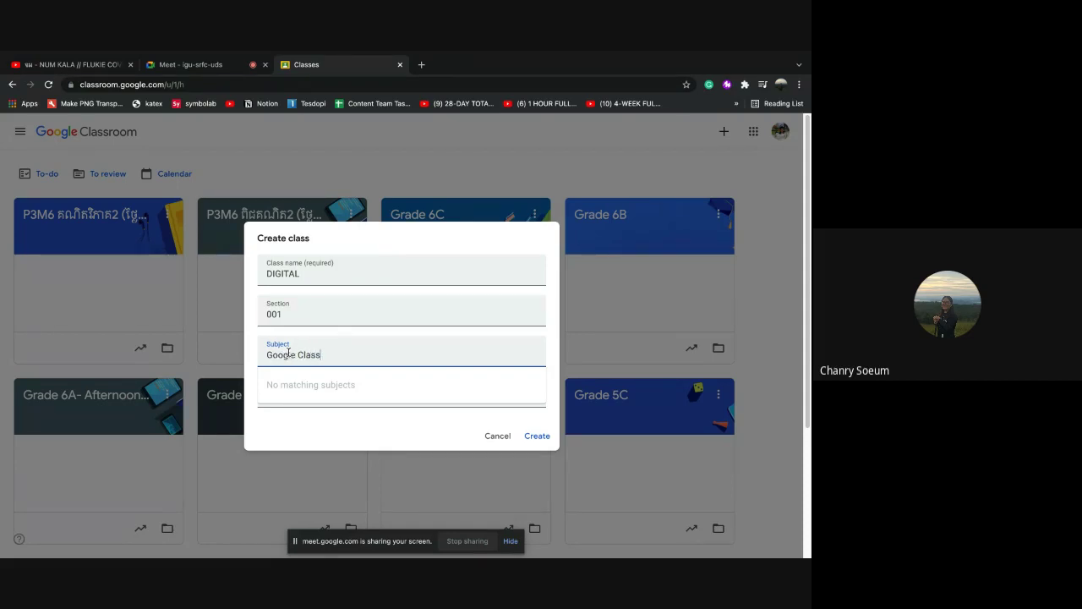
pyautogui.write('room')
pyautogui.click(312, 412)
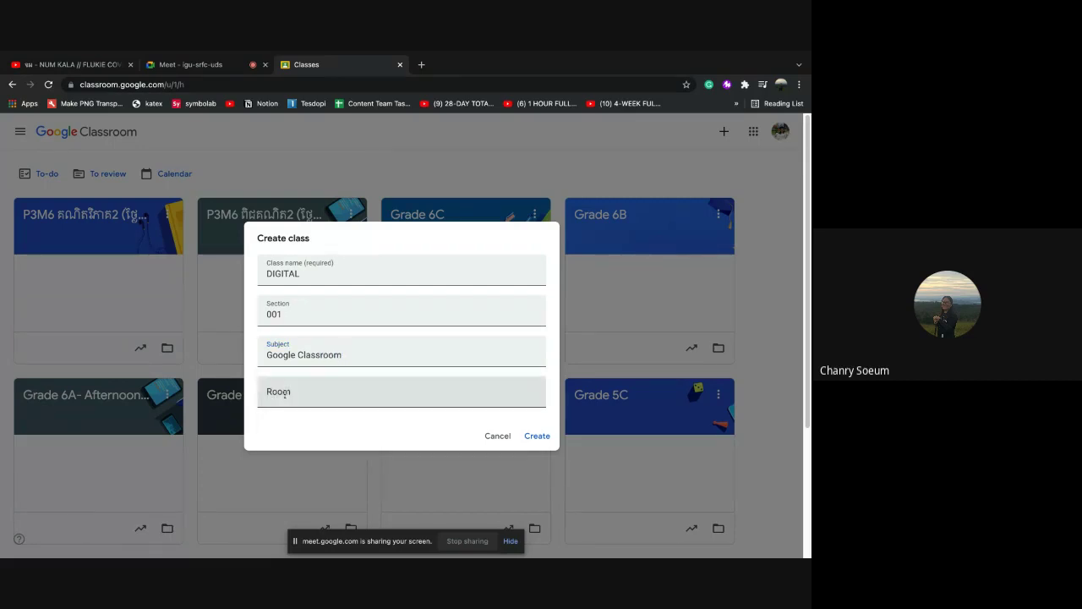
pyautogui.click(284, 394)
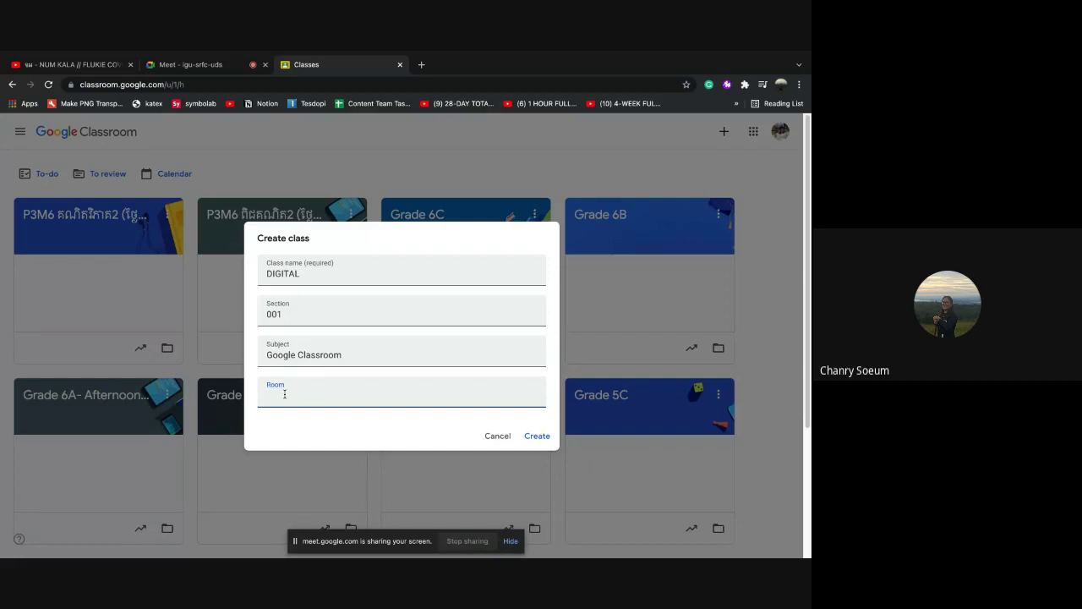
pyautogui.write('12')
pyautogui.click(536, 437)
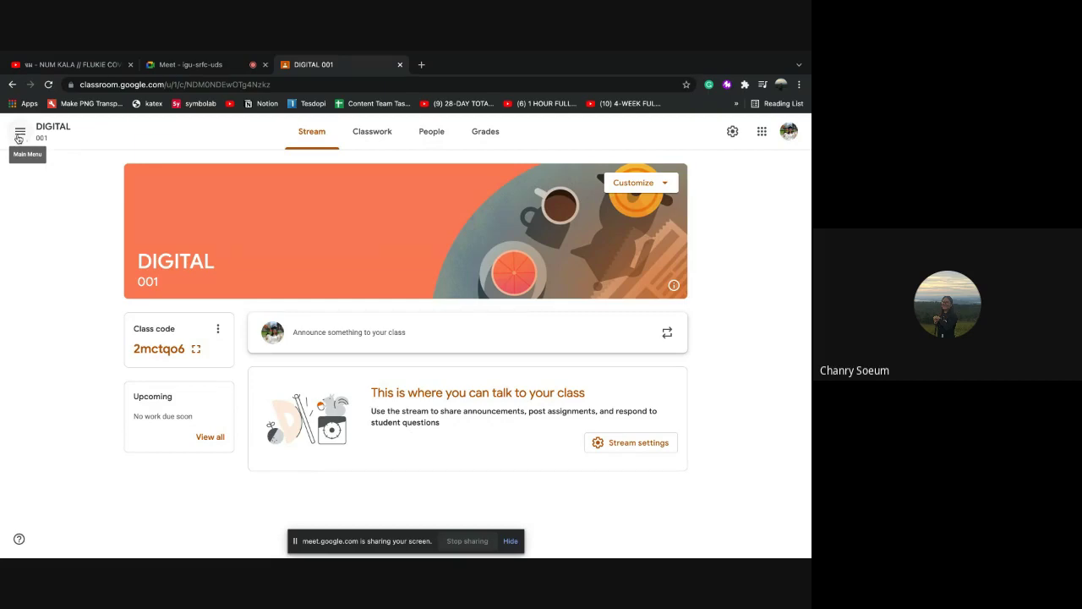
# Open the class drawer and scroll through it to find DIGITAL 001 under Teaching
pyautogui.click(19, 138)
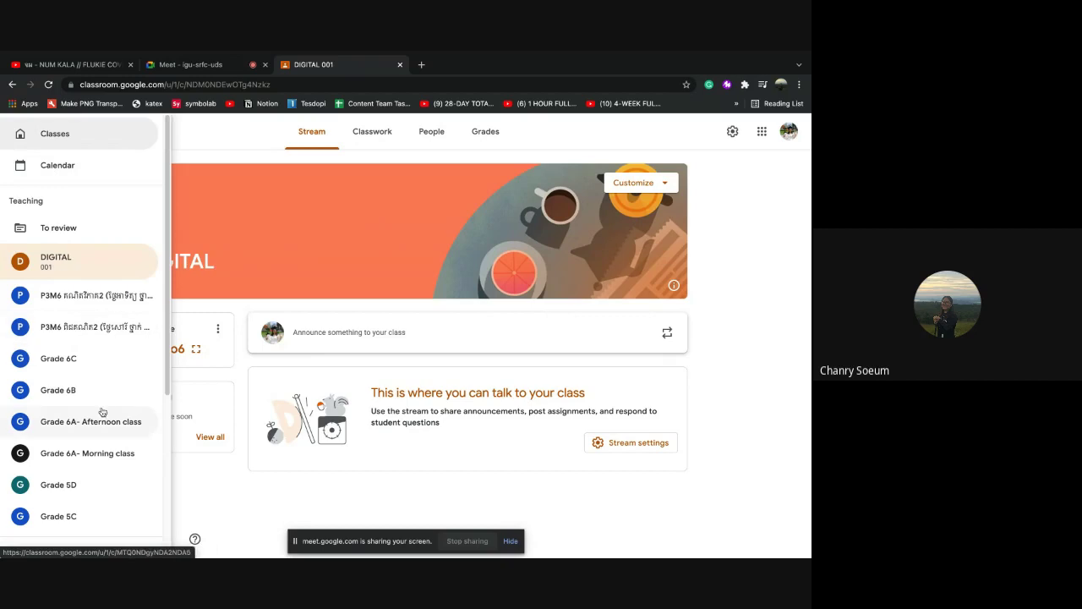
pyautogui.scroll(-2, 94, 405)
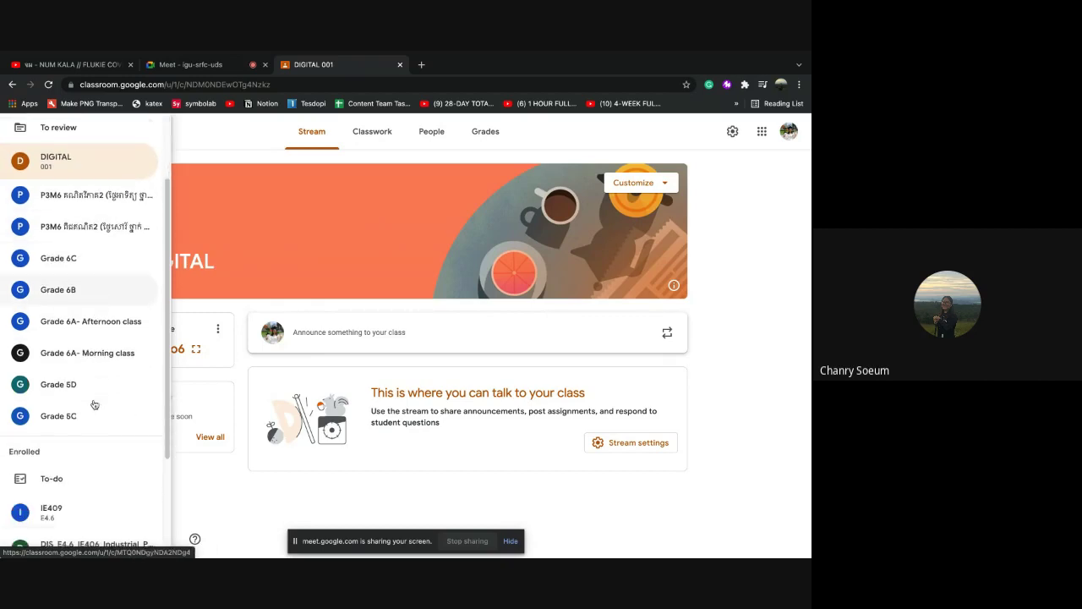
pyautogui.scroll(1, 51, 257)
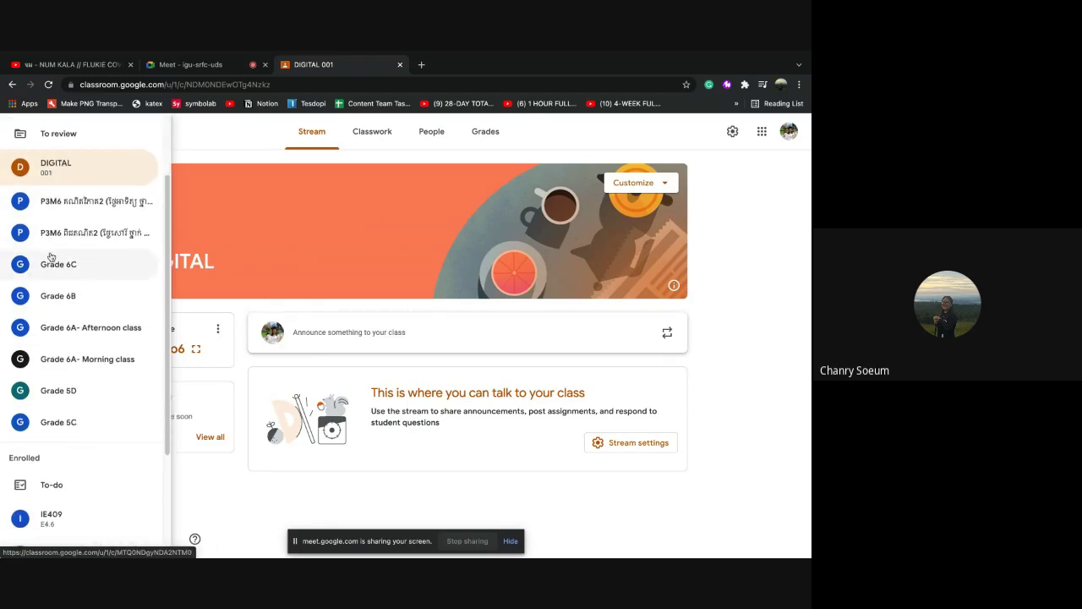
pyautogui.scroll(2, 50, 257)
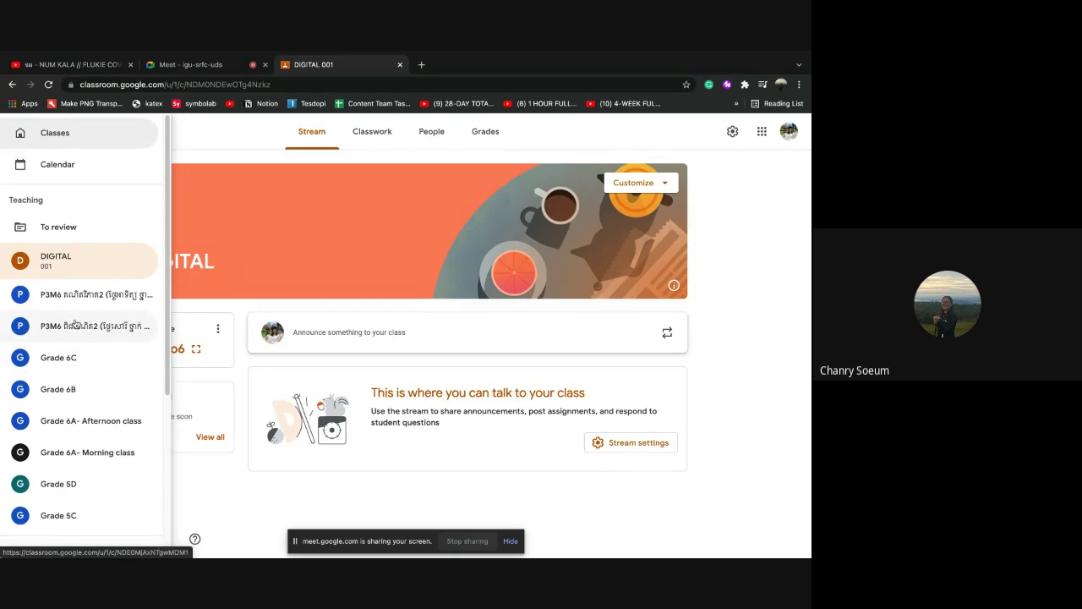
pyautogui.scroll(-3, 75, 328)
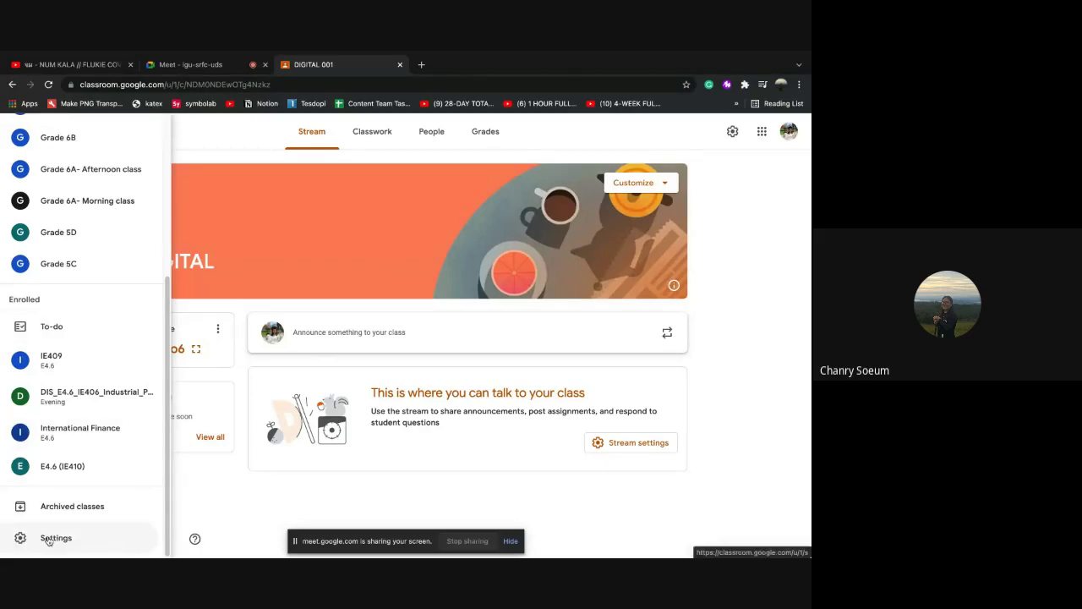
# Open Classroom Settings and toggle email notifications off, then back on
pyautogui.click(50, 536)
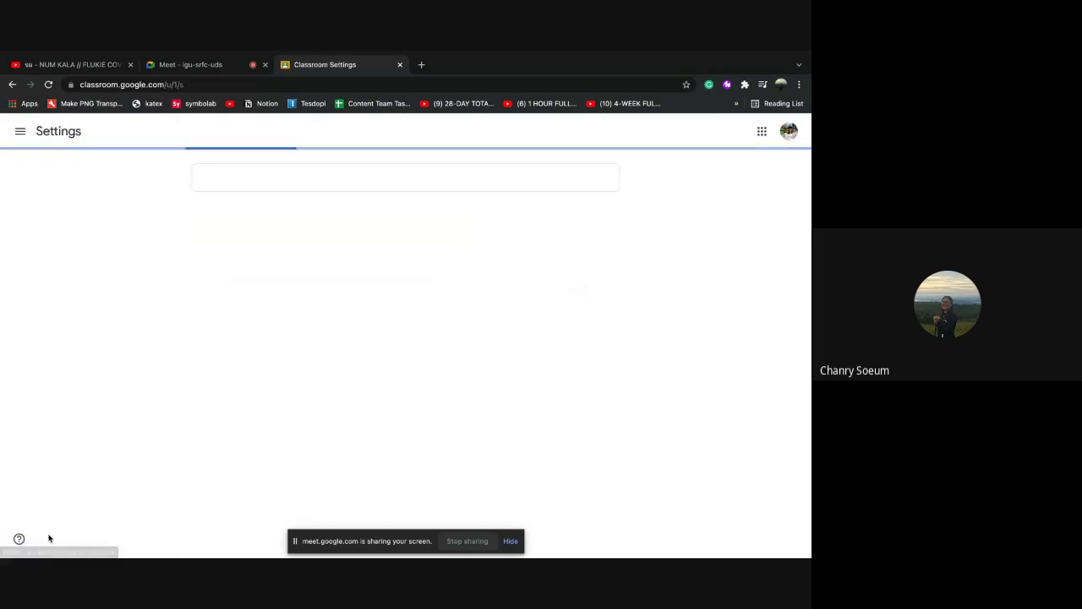
pyautogui.scroll(-2, 365, 413)
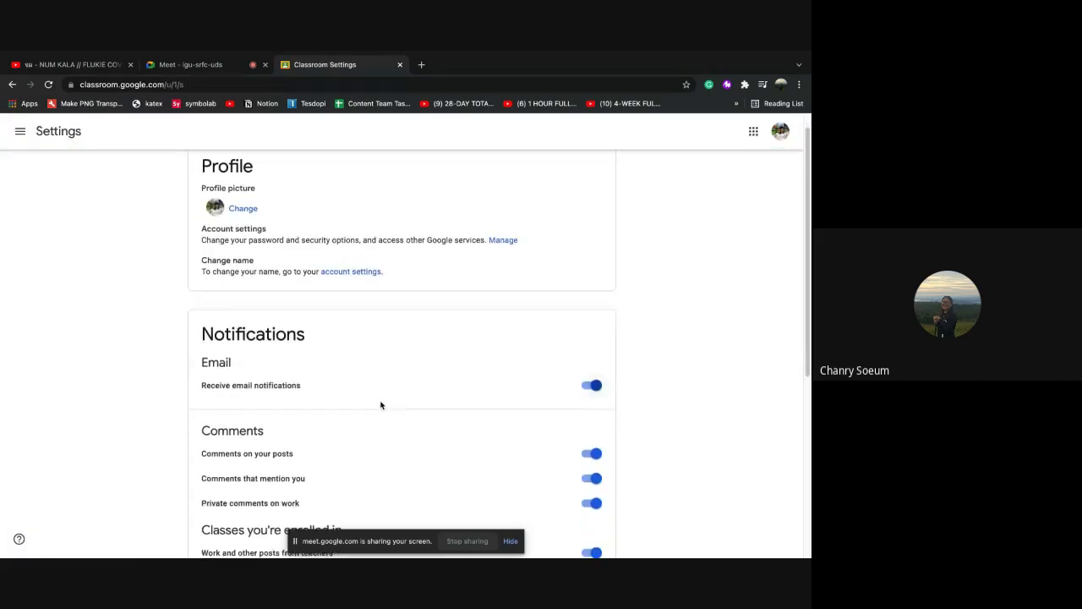
pyautogui.scroll(2, 270, 306)
pyautogui.scroll(-4, 276, 295)
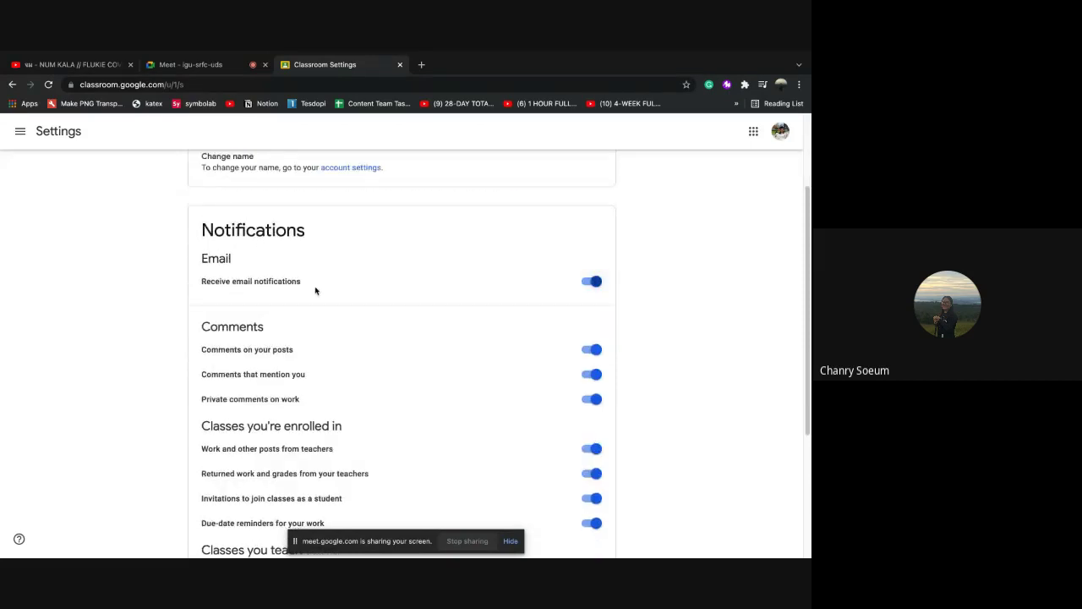
pyautogui.click(583, 282)
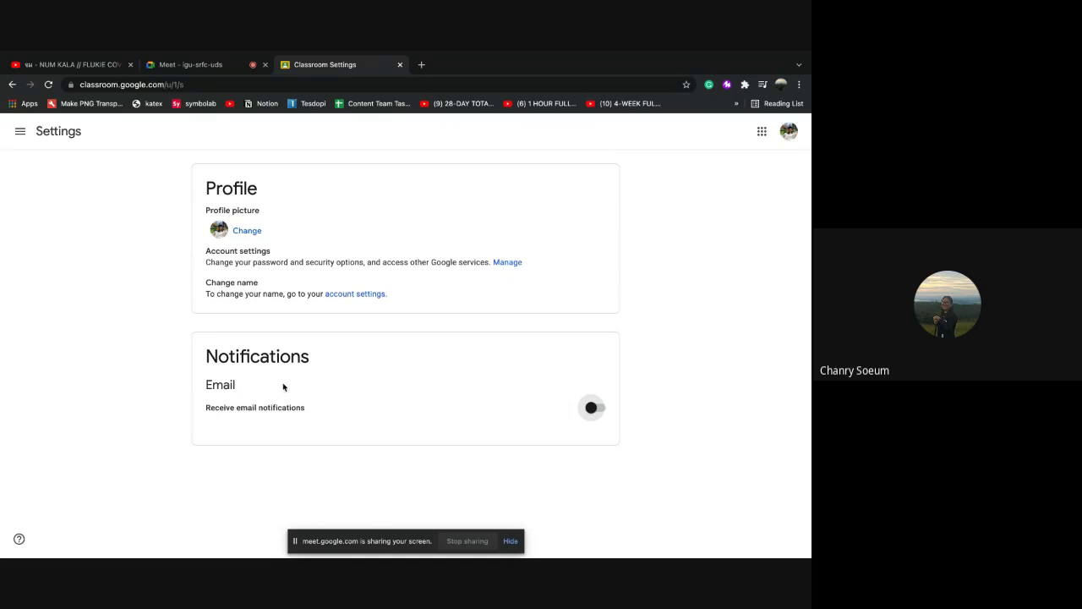
pyautogui.click(596, 409)
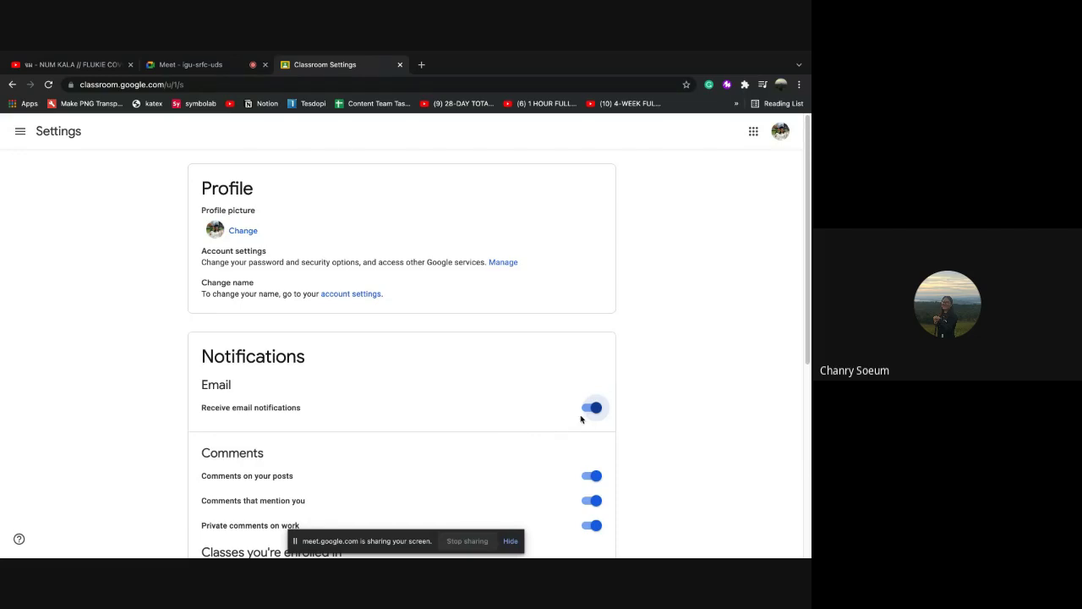
# Review the remaining notification options, leaving every notification turned on
pyautogui.scroll(-2, 485, 452)
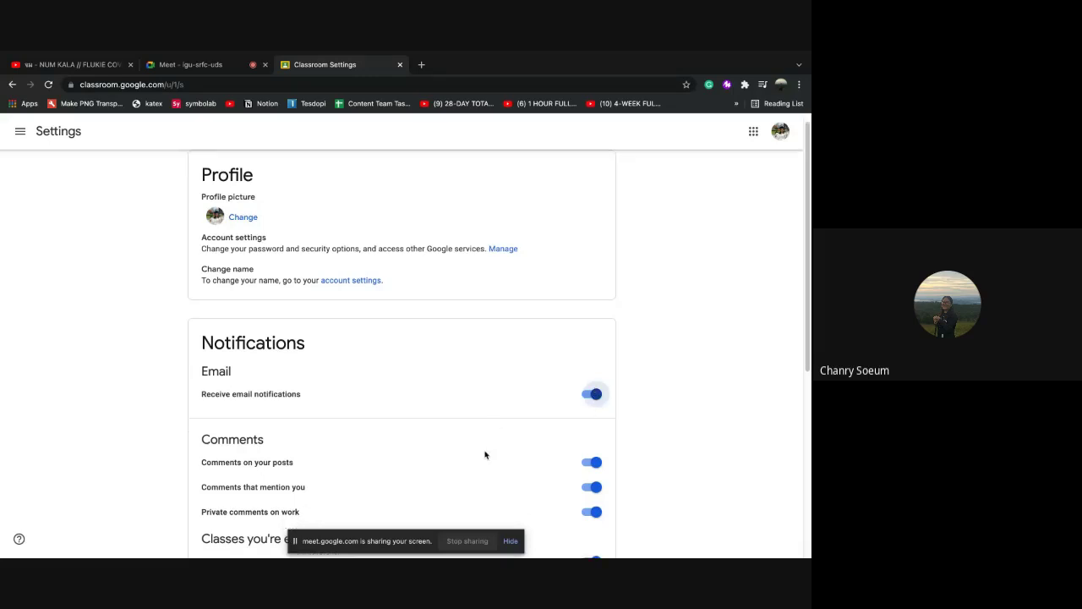
pyautogui.scroll(-5, 363, 462)
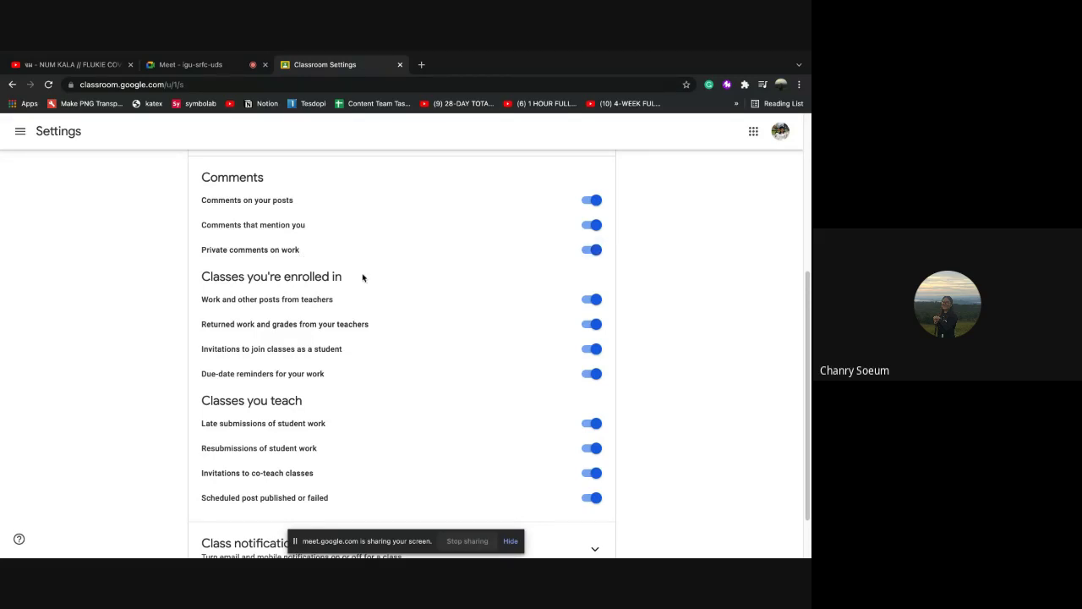
pyautogui.scroll(-1, 371, 278)
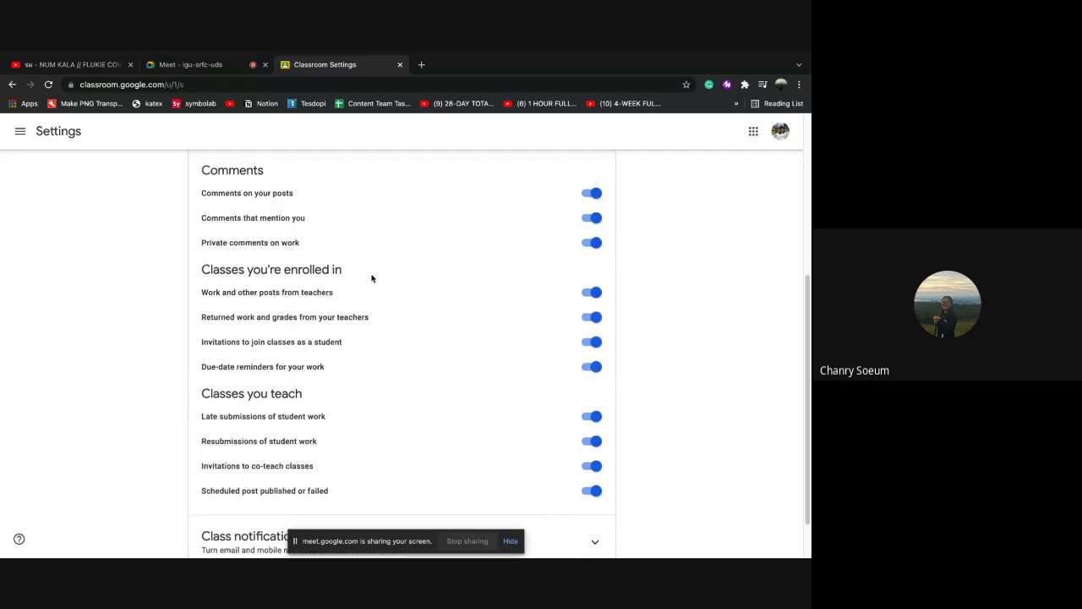
pyautogui.scroll(-1, 398, 415)
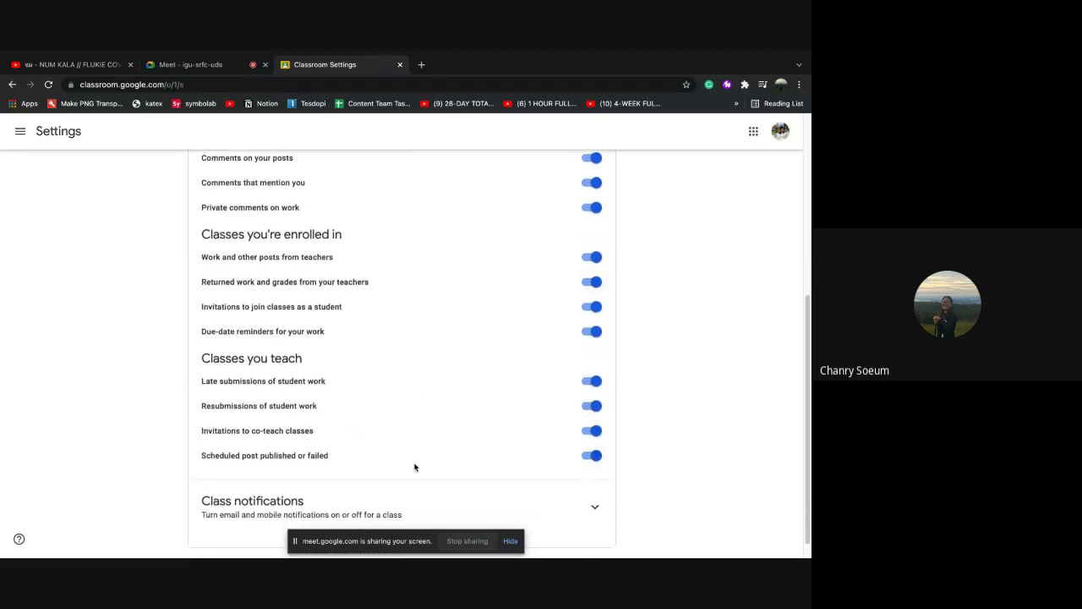
pyautogui.scroll(-1, 414, 468)
pyautogui.scroll(10, 396, 433)
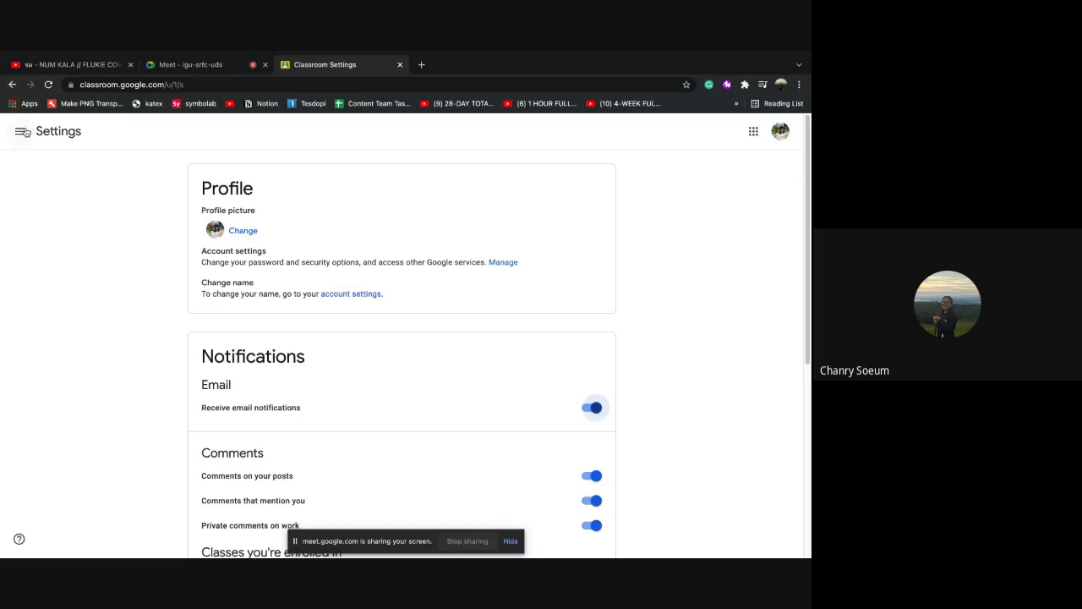
pyautogui.click(21, 131)
pyautogui.click(65, 259)
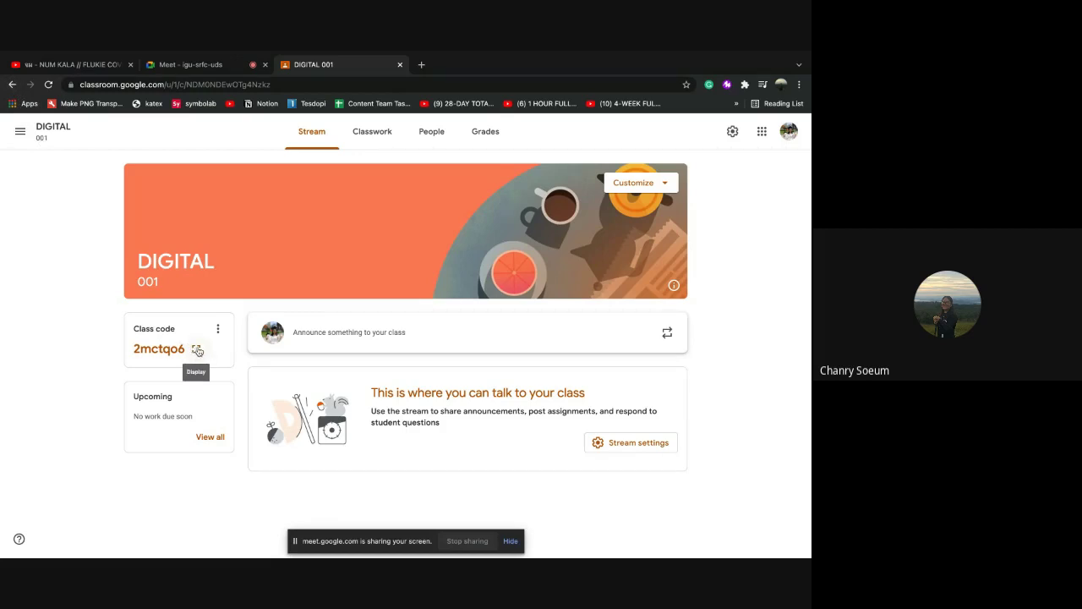
pyautogui.click(197, 350)
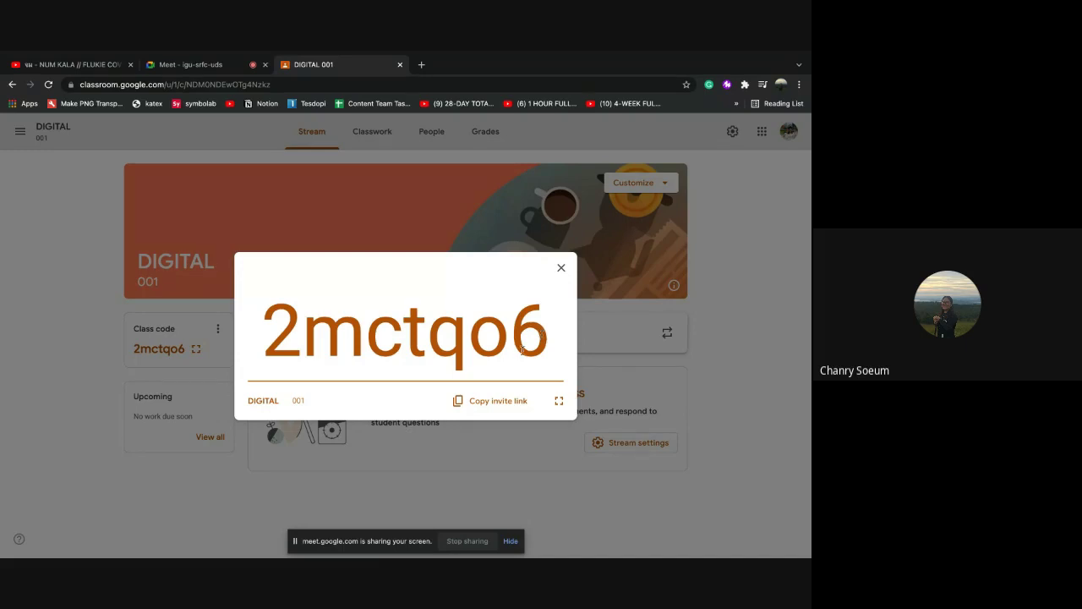
pyautogui.click(448, 200)
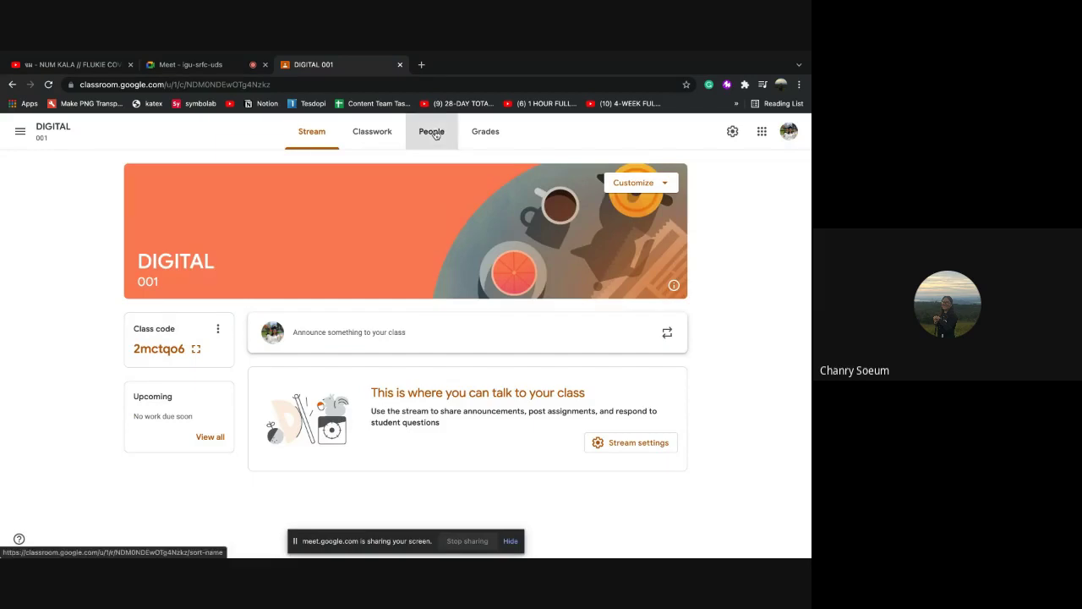
pyautogui.click(433, 134)
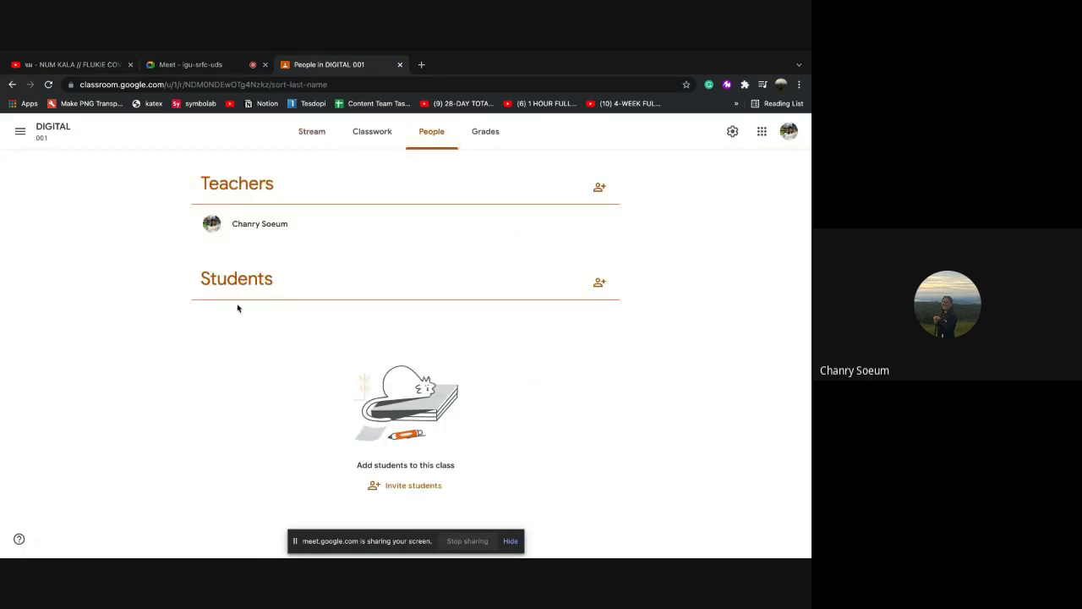
pyautogui.click(313, 133)
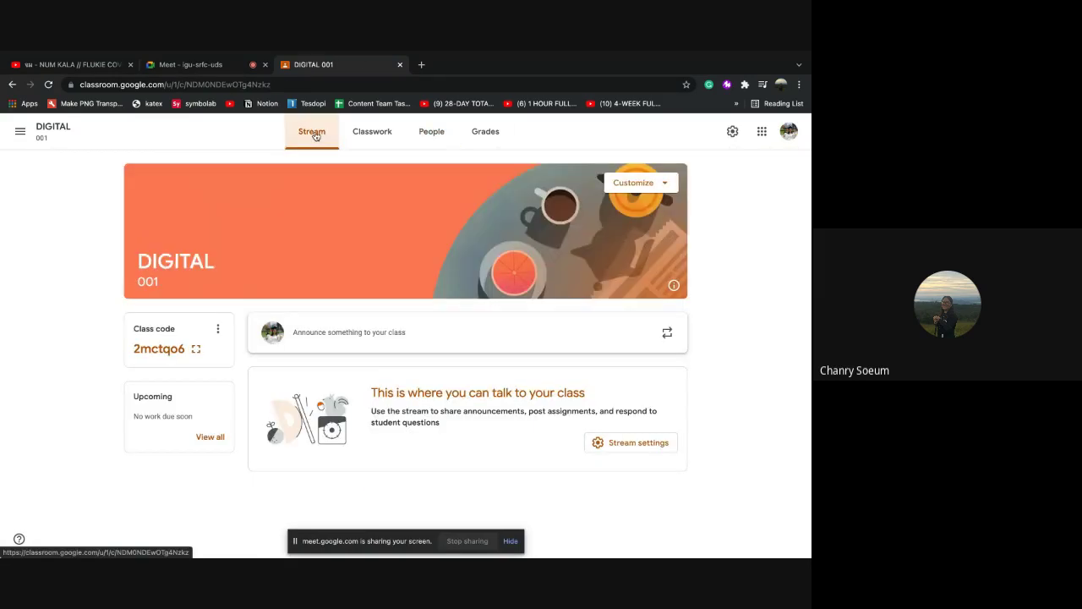
pyautogui.click(196, 350)
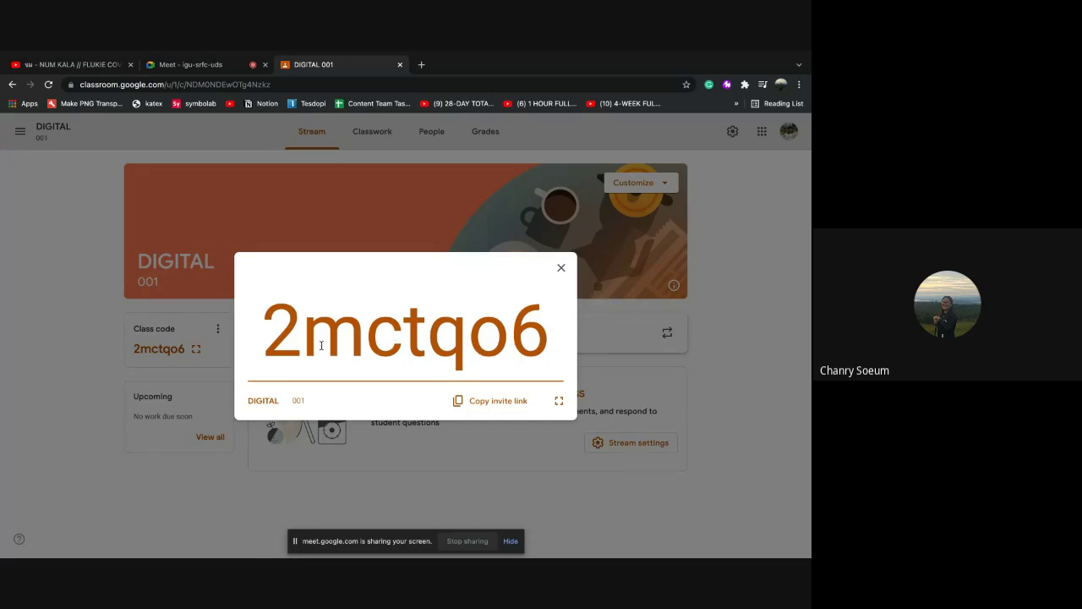
# Open the Google Classroom home page in a new Chrome tab through the apps grid
pyautogui.click(421, 65)
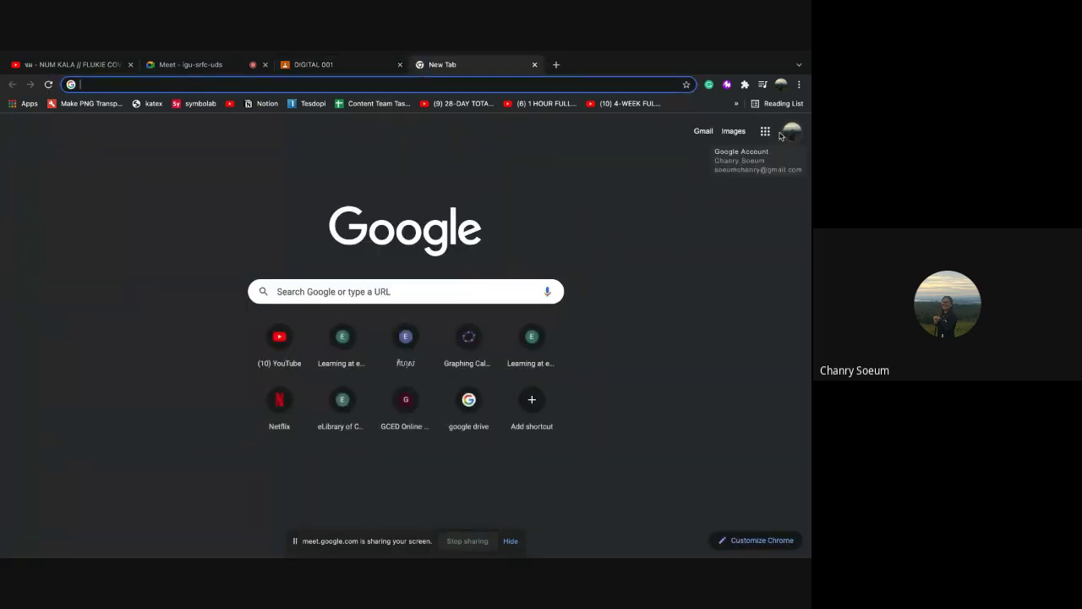
pyautogui.click(766, 136)
pyautogui.scroll(-4, 762, 304)
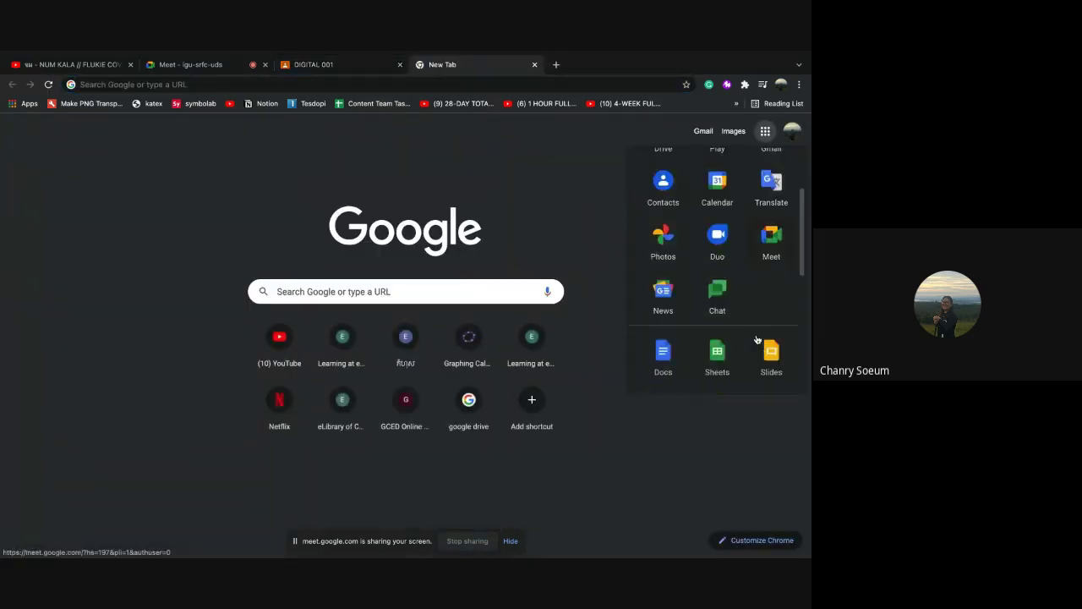
pyautogui.click(773, 262)
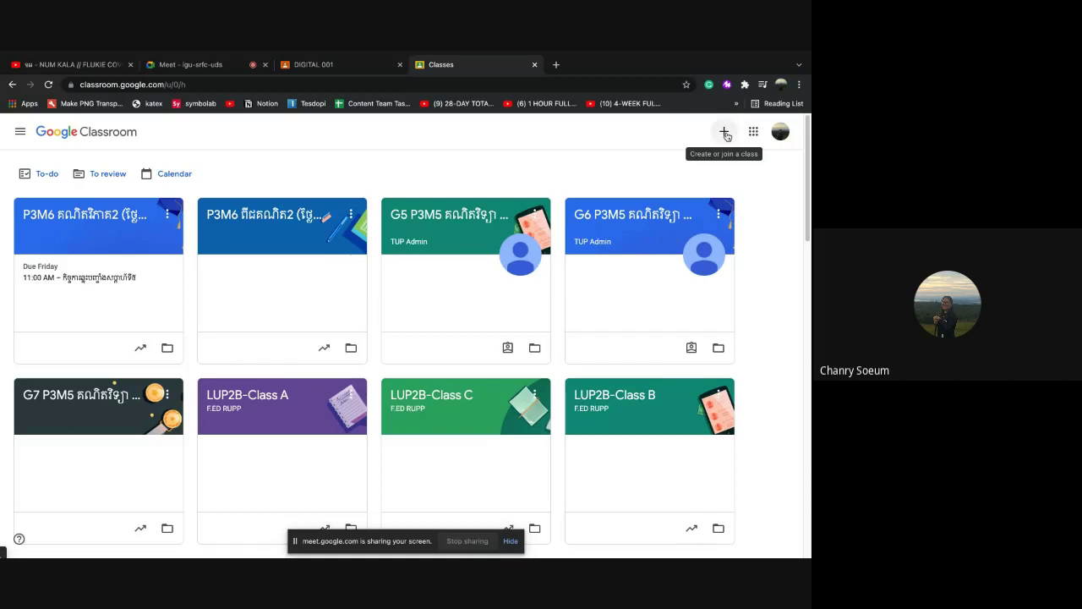
pyautogui.click(725, 135)
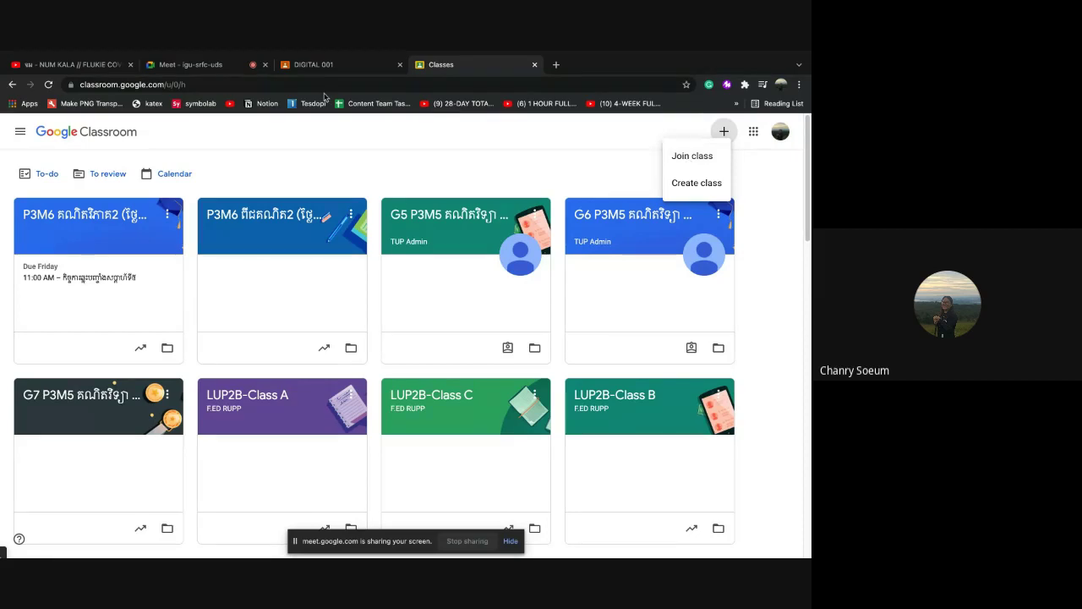
pyautogui.click(330, 66)
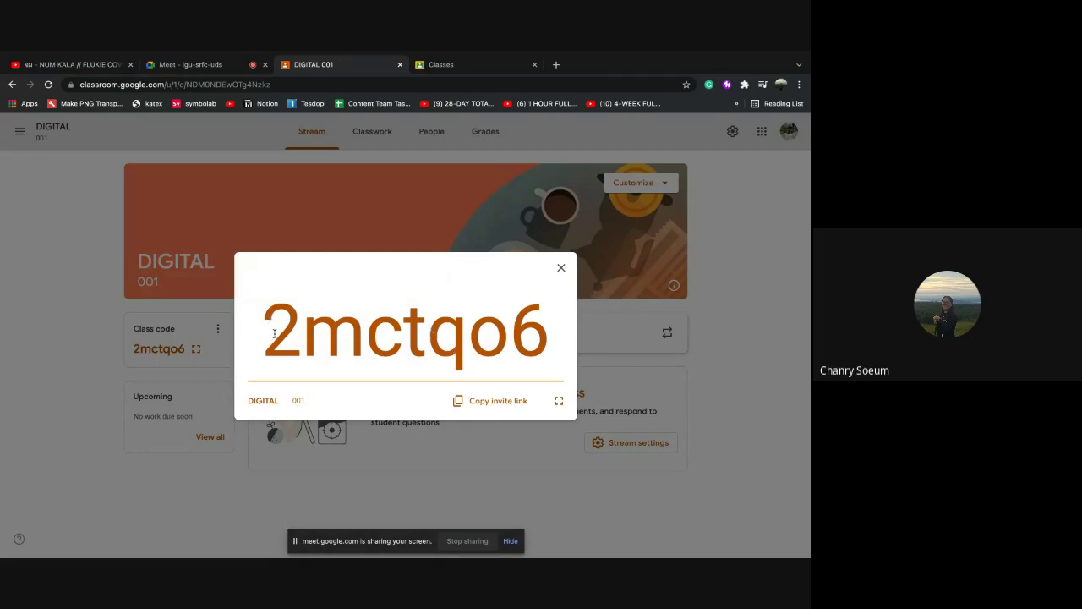
pyautogui.moveTo(273, 333); pyautogui.dragTo(554, 356)
pyautogui.hotkey('ctrl', 'c')
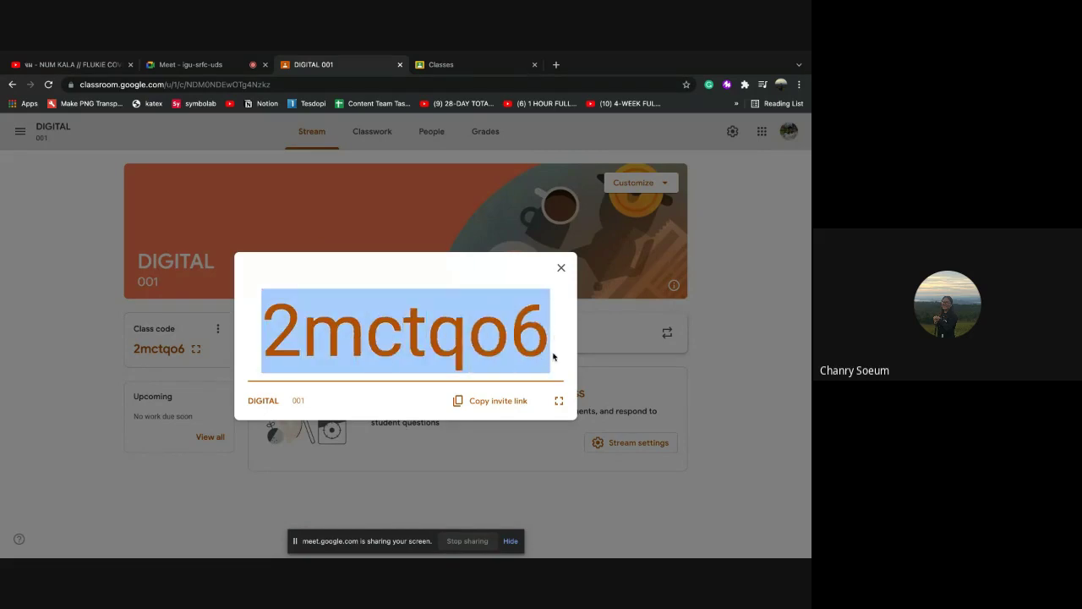
pyautogui.click(451, 71)
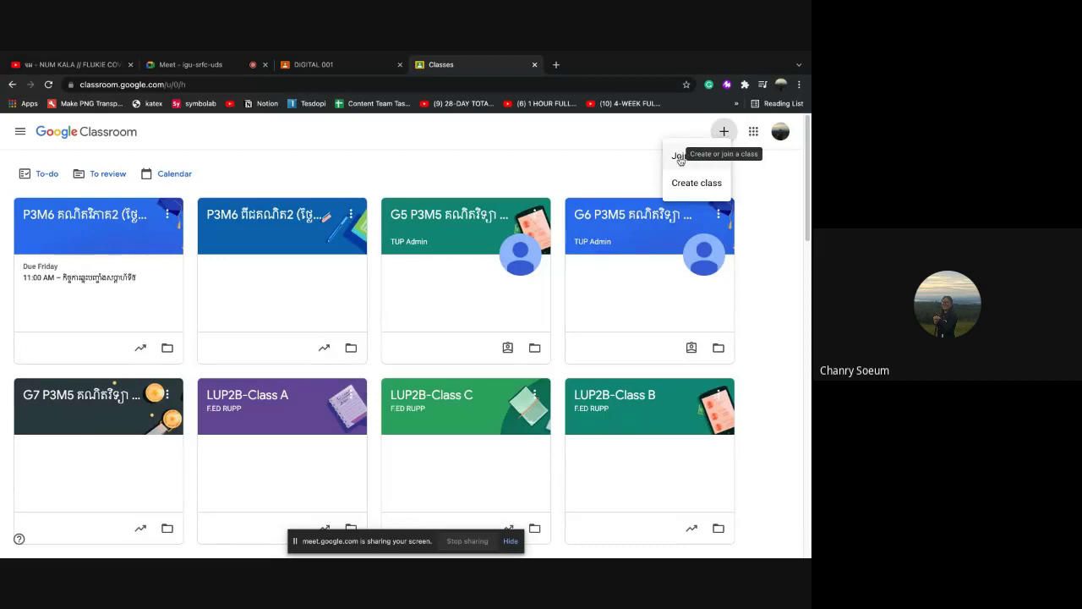
pyautogui.click(681, 155)
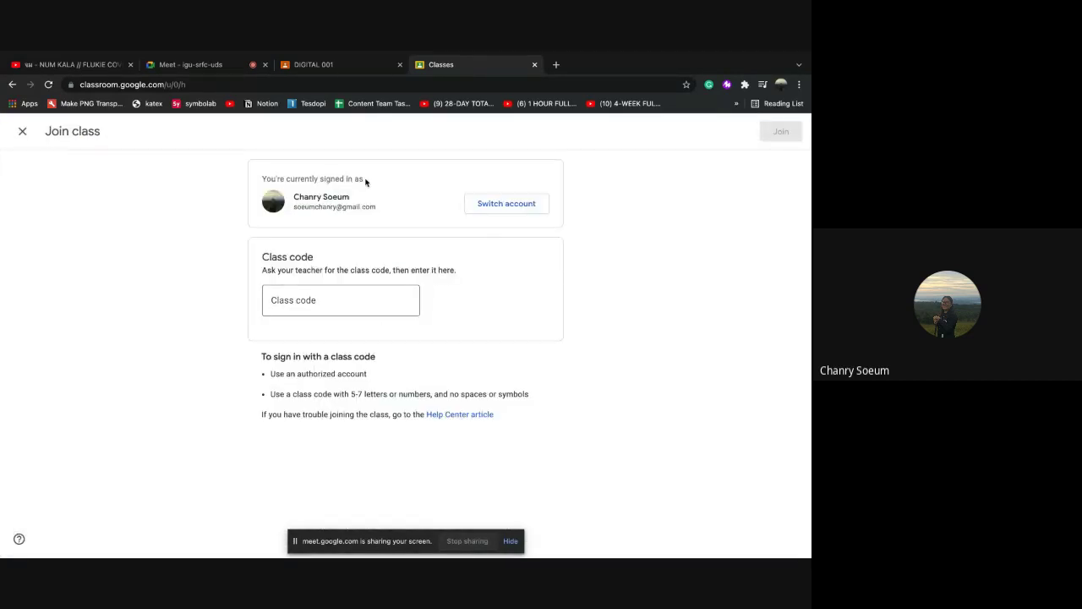
pyautogui.click(281, 302)
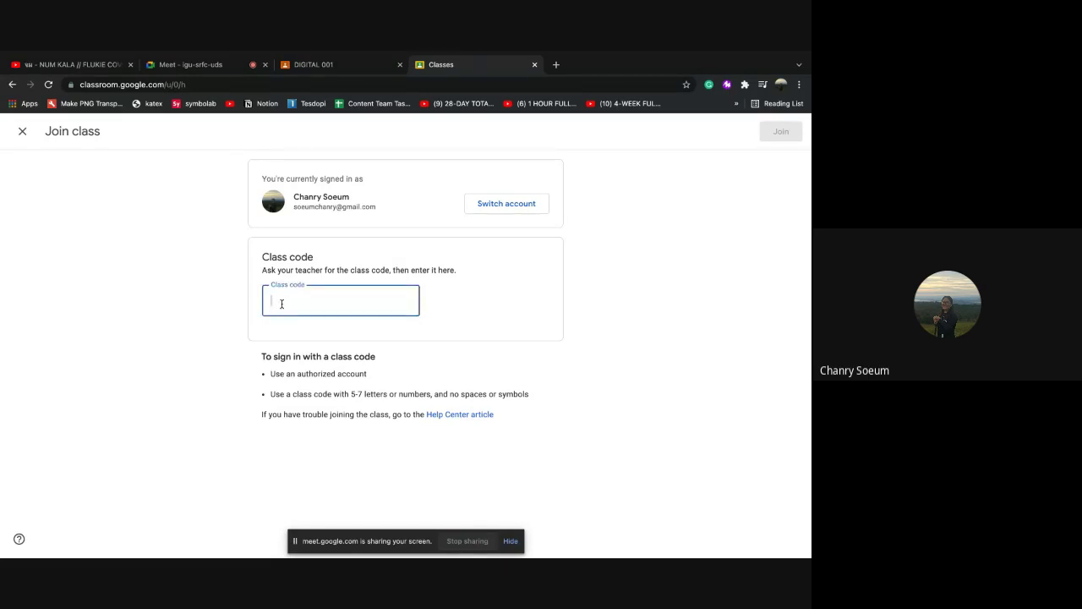
pyautogui.hotkey('ctrl', 'v')
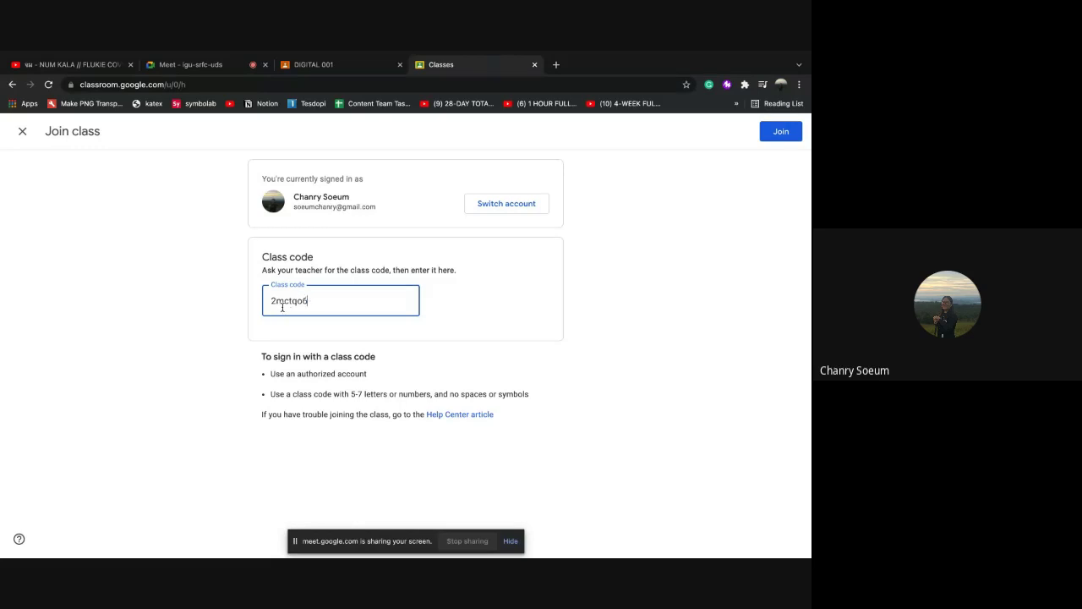
pyautogui.click(777, 134)
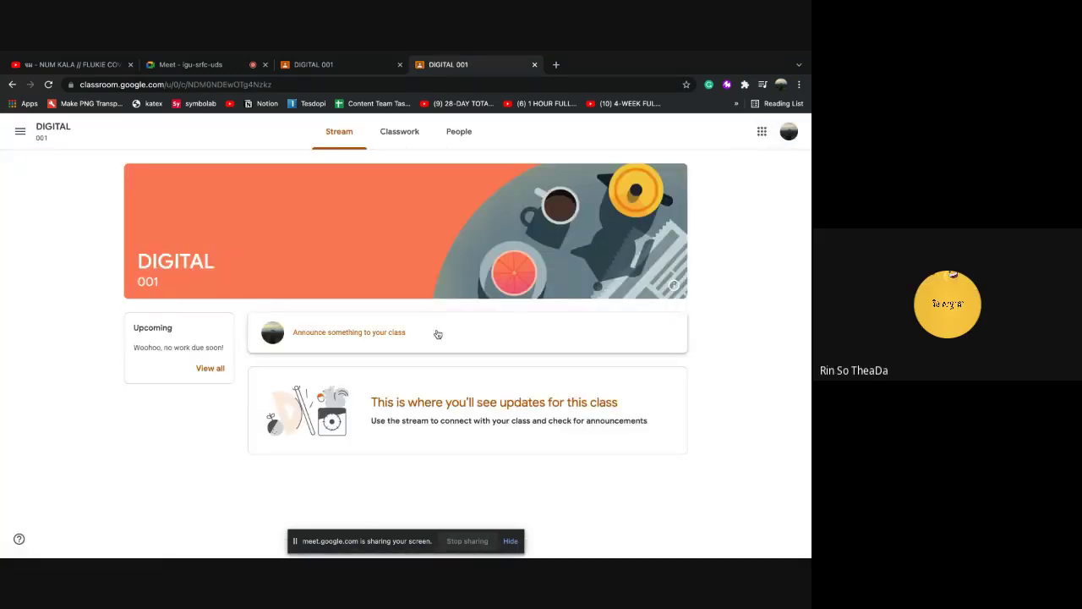
pyautogui.click(323, 68)
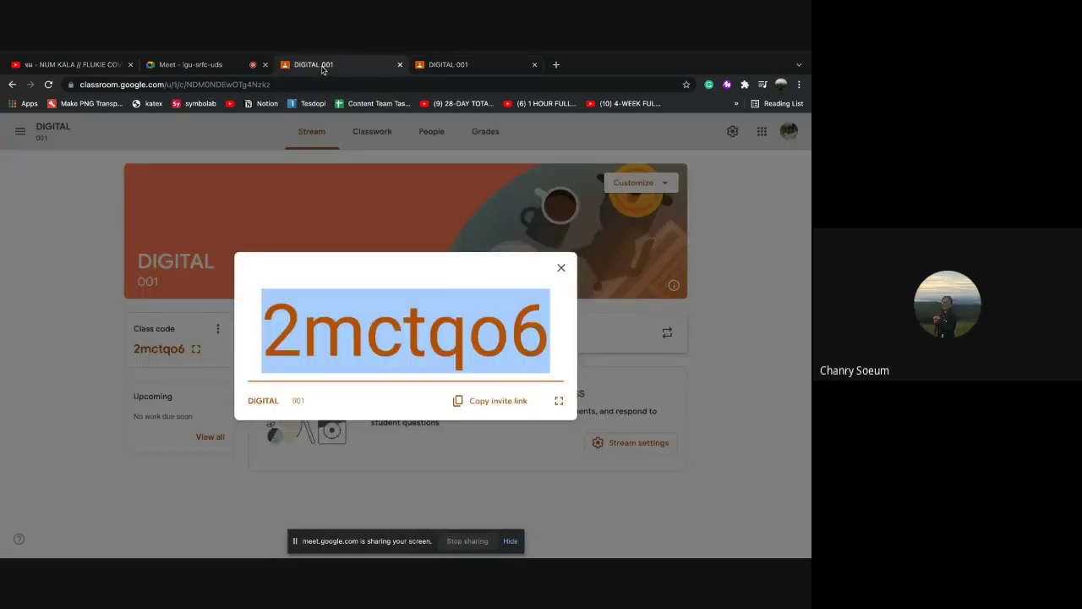
pyautogui.click(222, 68)
pyautogui.click(761, 535)
pyautogui.hotkey('ctrl', 'v')
pyautogui.click(787, 489)
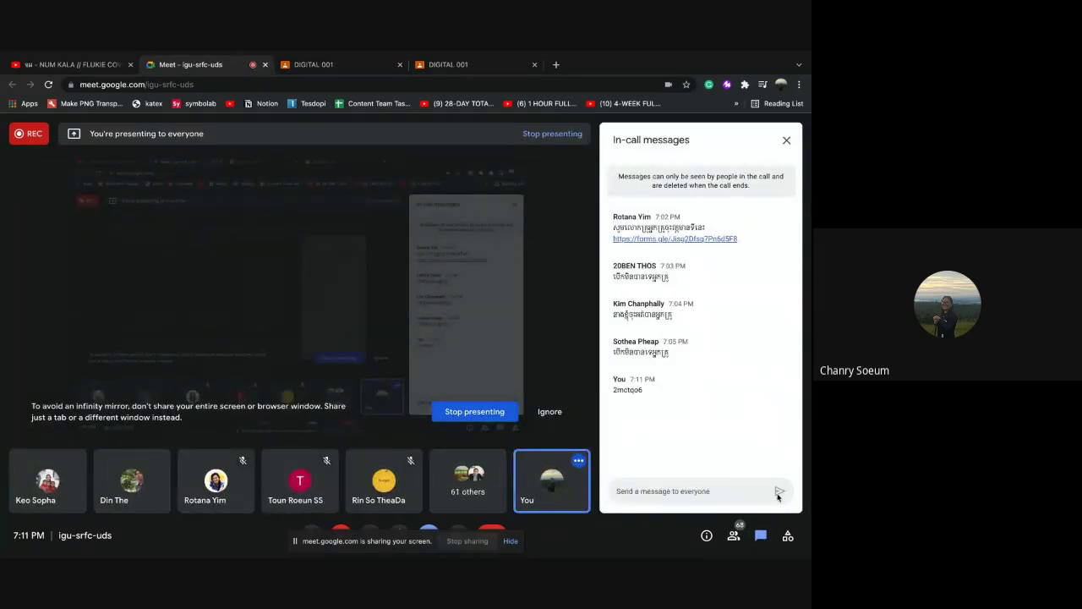
pyautogui.click(313, 65)
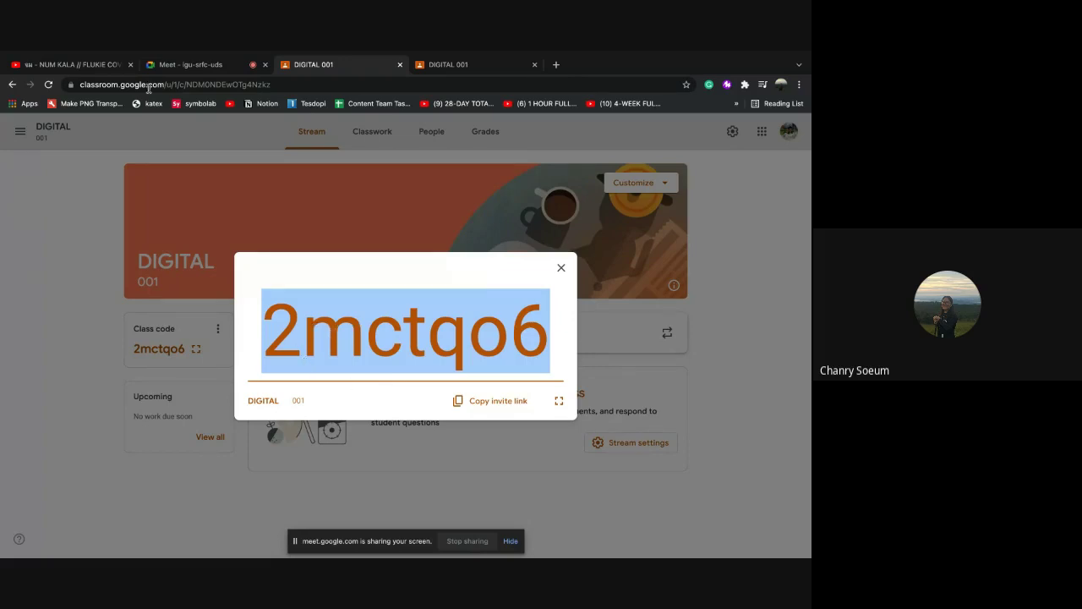
pyautogui.click(196, 66)
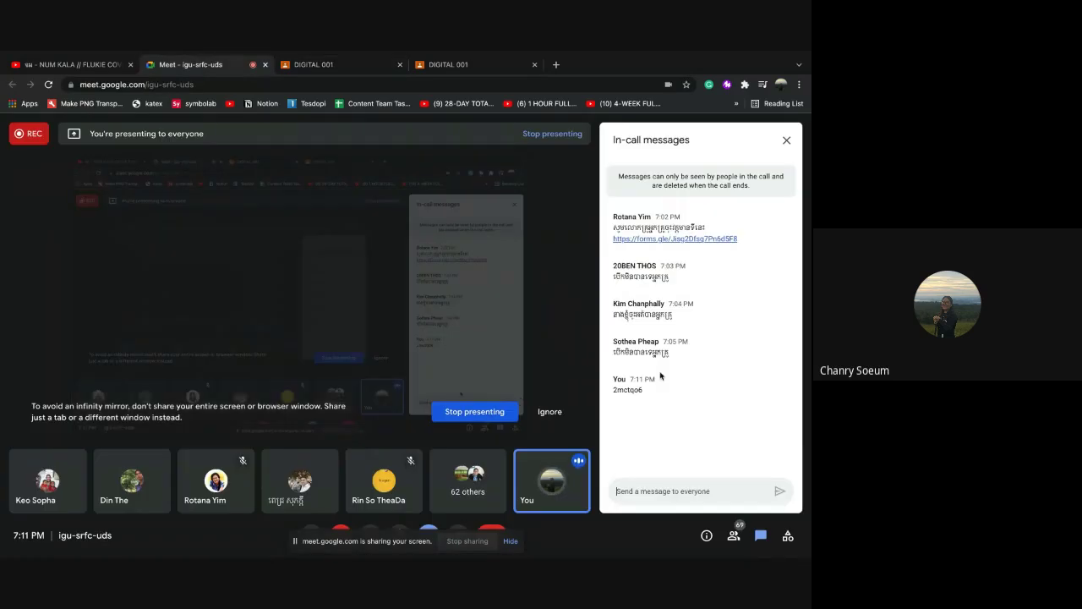
pyautogui.click(676, 483)
pyautogui.click(325, 66)
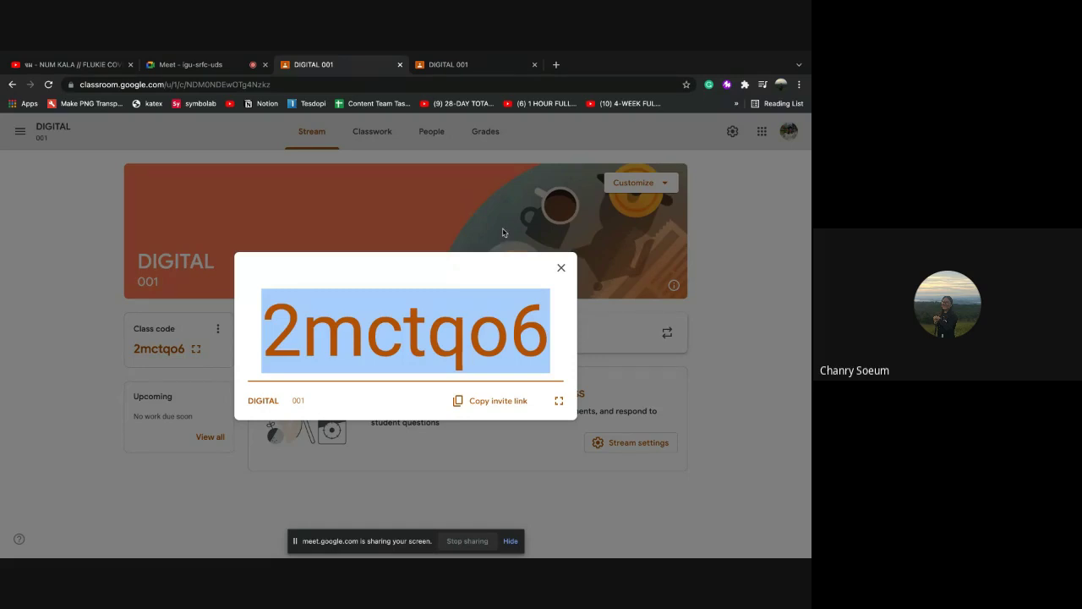
# Close the enlarged class code, check the People roster of 4 students, and go back to Stream
pyautogui.click(562, 269)
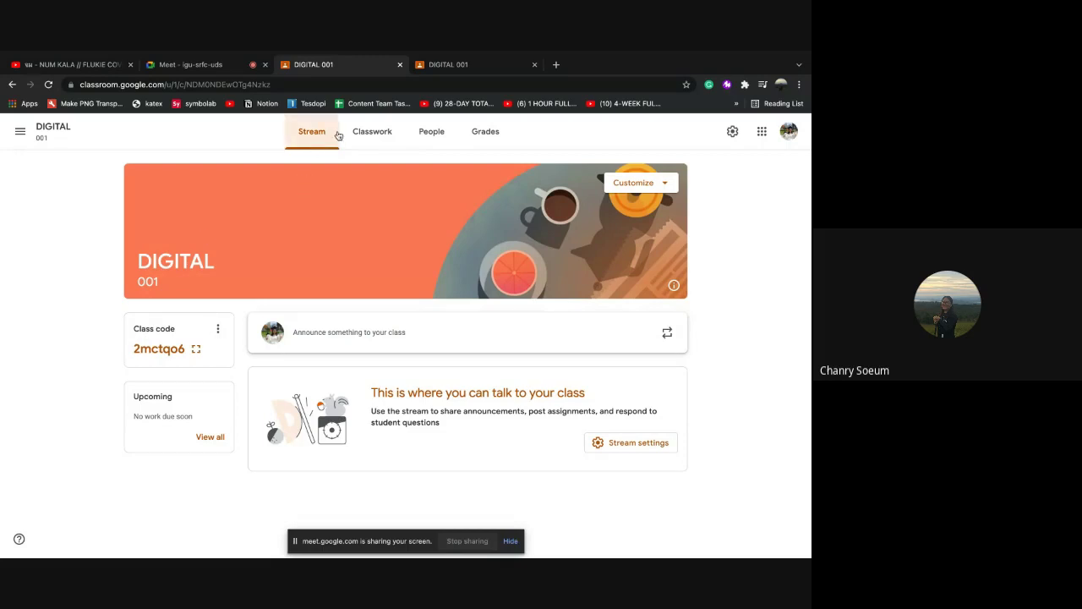
pyautogui.click(439, 142)
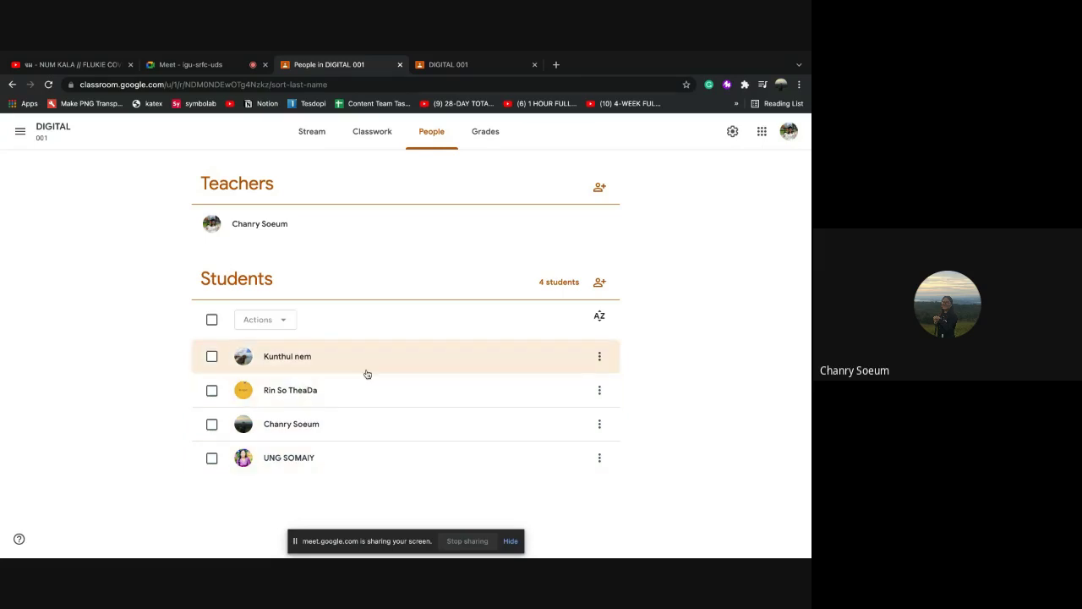
pyautogui.click(317, 137)
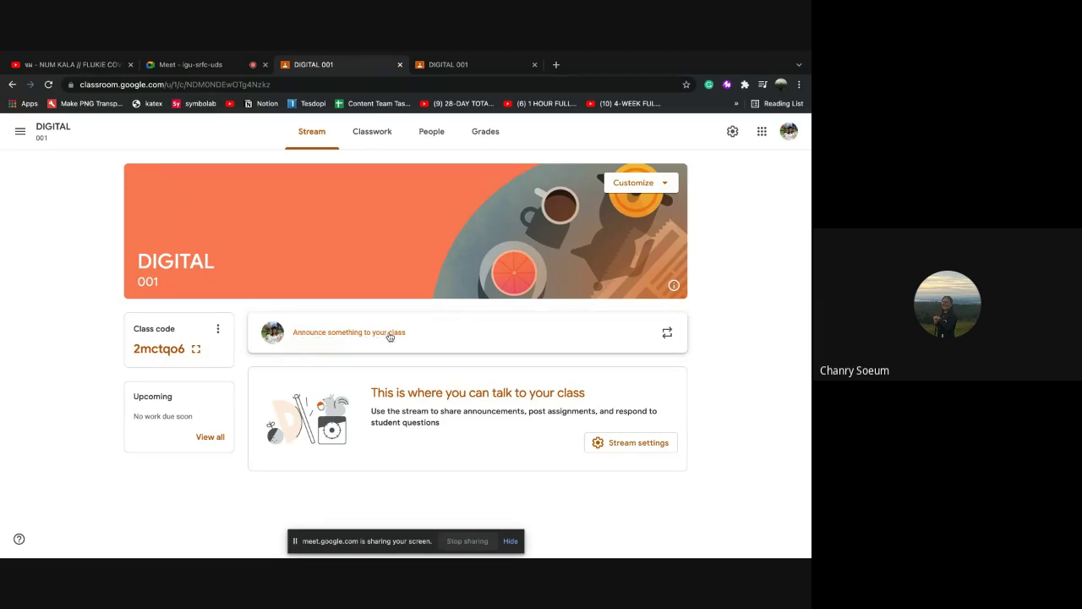
# Post 'សួស្តីក!' as an announcement to all DIGITAL 001 students
pyautogui.click(372, 341)
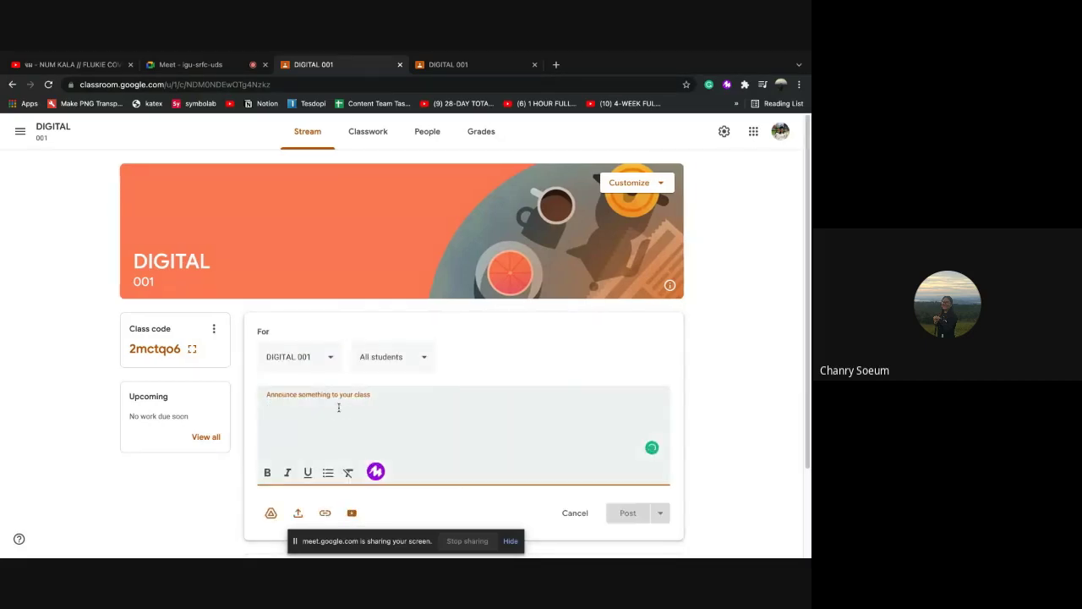
pyautogui.scroll(-2, 346, 424)
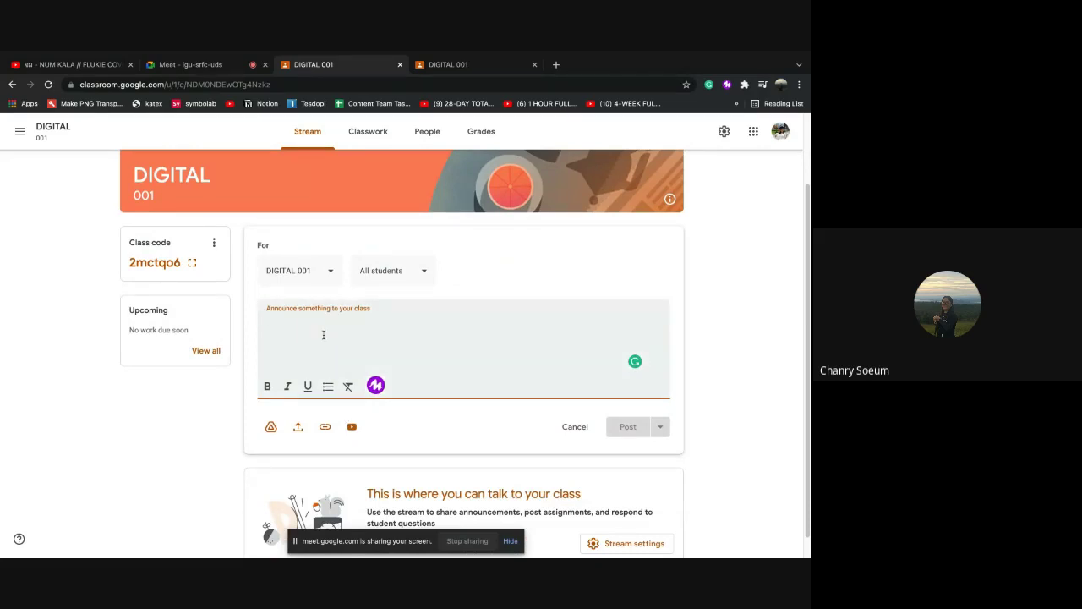
pyautogui.write('សួ')
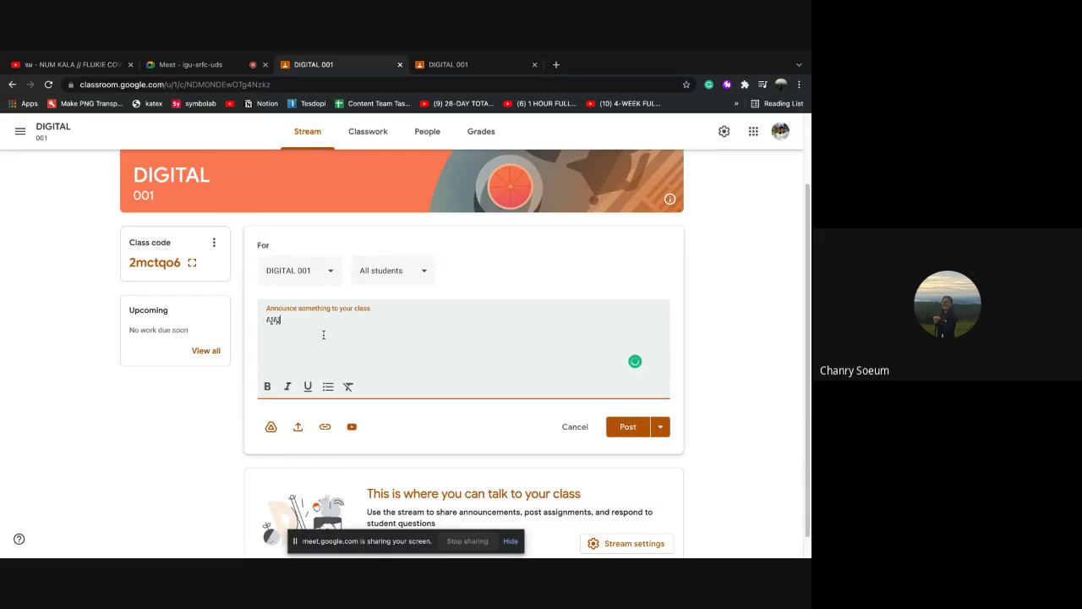
pyautogui.write('ស្តីក')
pyautogui.write('!!')
pyautogui.hotkey('ctrl', 'Return')
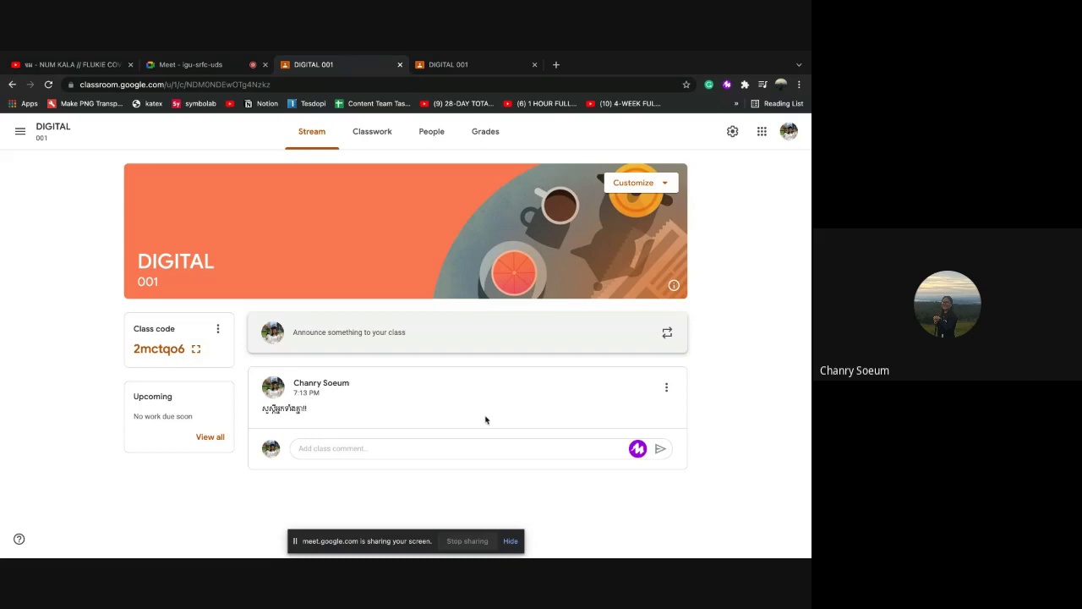
# Edit and resave the Khmer greeting post, then bring up its options menu
pyautogui.click(667, 389)
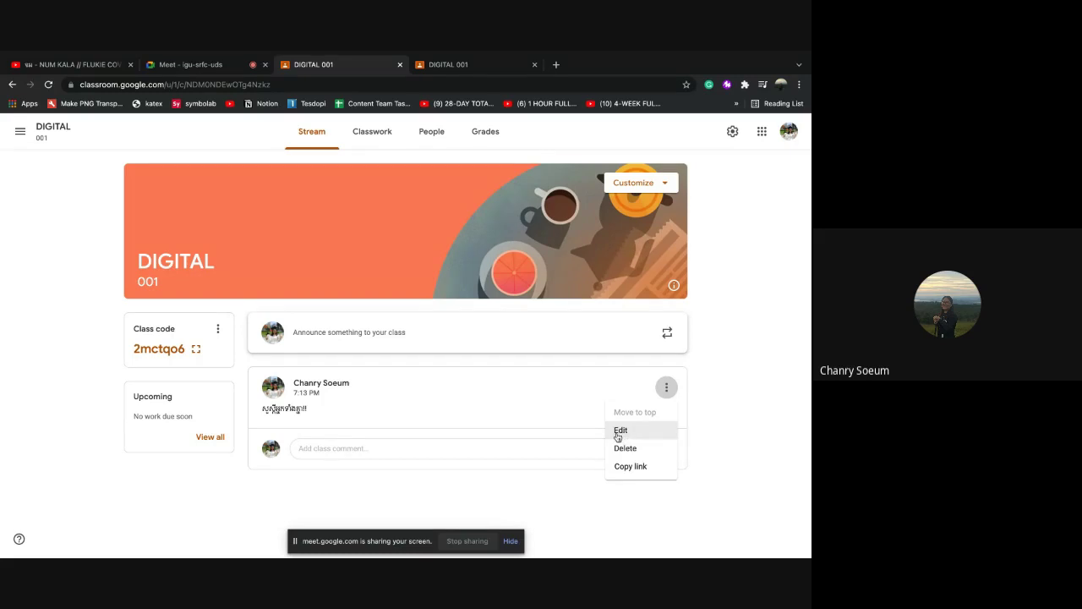
pyautogui.click(634, 432)
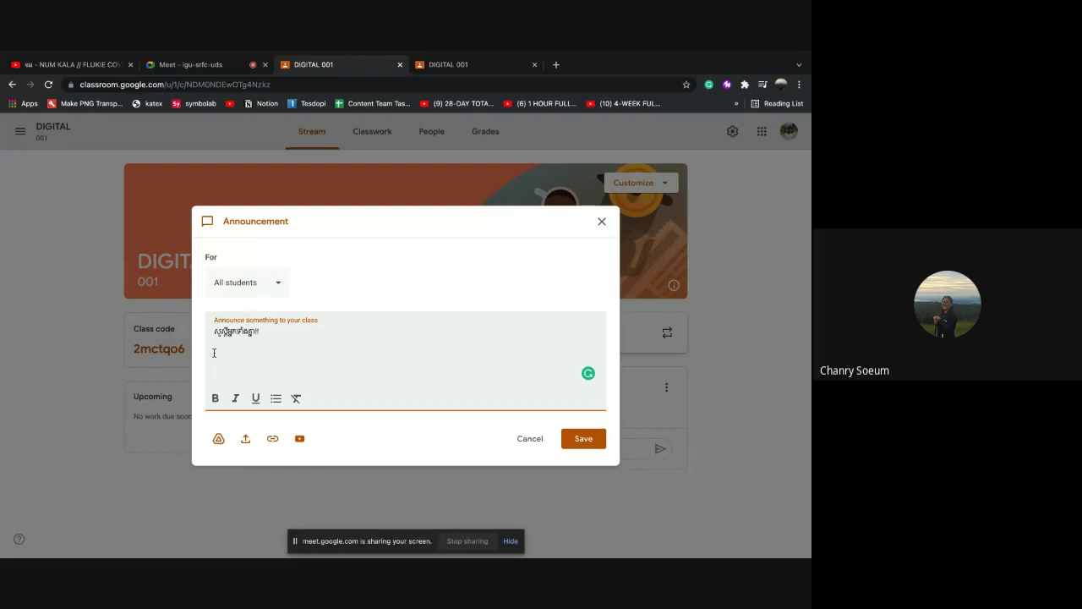
pyautogui.hotkey('ctrl', 'Return')
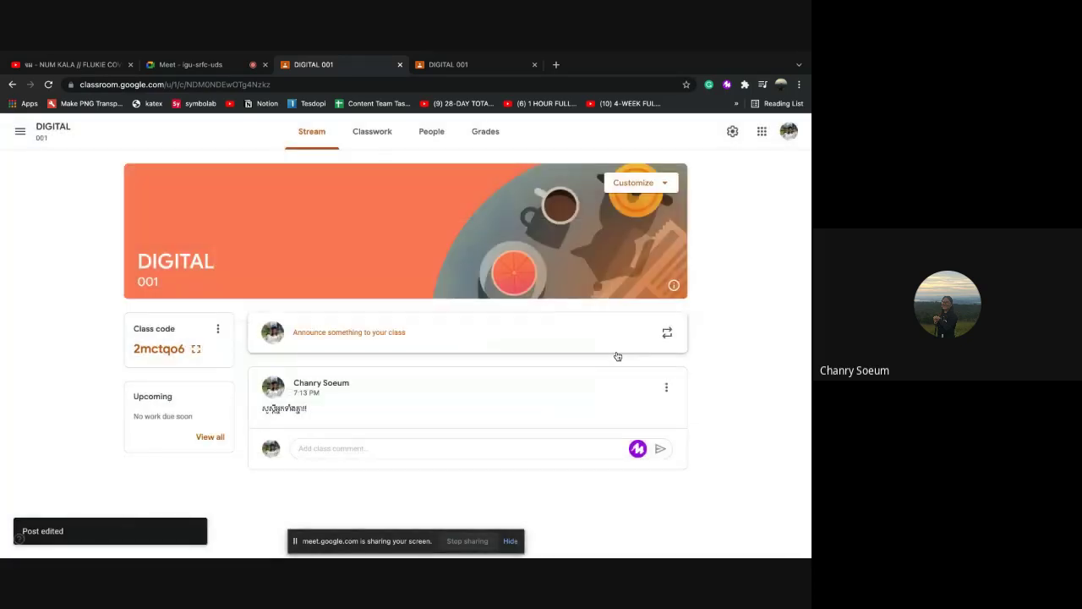
pyautogui.click(667, 388)
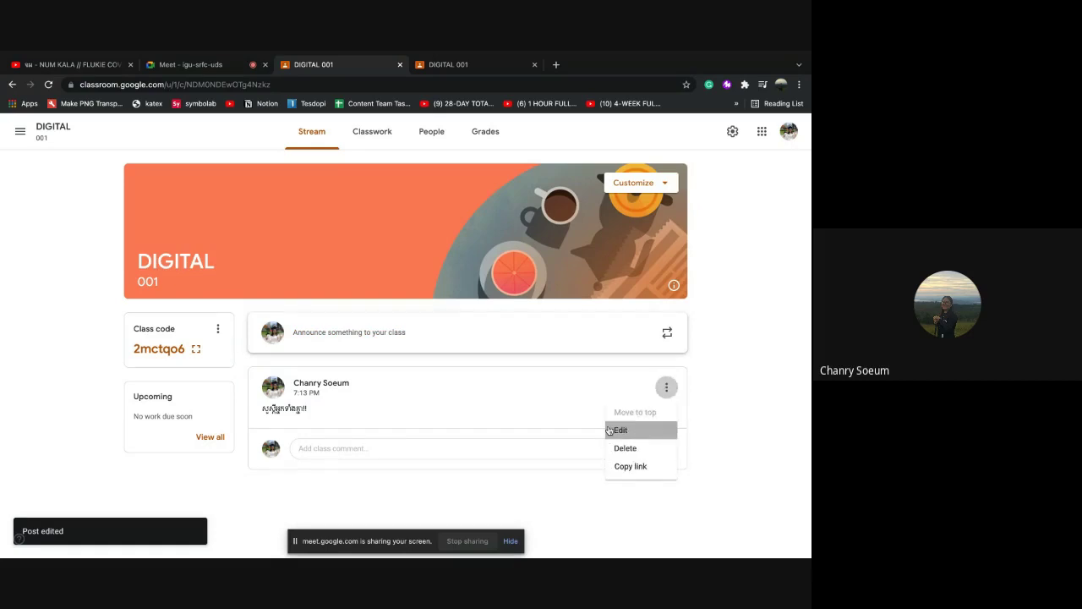
# Reopen the announcement for editing and make the Khmer greeting line bold
pyautogui.click(634, 427)
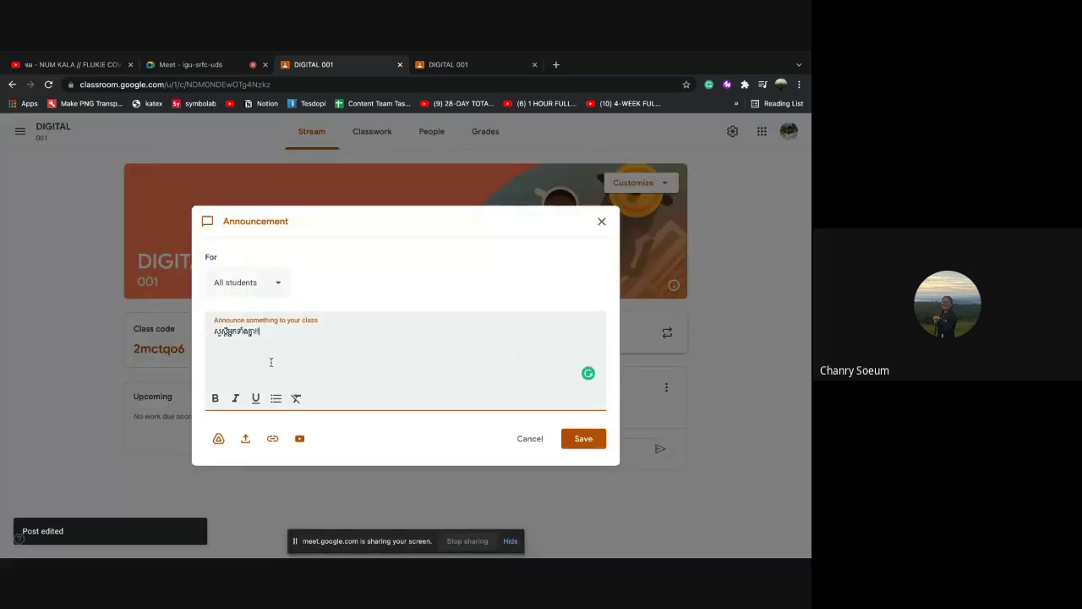
pyautogui.click(217, 400)
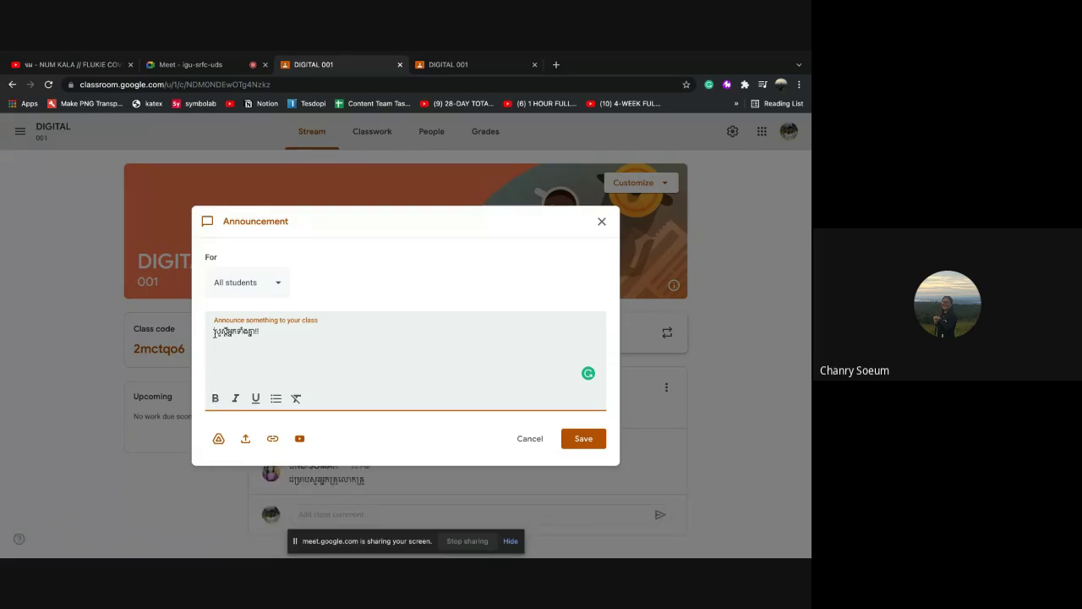
pyautogui.moveTo(214, 331); pyautogui.dragTo(288, 334)
pyautogui.click(216, 397)
pyautogui.click(242, 362)
# Make the greeting line italic, underlined and a bulleted list item
pyautogui.moveTo(216, 330); pyautogui.dragTo(266, 372)
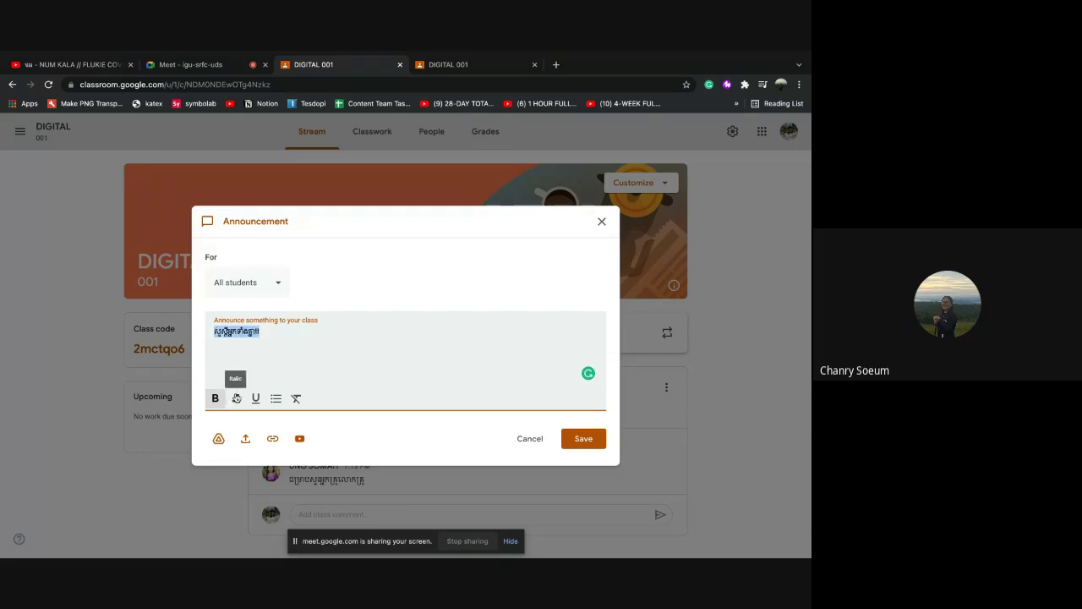
pyautogui.click(238, 400)
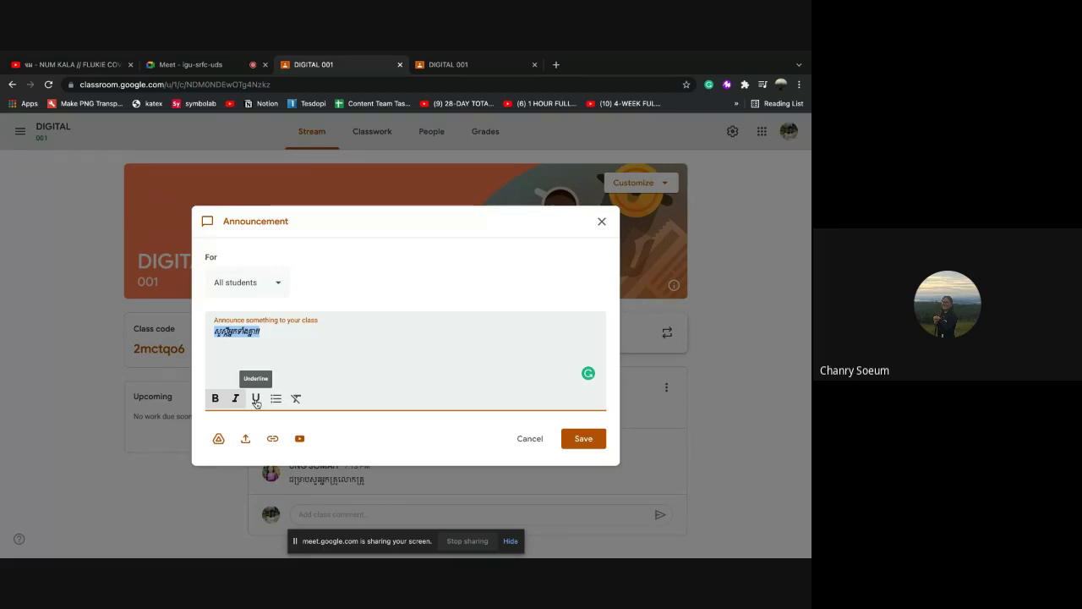
pyautogui.click(256, 402)
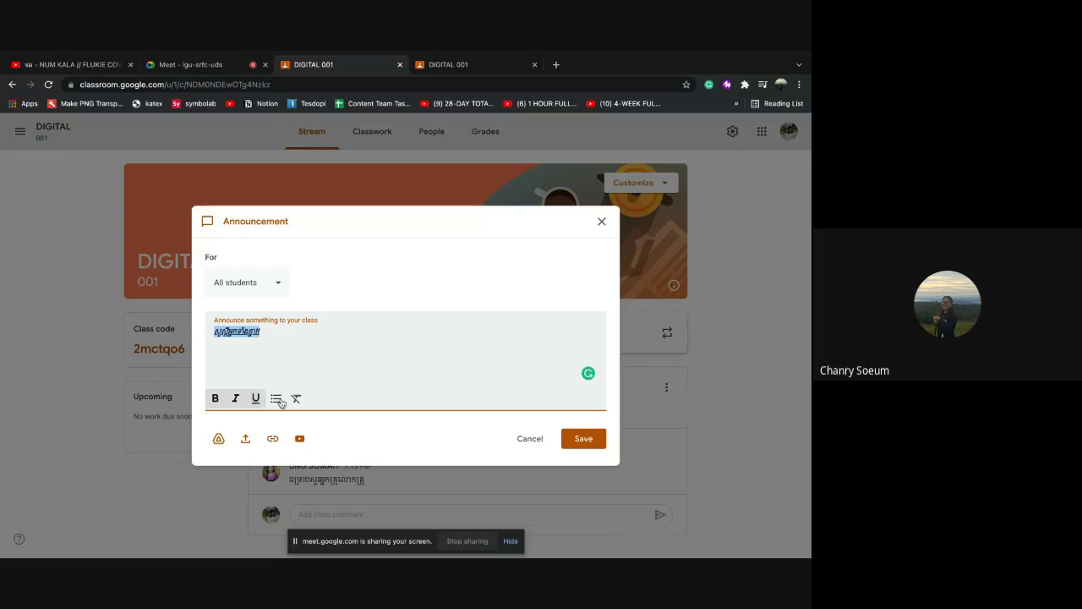
pyautogui.click(278, 401)
pyautogui.click(279, 401)
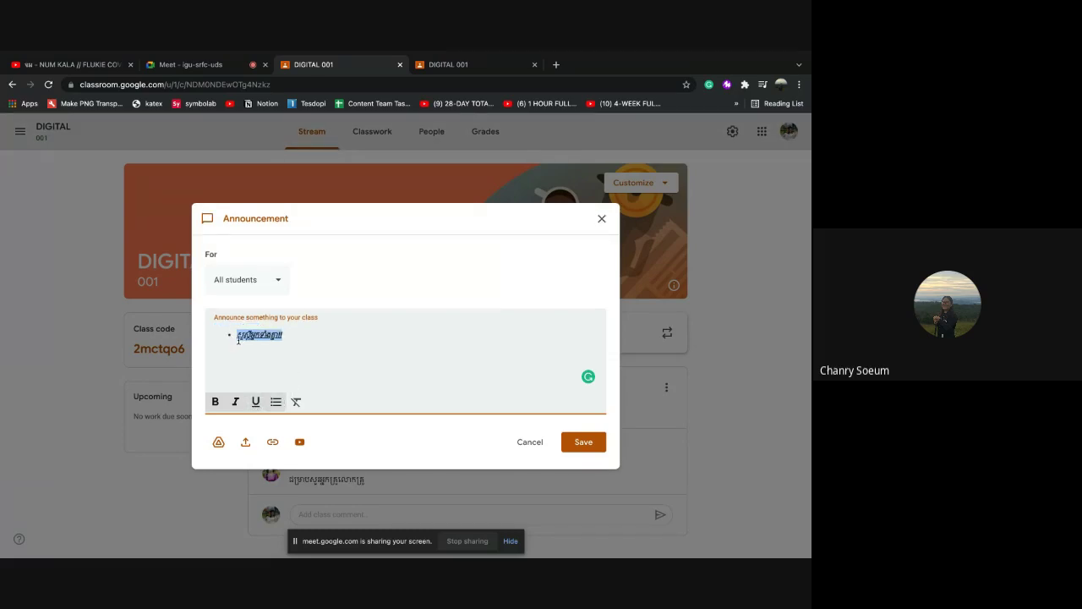
pyautogui.click(236, 337)
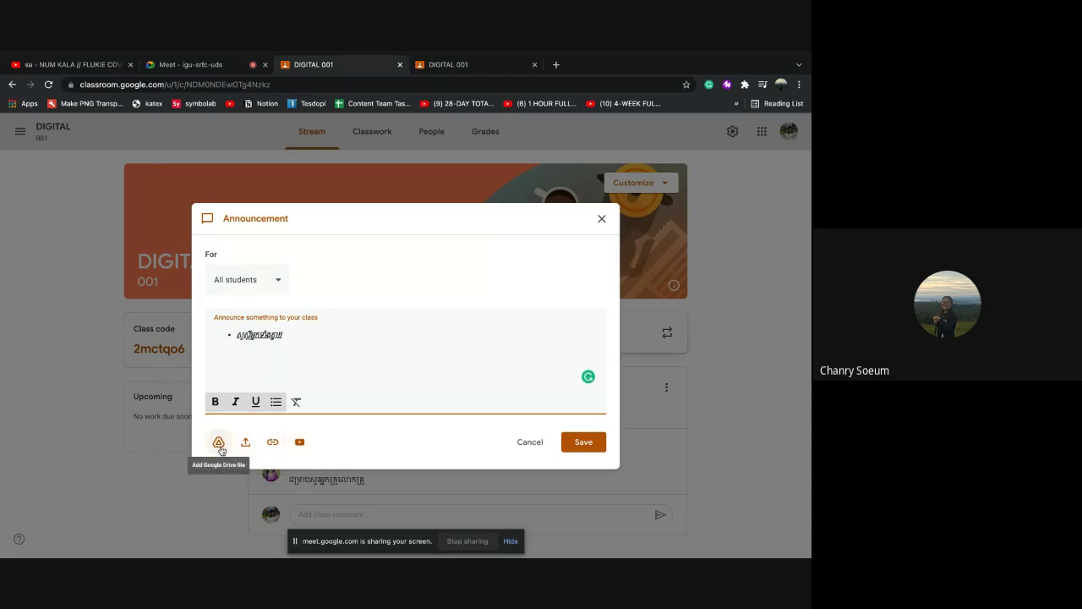
# Open the Google Drive file picker and try uploading from the computer, then cancel
pyautogui.click(219, 445)
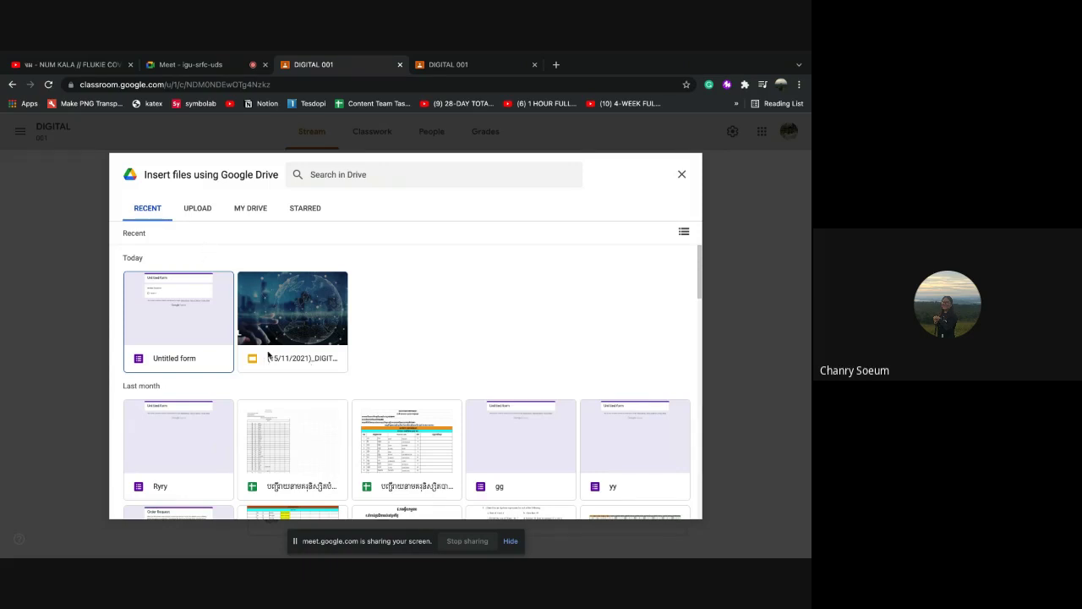
pyautogui.click(205, 214)
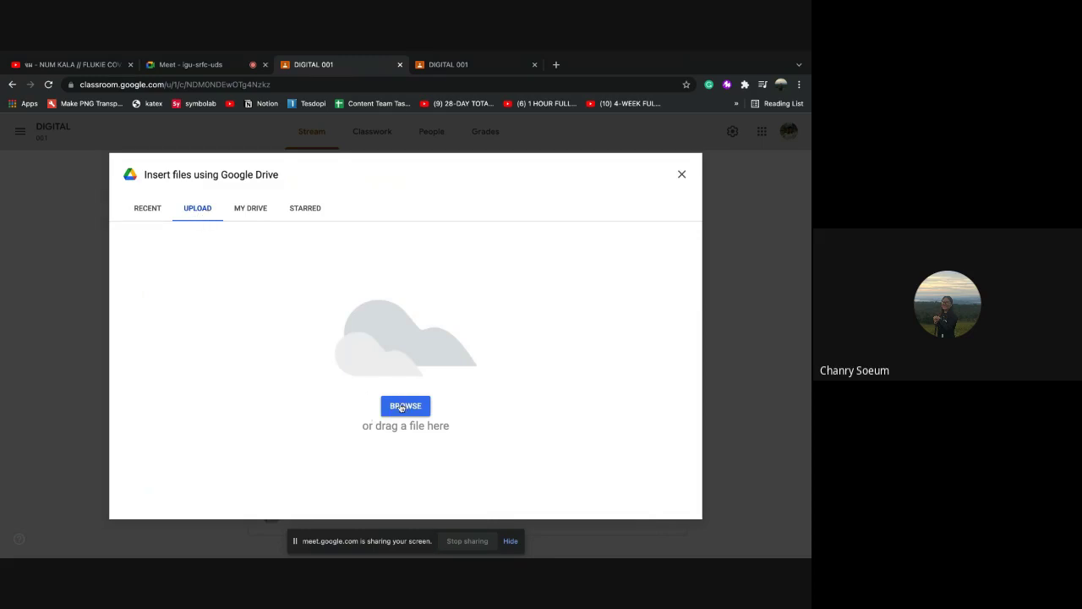
pyautogui.click(403, 408)
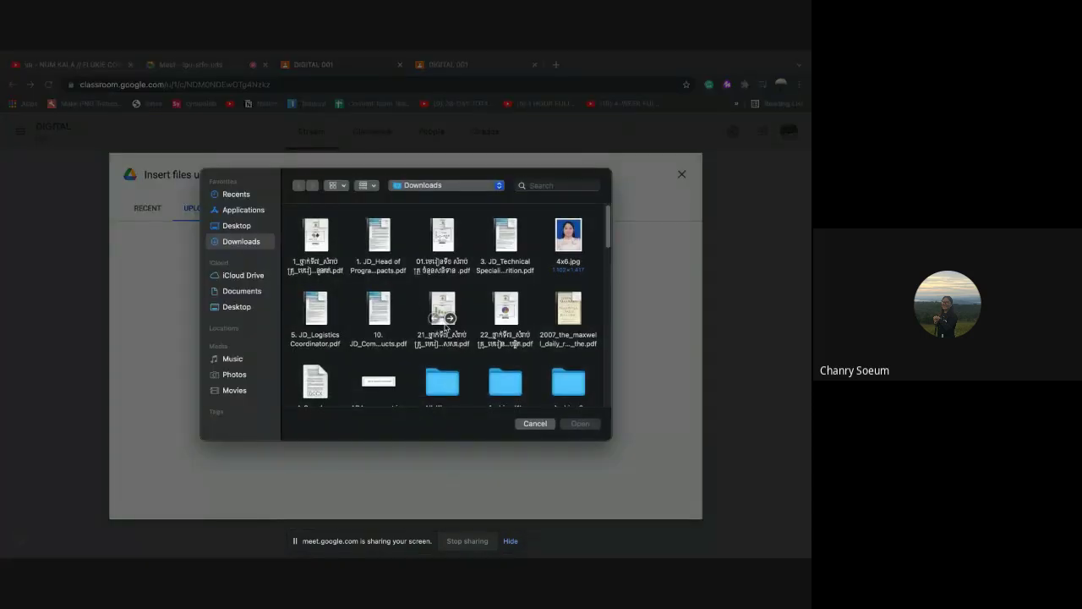
pyautogui.scroll(-1, 450, 328)
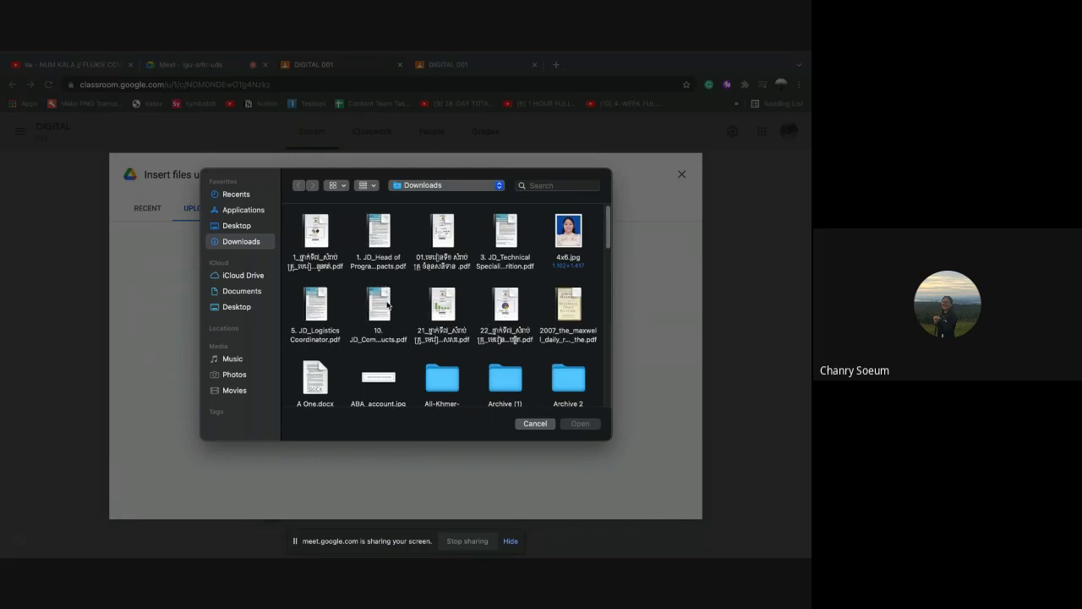
pyautogui.click(534, 423)
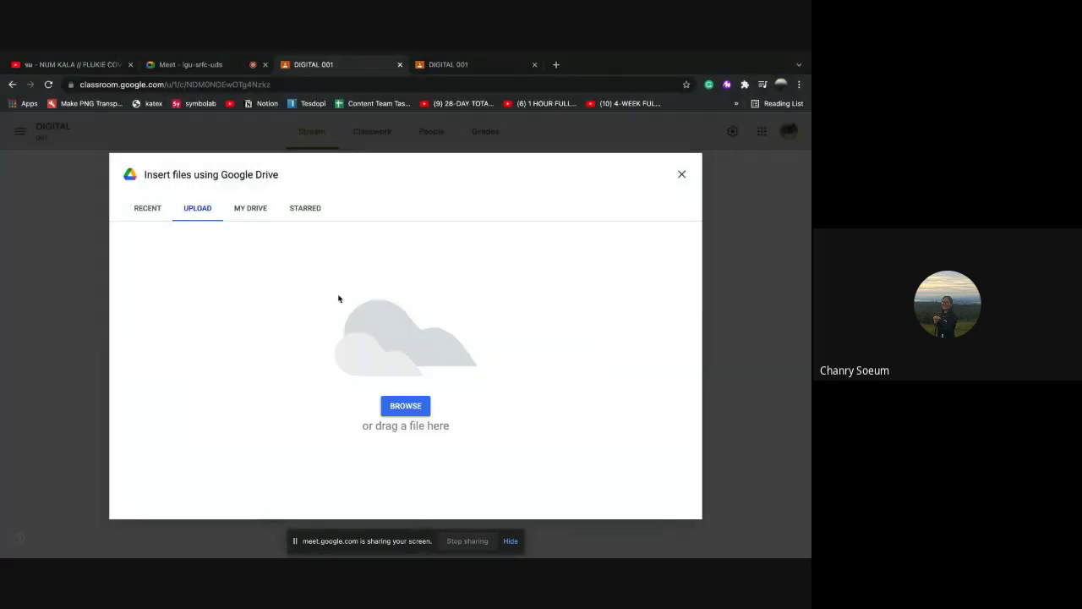
# Attach the (15/11/2021)_DIGITAL slides file from the My Drive DIGITAL folder
pyautogui.click(250, 211)
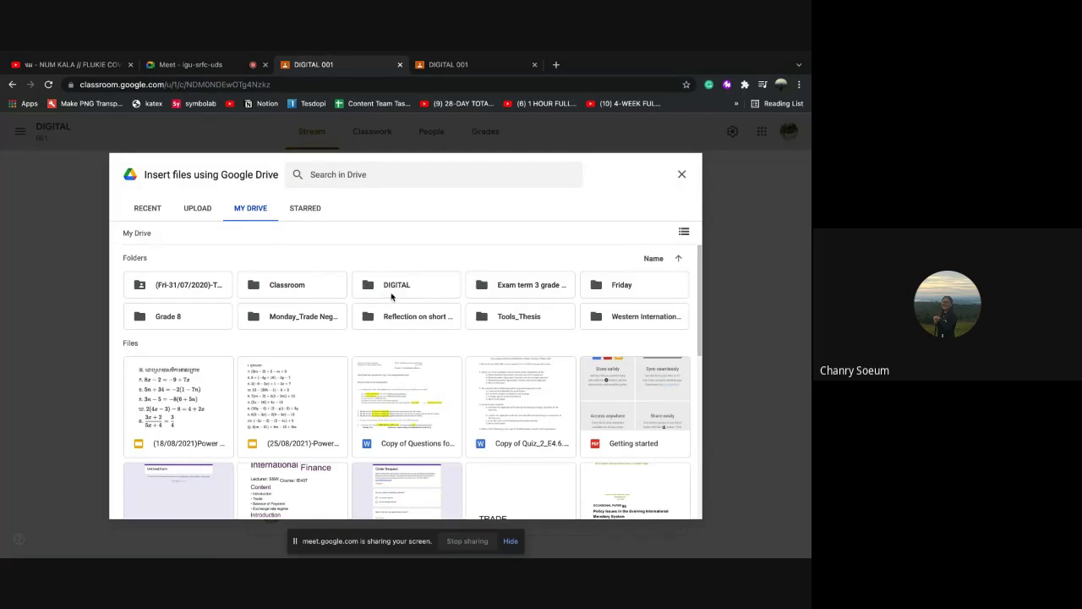
pyautogui.click(396, 289)
pyautogui.doubleClick(378, 291)
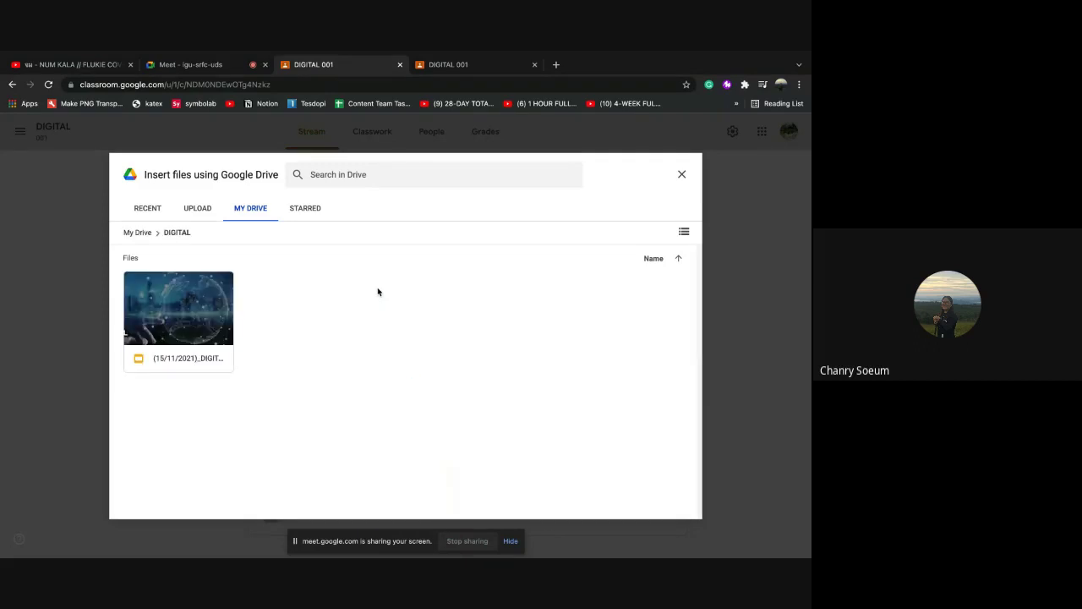
pyautogui.click(210, 365)
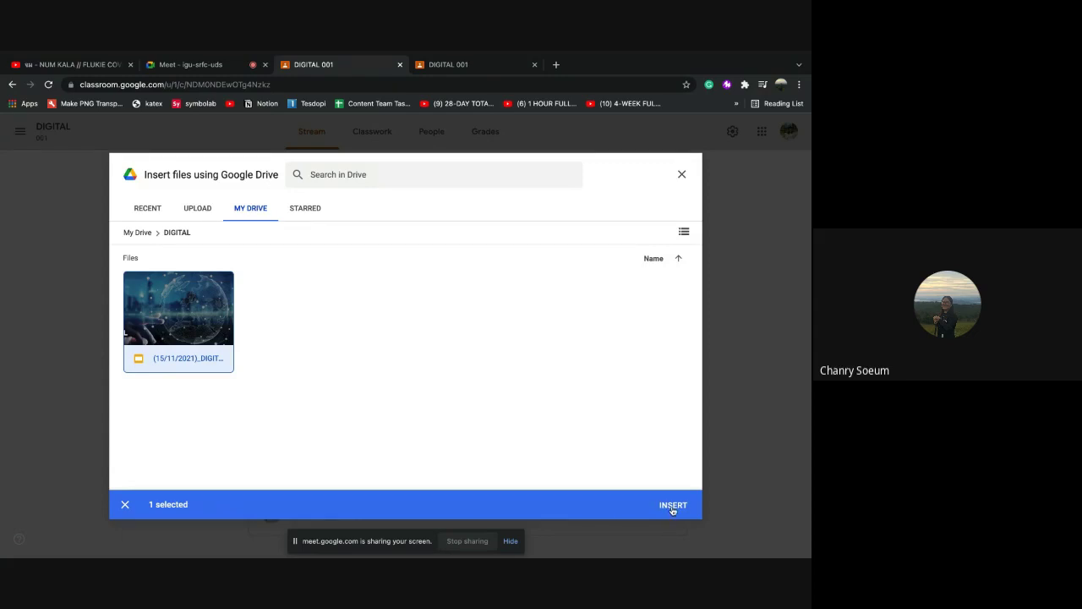
pyautogui.click(673, 506)
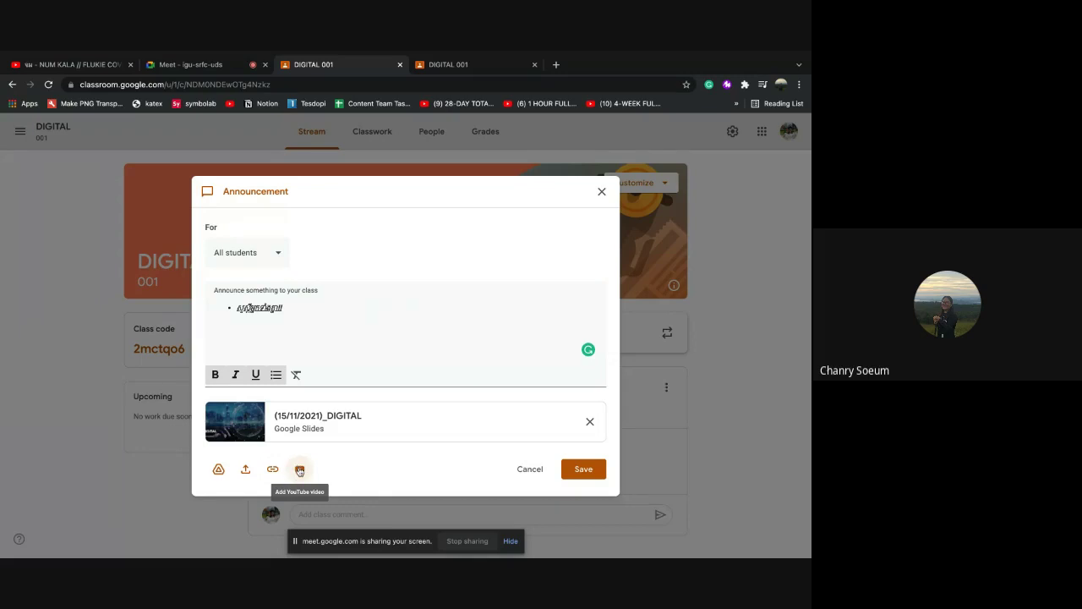
# Search YouTube for a Google Classroom tutorial and attach 'How to Use Google Classroom'
pyautogui.click(299, 471)
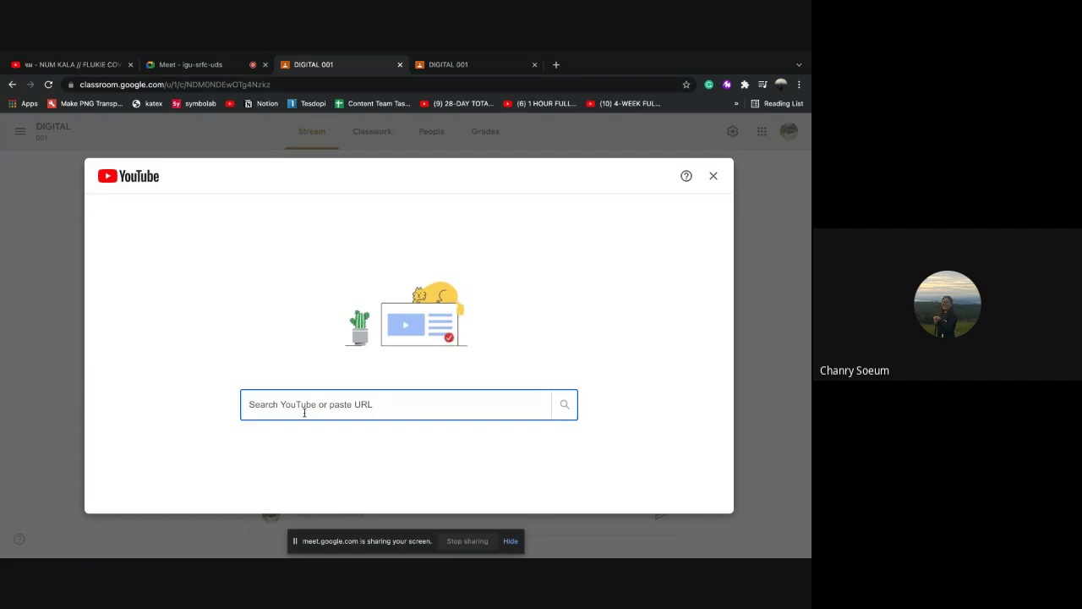
pyautogui.write('i')
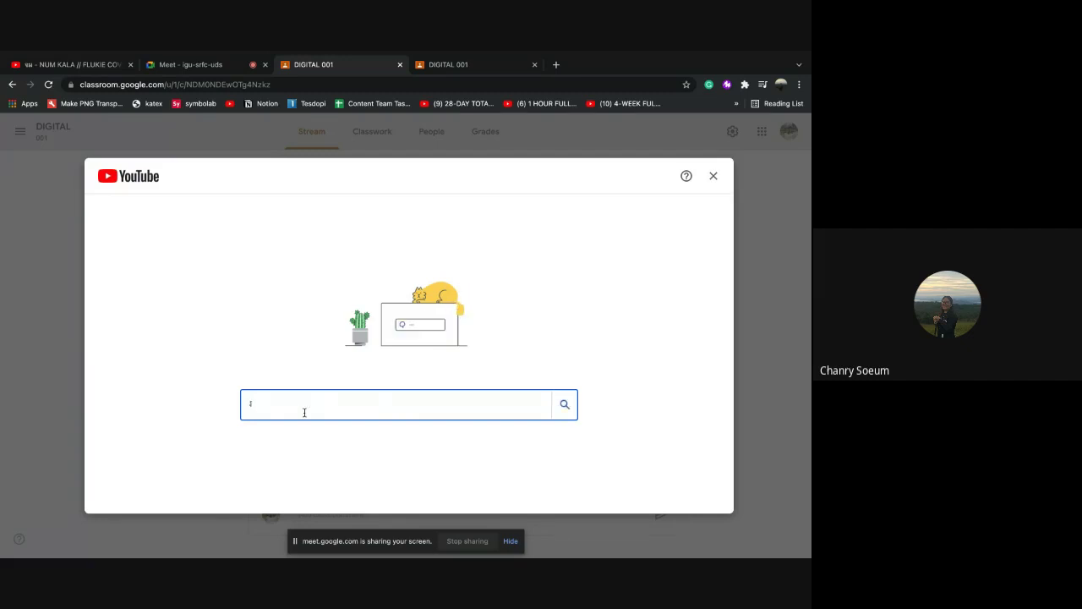
pyautogui.write('ៀ')
pyautogui.write('បច')
pyautogui.write('ប្រាស់')
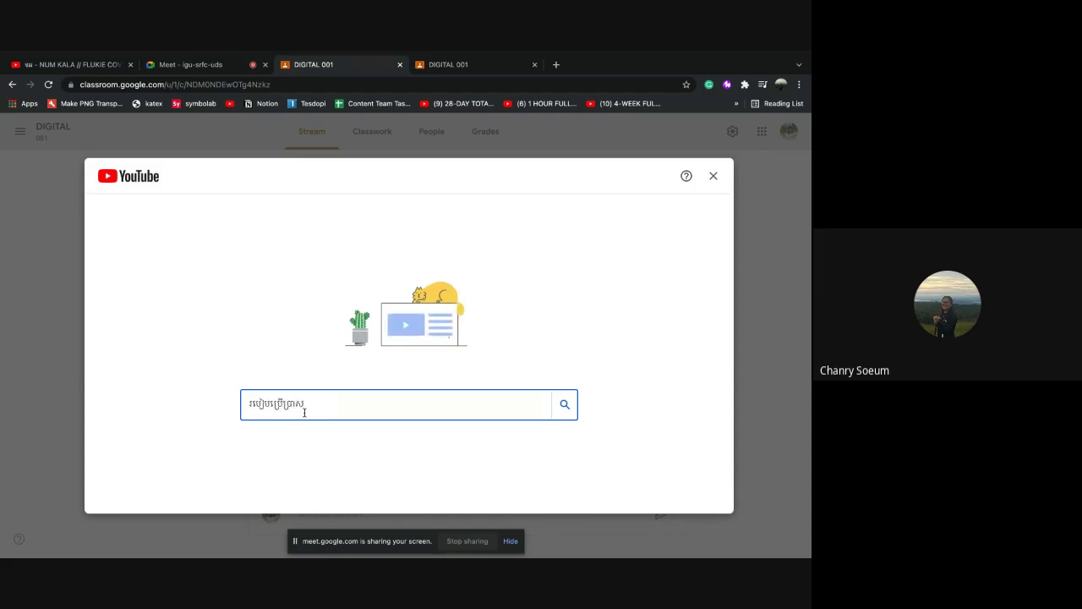
pyautogui.write(' google classroom')
pyautogui.click(565, 405)
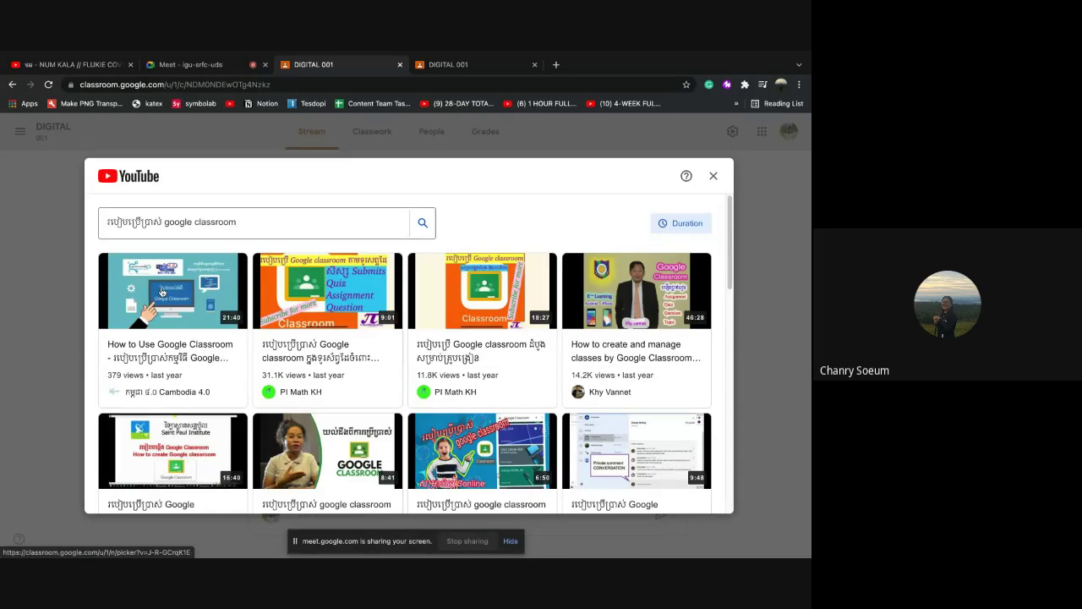
pyautogui.click(162, 292)
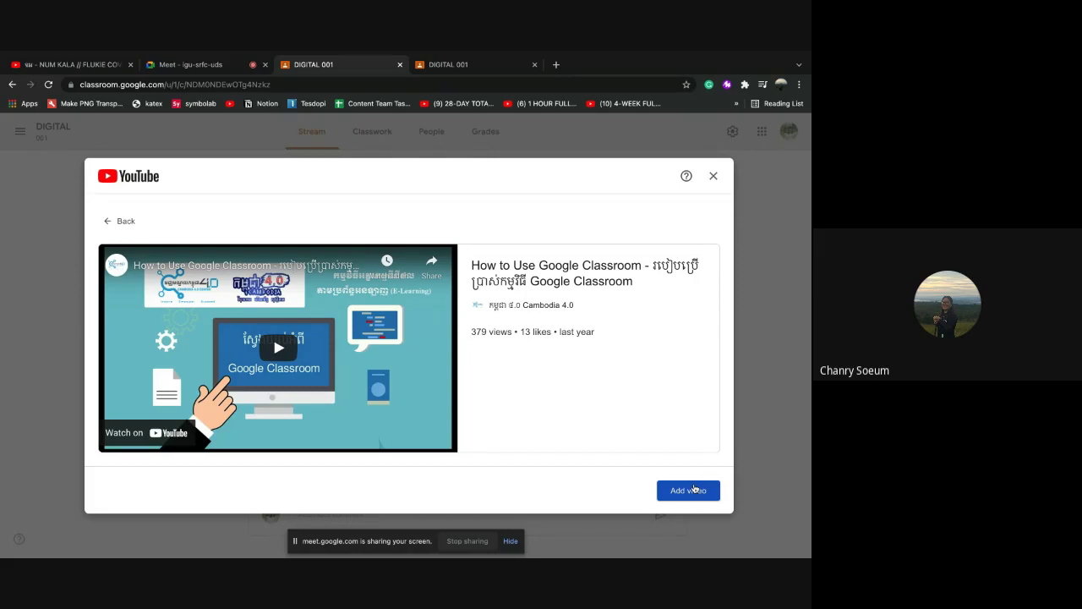
pyautogui.click(687, 491)
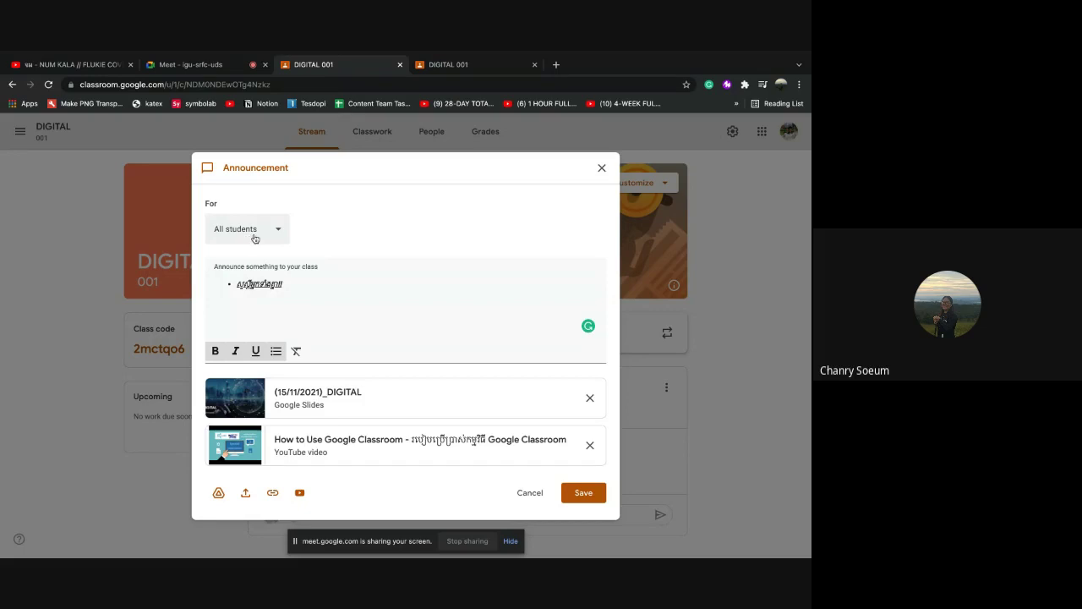
# Switch the audience to one student and back to All students, then save the announcement
pyautogui.click(279, 234)
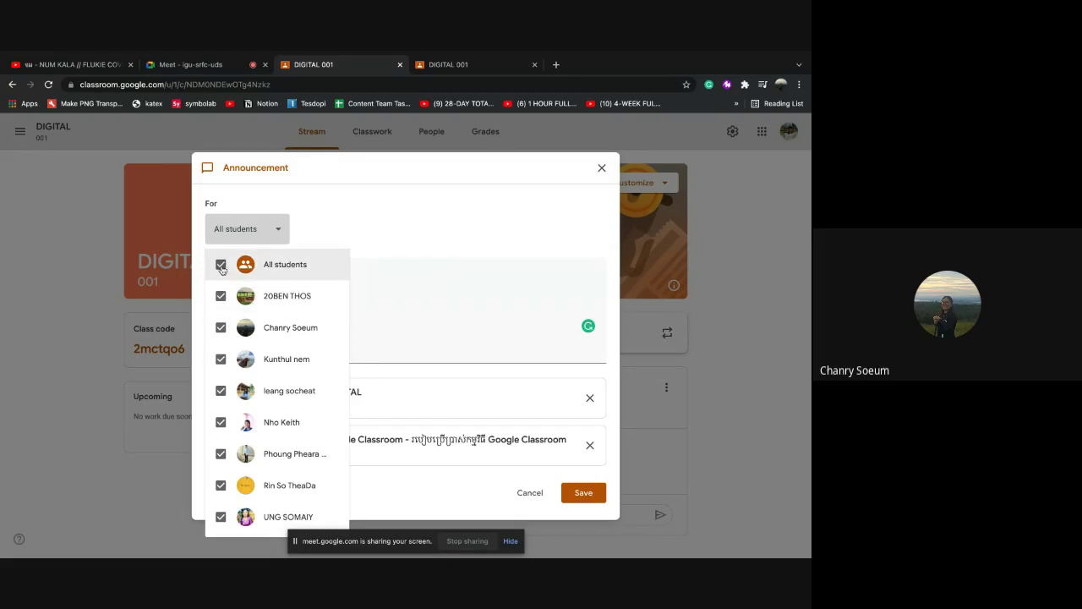
pyautogui.click(221, 267)
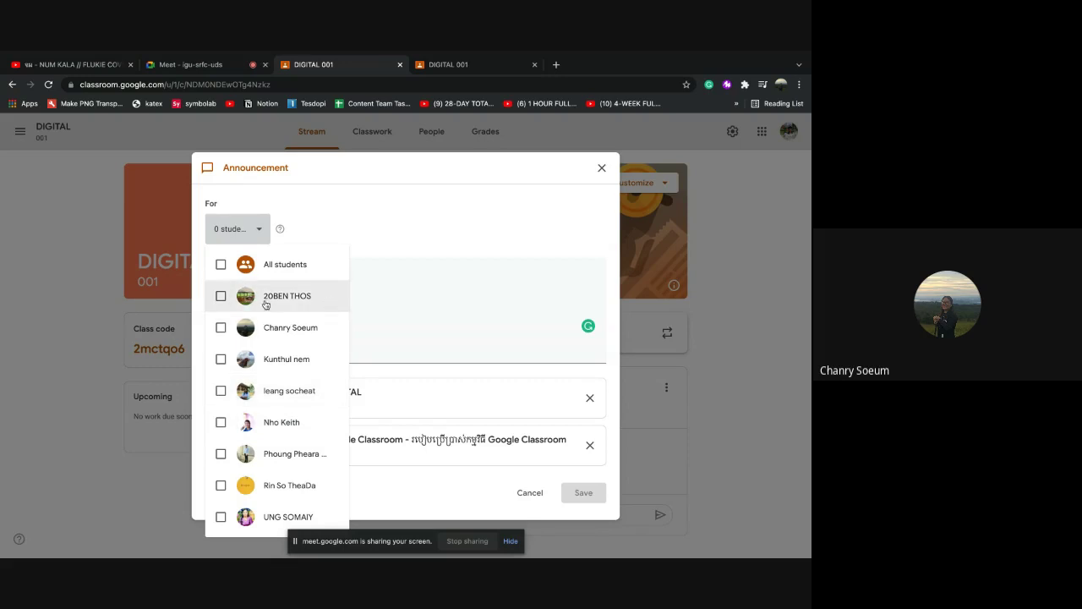
pyautogui.click(220, 298)
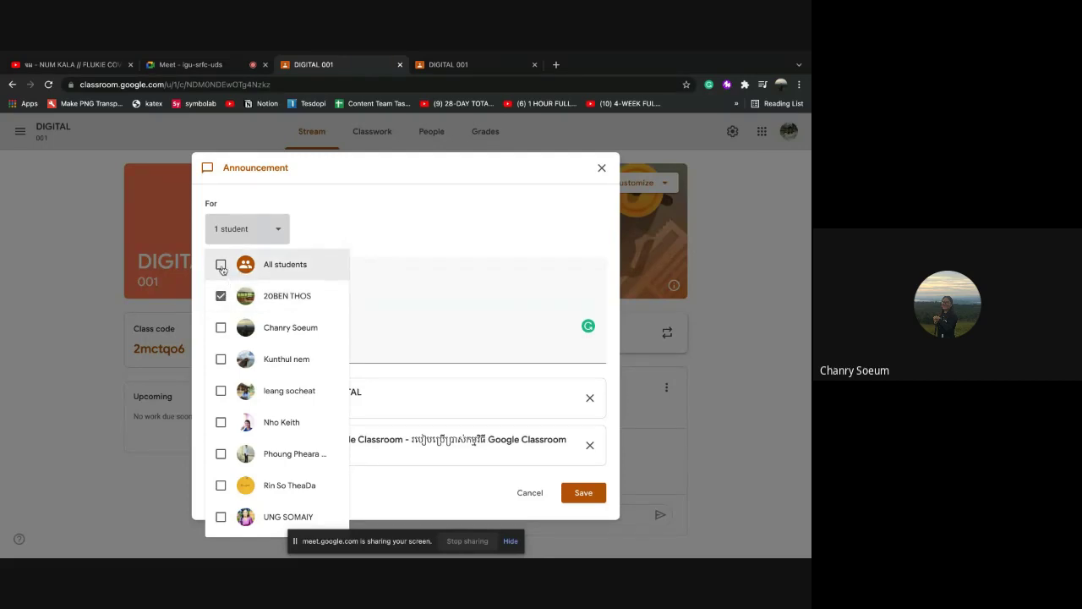
pyautogui.click(221, 266)
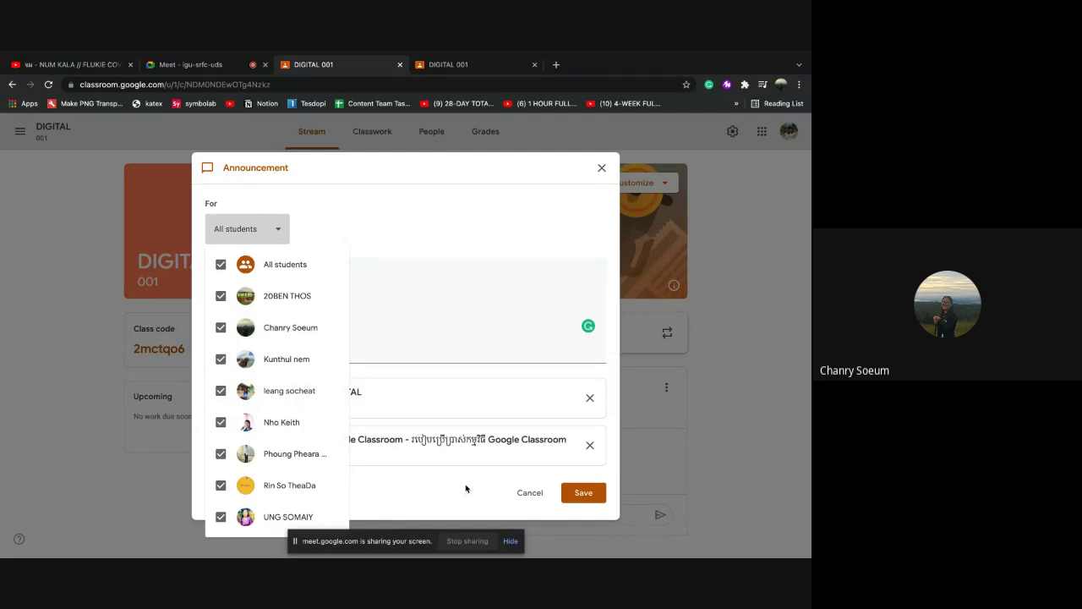
pyautogui.click(578, 499)
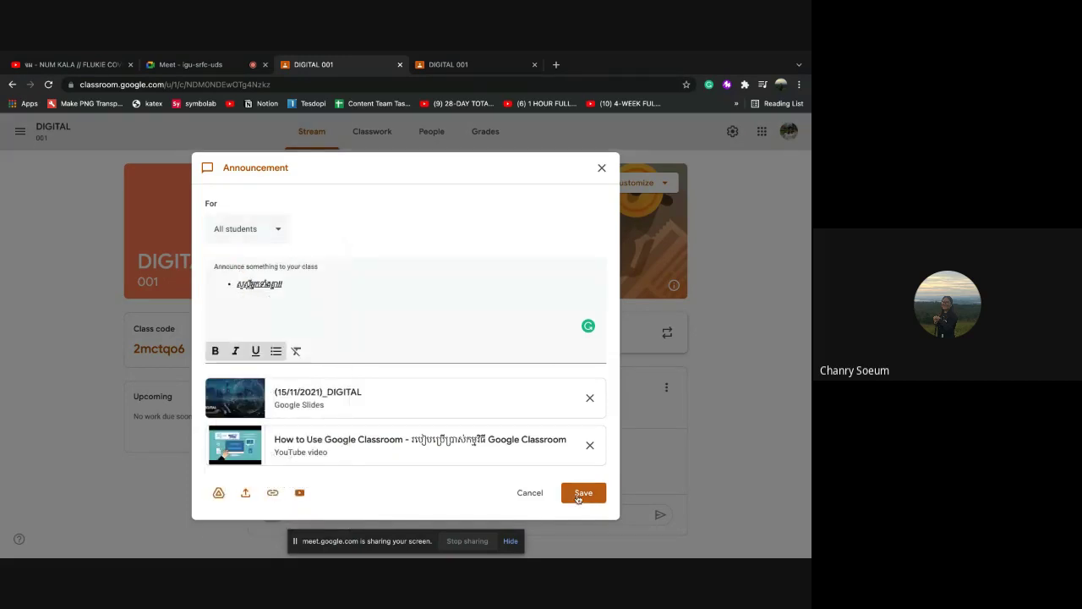
pyautogui.click(581, 495)
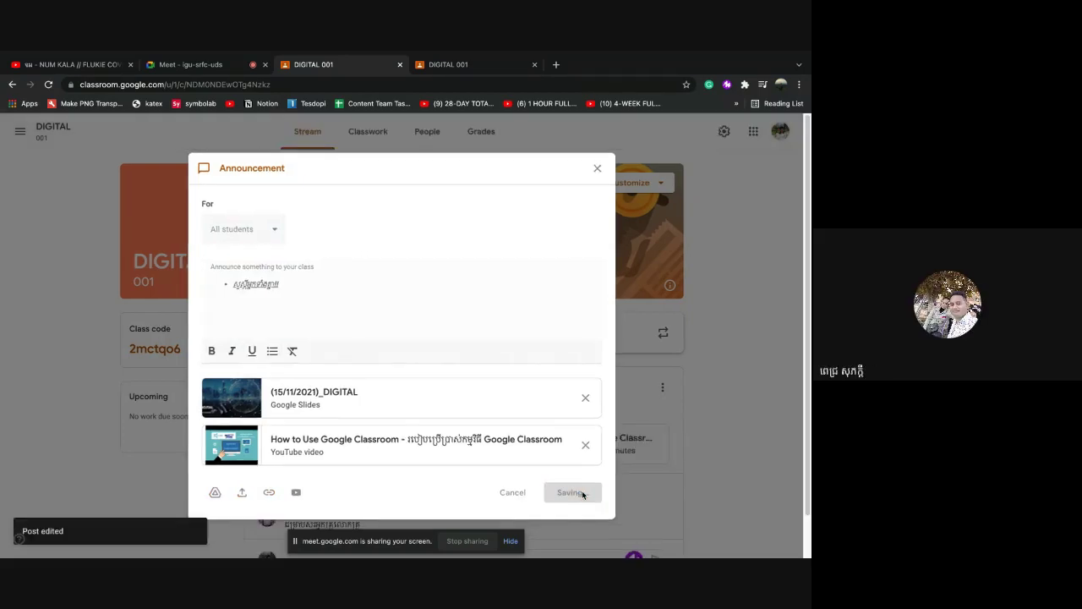
# Reopen the posted announcement in the editor from its options menu
pyautogui.scroll(-1, 449, 442)
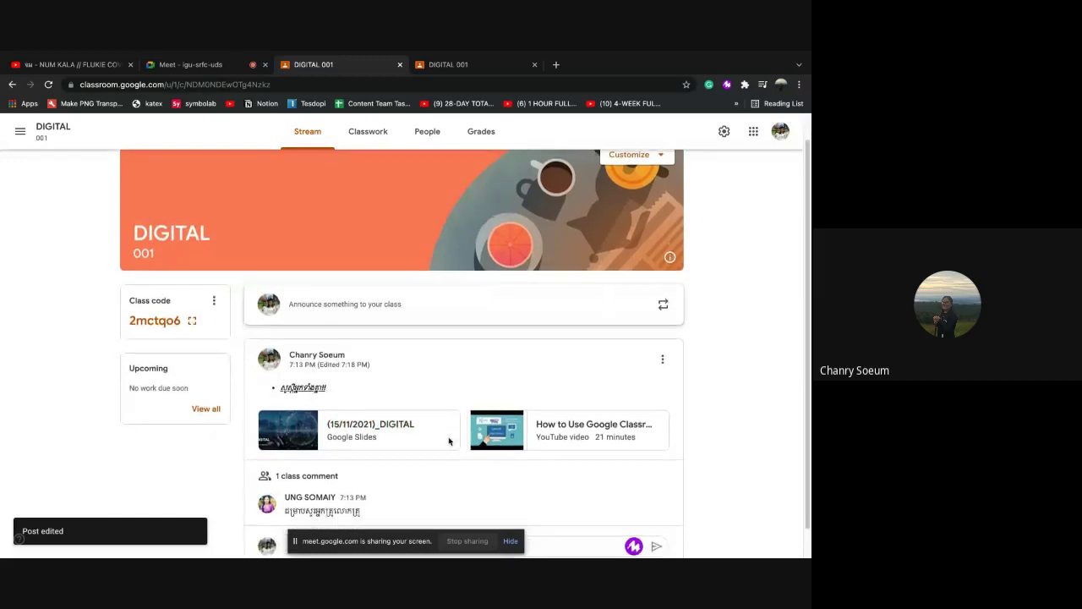
pyautogui.click(664, 361)
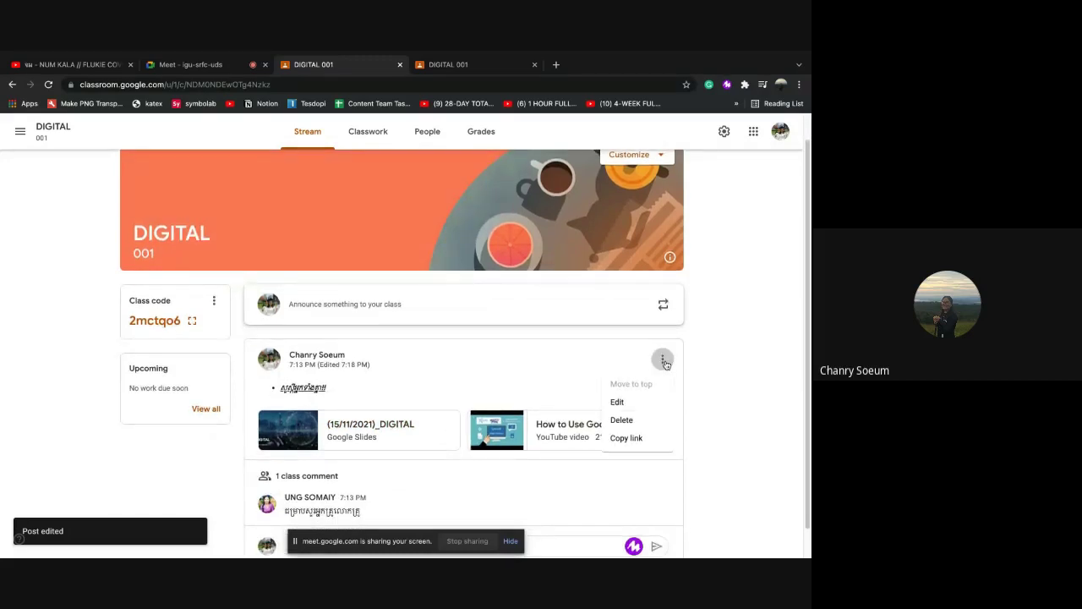
pyautogui.click(620, 403)
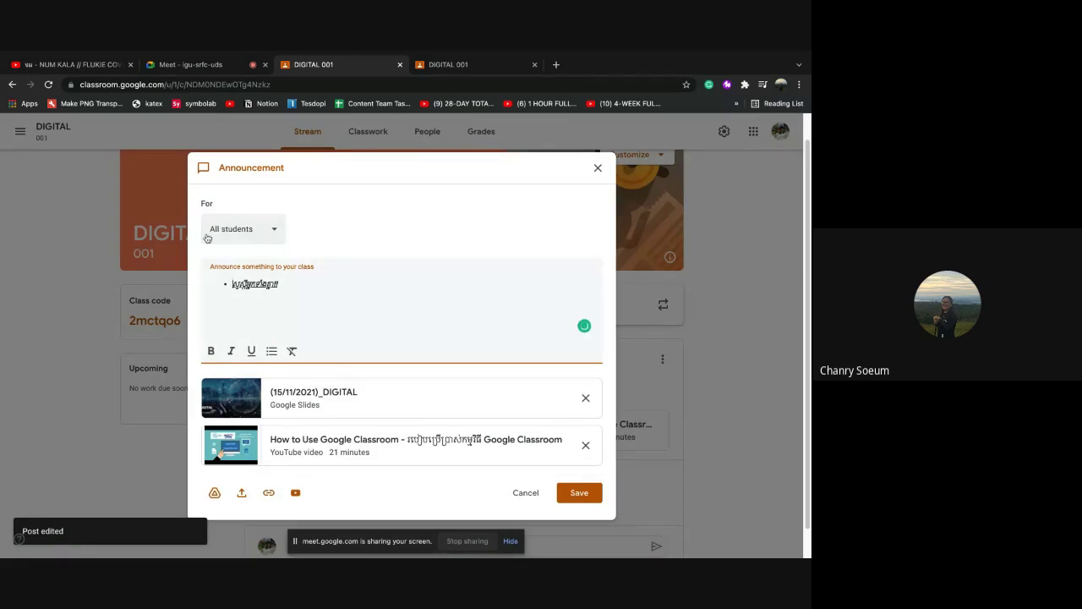
# Try addressing it to a single student, revert to All students, and save
pyautogui.click(276, 233)
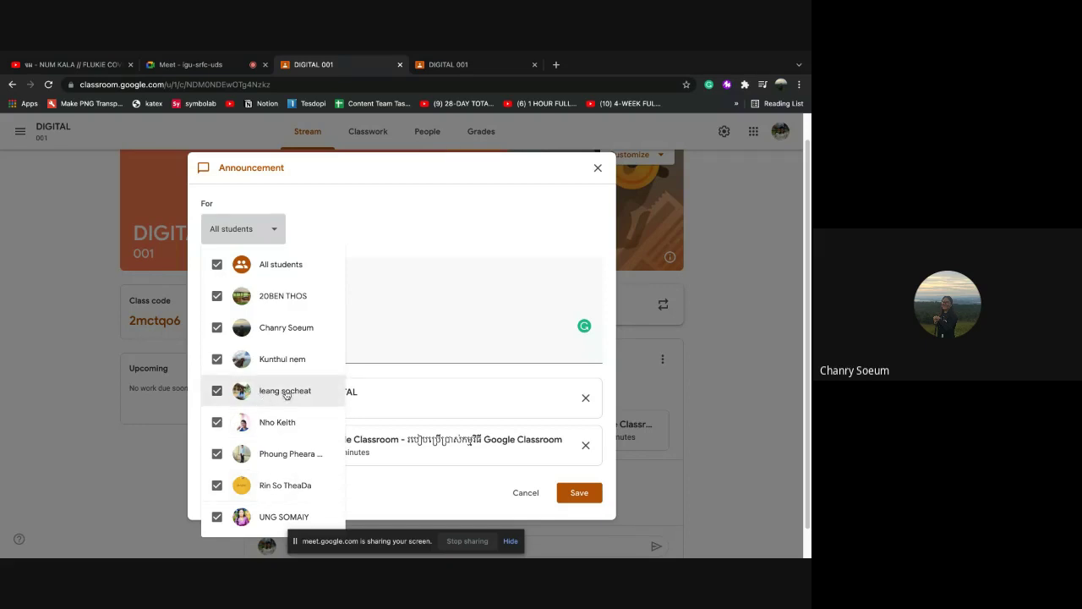
pyautogui.scroll(-1, 290, 406)
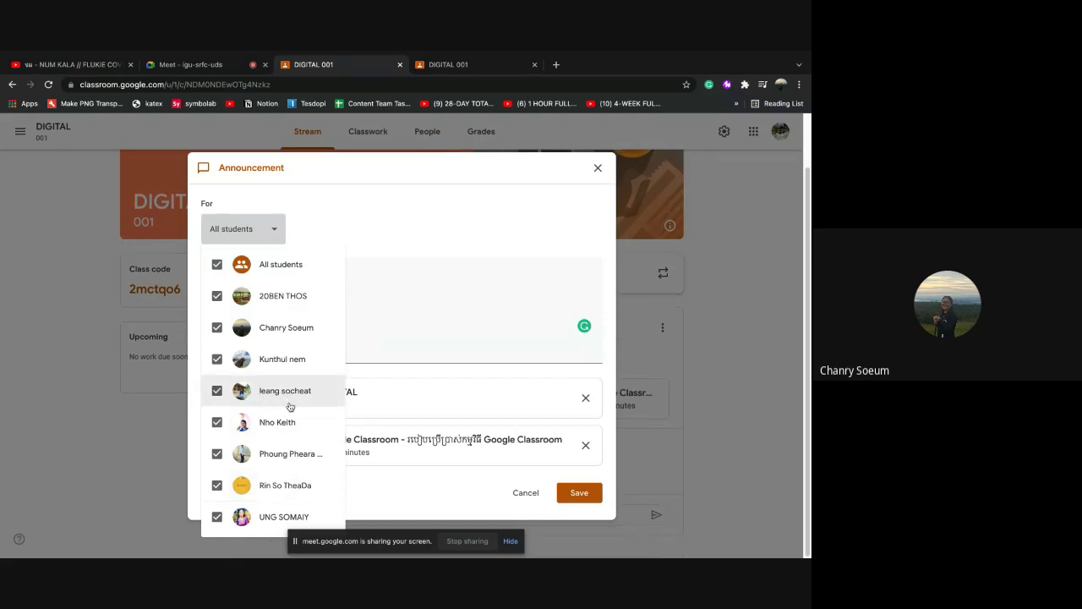
pyautogui.click(216, 265)
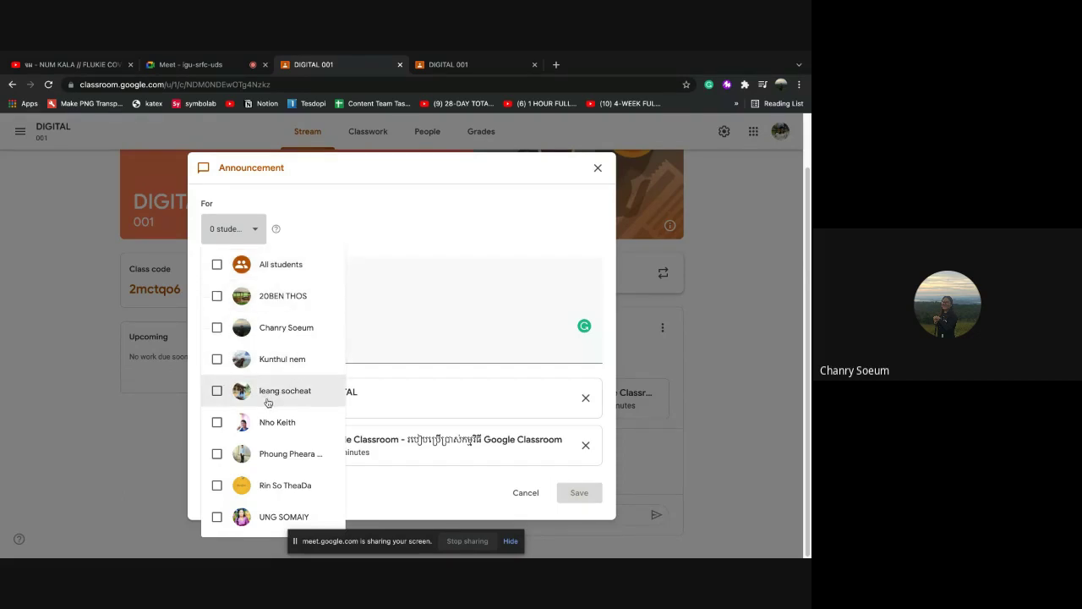
pyautogui.click(217, 485)
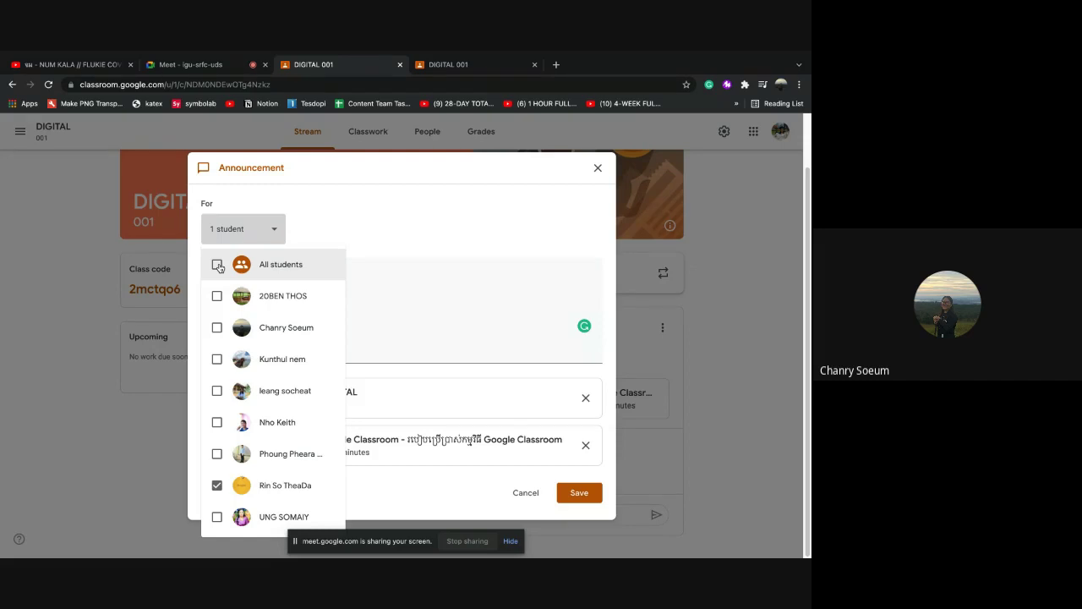
pyautogui.click(218, 264)
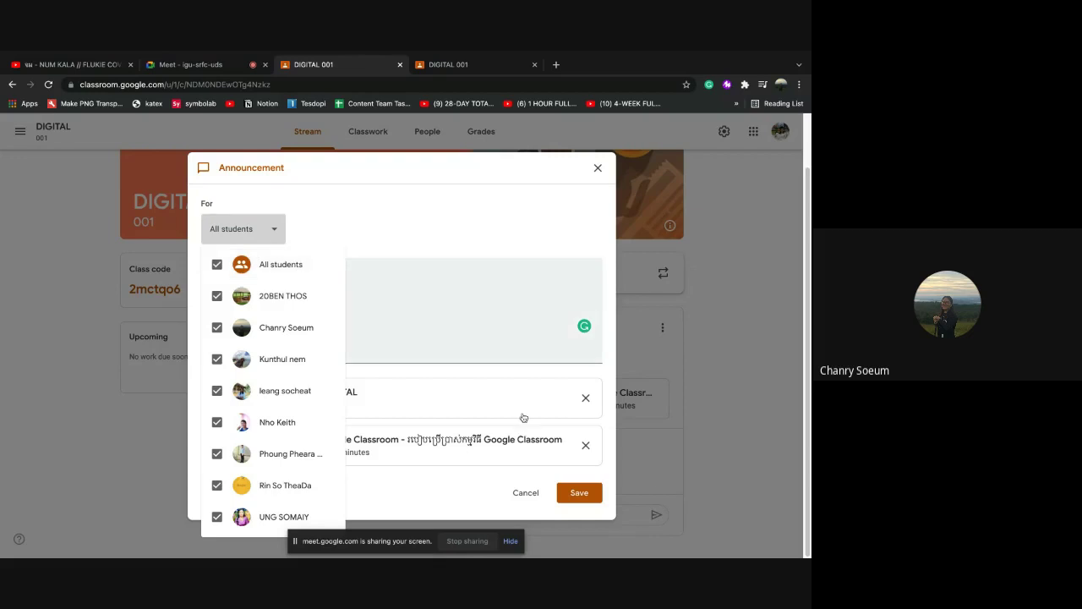
pyautogui.click(587, 495)
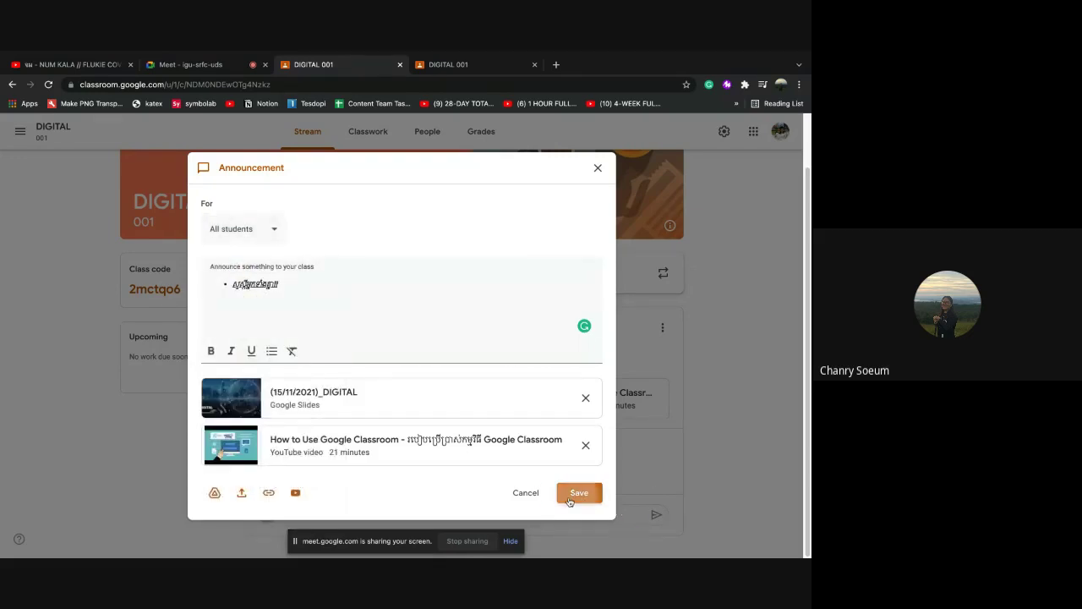
pyautogui.click(570, 502)
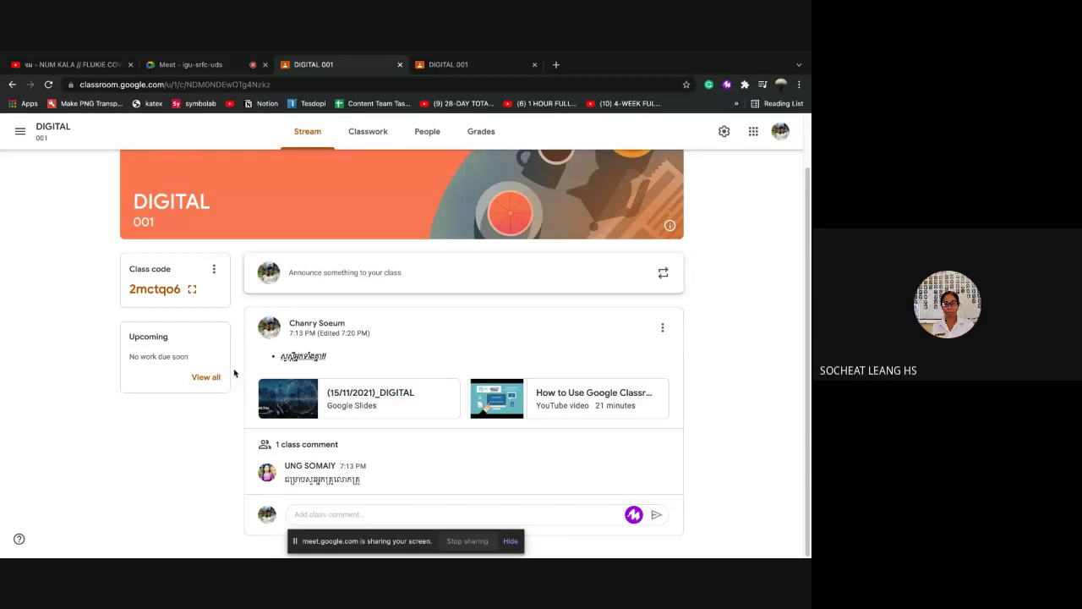
pyautogui.click(193, 291)
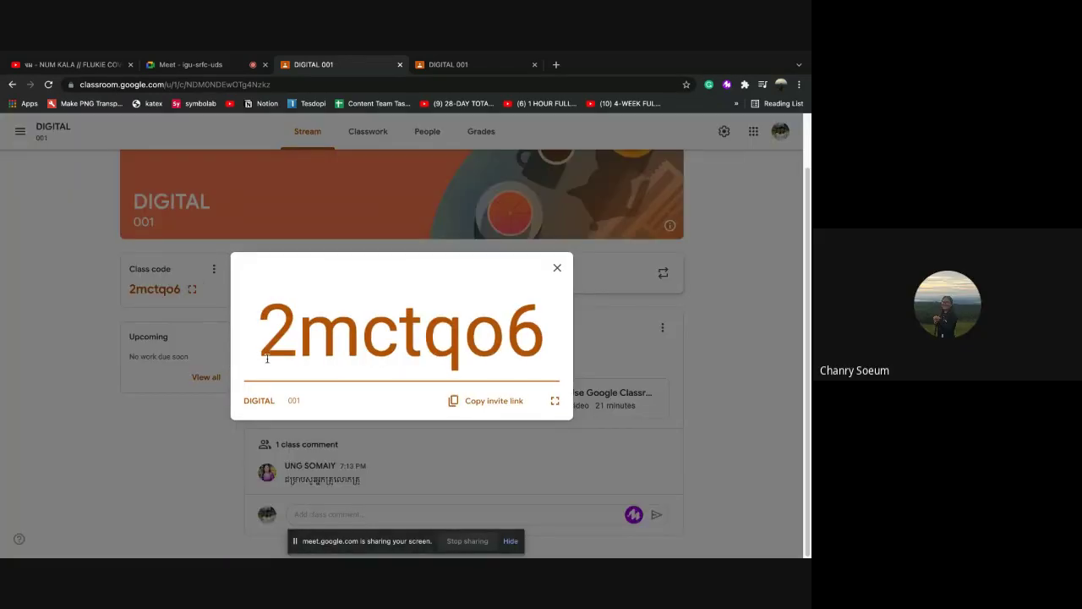
pyautogui.click(557, 267)
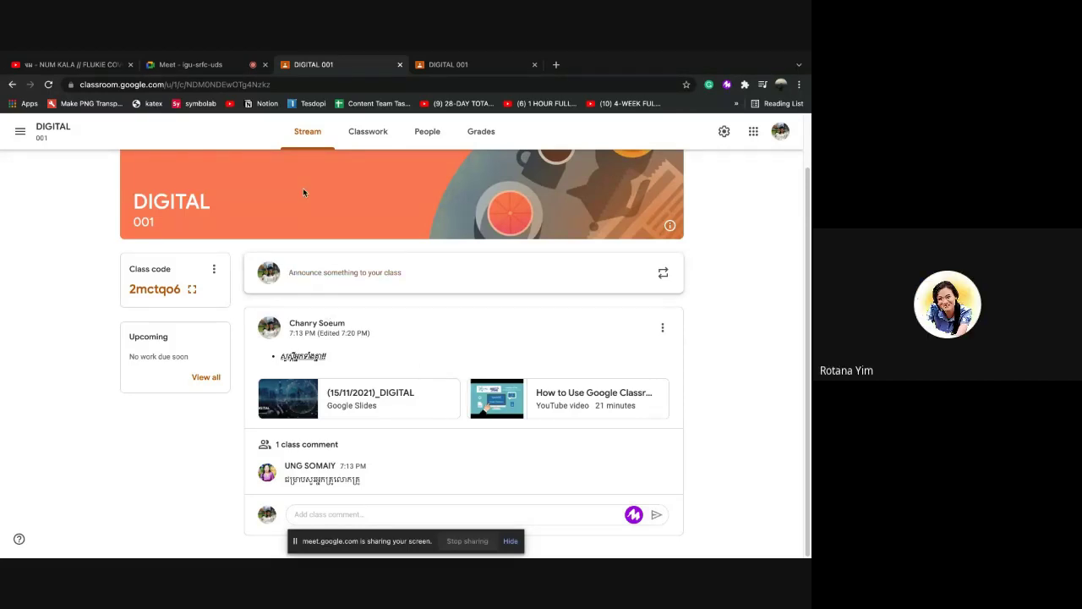
pyautogui.press('XF86AudioRaiseVolume')
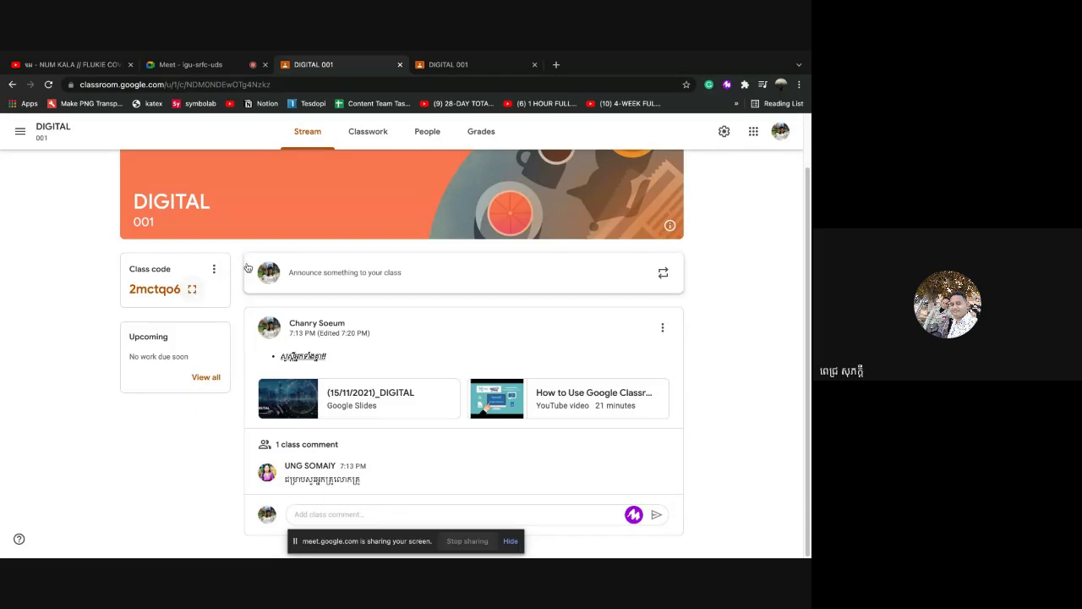
pyautogui.click(458, 68)
pyautogui.click(309, 67)
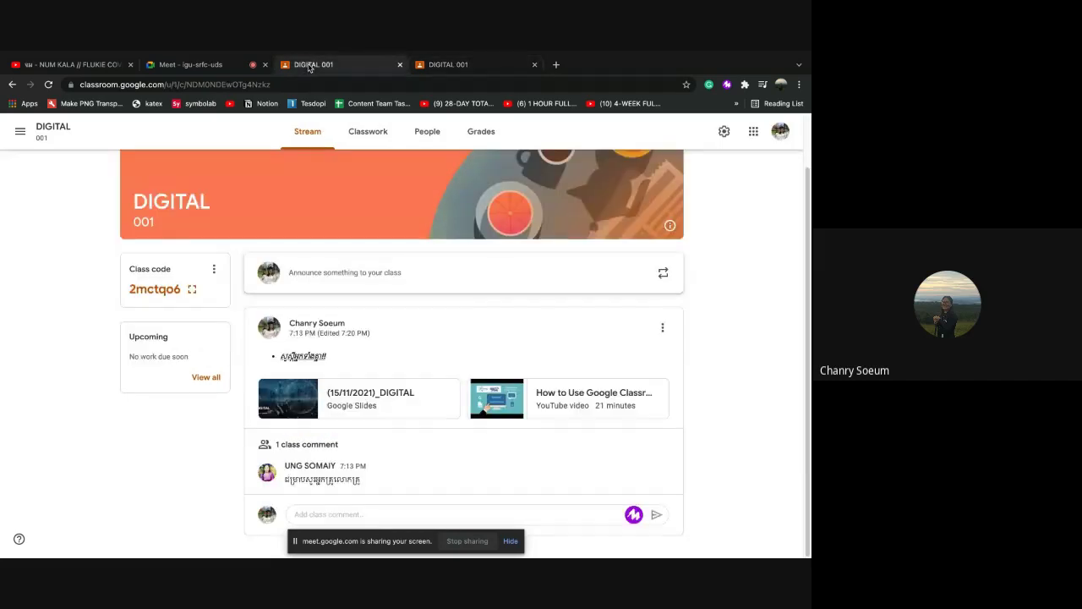
pyautogui.click(183, 300)
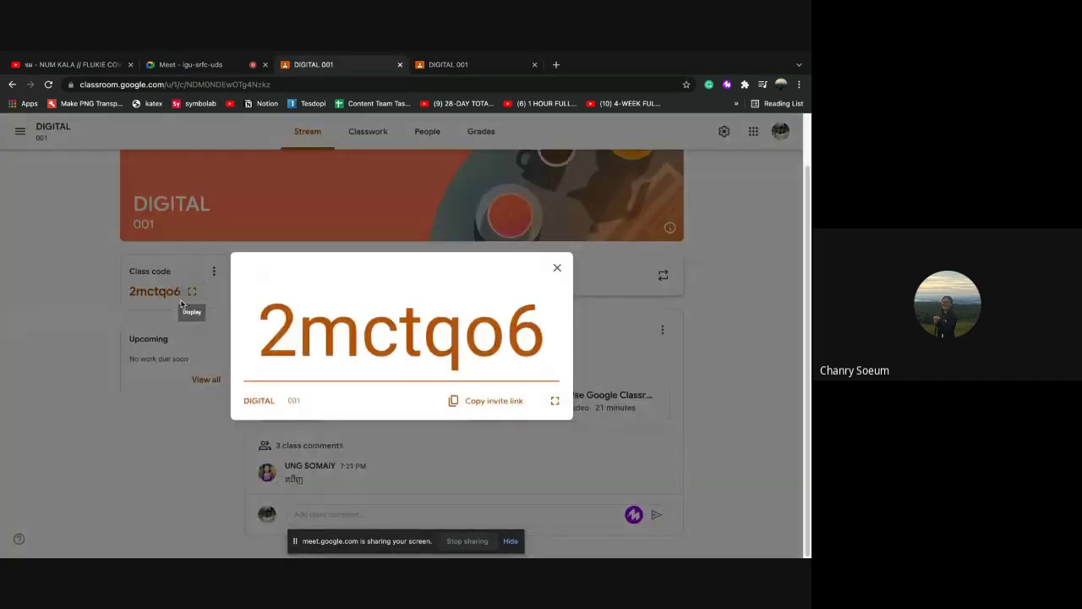
pyautogui.moveTo(269, 331); pyautogui.dragTo(502, 375)
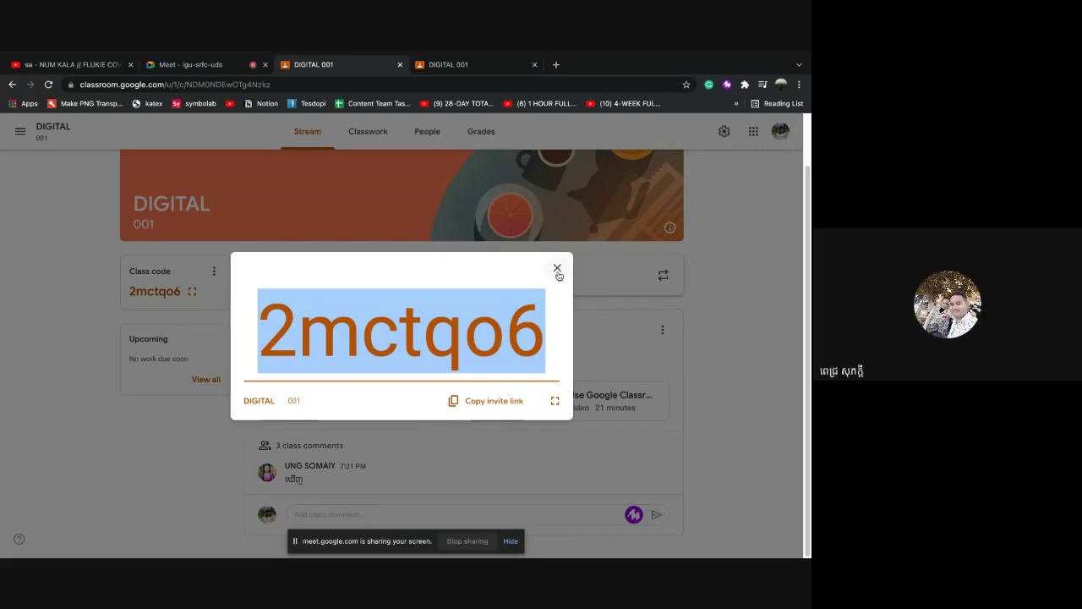
pyautogui.click(557, 269)
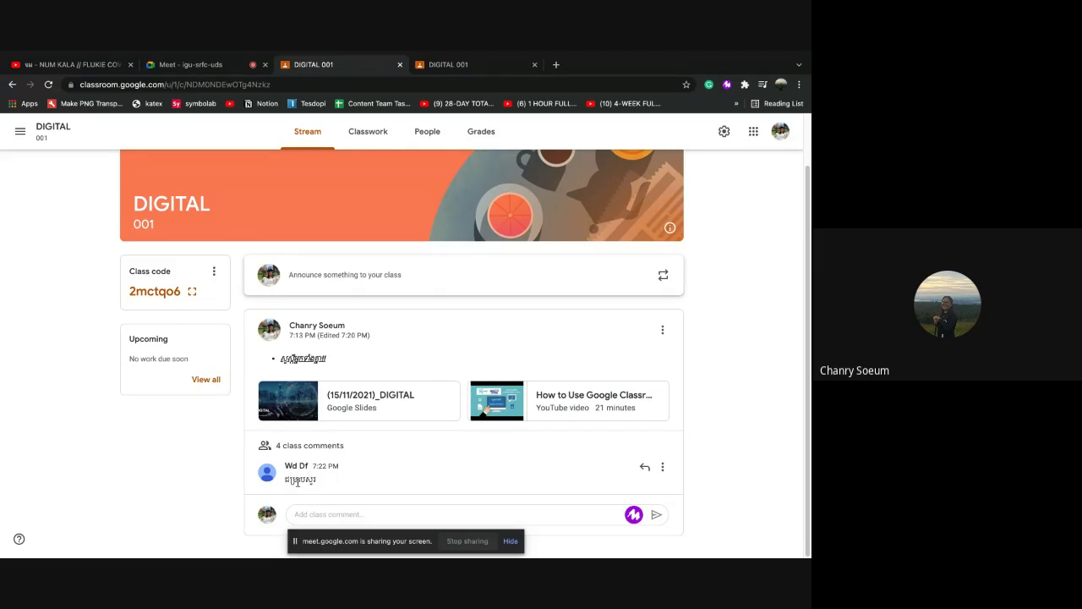
# Expand '4 class comments' under the announcement and scroll through them
pyautogui.click(311, 453)
pyautogui.scroll(-2, 378, 483)
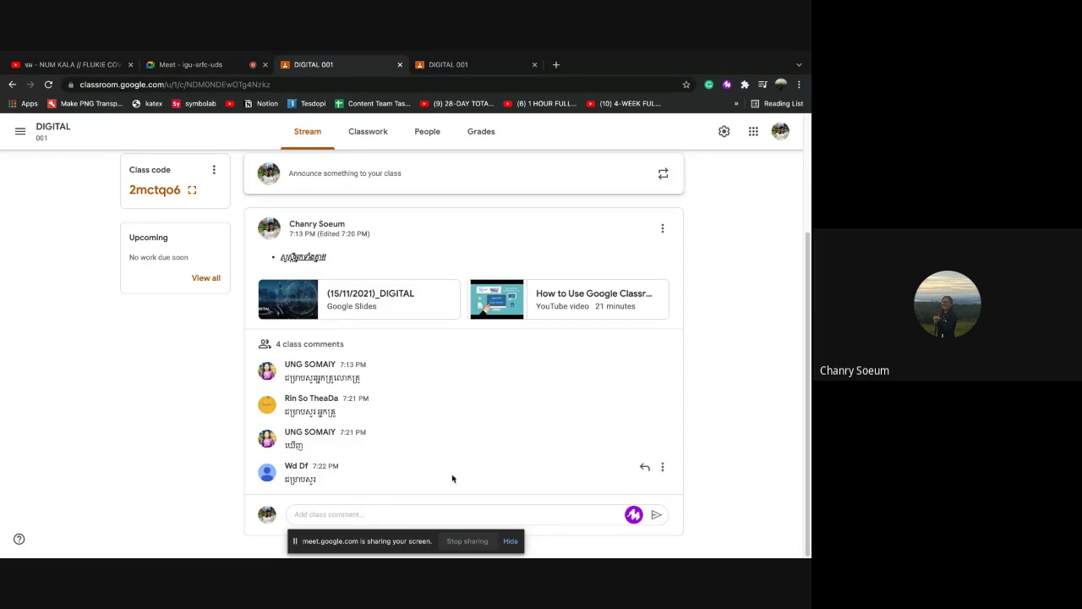
# Post the class comment 'ជម្រាបសួរ' under the announcement
pyautogui.click(333, 515)
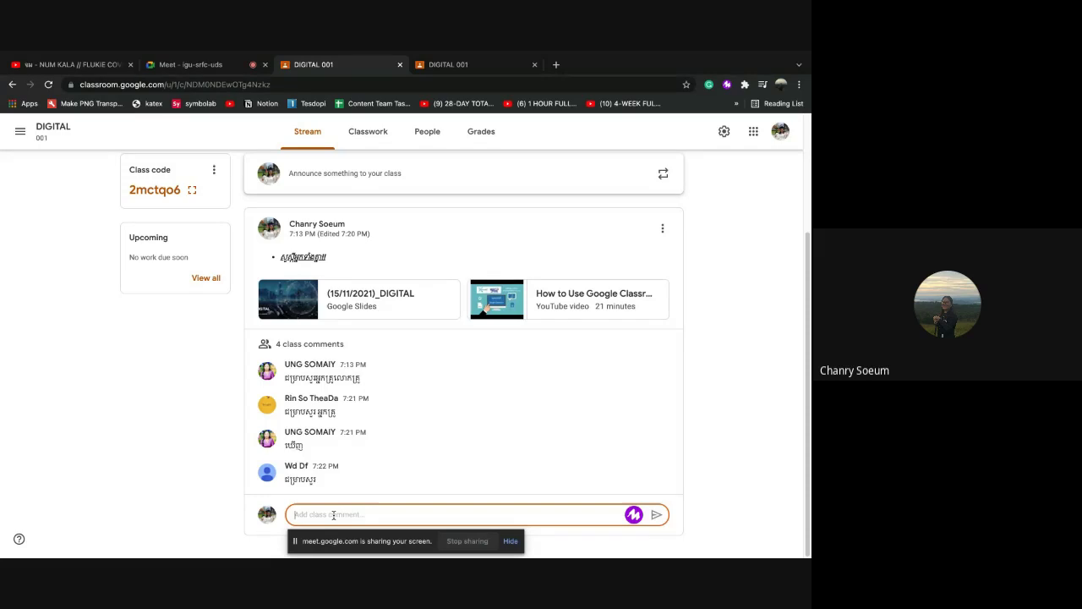
pyautogui.write('ជម្រាបសួរ')
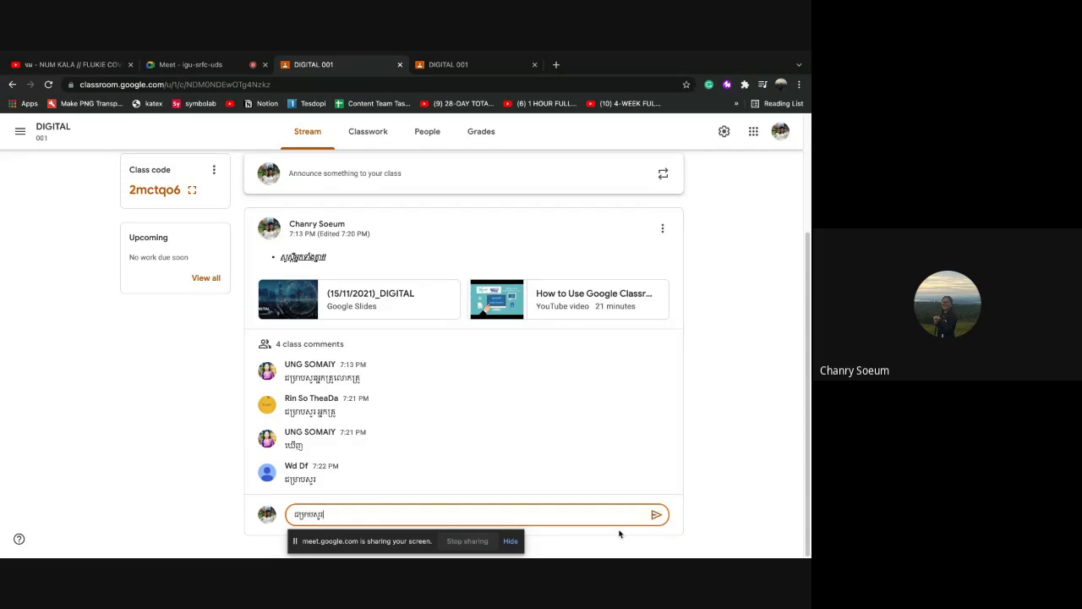
pyautogui.click(657, 514)
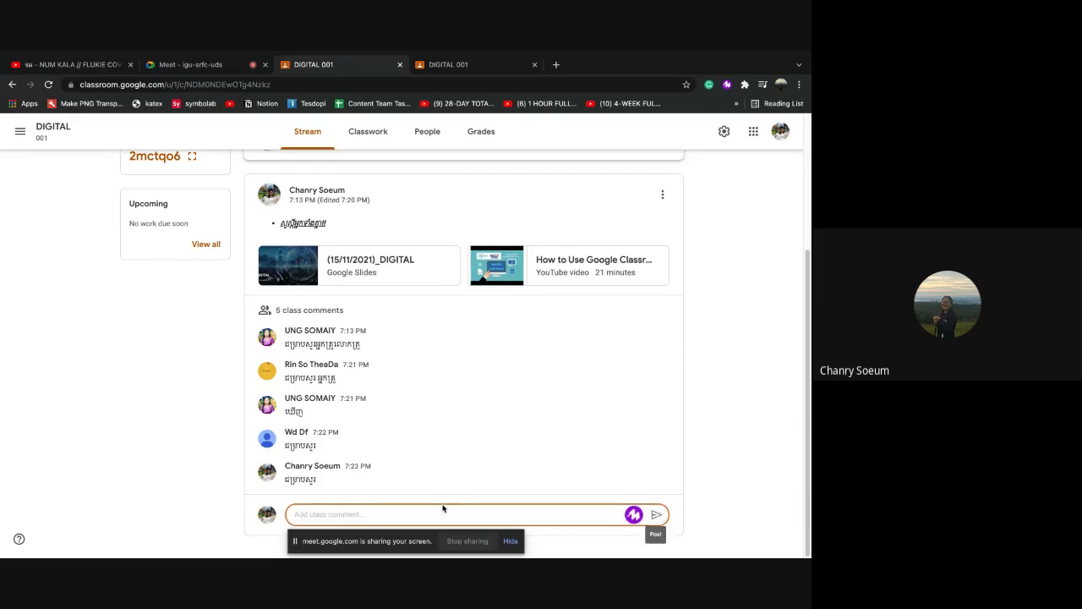
# Open and dismiss the first comment's options menu, then scroll back up the stream
pyautogui.click(664, 331)
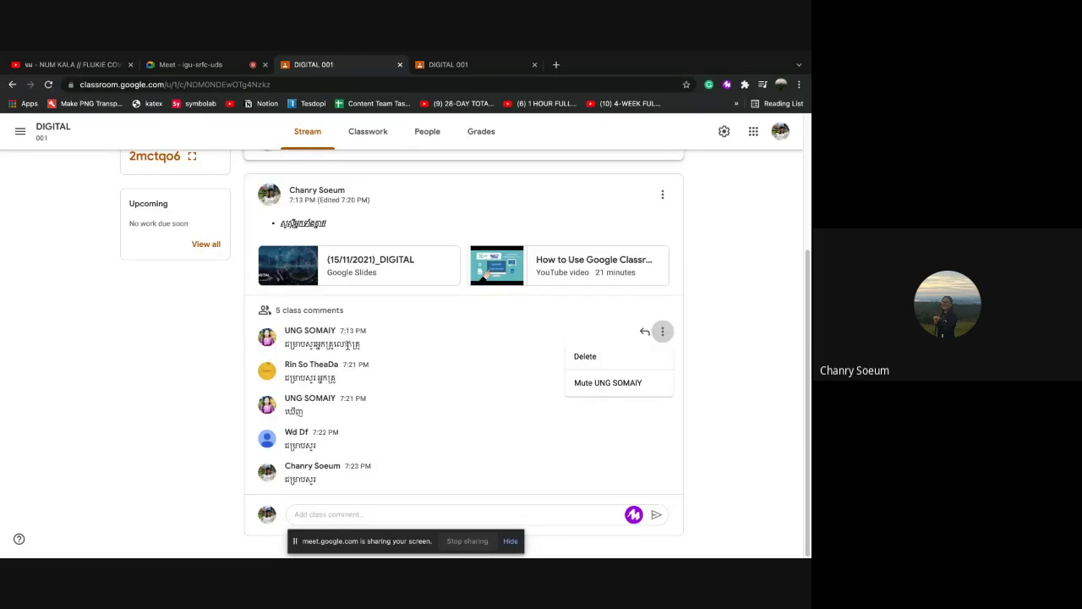
pyautogui.click(661, 332)
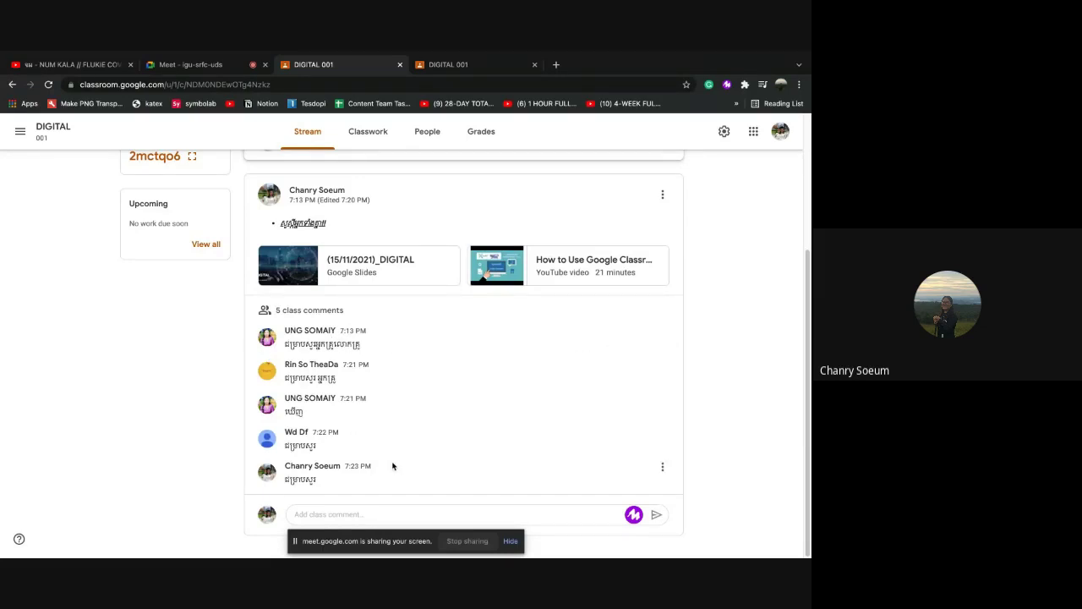
pyautogui.scroll(1, 397, 464)
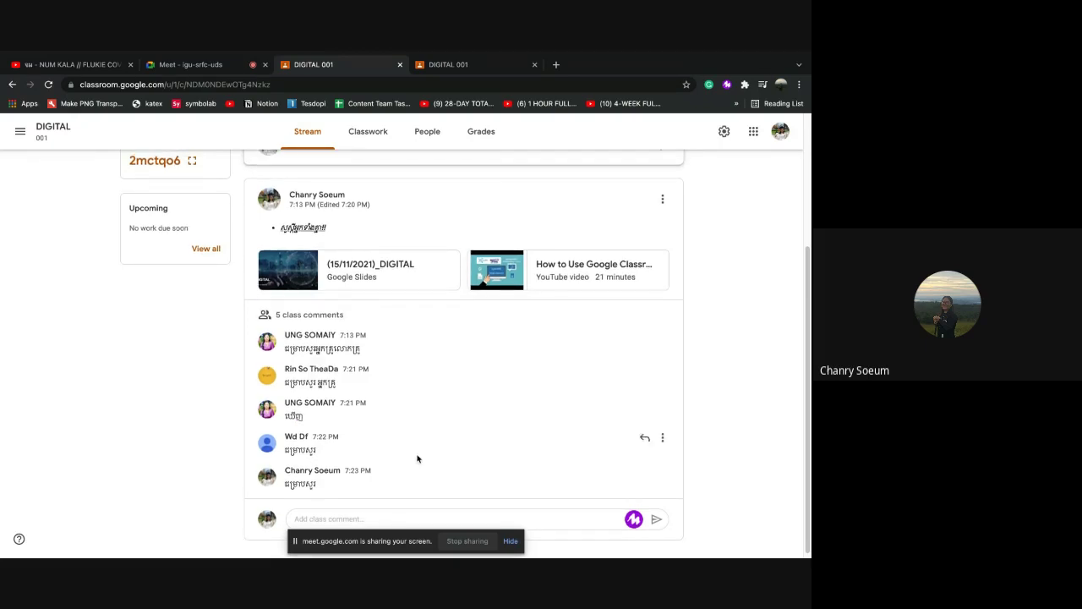
pyautogui.scroll(1, 379, 436)
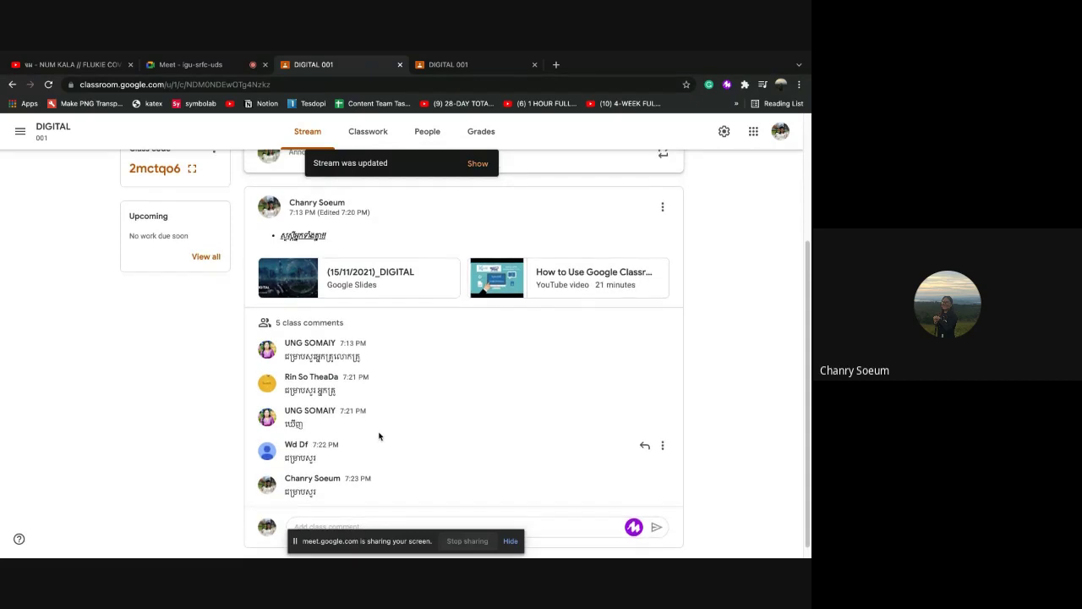
pyautogui.scroll(3, 379, 435)
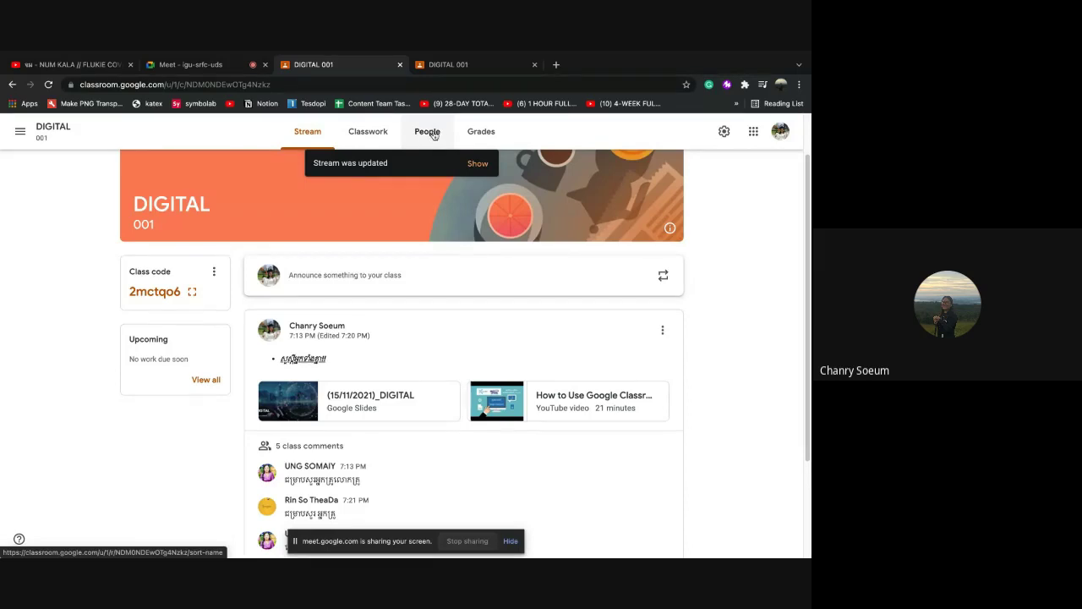
pyautogui.click(427, 134)
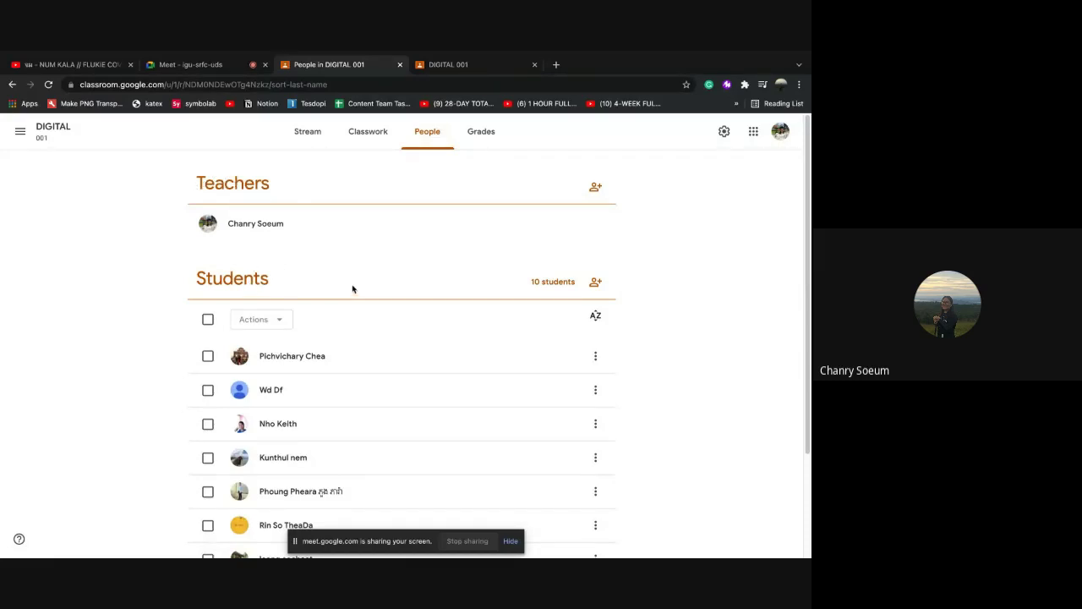
pyautogui.scroll(-1, 330, 334)
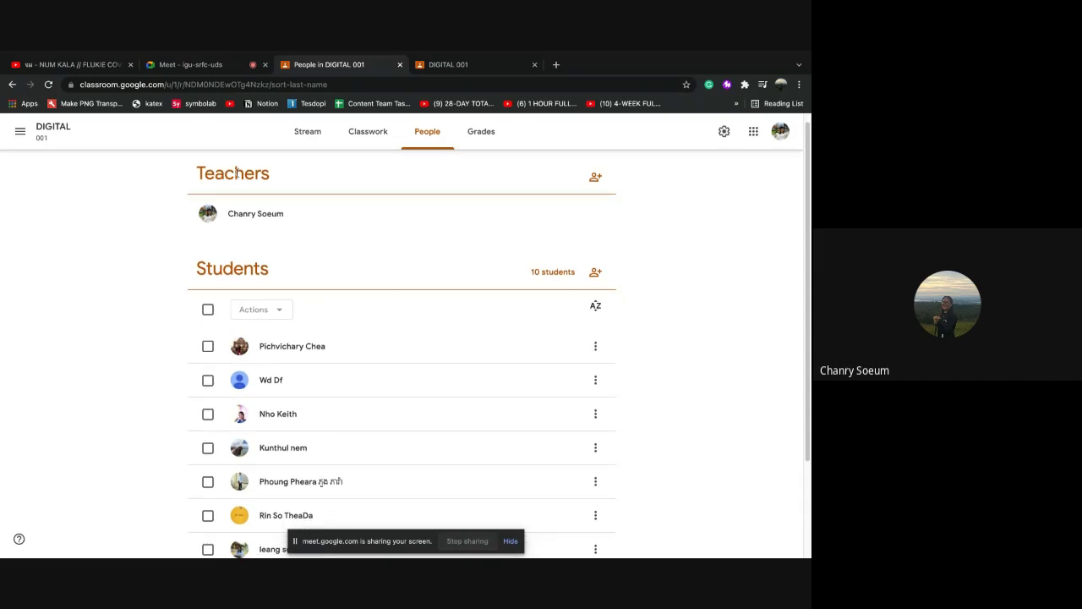
pyautogui.scroll(1, 247, 200)
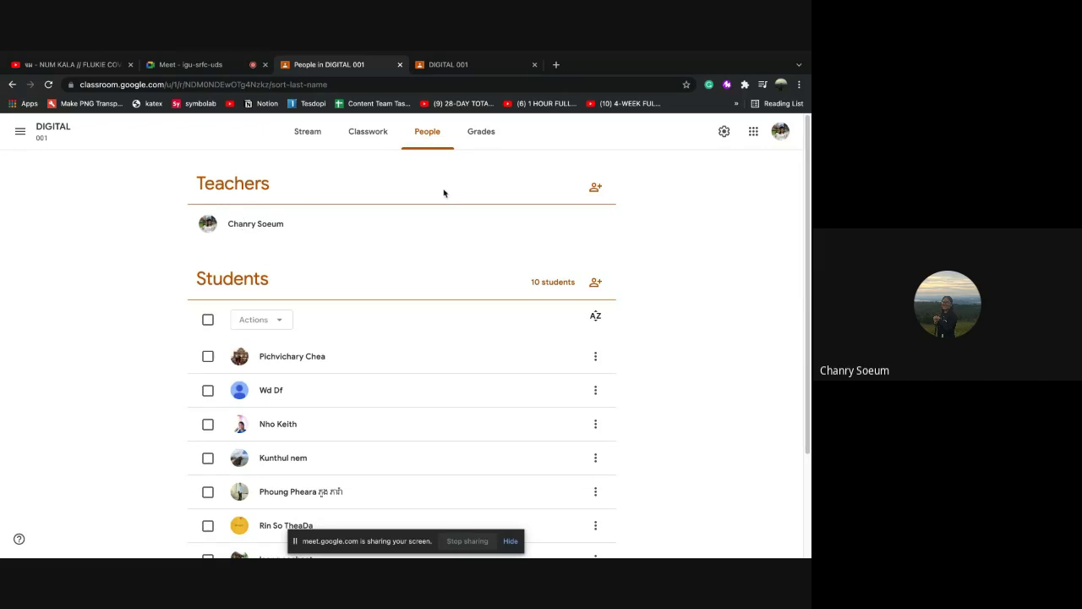
pyautogui.click(596, 189)
# Find the second Gmail account by name and invite it to co-teach DIGITAL 001
pyautogui.click(598, 192)
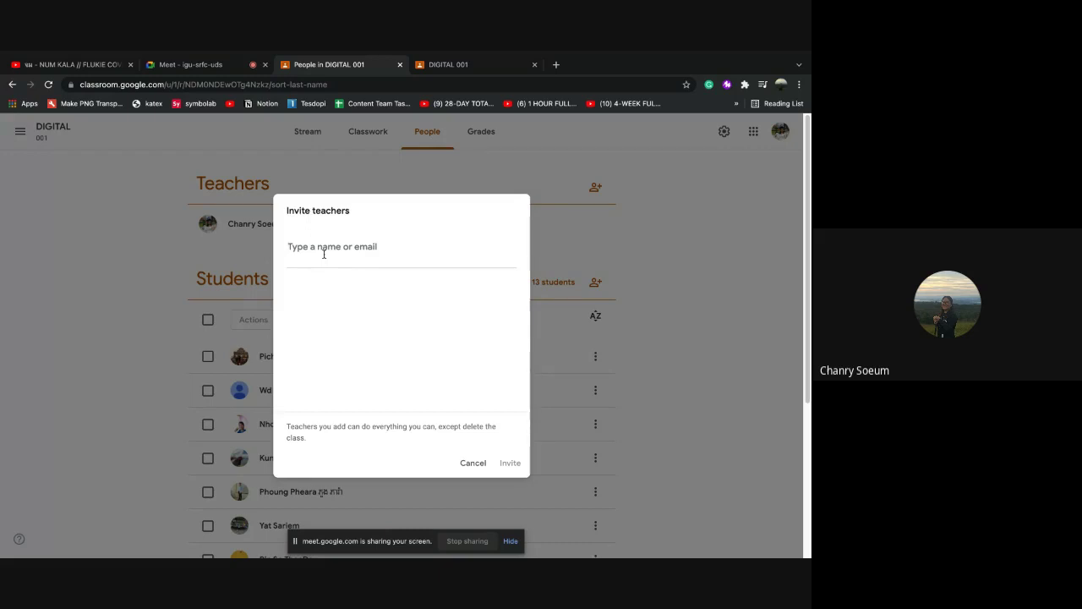
pyautogui.write('s')
pyautogui.press('BackSpace')
pyautogui.write('yim')
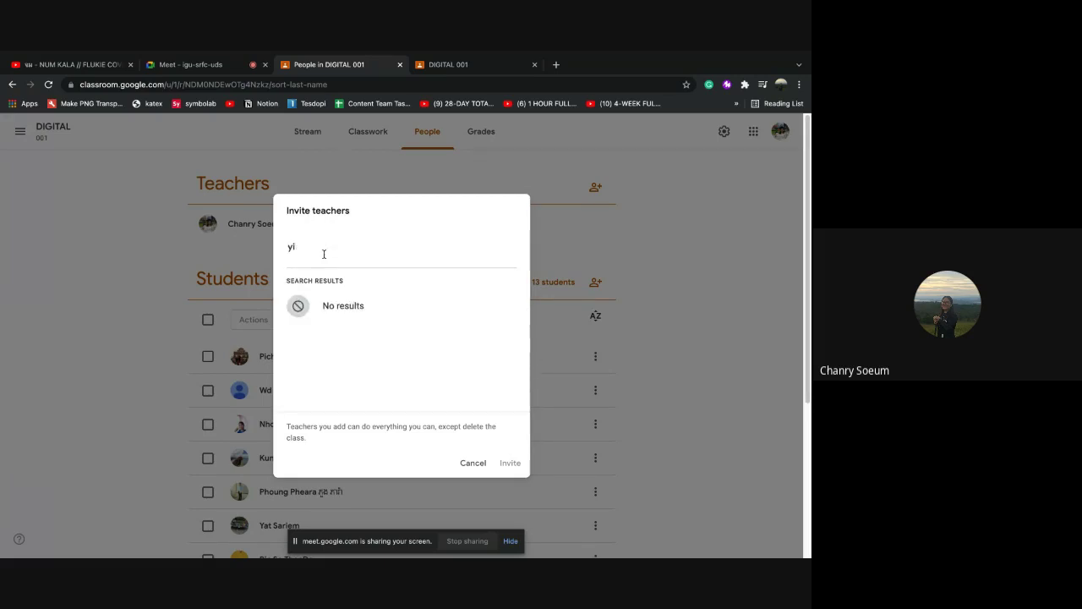
pyautogui.press('BackSpace')
pyautogui.press('BackSpace')
pyautogui.press('BackSpace')
pyautogui.write('rot')
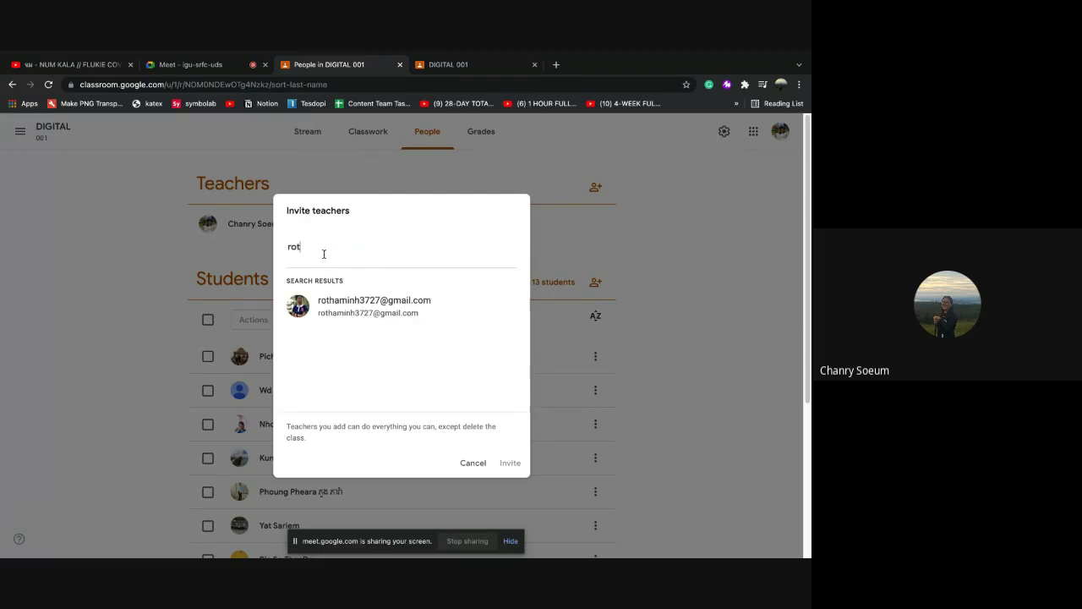
pyautogui.write('a')
pyautogui.press('BackSpace')
pyautogui.press('BackSpace')
pyautogui.press('BackSpace')
pyautogui.press('BackSpace')
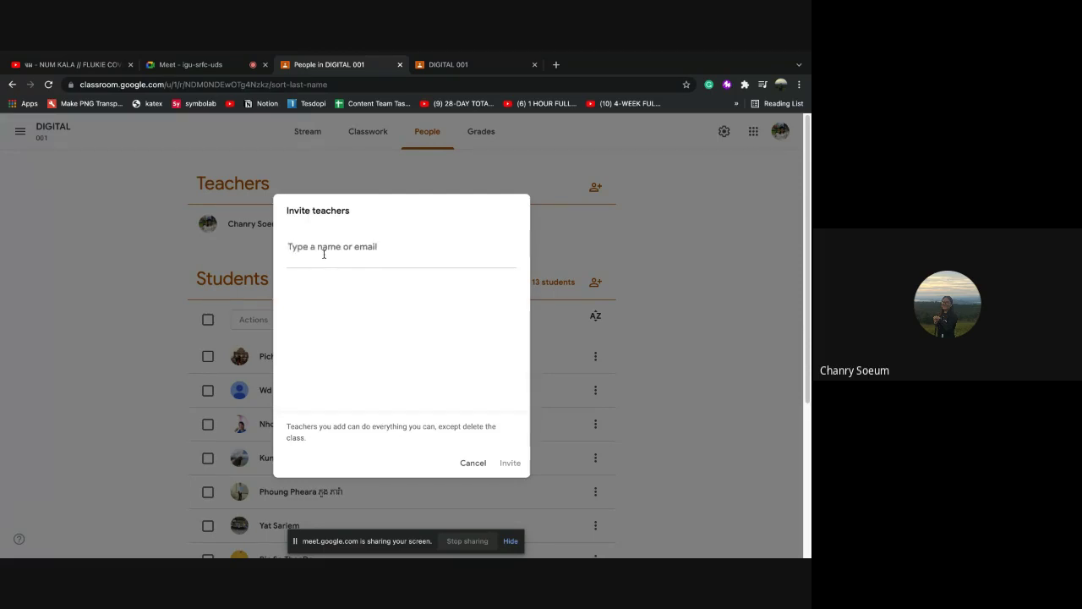
pyautogui.write('c')
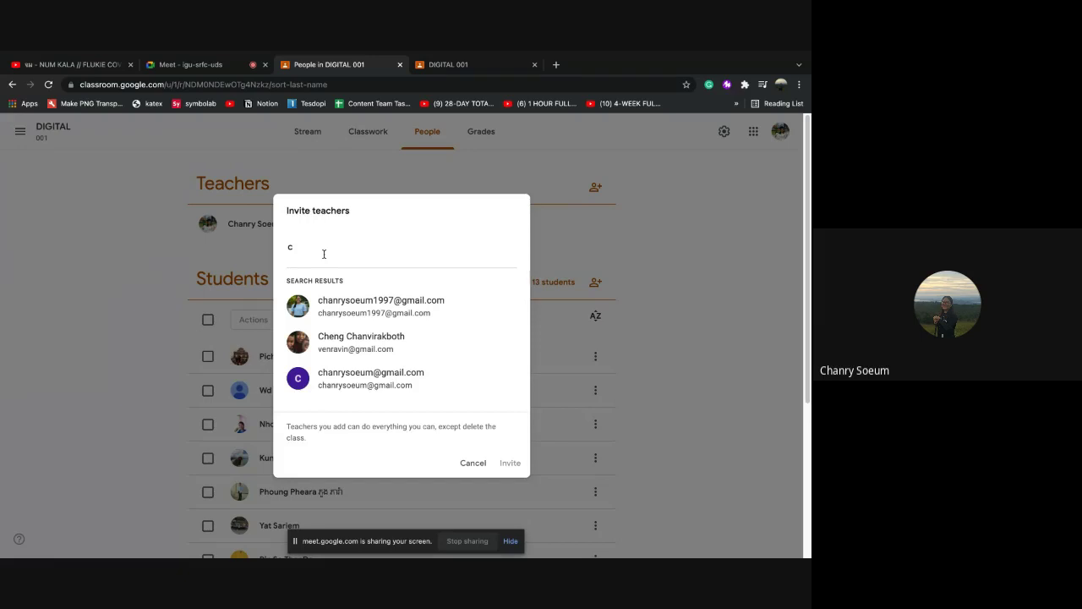
pyautogui.write('hanry')
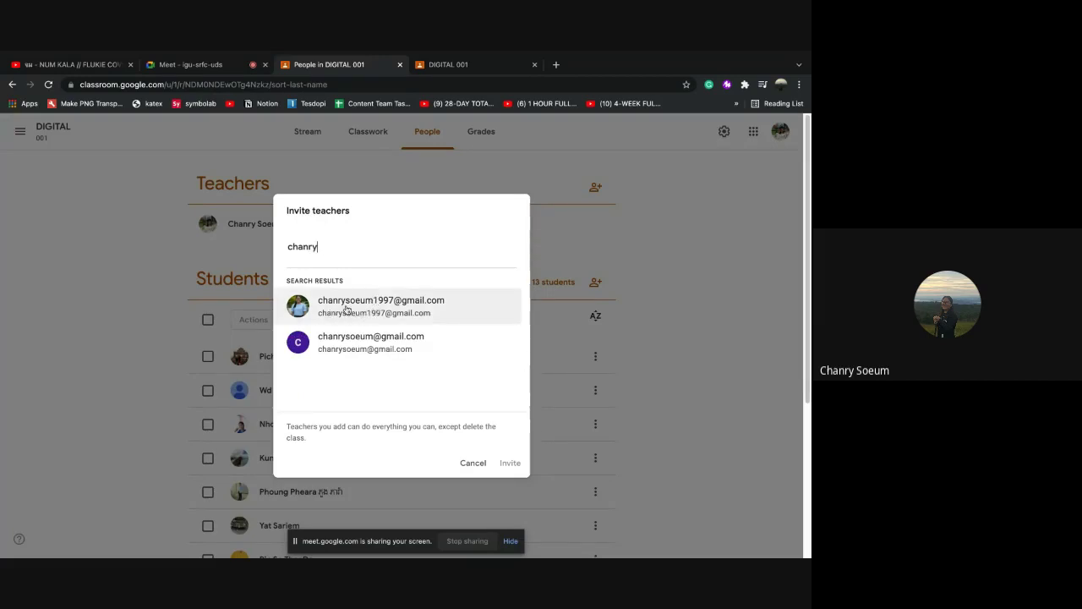
pyautogui.click(346, 309)
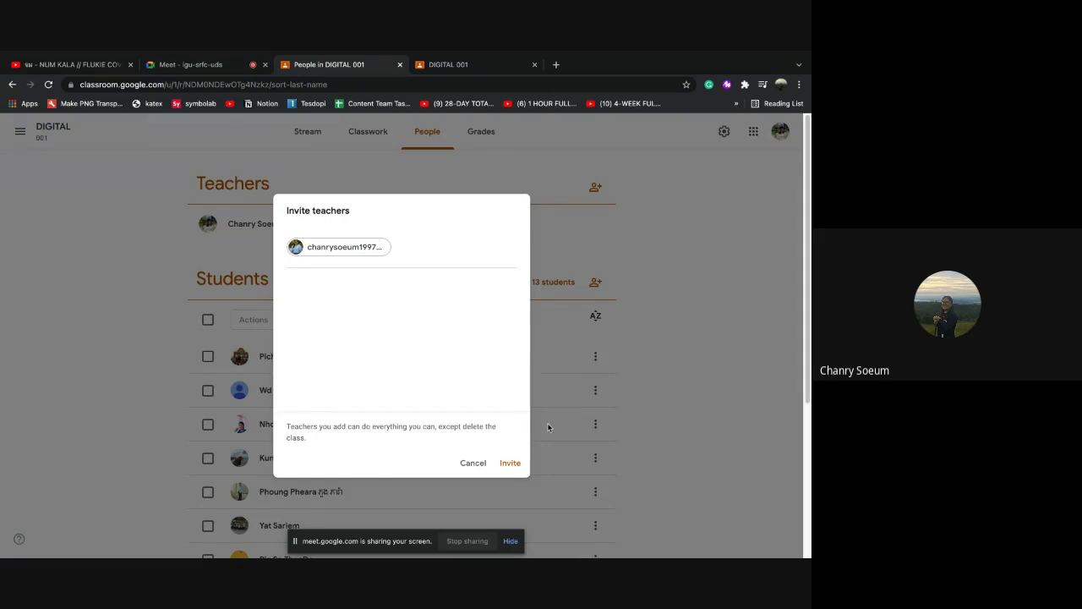
pyautogui.click(510, 464)
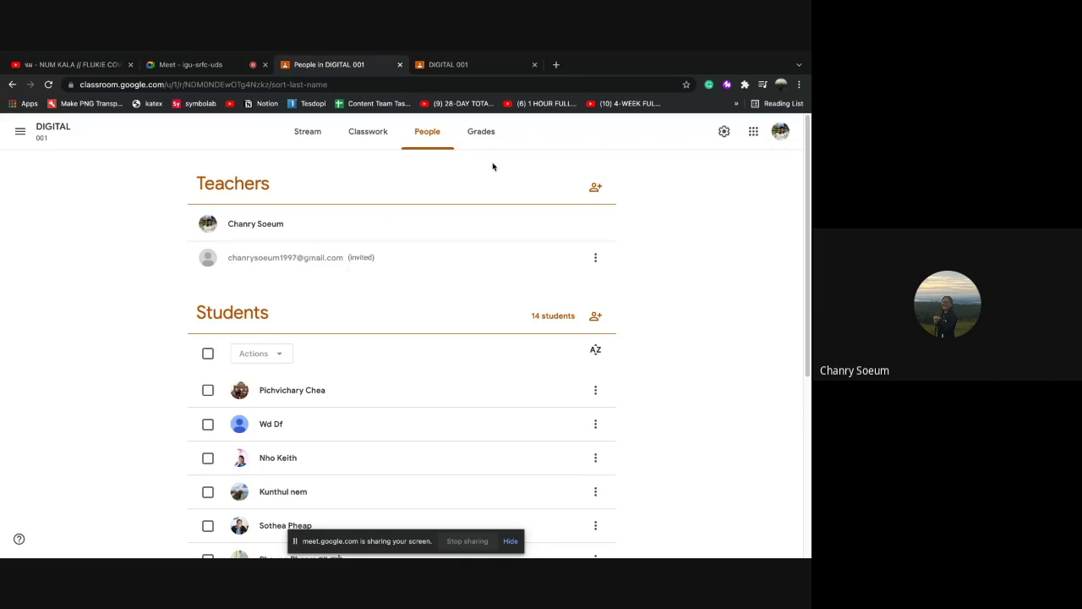
# Open Gmail in a new tab and switch to the invited co-teacher account's inbox
pyautogui.click(556, 65)
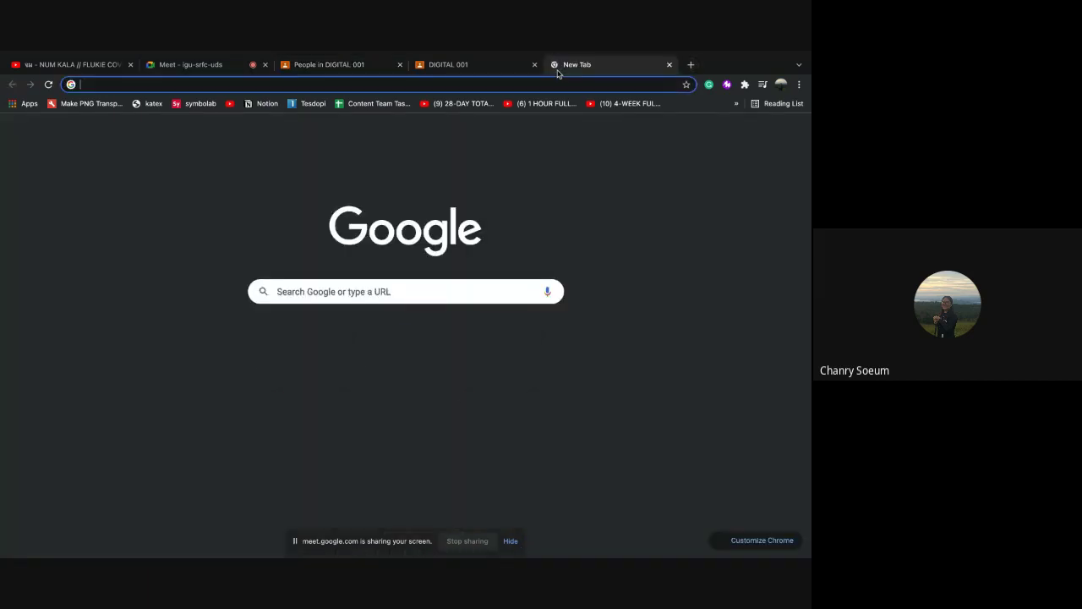
pyautogui.click(766, 133)
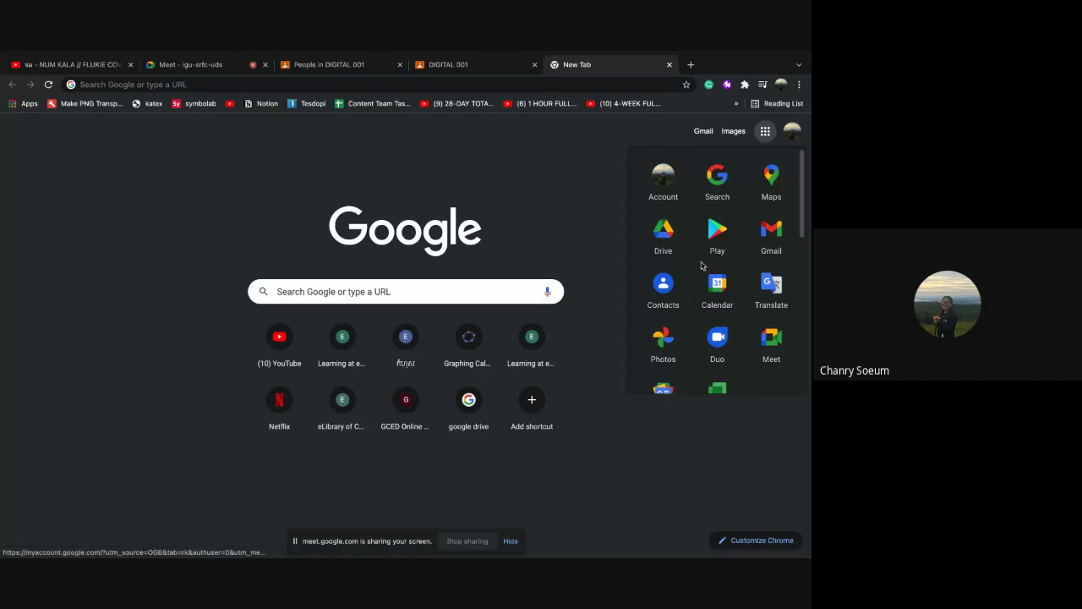
pyautogui.click(773, 233)
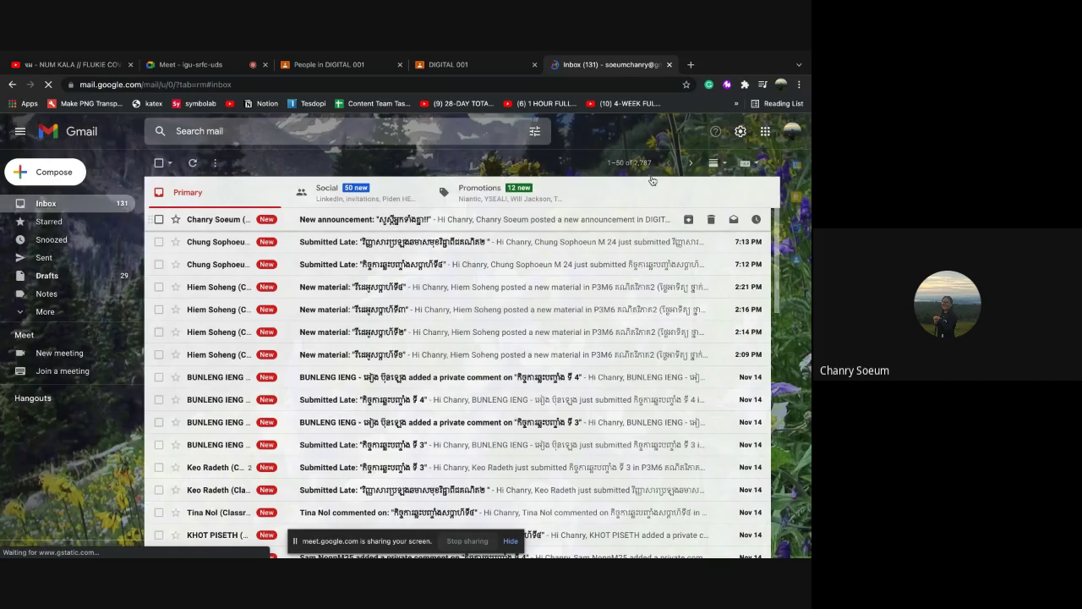
pyautogui.click(791, 131)
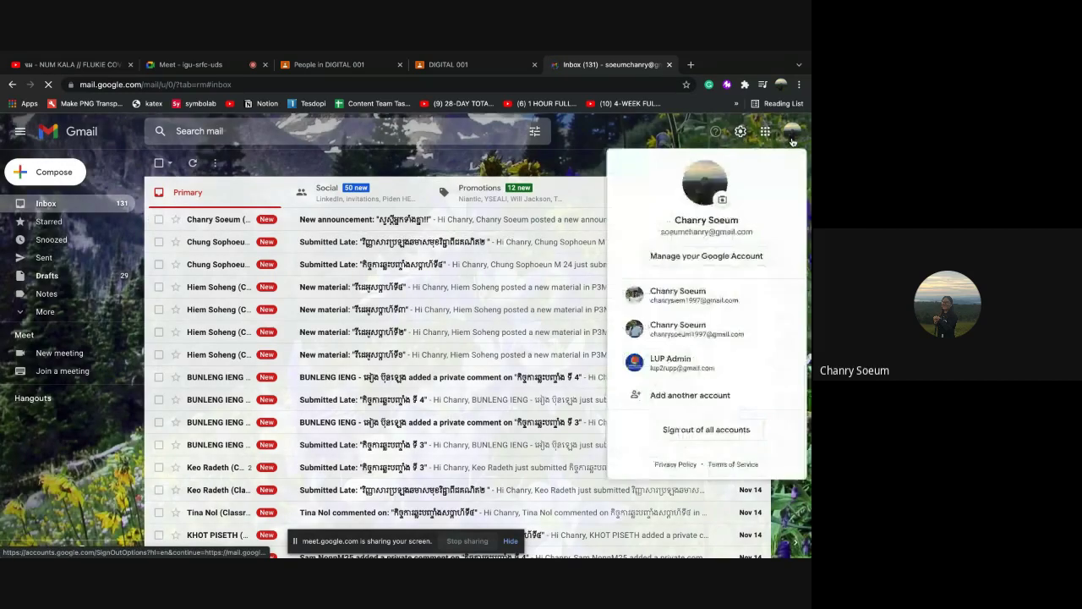
pyautogui.click(677, 333)
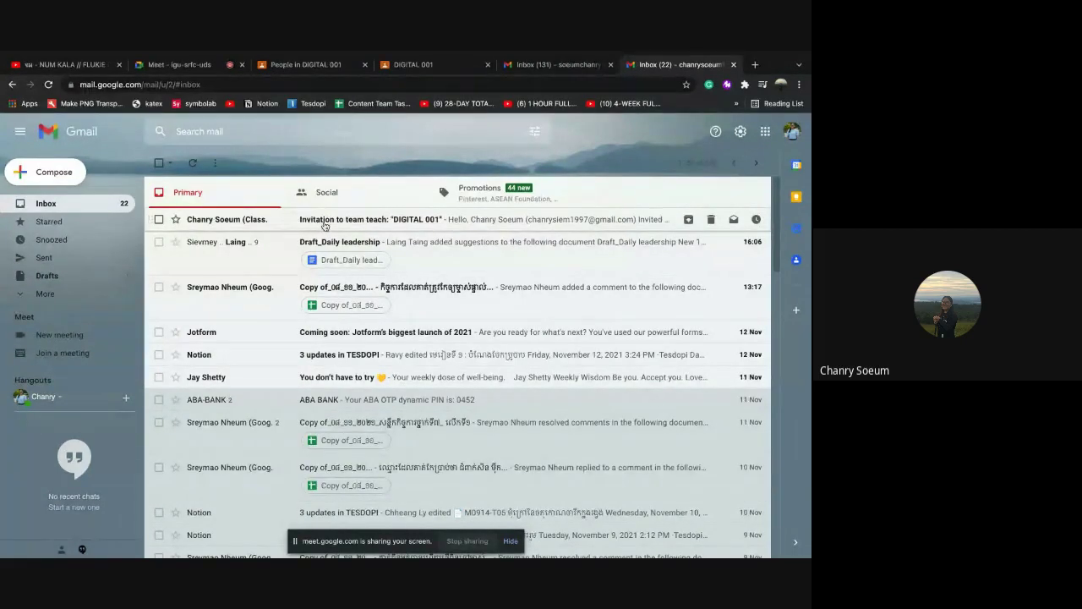
# Open the 'Invitation to team teach: DIGITAL 001' email and follow its Join link
pyautogui.click(325, 222)
pyautogui.scroll(-1, 373, 267)
pyautogui.scroll(1, 374, 268)
pyautogui.scroll(-2, 375, 270)
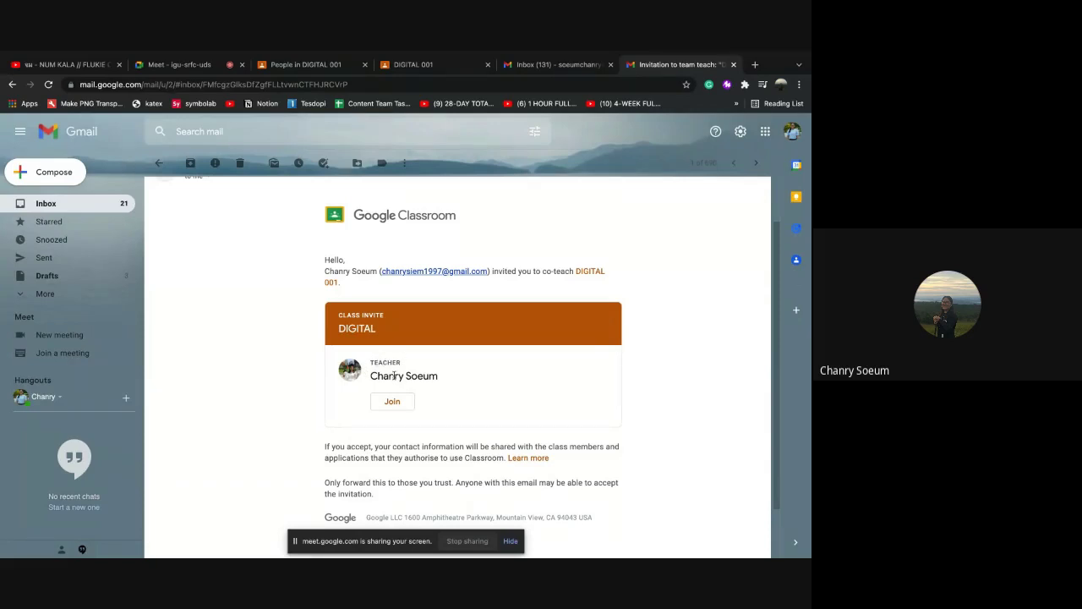
pyautogui.scroll(-1, 394, 375)
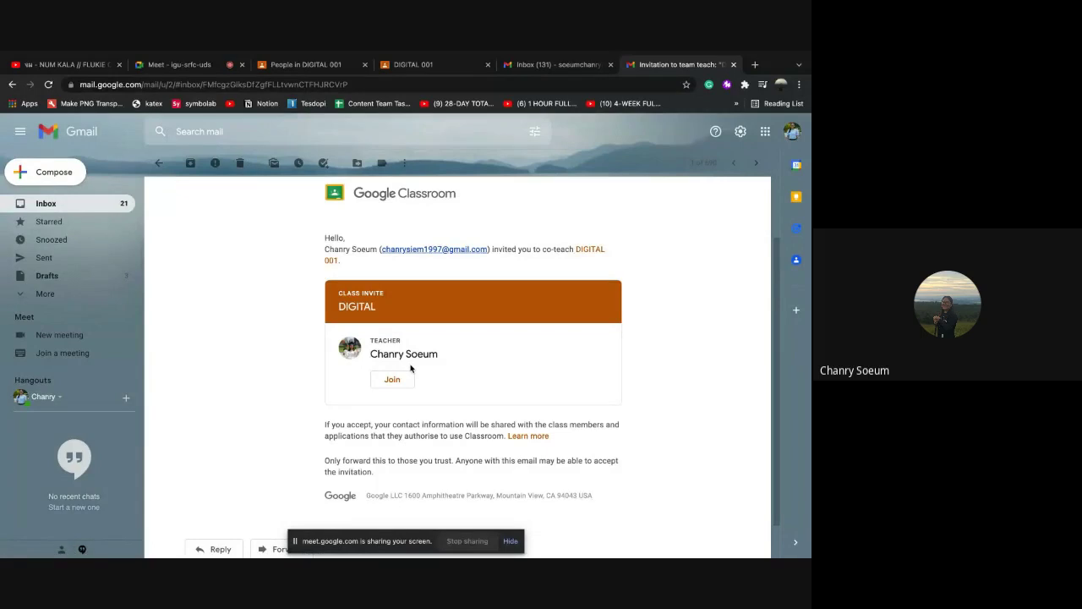
pyautogui.click(396, 381)
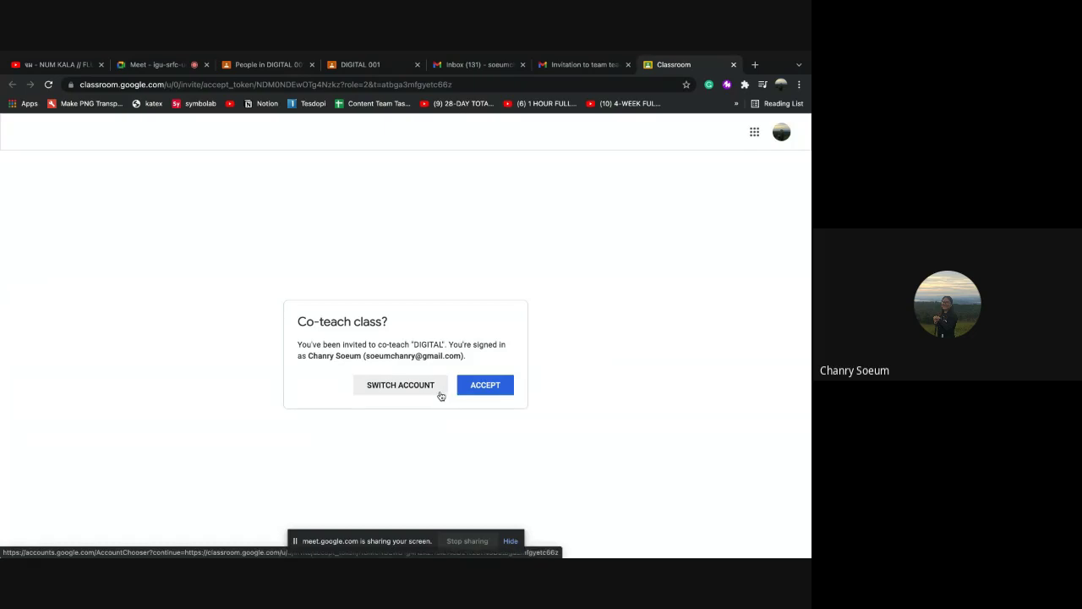
# Switch to the invited account and accept co-teaching DIGITAL 001
pyautogui.click(425, 385)
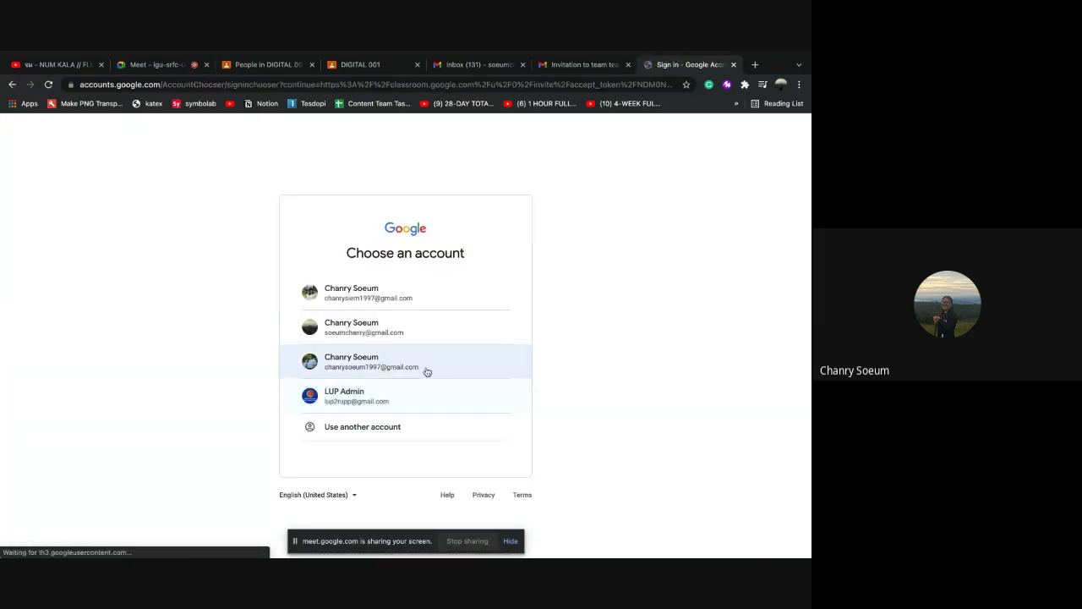
pyautogui.click(395, 369)
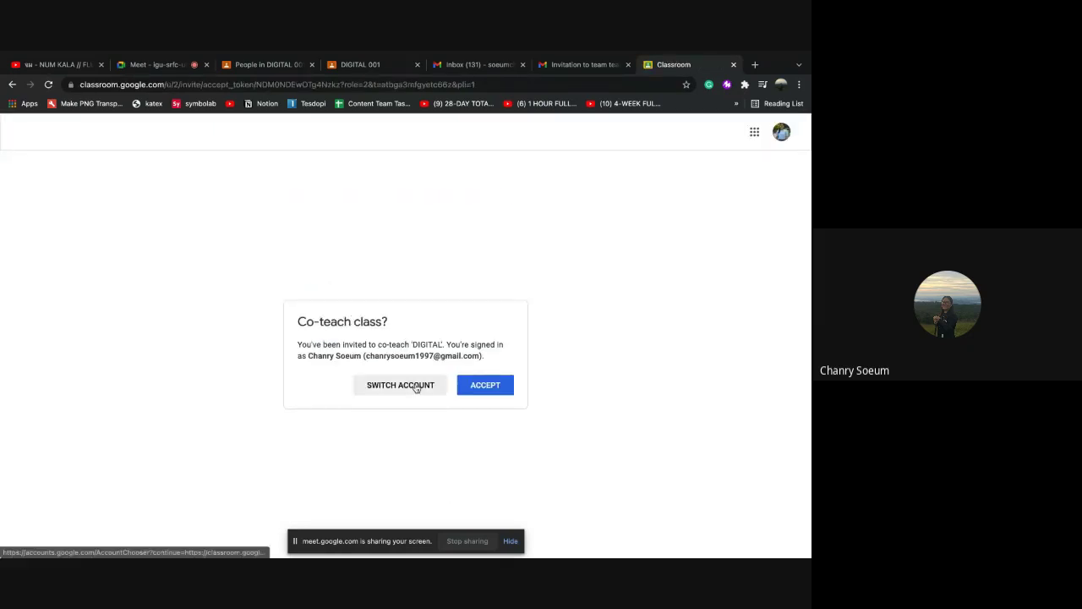
pyautogui.click(463, 389)
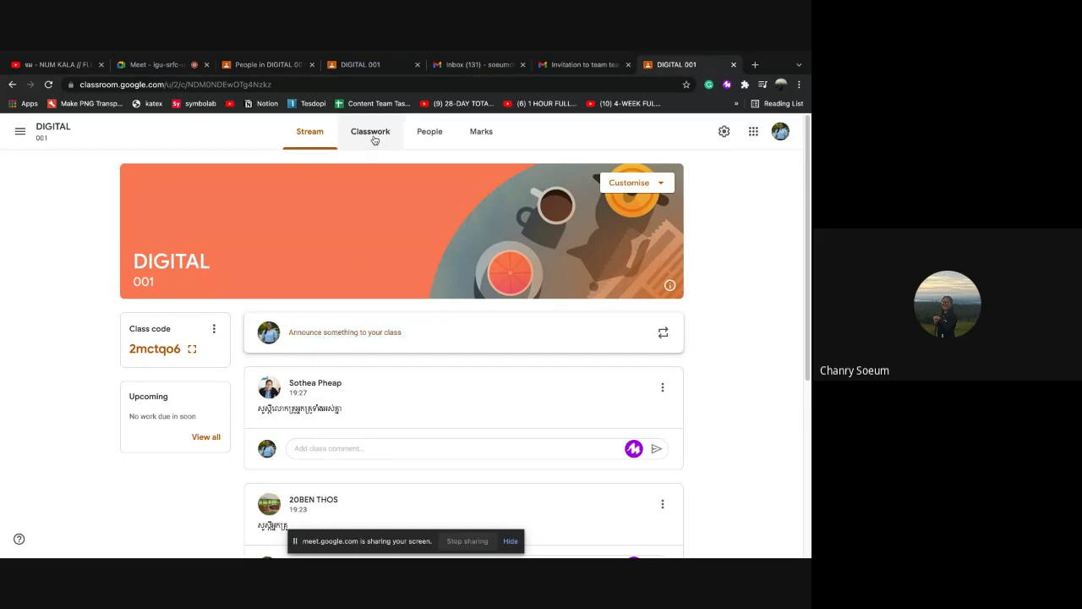
# Close the extra Gmail and co-teacher tabs and return to the original teacher's People page
pyautogui.click(423, 141)
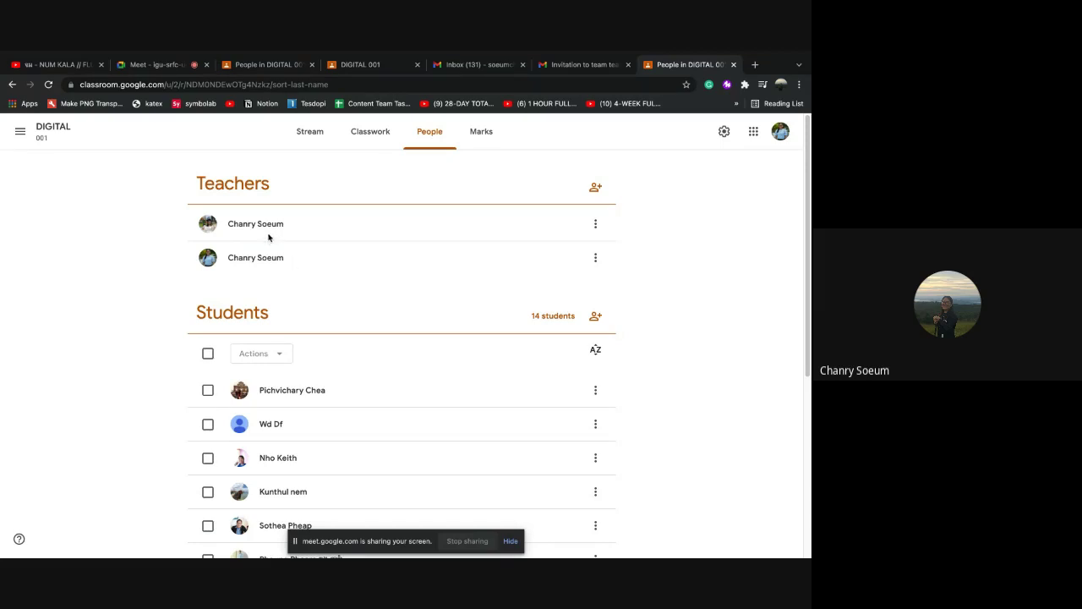
pyautogui.click(522, 65)
pyautogui.click(523, 64)
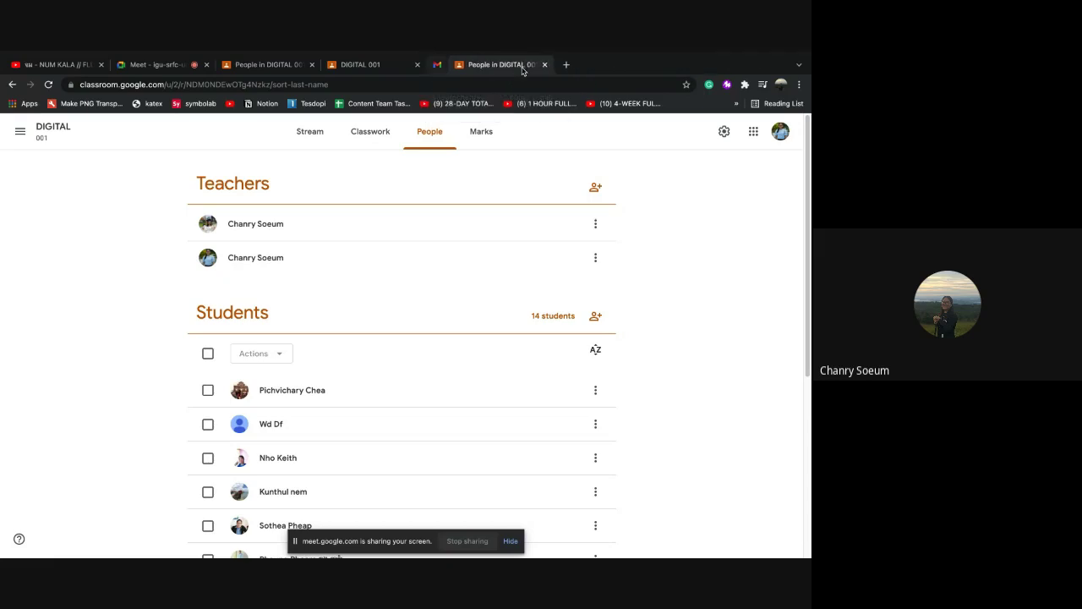
pyautogui.click(523, 65)
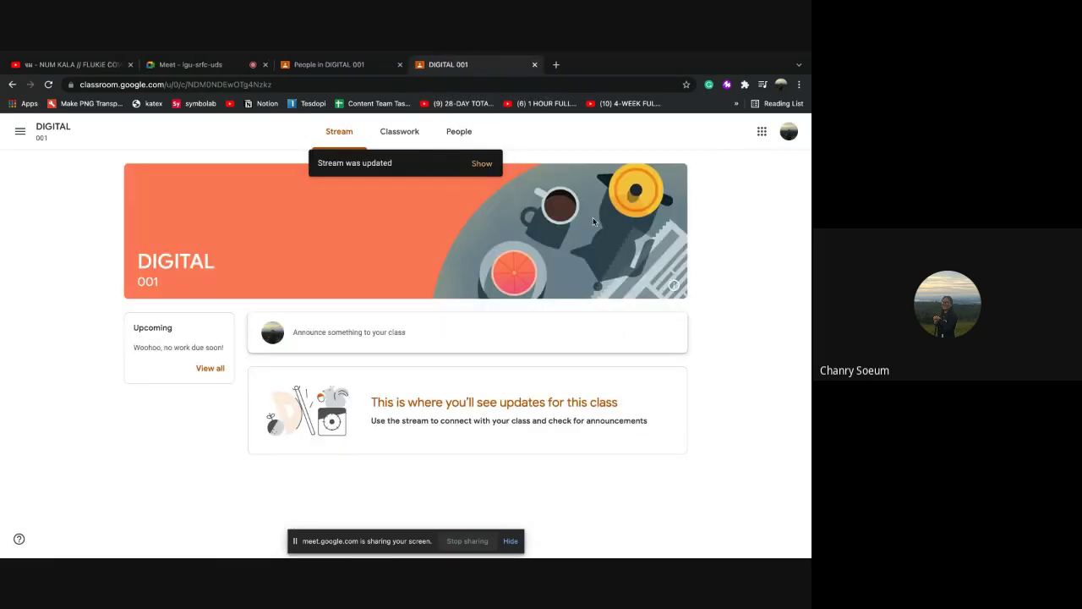
pyautogui.click(331, 66)
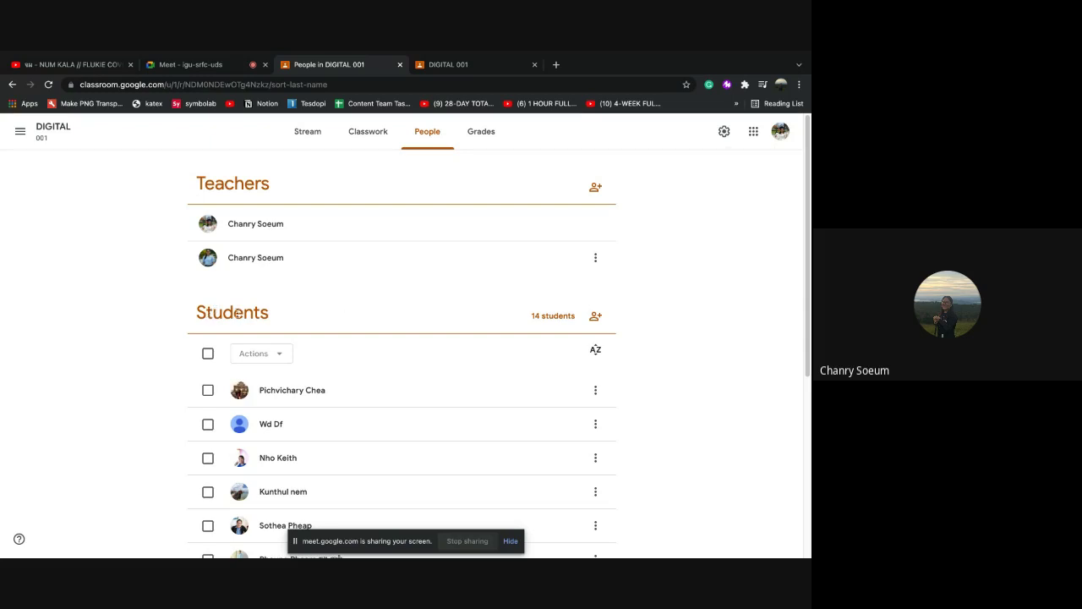
# Scroll the roster to review the two teachers and 14 students
pyautogui.scroll(-1, 306, 313)
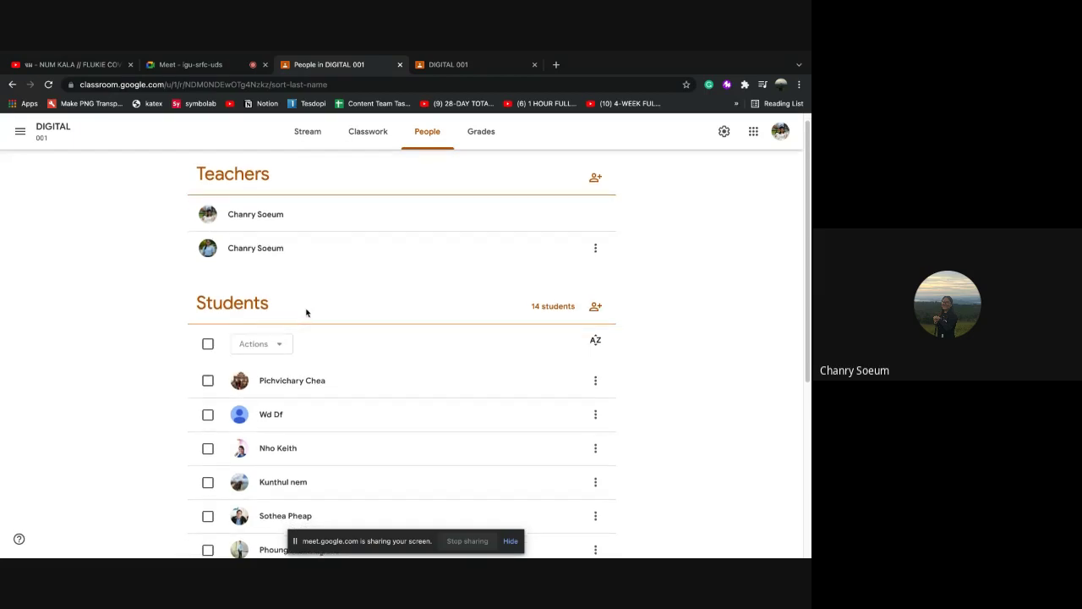
pyautogui.scroll(-1, 306, 313)
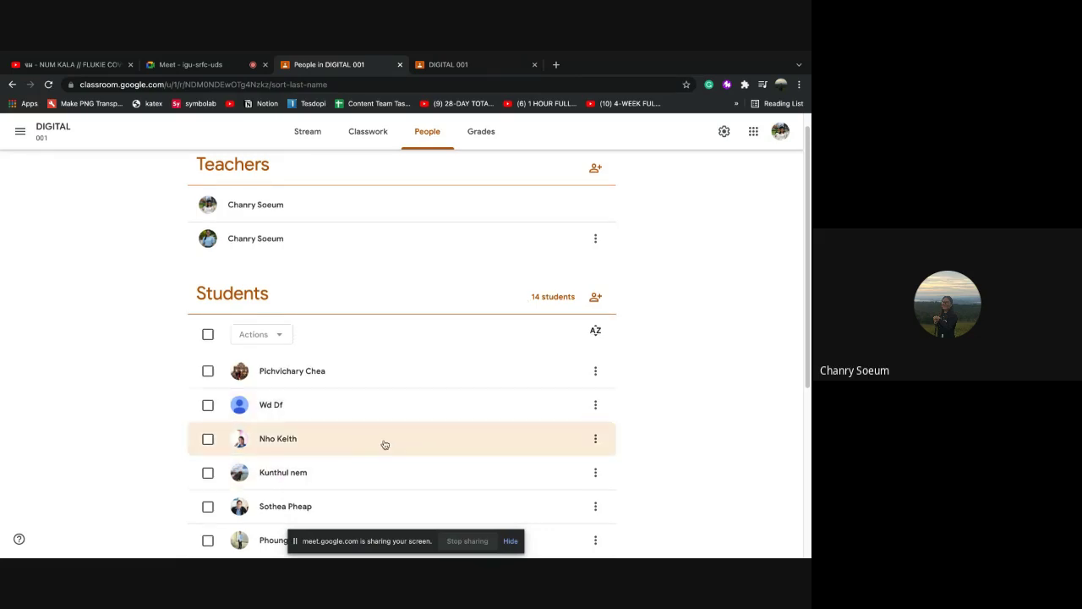
pyautogui.scroll(-3, 385, 444)
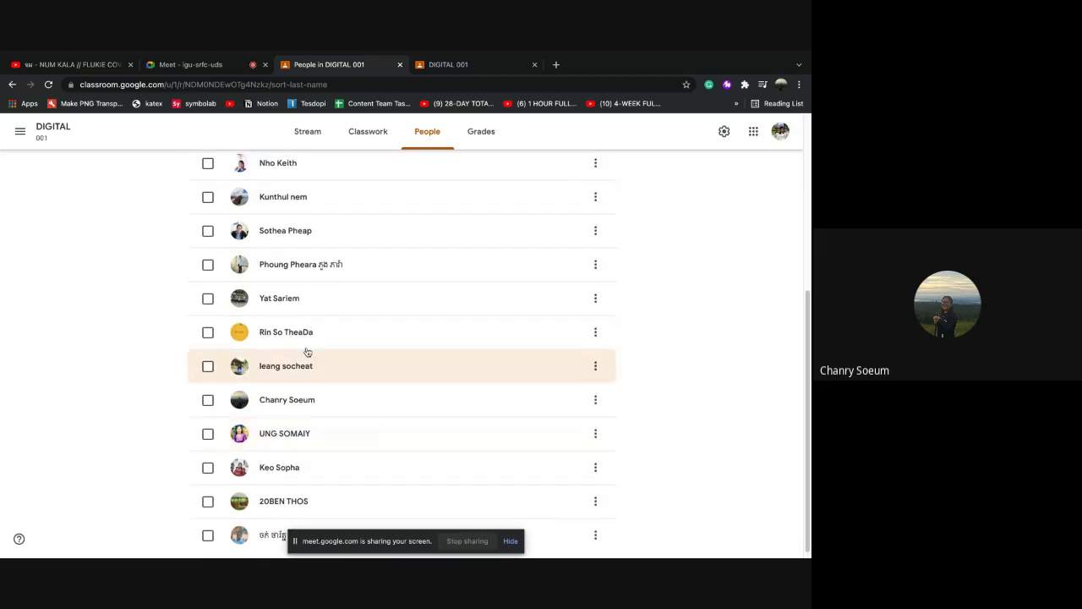
pyautogui.scroll(3, 367, 372)
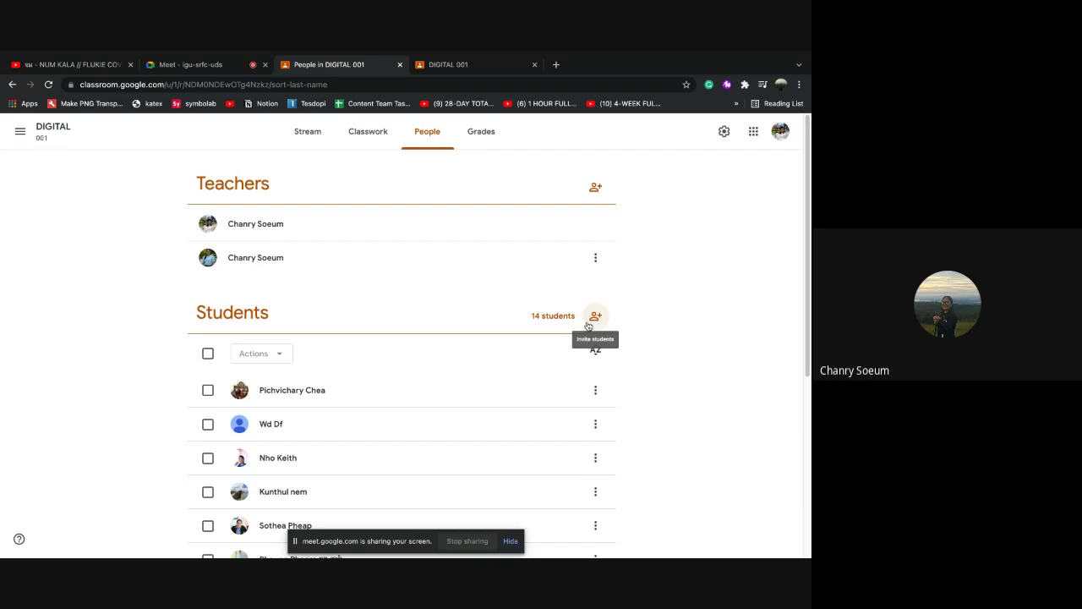
# Copy the DIGITAL 001 student invite link and send it in the Meet chat
pyautogui.click(593, 320)
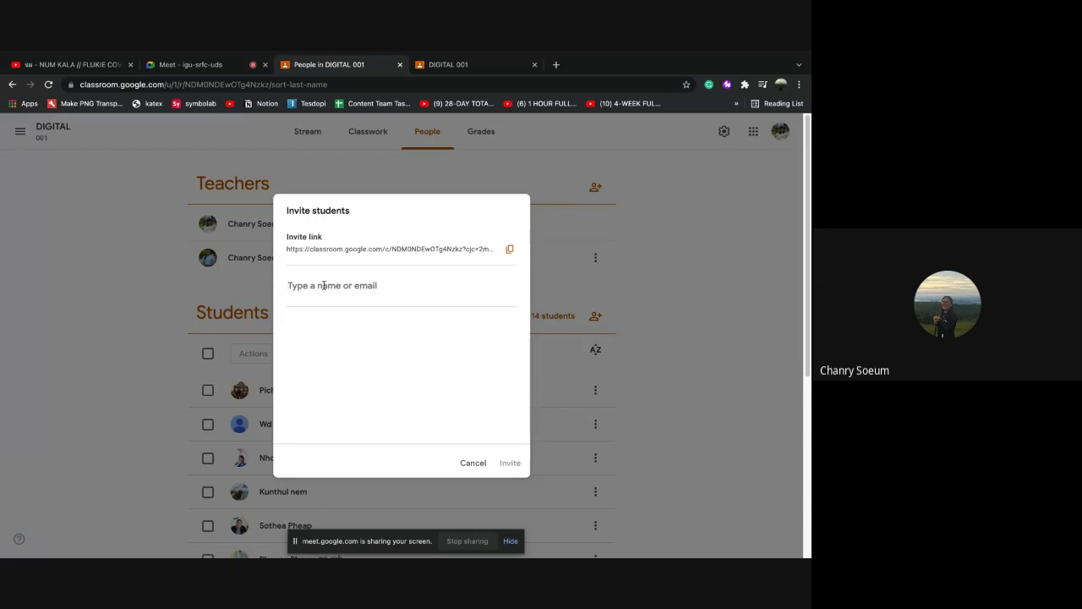
pyautogui.click(509, 252)
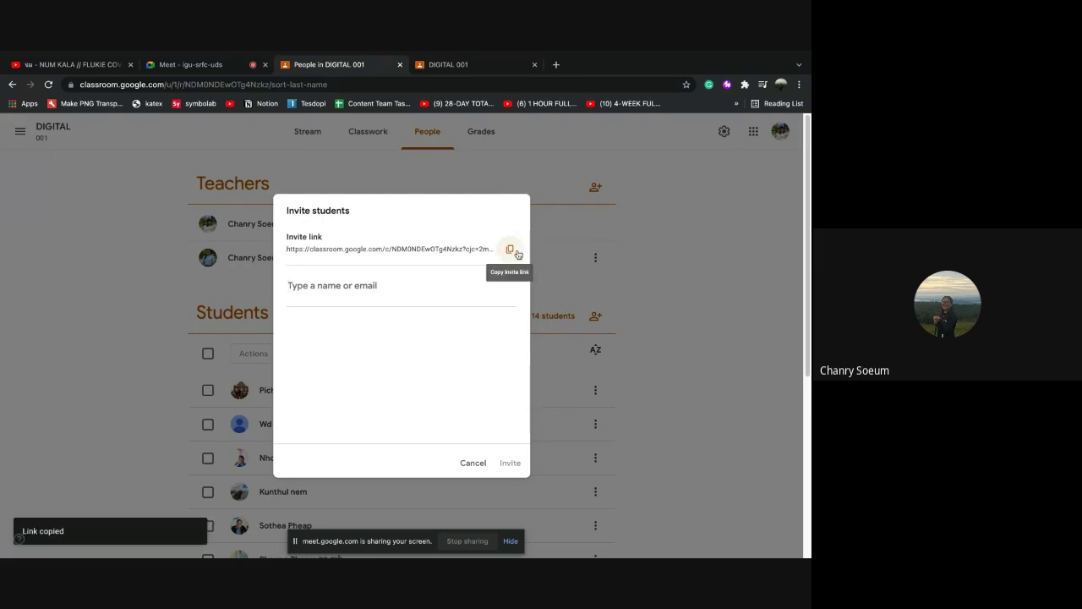
pyautogui.click(195, 65)
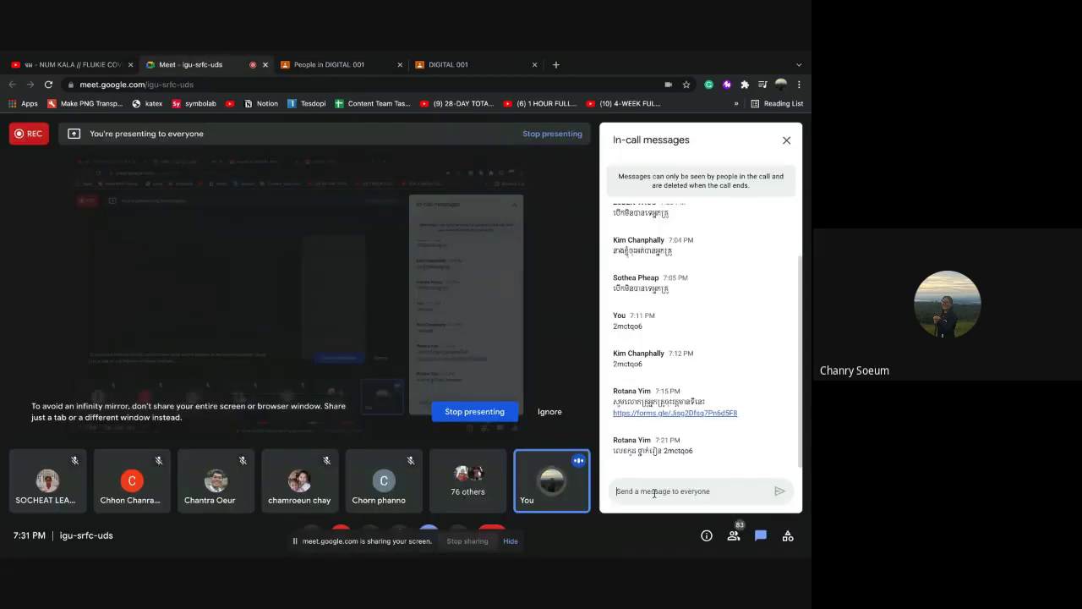
pyautogui.hotkey('ctrl', 'v')
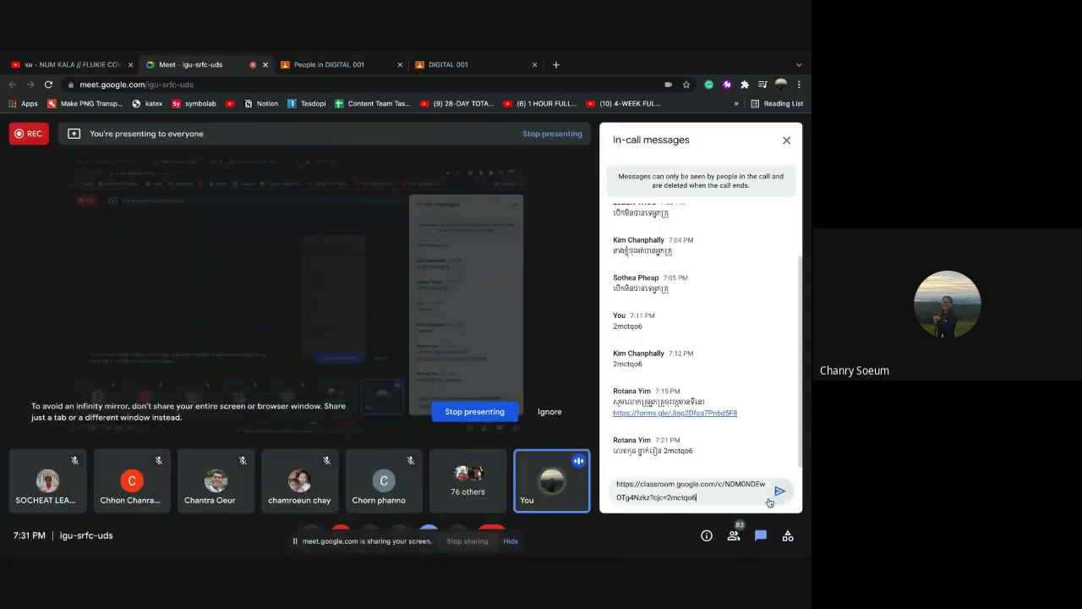
pyautogui.click(778, 492)
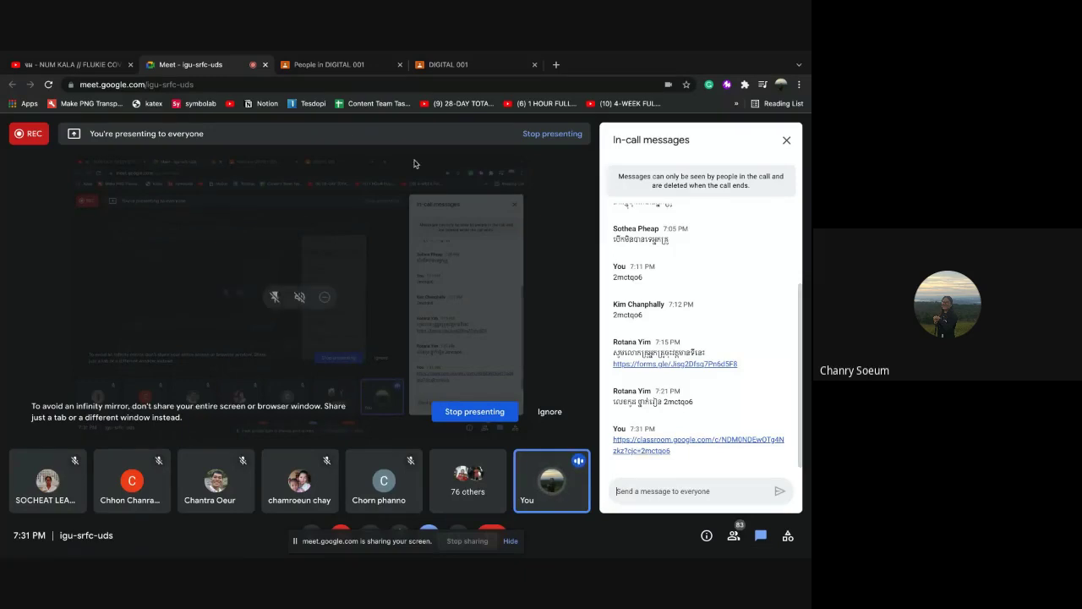
pyautogui.click(429, 66)
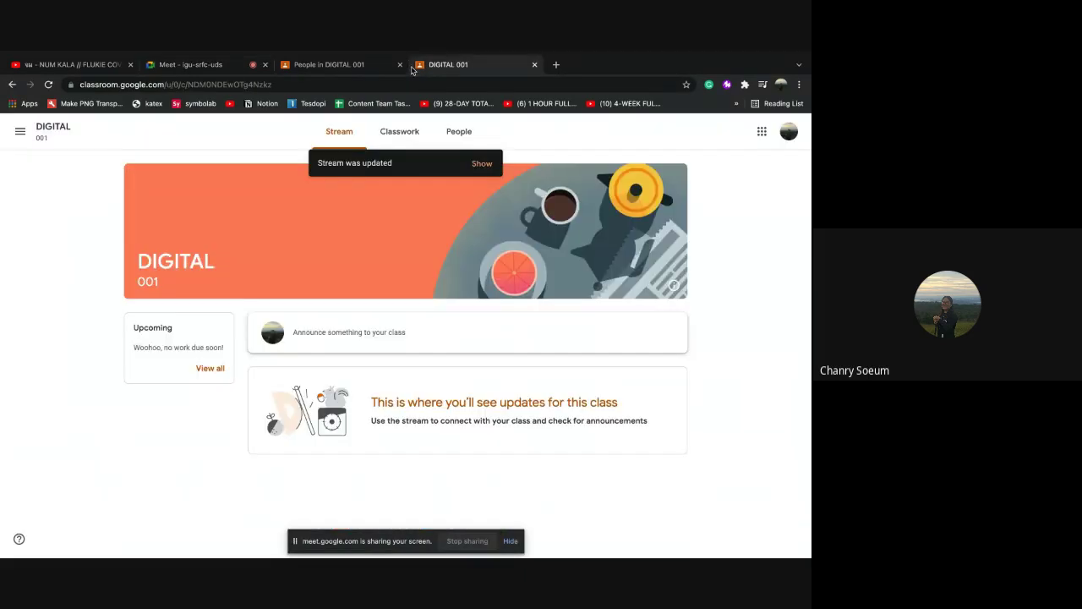
pyautogui.click(331, 67)
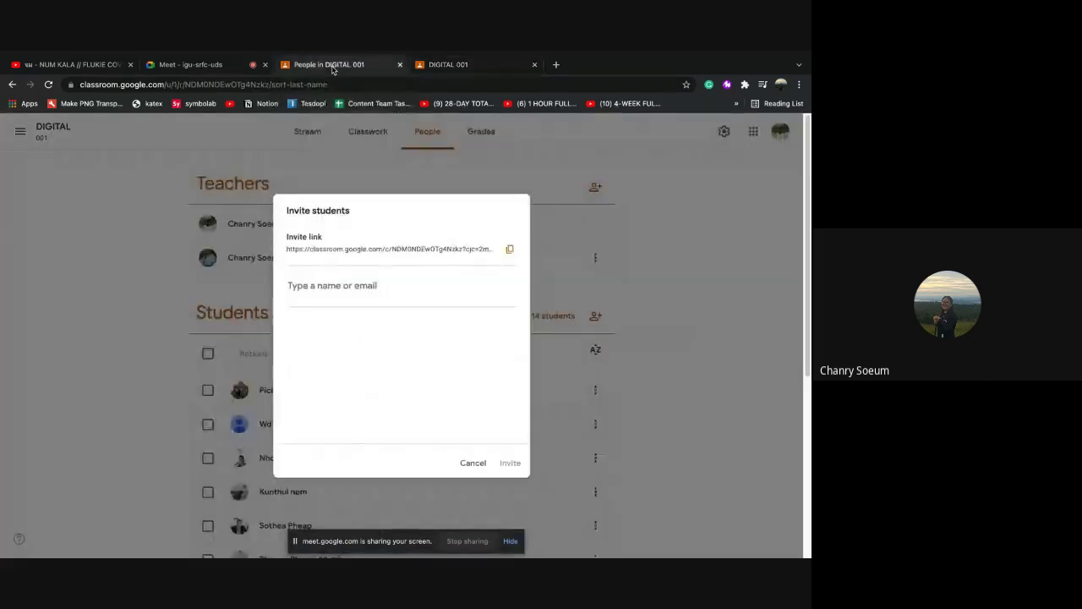
pyautogui.click(472, 462)
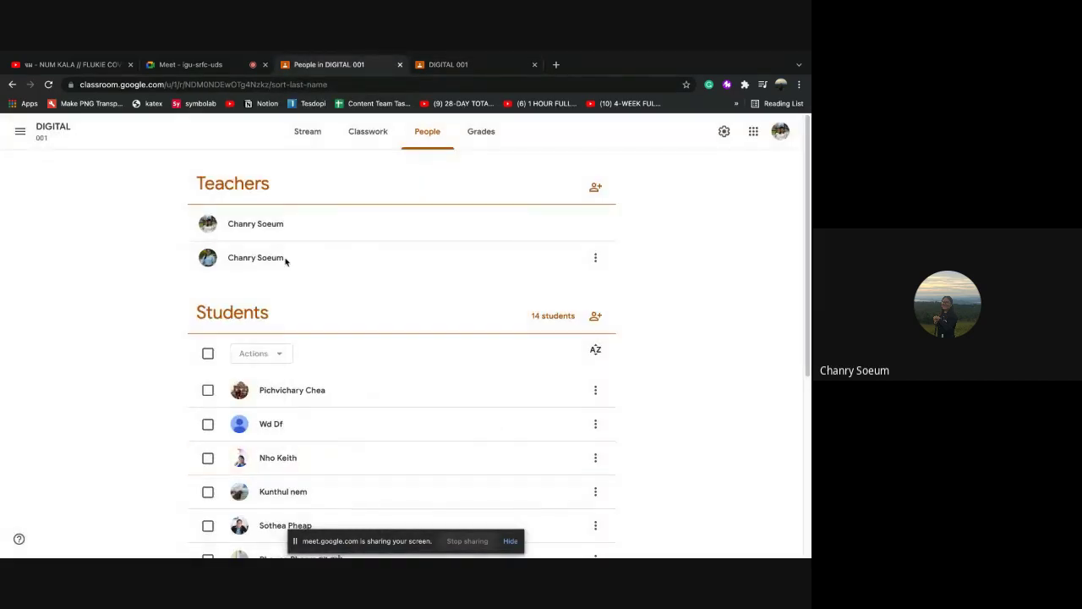
pyautogui.click(309, 135)
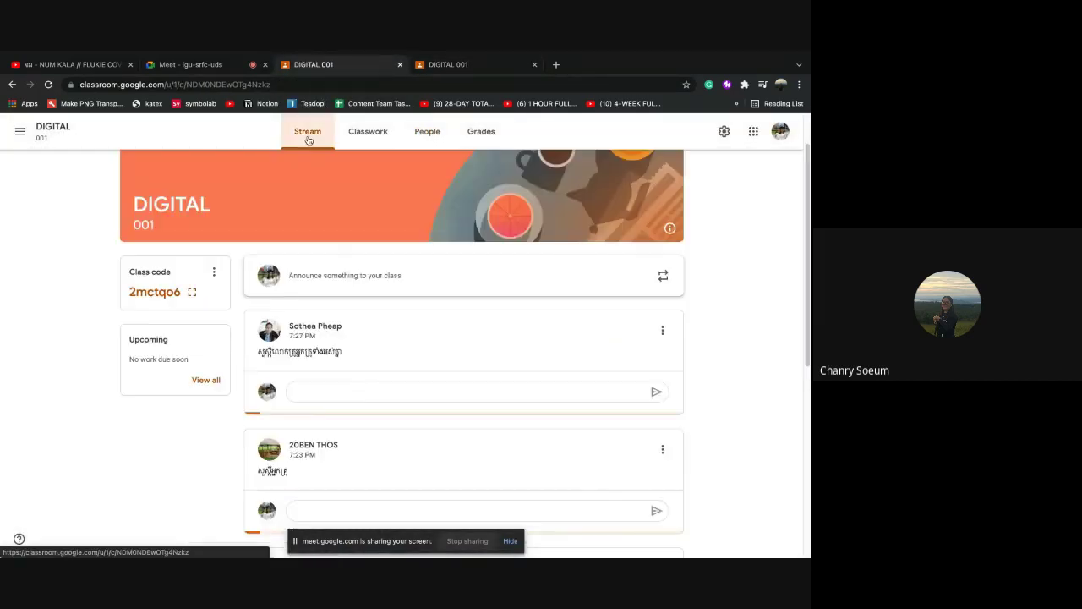
pyautogui.click(192, 292)
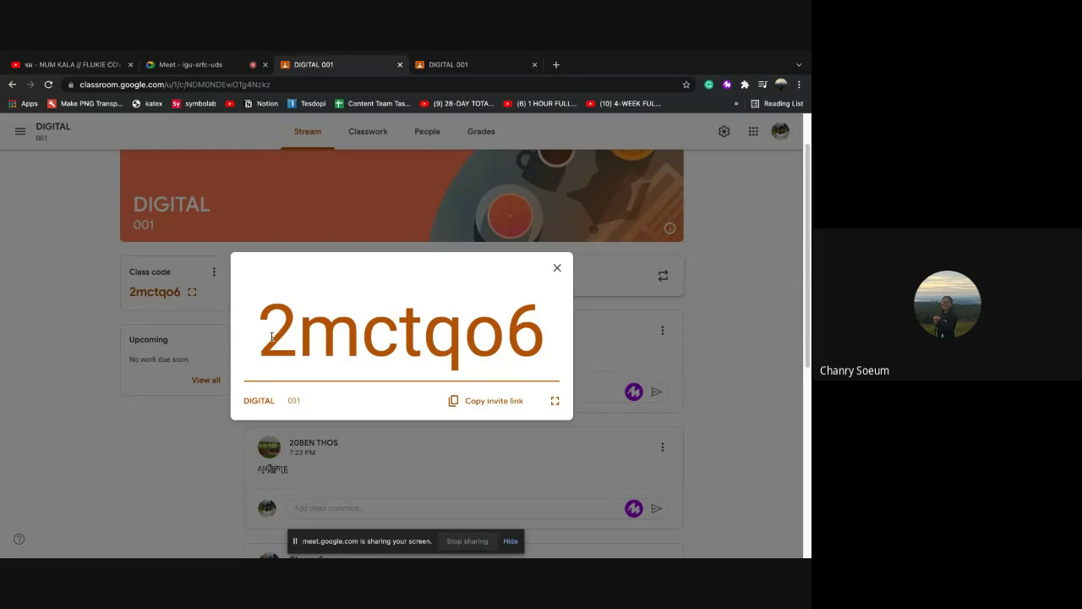
pyautogui.moveTo(271, 336); pyautogui.dragTo(553, 365)
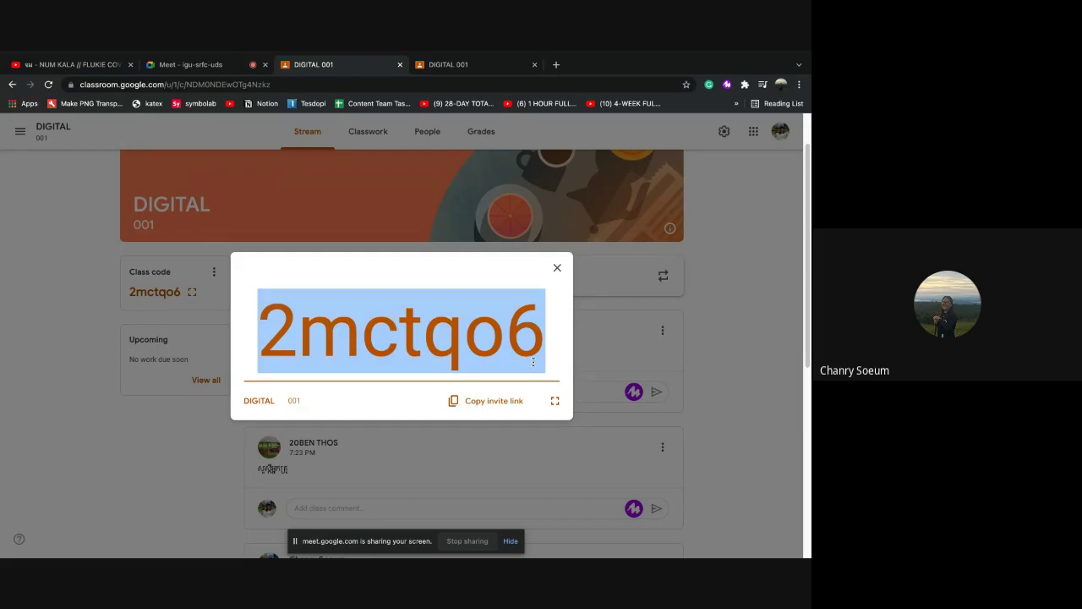
pyautogui.click(184, 65)
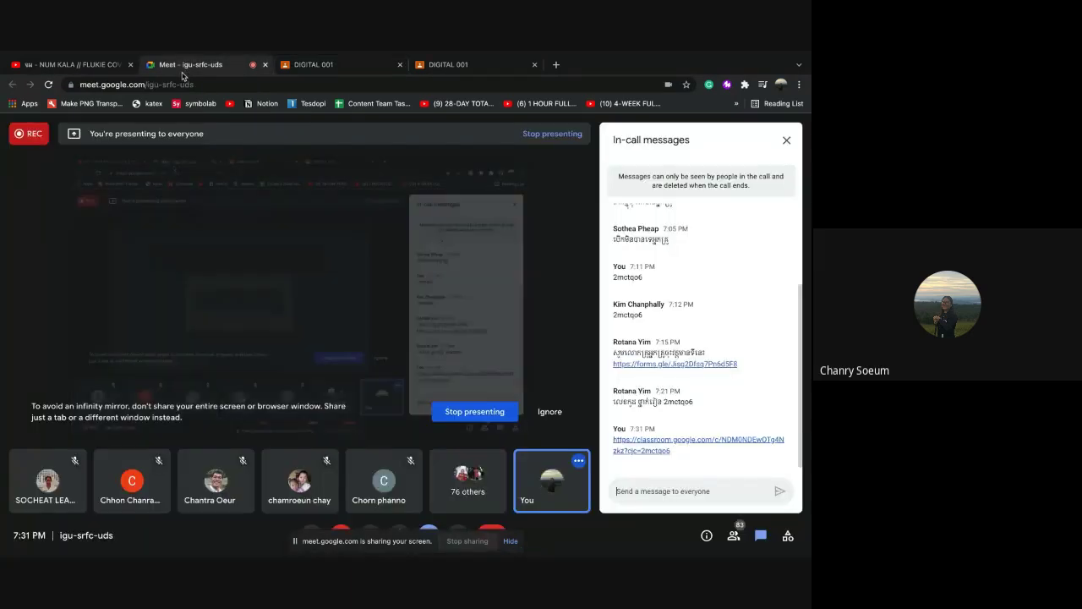
pyautogui.hotkey('ctrl', 'v')
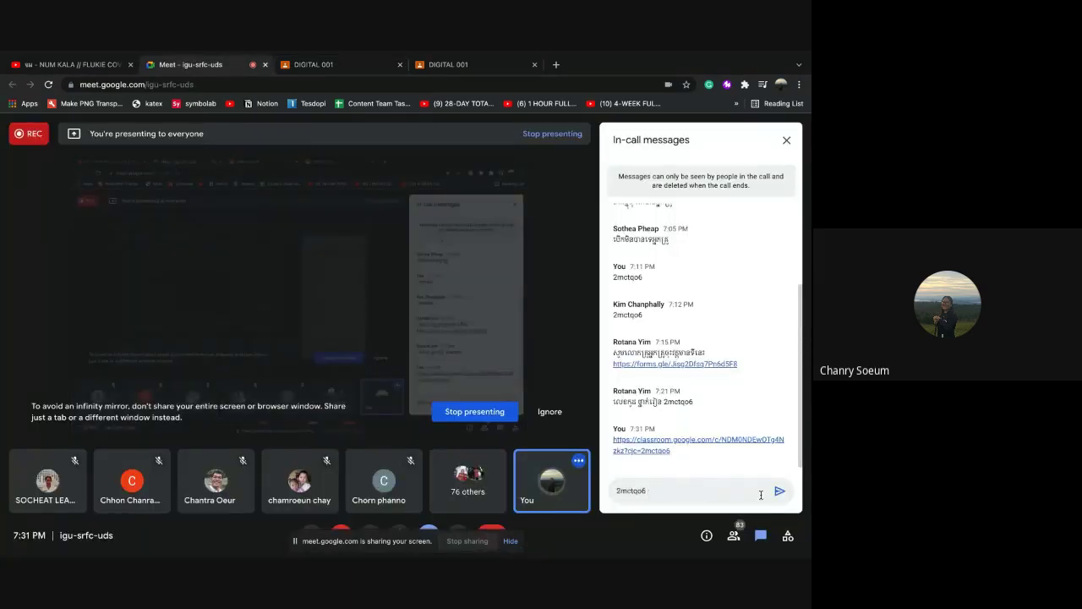
pyautogui.click(779, 491)
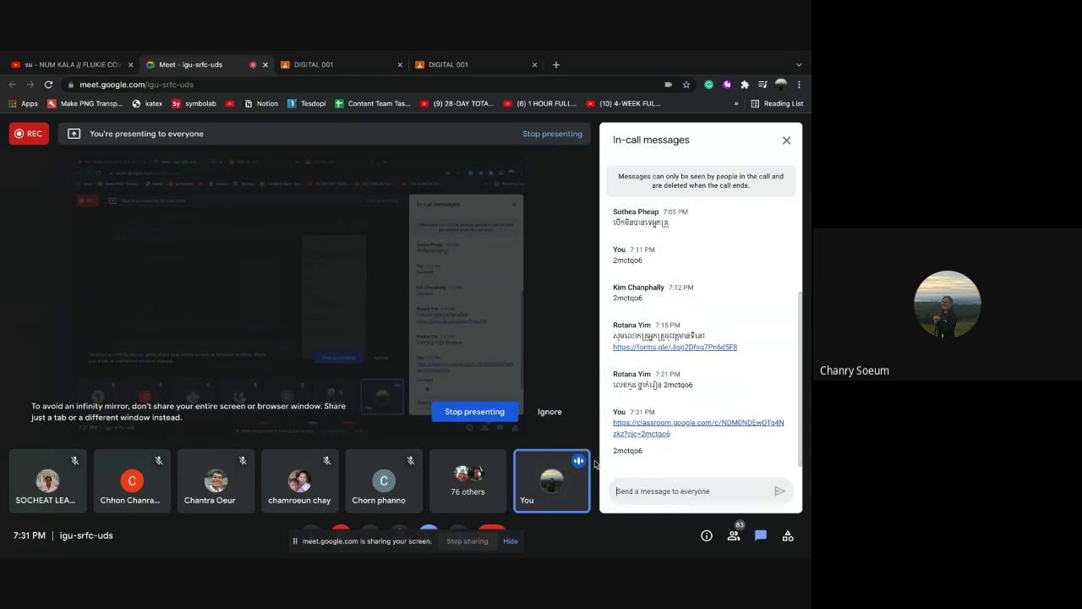
pyautogui.click(316, 66)
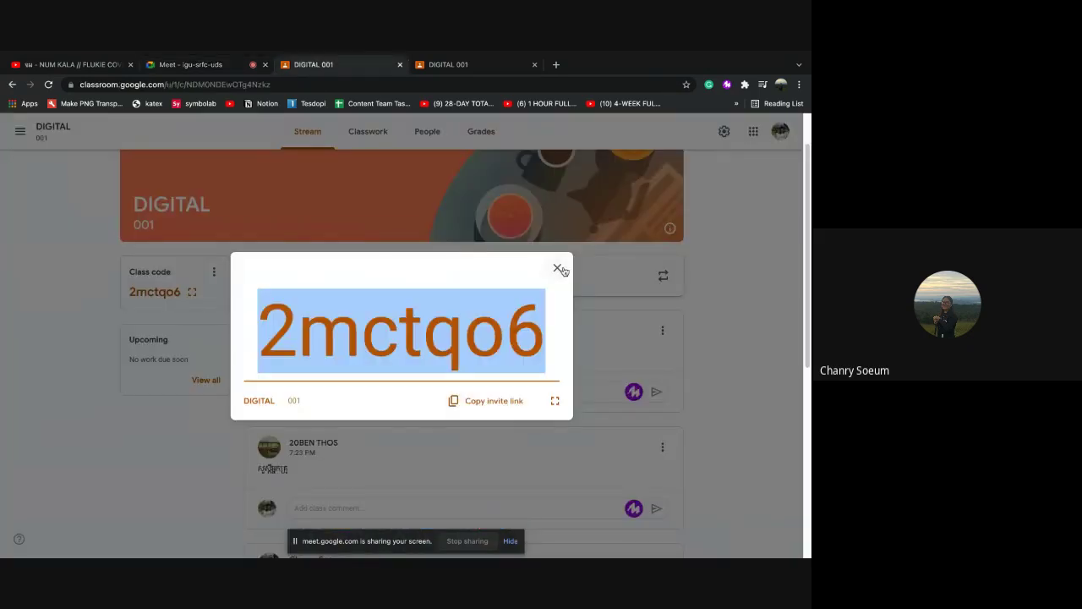
pyautogui.click(558, 268)
pyautogui.click(423, 134)
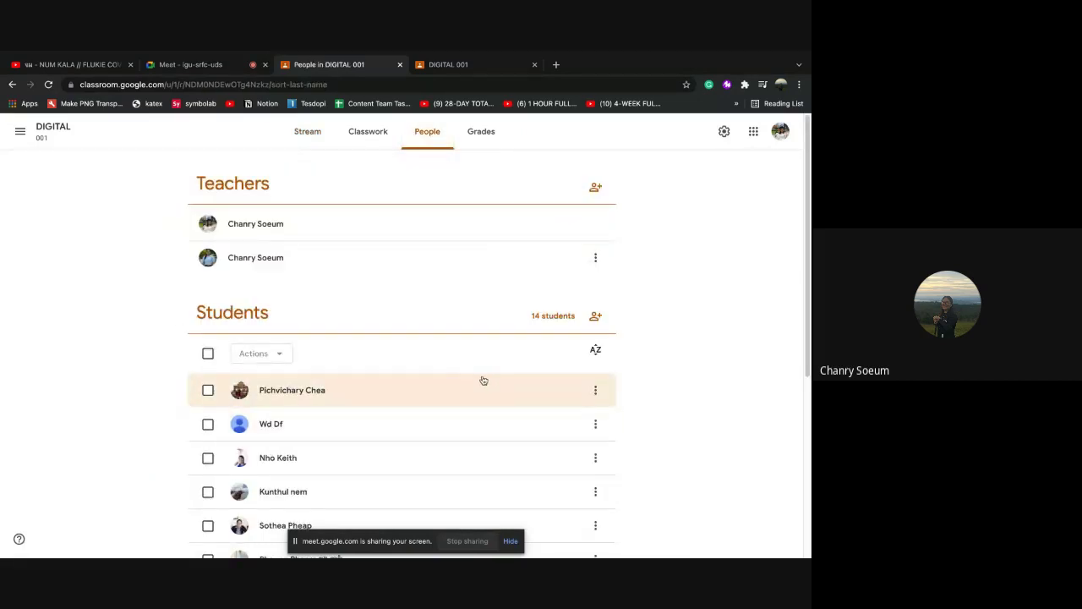
# Open and cancel the Invite teachers and Invite students panels on People
pyautogui.scroll(-3, 495, 386)
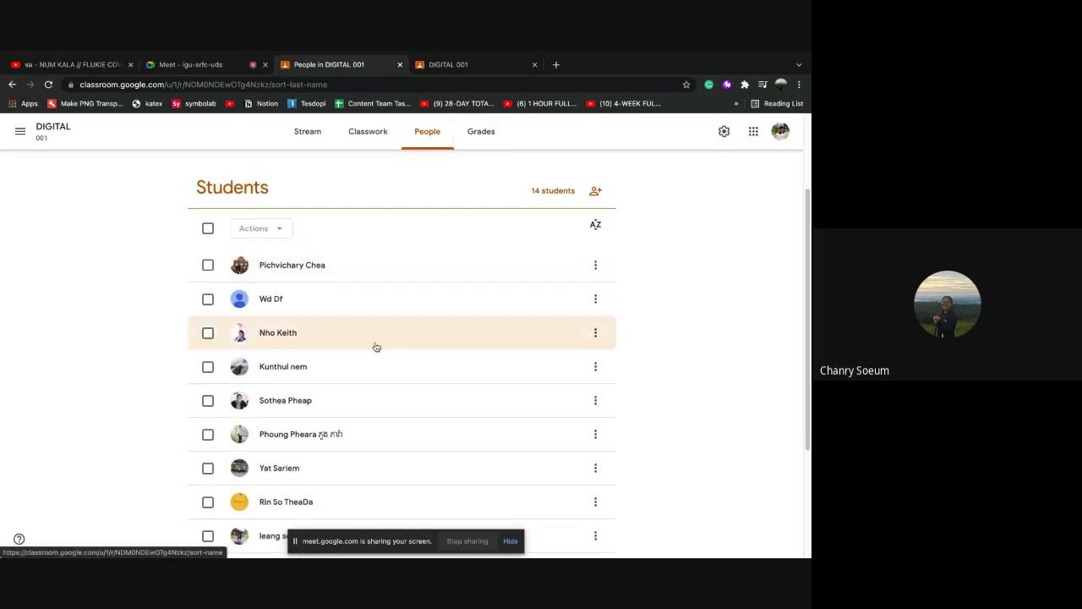
pyautogui.scroll(3, 415, 382)
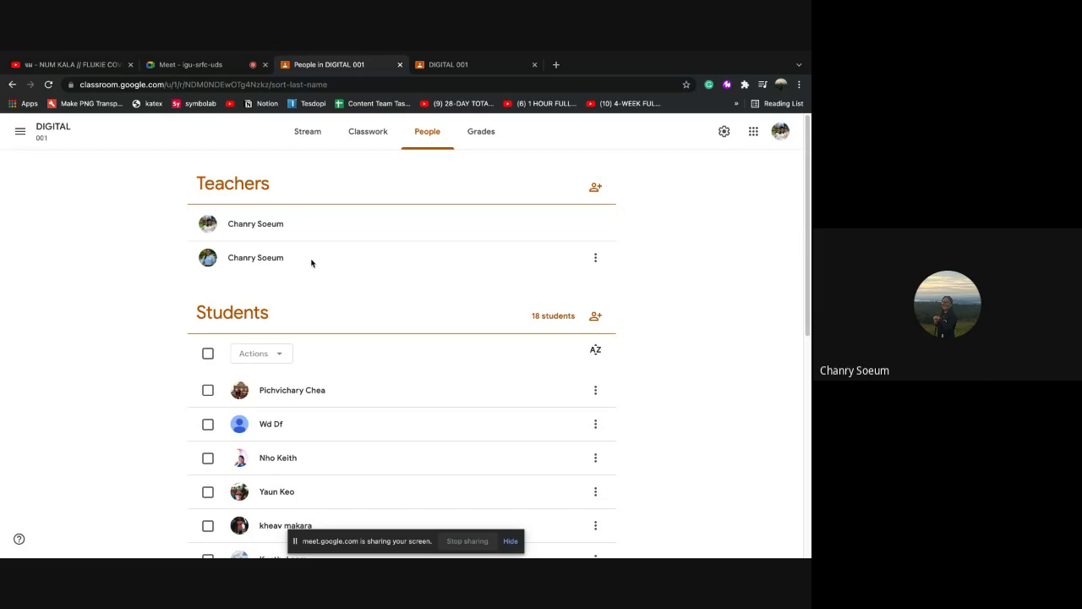
pyautogui.click(595, 187)
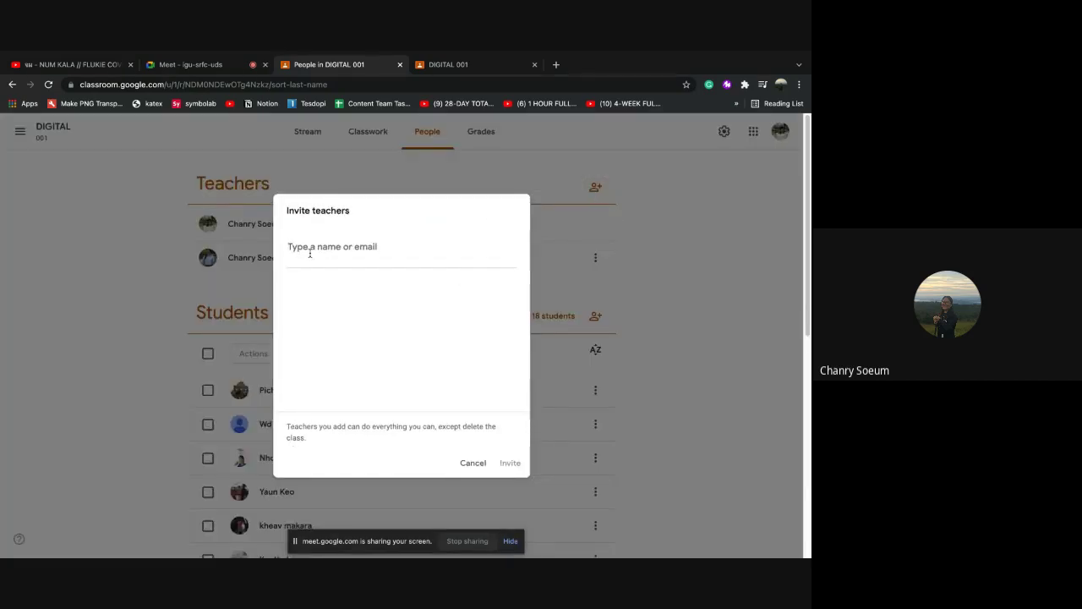
pyautogui.click(473, 462)
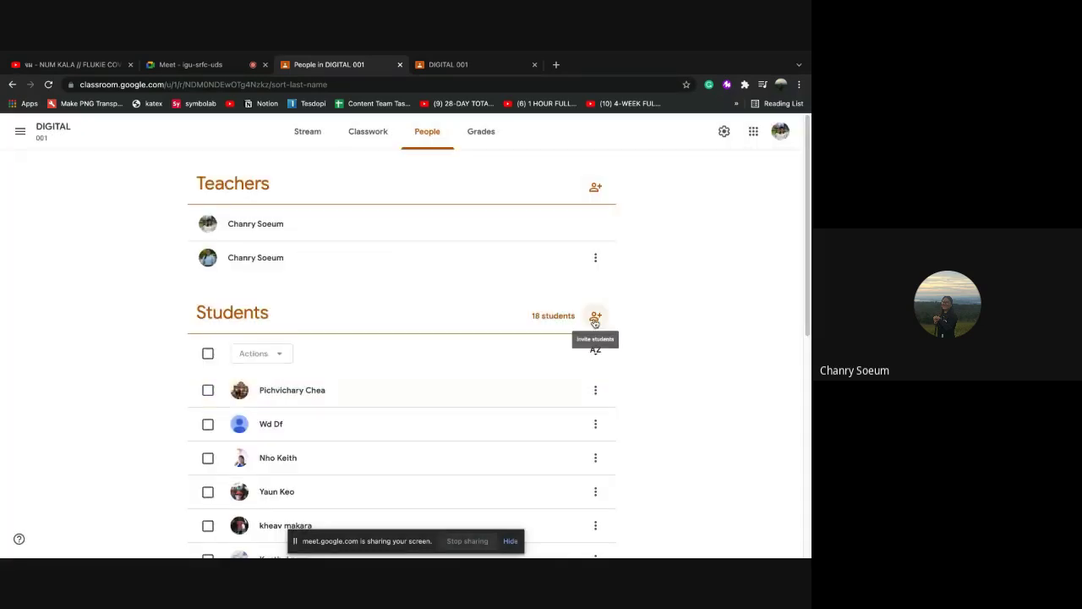
pyautogui.click(595, 317)
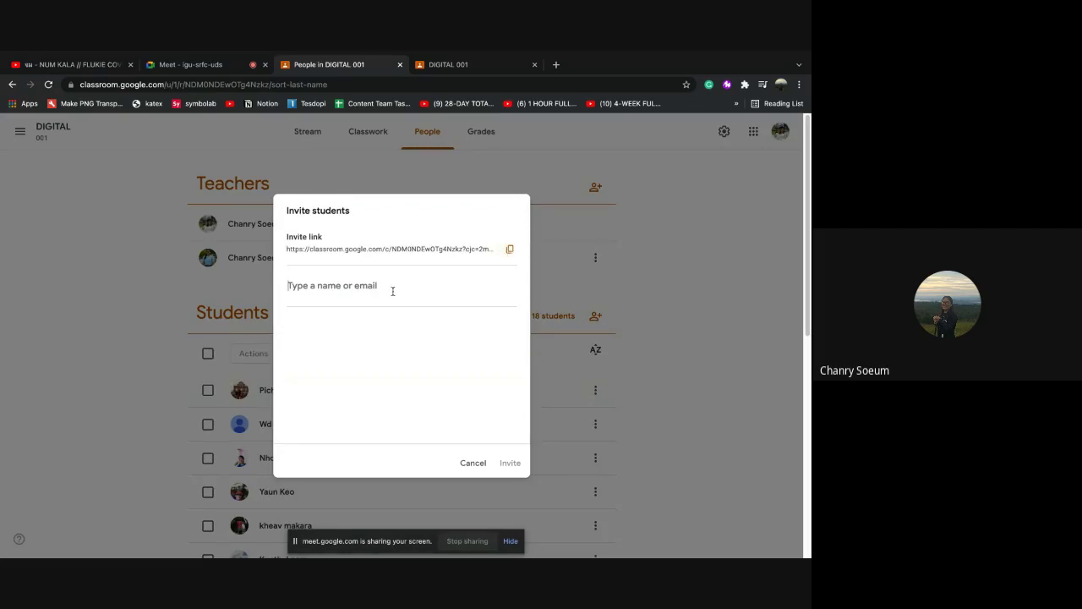
pyautogui.click(472, 463)
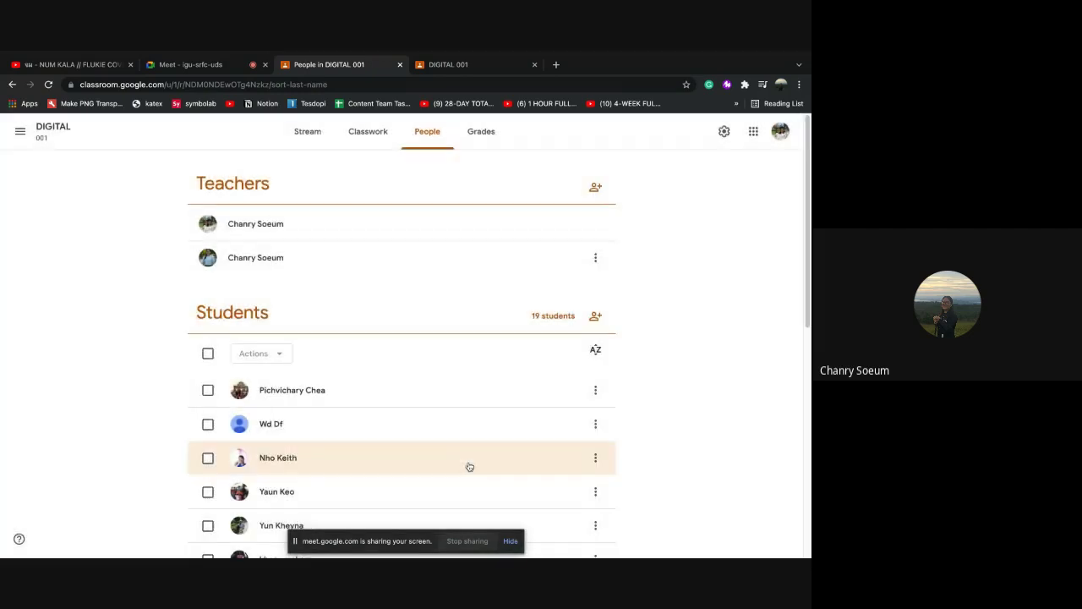
# Show and close the large class code display on the Stream
pyautogui.click(307, 136)
pyautogui.click(192, 293)
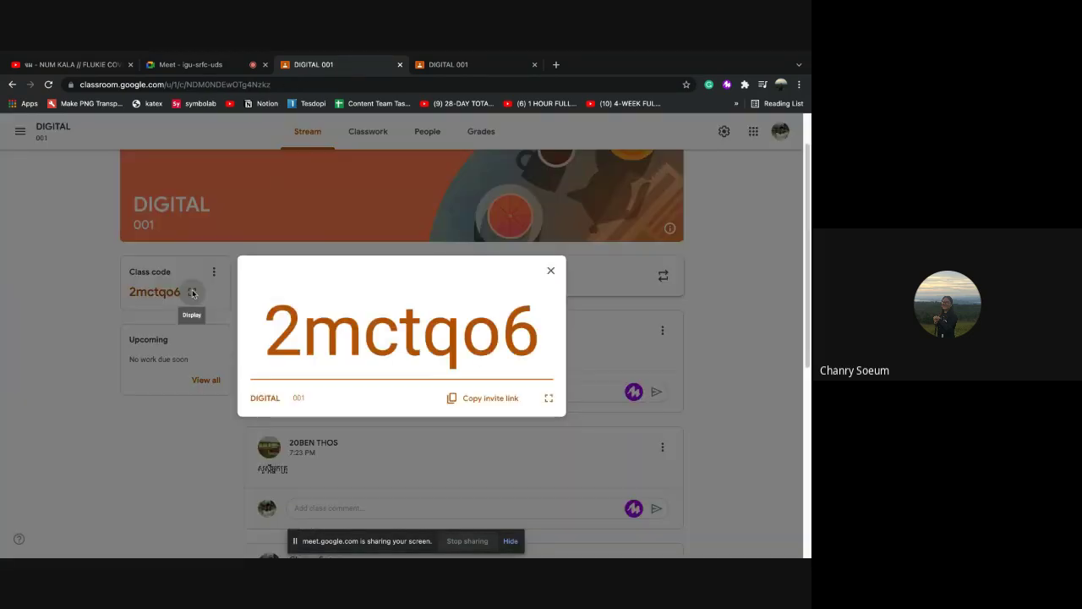
pyautogui.click(557, 269)
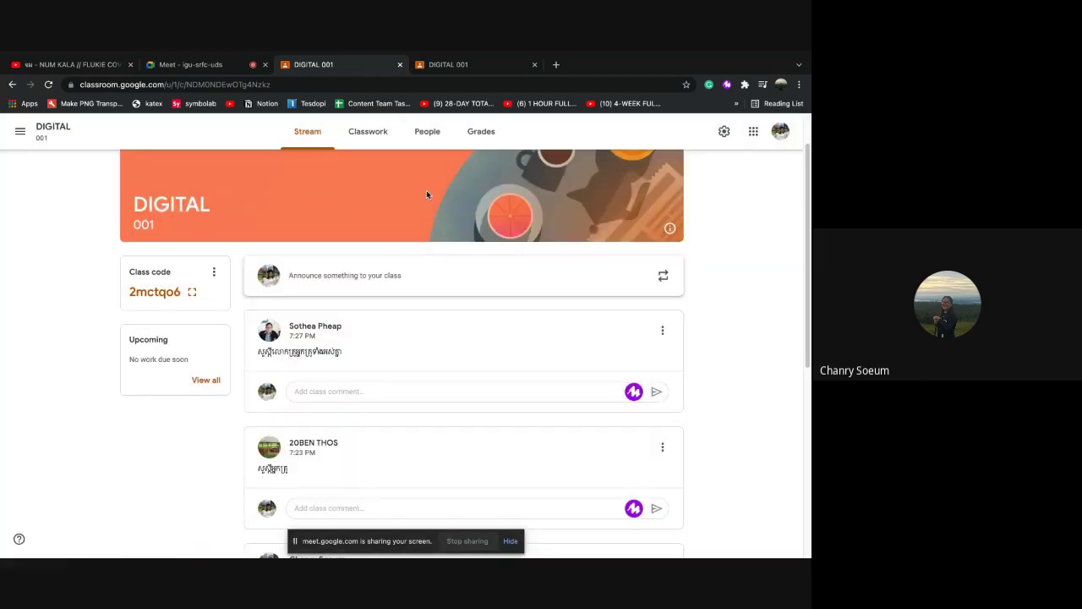
# Return to People and scroll through the 19 enrolled students
pyautogui.click(425, 138)
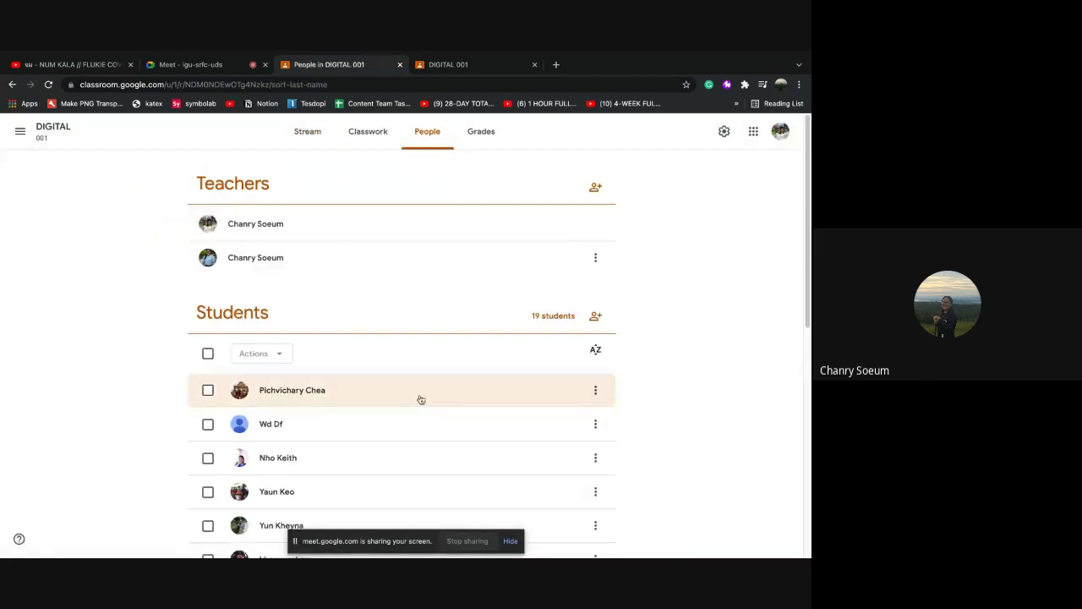
pyautogui.scroll(-2, 420, 398)
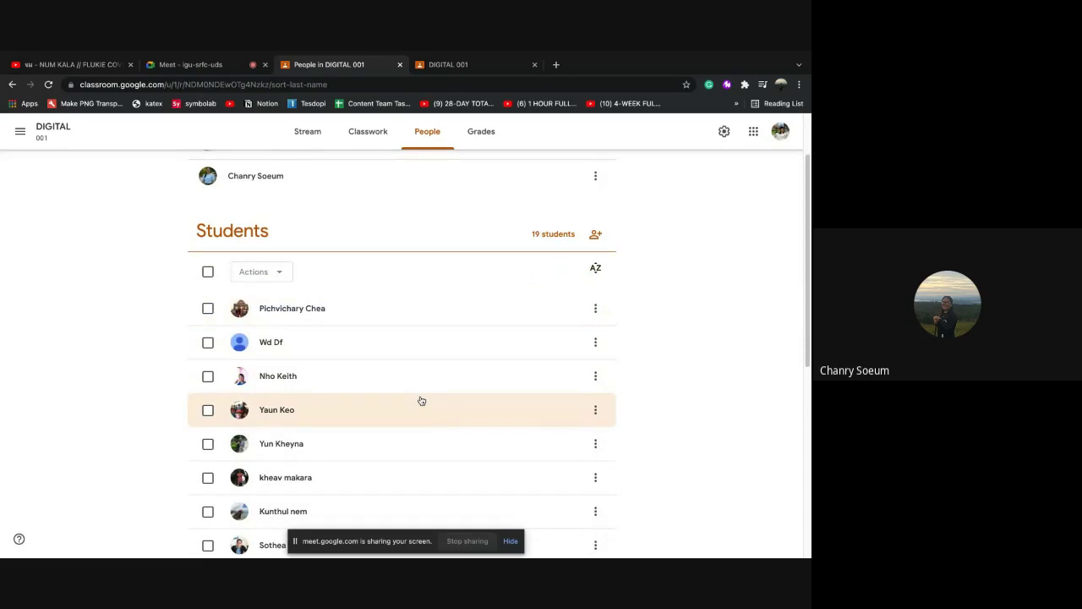
pyautogui.scroll(-7, 421, 400)
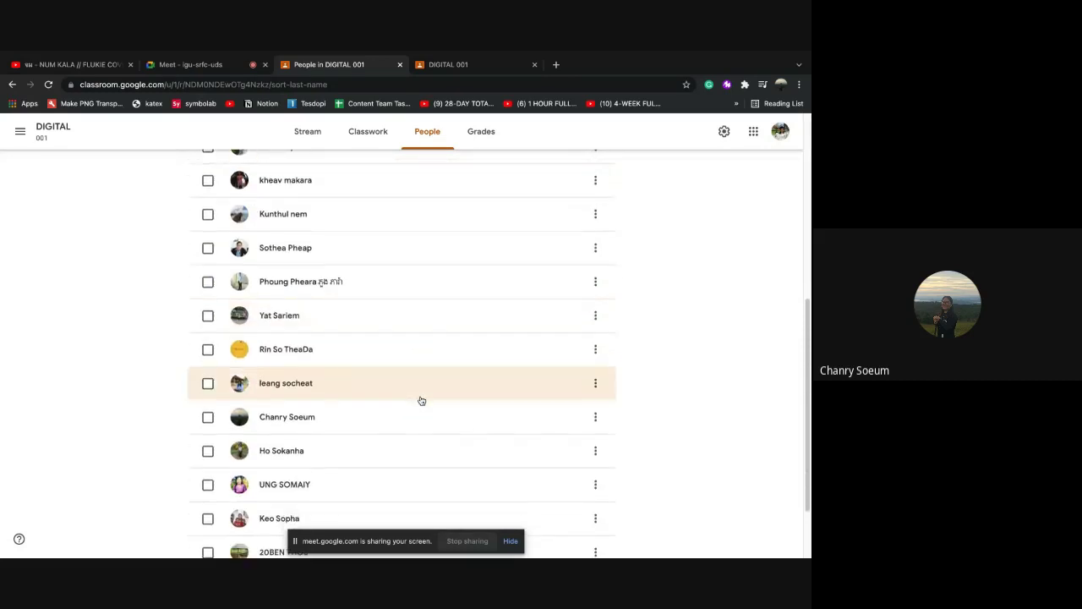
pyautogui.scroll(-2, 421, 400)
pyautogui.scroll(10, 421, 400)
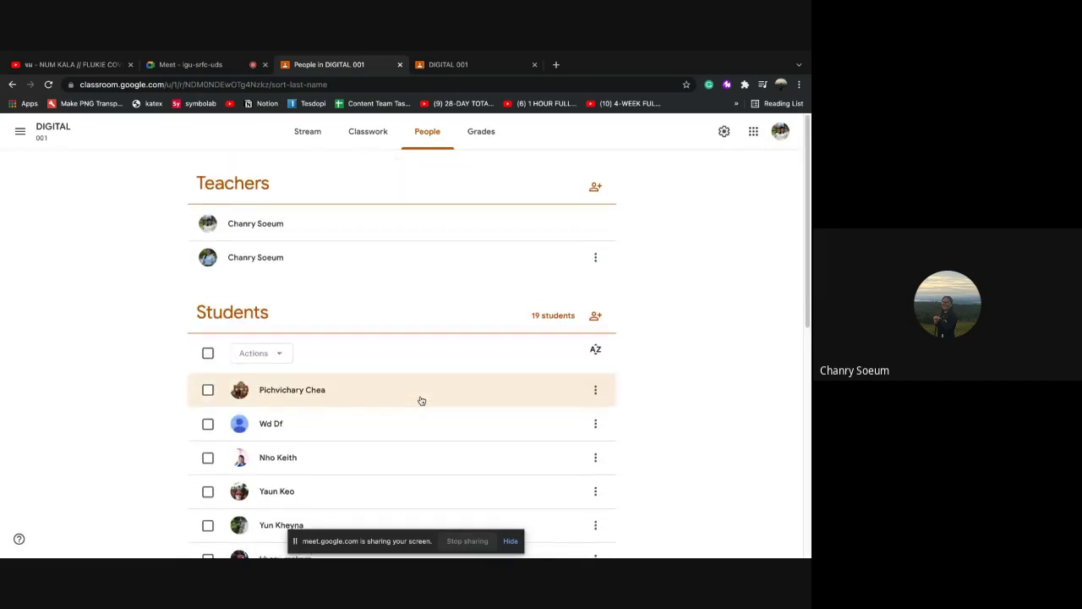
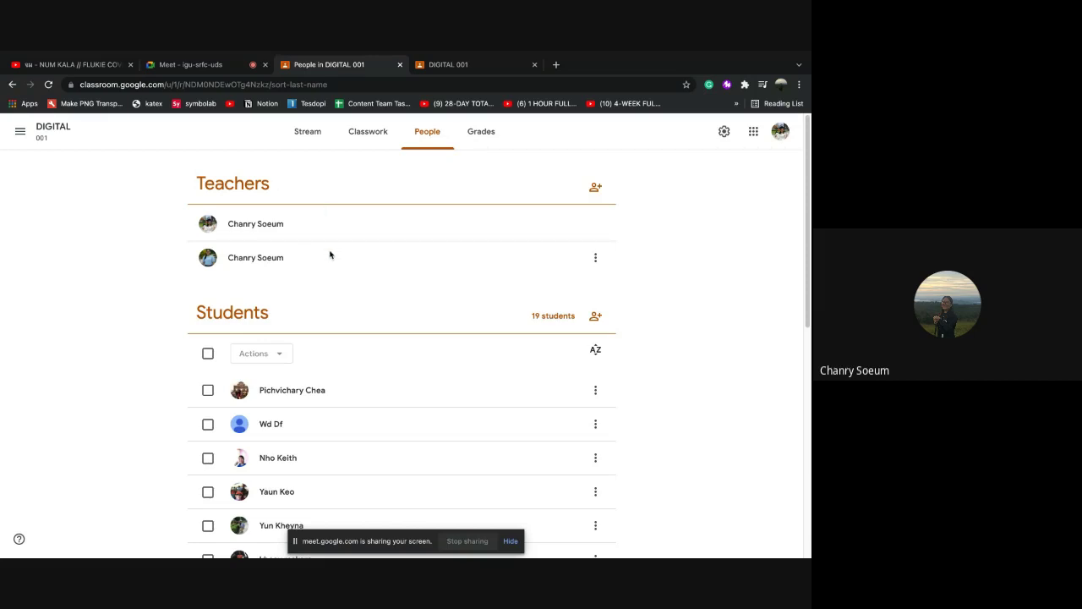
# Invite the new teacher to DIGITAL 001 as a co-teacher by entering their e-mail address
pyautogui.click(594, 187)
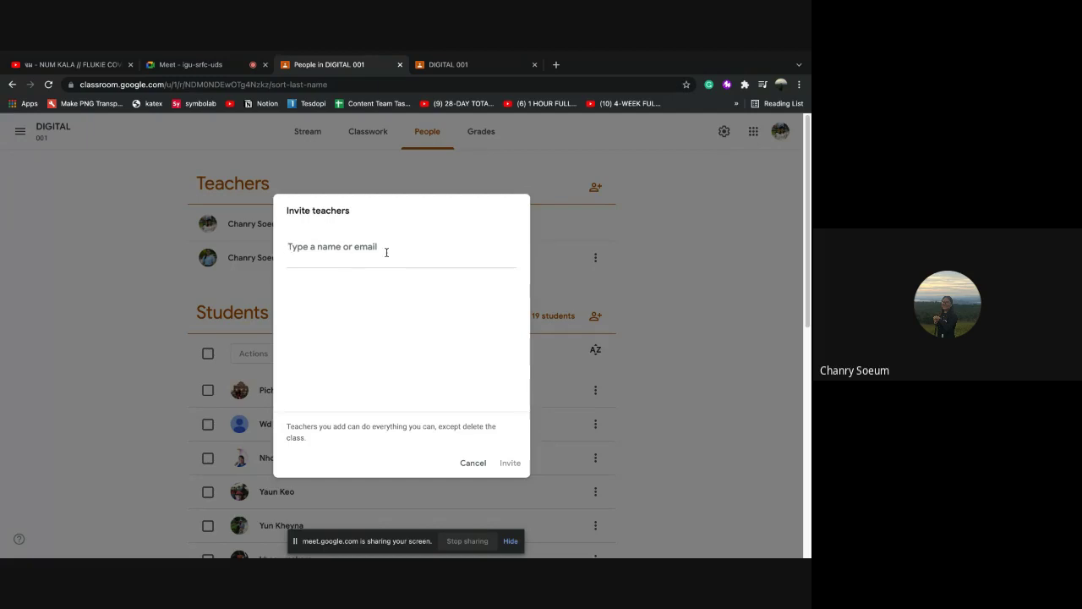
pyautogui.click(473, 463)
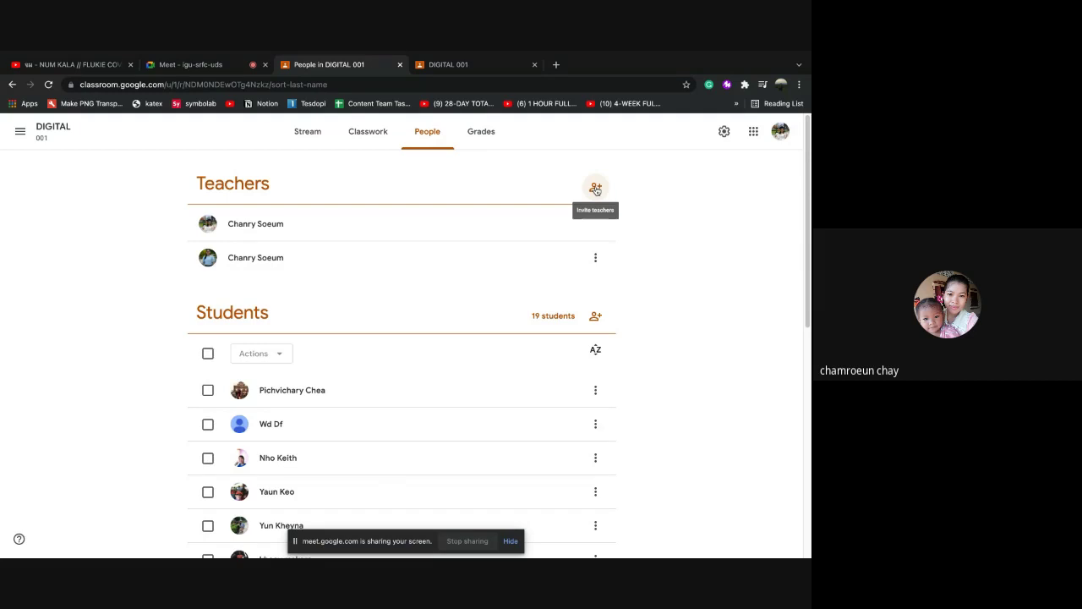
pyautogui.click(596, 189)
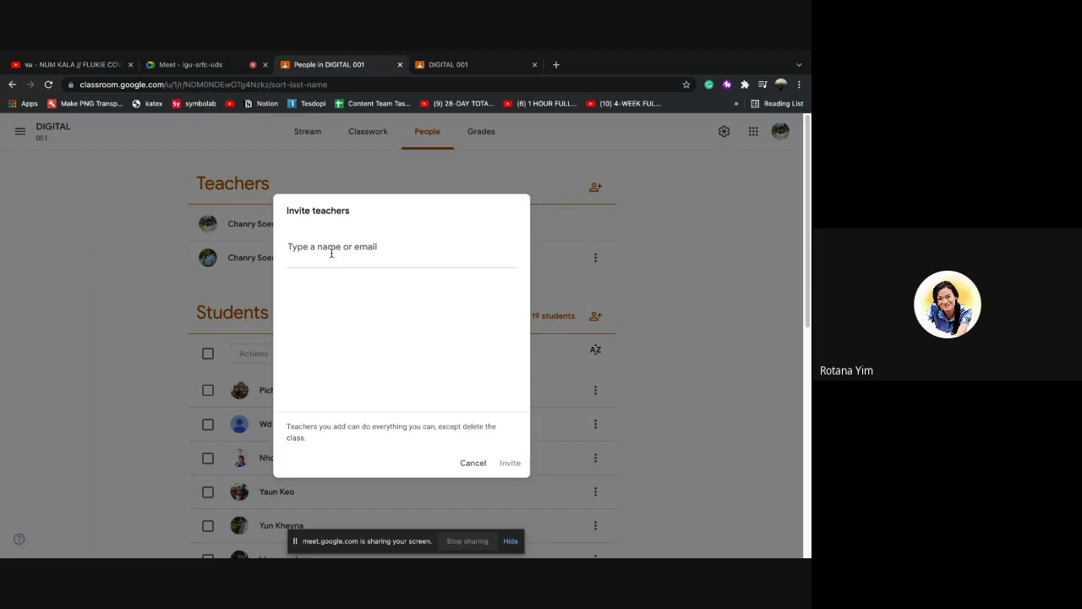
pyautogui.write('ឃ')
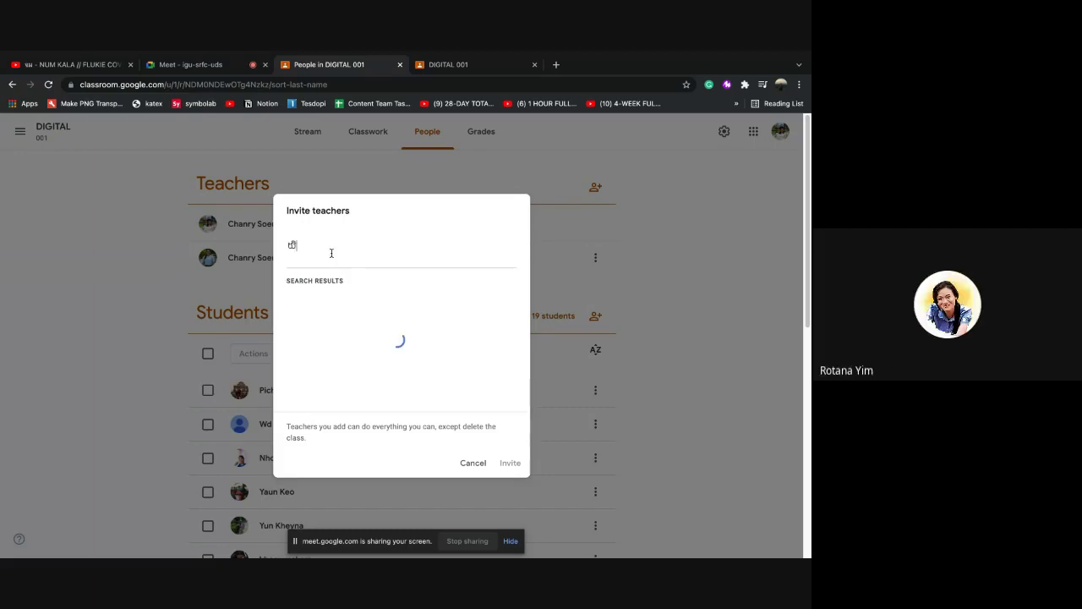
pyautogui.press('BackSpace')
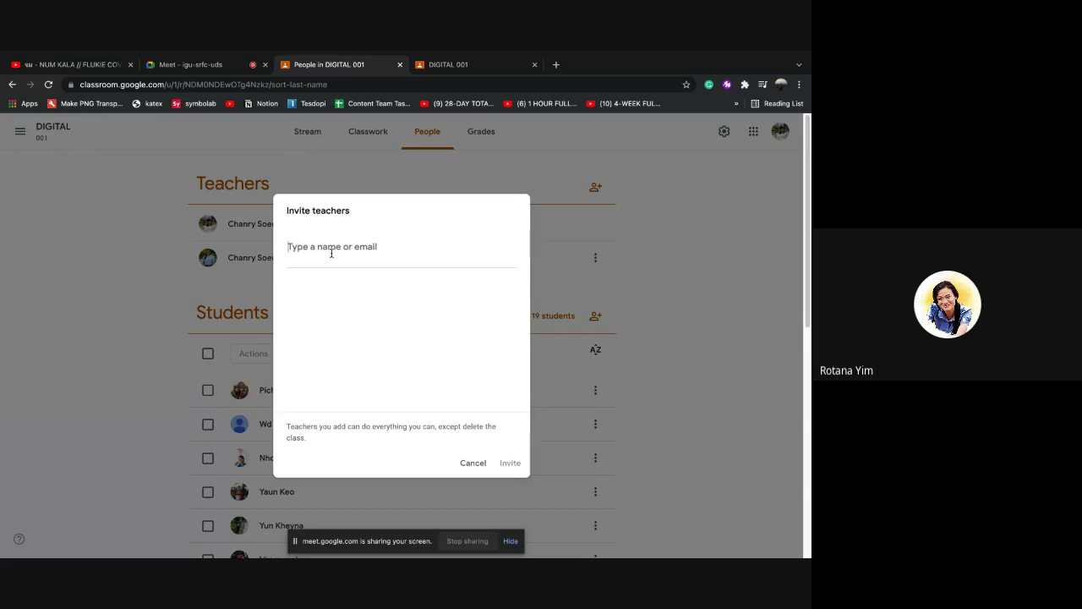
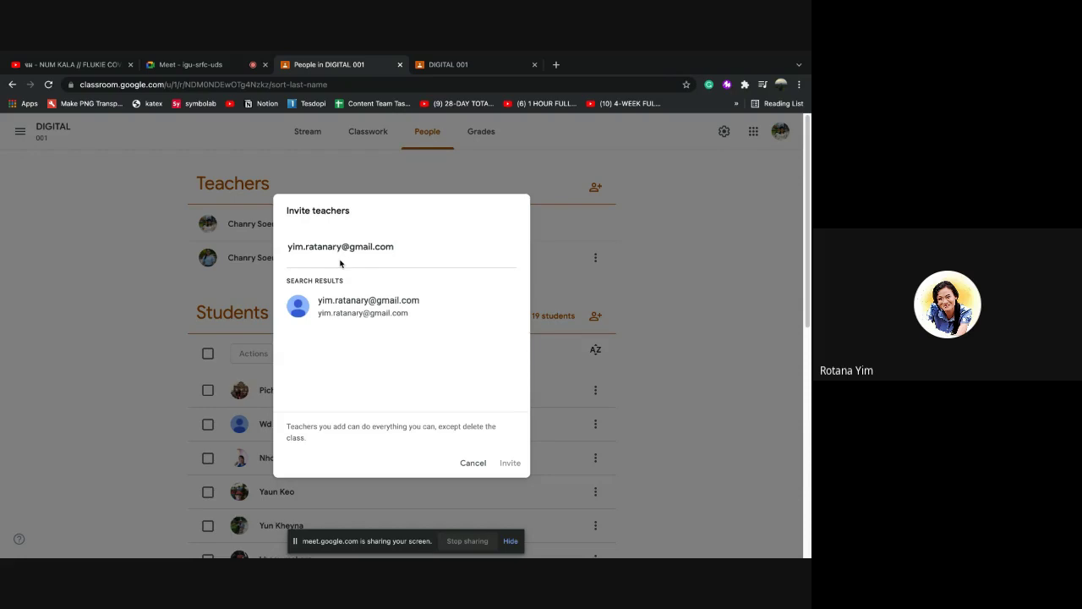
pyautogui.write('.')
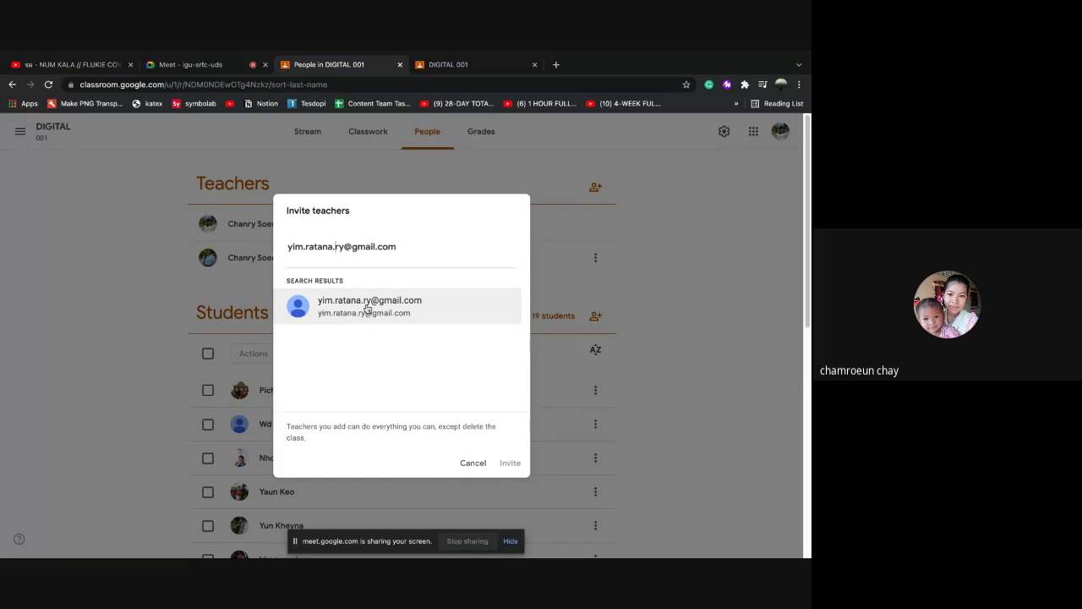
pyautogui.click(371, 307)
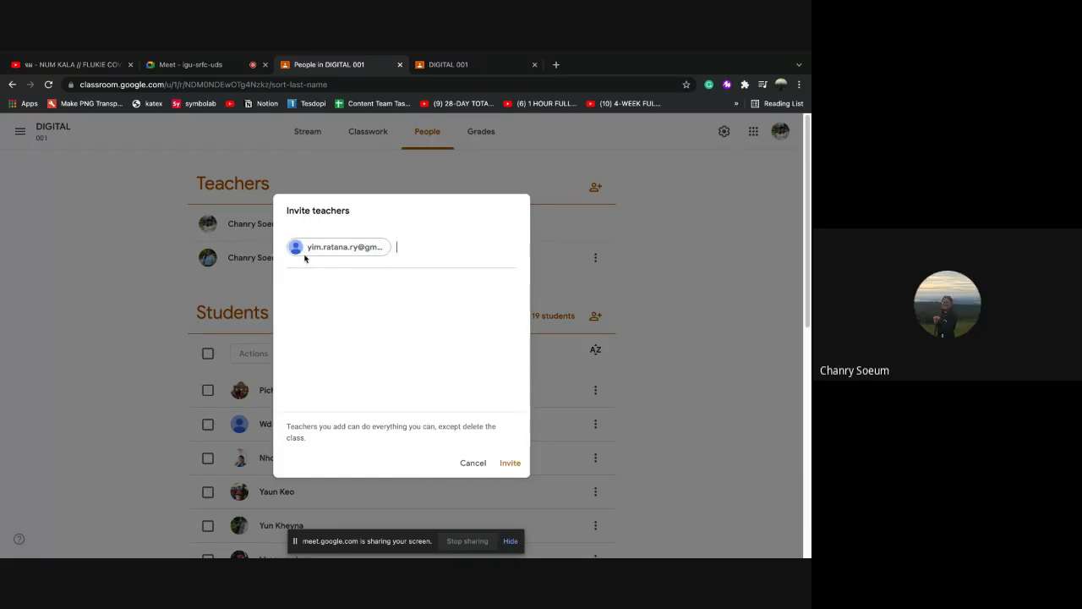
pyautogui.click(510, 463)
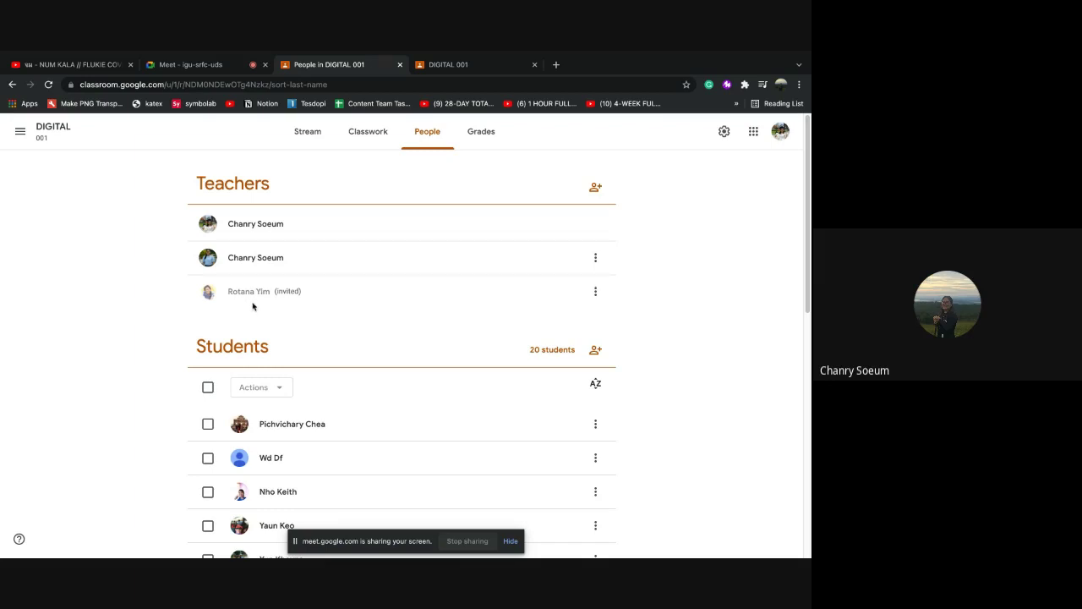
# Reload the People page and bring up the options menu beside the newly added teacher
pyautogui.click(49, 85)
pyautogui.click(596, 291)
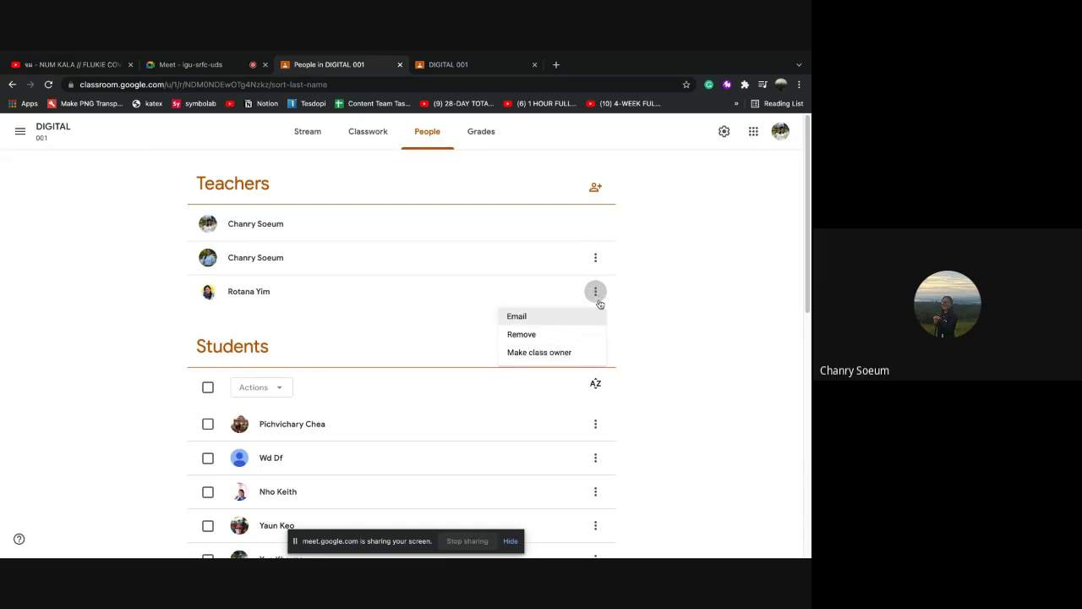
# Remove the duplicate teacher entry from the DIGITAL 001 roster and return to the Stream
pyautogui.click(595, 257)
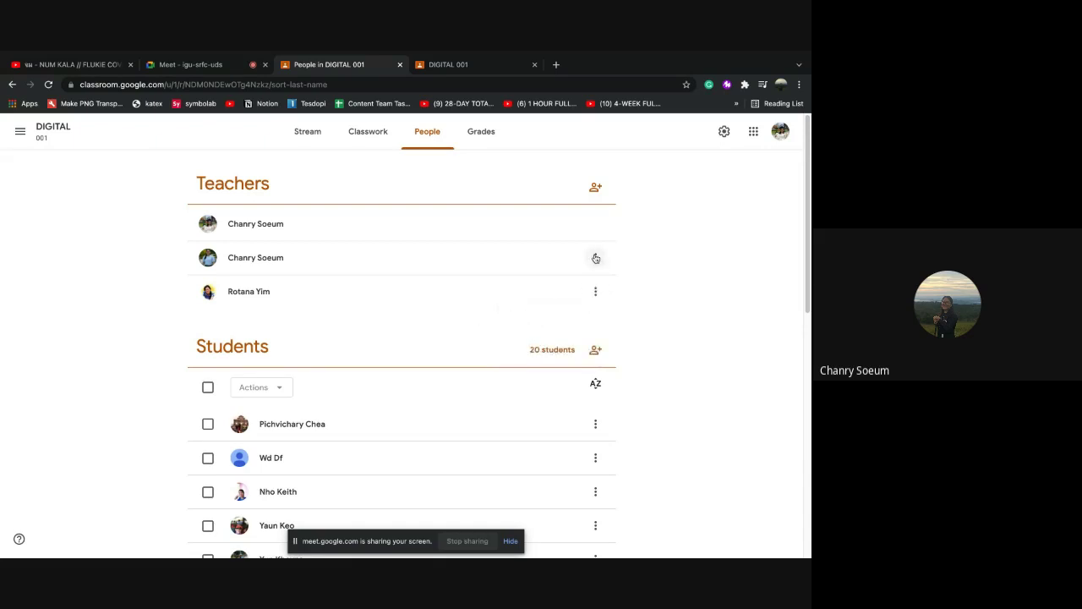
pyautogui.click(595, 258)
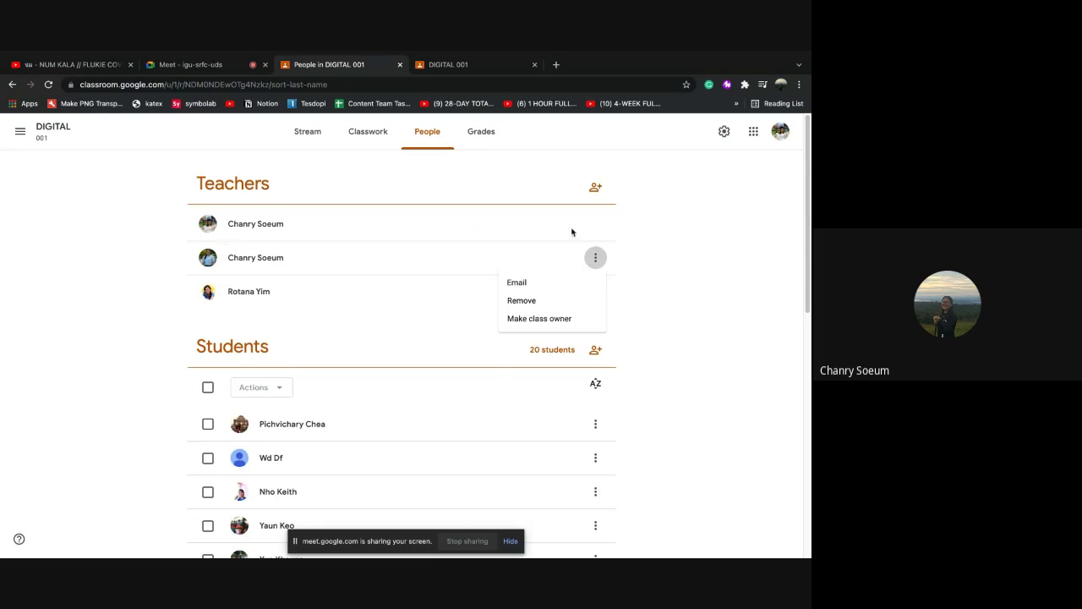
pyautogui.click(520, 301)
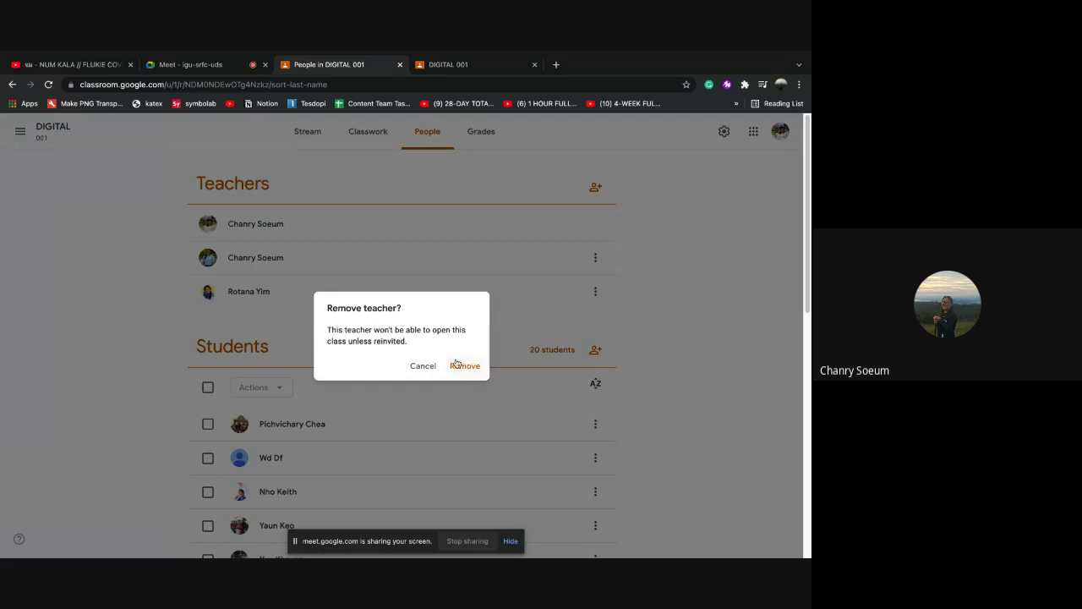
pyautogui.click(452, 366)
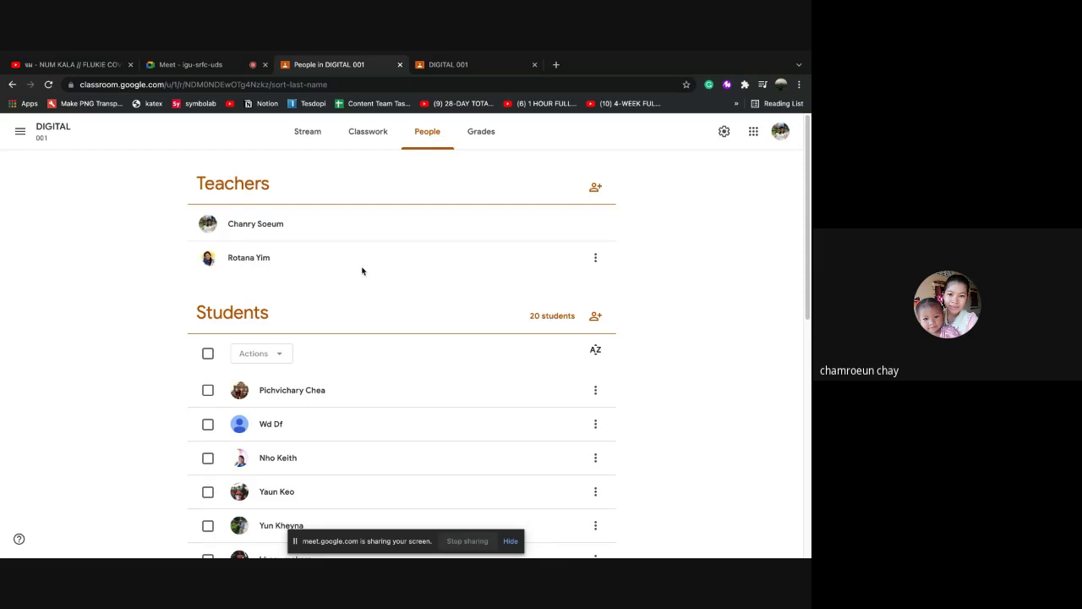
pyautogui.click(308, 134)
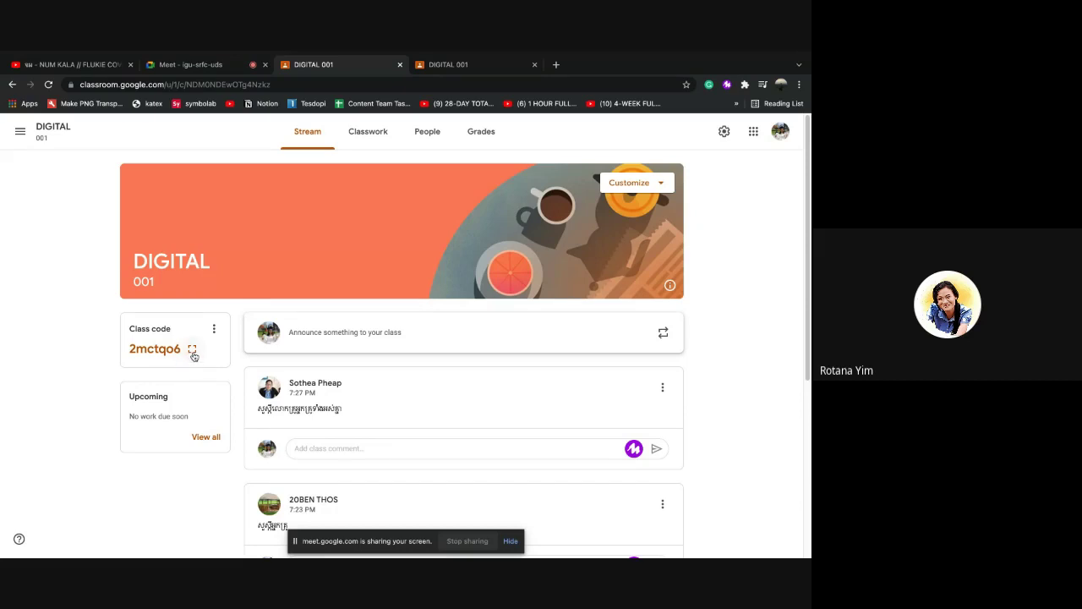
pyautogui.click(193, 353)
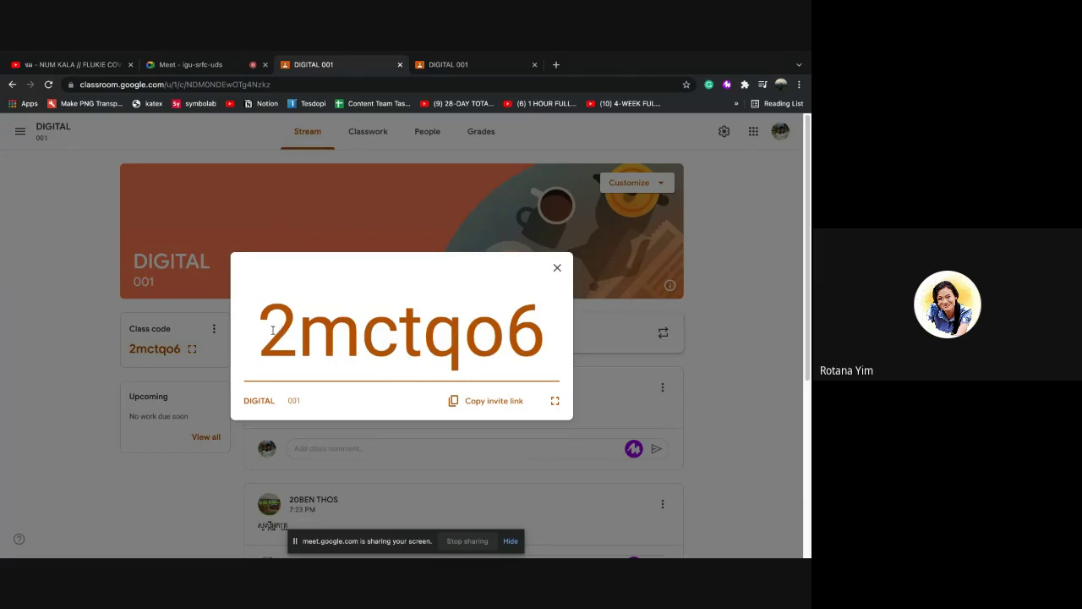
pyautogui.click(555, 403)
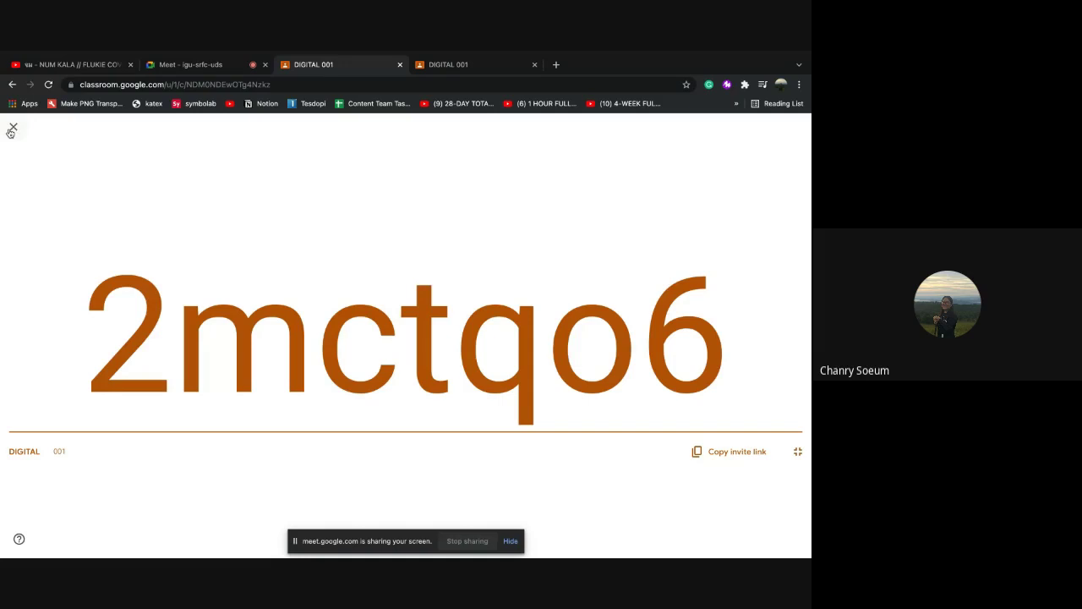
pyautogui.click(12, 128)
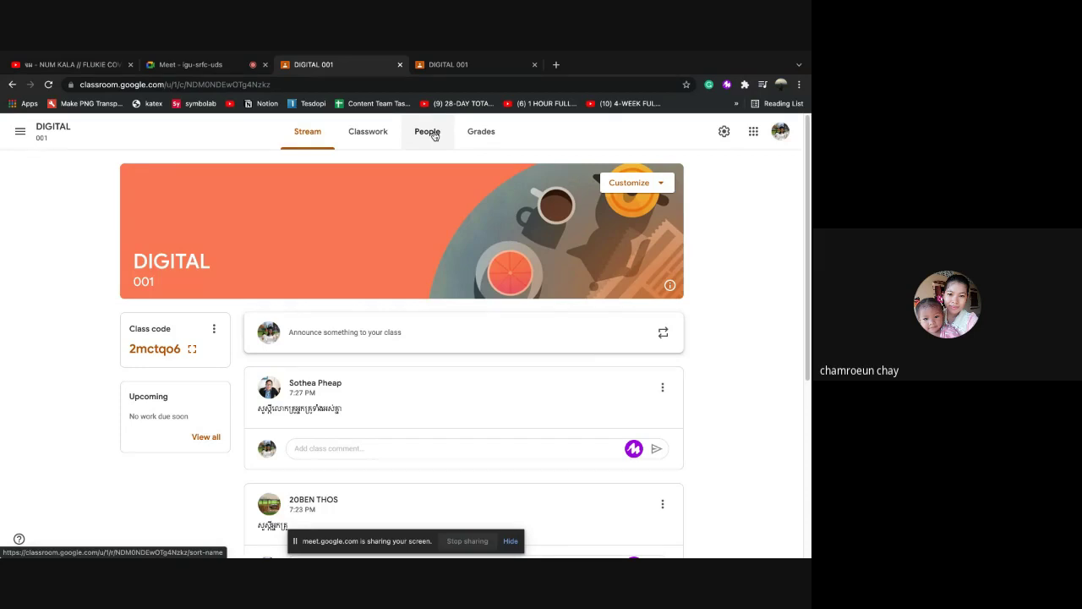
# Scroll through the DIGITAL 001 student roster on People, then view the empty Grades page
pyautogui.click(434, 136)
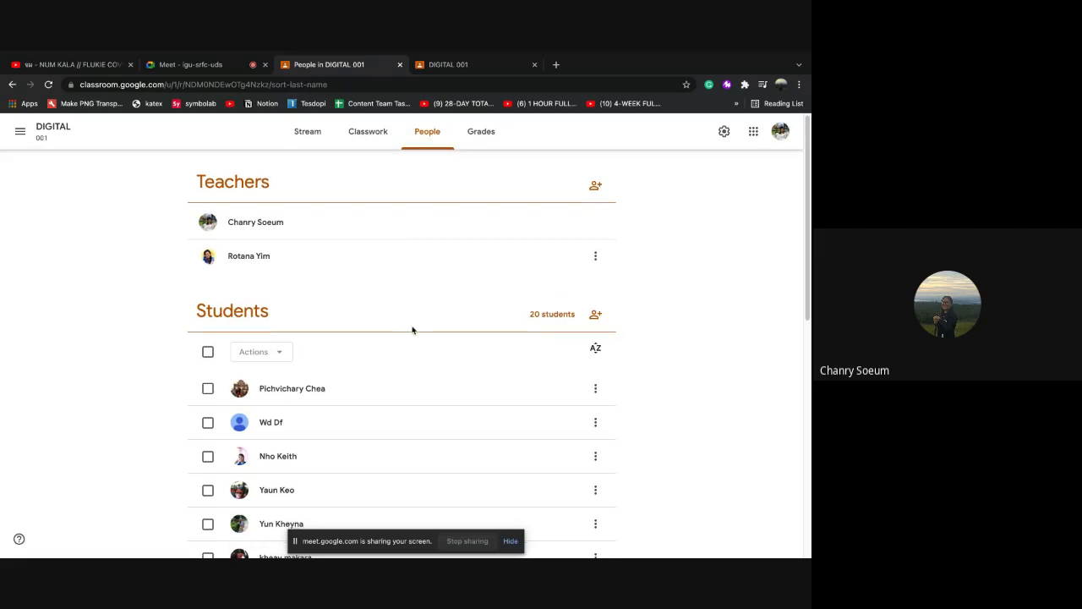
pyautogui.scroll(-3, 462, 415)
pyautogui.scroll(-3, 464, 415)
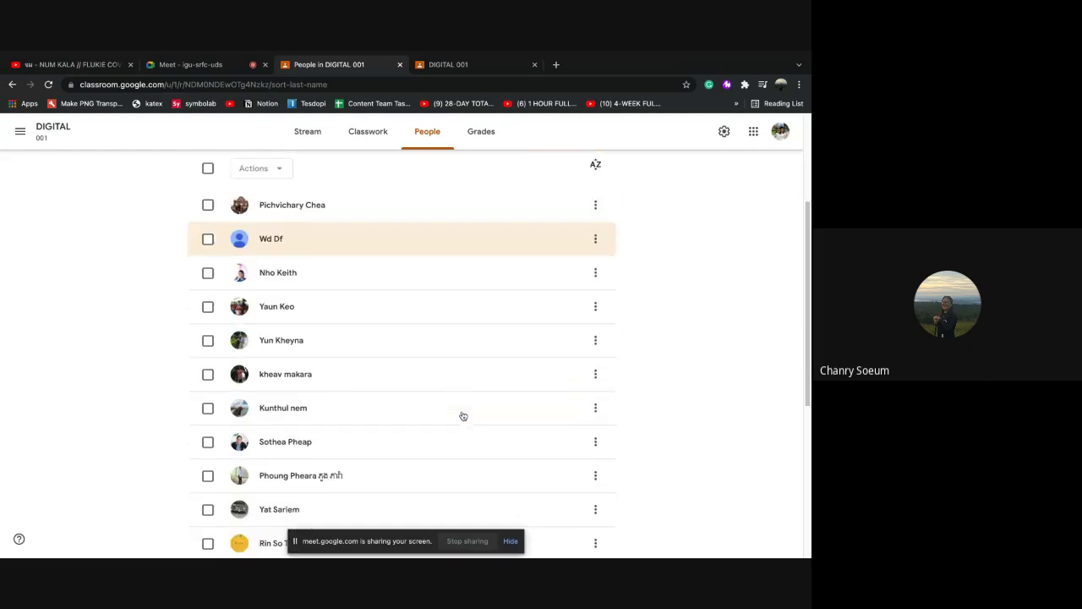
pyautogui.scroll(-2, 463, 415)
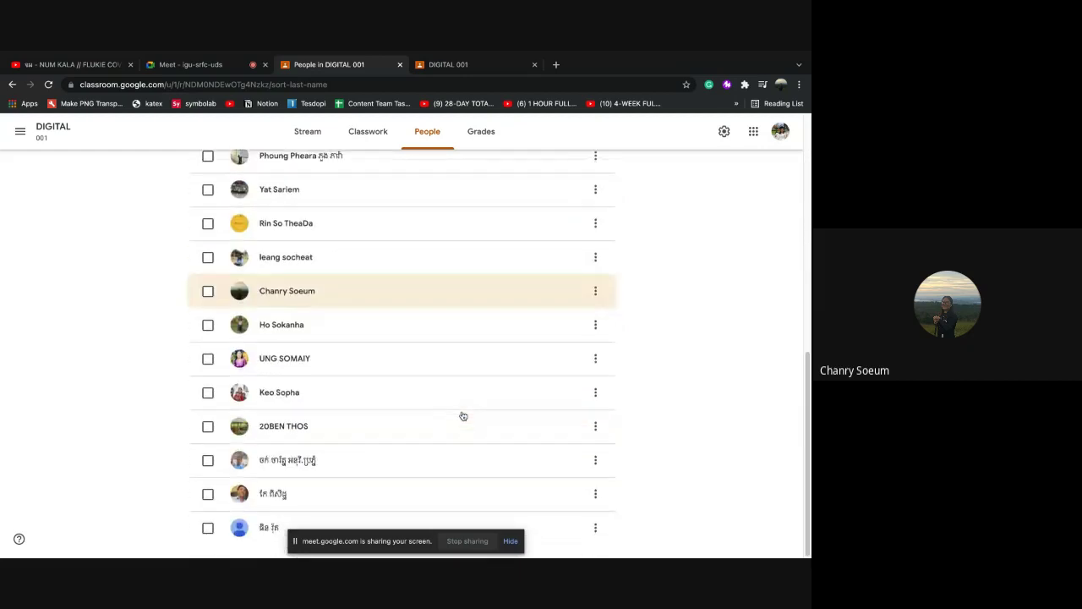
pyautogui.scroll(6, 464, 415)
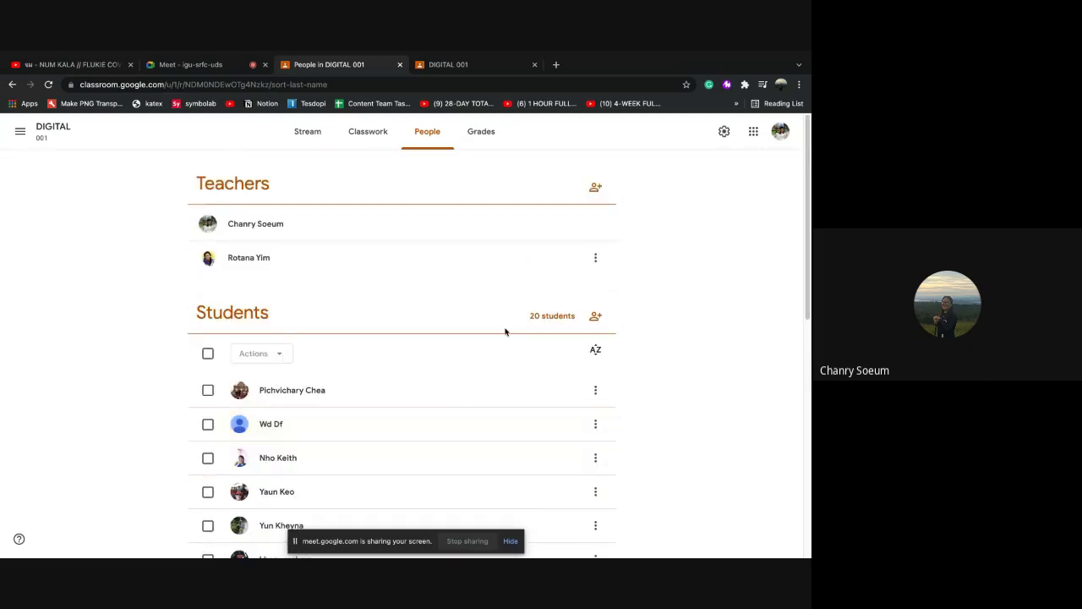
pyautogui.click(481, 141)
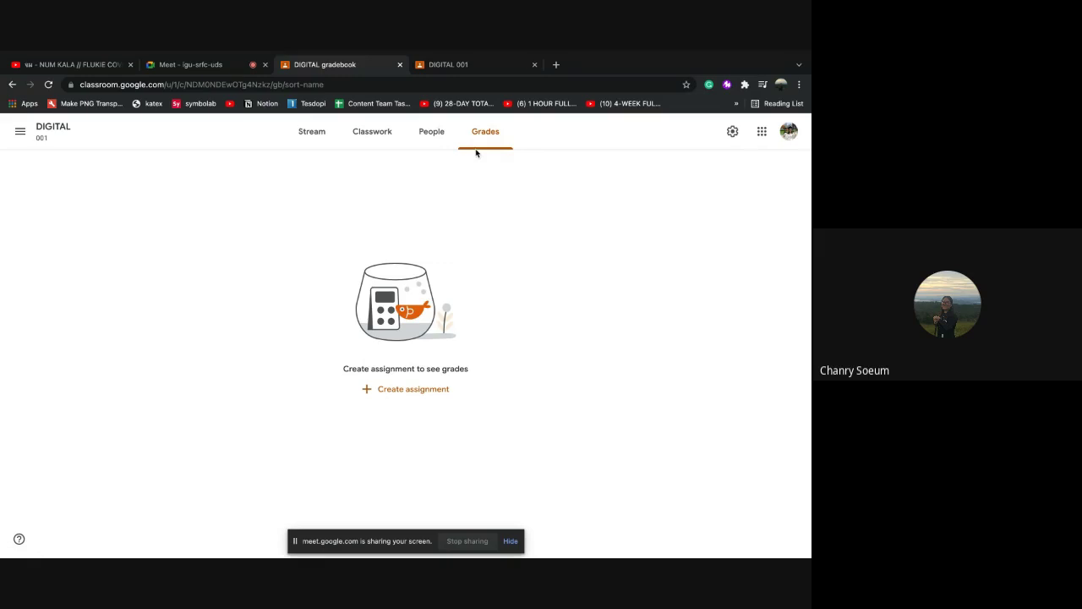
# Look over the empty DIGITAL 001 Classwork page and its Create menu, then show all classes
pyautogui.click(371, 142)
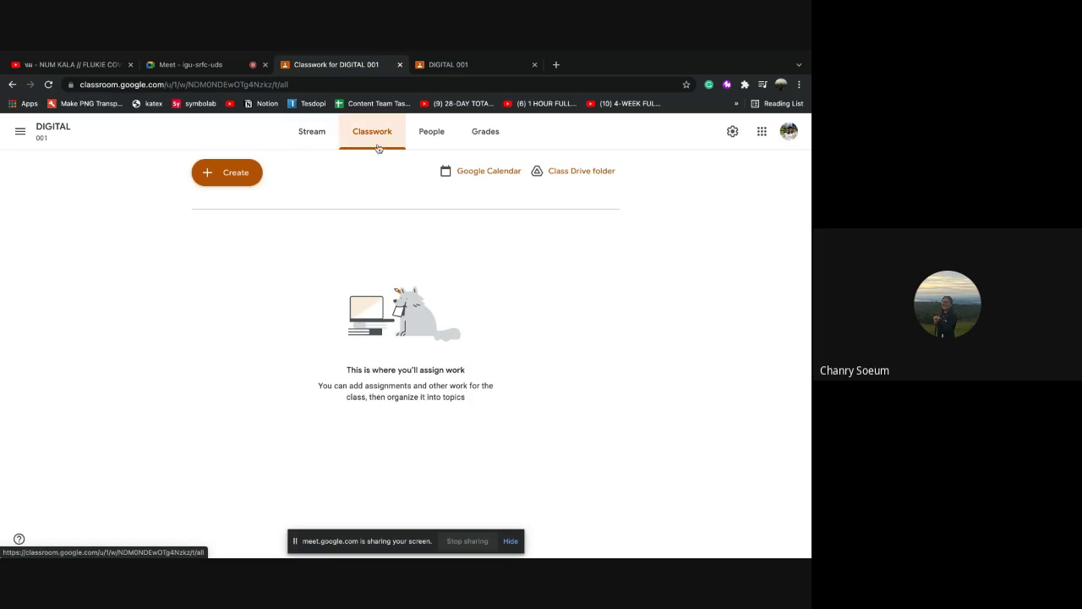
pyautogui.click(372, 137)
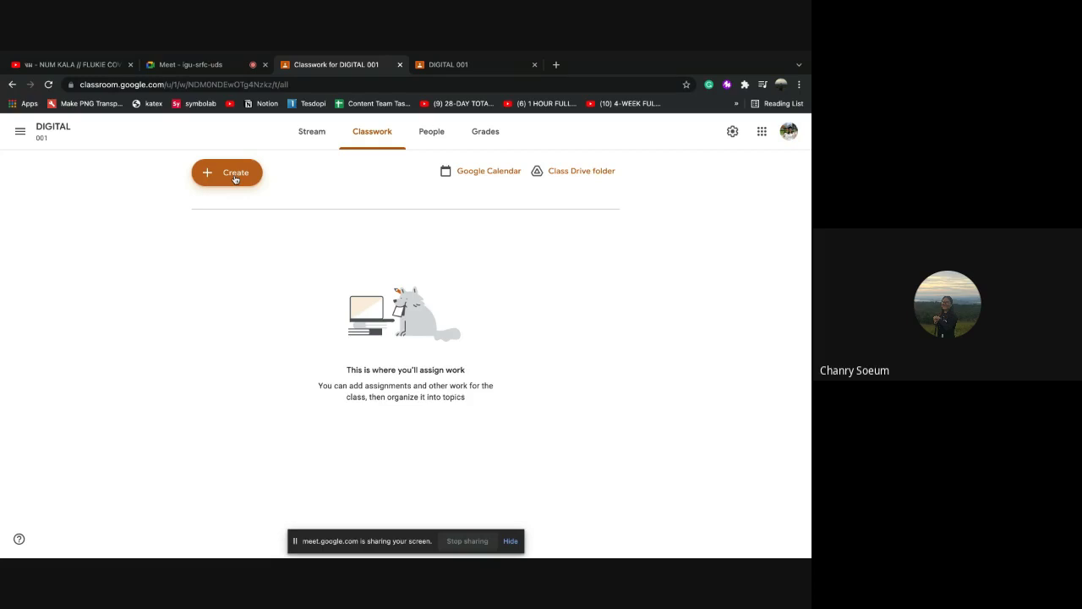
pyautogui.click(236, 179)
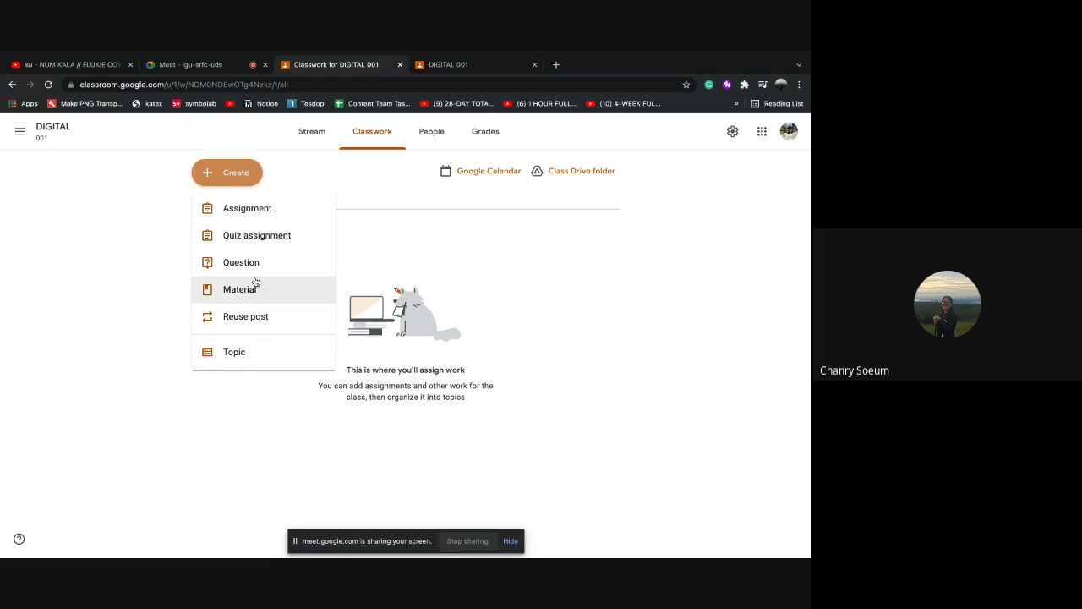
pyautogui.click(314, 171)
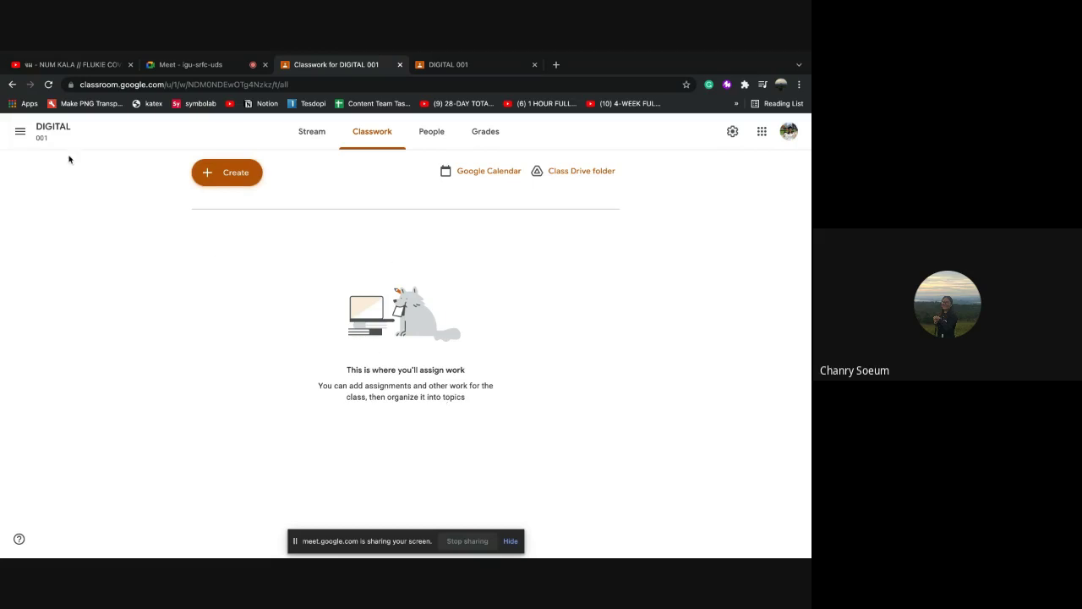
pyautogui.click(22, 134)
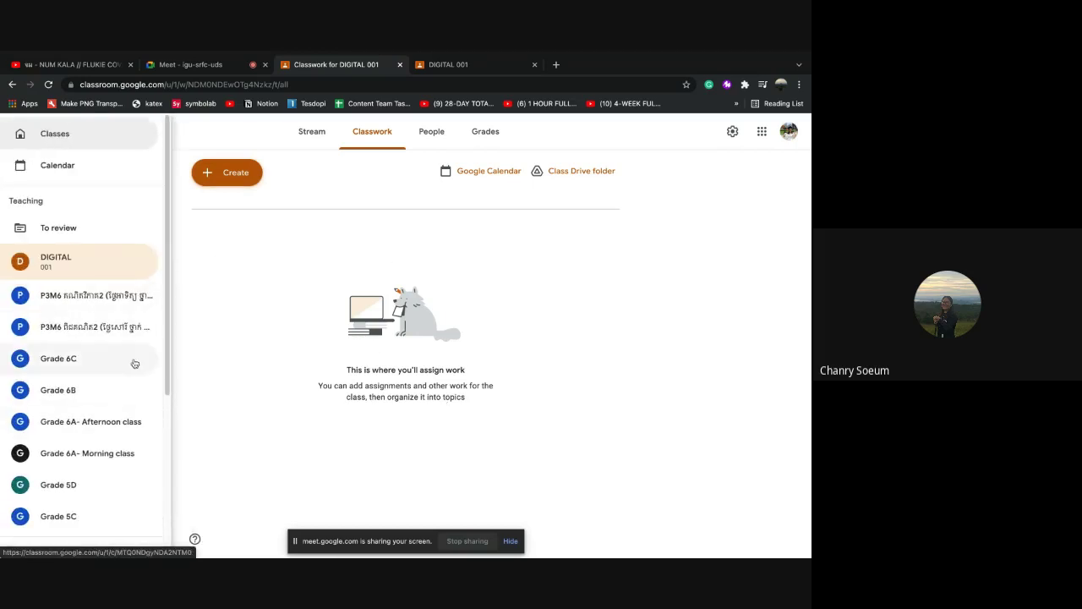
# Browse the second P3M6 class's Classwork topics and quizzes, then bring up the class list
pyautogui.click(89, 330)
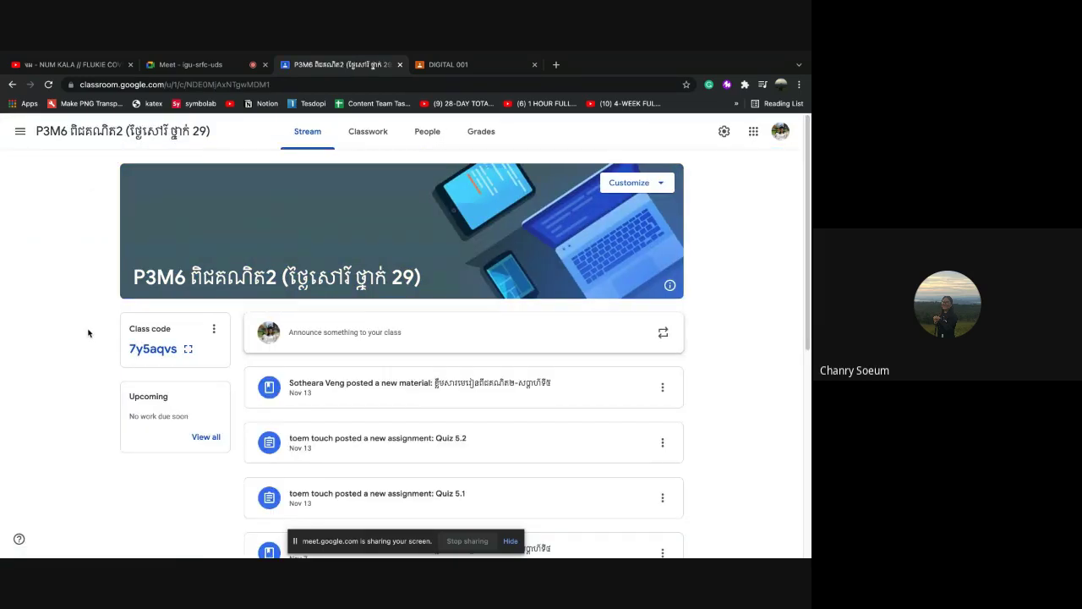
pyautogui.click(358, 137)
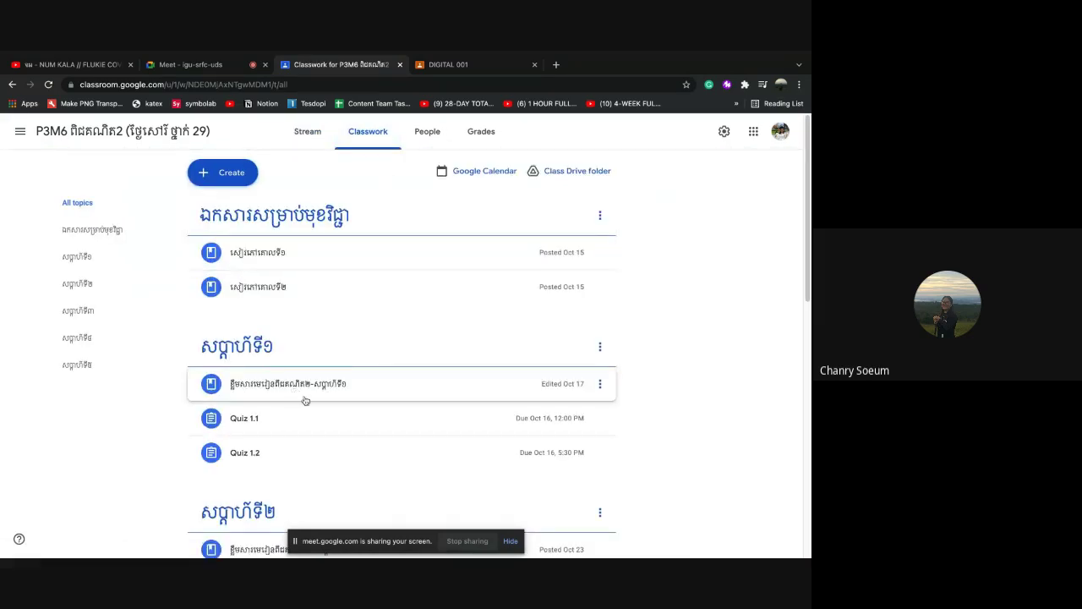
pyautogui.scroll(-1, 295, 392)
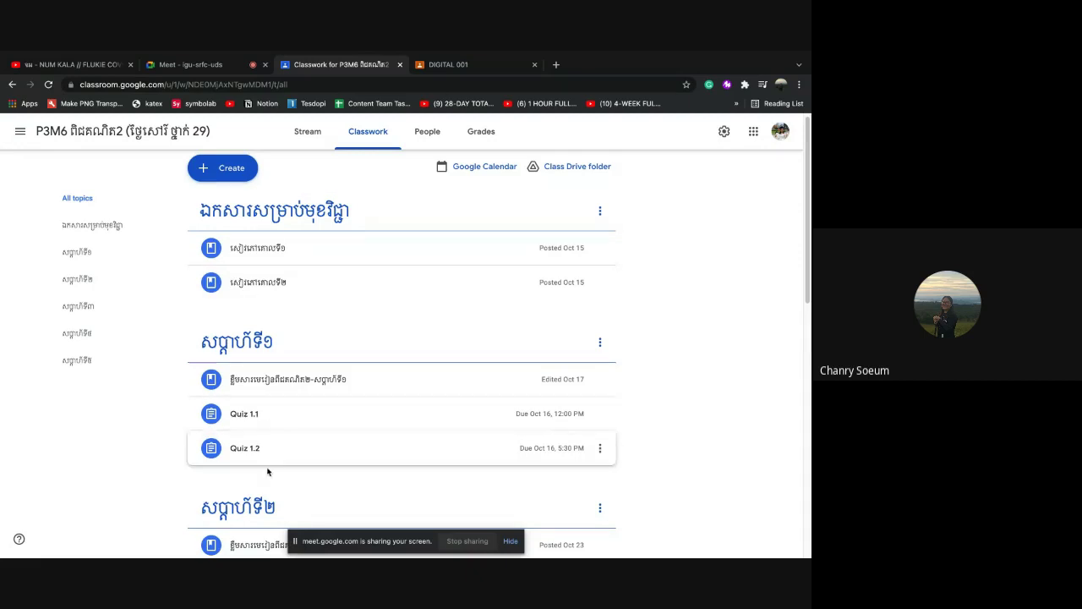
pyautogui.scroll(-1, 290, 508)
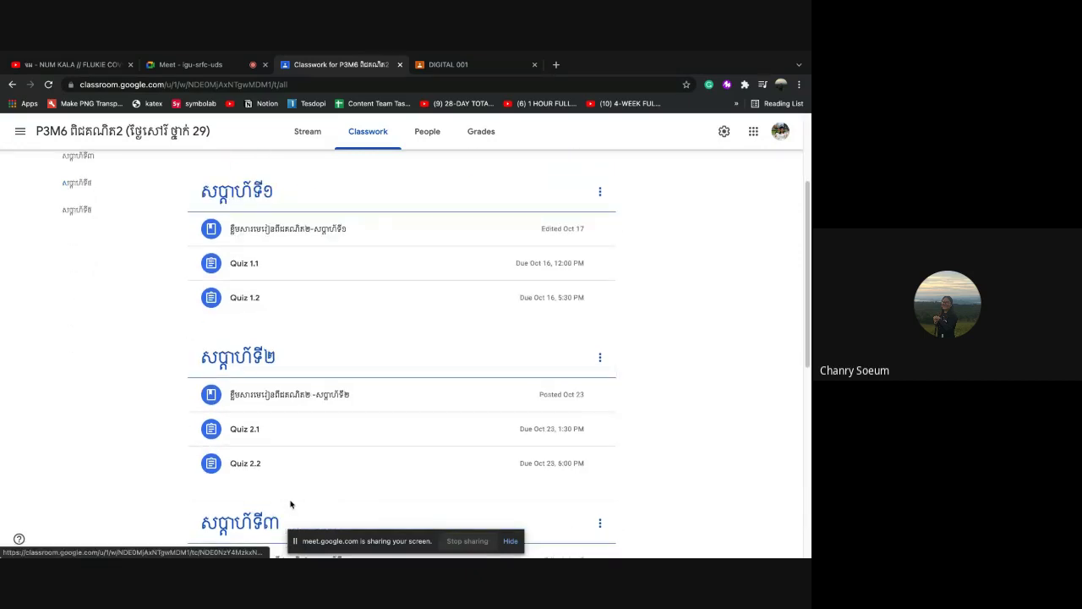
pyautogui.scroll(-5, 291, 504)
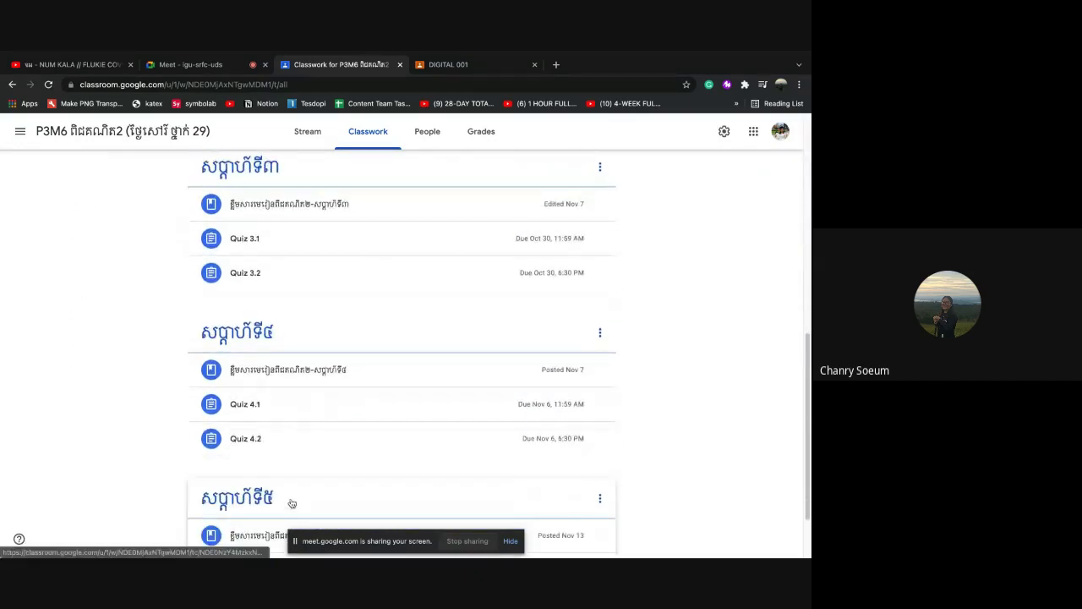
pyautogui.scroll(5, 326, 419)
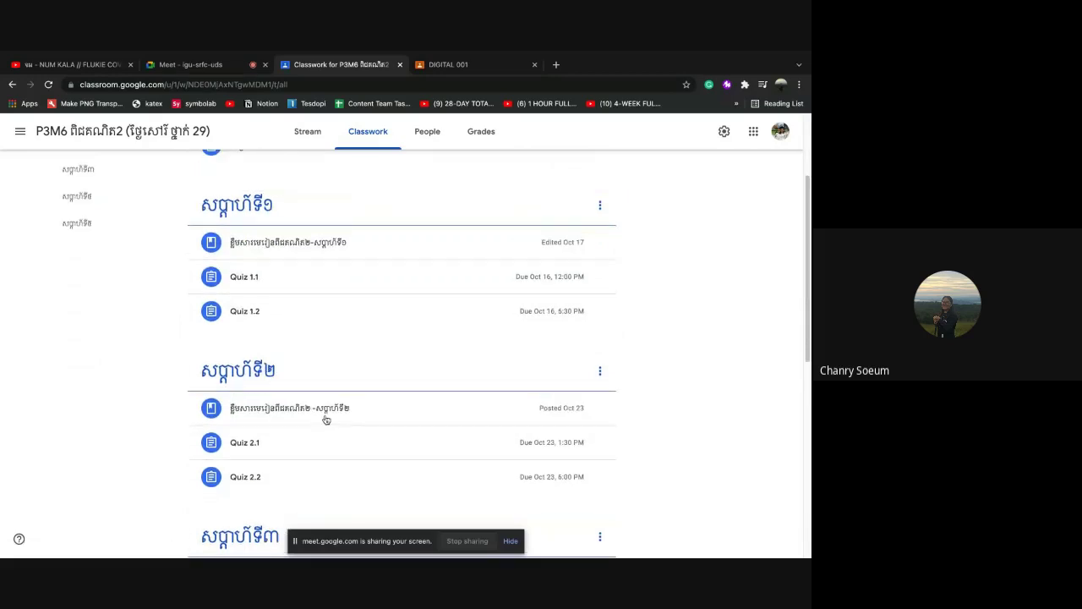
pyautogui.scroll(3, 334, 249)
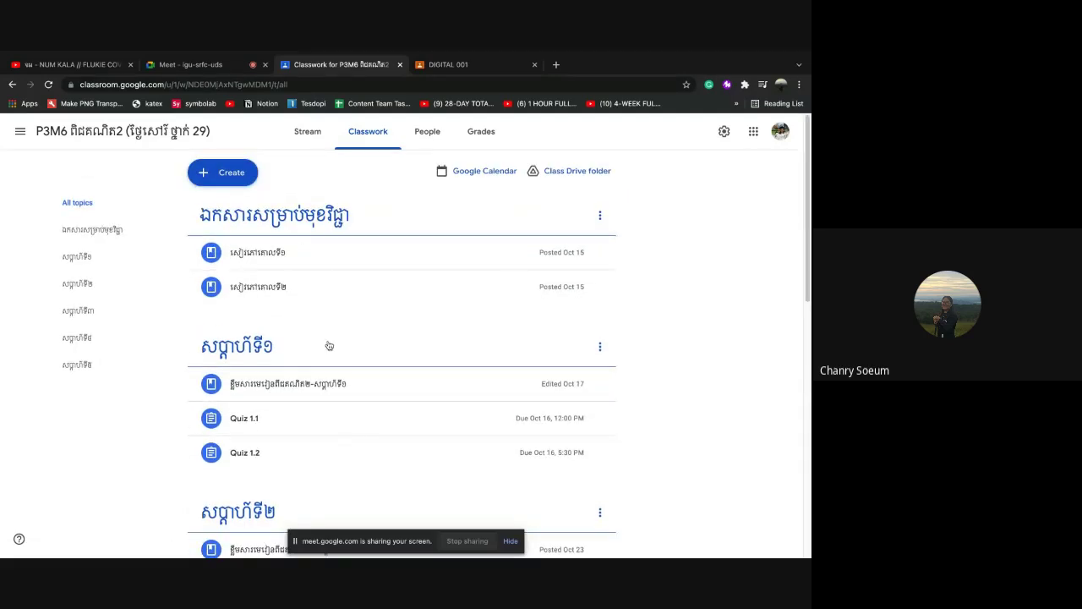
pyautogui.click(20, 134)
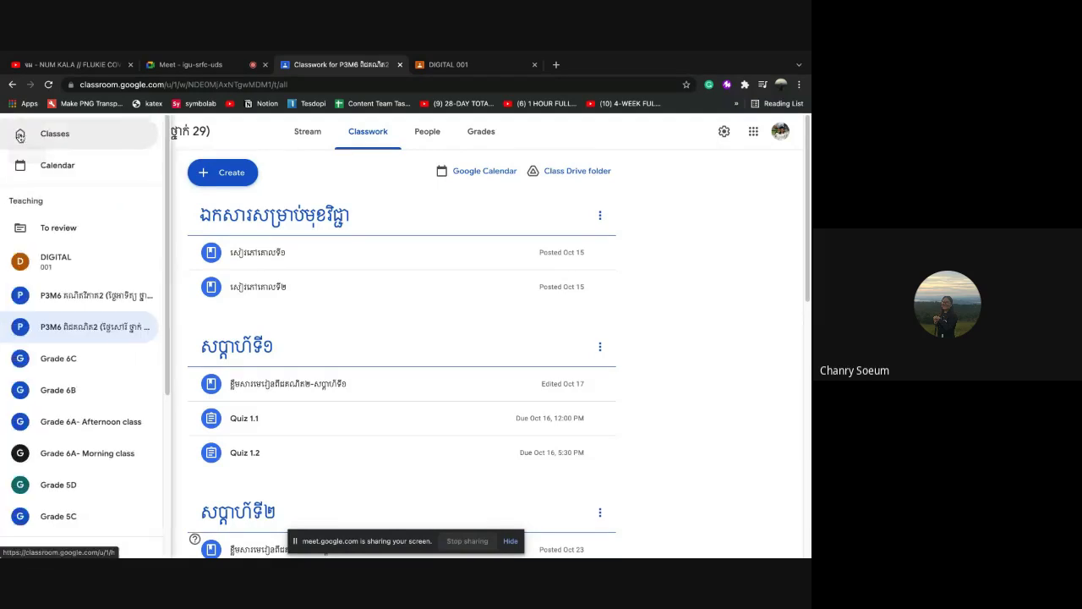
# Create a blank new Assignment from the DIGITAL 001 Classwork page
pyautogui.click(54, 264)
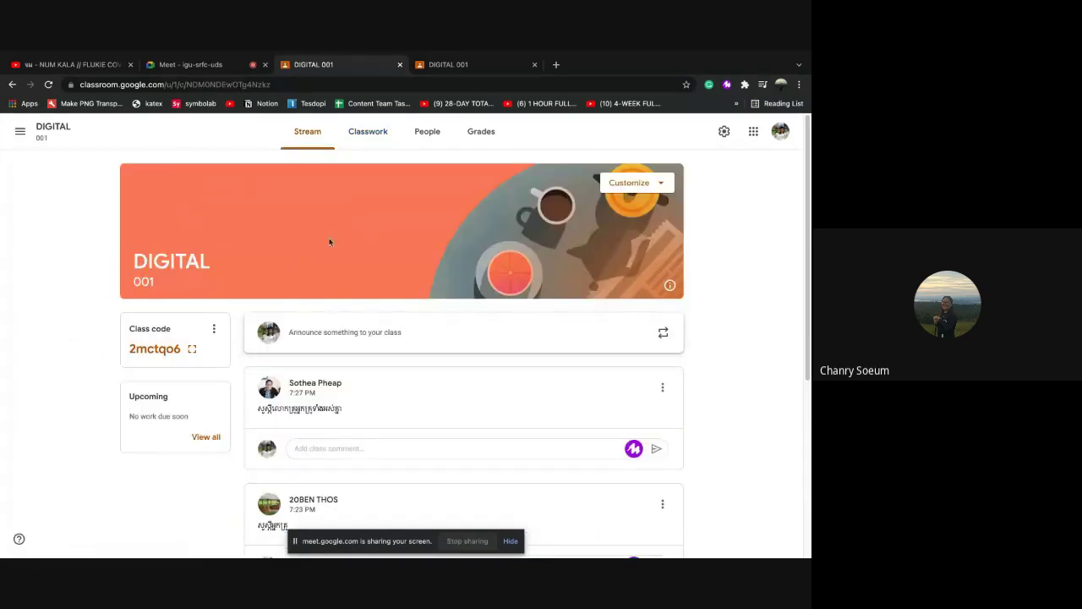
pyautogui.click(379, 144)
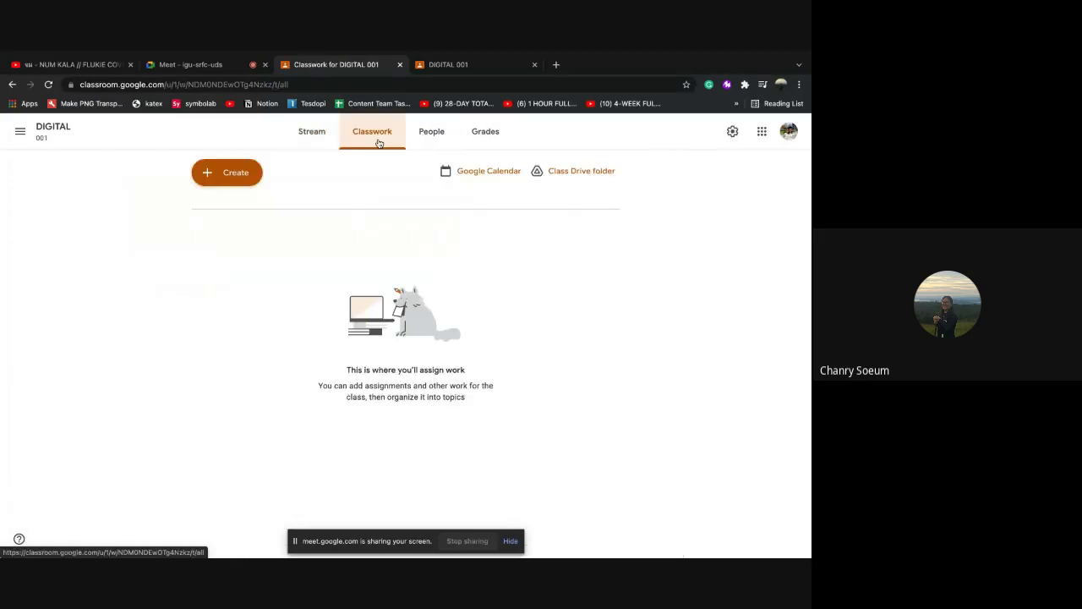
pyautogui.click(240, 183)
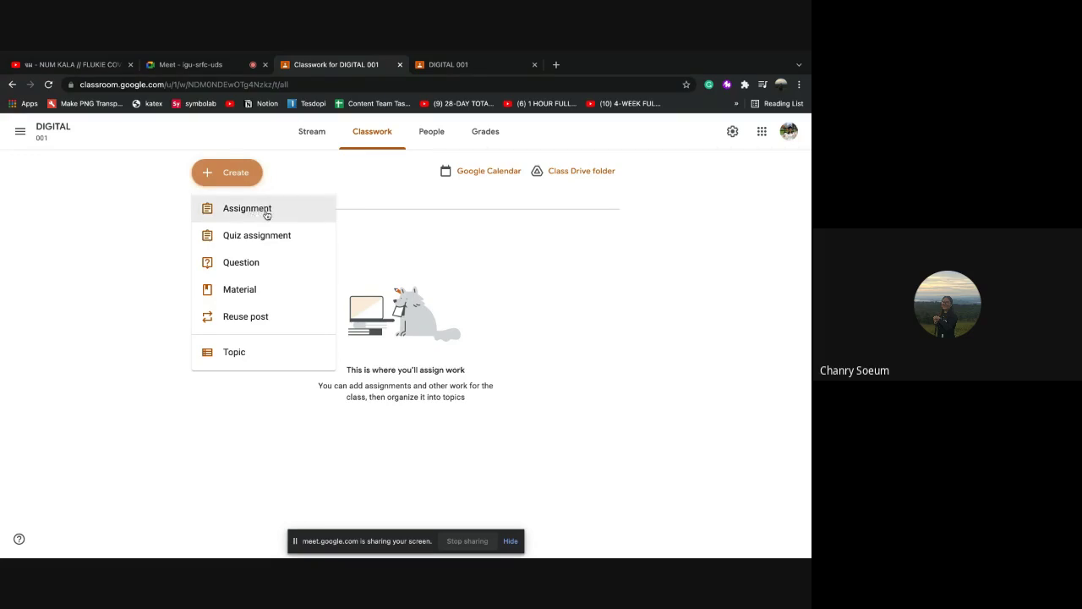
pyautogui.click(267, 215)
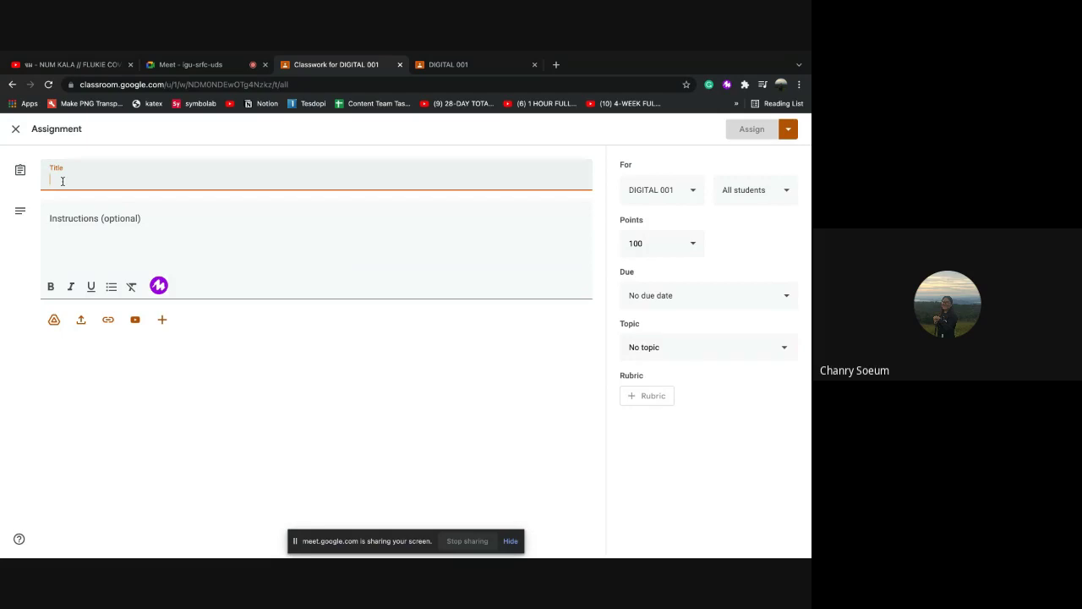
# Title the assignment 'ឃរៀនទីី សេចក្តីផ្តតើមនៃបំនិនឌីជីថល១' and move to the Instructions field
pyautogui.write('ឃ')
pyautogui.press('BackSpace')
pyautogui.write('ឃរៀនទី')
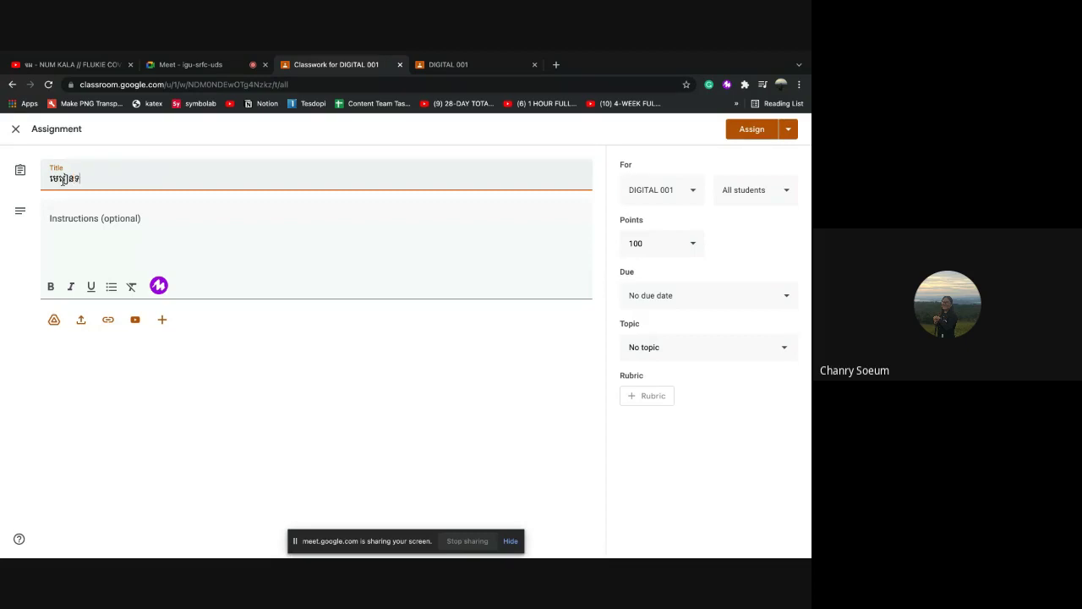
pyautogui.write('ី')
pyautogui.write(' សេច')
pyautogui.write('ក្')
pyautogui.write('តីផ្')
pyautogui.write('ត')
pyautogui.write('ត')
pyautogui.write('ើម')
pyautogui.write('នៃ')
pyautogui.write('ប')
pyautogui.write('ំនិន')
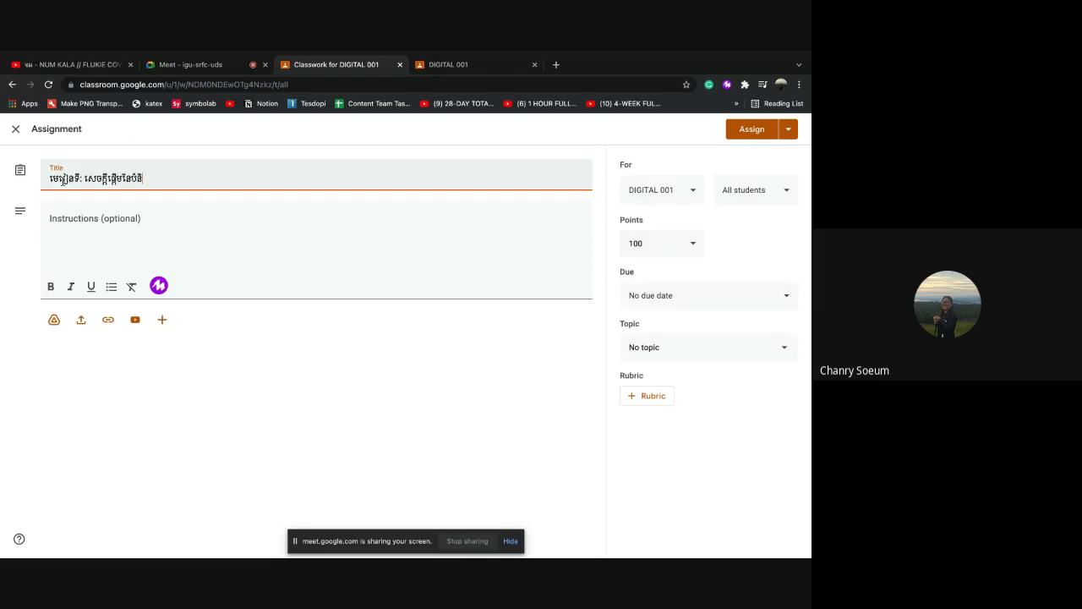
pyautogui.write('ឌីជីថល')
pyautogui.write('១')
pyautogui.click(82, 217)
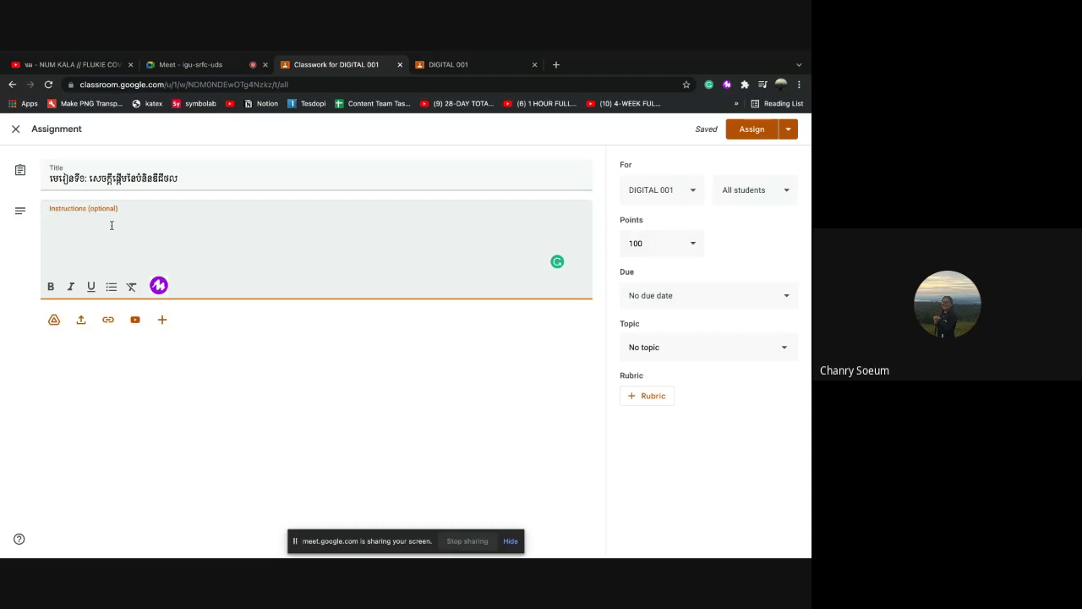
# Write the first Khmer instruction line telling students to watch the video and answer questions
pyautogui.write('ម')
pyautogui.write('រអ្ន')
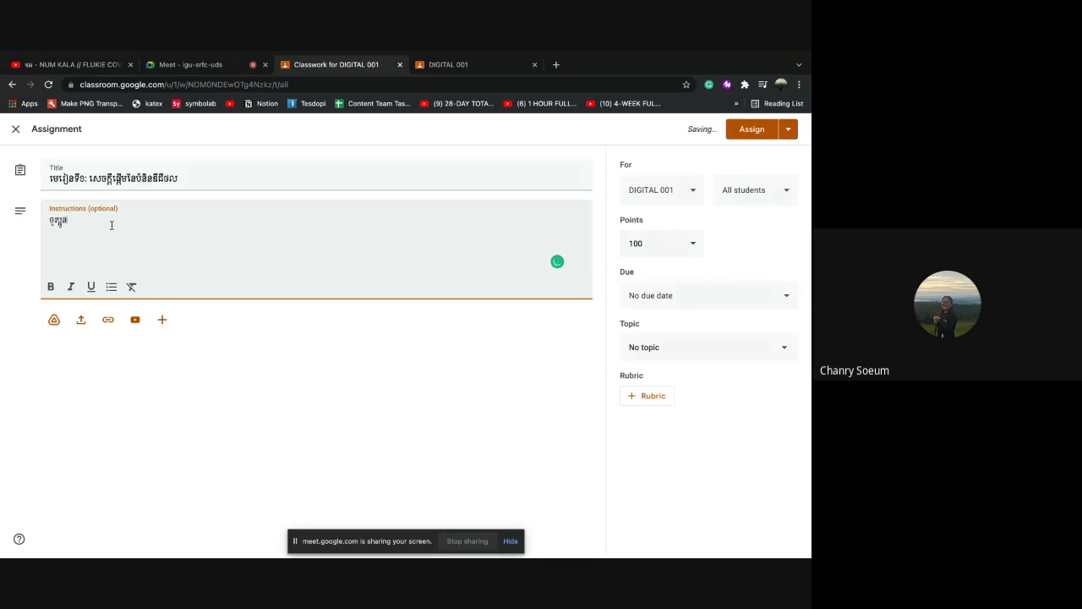
pyautogui.write('កមើល')
pyautogui.write('វី')
pyautogui.write('ដេអ')
pyautogui.write('ូ ហើ')
pyautogui.write('យឆ្លើ')
pyautogui.press('BackSpace')
pyautogui.press('BackSpace')
pyautogui.write('លវីដេអូ ហើយឆ្លើយសំណួរ')
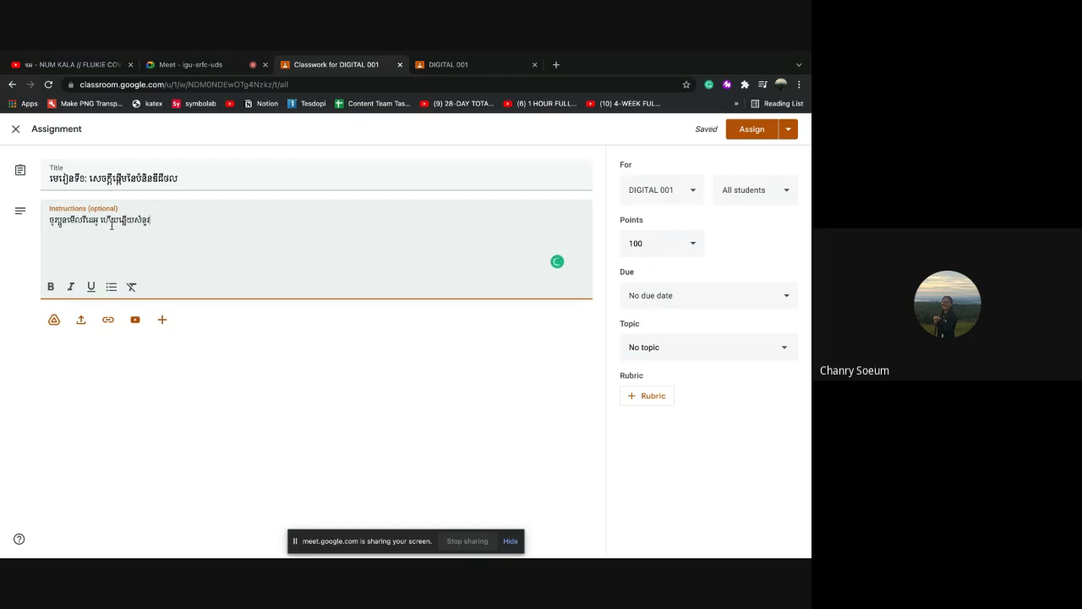
pyautogui.write('។')
# Add a second line 'ផុតកំណត់: 18/11/2021' with a colon, and select the date
pyautogui.press('BackSpace')
pyautogui.write('ផុតកំណត់: 18/11/2021')
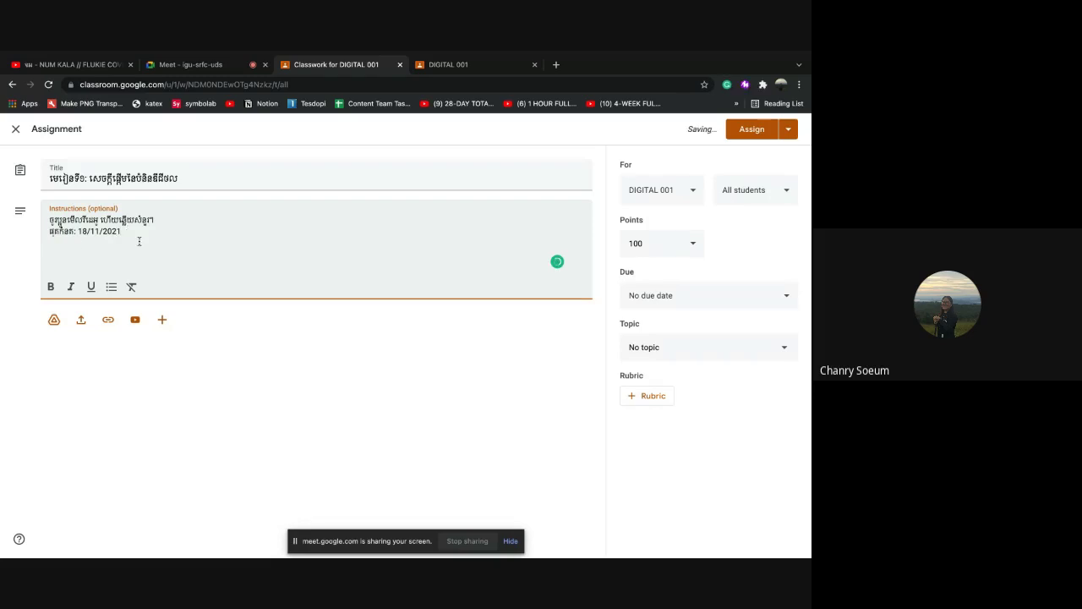
pyautogui.click(72, 235)
pyautogui.write('ៈ')
pyautogui.press('BackSpace')
pyautogui.write('៖')
pyautogui.press('BackSpace')
pyautogui.write(':')
pyautogui.moveTo(77, 234); pyautogui.dragTo(123, 237)
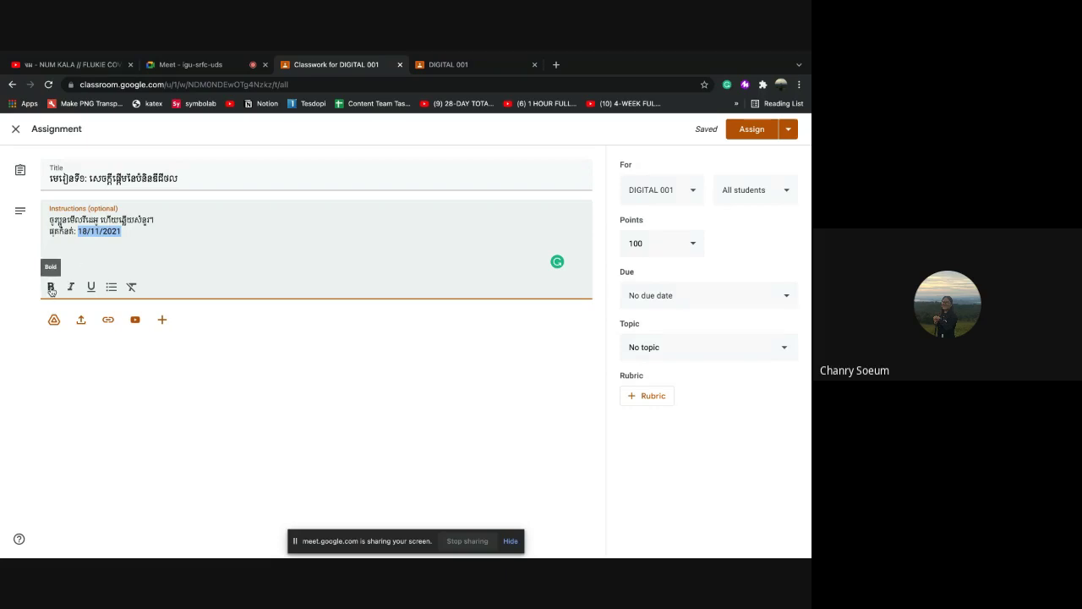
# Apply Bold, Italic and Underline to the selected 18/11/2021 date, then deselect it
pyautogui.click(51, 288)
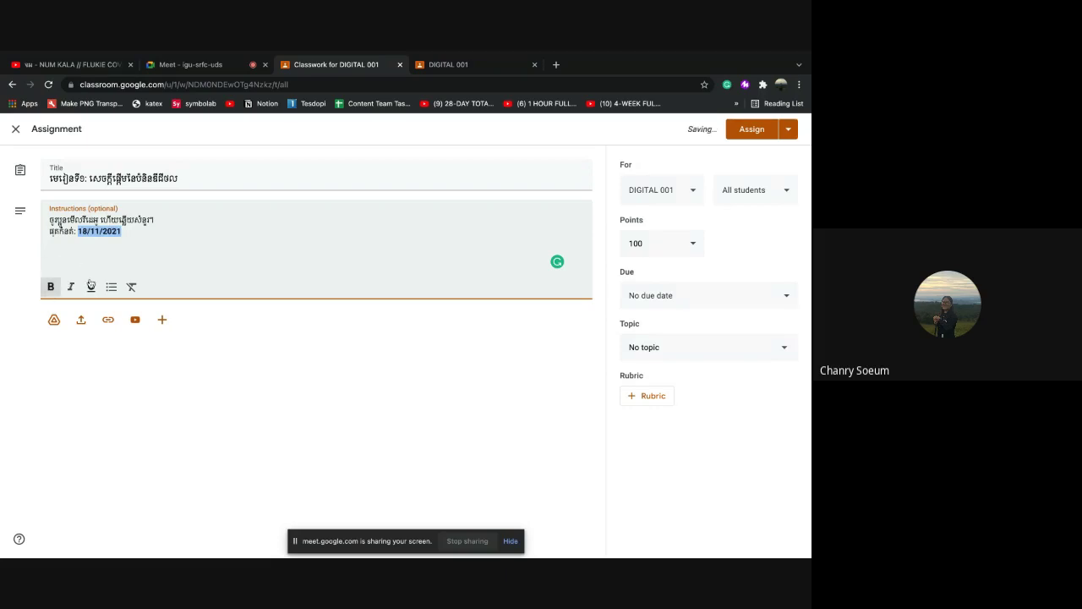
pyautogui.click(73, 288)
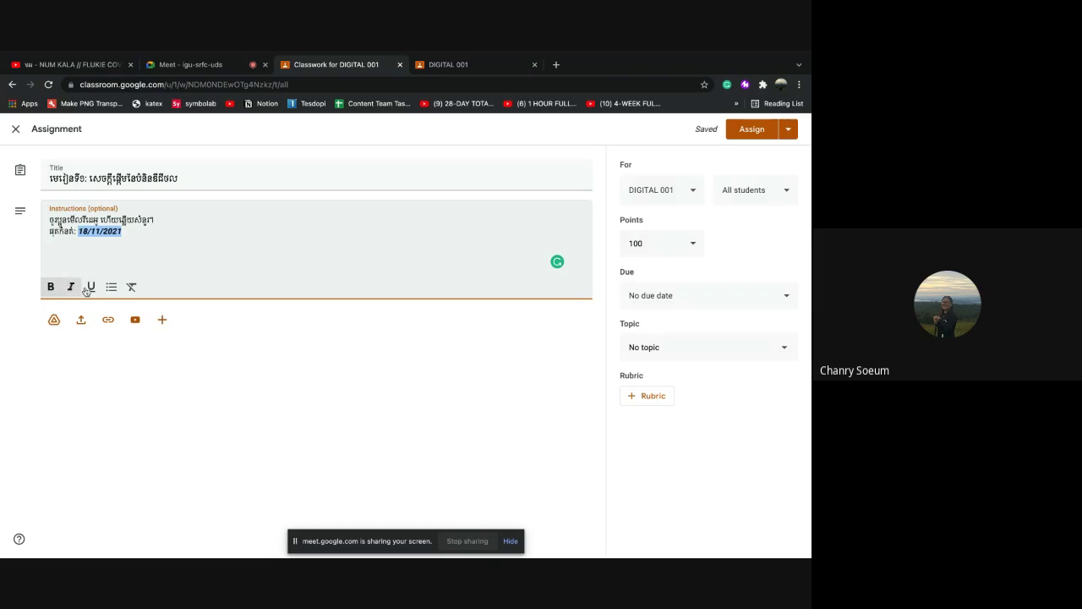
pyautogui.click(91, 287)
pyautogui.click(142, 259)
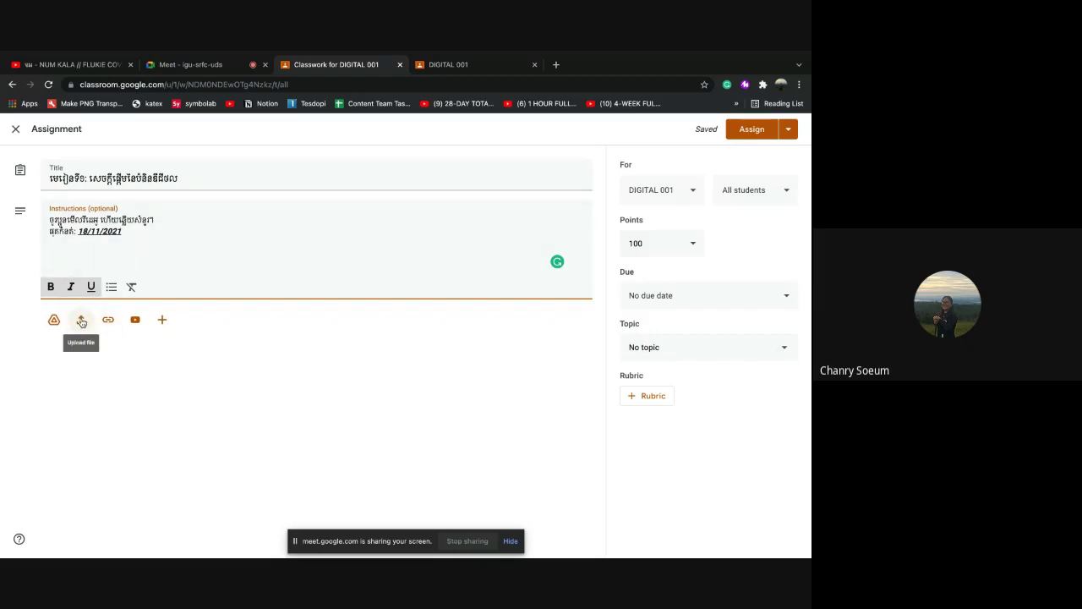
# Upload III_Digital Course Syllabus.pdf from the Downloads folder as an assignment attachment
pyautogui.click(81, 321)
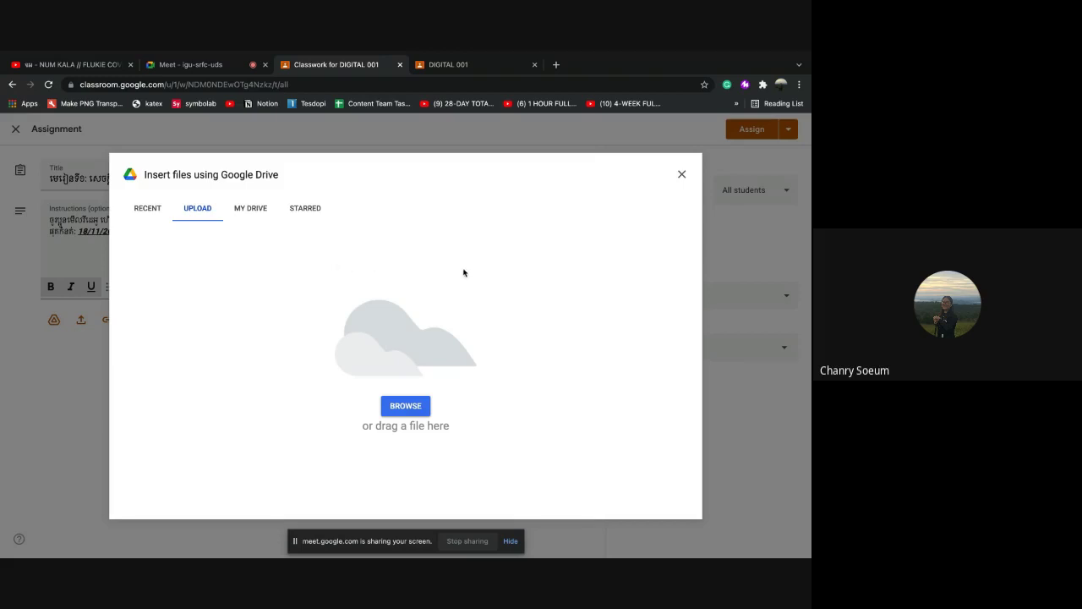
pyautogui.click(406, 408)
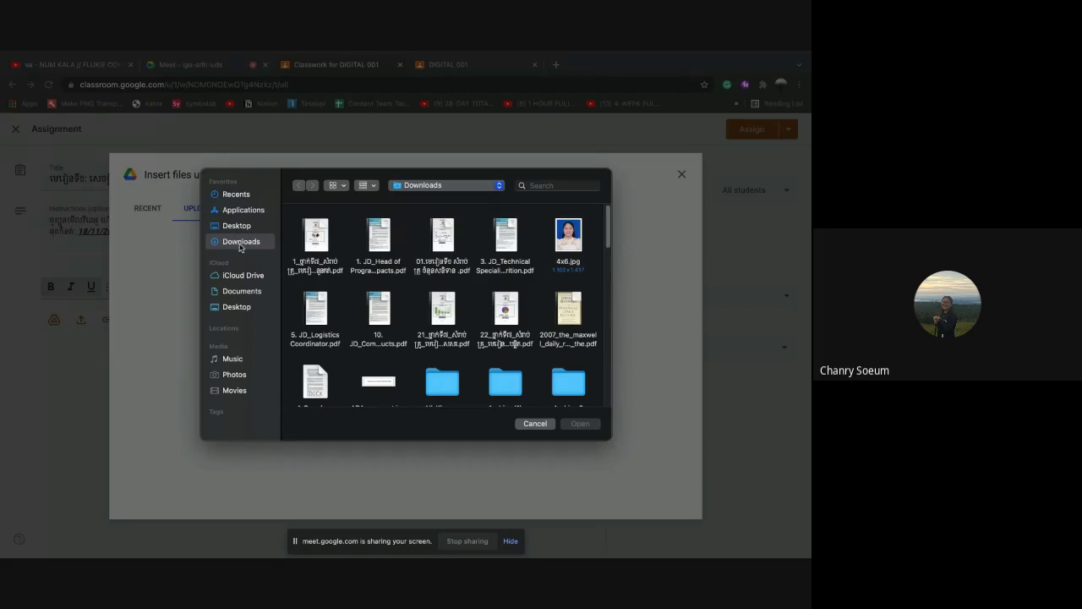
pyautogui.scroll(-2, 551, 353)
pyautogui.scroll(-1, 552, 353)
pyautogui.scroll(-2, 552, 354)
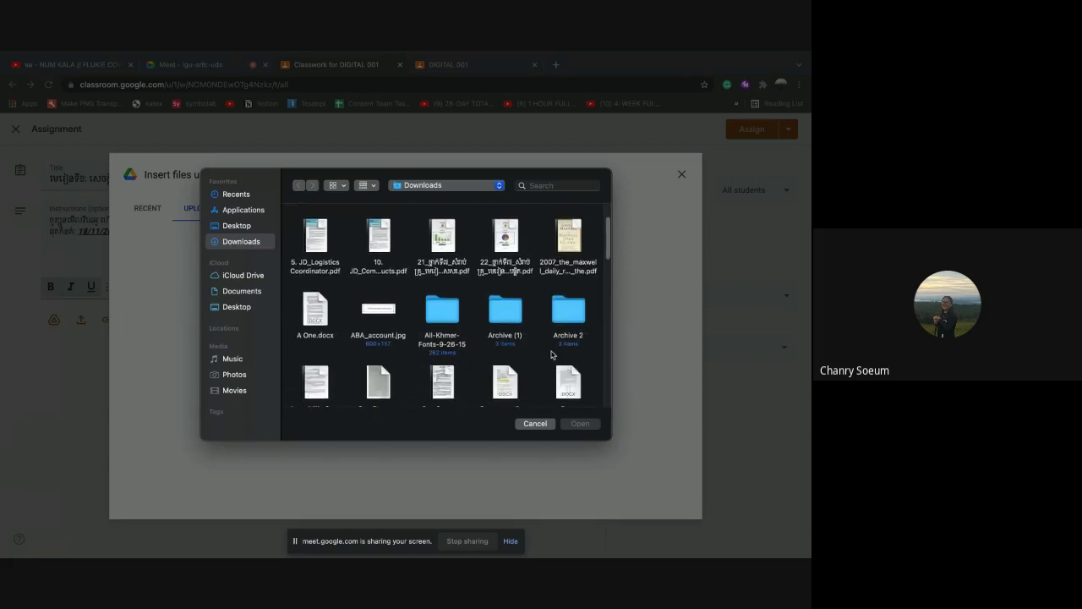
pyautogui.scroll(-1, 551, 353)
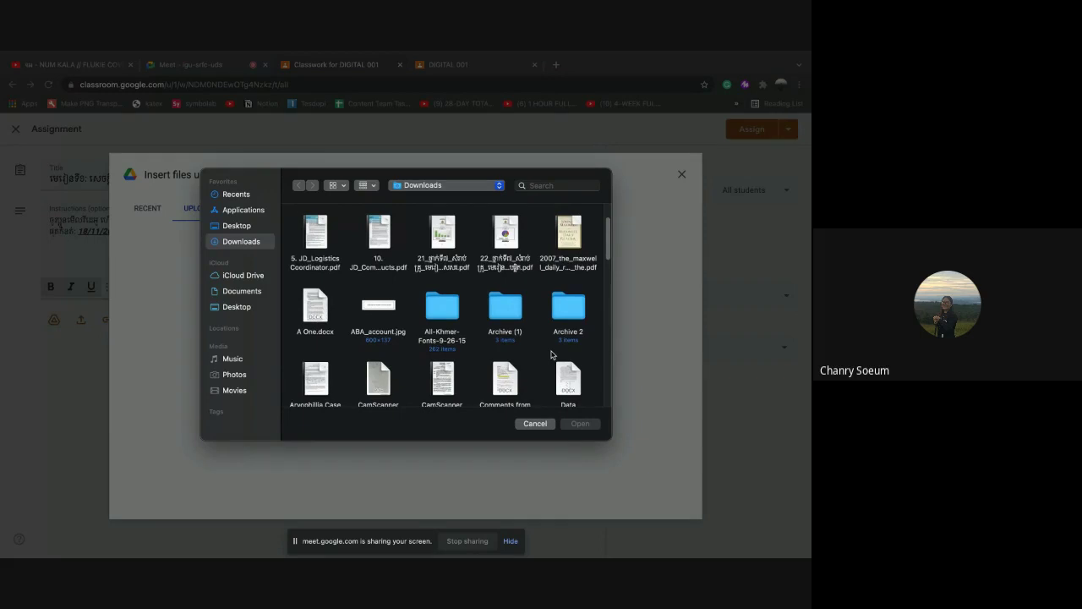
pyautogui.scroll(-10, 551, 353)
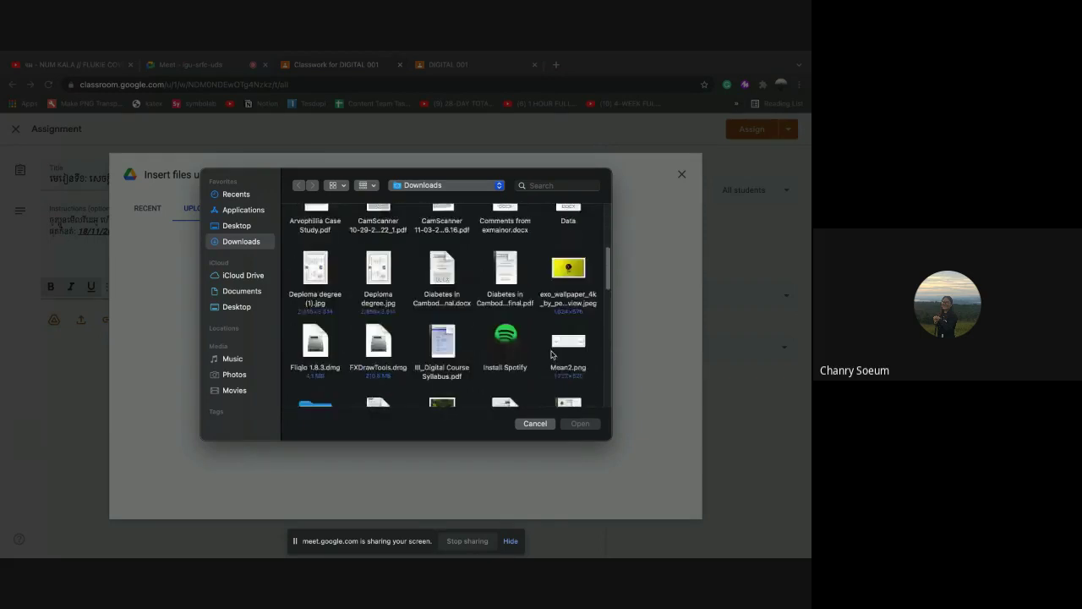
pyautogui.scroll(-1, 551, 354)
pyautogui.moveTo(438, 310)
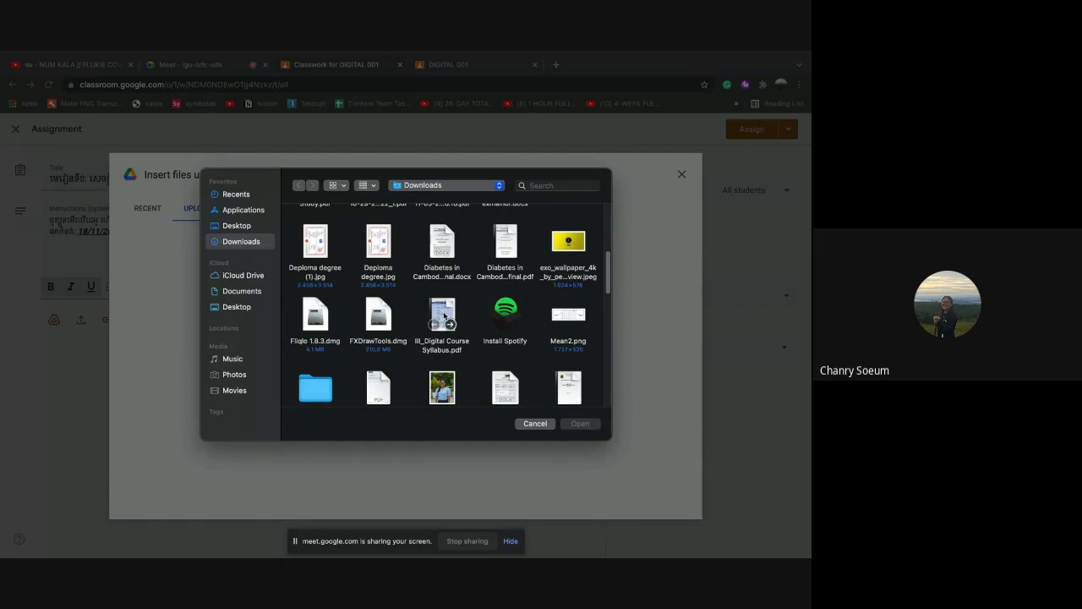
pyautogui.click(444, 317)
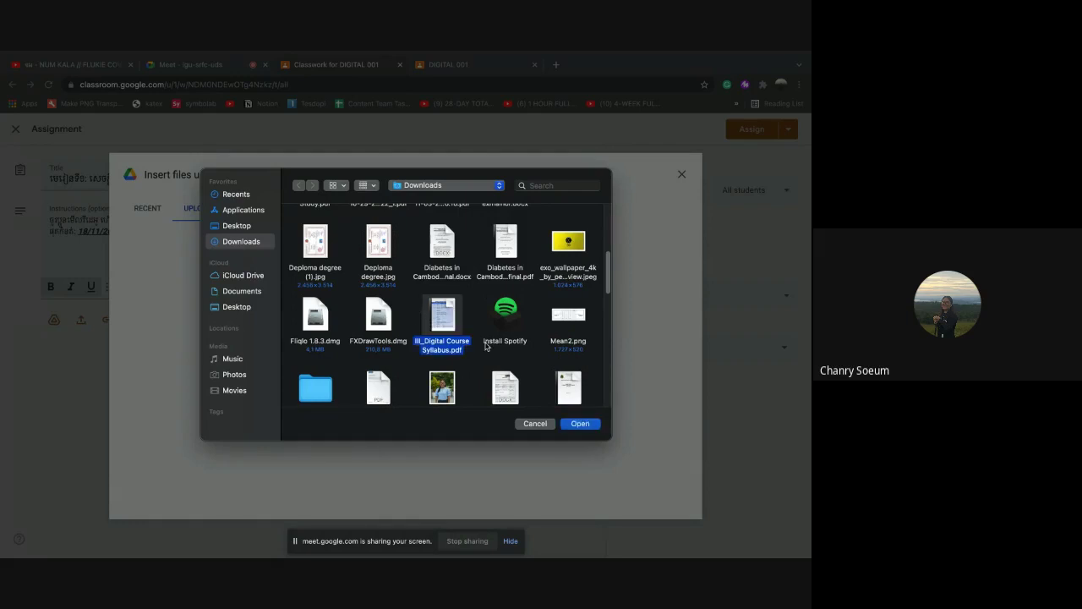
pyautogui.click(580, 424)
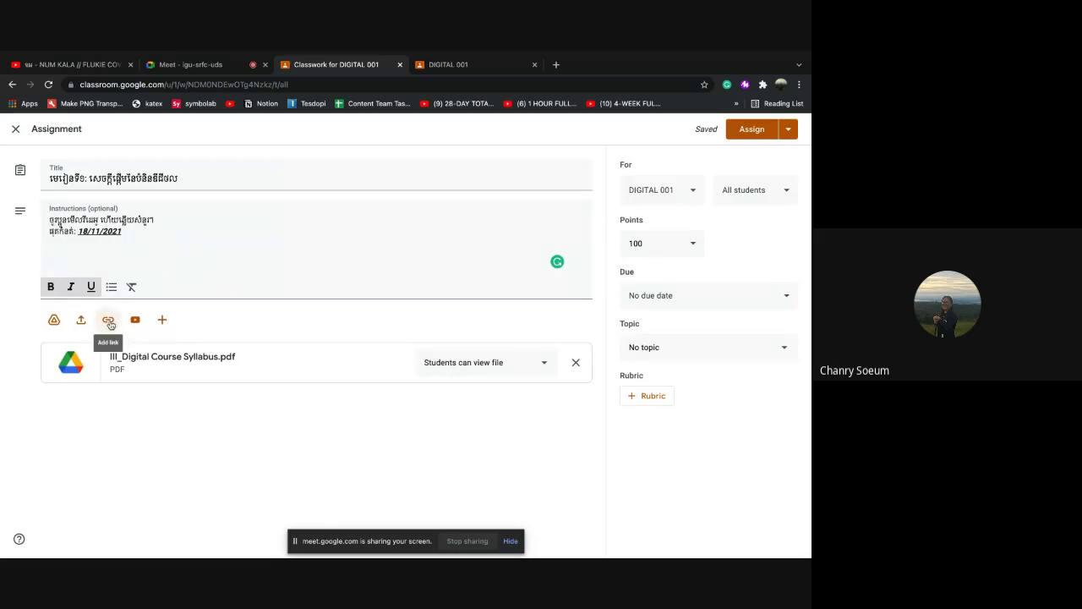
# Open YouTube in a new browser tab and start a search
pyautogui.click(556, 64)
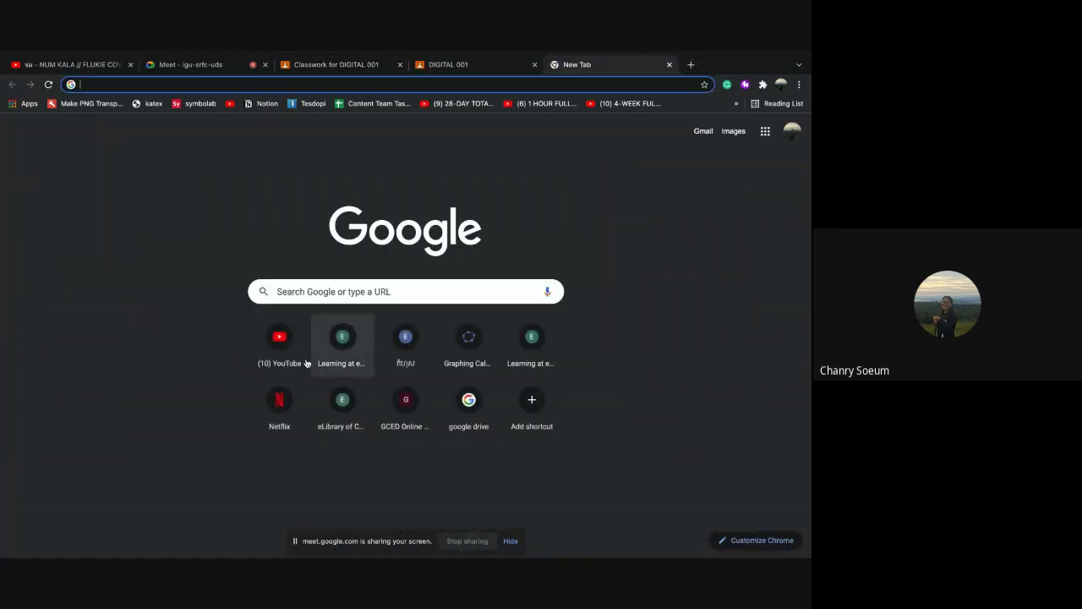
pyautogui.click(269, 356)
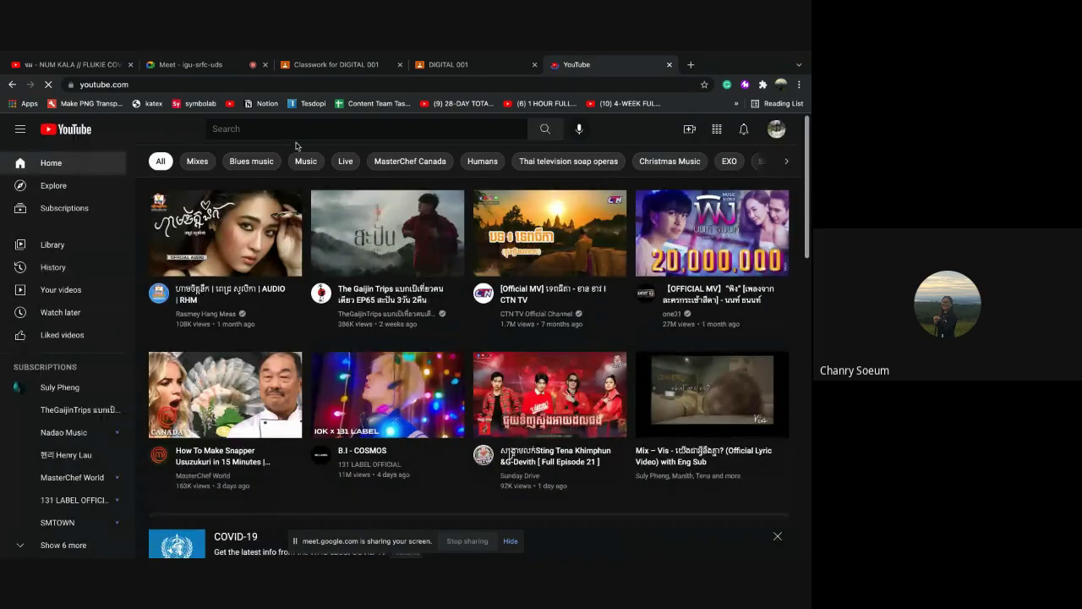
pyautogui.click(269, 129)
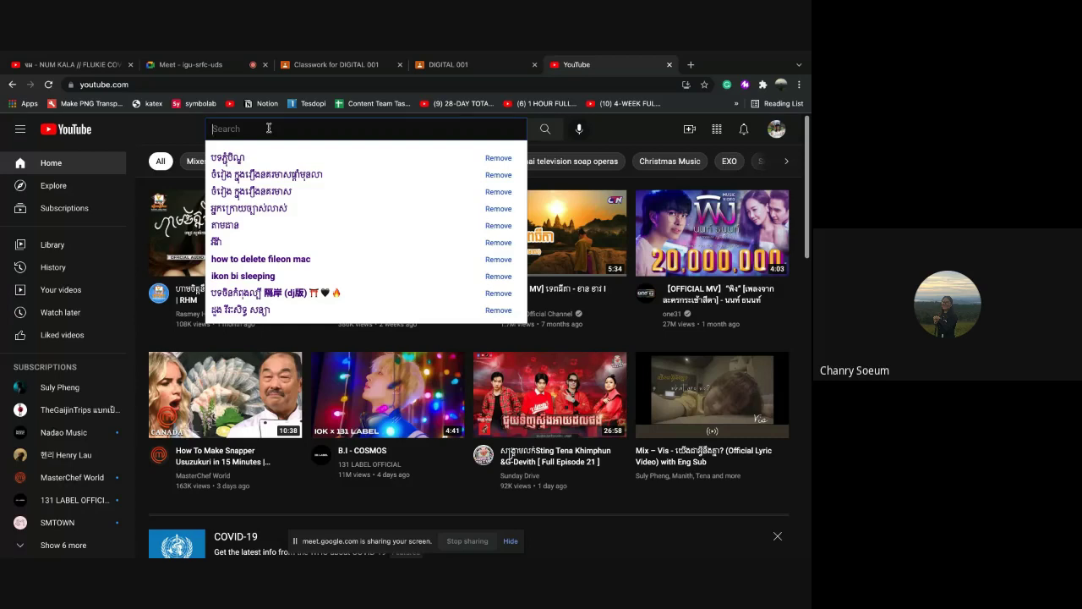
# Search YouTube for 'អ្វីជា digital'
pyautogui.write('s')
pyautogui.press('BackSpace')
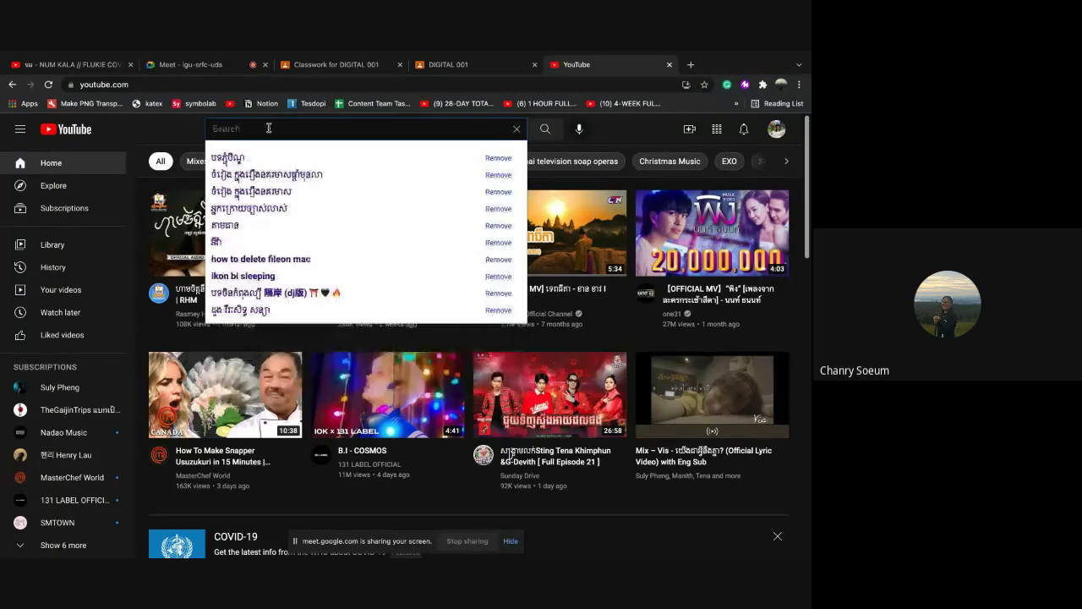
pyautogui.write('DIGI')
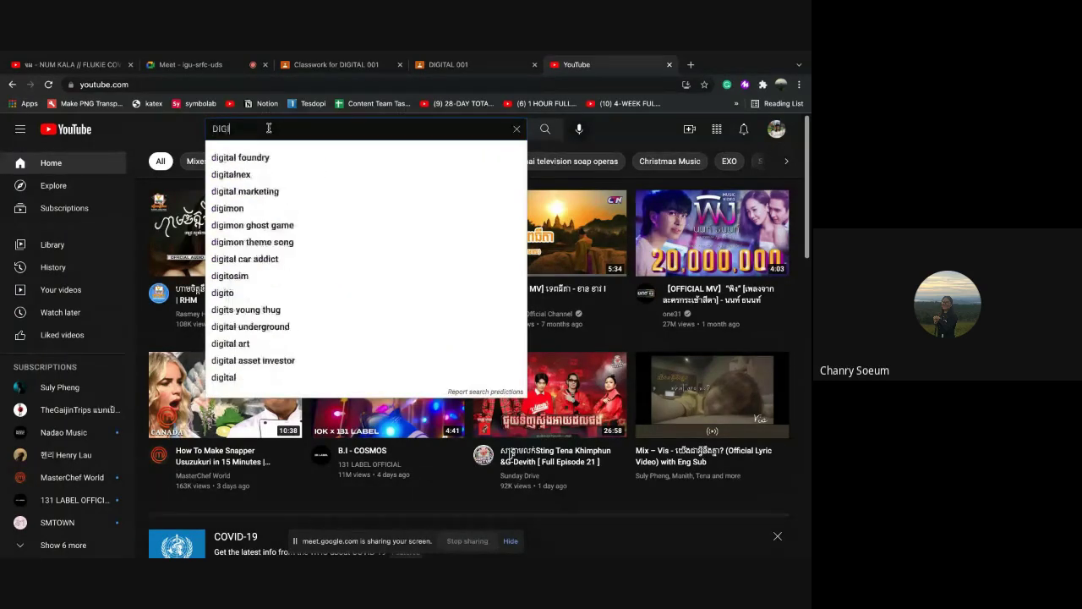
pyautogui.write('TAL')
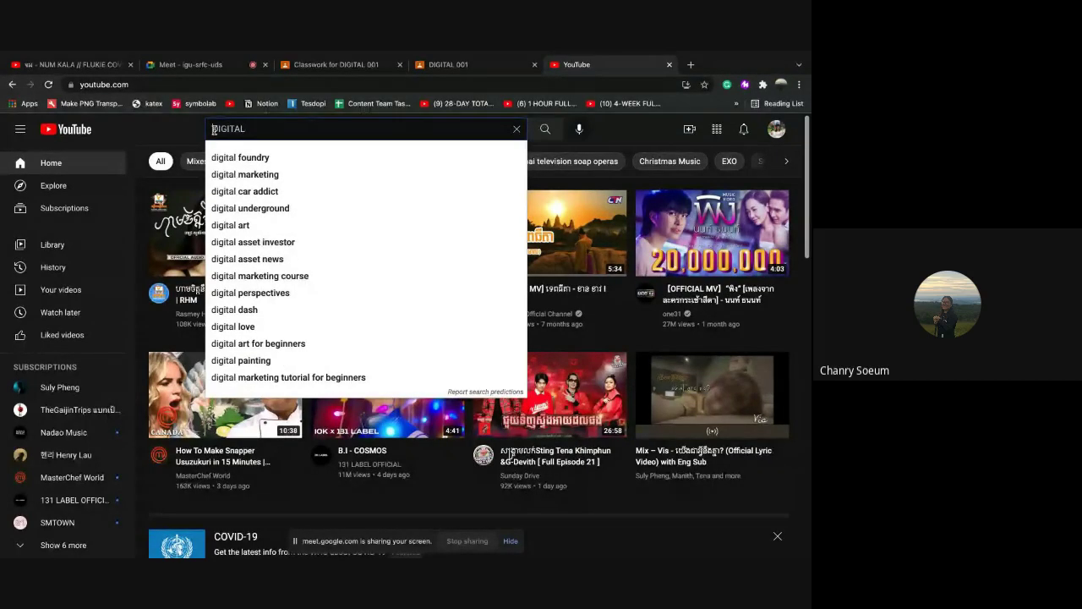
pyautogui.moveTo(213, 129); pyautogui.dragTo(247, 129)
pyautogui.write('j')
pyautogui.press('BackSpace')
pyautogui.write('g')
pyautogui.press('BackSpace')
pyautogui.write('អ្វី')
pyautogui.write('ជា')
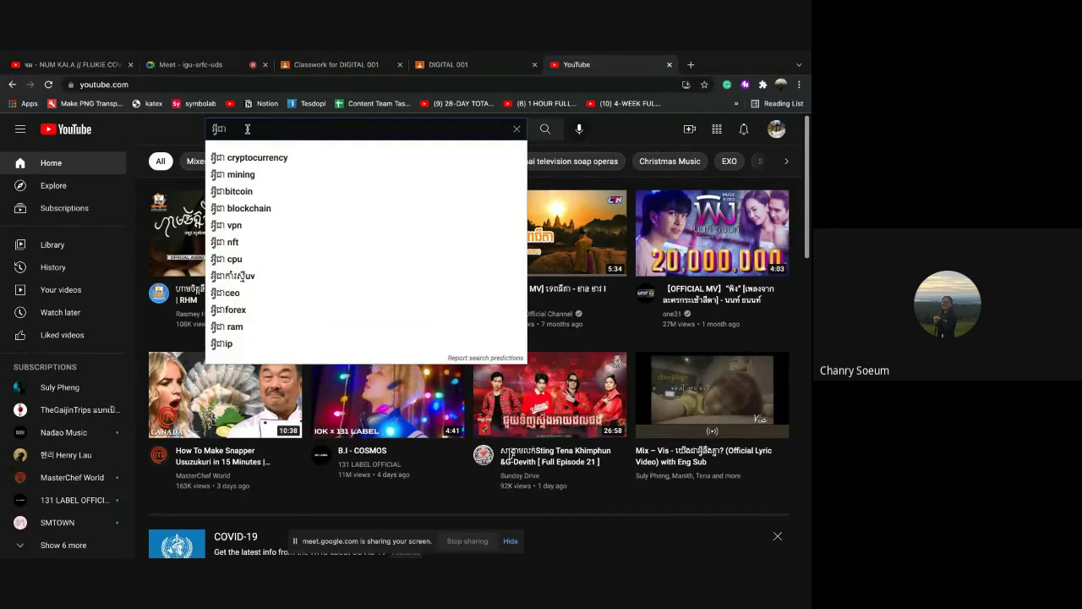
pyautogui.write(' ន')
pyautogui.press('BackSpace')
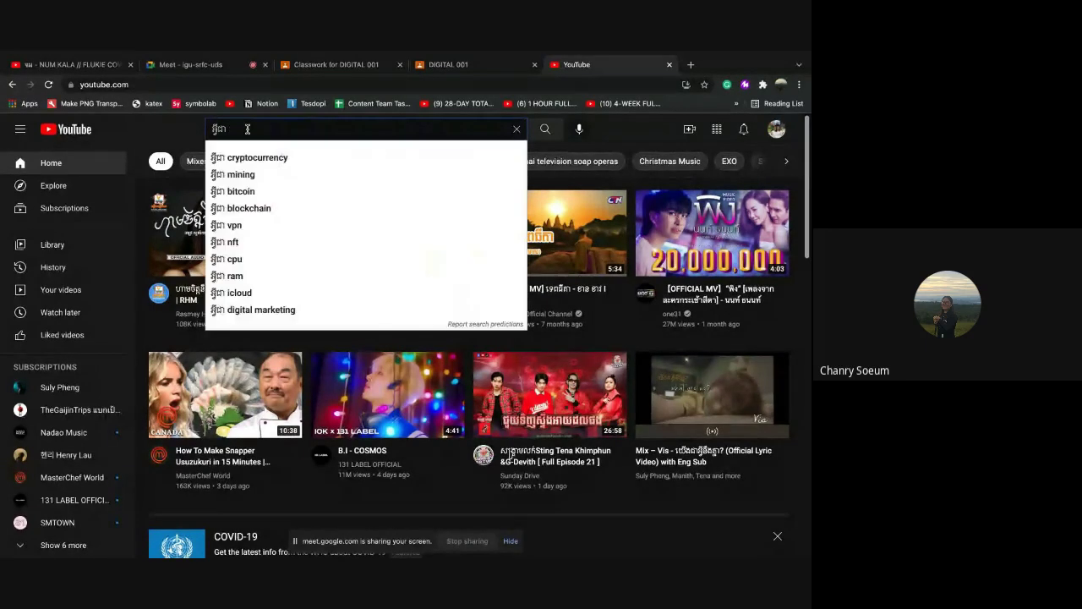
pyautogui.write('d')
pyautogui.write('igital')
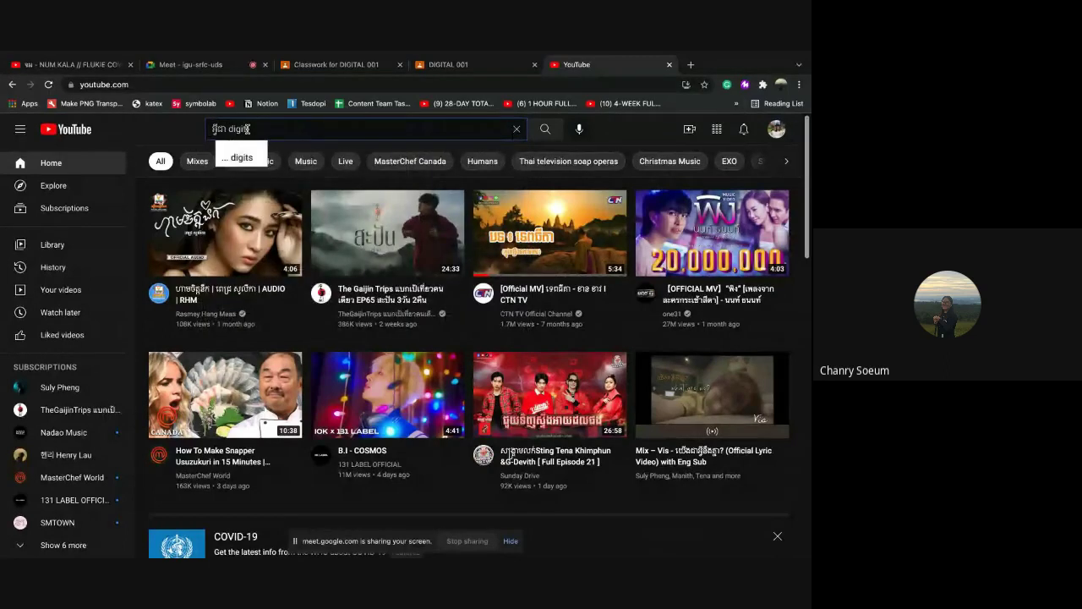
pyautogui.press('Return')
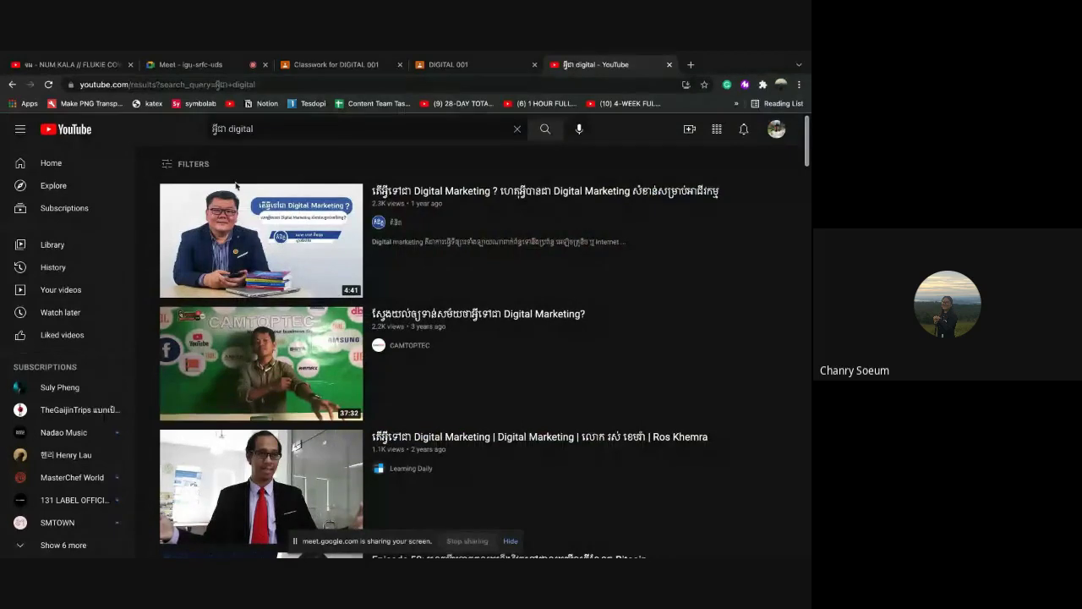
pyautogui.moveTo(484, 255)
pyautogui.moveTo(421, 307)
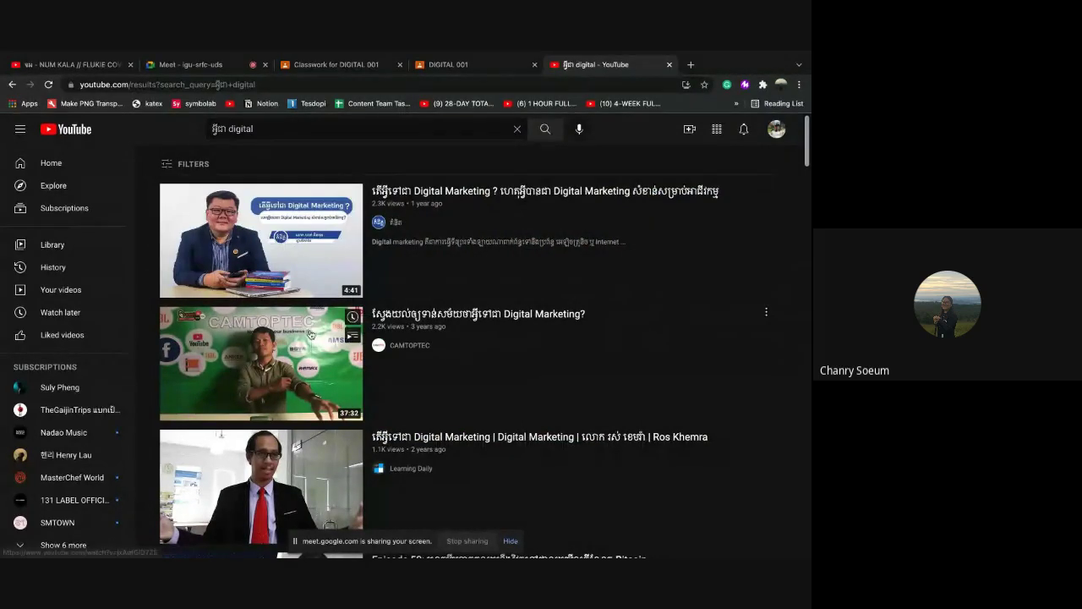
pyautogui.moveTo(465, 208)
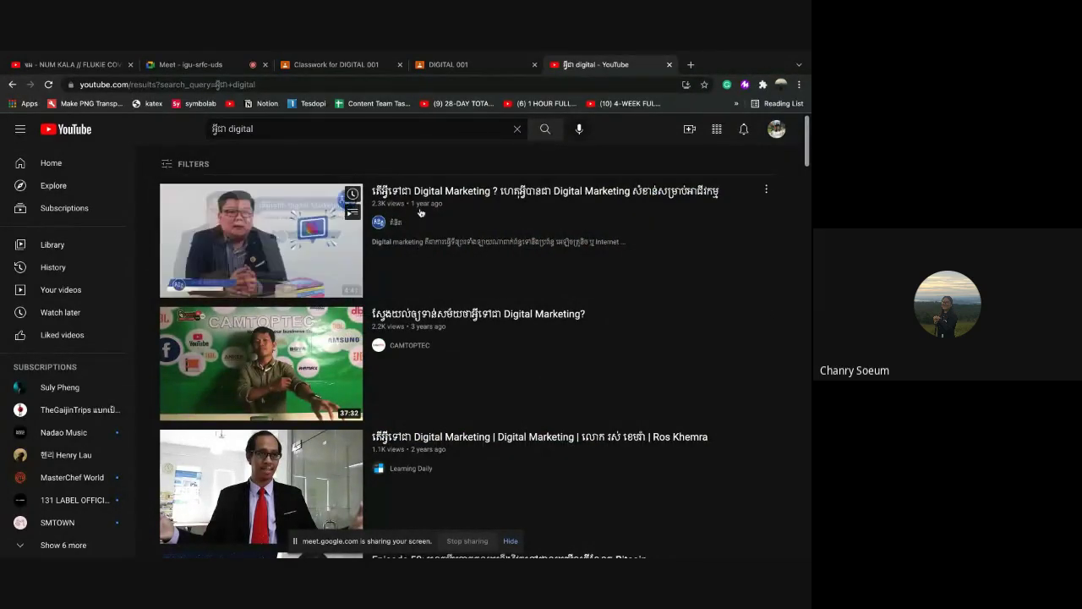
# Open and pause the first Digital Marketing result, copy its URL, then return to DIGITAL 001
pyautogui.click(259, 251)
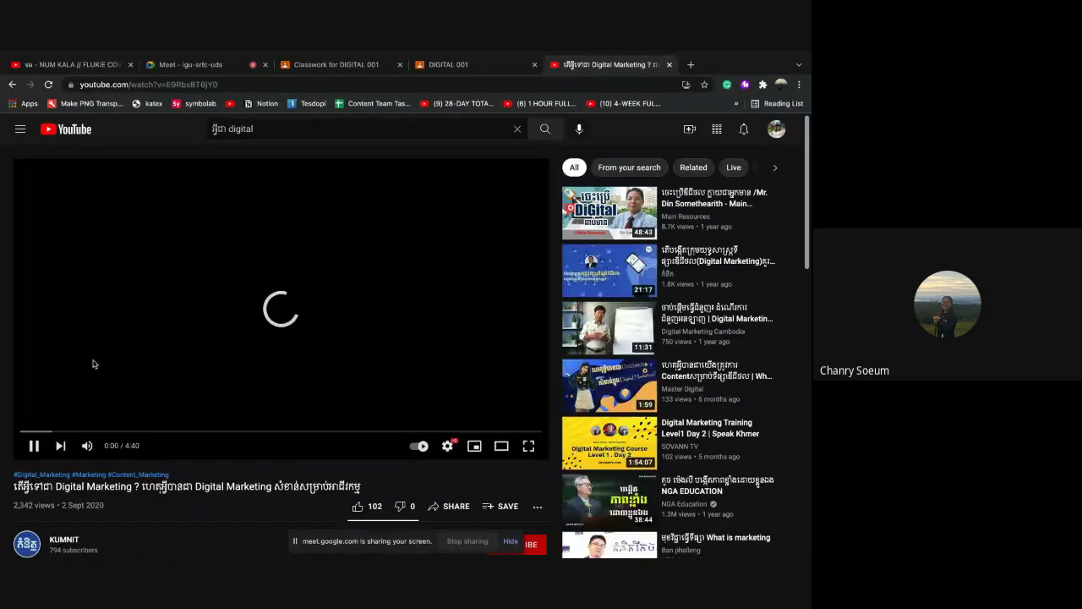
pyautogui.click(35, 446)
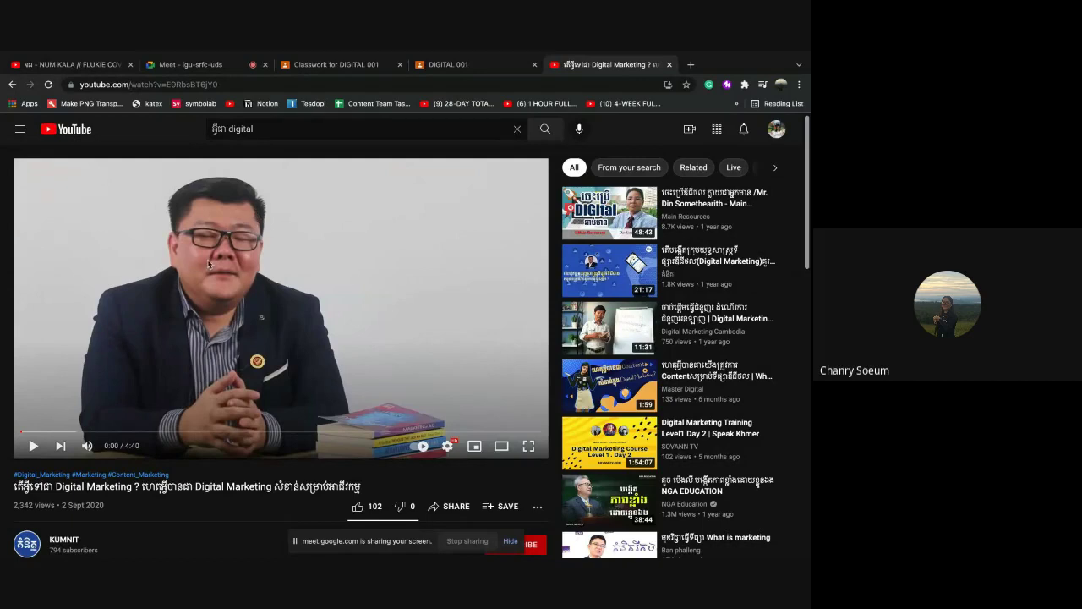
pyautogui.click(230, 84)
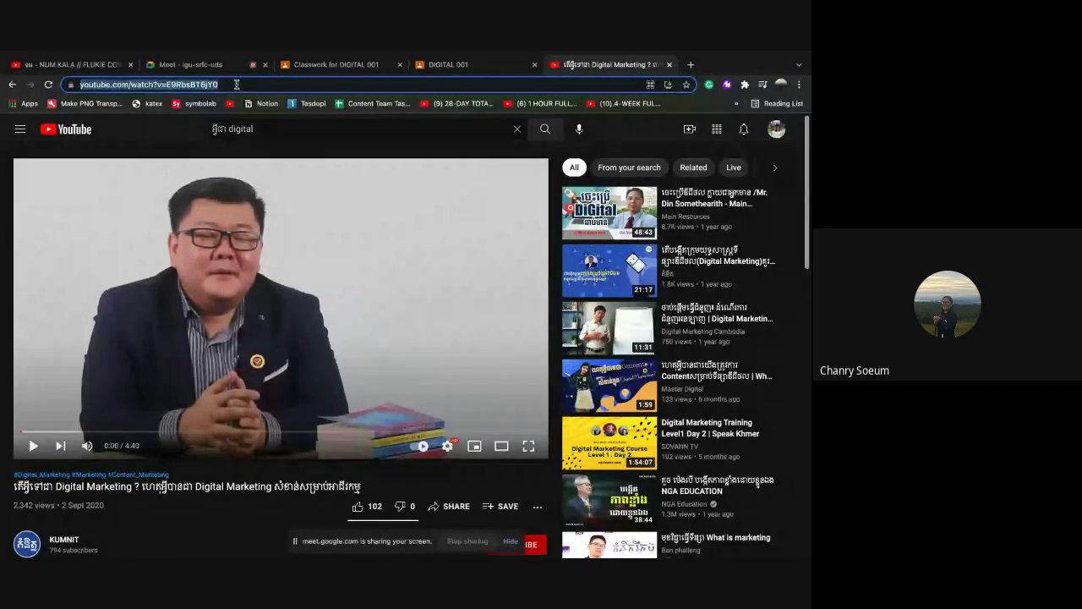
pyautogui.rightClick(237, 85)
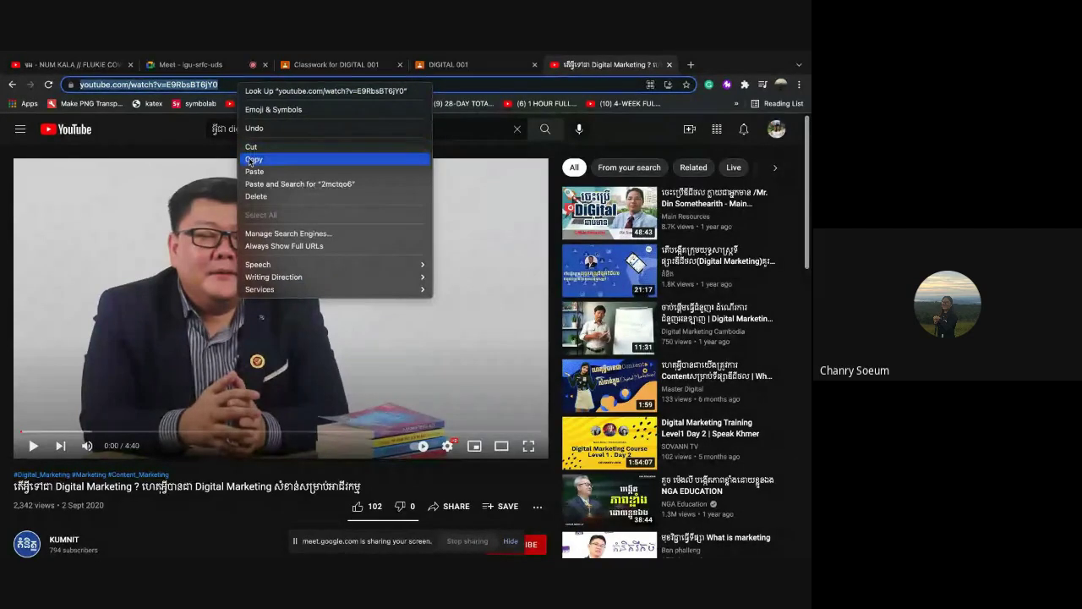
pyautogui.click(252, 160)
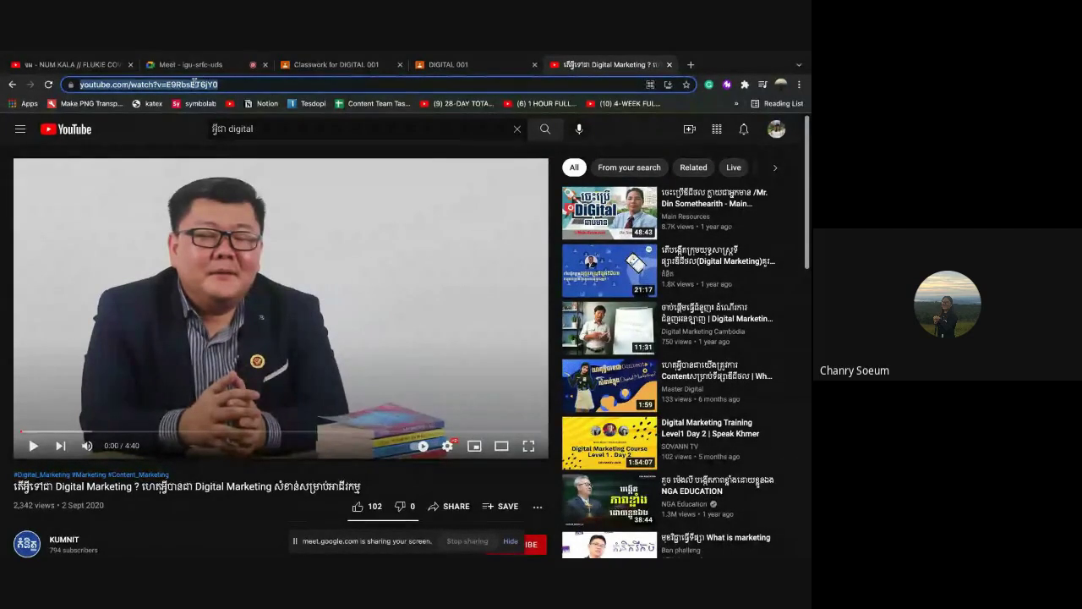
pyautogui.click(446, 65)
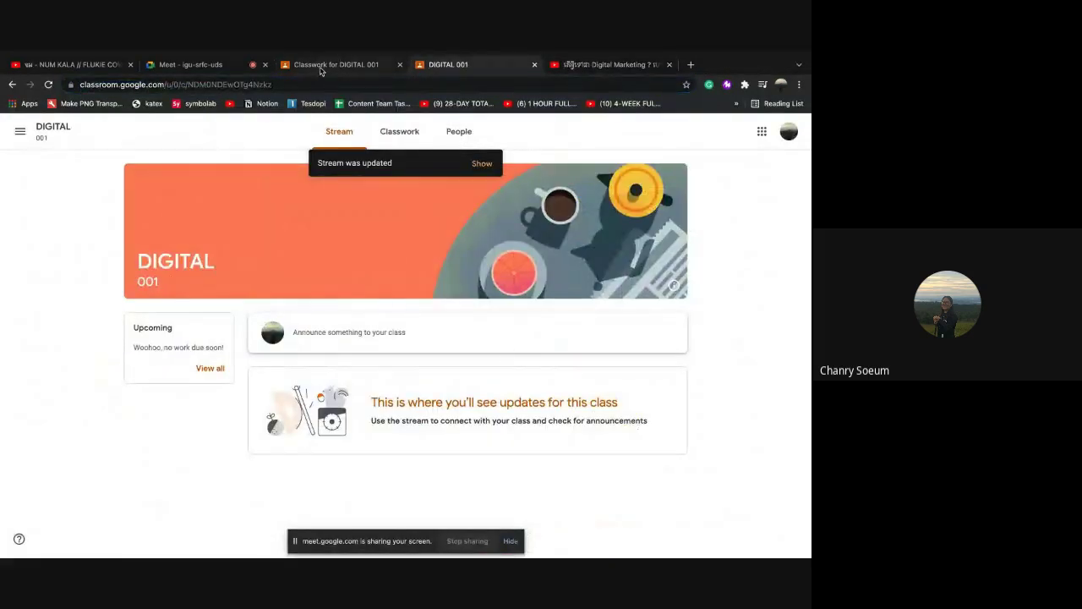
# Attach the copied Digital Marketing YouTube video URL to the assignment as a link
pyautogui.click(321, 68)
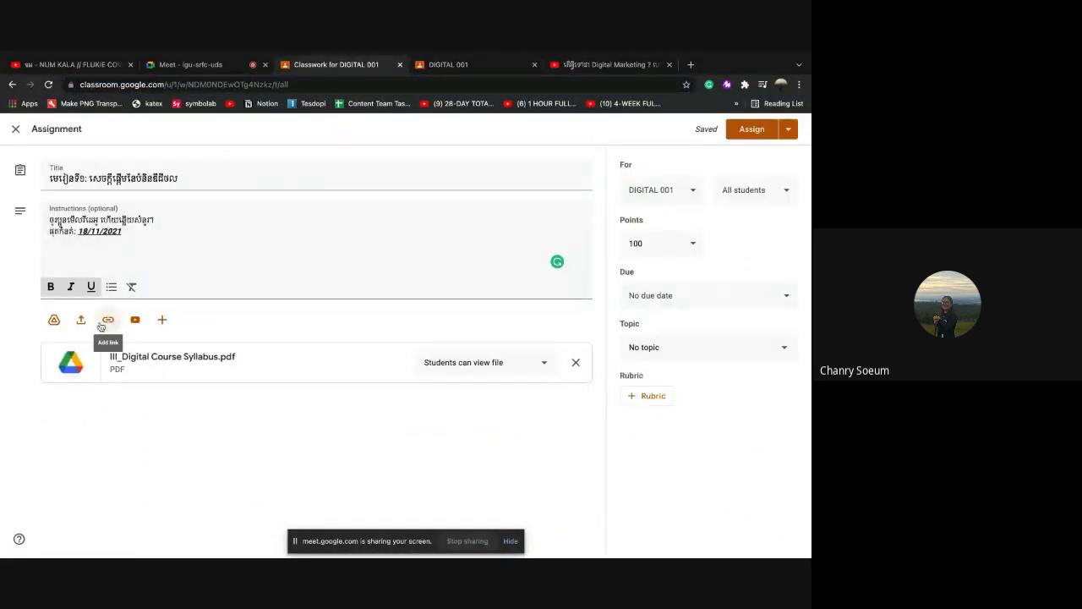
pyautogui.click(107, 322)
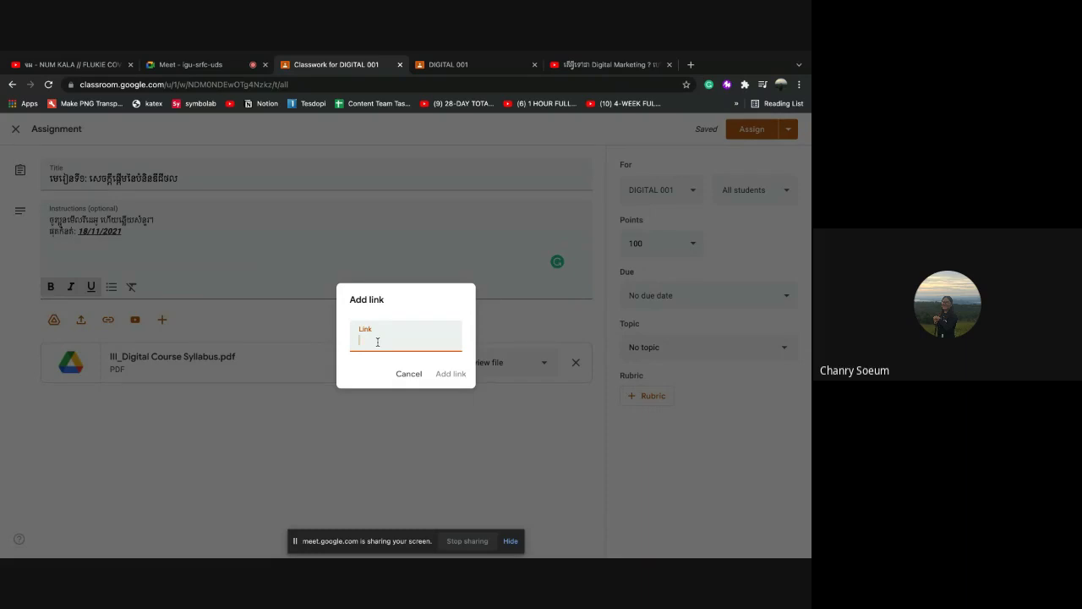
pyautogui.rightClick(378, 342)
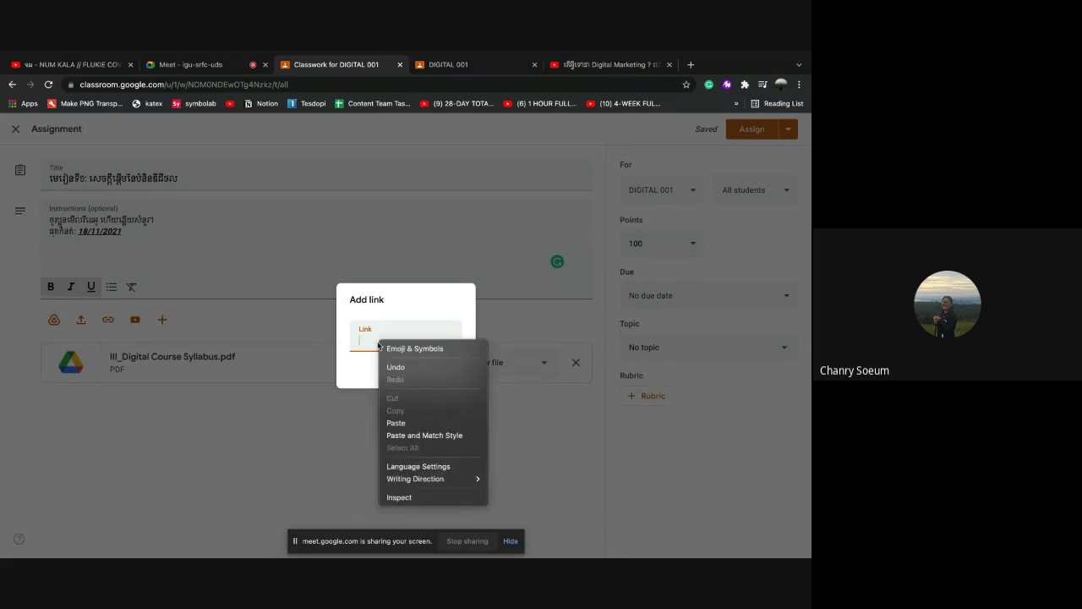
pyautogui.click(401, 424)
pyautogui.click(447, 377)
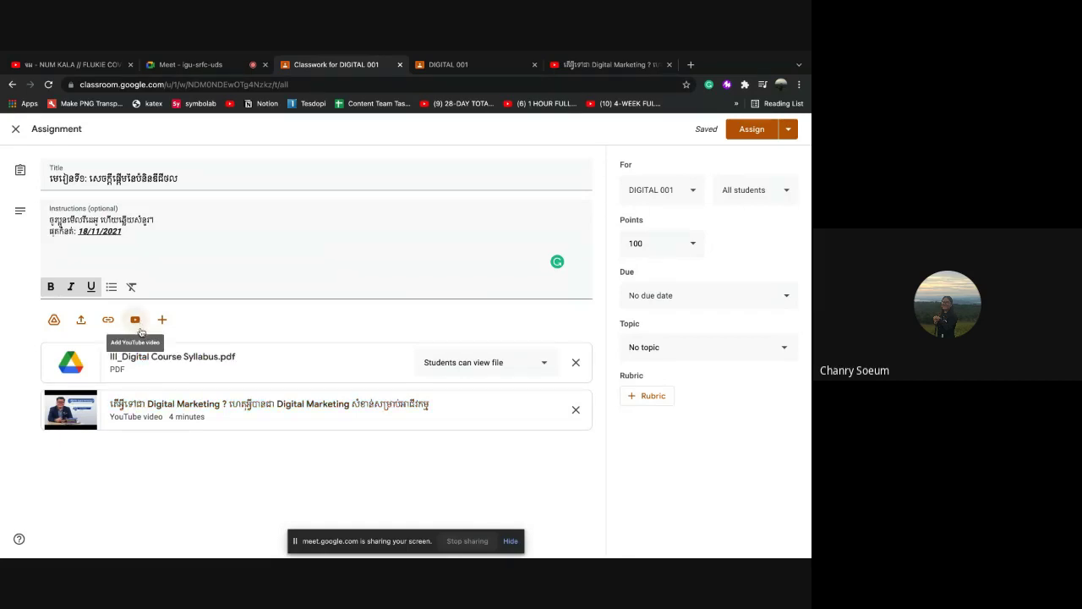
pyautogui.click(136, 321)
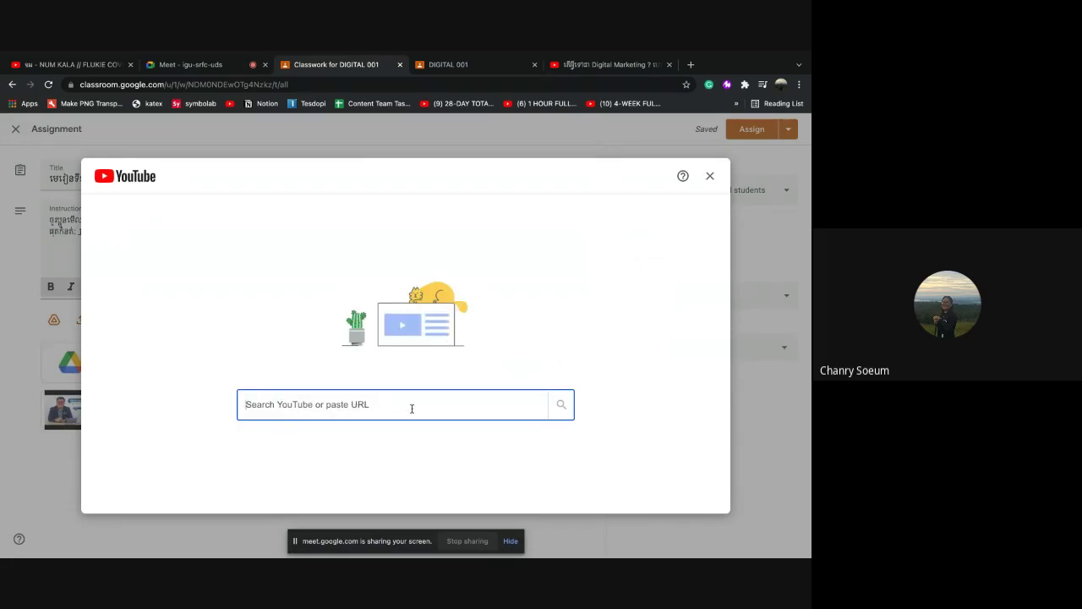
# Close the YouTube video search dialog
pyautogui.click(709, 176)
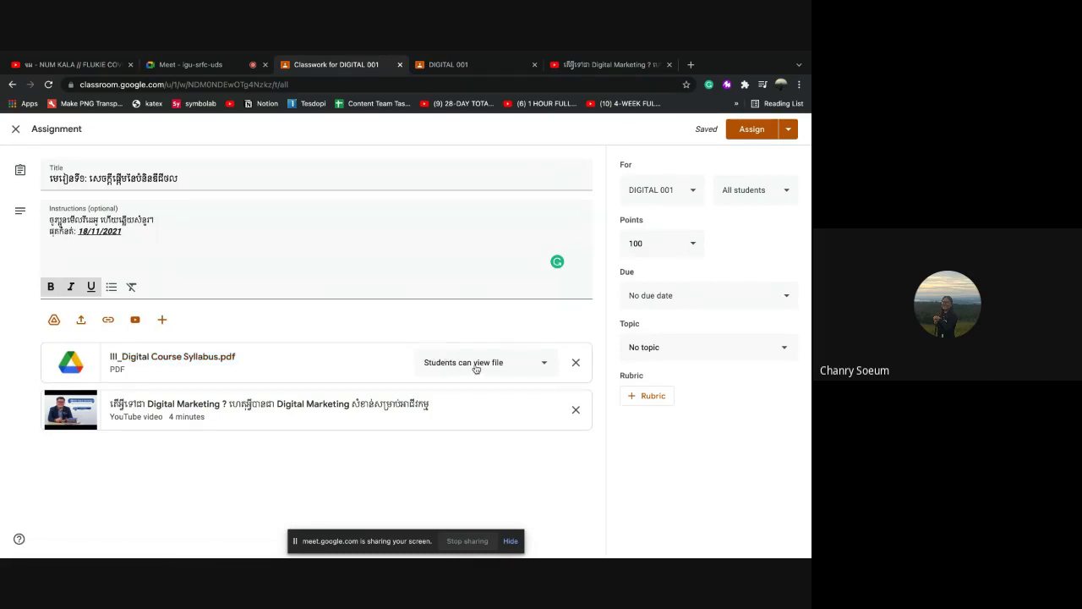
# Set the syllabus PDF attachment to make a copy for each student
pyautogui.click(545, 363)
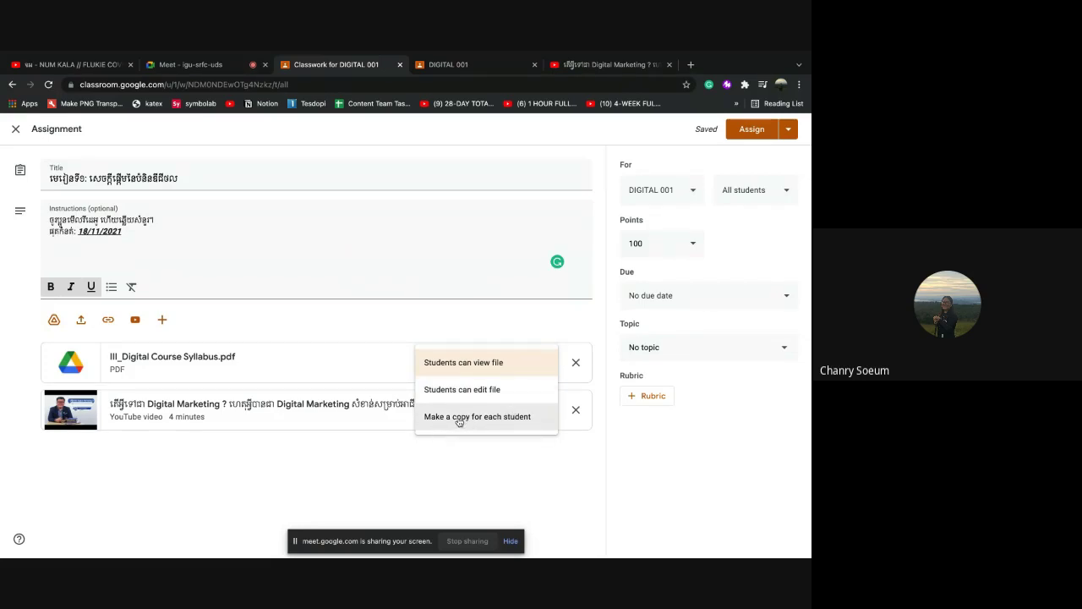
pyautogui.click(501, 417)
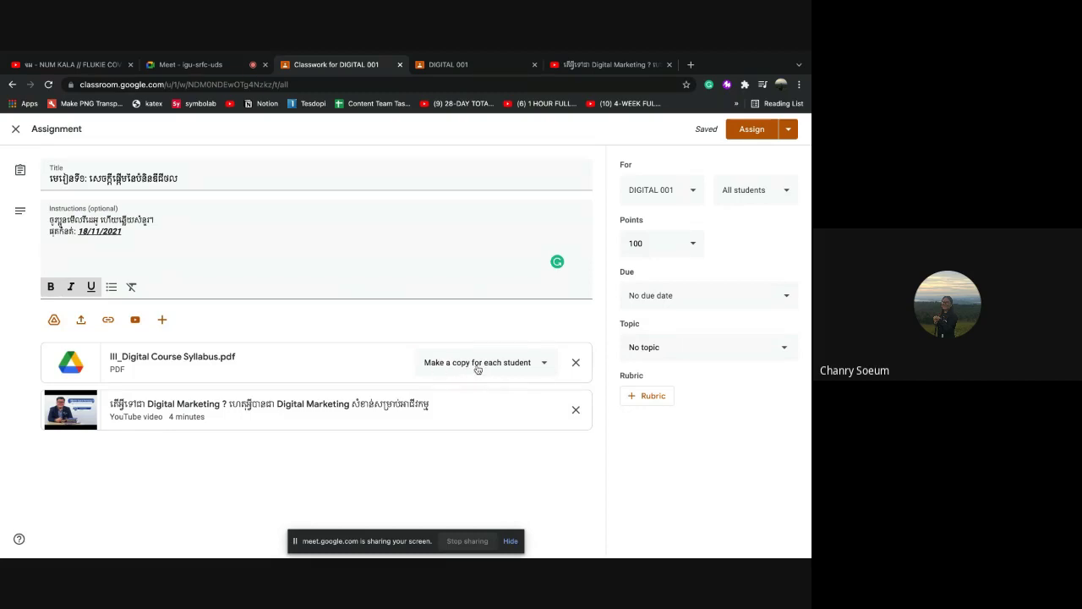
pyautogui.click(536, 364)
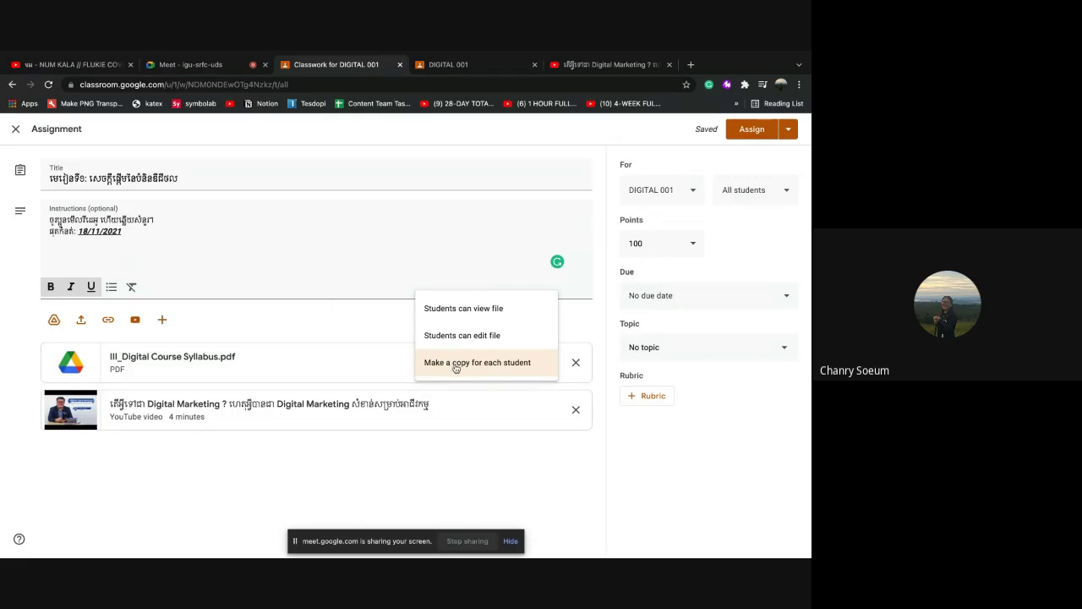
pyautogui.click(456, 364)
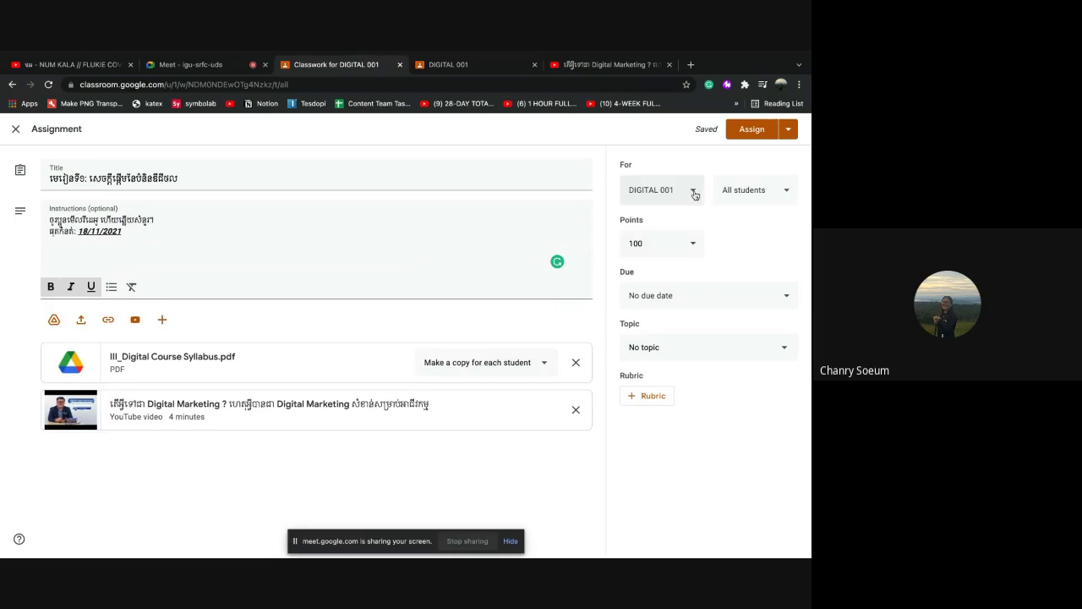
pyautogui.click(694, 195)
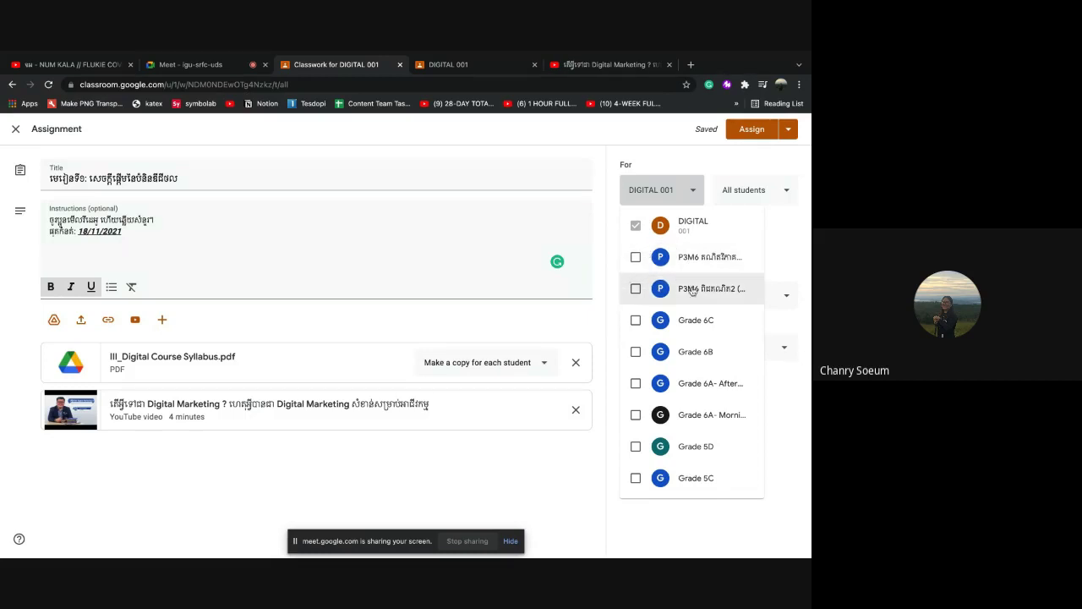
pyautogui.click(636, 479)
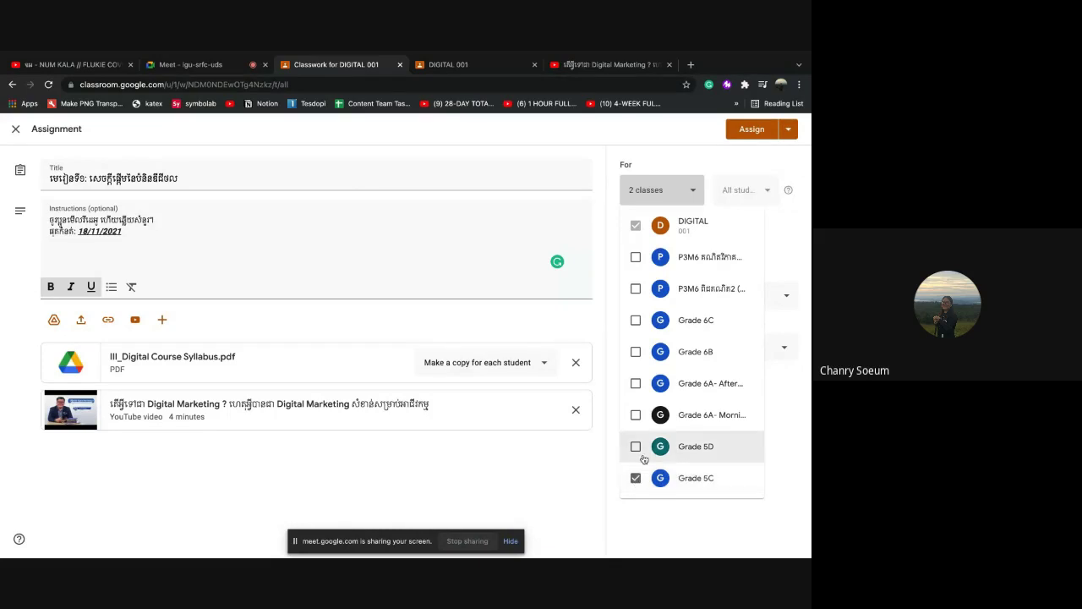
pyautogui.click(636, 384)
pyautogui.click(636, 383)
pyautogui.click(636, 415)
pyautogui.click(636, 447)
pyautogui.click(637, 478)
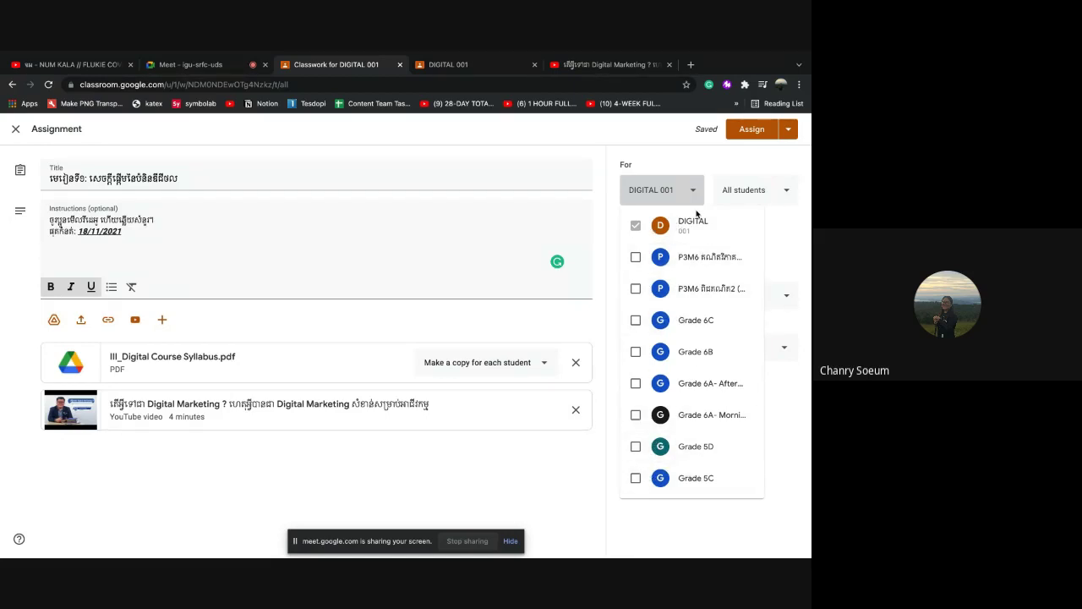
pyautogui.click(691, 189)
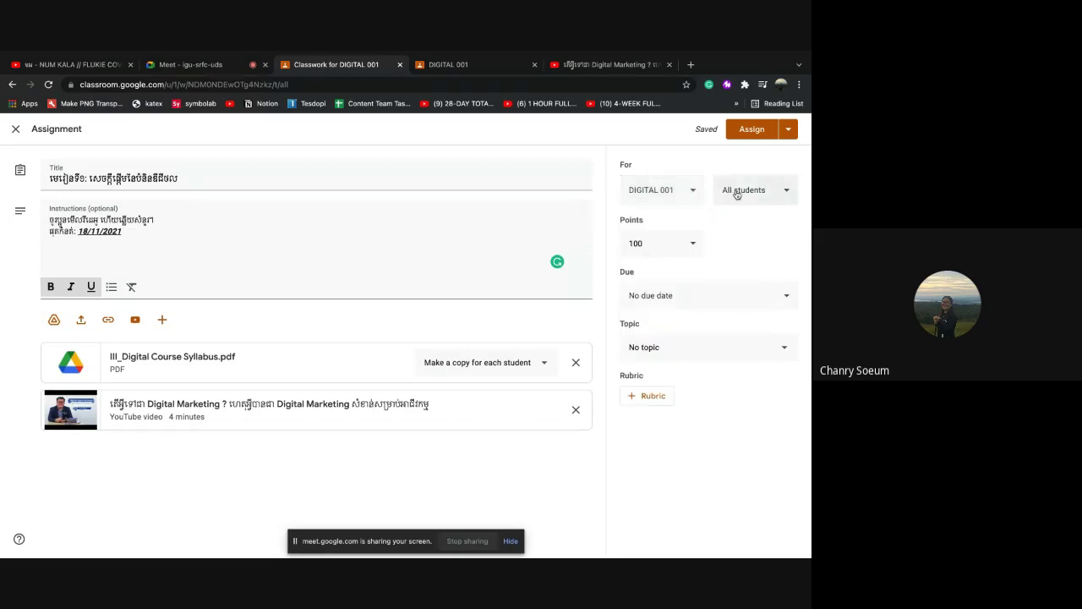
pyautogui.click(784, 194)
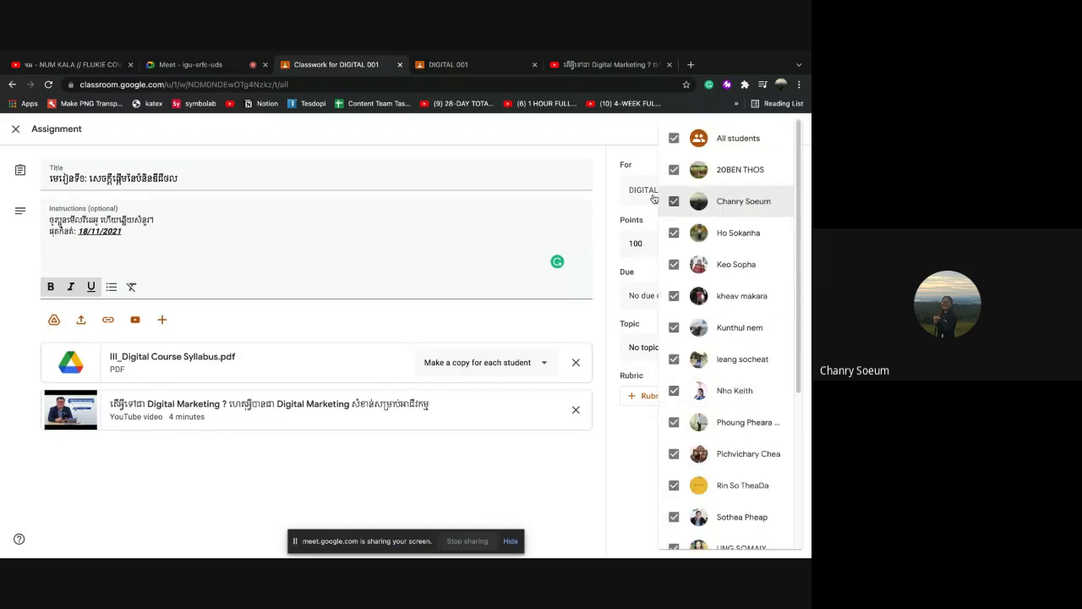
pyautogui.click(676, 145)
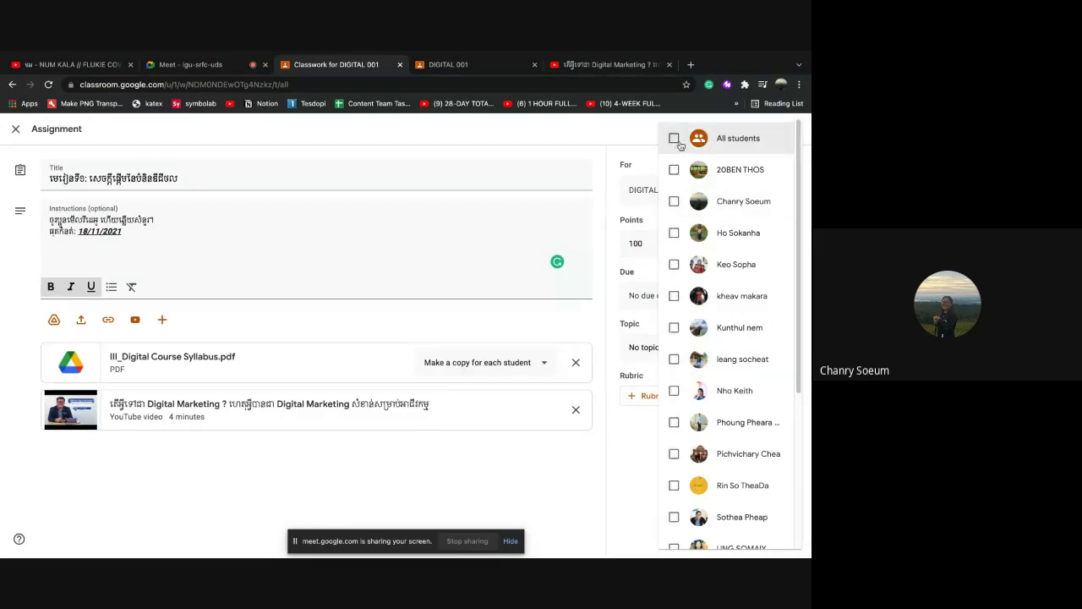
pyautogui.click(674, 392)
pyautogui.click(674, 358)
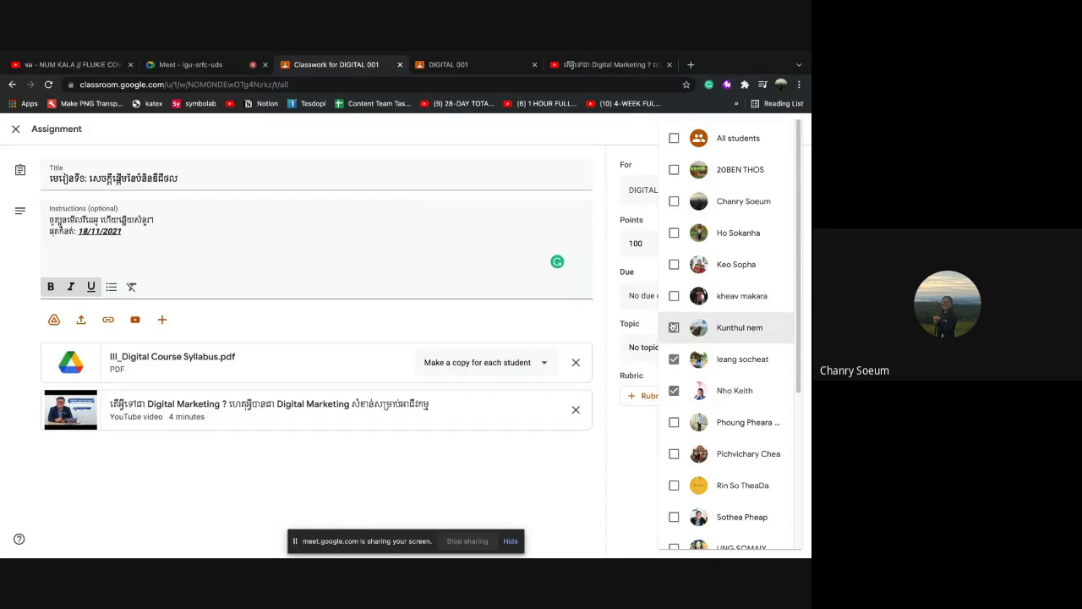
pyautogui.scroll(-3, 753, 376)
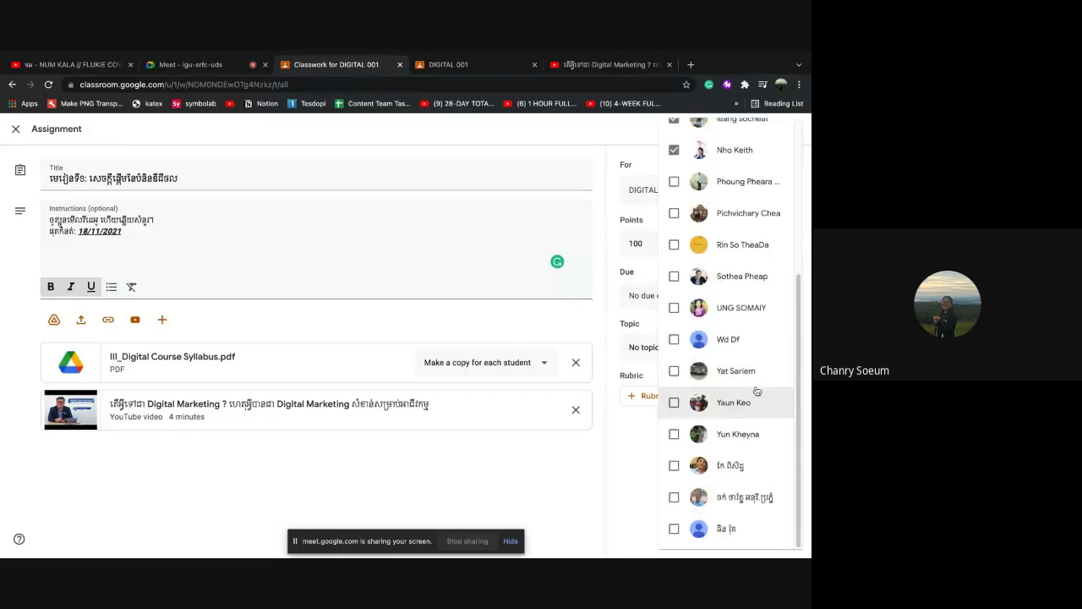
pyautogui.scroll(3, 765, 293)
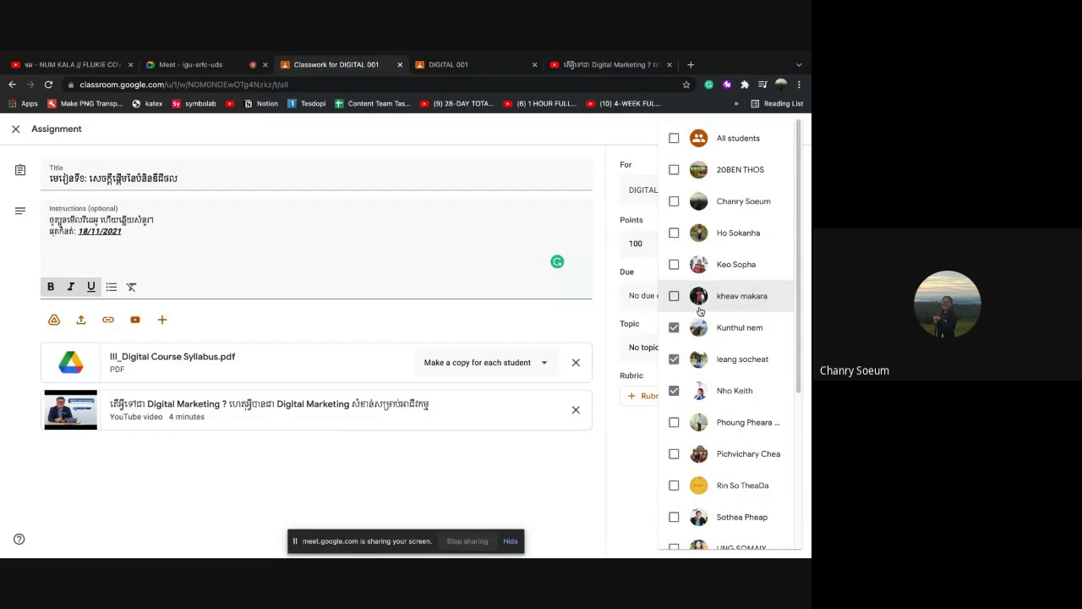
pyautogui.click(674, 138)
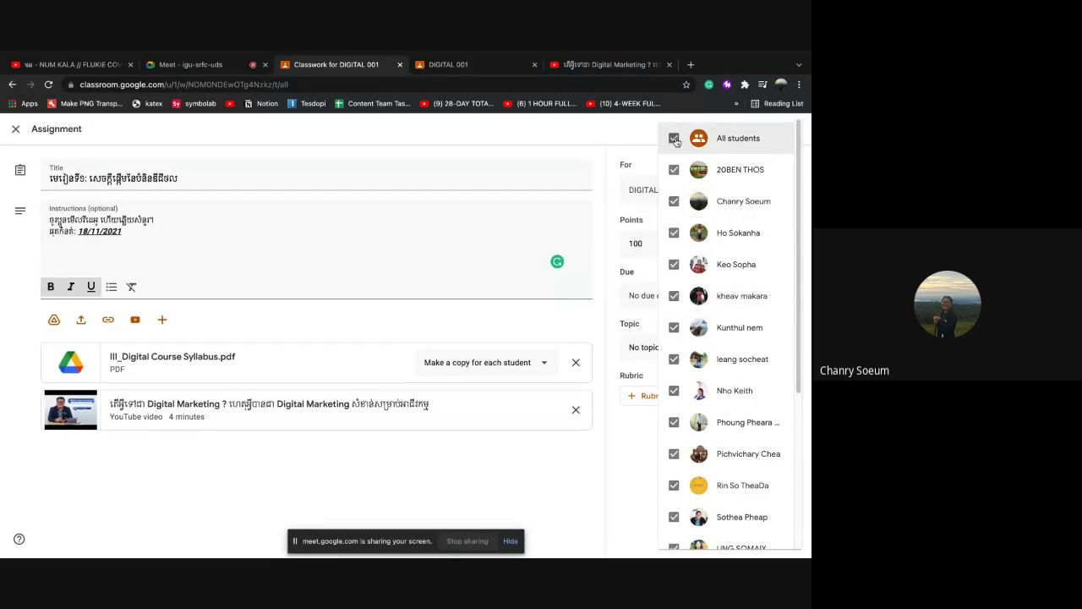
pyautogui.scroll(-1, 774, 421)
pyautogui.scroll(-3, 761, 414)
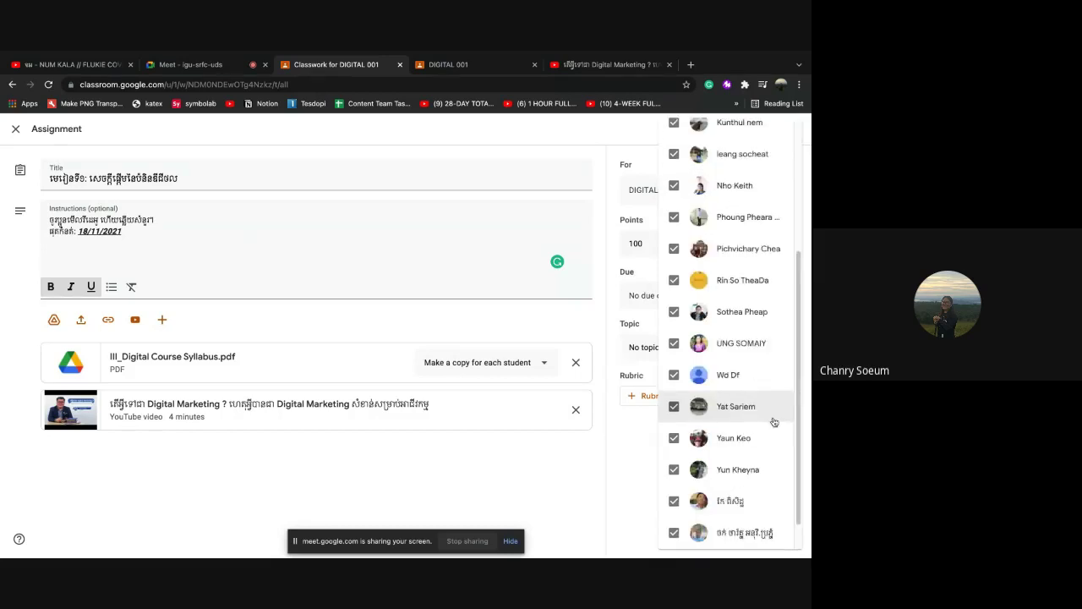
pyautogui.scroll(5, 749, 408)
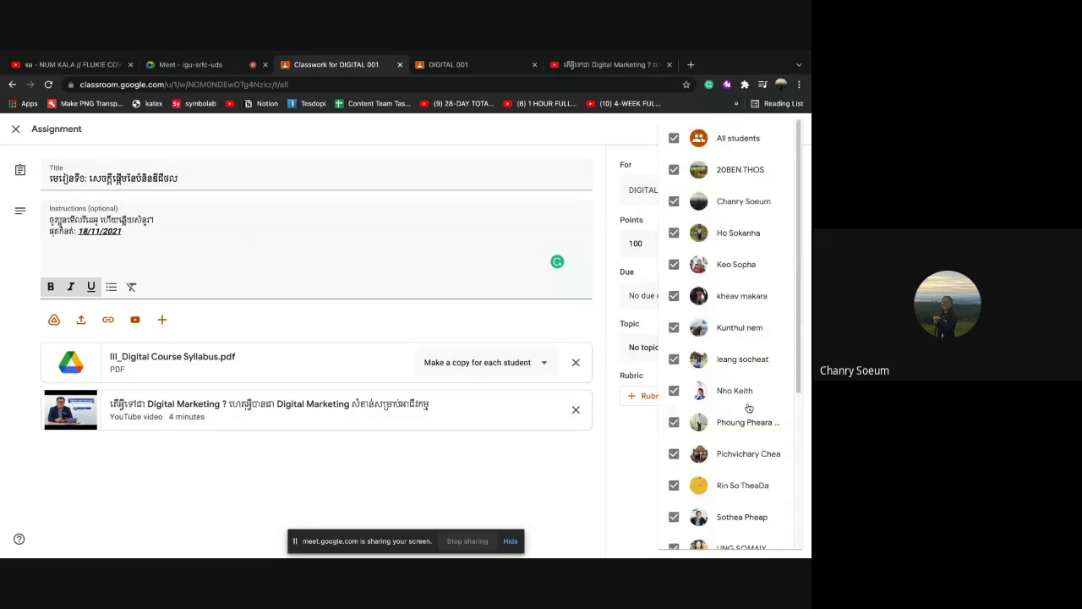
pyautogui.click(646, 134)
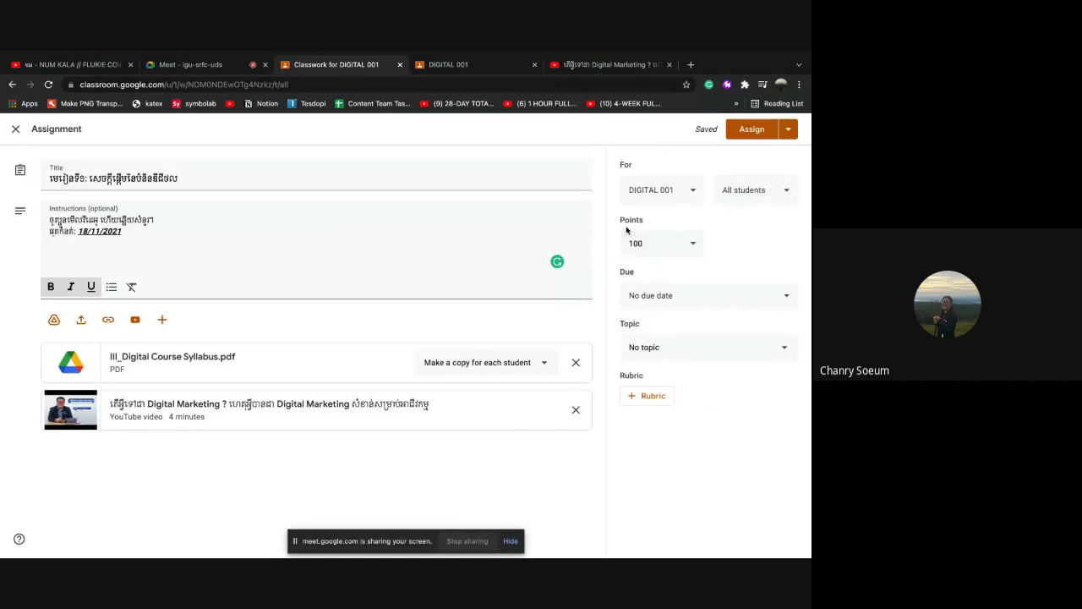
pyautogui.click(694, 247)
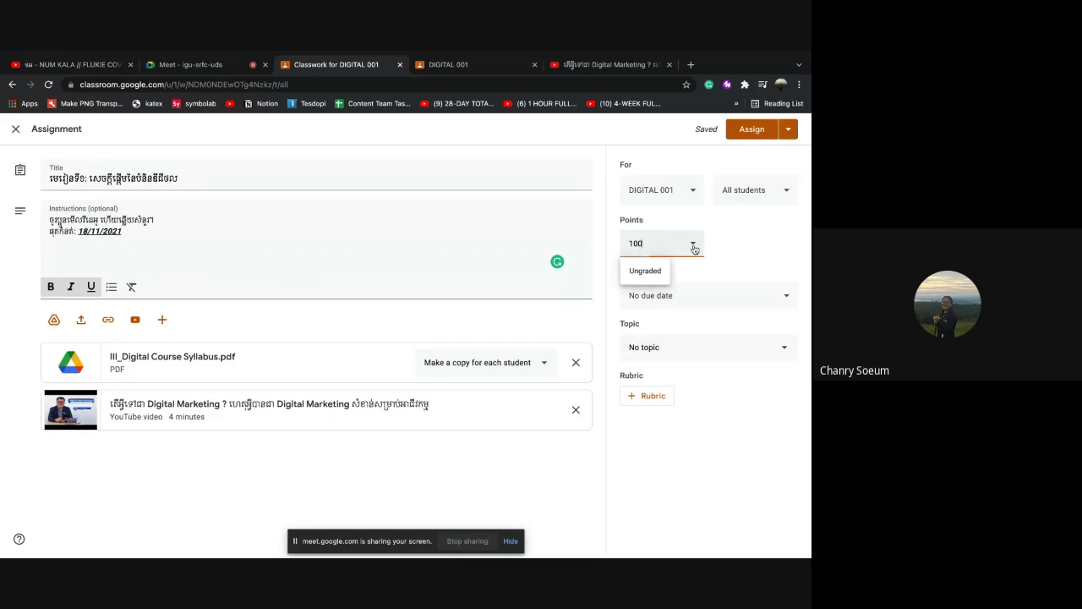
pyautogui.click(733, 241)
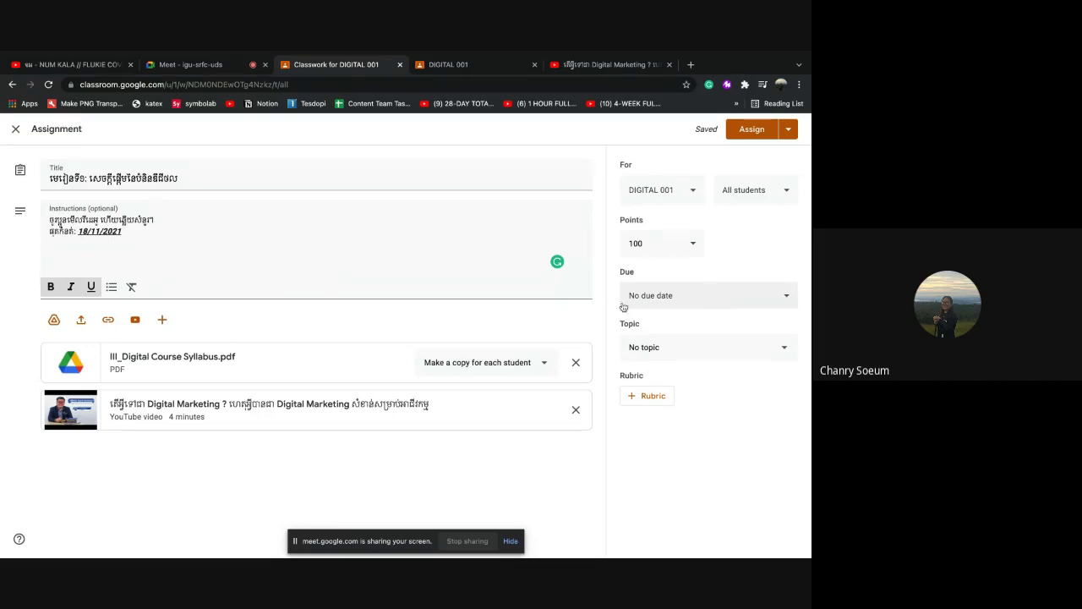
# Set the assignment due date to Nov 16, 2021 at 5:00 PM
pyautogui.click(701, 297)
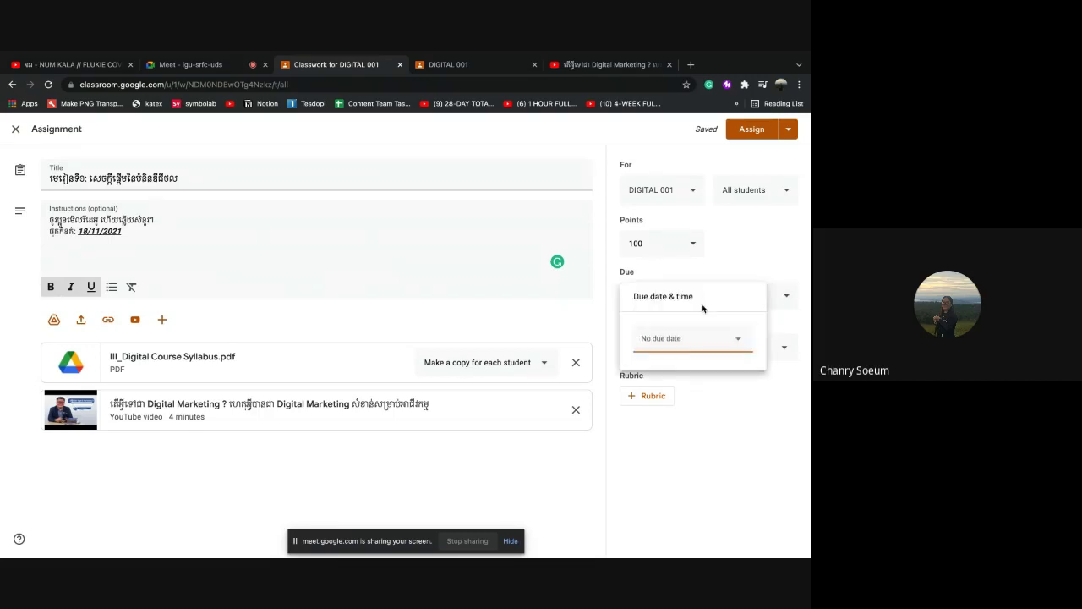
pyautogui.click(734, 336)
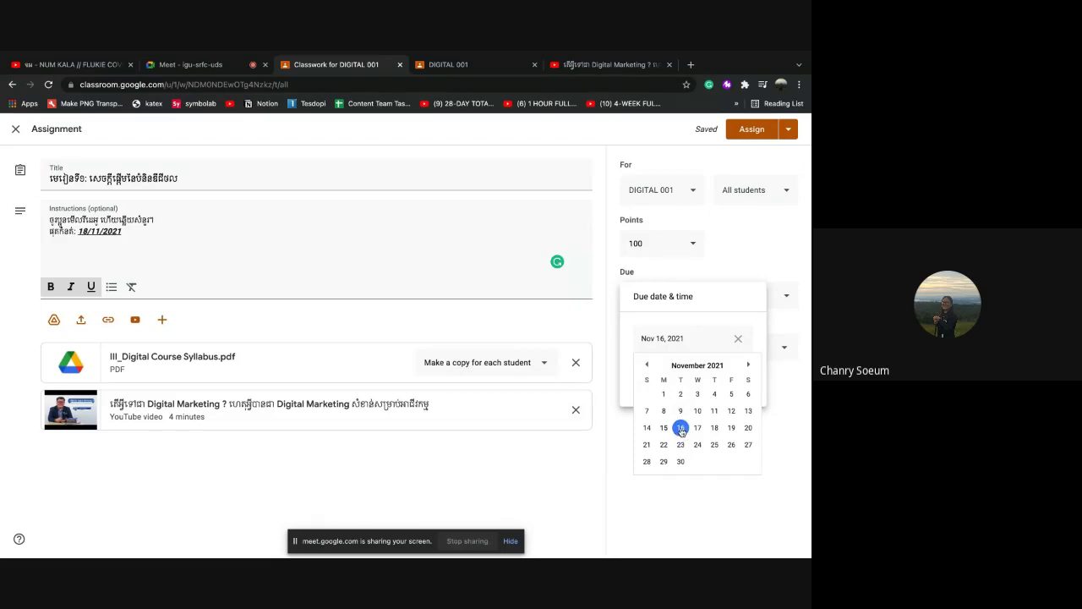
pyautogui.click(681, 430)
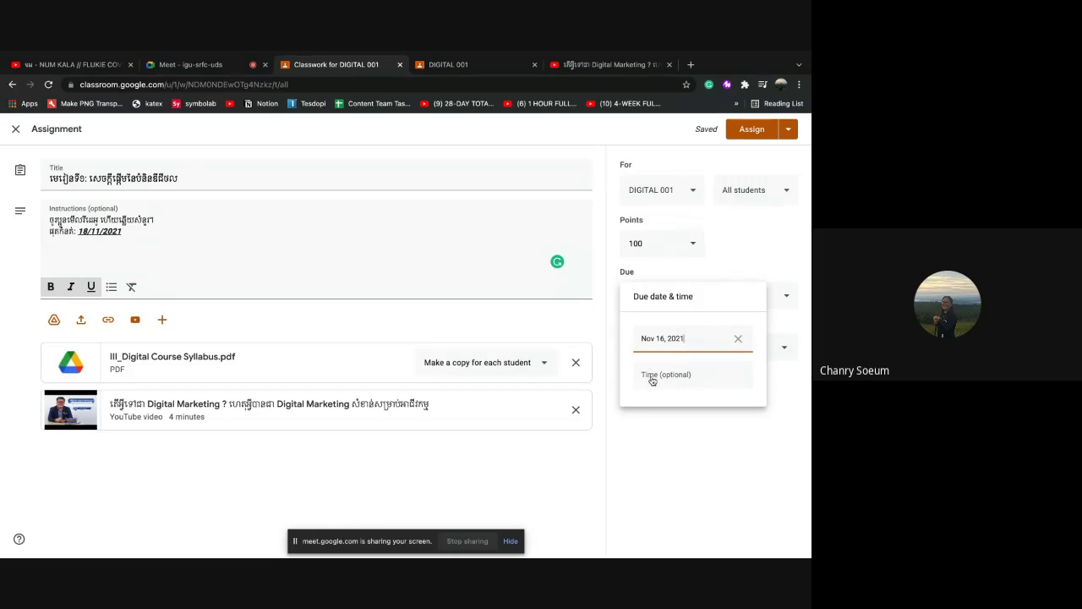
pyautogui.click(647, 380)
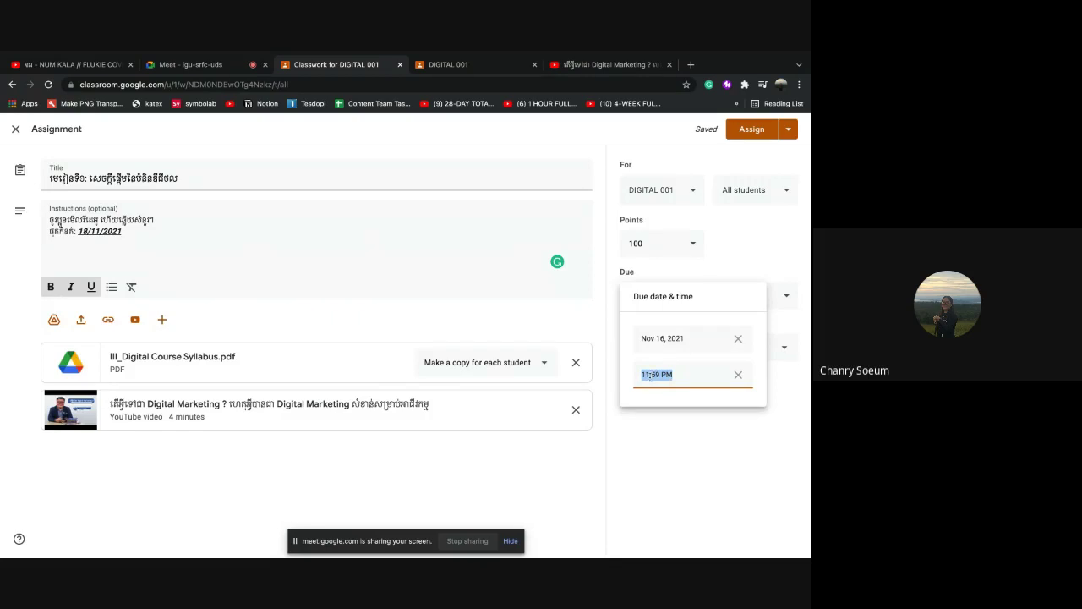
pyautogui.click(649, 375)
pyautogui.press('BackSpace')
pyautogui.press('BackSpace')
pyautogui.write('5')
pyautogui.click(675, 414)
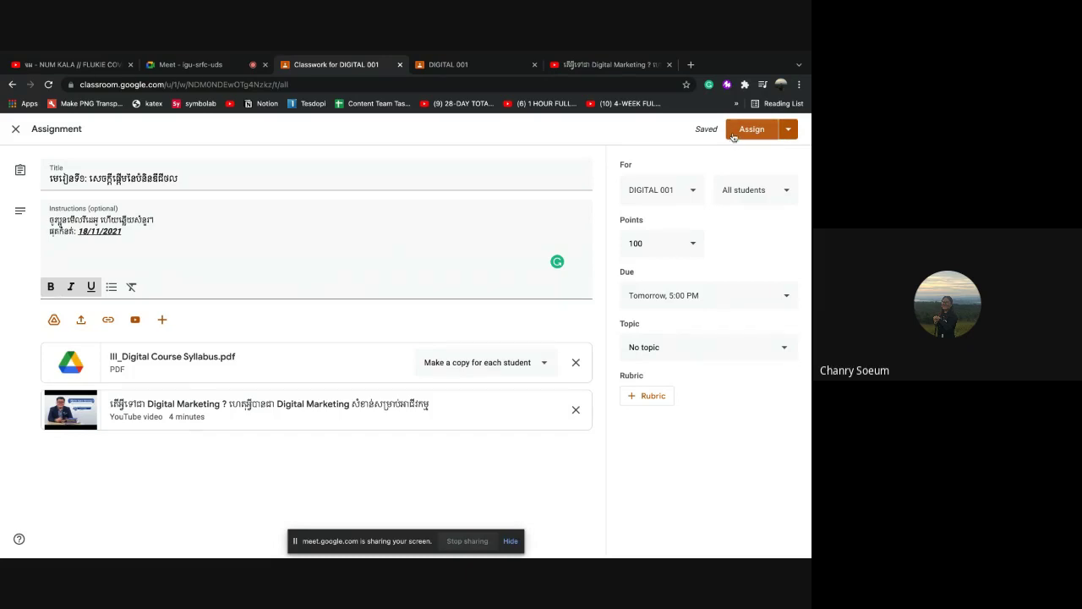
# Open the Schedule assignment dialog from the Assign dropdown
pyautogui.click(787, 131)
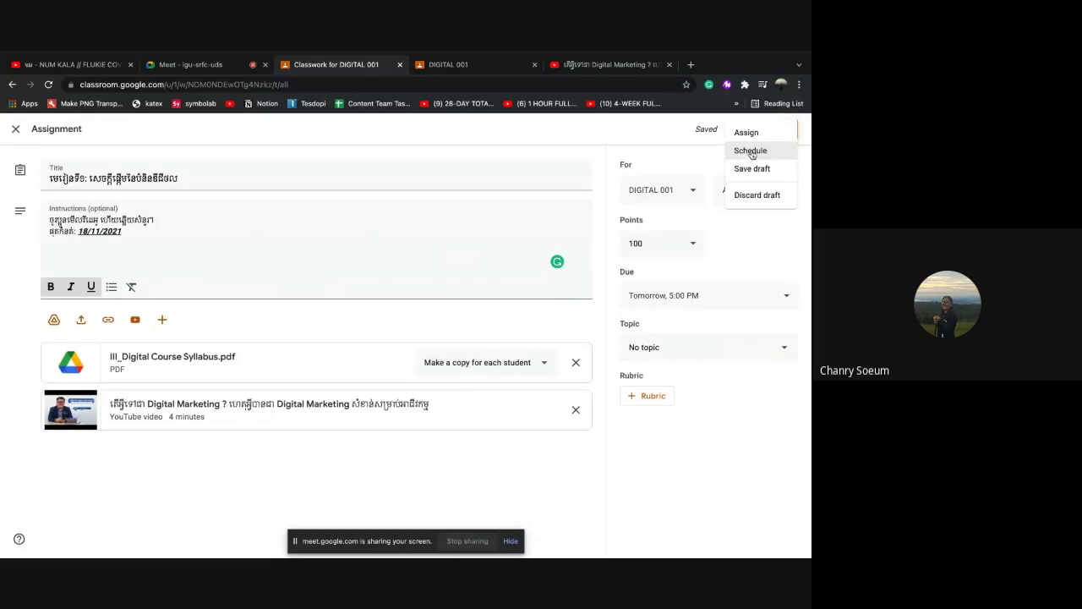
pyautogui.click(746, 153)
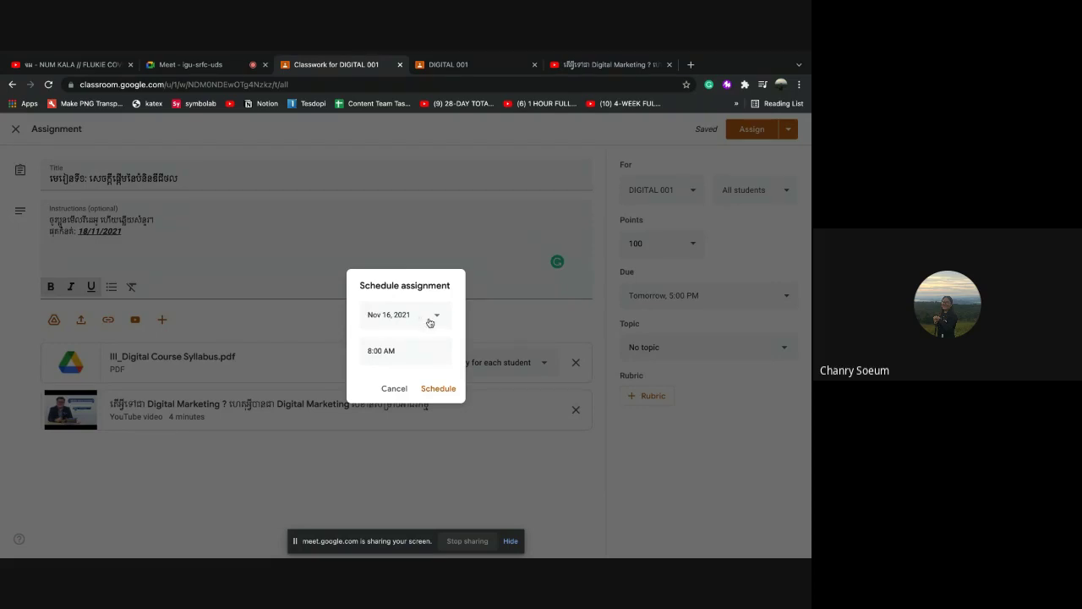
# Change the scheduled posting date to Nov 15, 2021
pyautogui.click(436, 318)
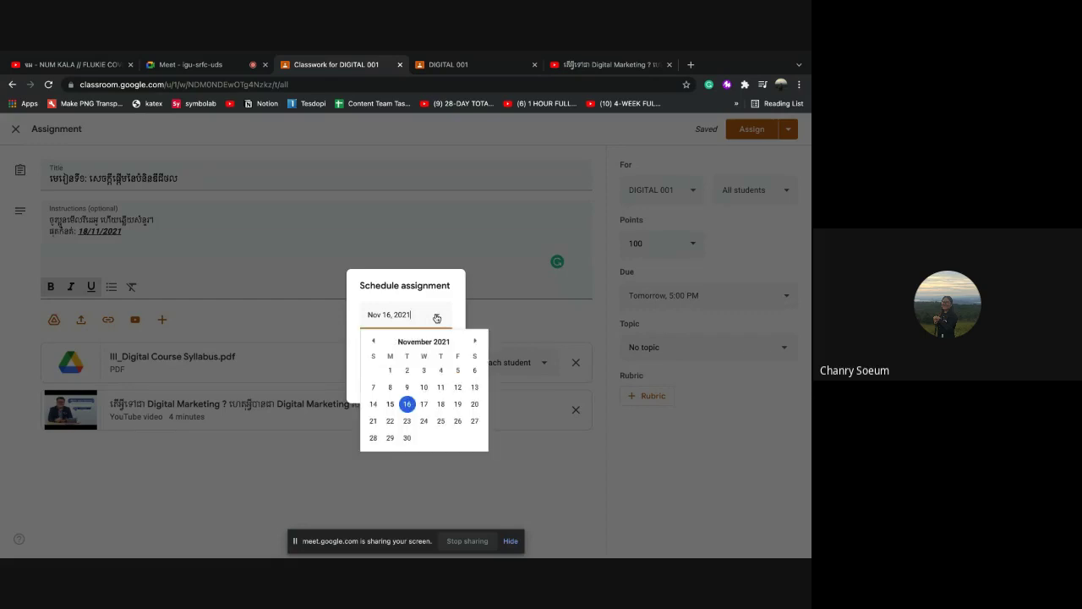
pyautogui.click(390, 405)
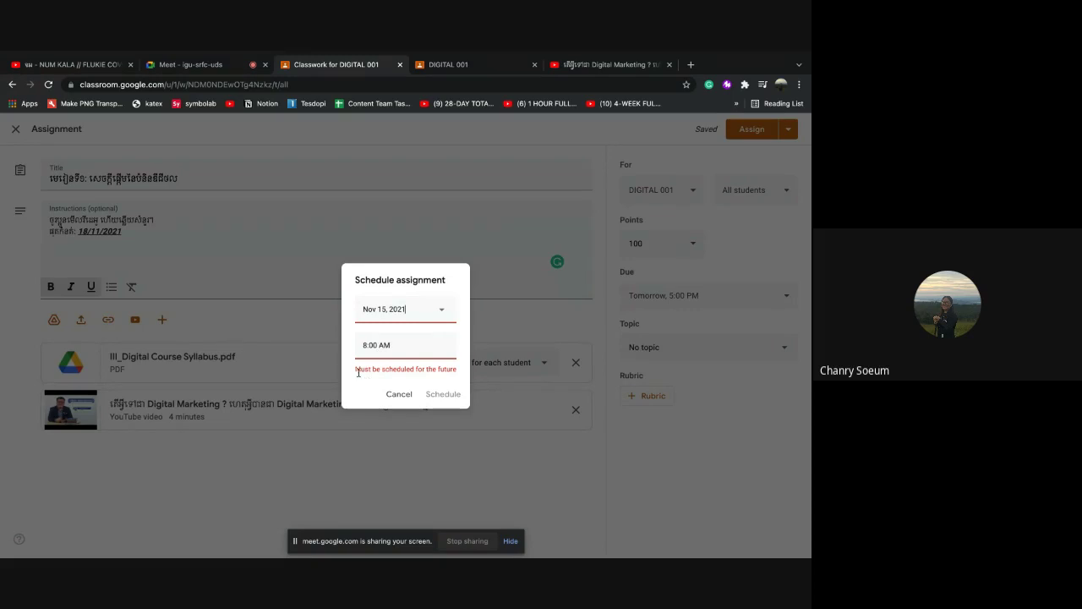
pyautogui.moveTo(356, 372); pyautogui.dragTo(462, 375)
# Set the posting time to 8:00 PM and schedule the assignment
pyautogui.click(401, 349)
pyautogui.click(399, 345)
pyautogui.press('BackSpace')
pyautogui.press('BackSpace')
pyautogui.write('ព')
pyautogui.press('BackSpace')
pyautogui.click(366, 345)
pyautogui.press('Delete')
pyautogui.press('Delete')
pyautogui.write('8')
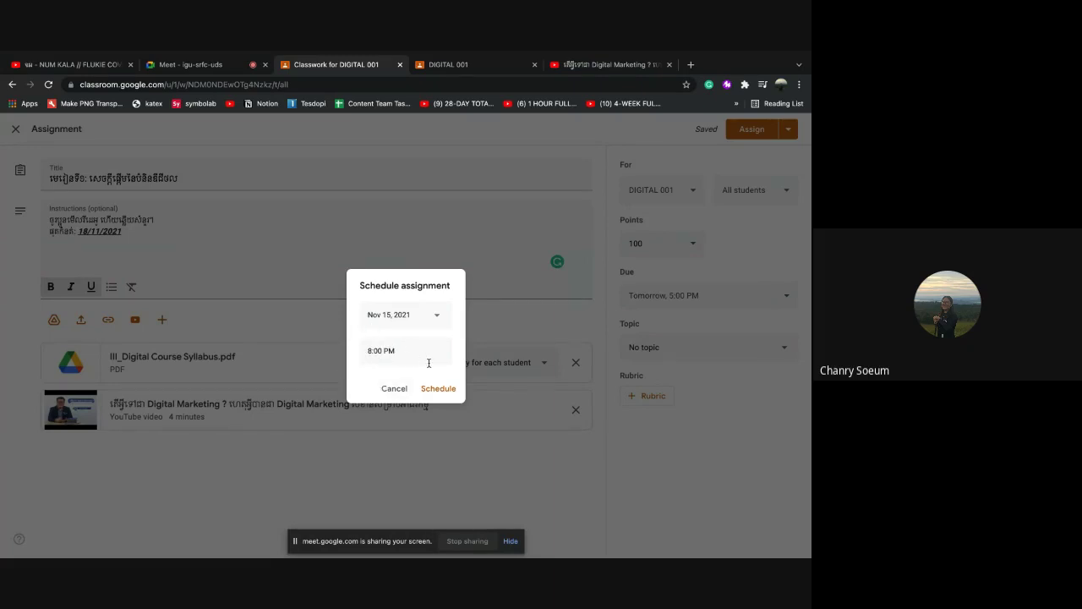
pyautogui.click(433, 391)
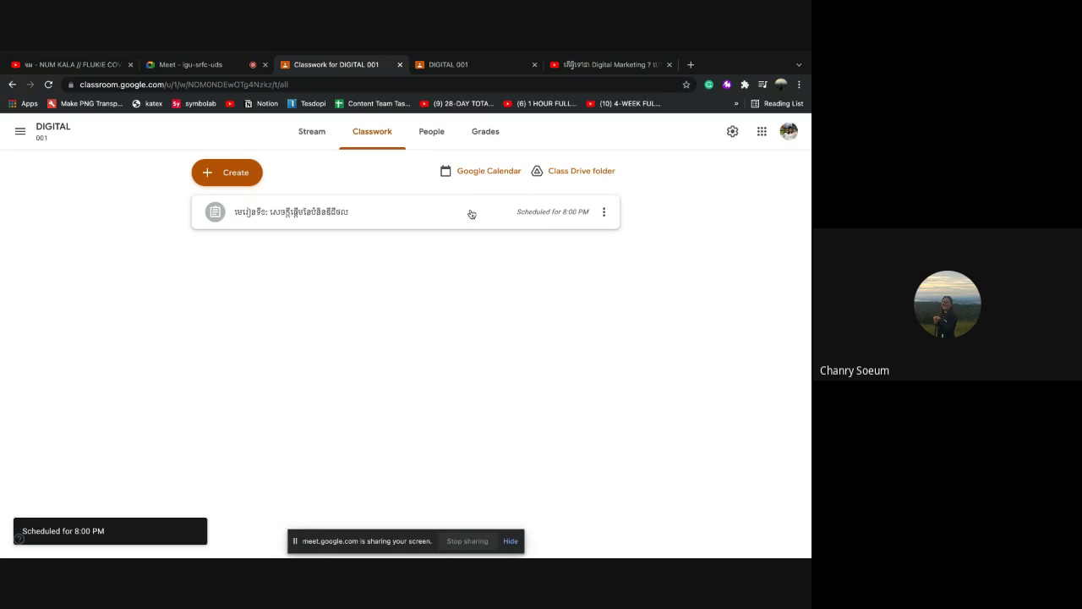
# Reopen the scheduled assignment and remove its scheduled posting time
pyautogui.click(603, 214)
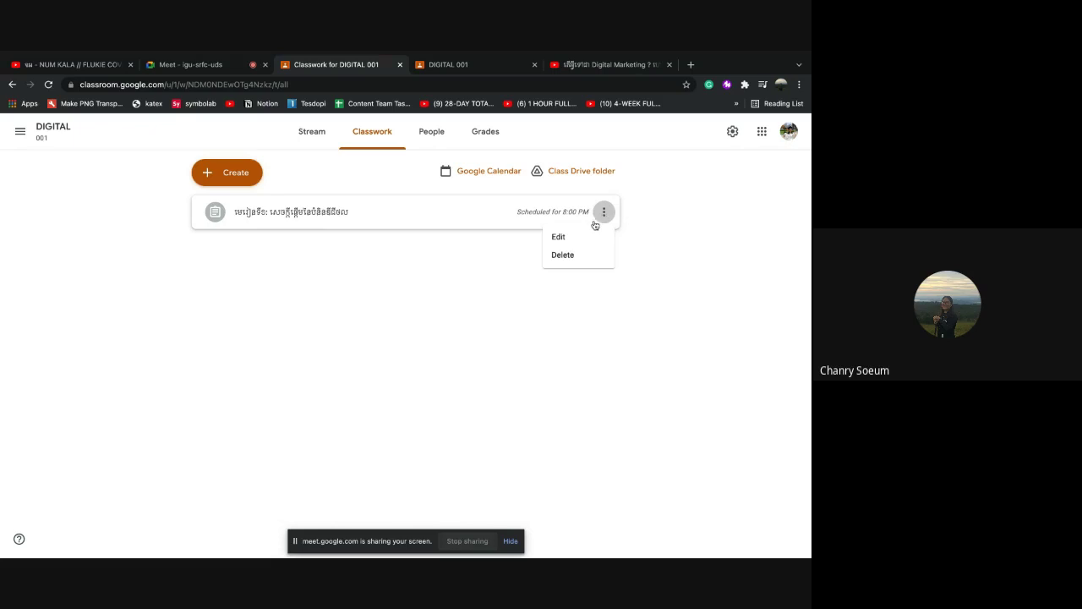
pyautogui.click(581, 236)
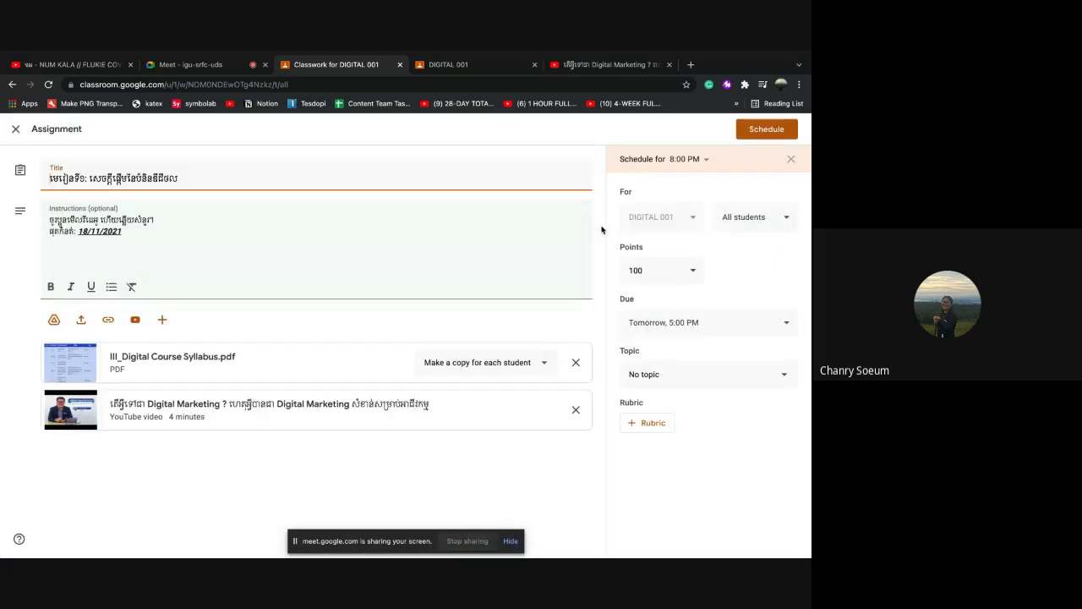
pyautogui.click(792, 161)
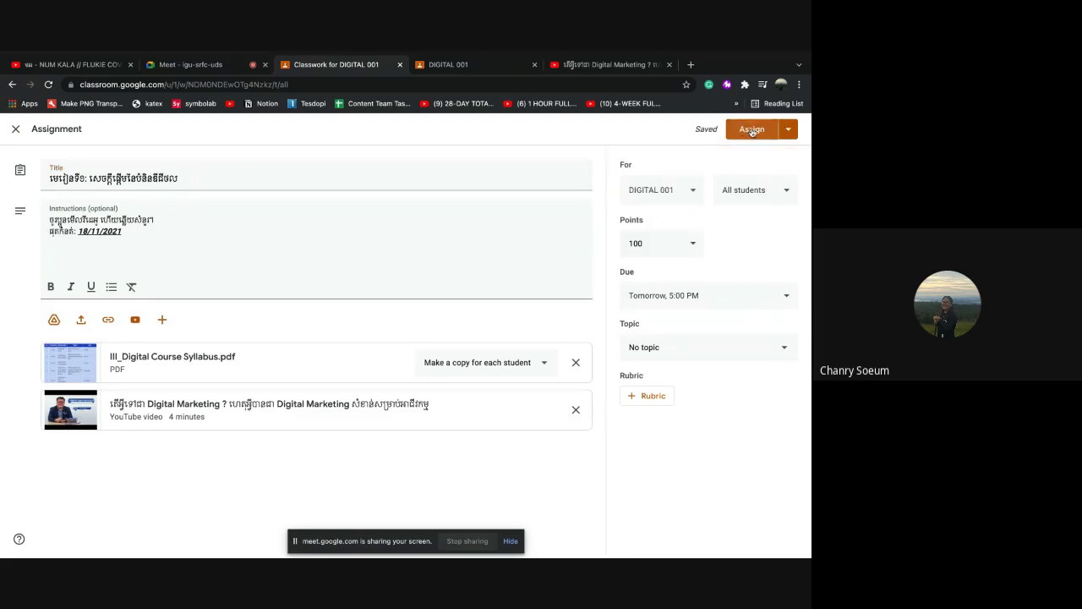
# Assign it to the class immediately and dismiss the Add a topic tip
pyautogui.click(752, 131)
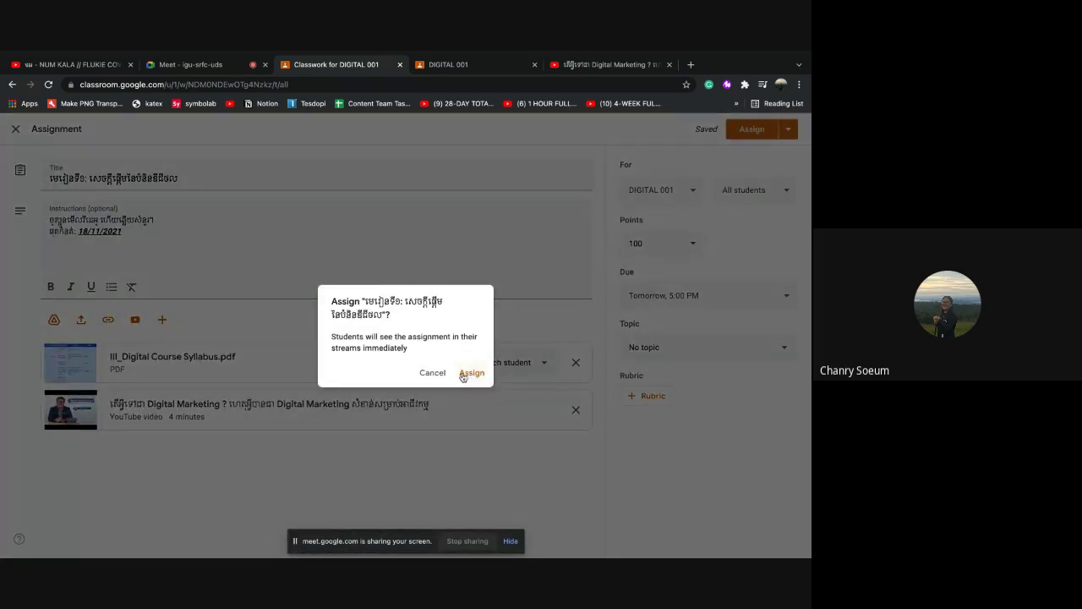
pyautogui.click(463, 375)
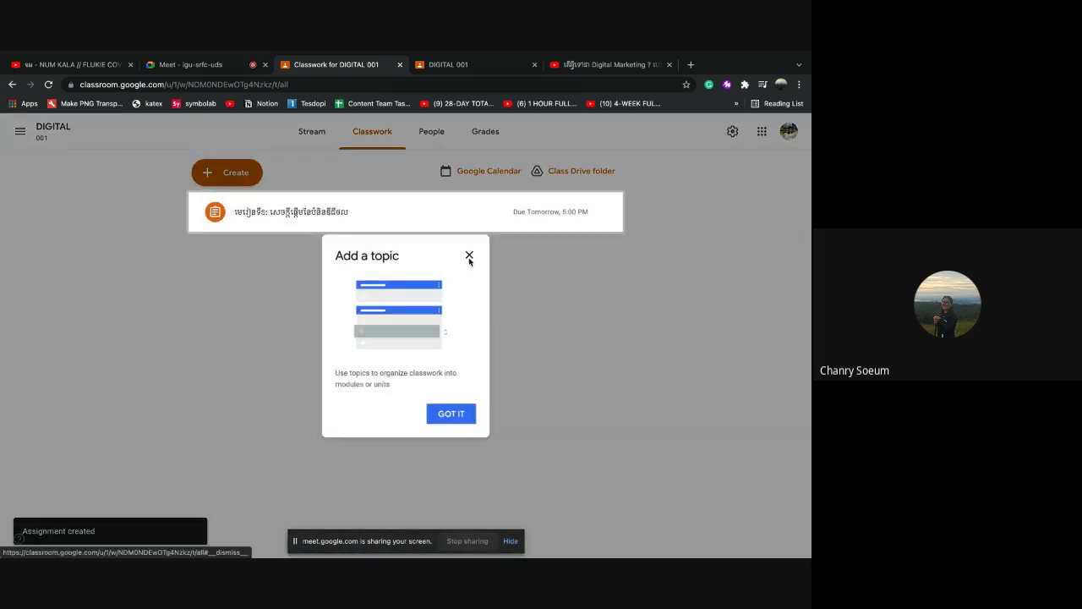
pyautogui.click(468, 256)
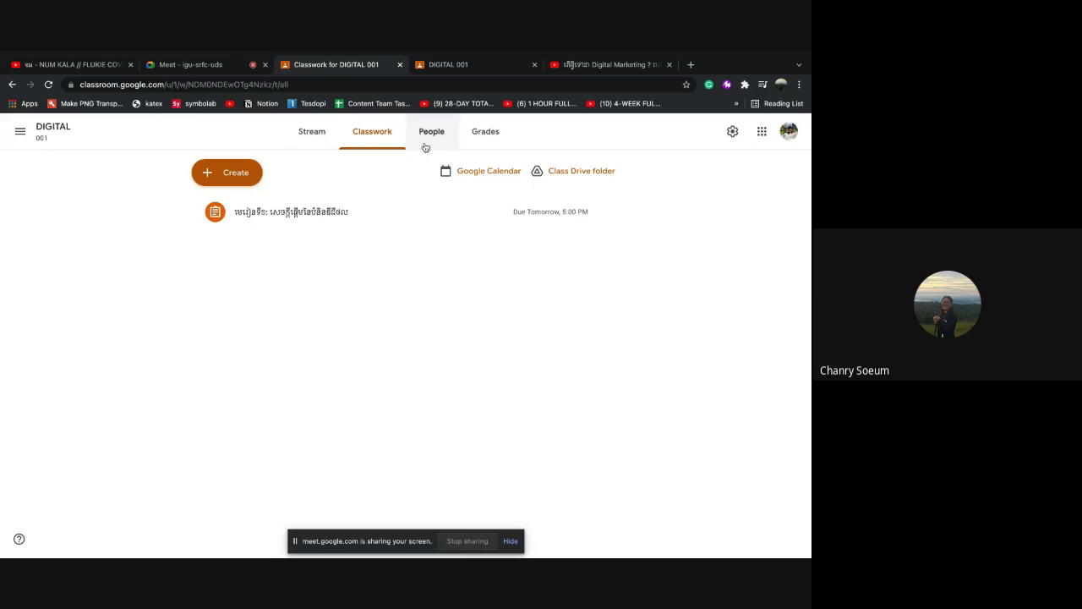
pyautogui.click(429, 139)
# Return from the People list to DIGITAL 001 Classwork and open the Create menu
pyautogui.scroll(-3, 382, 422)
pyautogui.scroll(3, 380, 423)
pyautogui.click(367, 138)
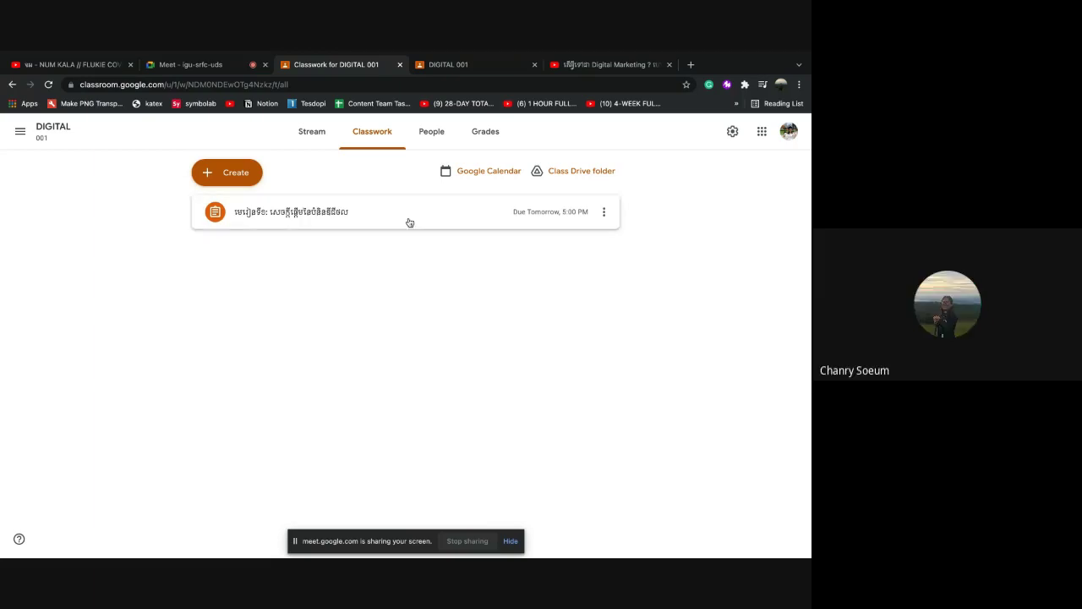
pyautogui.click(241, 181)
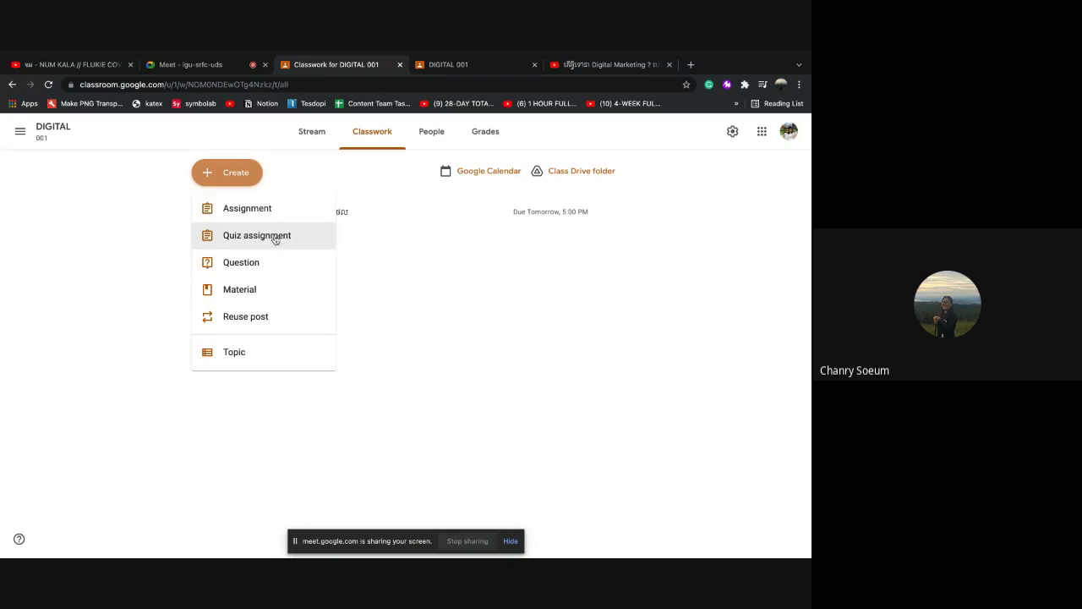
# Start a quiz assignment and give it a Khmer title, replacing the first attempt
pyautogui.click(274, 239)
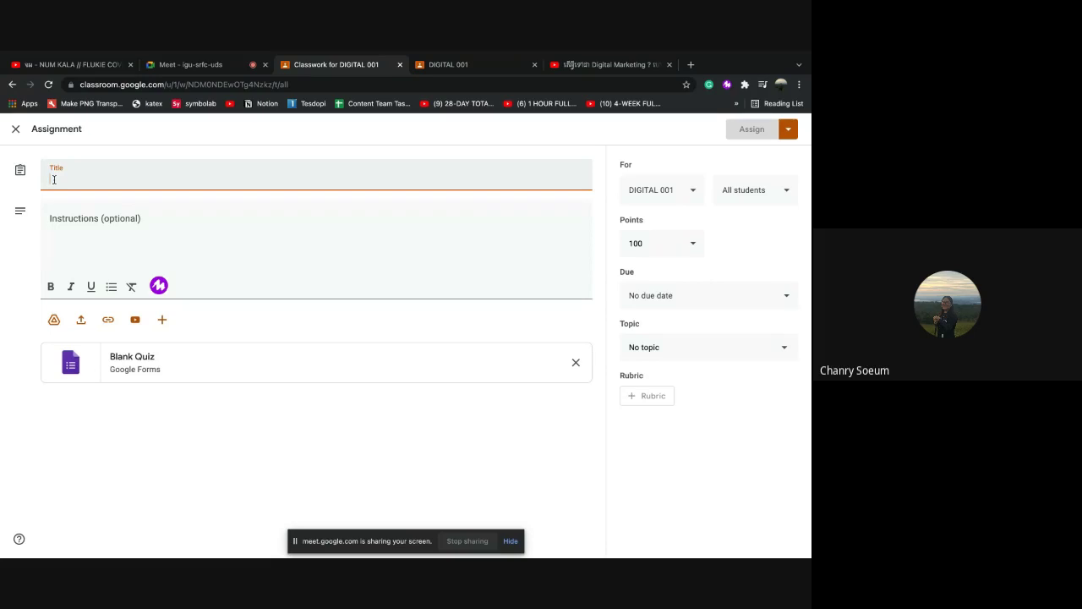
pyautogui.write('ម្មេរៀន')
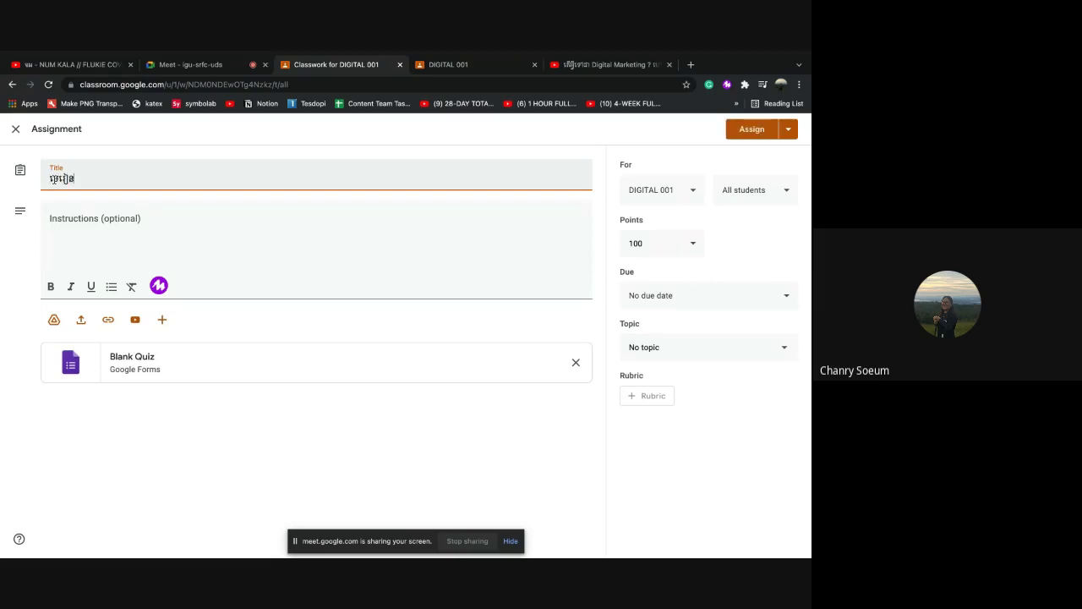
pyautogui.write('ទី២')
pyautogui.moveTo(49, 179); pyautogui.dragTo(101, 180)
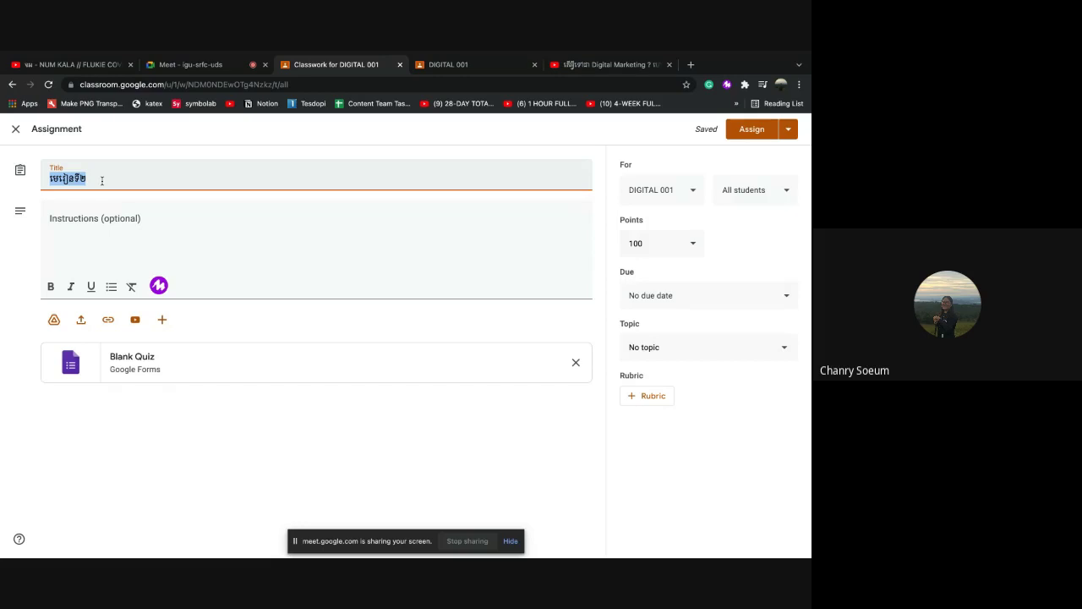
pyautogui.write('8')
pyautogui.write('ិយម')
pyautogui.write('ន័យ')
pyautogui.write('ន')
pyautogui.write('ិ')
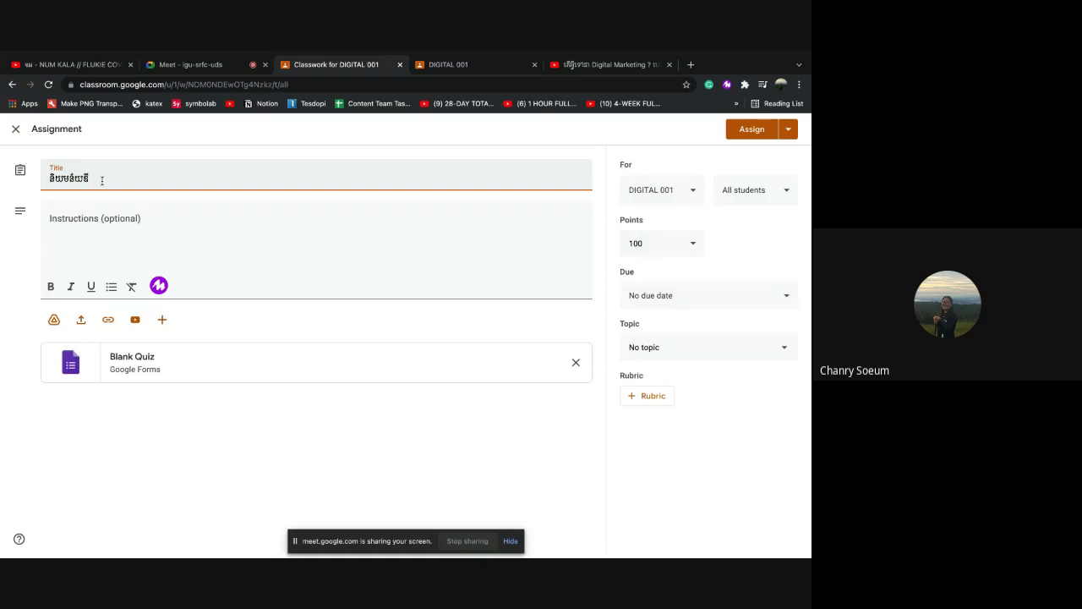
pyautogui.write('ង')
pyautogui.write('ថល')
# Write a Khmer instruction followed by numbered lines 1. and 2
pyautogui.click(73, 216)
pyautogui.click(72, 217)
pyautogui.write('ចូរ')
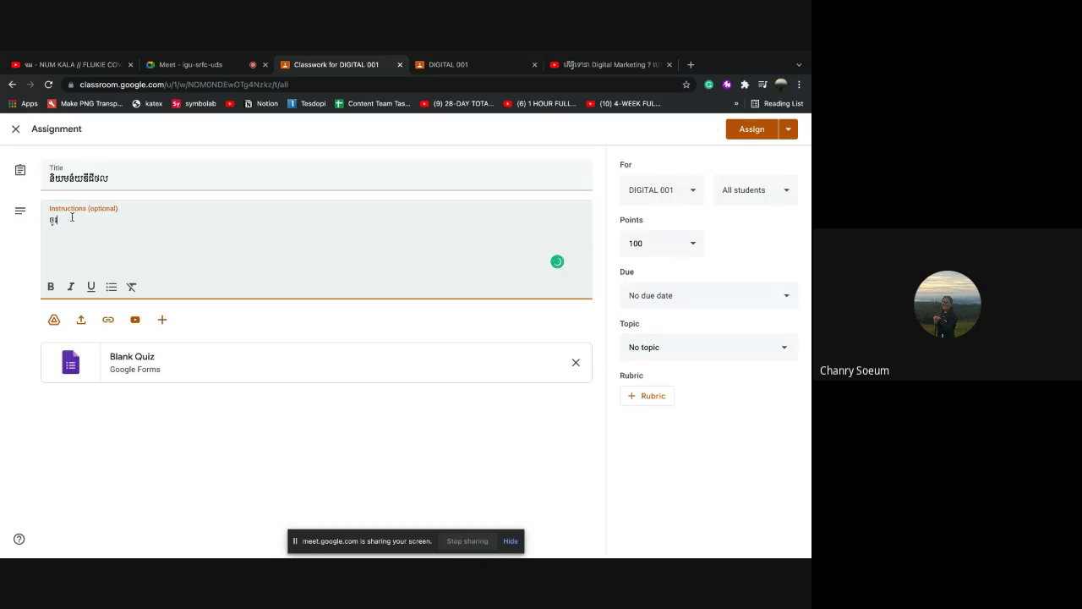
pyautogui.write('អ្ន')
pyautogui.write('ក')
pyautogui.write('ត')
pyautogui.write('ែង')
pyautogui.write('ប្រ')
pyautogui.write('យោគ')
pyautogui.write('ះ')
pyautogui.write('ខាងក្រោម')
pyautogui.write('ៈ')
pyautogui.write('.')
pyautogui.write('2....')
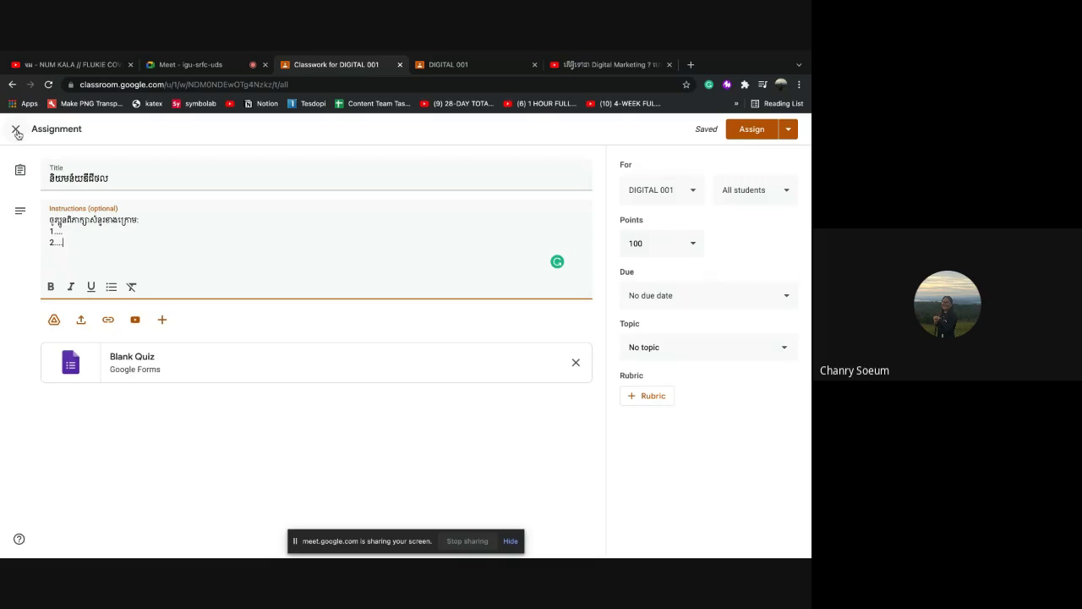
# Delete the draft quiz from Classwork and start a fresh quiz assignment
pyautogui.click(16, 131)
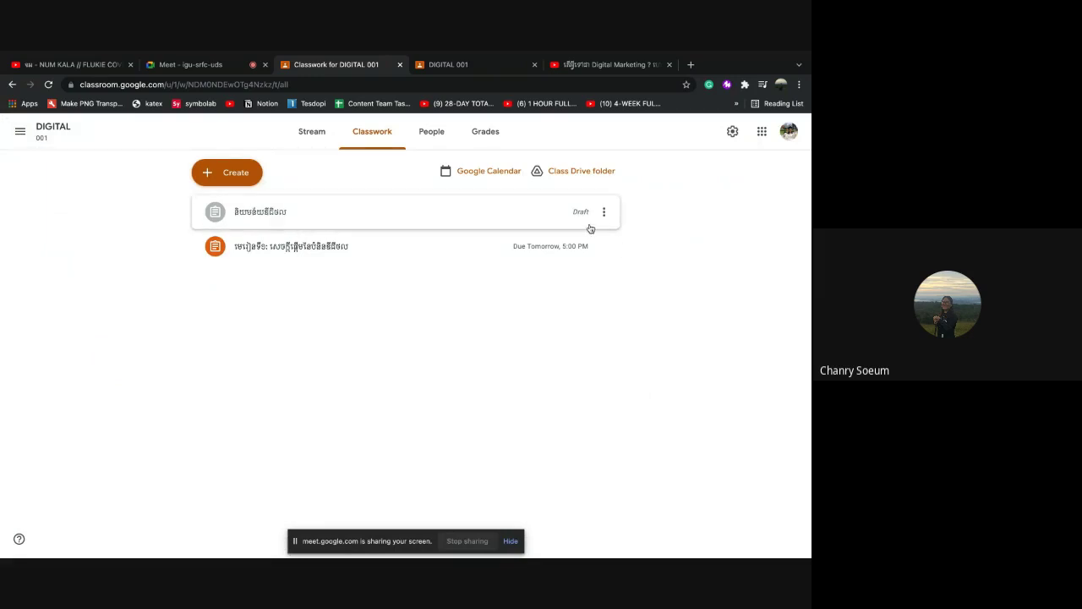
pyautogui.click(604, 213)
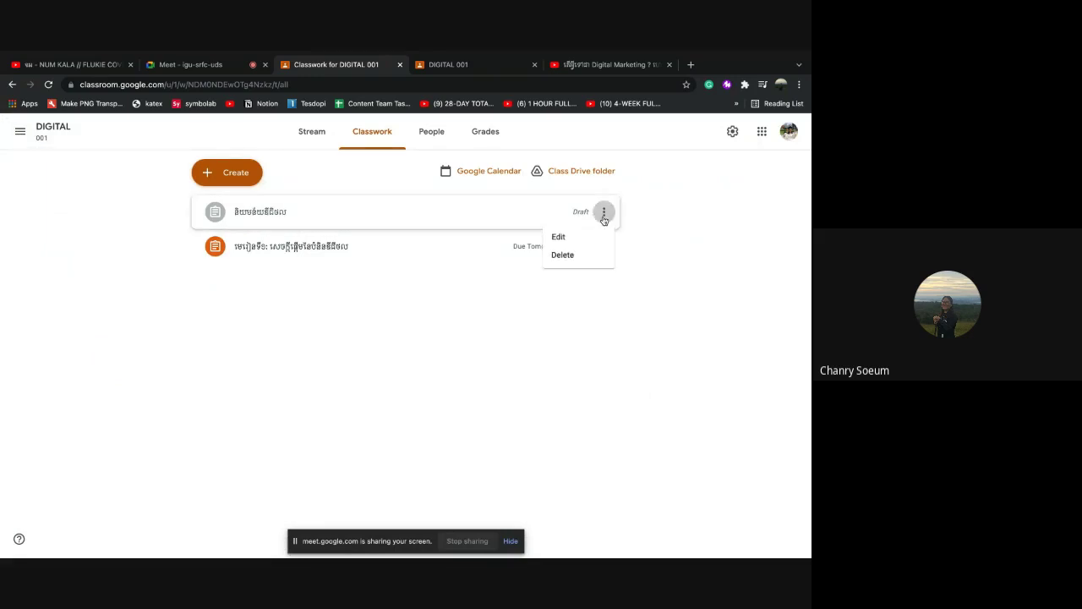
pyautogui.click(572, 257)
pyautogui.click(450, 353)
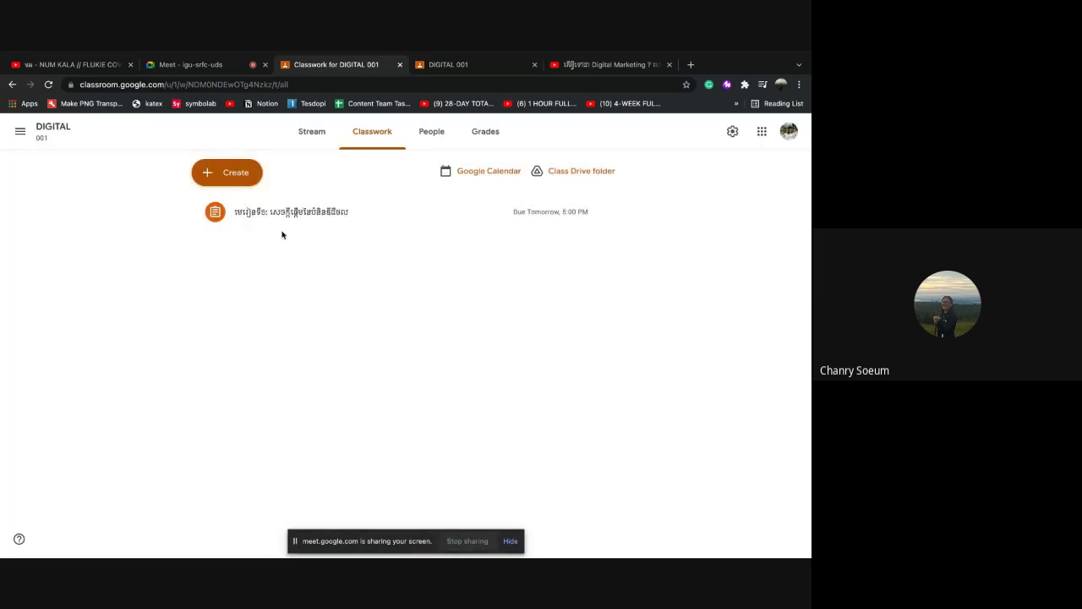
pyautogui.click(245, 171)
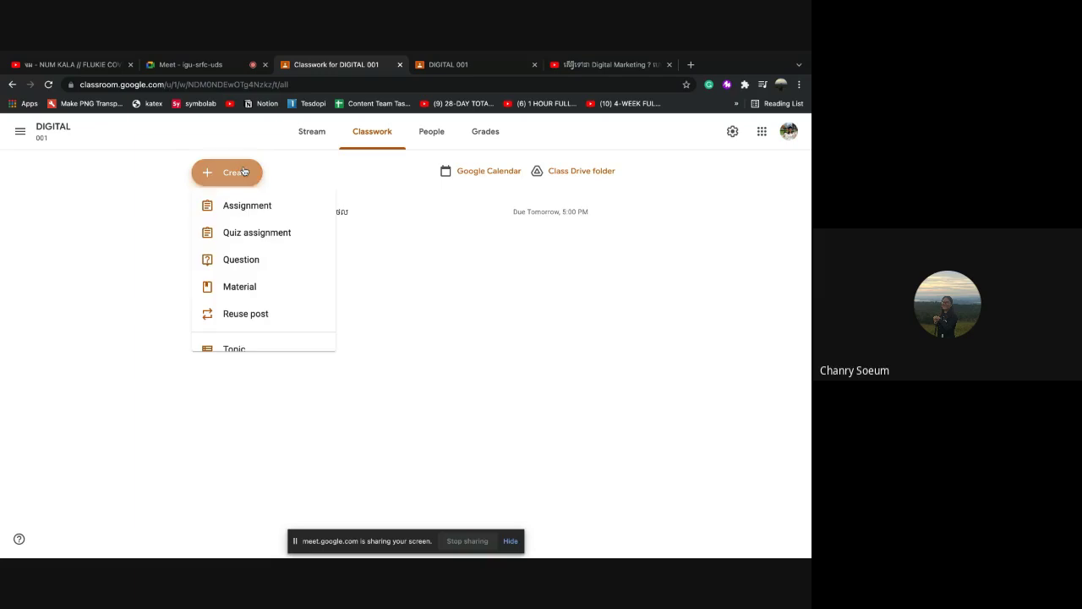
pyautogui.click(230, 237)
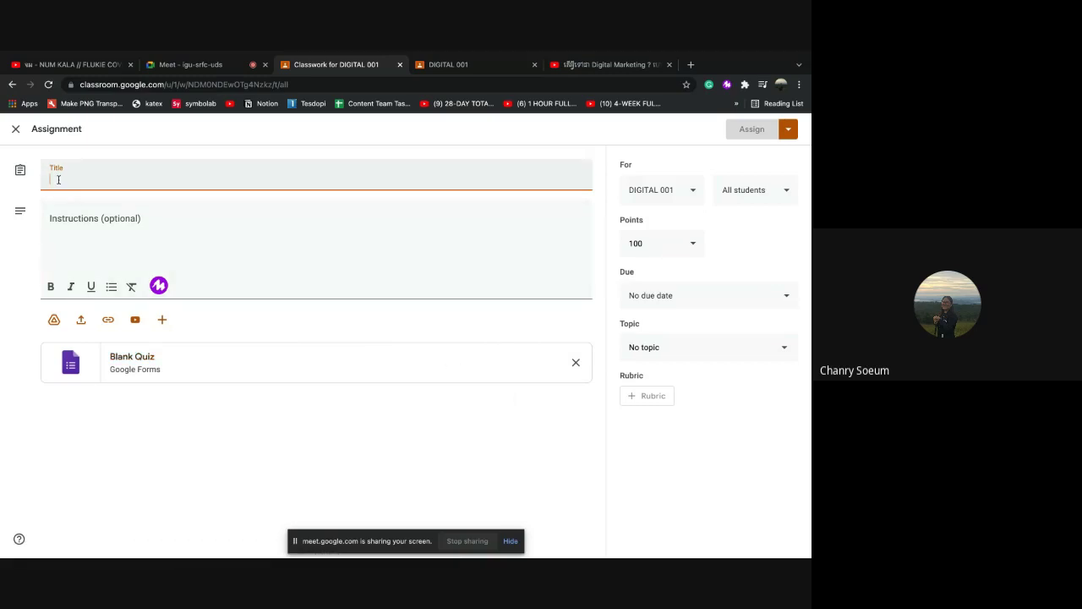
# Type the Khmer title into the new quiz, correcting its mistyped ending
pyautogui.write('8')
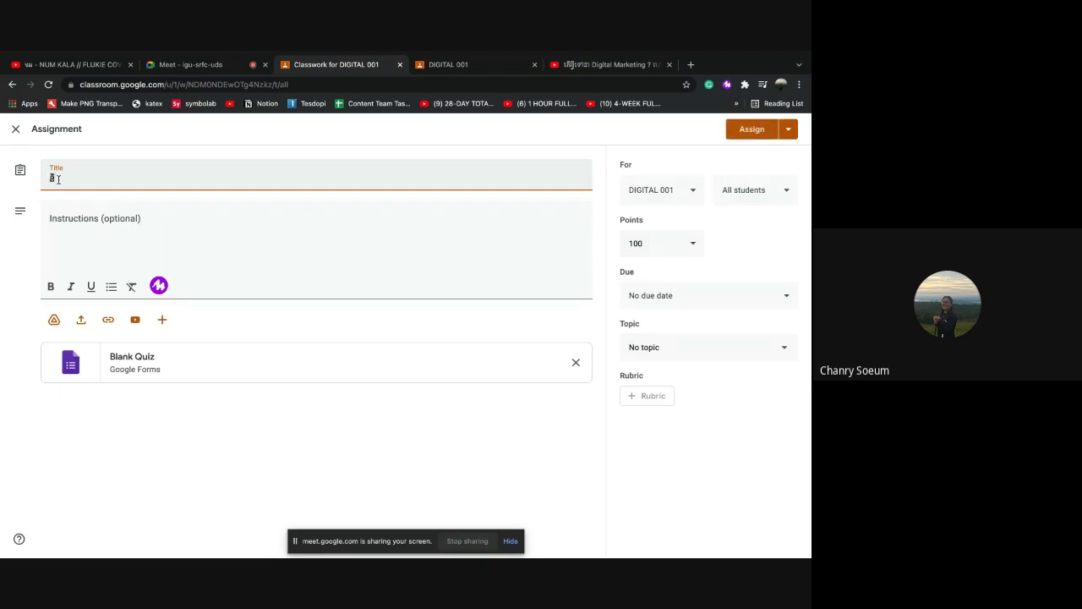
pyautogui.write('ិប្រេន')
pyautogui.write('័យ')
pyautogui.write('ន')
pyautogui.press('BackSpace')
pyautogui.press('BackSpace')
pyautogui.write('ខែការរៀនបែបឌី')
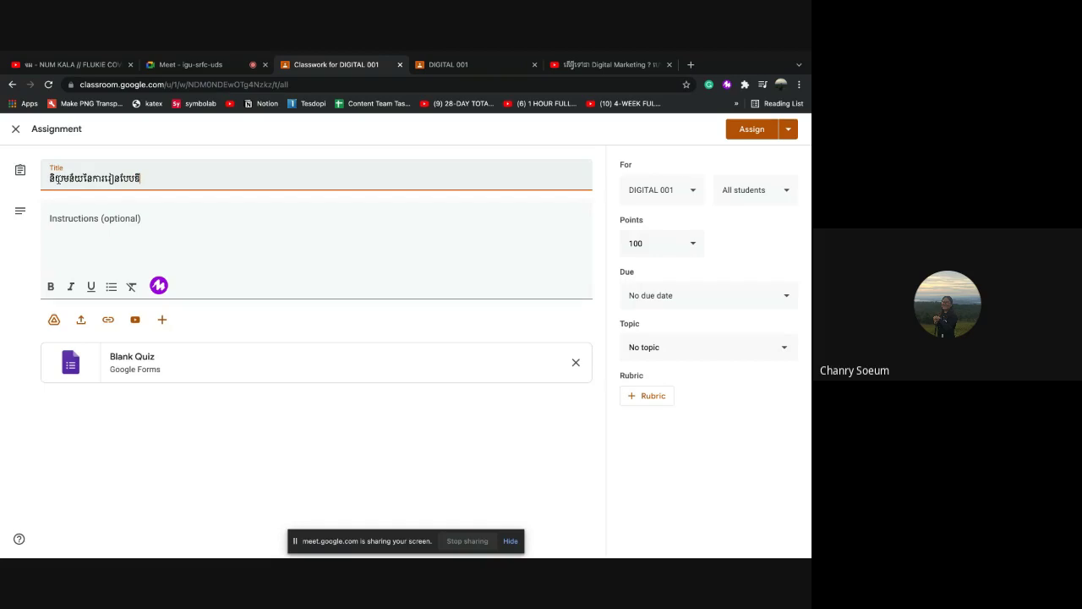
pyautogui.write('ជីថល')
# Add the Khmer instruction with numbered lines 1. and 2., and remove the Blank Quiz attachment
pyautogui.click(70, 219)
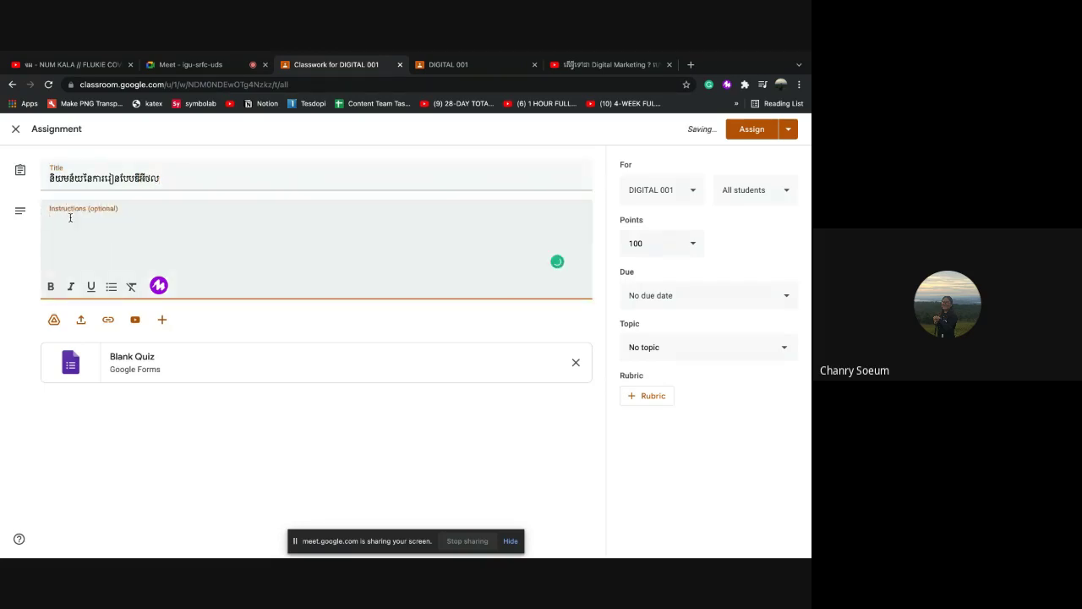
pyautogui.write('ចូរស្លើយ')
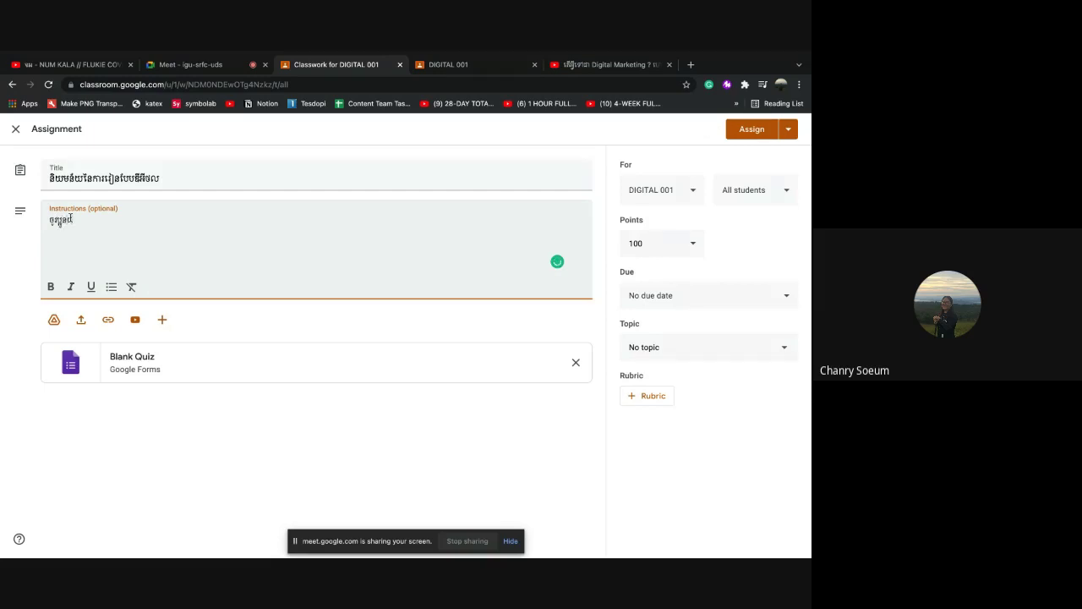
pyautogui.write('ពាក្យសំន')
pyautogui.write('រខាងក្រោម')
pyautogui.press('Return')
pyautogui.write('1.')
pyautogui.press('Return')
pyautogui.write('2.')
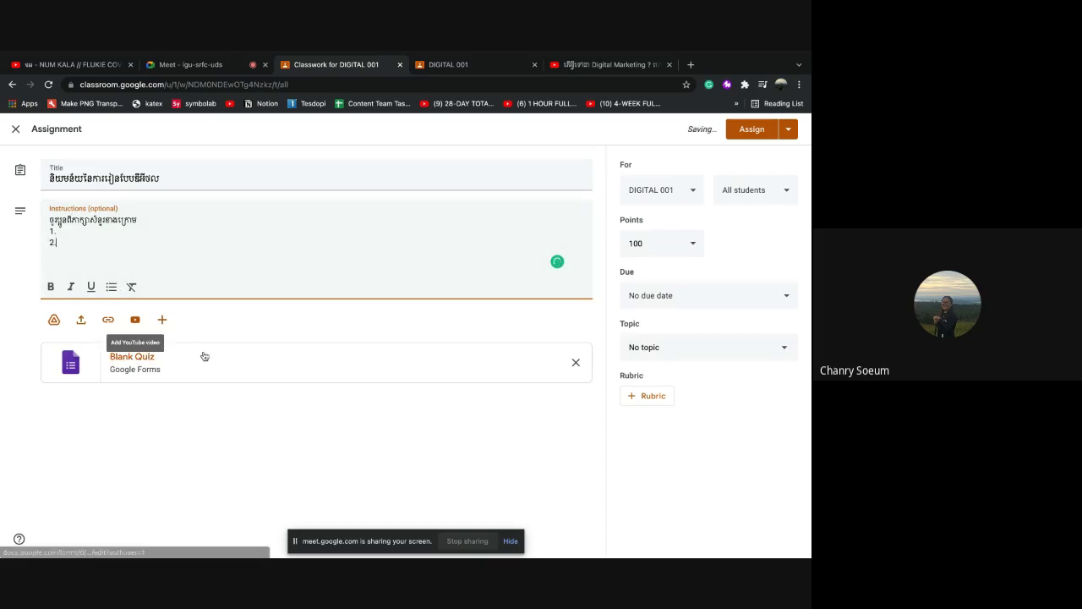
pyautogui.click(576, 363)
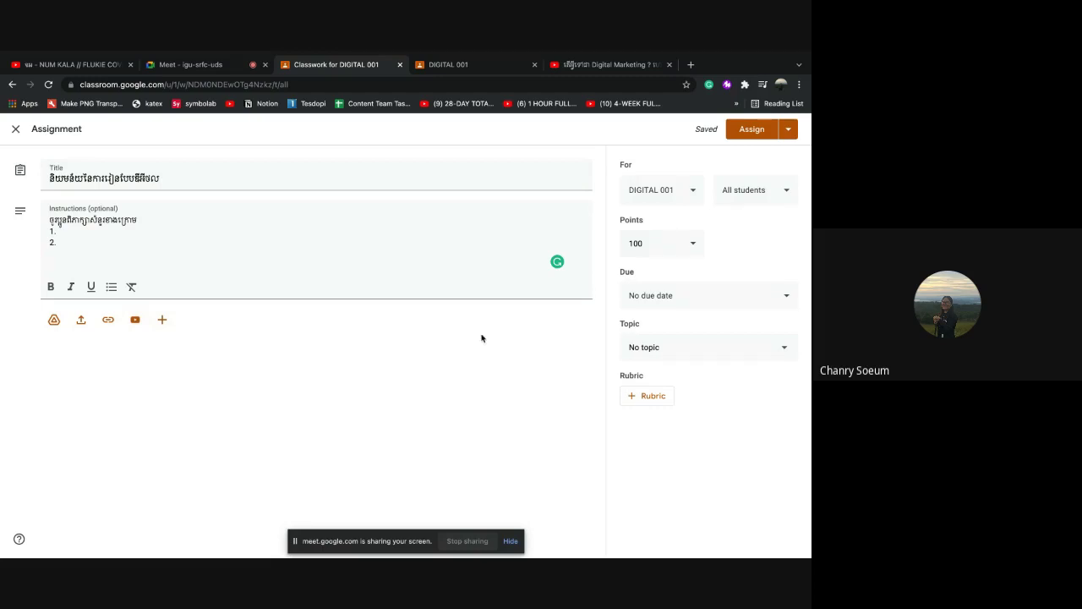
pyautogui.click(691, 191)
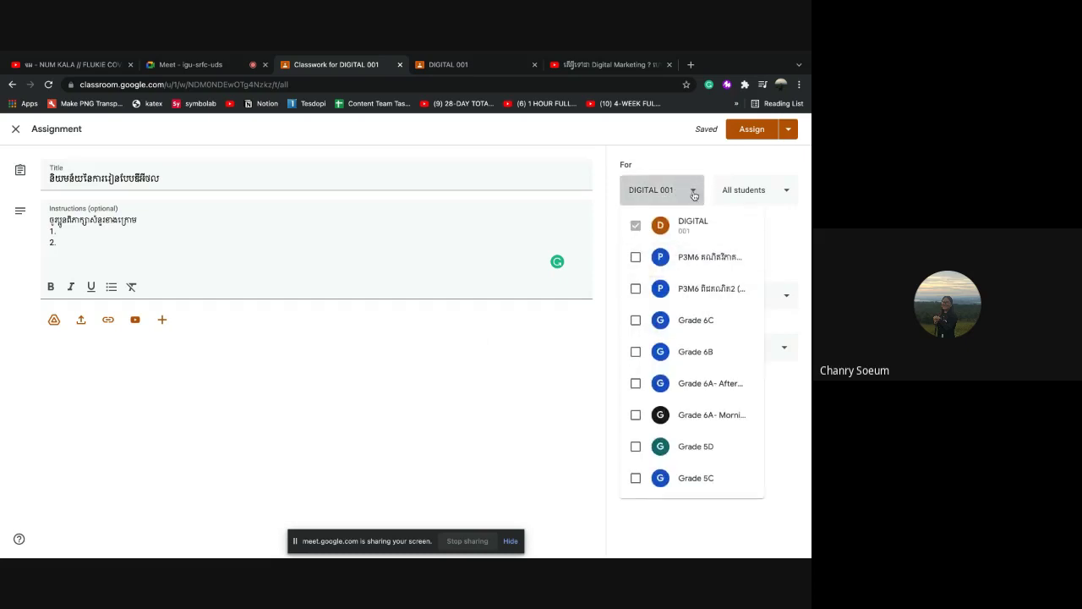
pyautogui.click(691, 190)
pyautogui.click(785, 192)
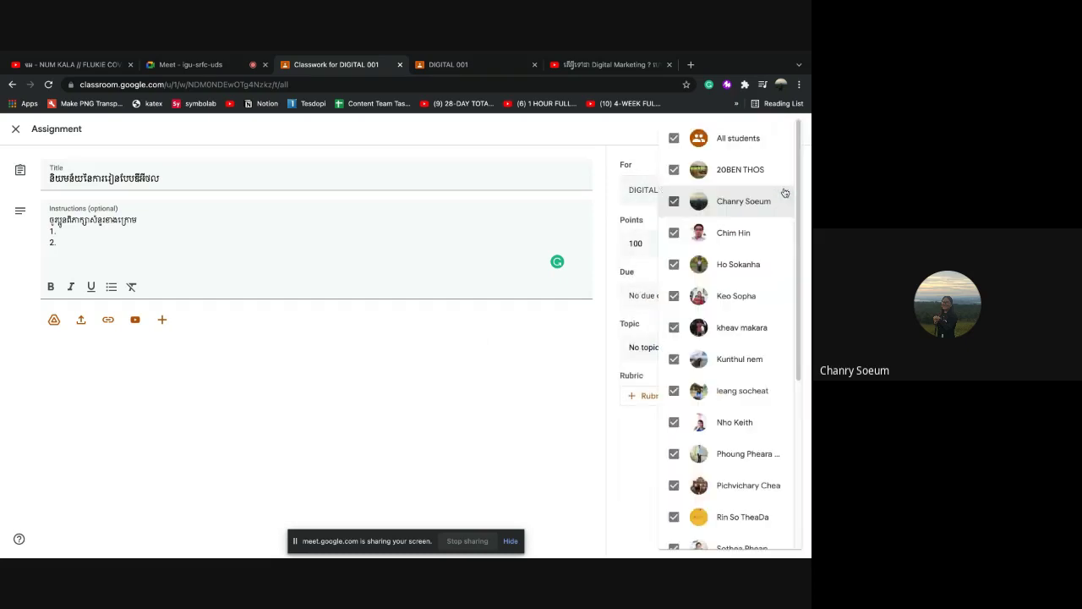
pyautogui.scroll(-1, 740, 368)
pyautogui.scroll(1, 740, 368)
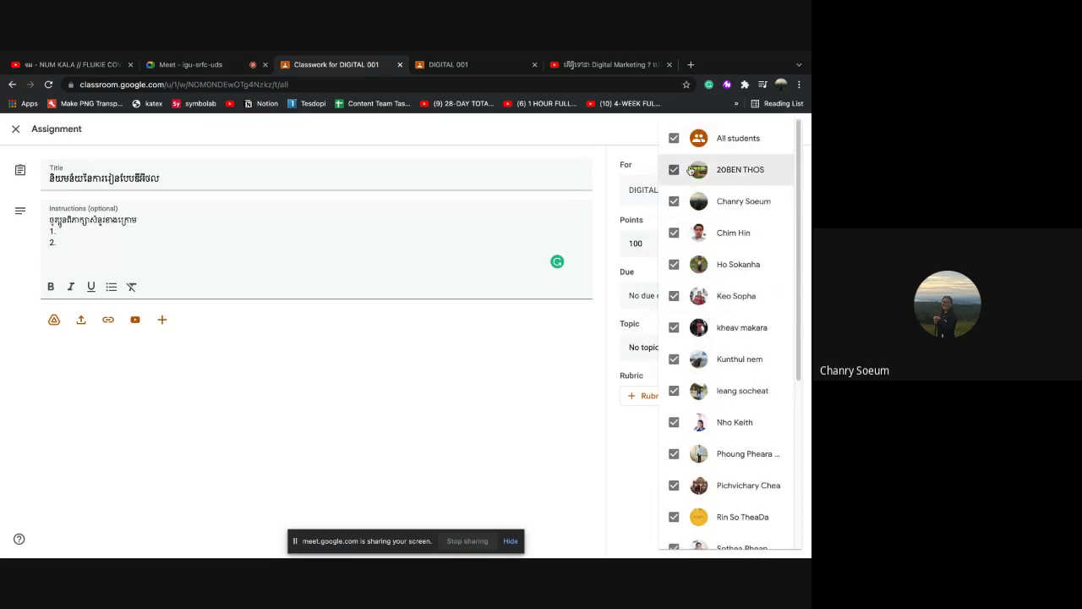
pyautogui.click(645, 142)
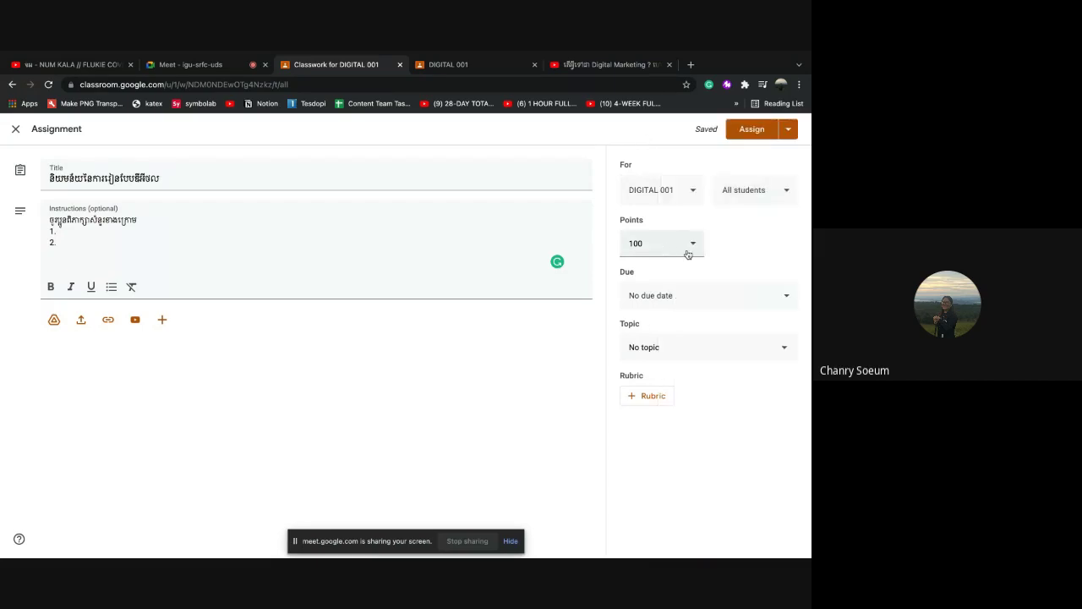
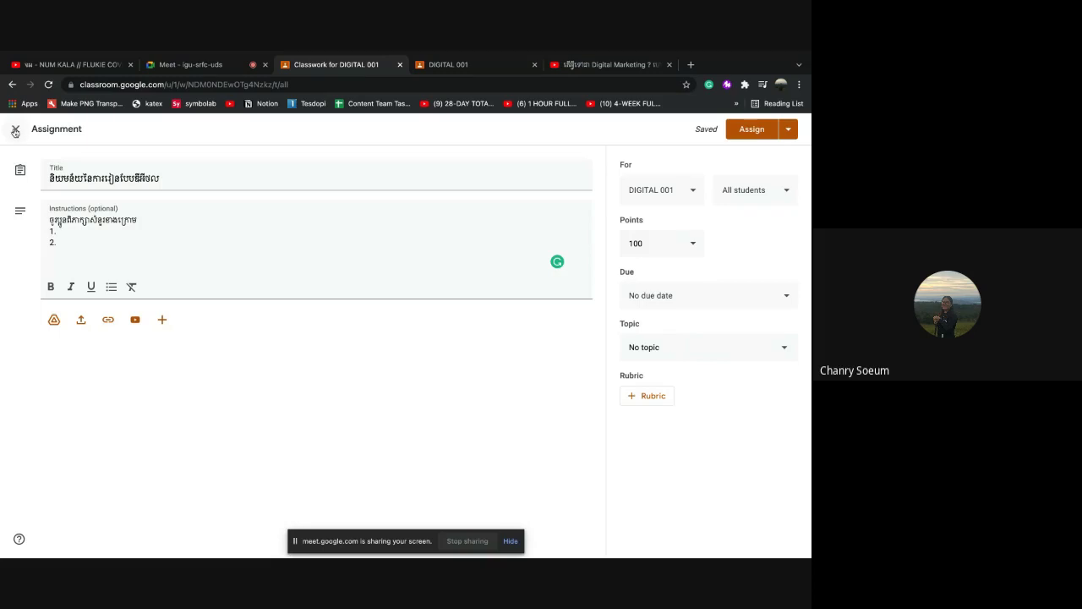
# Close the editor and delete the unfinished draft assignment from the Classwork list
pyautogui.click(15, 131)
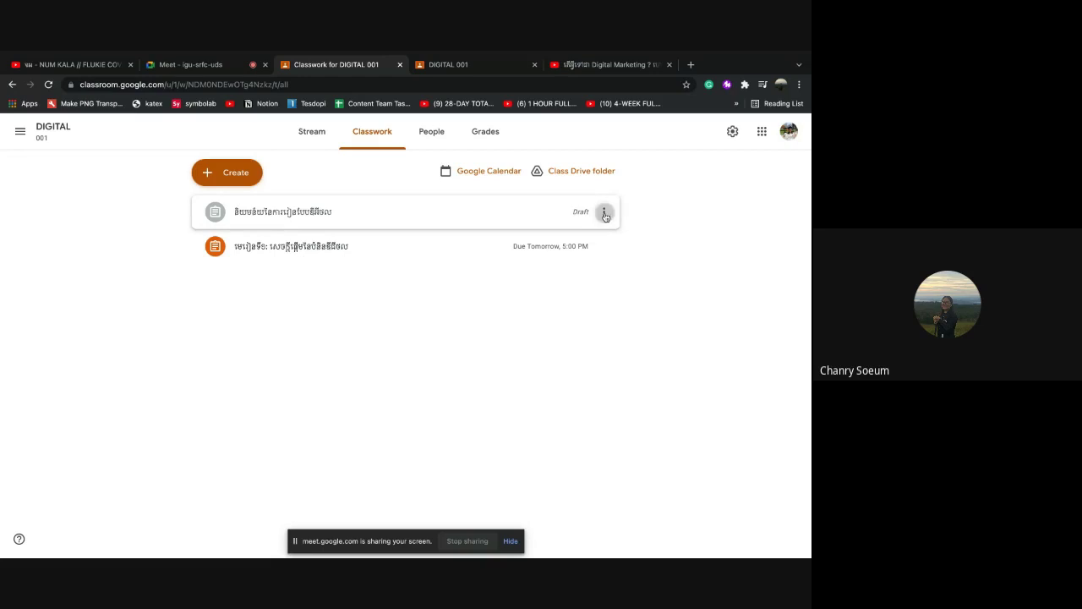
pyautogui.click(604, 213)
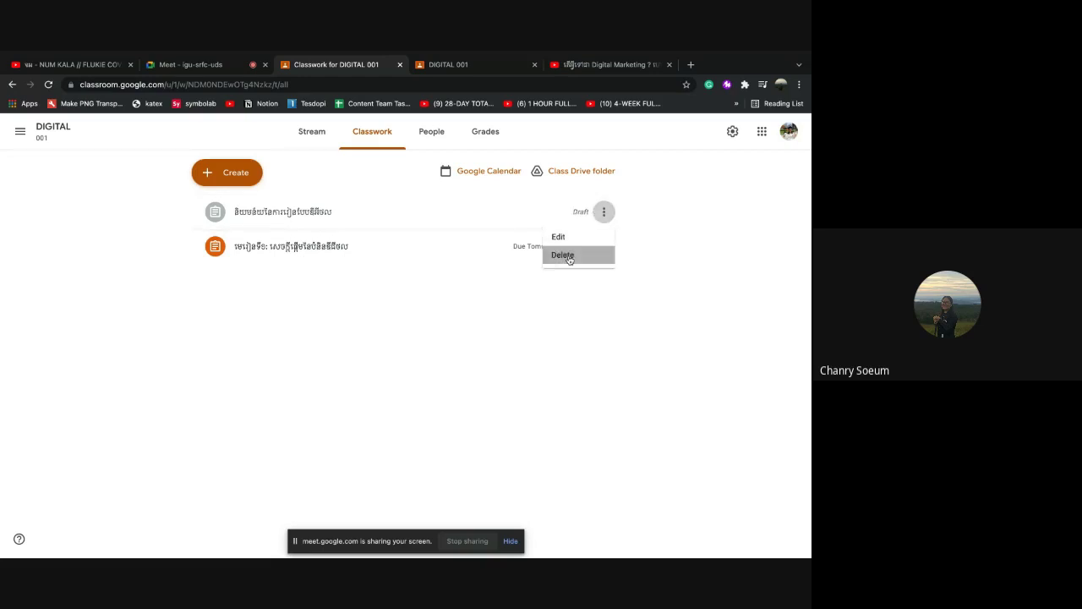
pyautogui.click(571, 255)
pyautogui.click(443, 354)
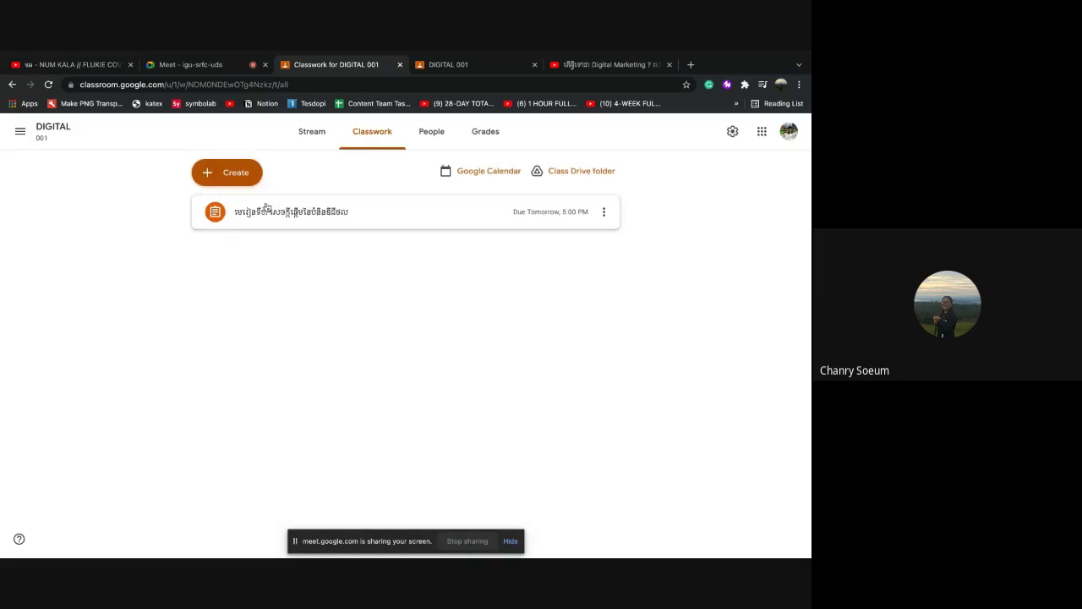
pyautogui.click(228, 173)
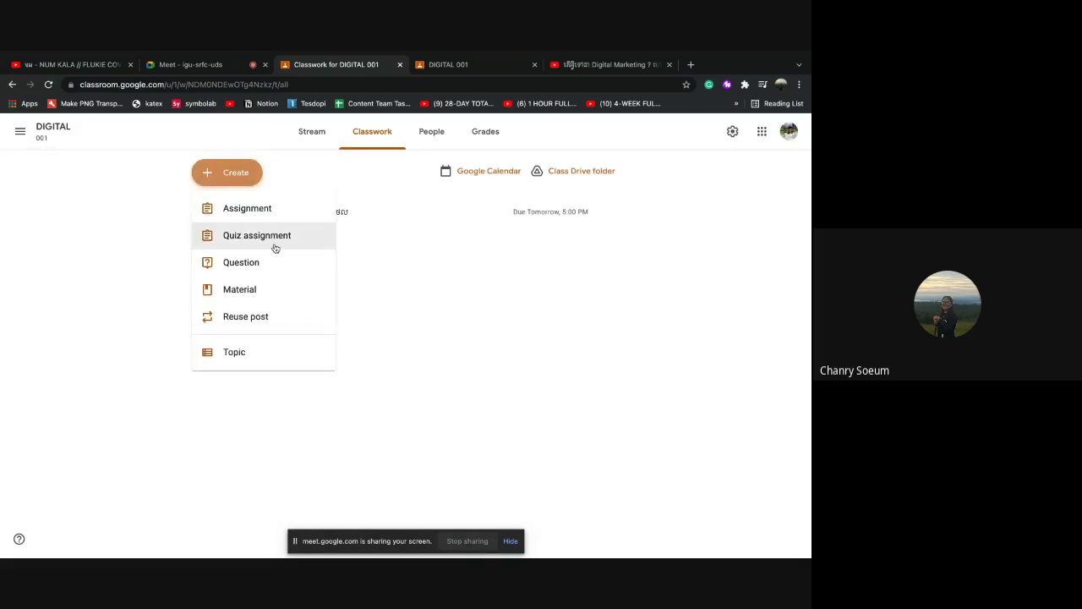
# Start a new Question post and type its Khmer question text, fixing a typo
pyautogui.click(254, 263)
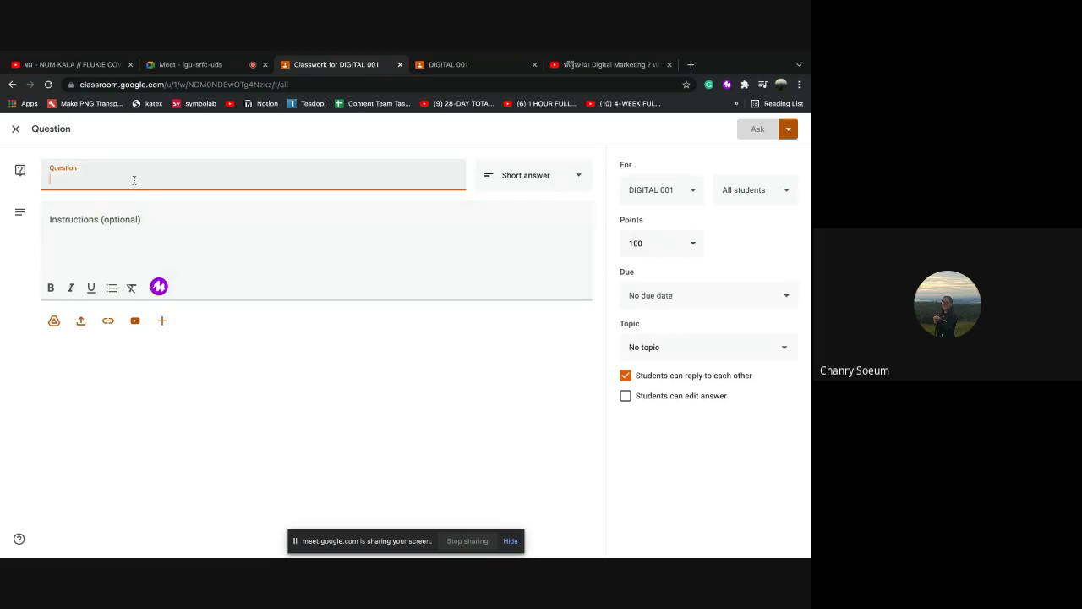
pyautogui.write('តើប្អូន')
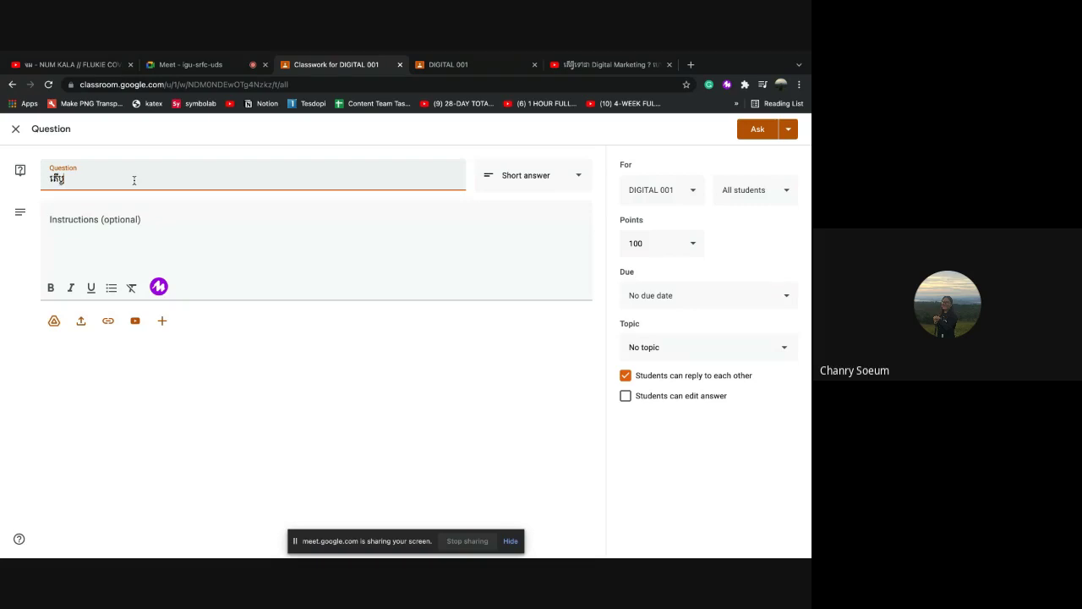
pyautogui.write('នបាន')
pyautogui.press('BackSpace')
pyautogui.press('BackSpace')
pyautogui.press('BackSpace')
pyautogui.press('BackSpace')
pyautogui.press('BackSpace')
pyautogui.press('BackSpace')
pyautogui.press('BackSpace')
pyautogui.write('ន')
pyautogui.write('រៀនបាន')
pyautogui.write('អ្វី')
pyautogui.write('ខ្លះ')
pyautogui.write('។')
pyautogui.write('ថ្នាក់')
pyautogui.write('រៀ')
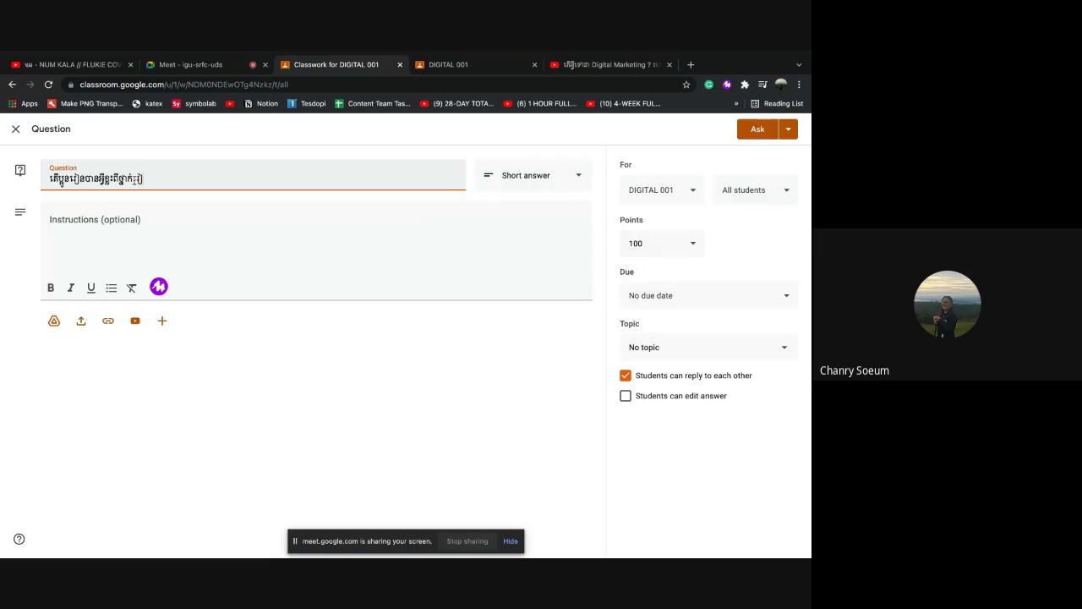
pyautogui.write('នថ្ងៃនេះ?')
pyautogui.click(111, 218)
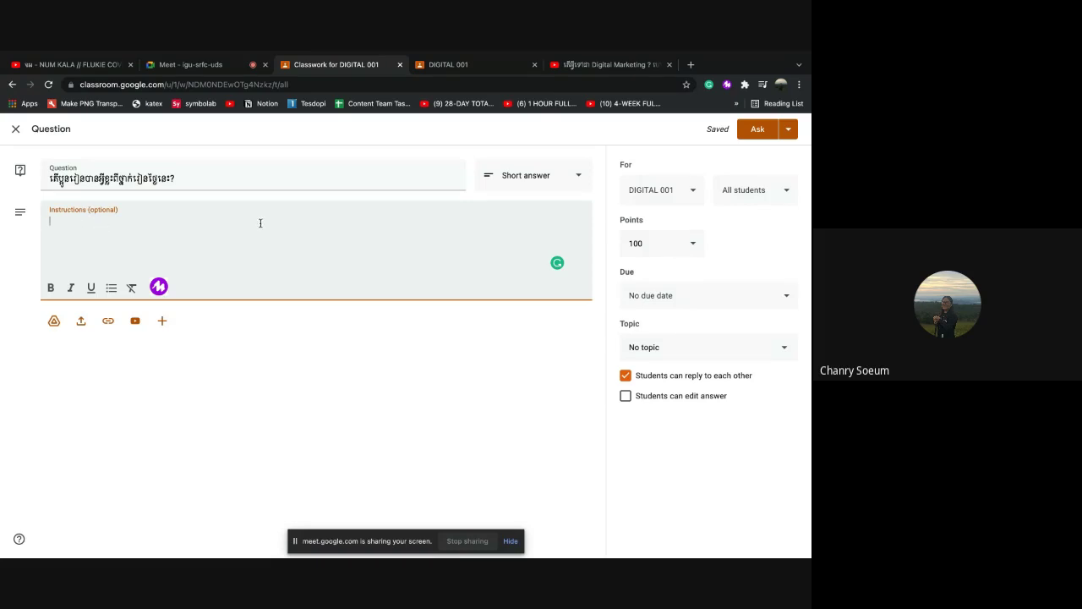
pyautogui.click(572, 179)
# Keep Short answer, leave replies allowed and answer editing off, and insert 'ពី' into the question
pyautogui.click(523, 173)
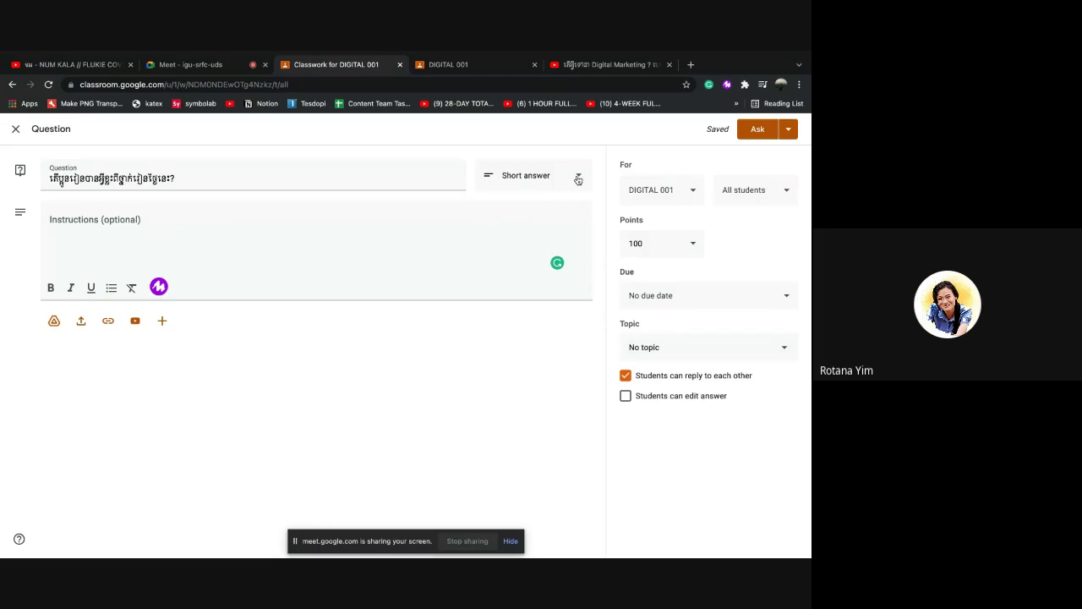
pyautogui.click(579, 179)
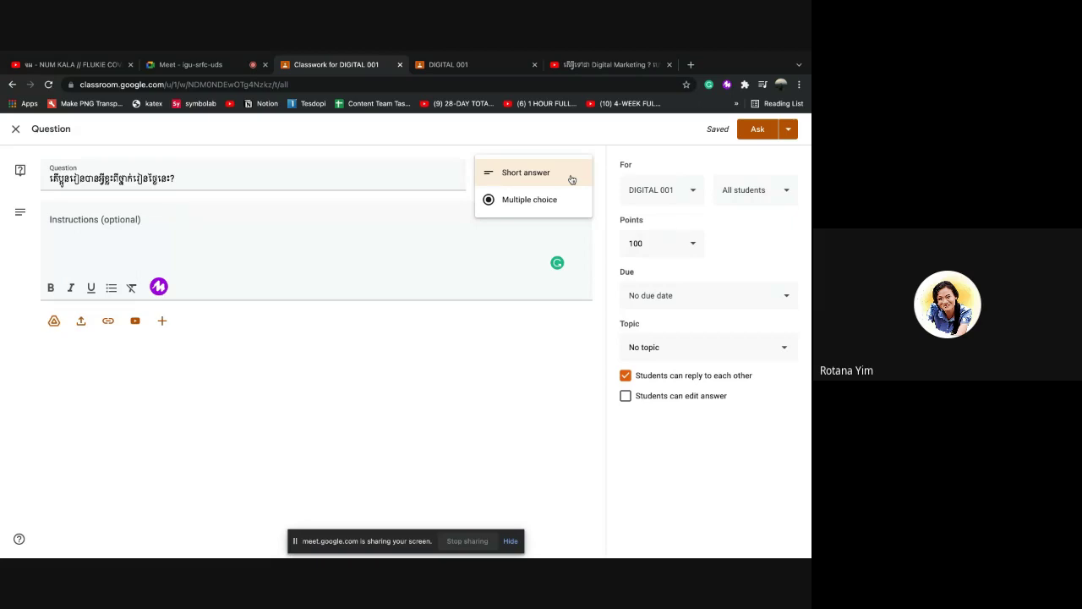
pyautogui.click(572, 174)
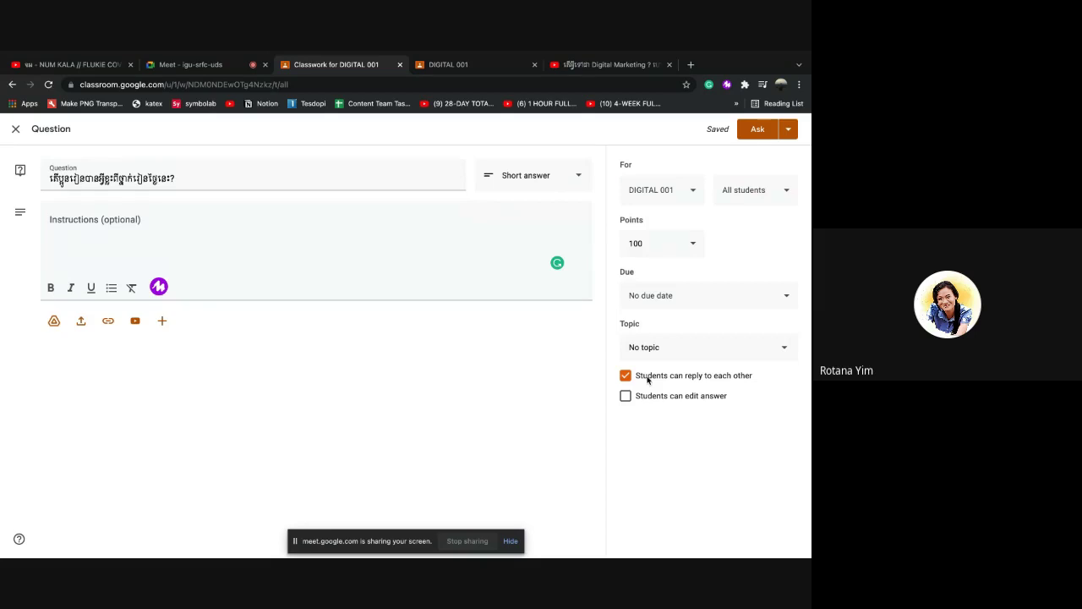
pyautogui.click(625, 398)
pyautogui.click(625, 398)
pyautogui.click(626, 376)
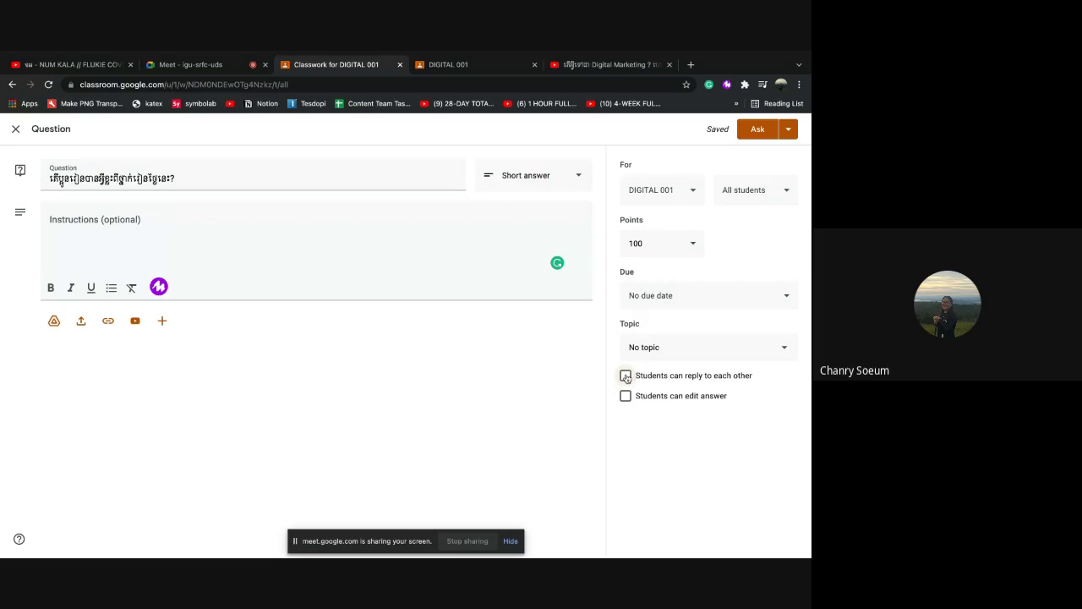
pyautogui.click(626, 376)
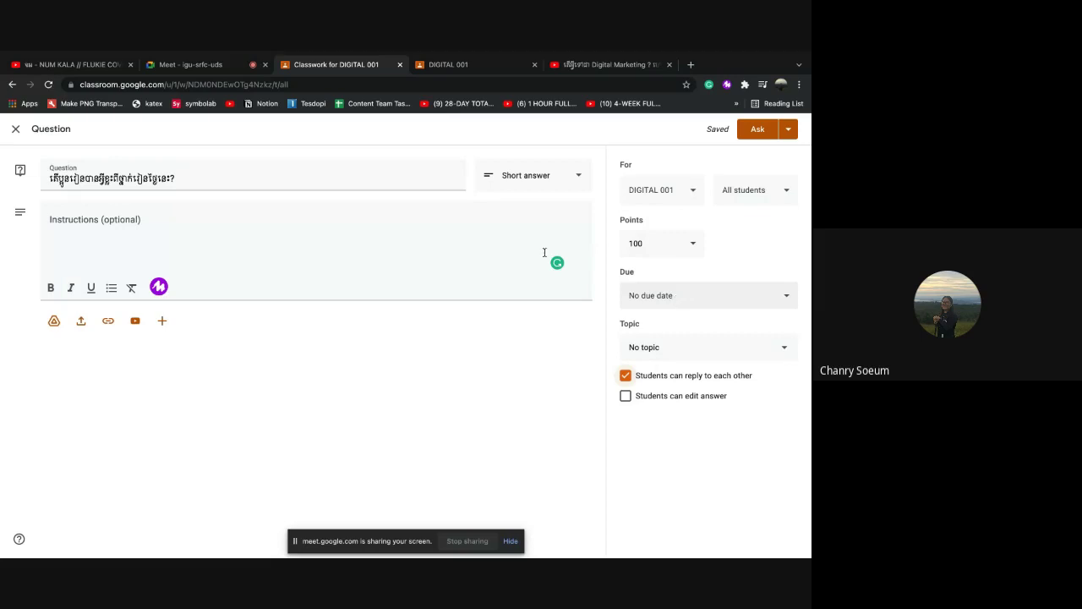
pyautogui.write('ពី')
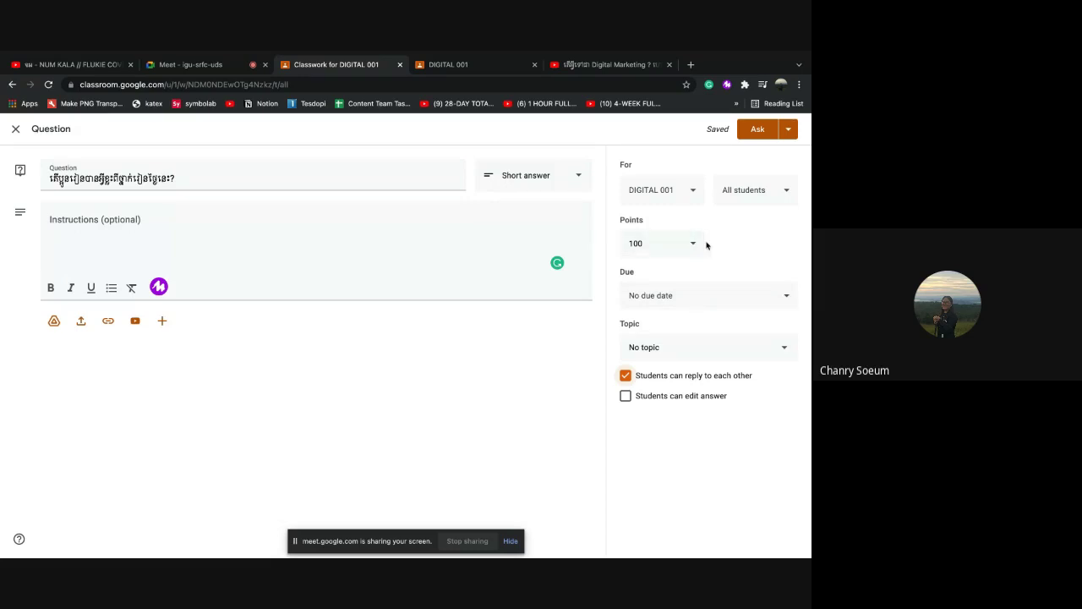
# Verify the question targets DIGITAL 001 with All students, then open the arrow beside Ask
pyautogui.click(691, 194)
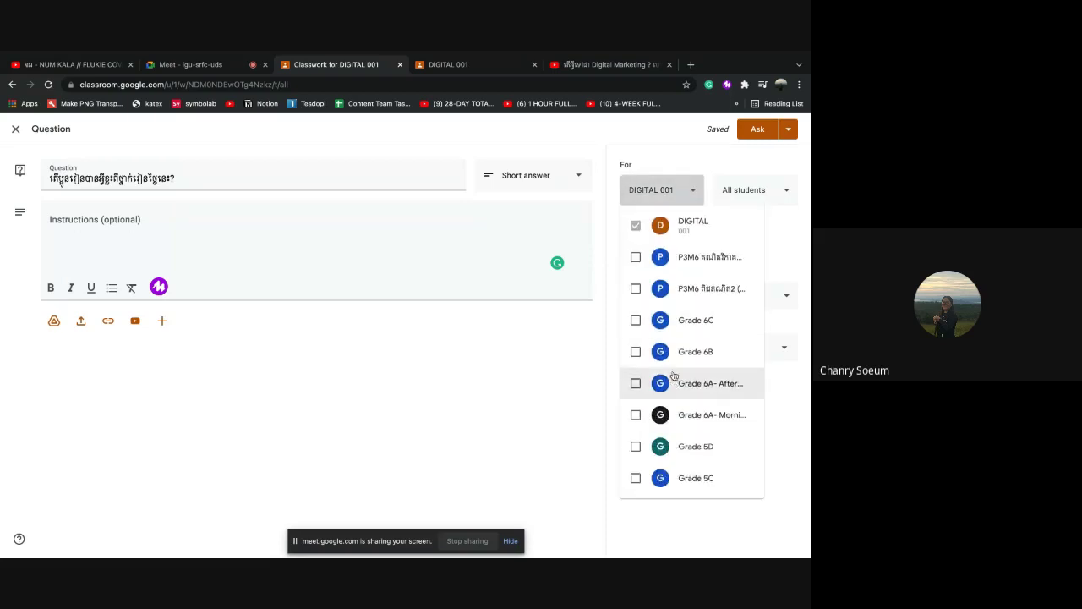
pyautogui.click(696, 200)
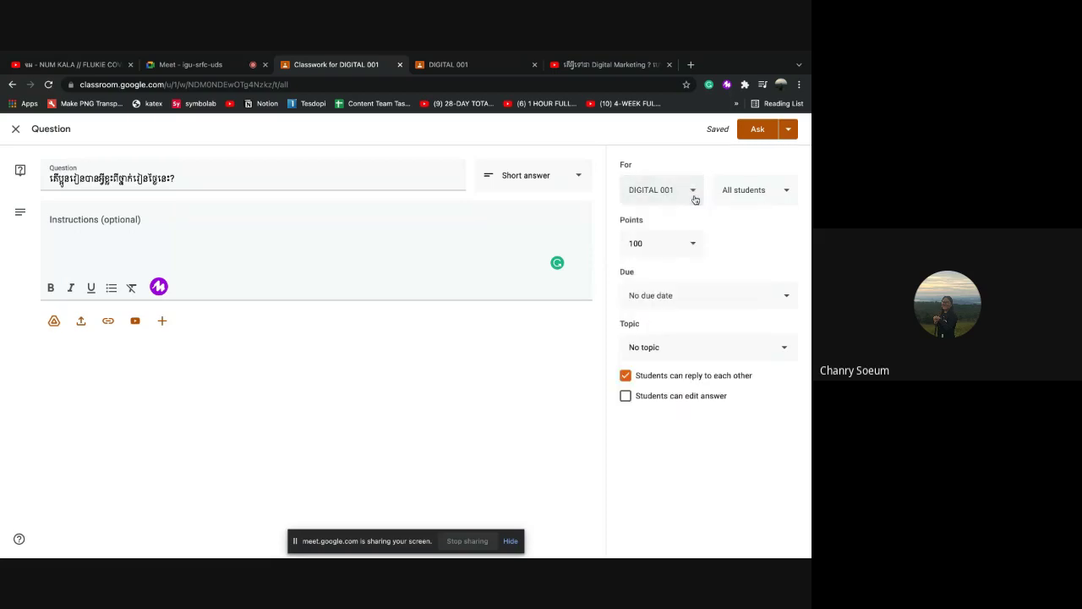
pyautogui.click(772, 194)
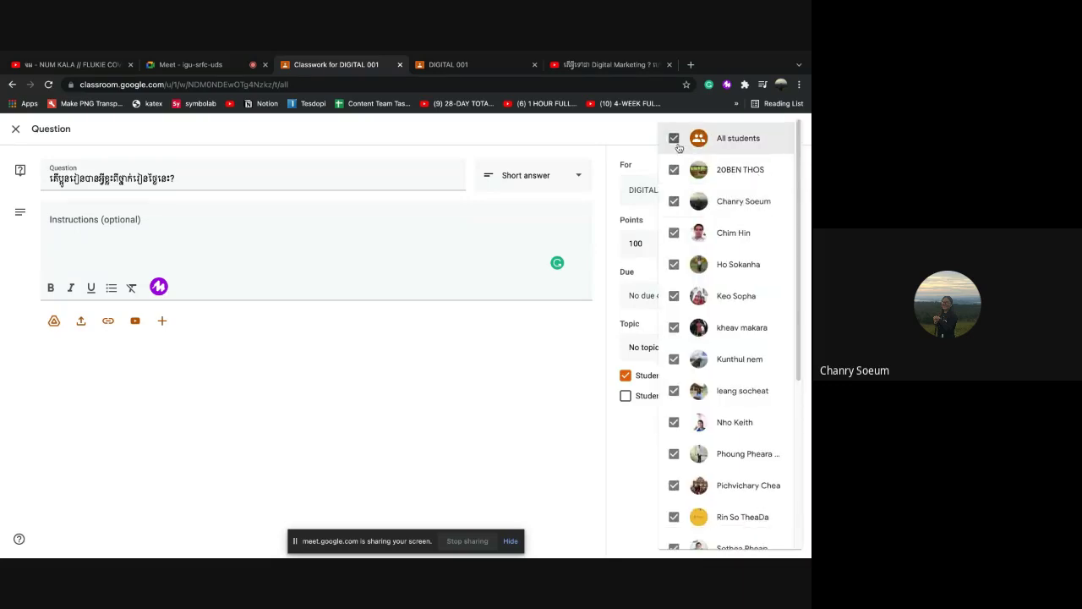
pyautogui.click(653, 143)
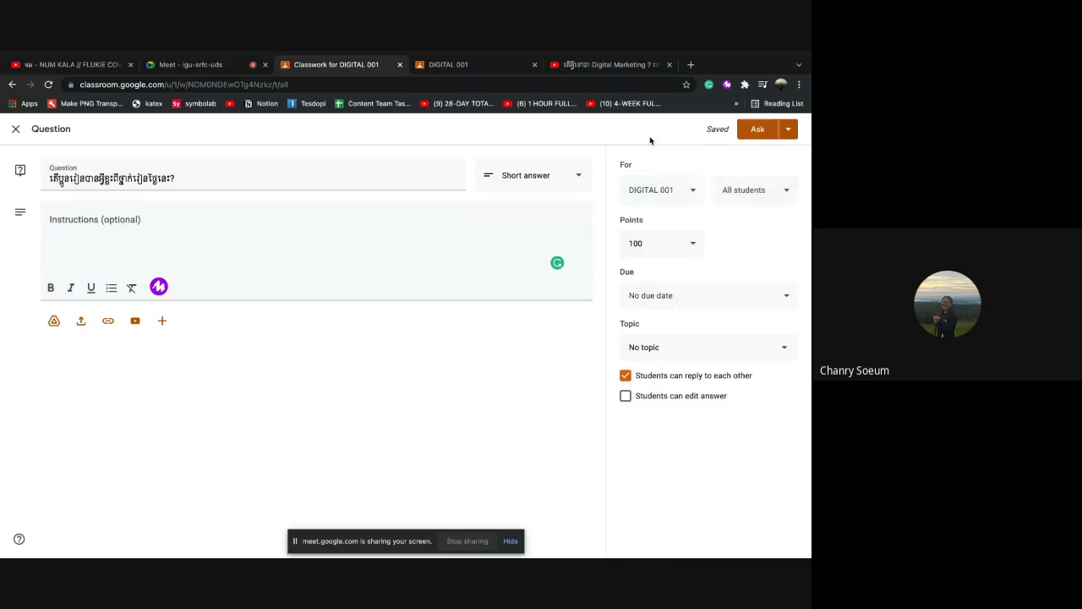
pyautogui.click(757, 132)
pyautogui.click(786, 133)
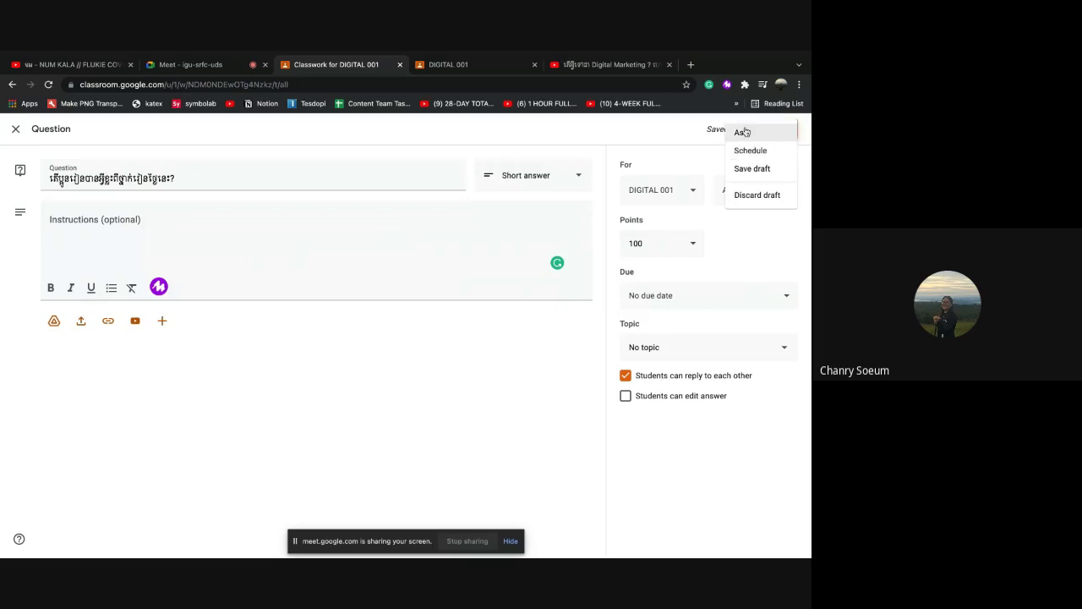
# Post the question with Ask so it tops the Classwork list
pyautogui.click(742, 134)
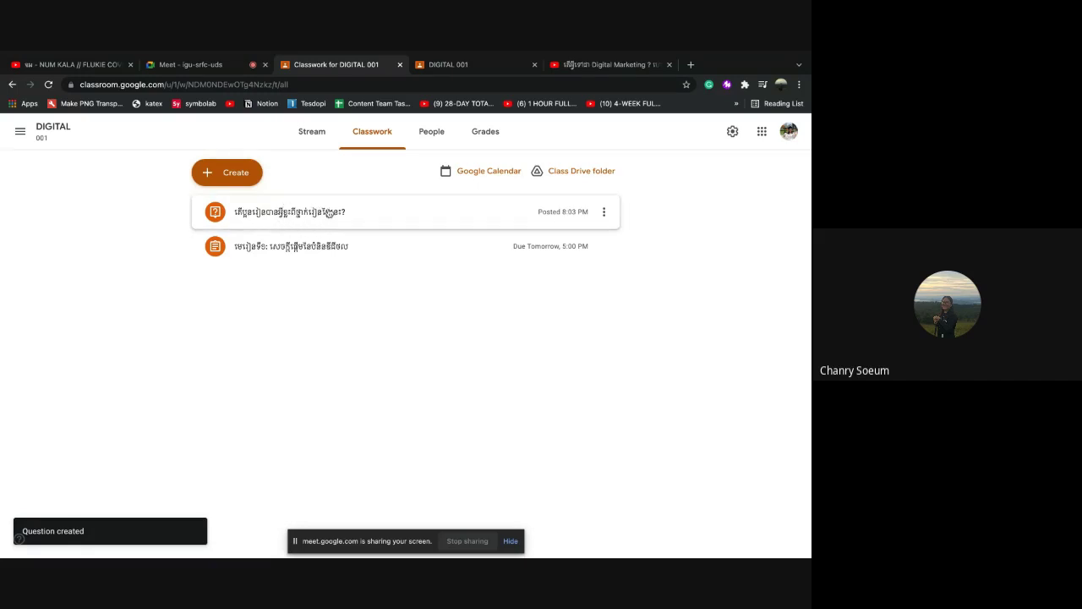
pyautogui.click(239, 178)
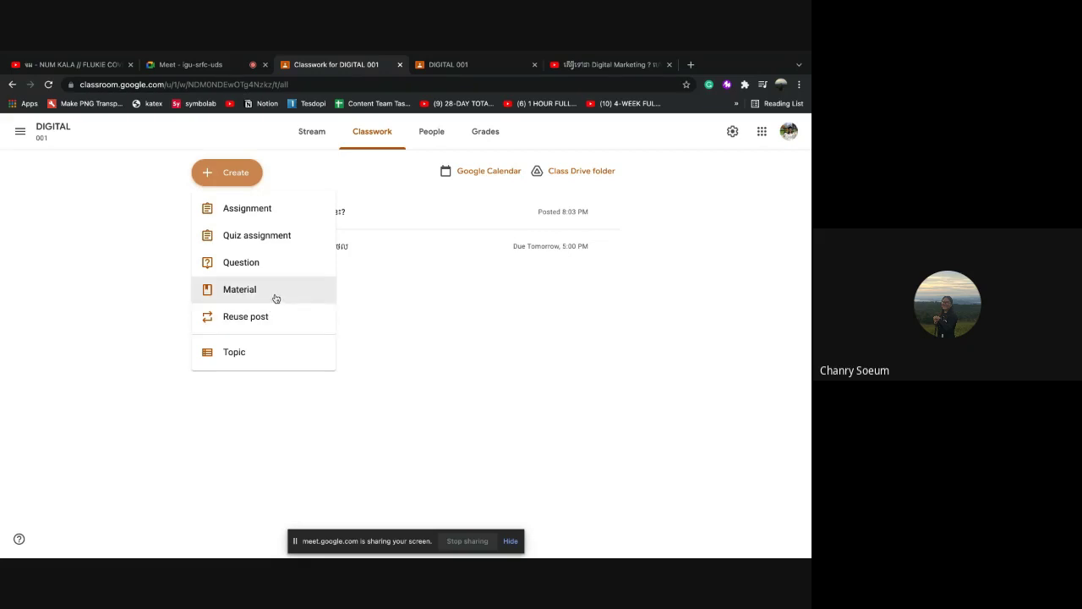
# Start a new Material post and enter its Khmer title
pyautogui.click(252, 290)
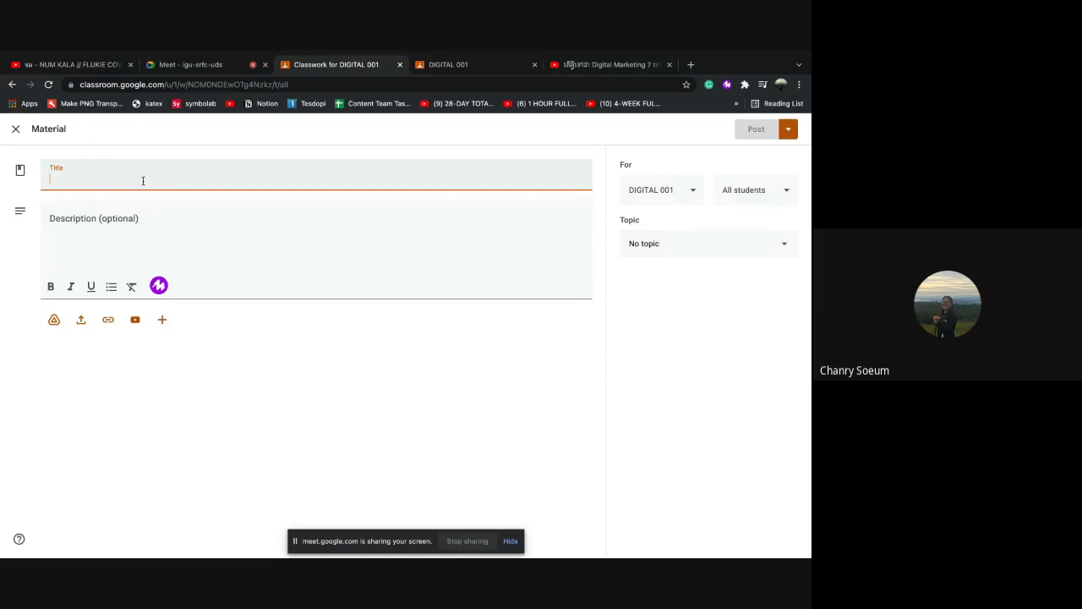
pyautogui.write('ប')
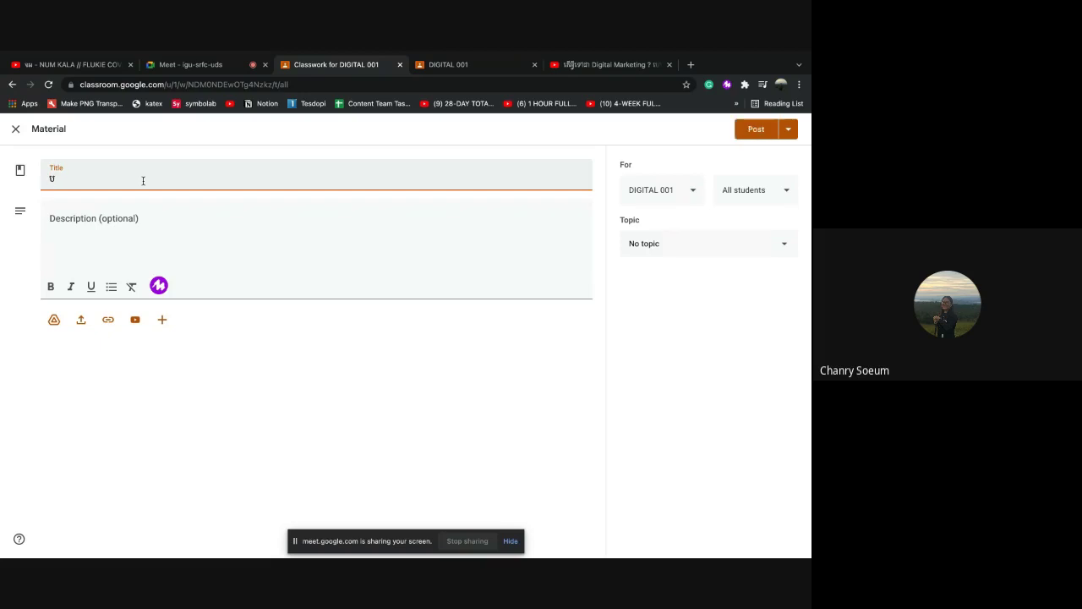
pyautogui.write('ច្ចេកវិទ្យា')
pyautogui.press('BackSpace')
pyautogui.press('BackSpace')
pyautogui.write('ថល')
# Type the one-line Khmer description in the Description field, correcting a character
pyautogui.click(74, 218)
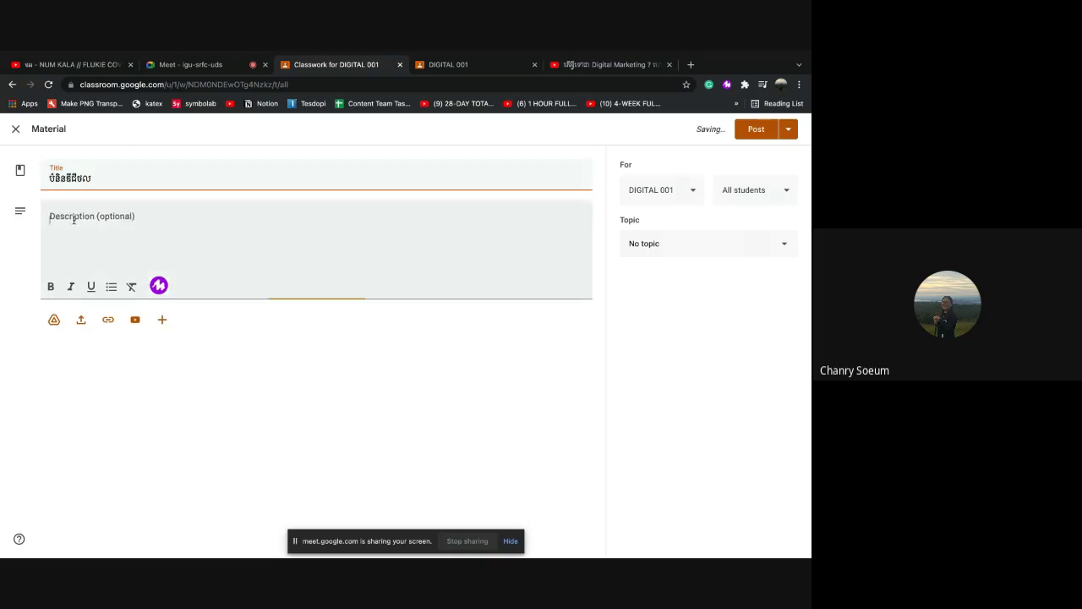
pyautogui.write('មក្ខណ')
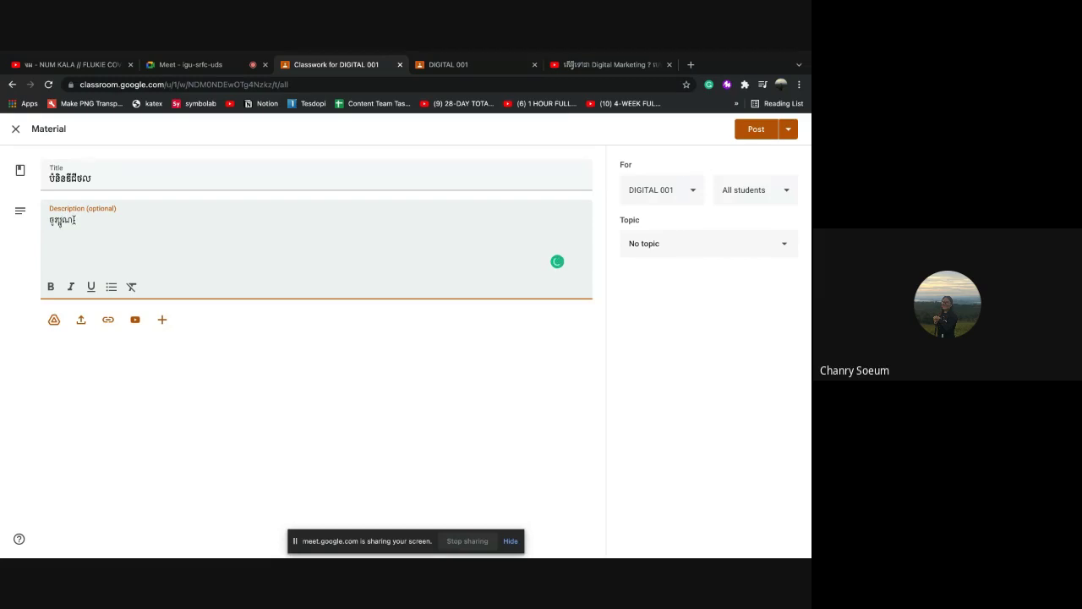
pyautogui.press('BackSpace')
pyautogui.write('អ')
pyautogui.write('ក្សរ')
pyautogui.write('វភៅខាងក')
pyautogui.write('្រោម')
pyautogui.write('។')
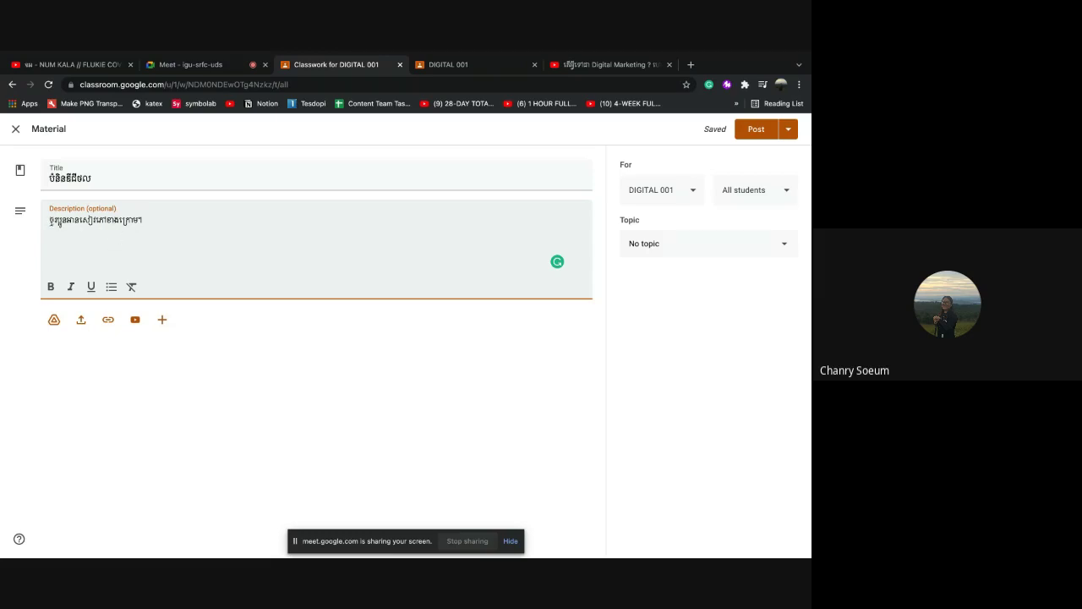
# Format the whole Khmer description line bold, italic and underlined
pyautogui.moveTo(49, 219); pyautogui.dragTo(144, 221)
pyautogui.click(51, 287)
pyautogui.click(71, 289)
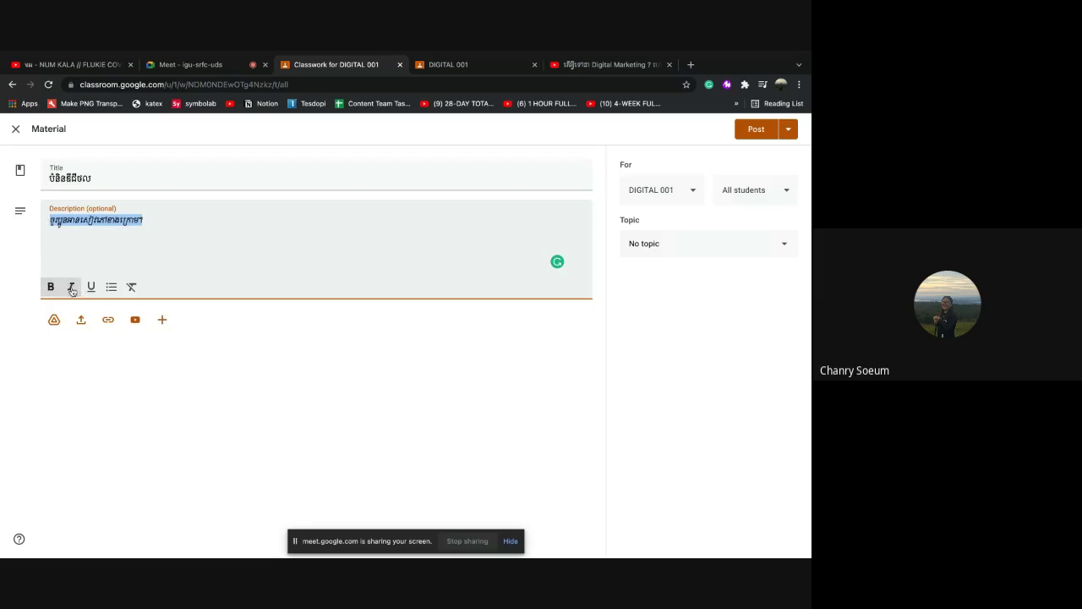
pyautogui.click(91, 287)
pyautogui.click(167, 250)
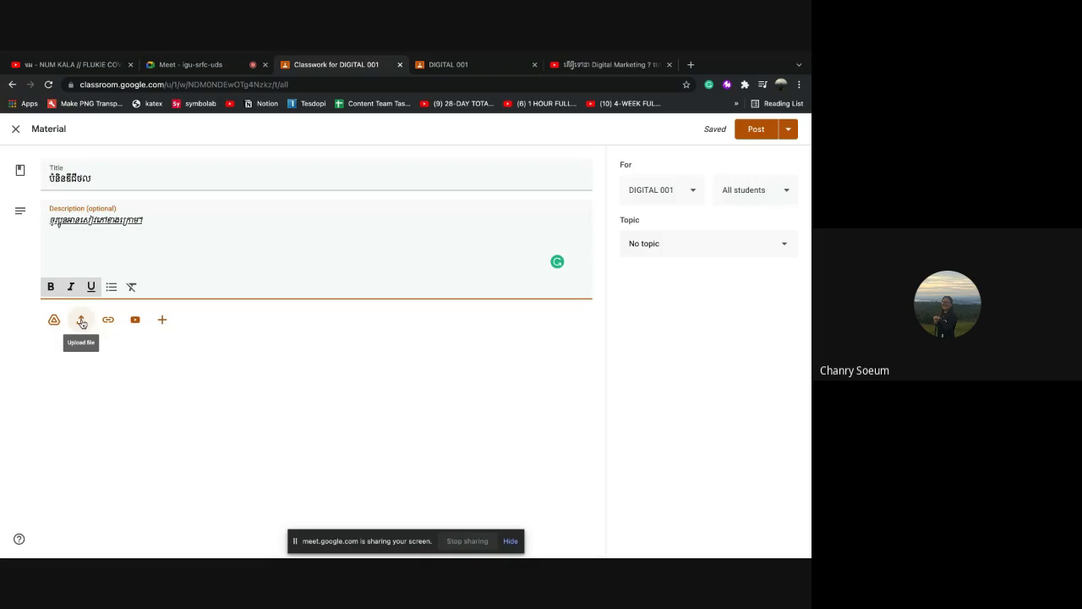
# Attach 2007_the_maxwell_daily_reader_365_days_of_insight_to_develop_the.pdf via Upload file
pyautogui.click(82, 322)
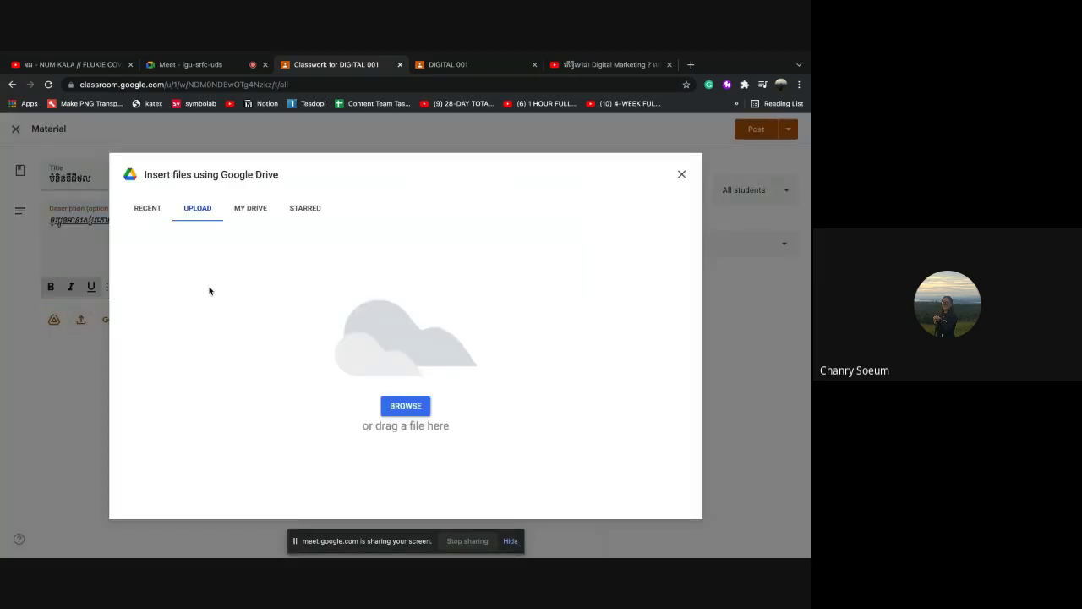
pyautogui.click(407, 414)
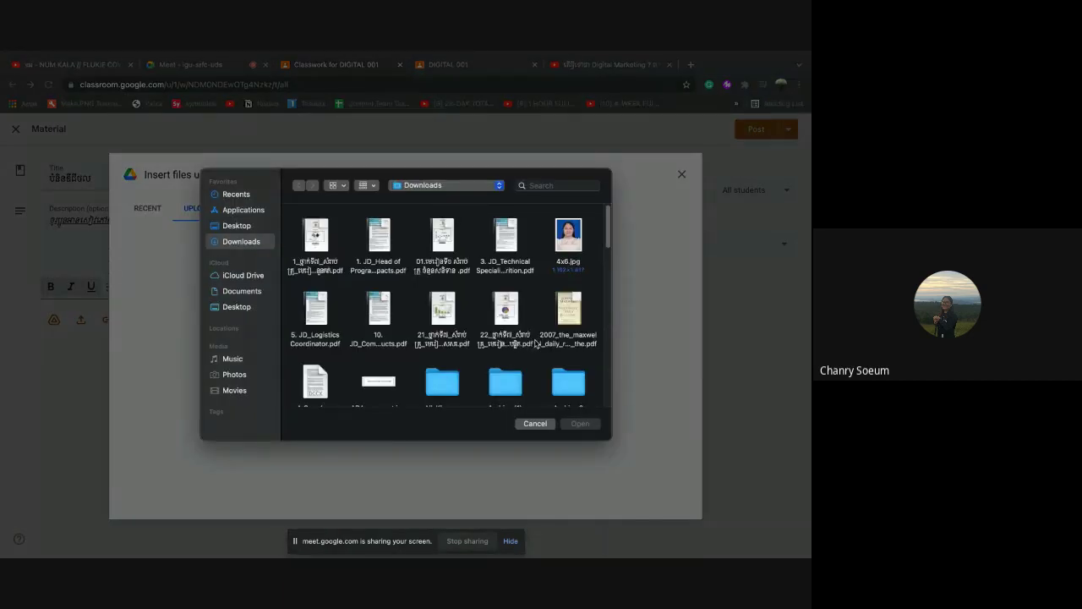
pyautogui.moveTo(565, 310)
pyautogui.click(567, 304)
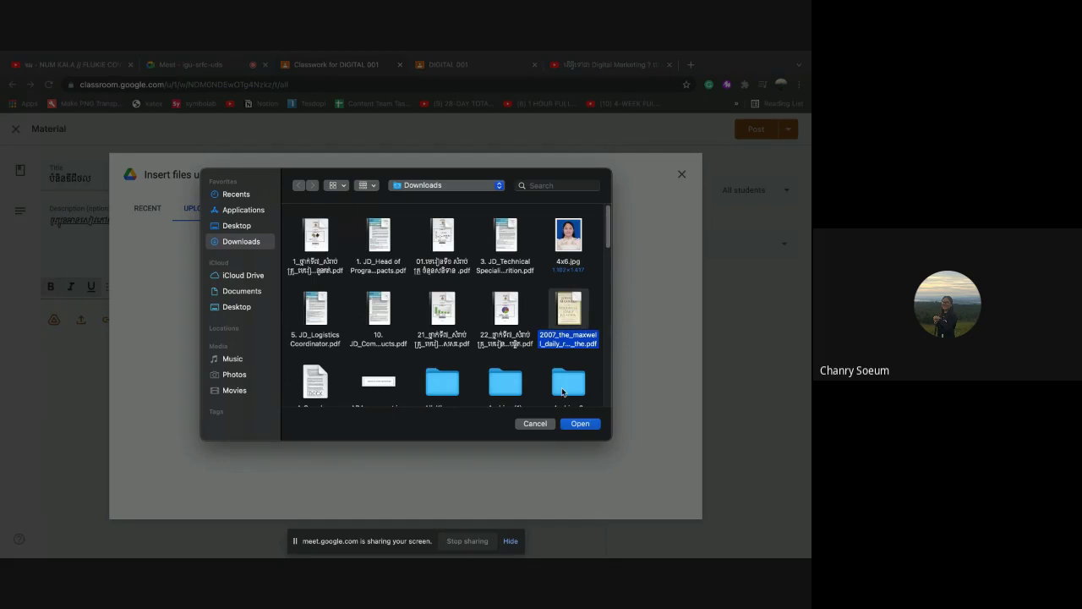
pyautogui.click(576, 423)
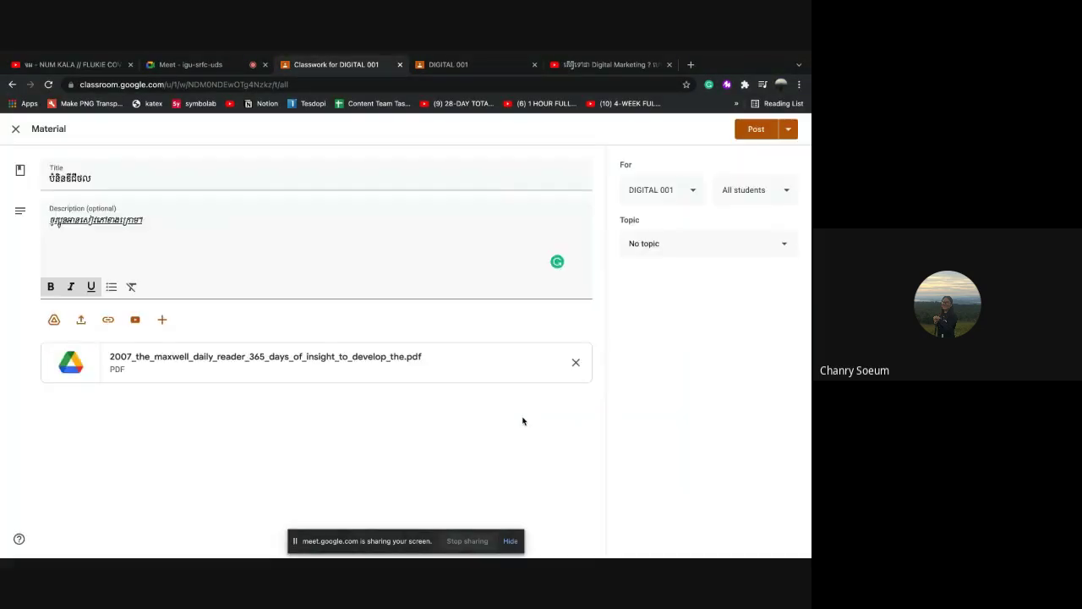
# Upload the Khmer-named PDF from Downloads as a second attachment
pyautogui.click(79, 327)
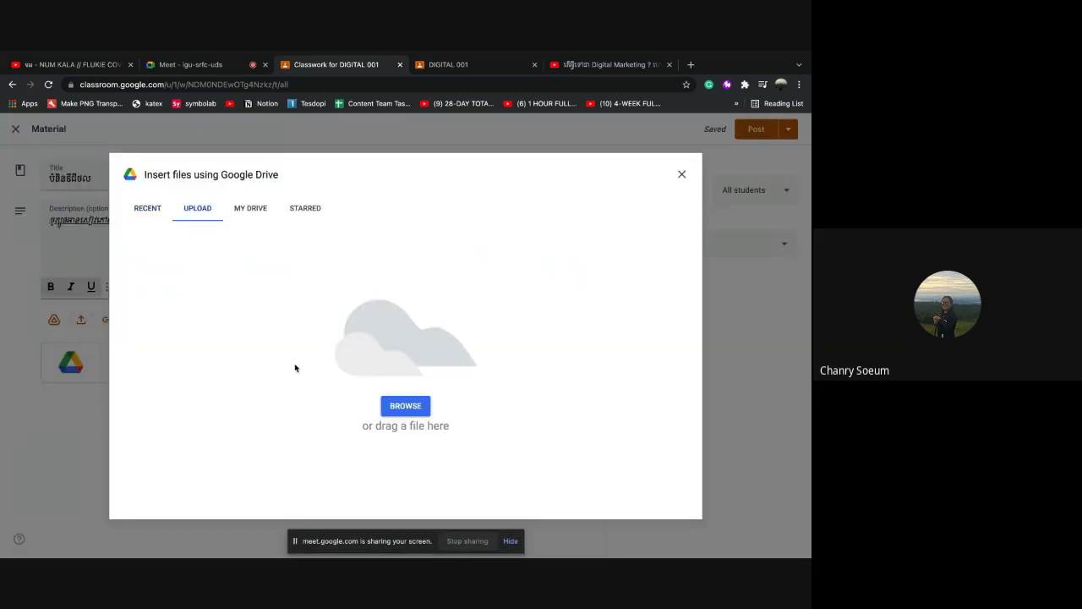
pyautogui.click(406, 408)
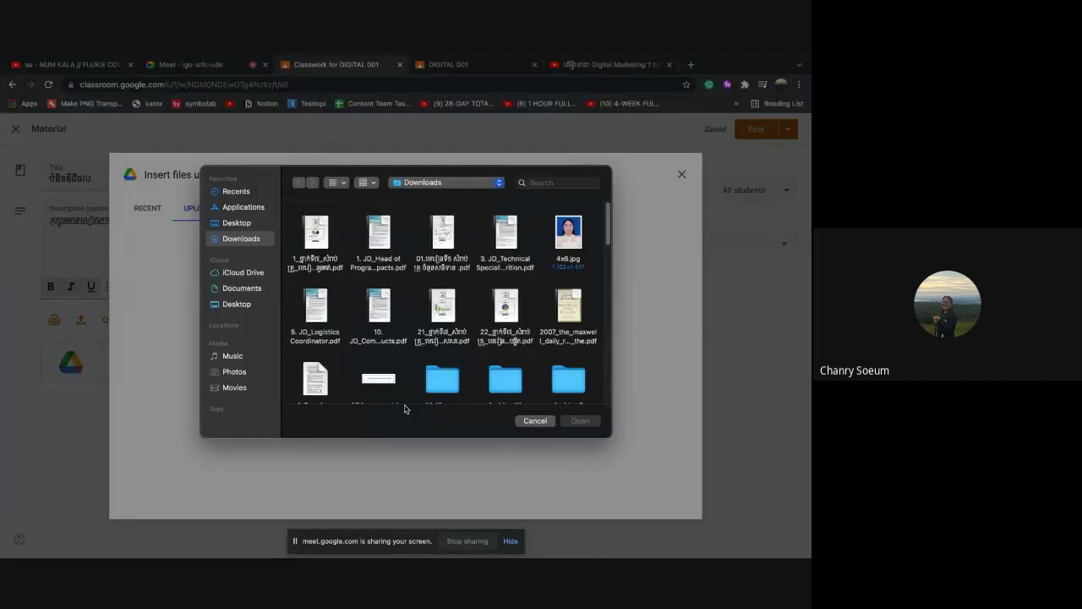
pyautogui.scroll(-5, 405, 406)
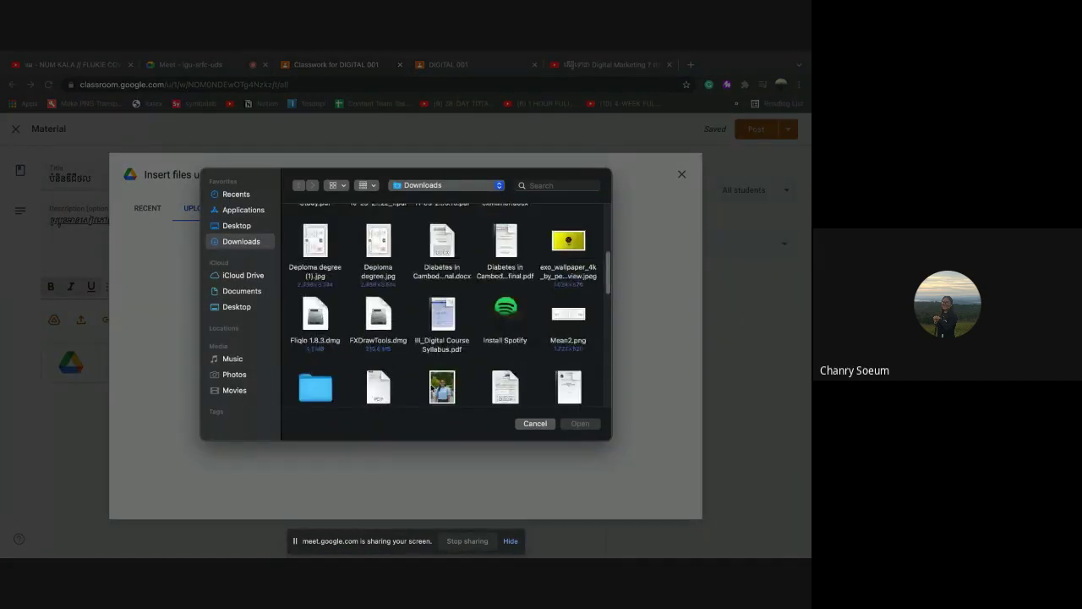
pyautogui.scroll(-10, 433, 391)
pyautogui.scroll(-10, 431, 389)
pyautogui.scroll(-2, 431, 388)
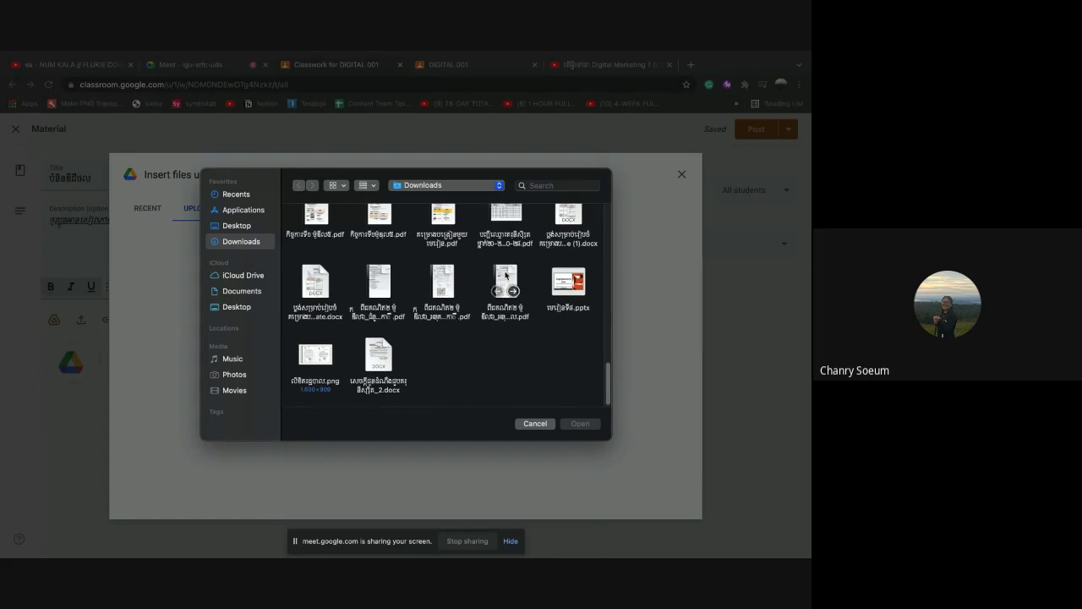
pyautogui.click(505, 275)
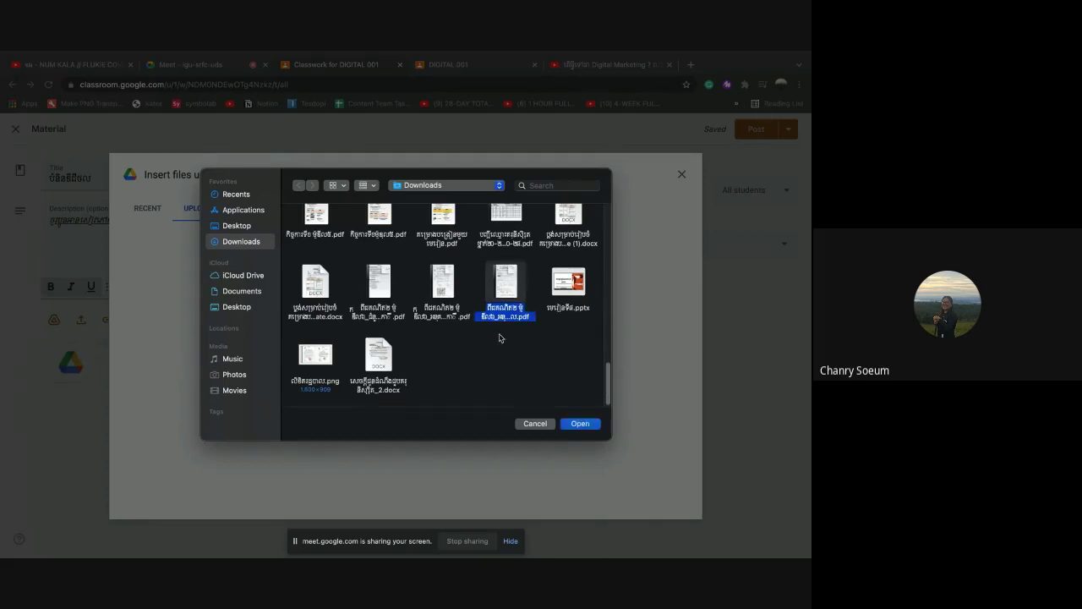
pyautogui.click(571, 424)
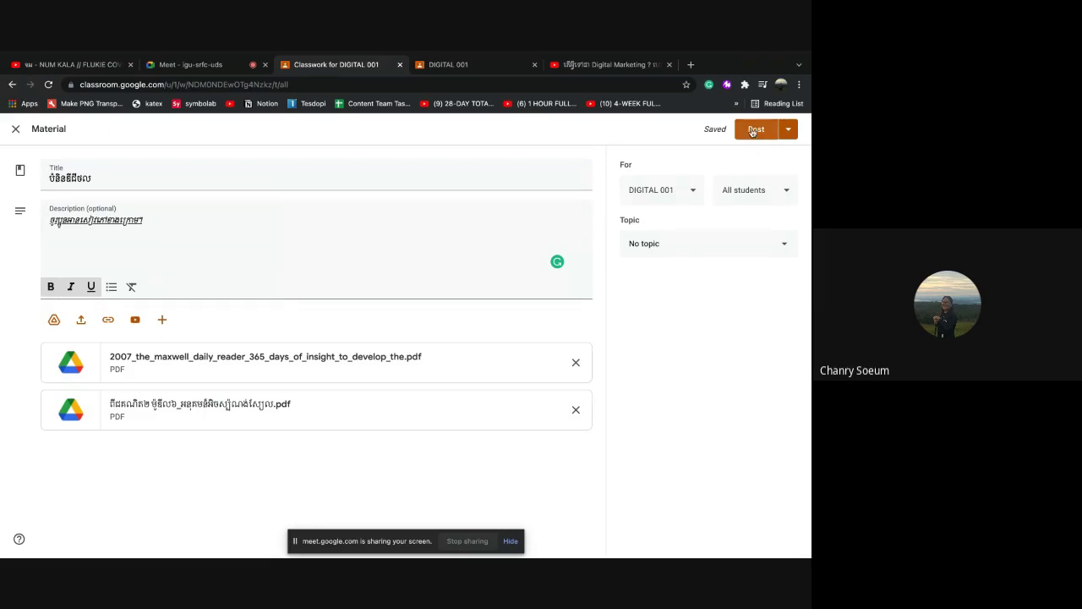
# Post the material with its two PDFs to DIGITAL 001's Classwork
pyautogui.click(791, 130)
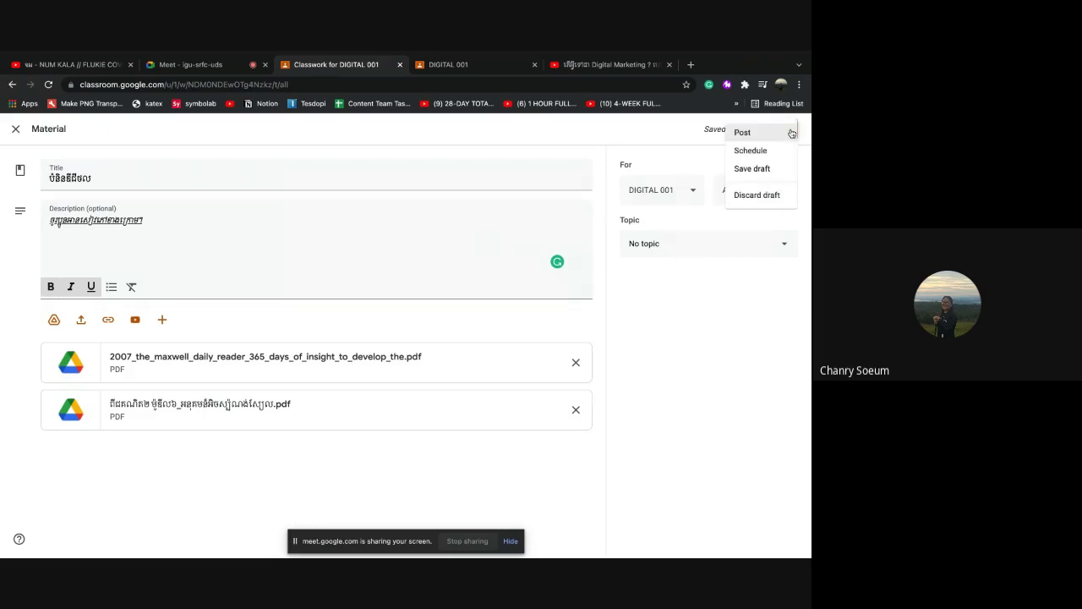
pyautogui.click(714, 139)
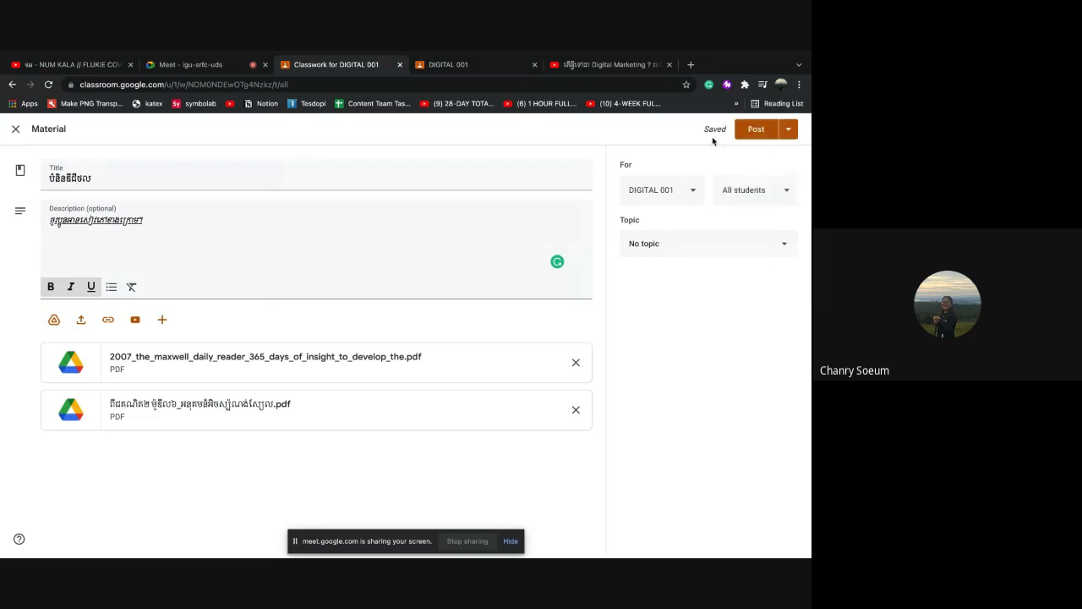
pyautogui.click(753, 131)
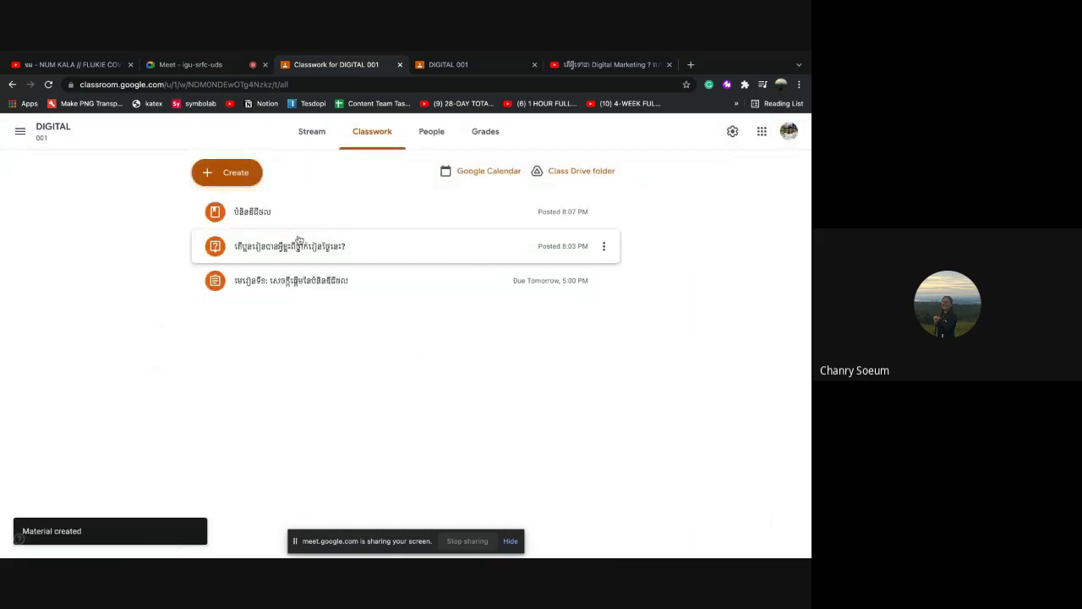
# Browse Grade 6C's posts in Reuse post, then close the dialog without reusing any
pyautogui.click(245, 181)
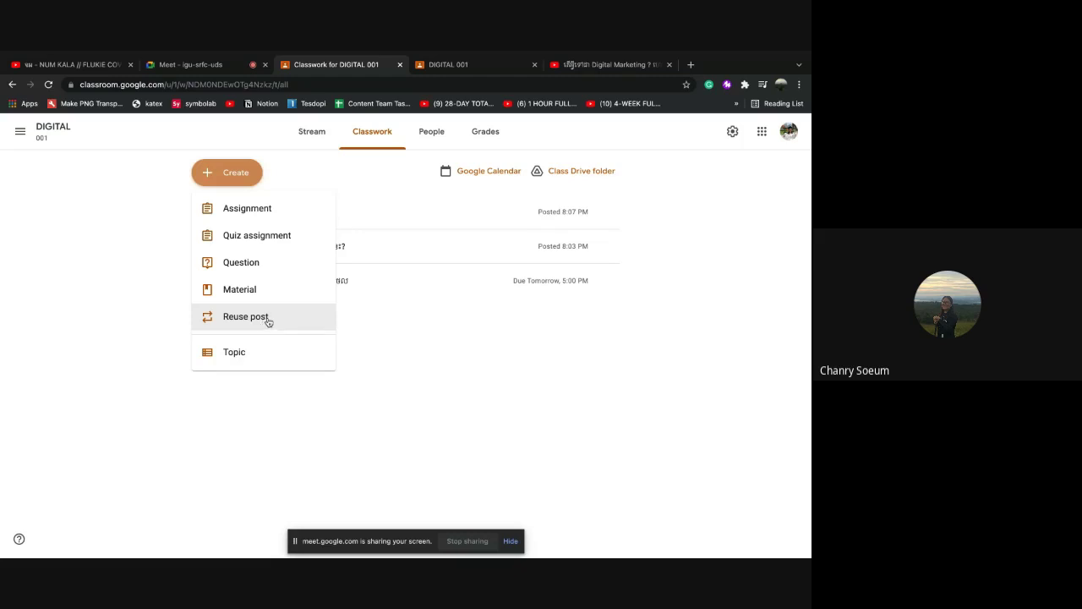
pyautogui.click(249, 320)
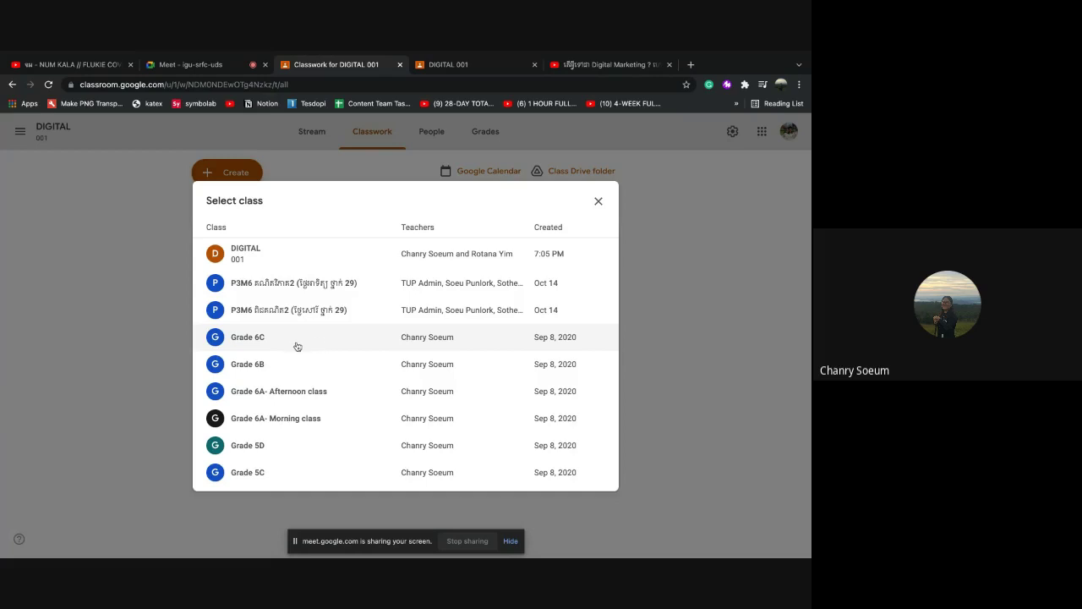
pyautogui.click(271, 341)
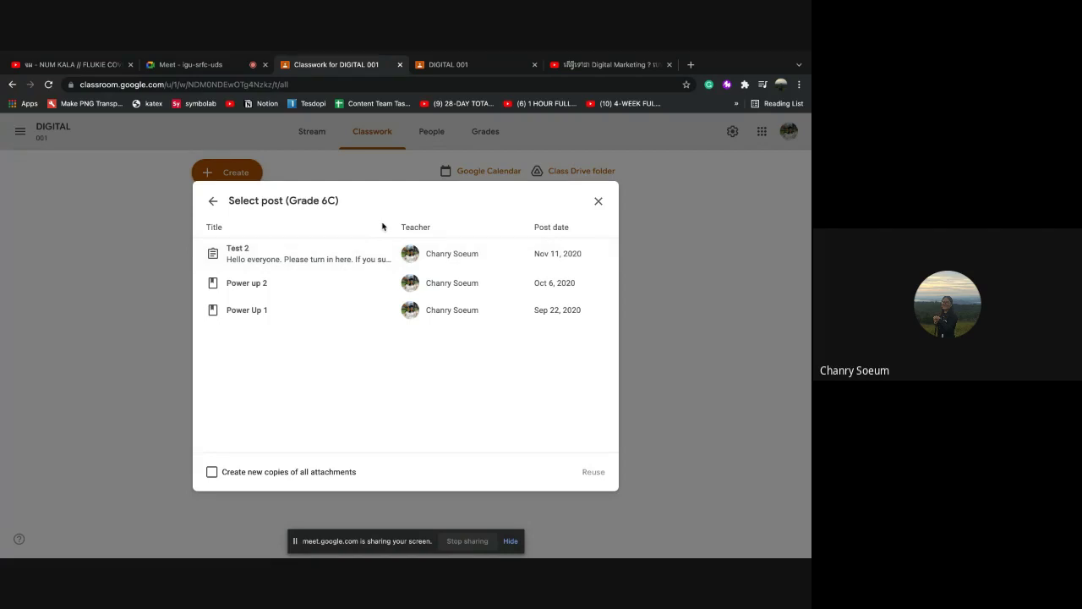
pyautogui.click(597, 204)
pyautogui.click(233, 174)
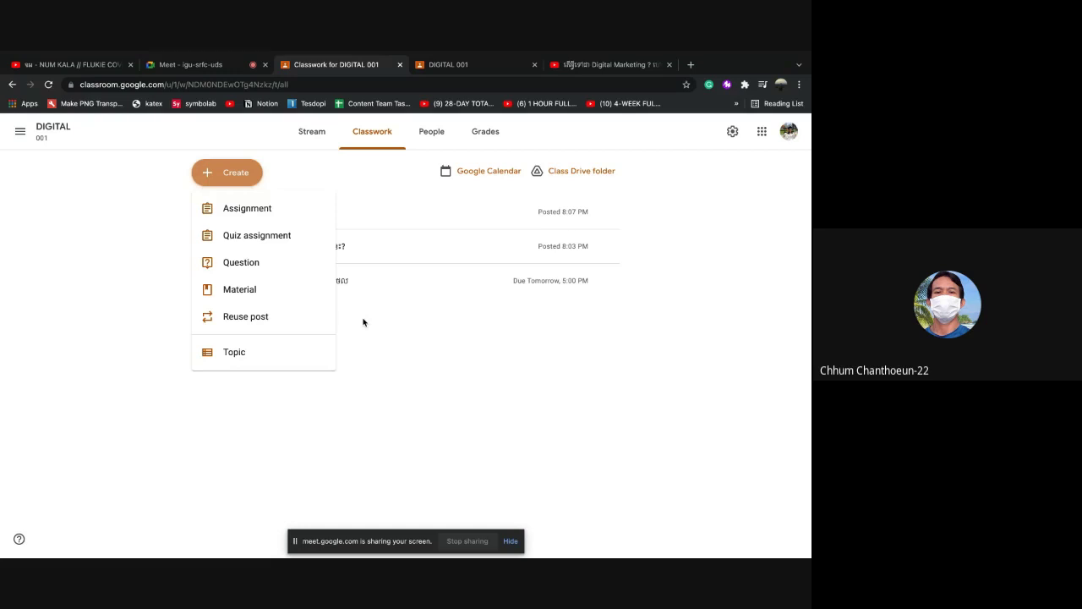
# Browse Grade 5C and Grade 5D for a post to reuse, finding both empty
pyautogui.click(274, 320)
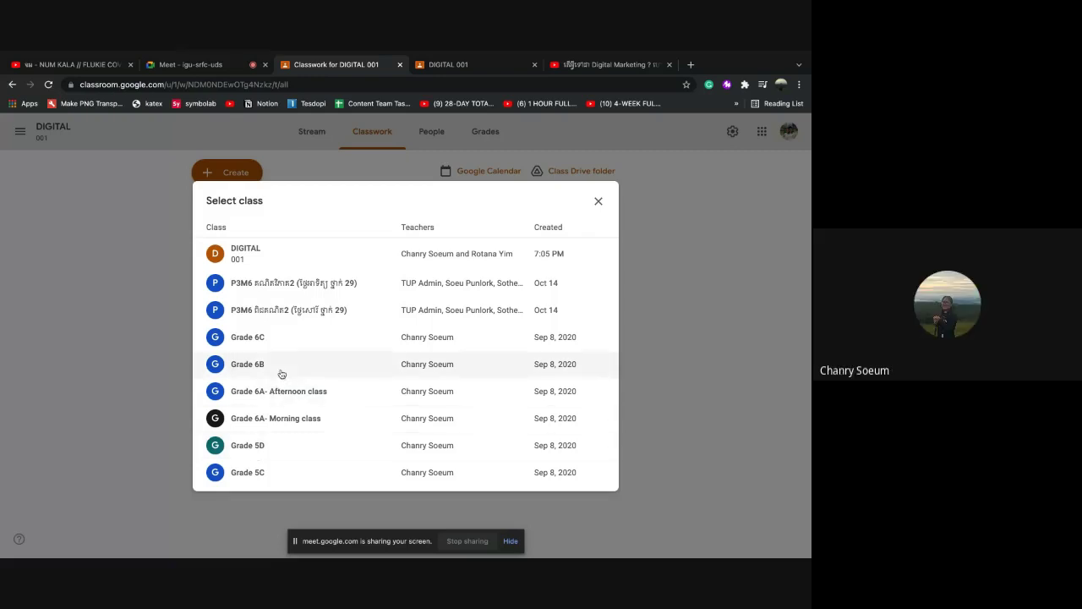
pyautogui.click(259, 472)
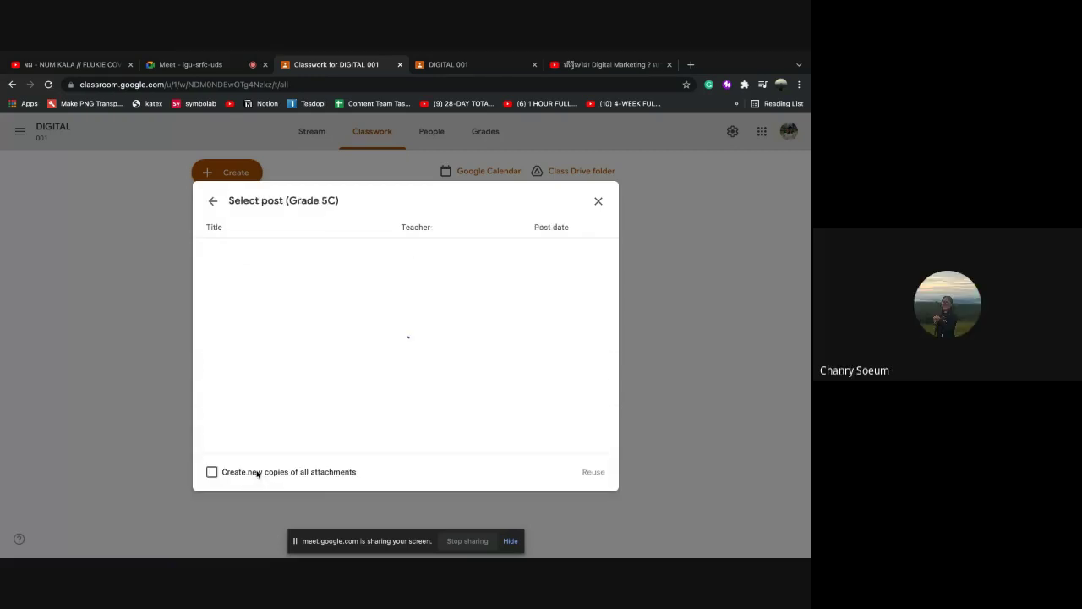
pyautogui.click(213, 201)
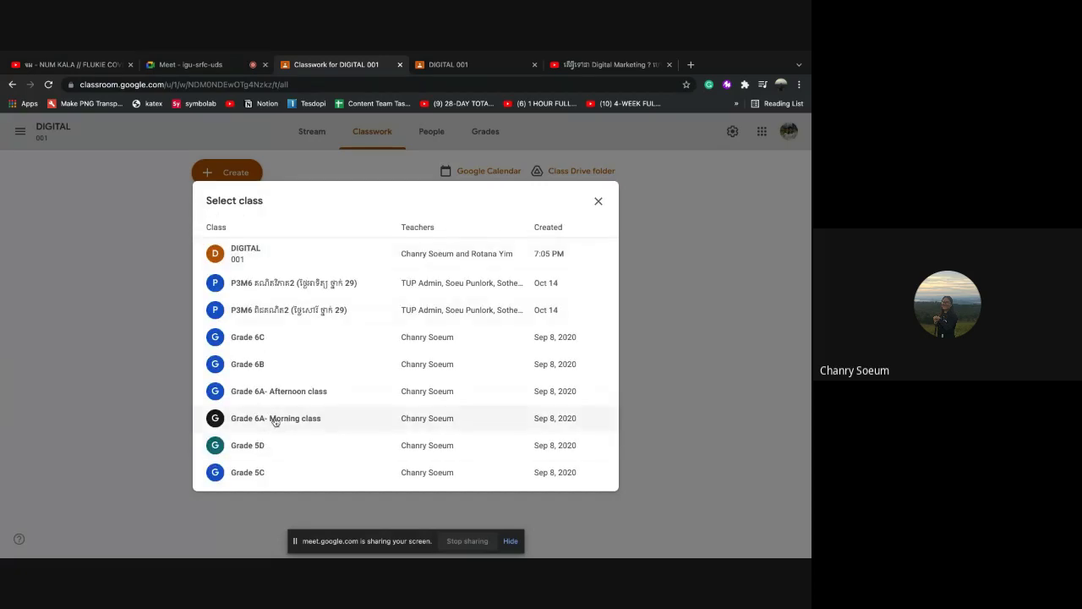
pyautogui.click(259, 445)
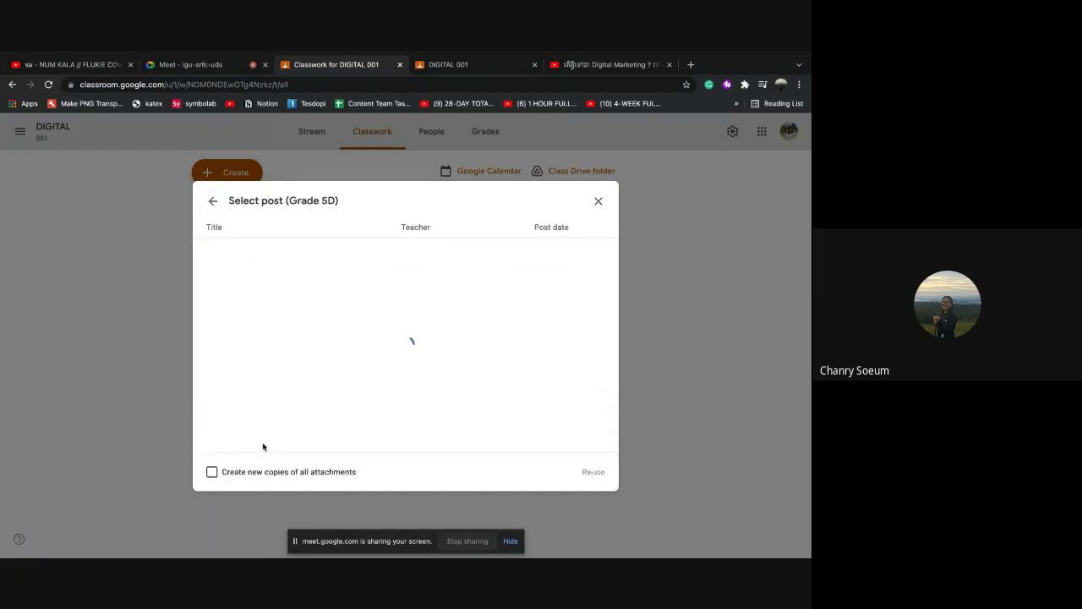
pyautogui.click(213, 203)
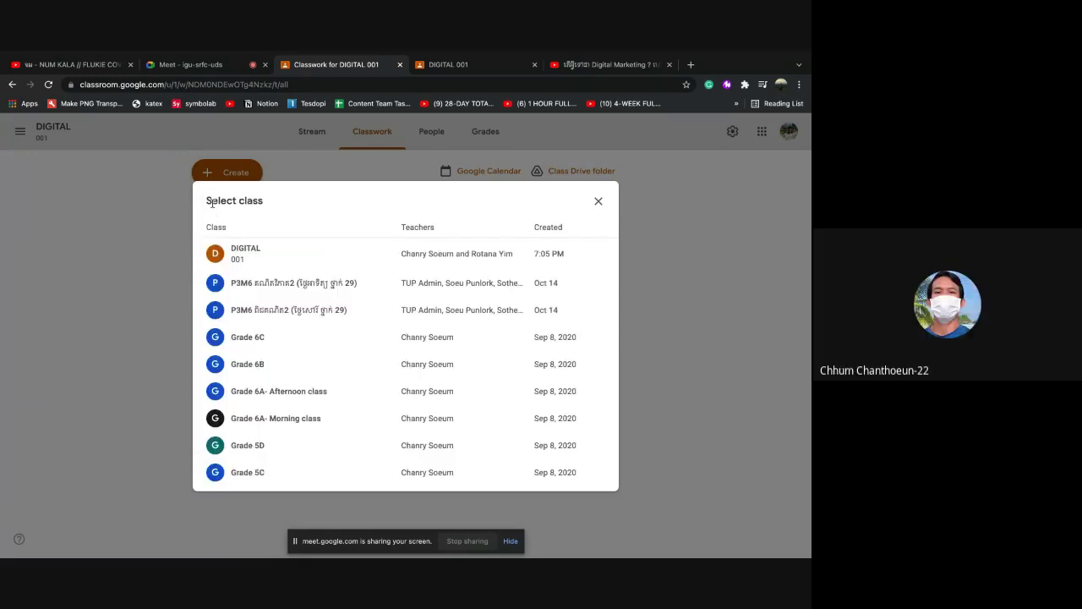
# Reuse Grade 6C's Power up 2 post here with new copies of all attachments
pyautogui.click(266, 342)
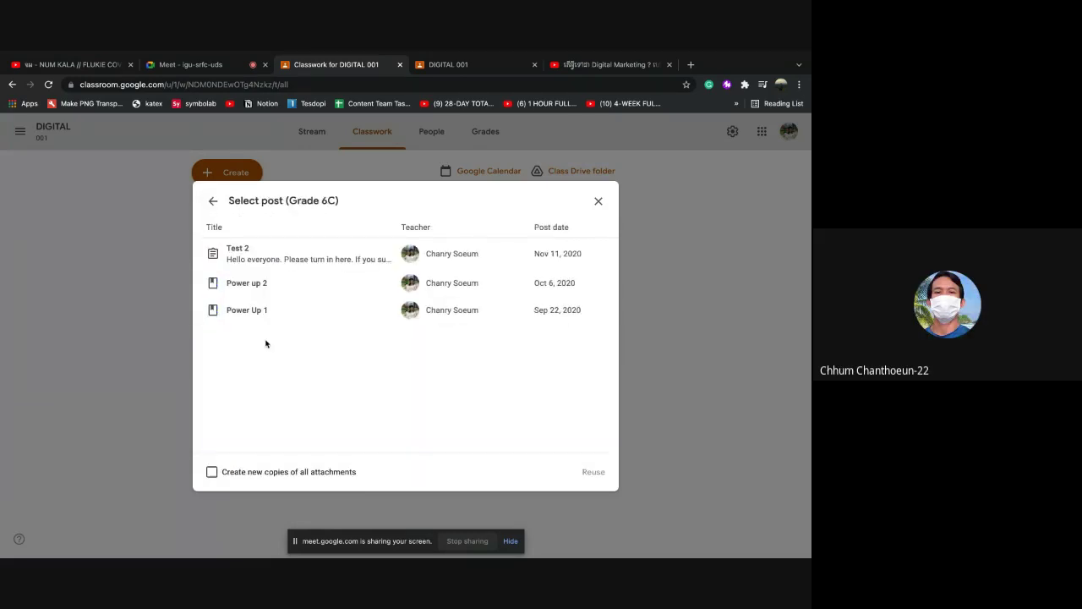
pyautogui.click(237, 284)
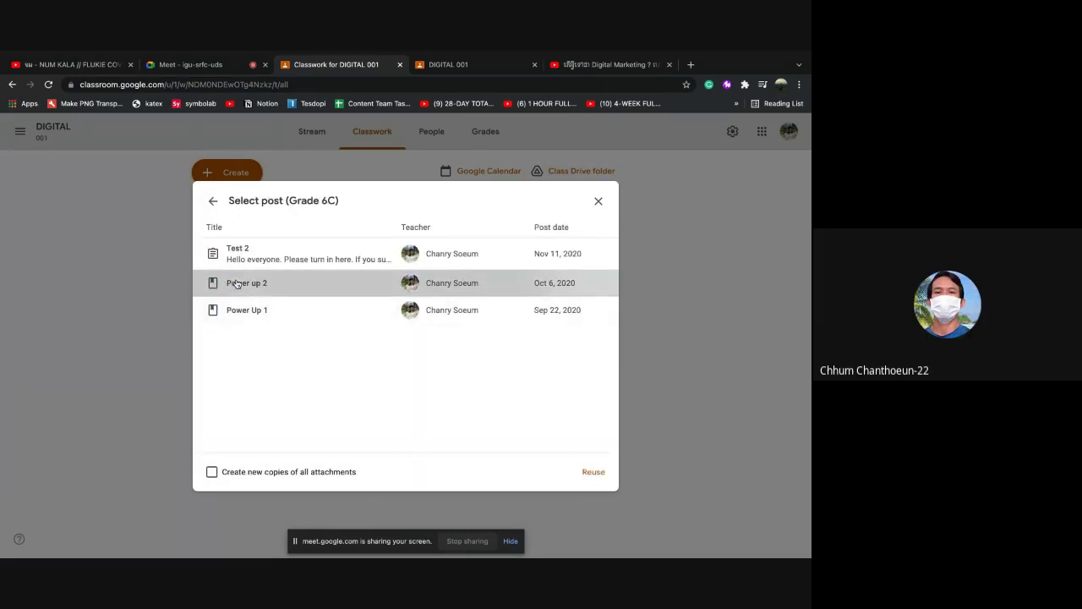
pyautogui.click(212, 475)
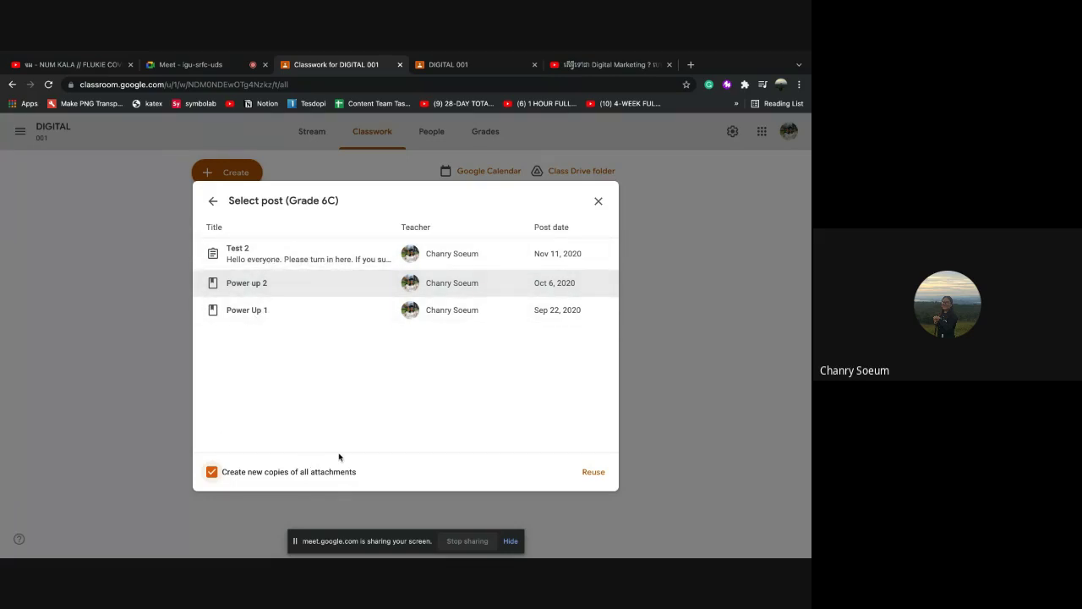
pyautogui.click(594, 473)
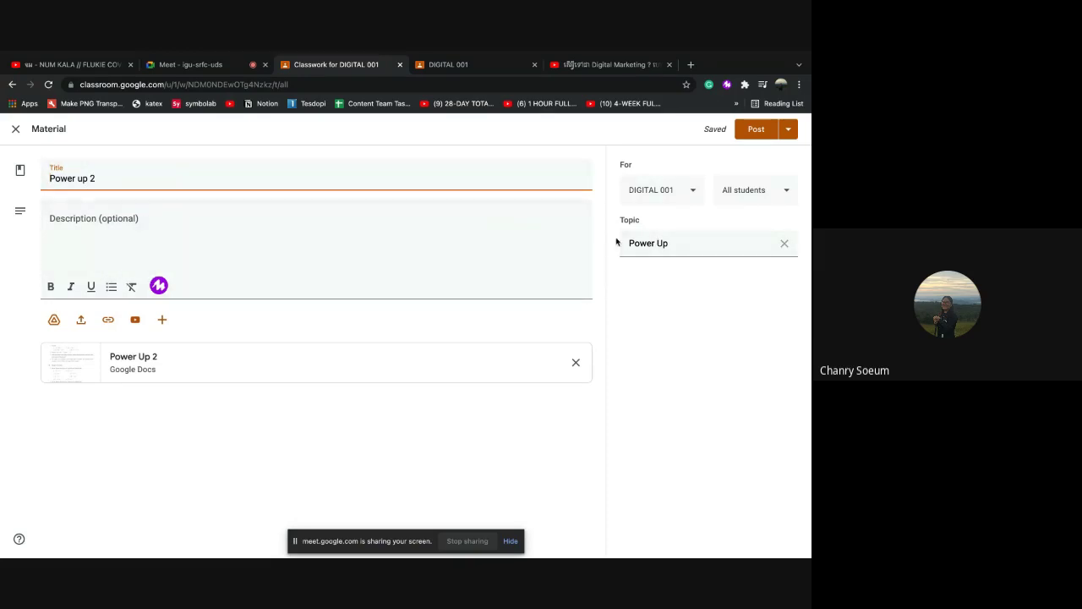
# Post the reused Power up 2 material under the Power Up topic
pyautogui.click(752, 132)
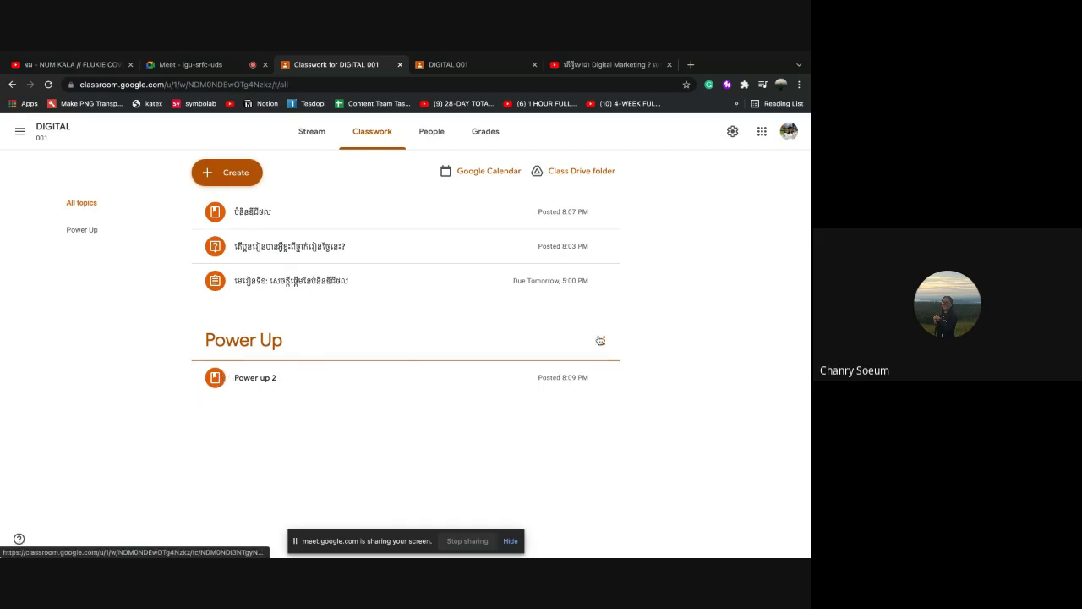
# Edit the Power up 2 material to drop its Power Up 2 Google Doc and save
pyautogui.click(602, 340)
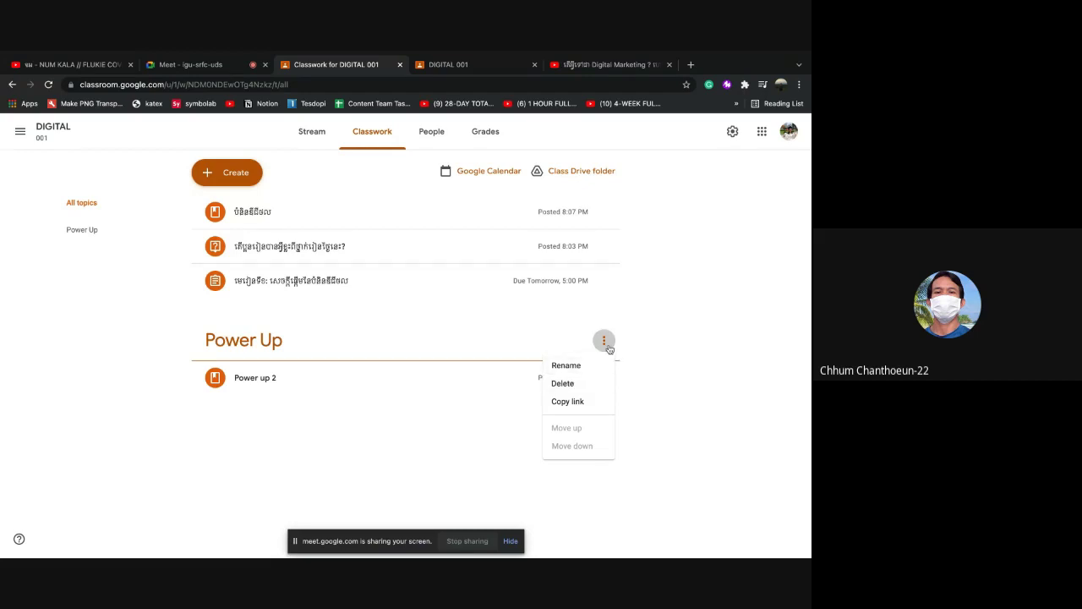
pyautogui.click(605, 343)
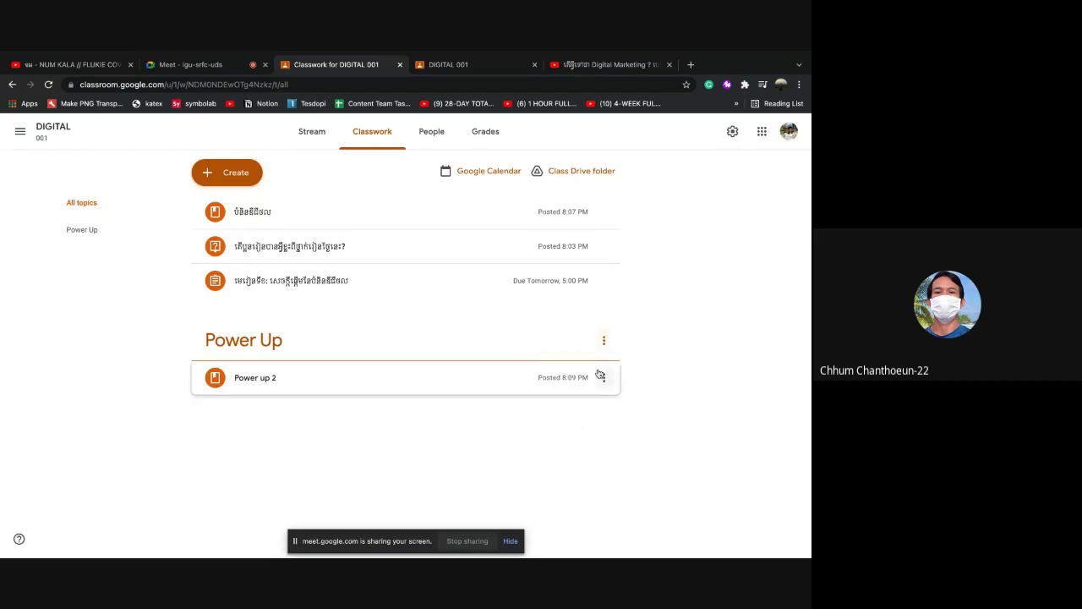
pyautogui.click(602, 377)
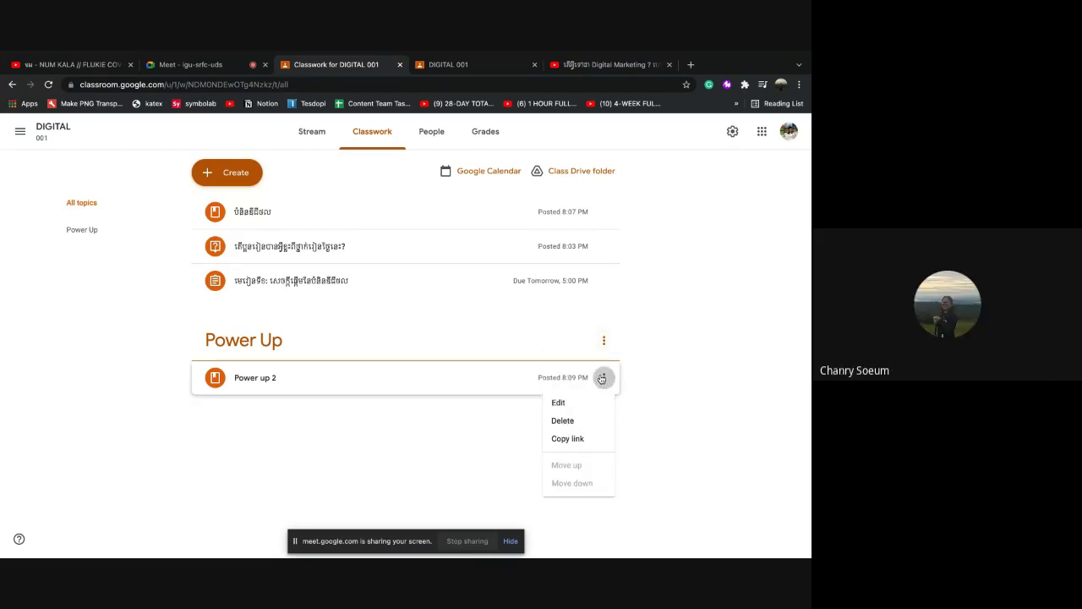
pyautogui.click(562, 403)
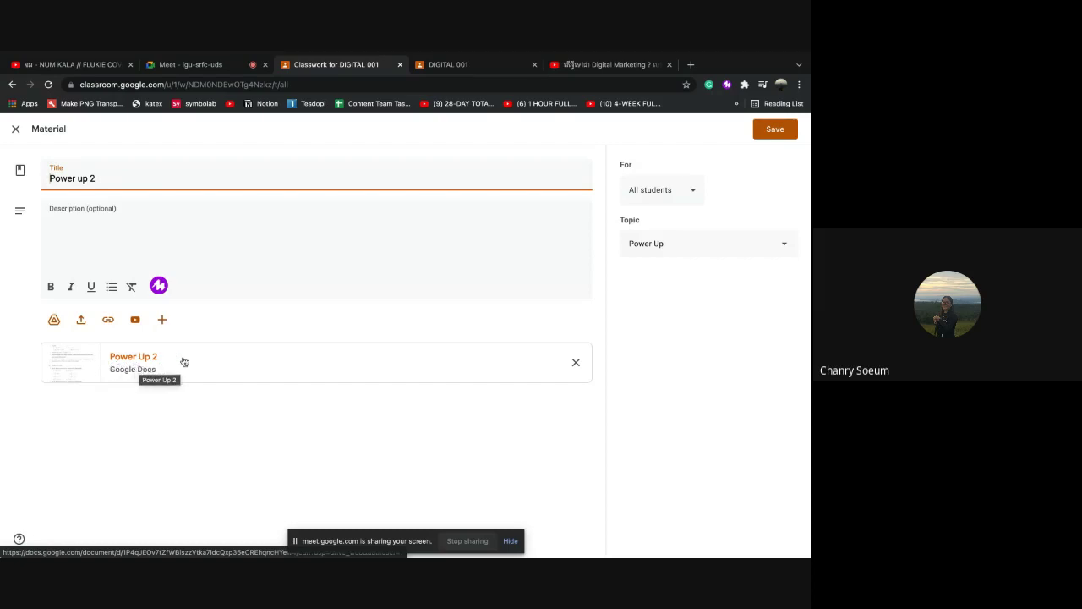
pyautogui.click(575, 364)
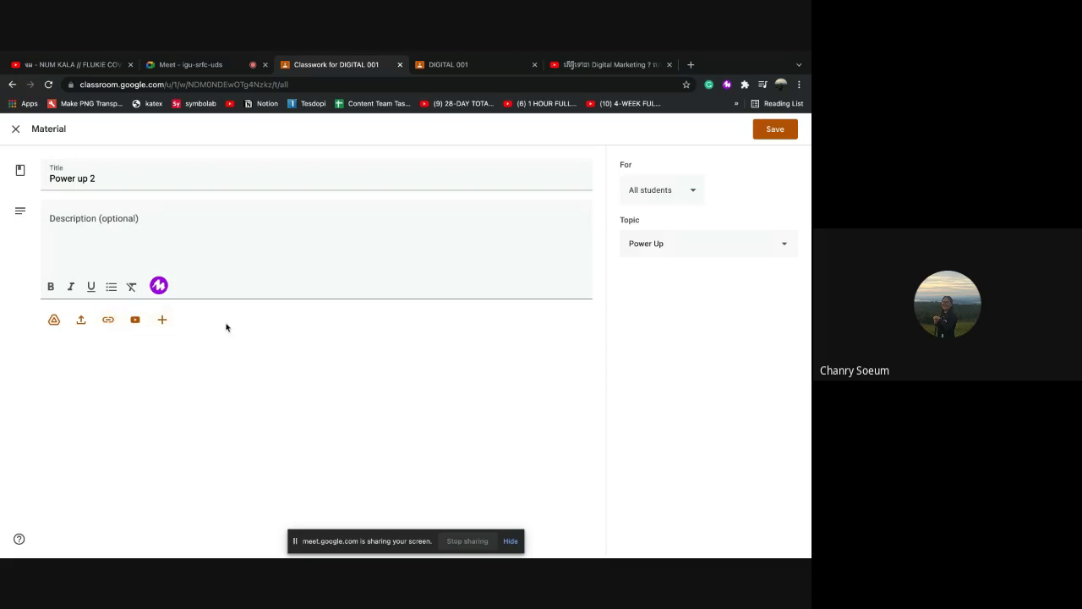
pyautogui.click(774, 132)
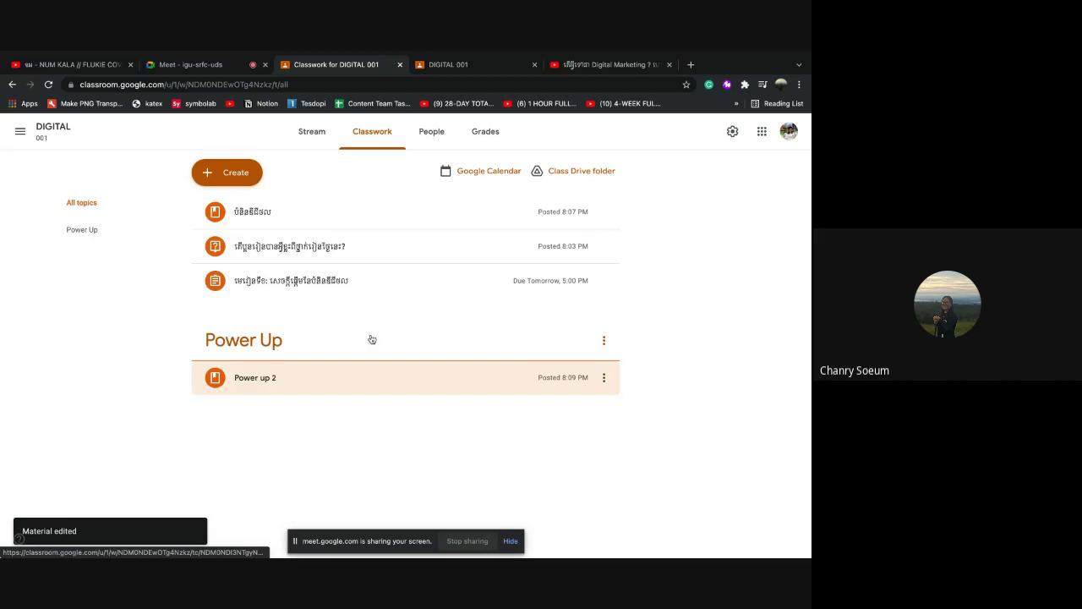
# Delete the Power Up topic, leaving the Power up 2 post untopiced
pyautogui.click(605, 340)
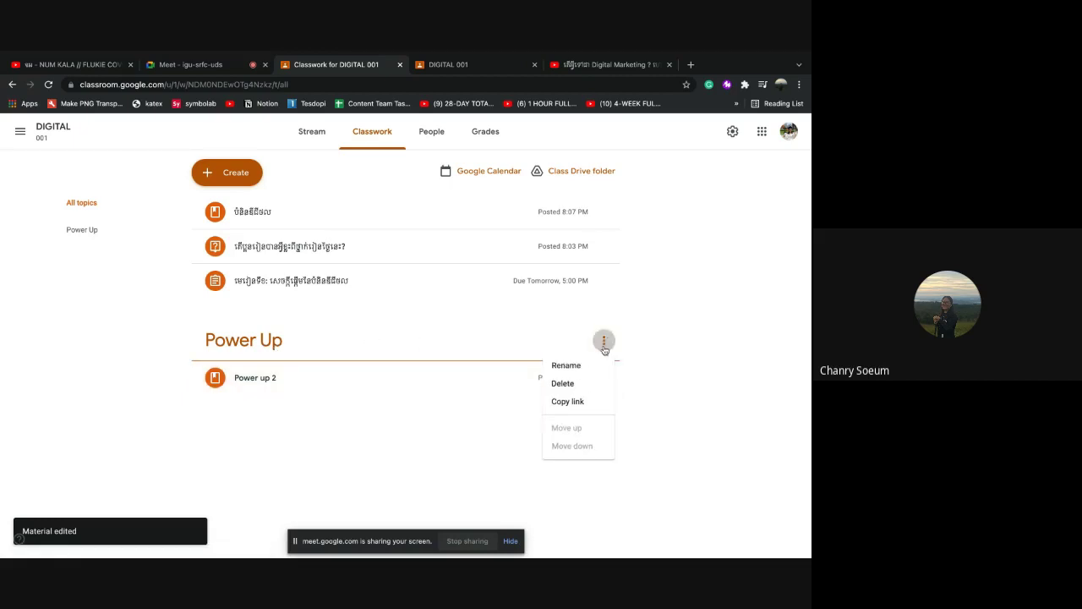
pyautogui.click(563, 384)
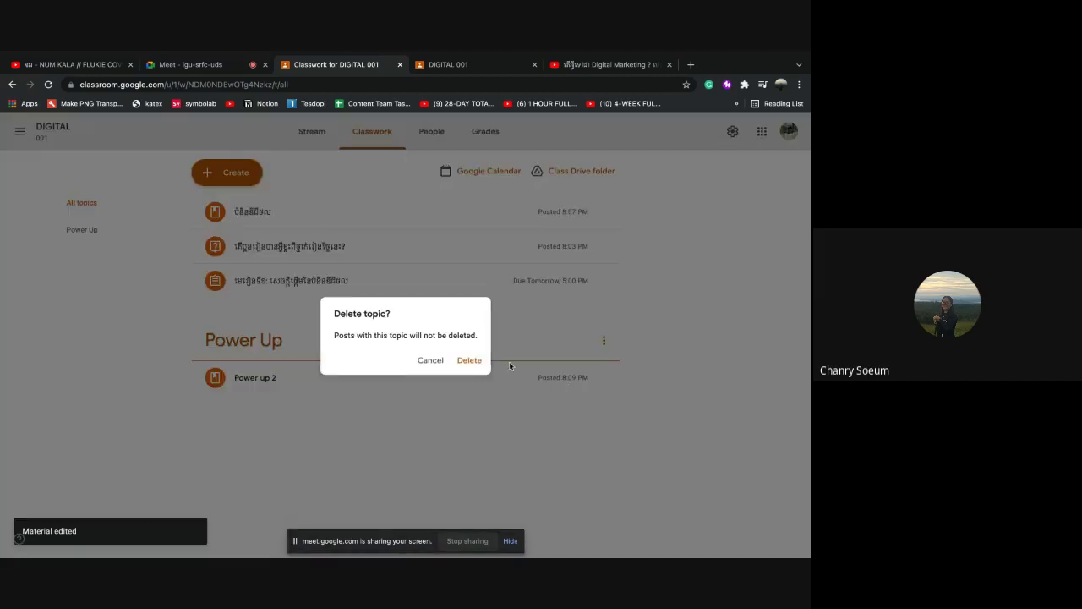
pyautogui.click(467, 362)
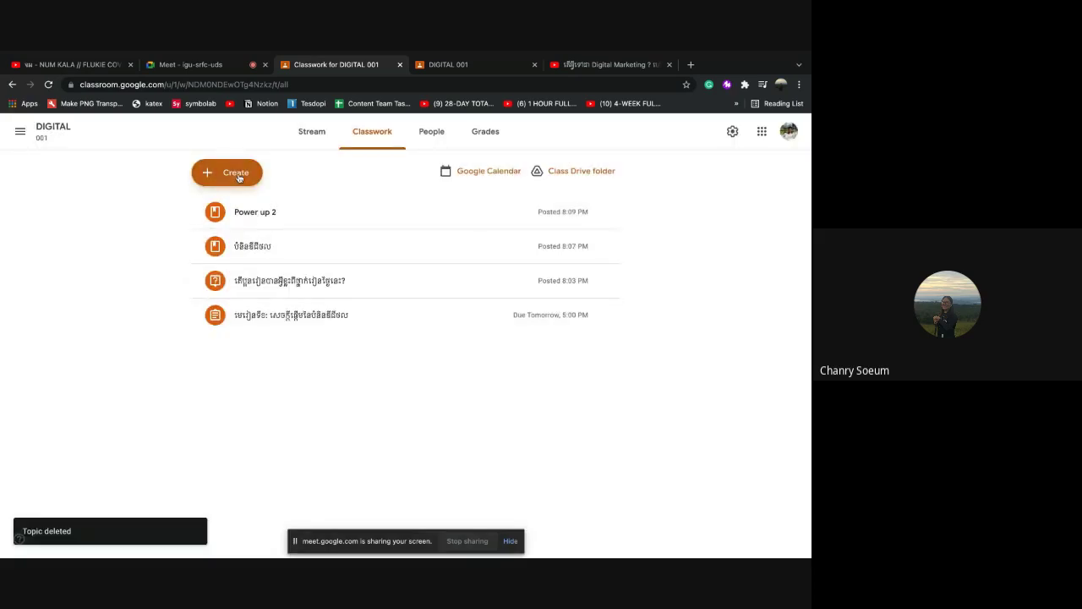
pyautogui.click(239, 178)
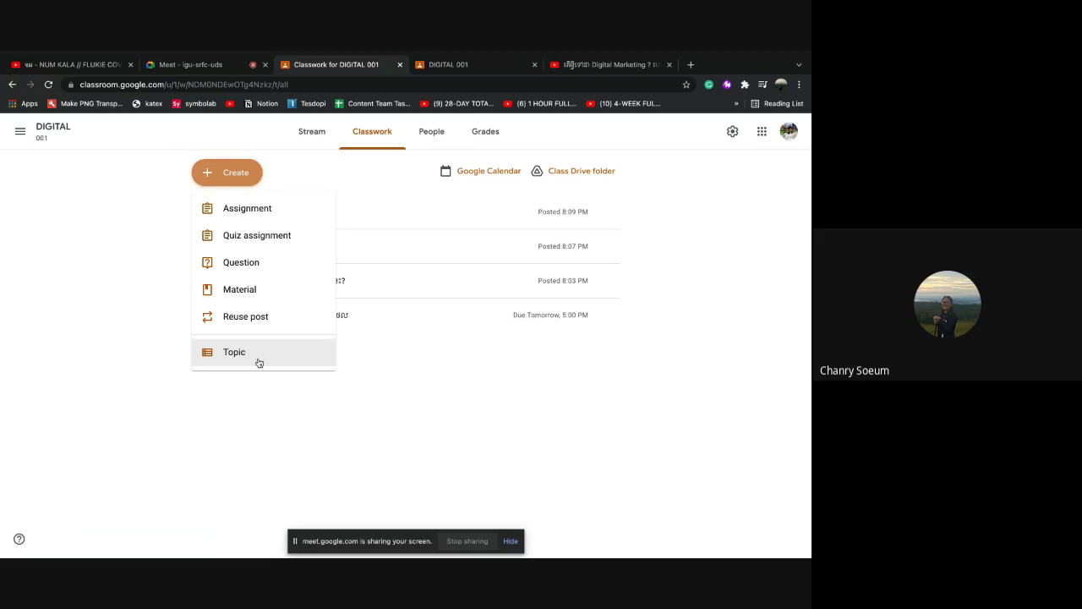
# Expand the 8:07 PM material to preview its Khmer description and two PDF attachments
pyautogui.click(394, 396)
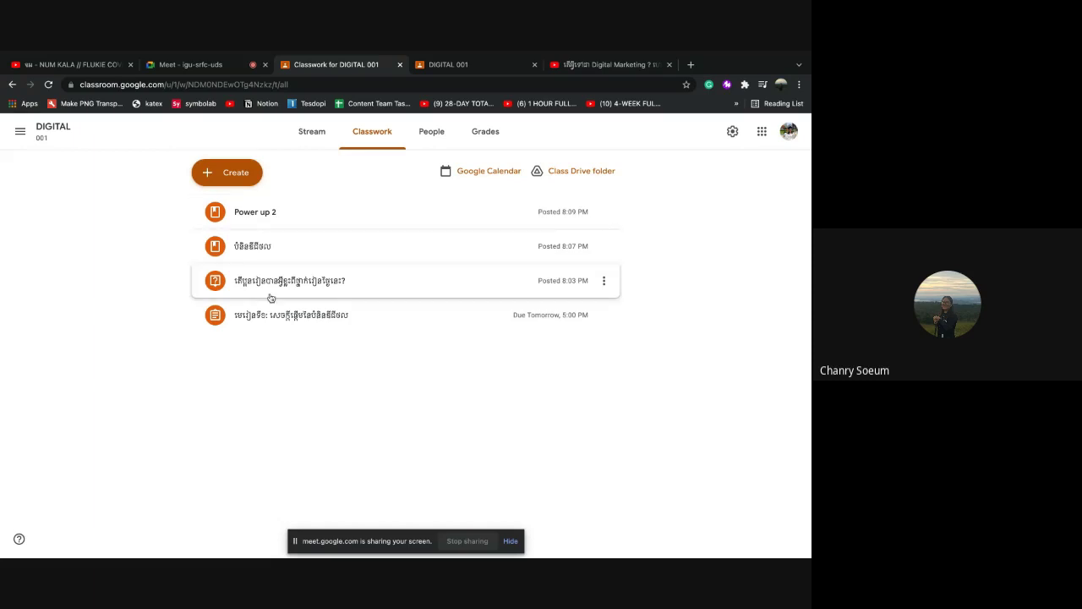
pyautogui.click(245, 173)
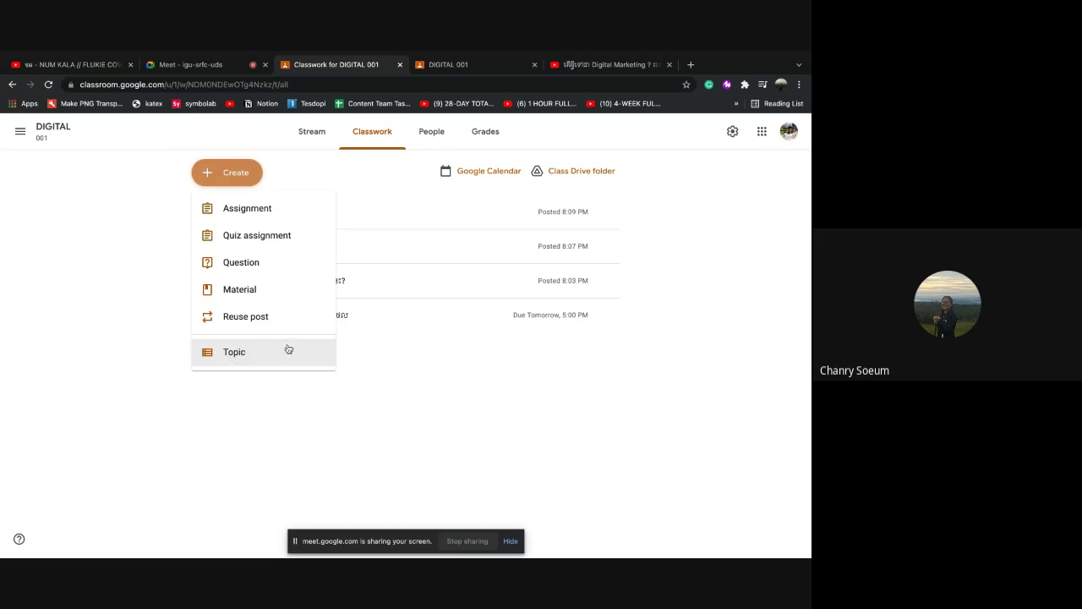
pyautogui.click(337, 385)
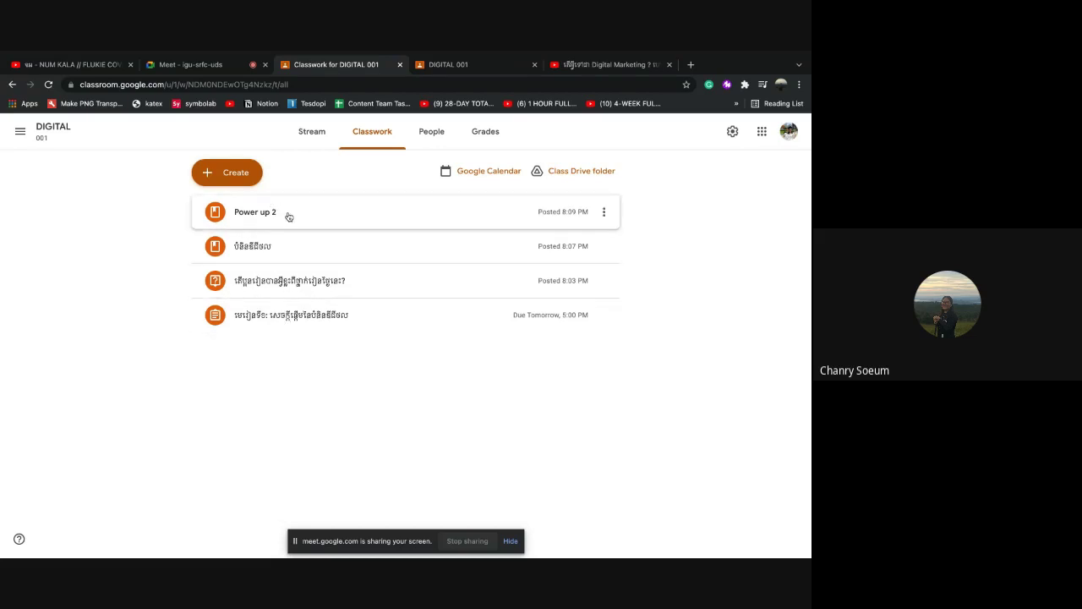
pyautogui.click(317, 255)
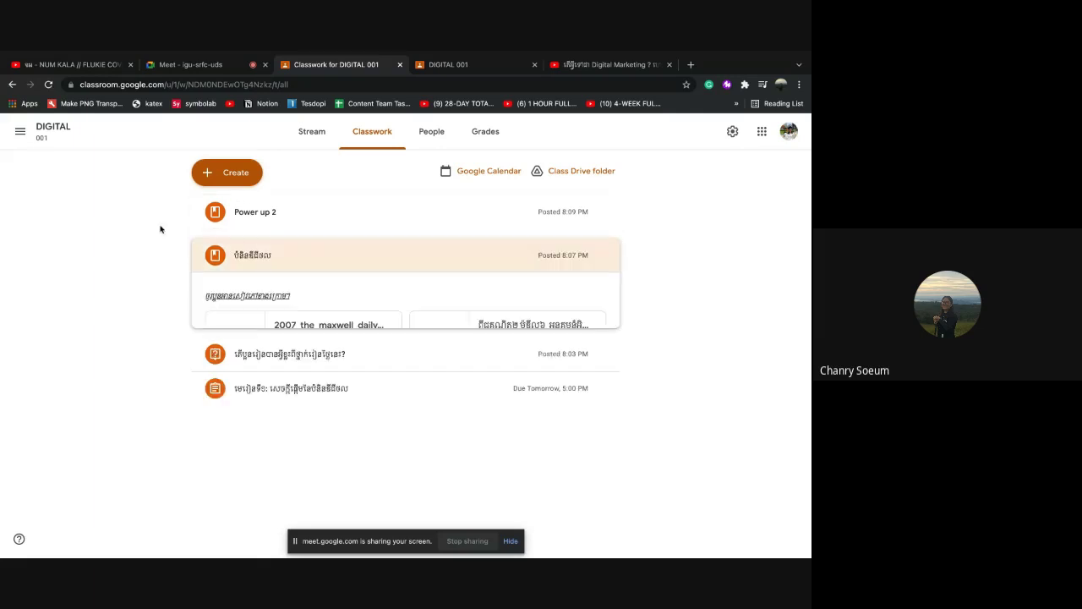
pyautogui.click(22, 133)
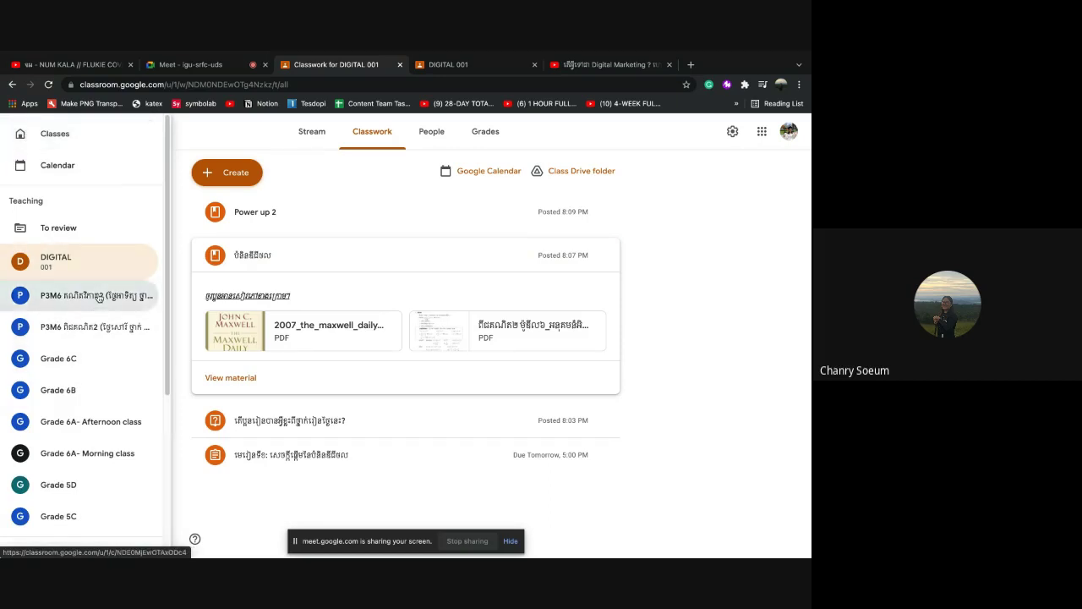
# Look through P3M6's topic-organised Classwork, then return to the DIGITAL 001 class
pyautogui.click(99, 297)
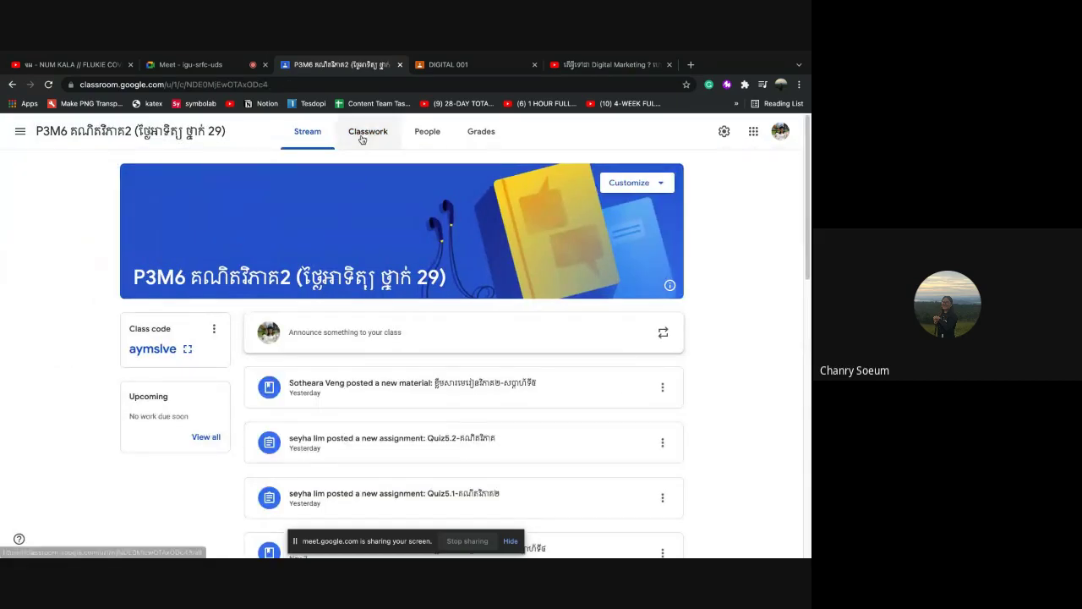
pyautogui.click(362, 138)
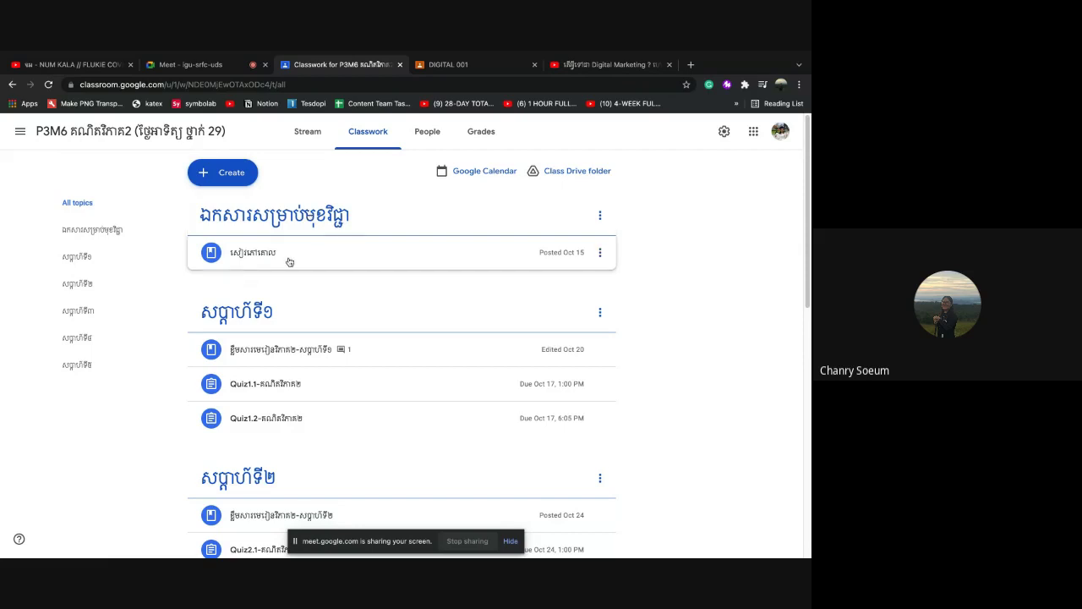
pyautogui.scroll(-2, 262, 330)
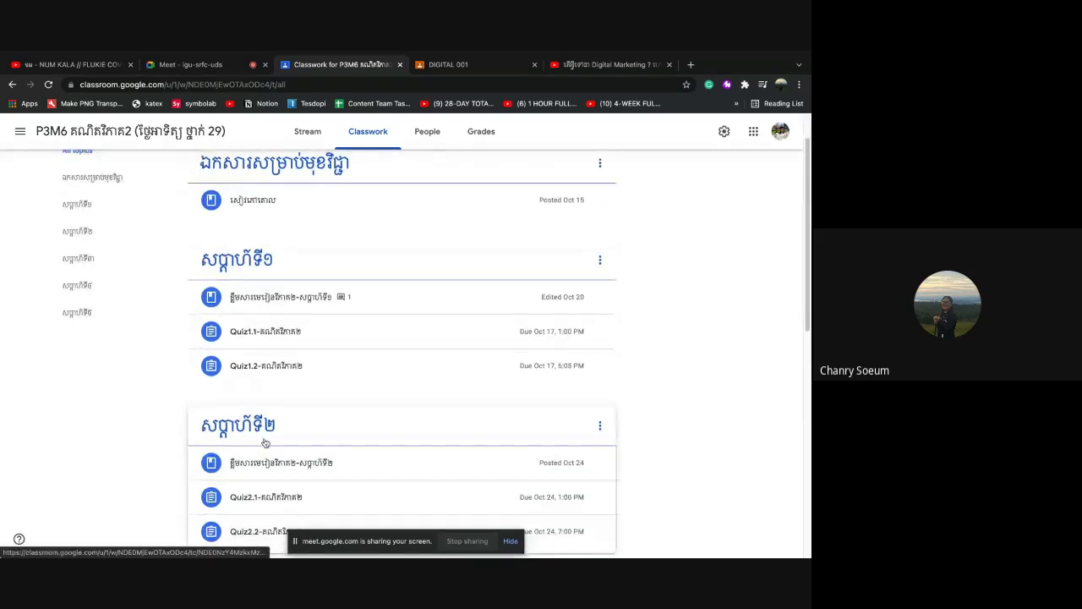
pyautogui.scroll(-4, 265, 442)
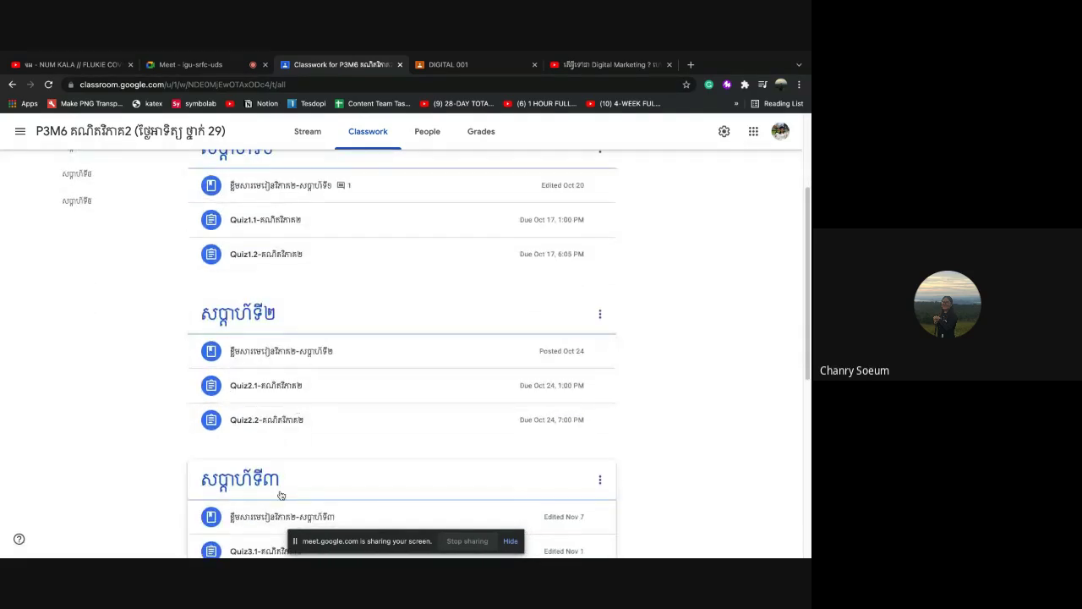
pyautogui.scroll(4, 279, 491)
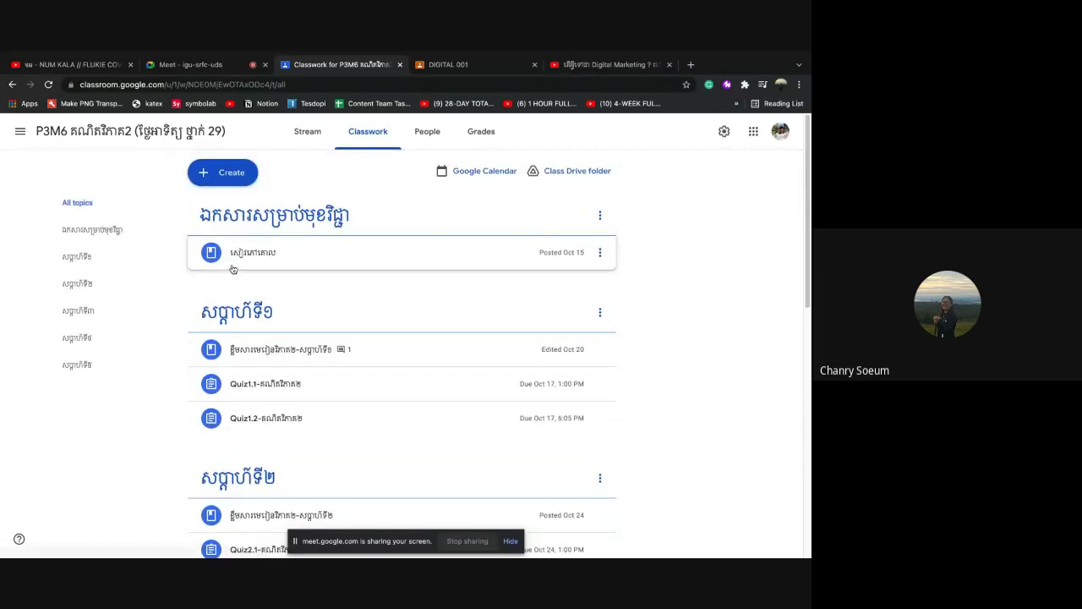
pyautogui.click(21, 134)
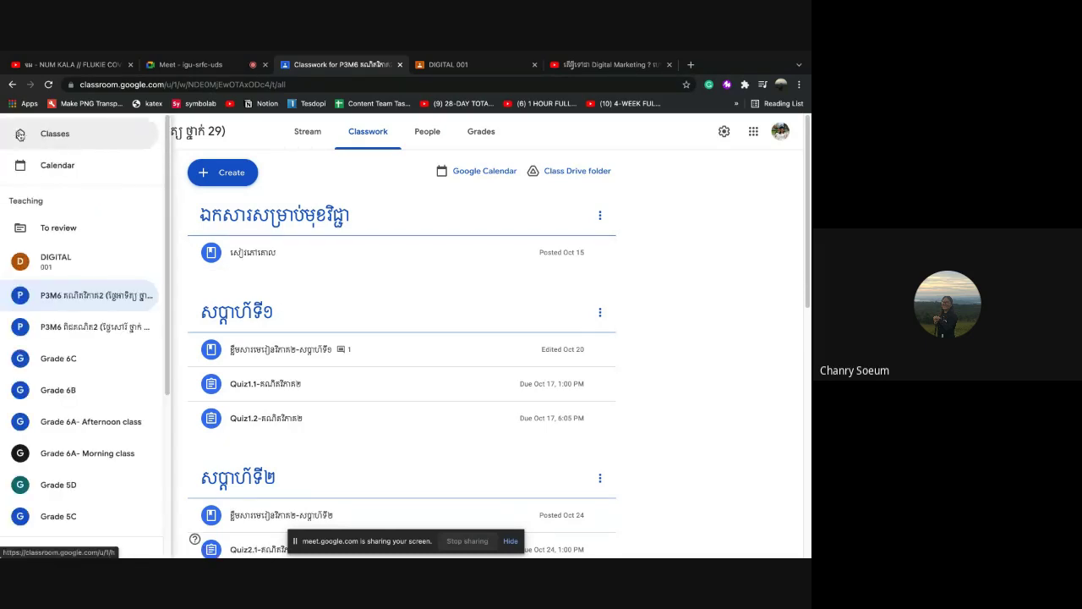
pyautogui.click(67, 262)
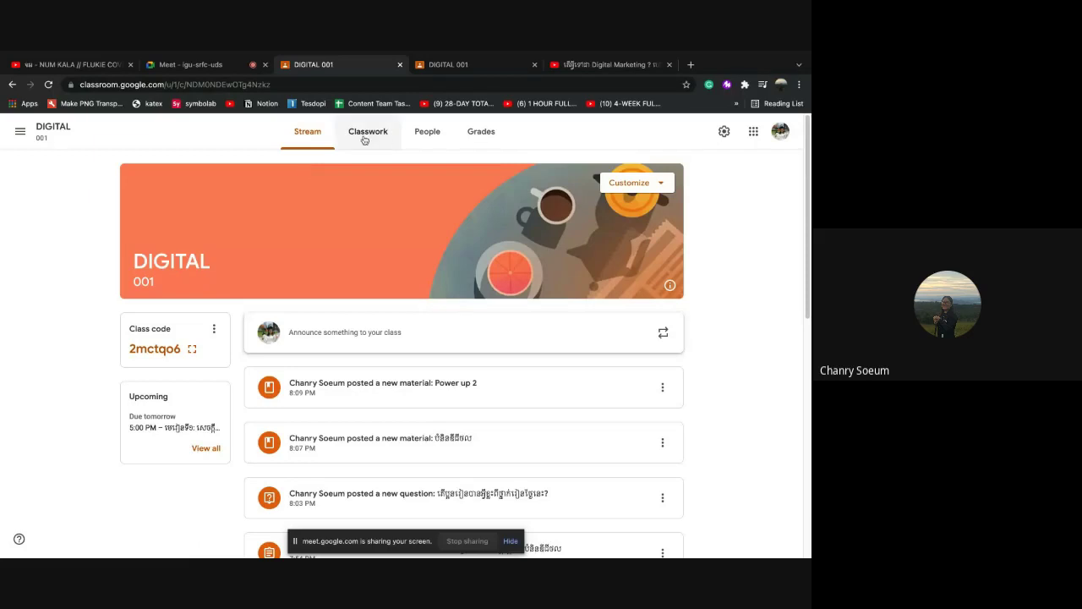
pyautogui.click(364, 139)
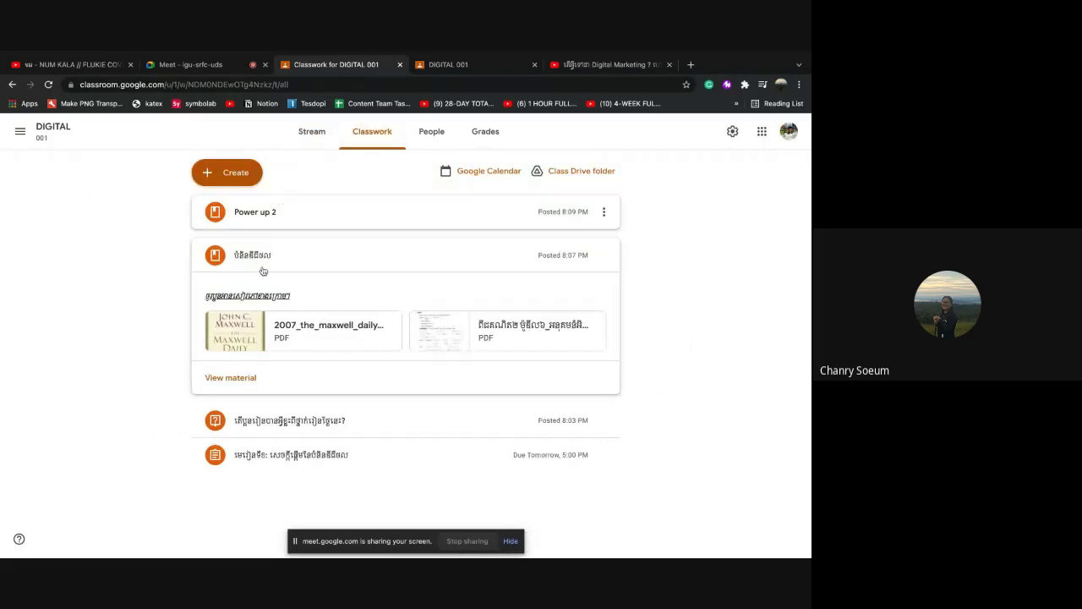
# Start a new topic and type its Khmer name, correcting the vowel sign
pyautogui.click(235, 184)
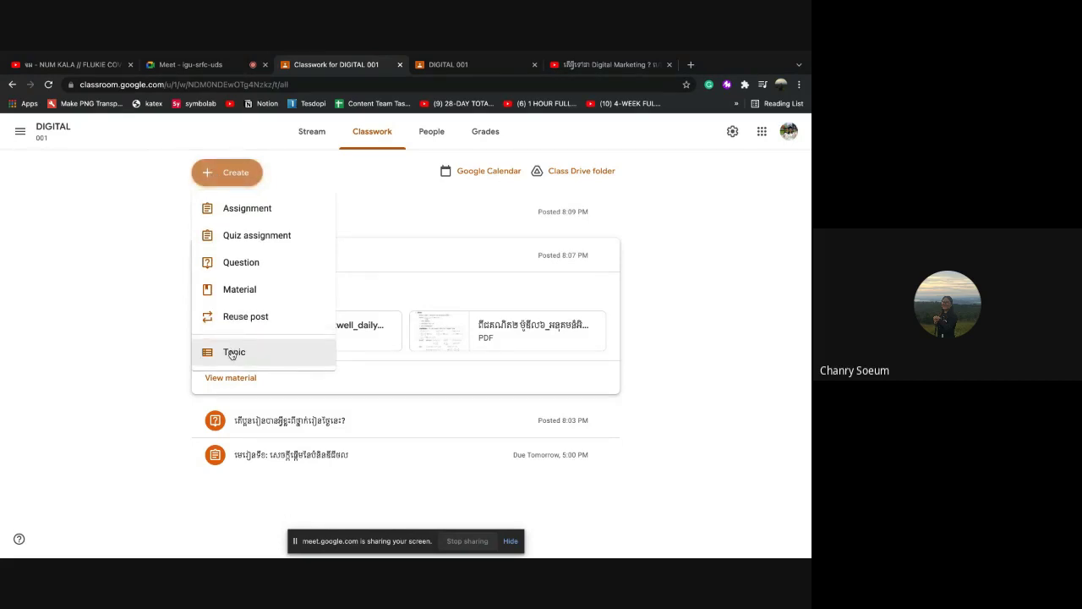
pyautogui.click(245, 353)
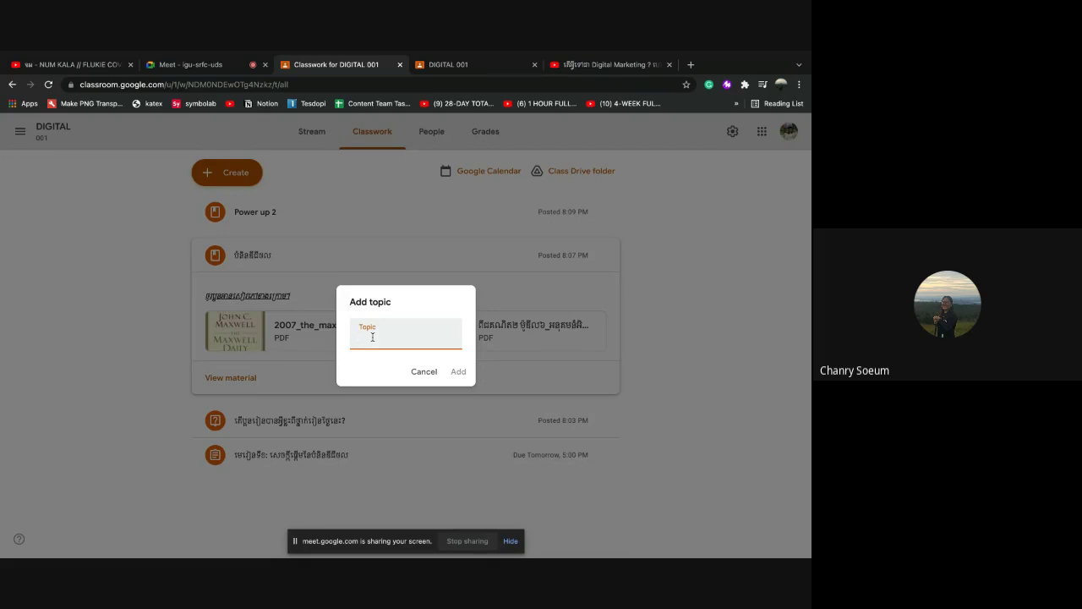
pyautogui.write('ក')
pyautogui.write('ផ្ទះ សប្តាហ៍ទី')
pyautogui.write('១')
pyautogui.press('BackSpace')
pyautogui.write('៍ទី១')
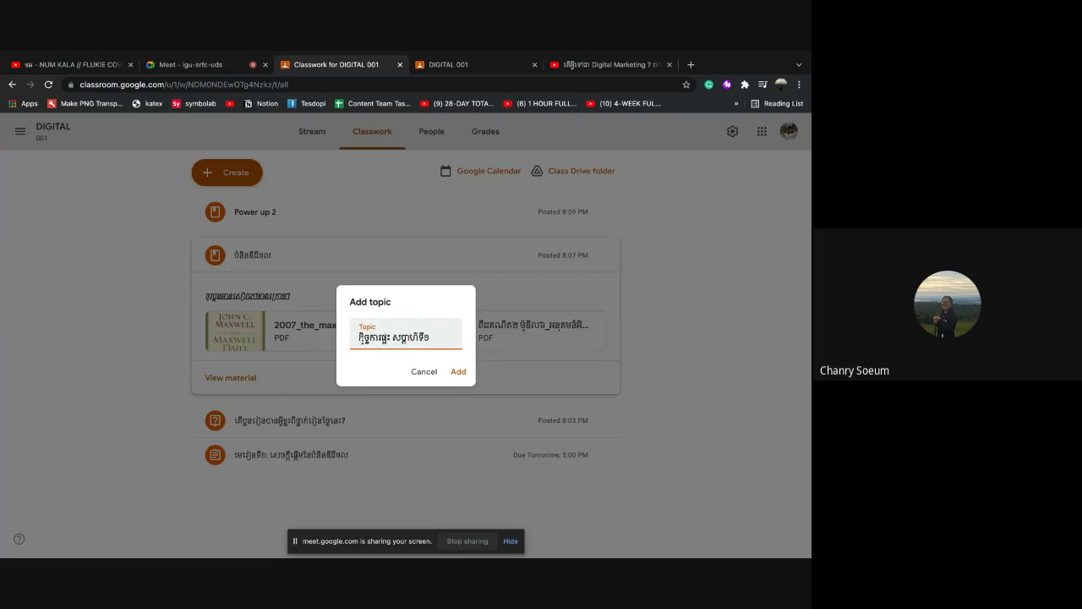
# Trim the leading words so the topic reads សប្តាហ៍ទី១, then add it
pyautogui.moveTo(358, 337); pyautogui.dragTo(376, 340)
pyautogui.doubleClick(377, 340)
pyautogui.moveTo(378, 340); pyautogui.dragTo(394, 339)
pyautogui.press('BackSpace')
pyautogui.click(459, 373)
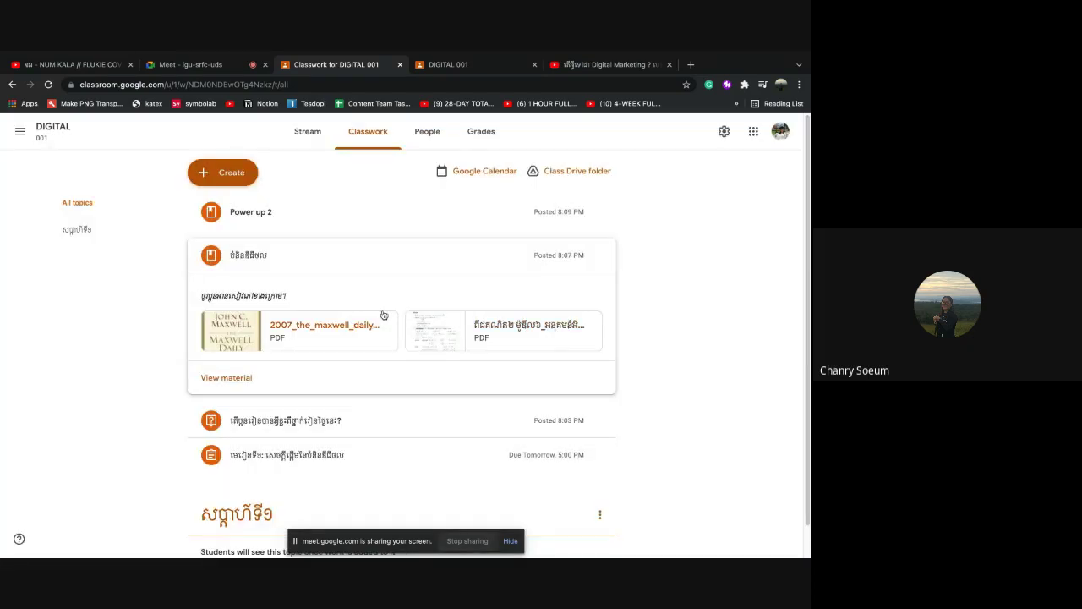
# Collapse the expanded material post and try dragging it into the សប្តាហ៍ទី១ topic
pyautogui.scroll(-1, 357, 317)
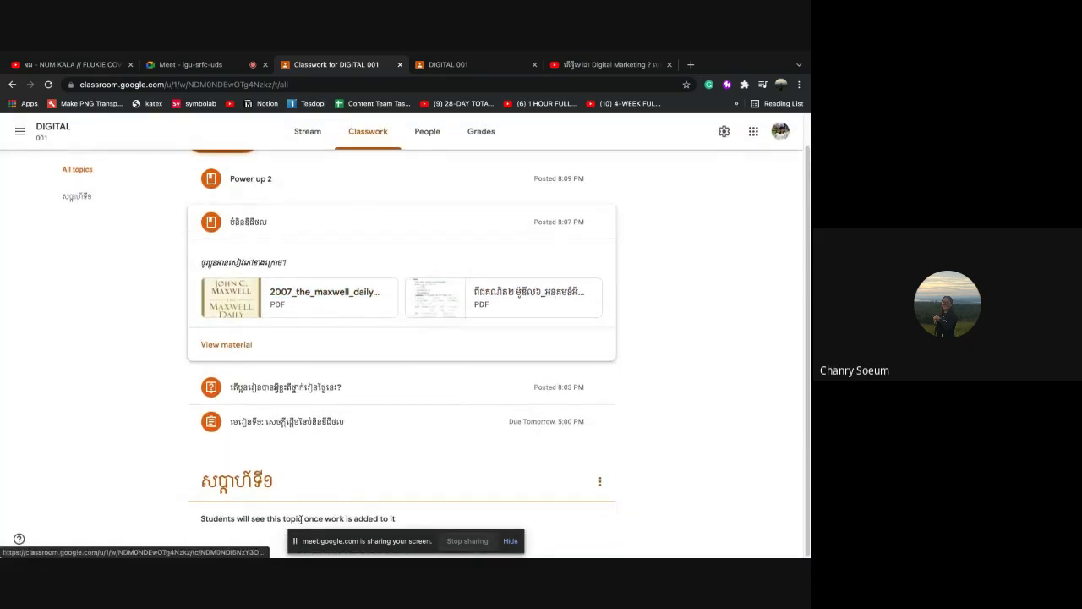
pyautogui.click(403, 221)
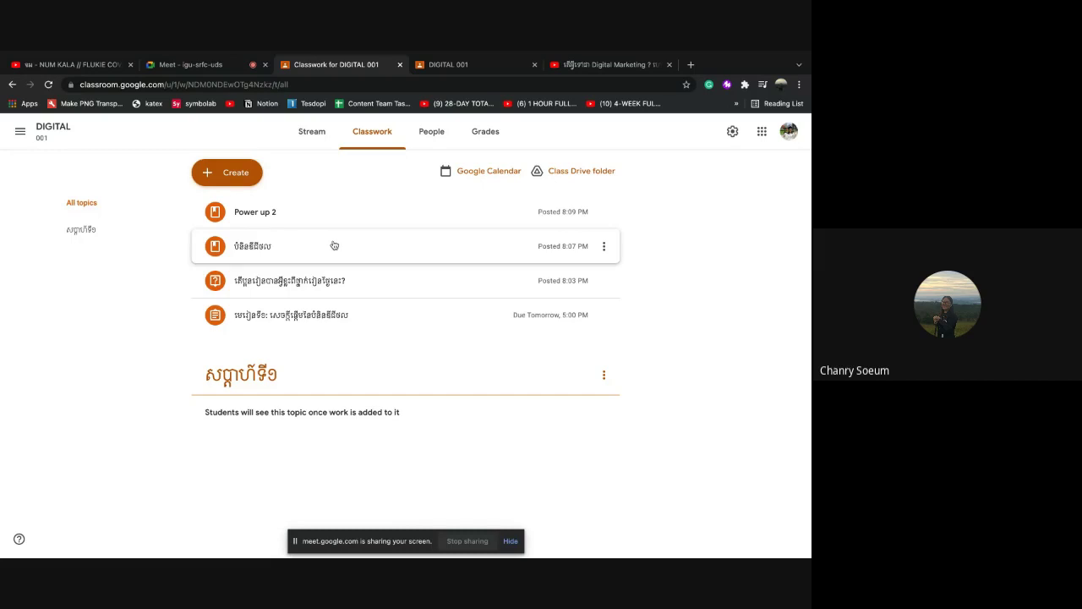
pyautogui.moveTo(334, 249); pyautogui.dragTo(355, 246)
# Edit the Khmer-titled material to assign it the សប្តាហ៍ទី១ topic and save
pyautogui.click(604, 249)
pyautogui.click(560, 271)
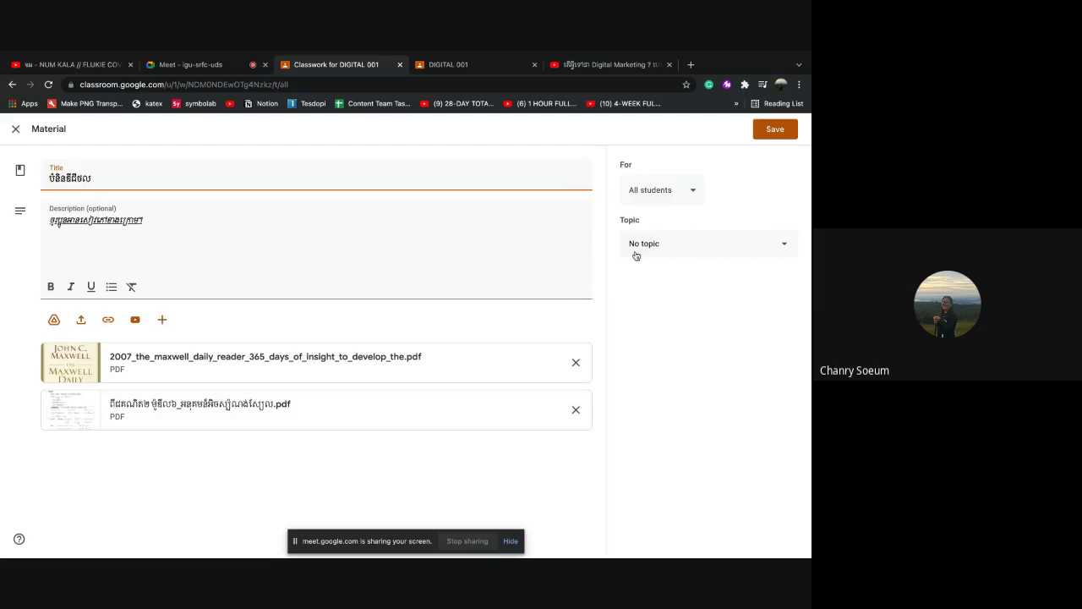
pyautogui.click(714, 245)
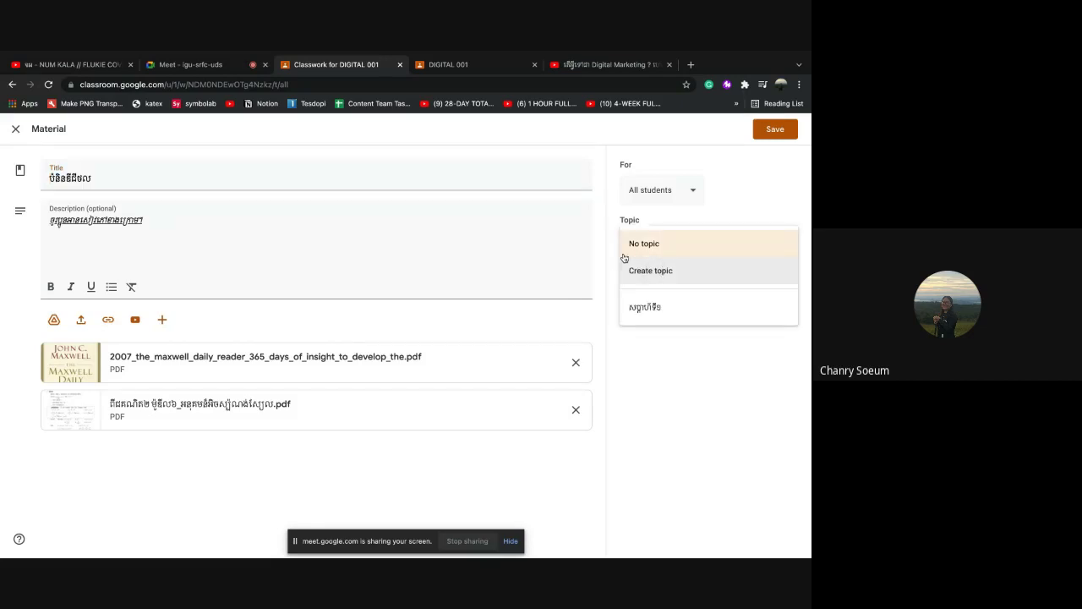
pyautogui.click(656, 312)
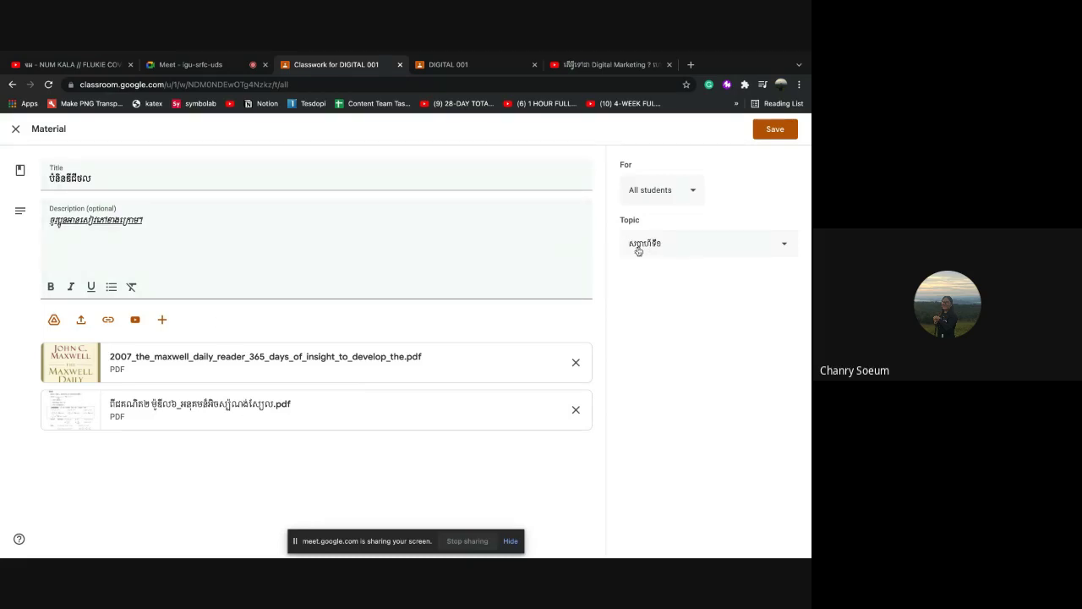
pyautogui.click(773, 134)
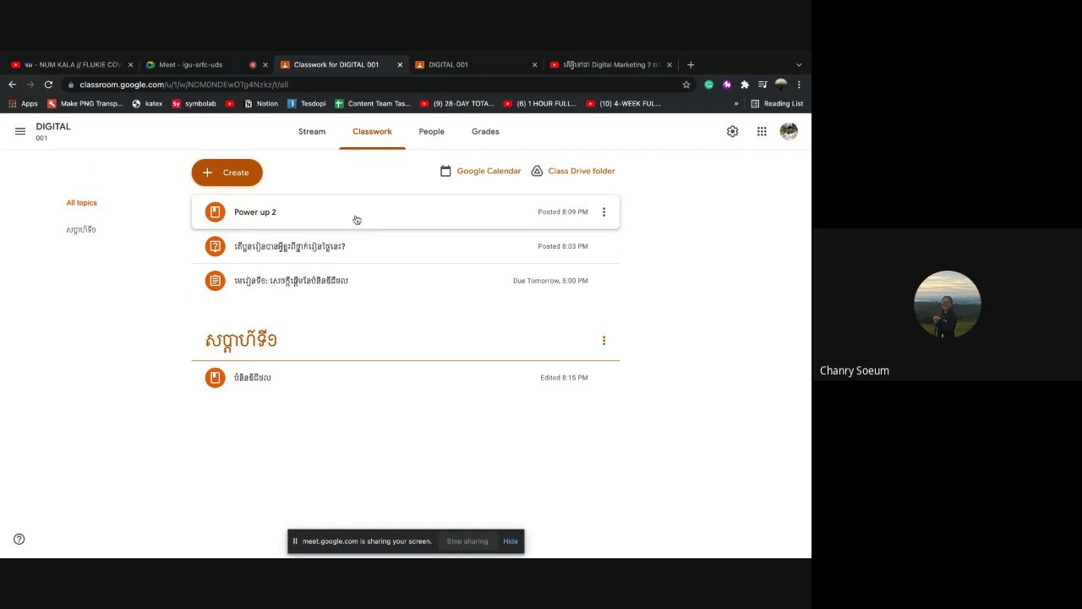
# Drag the assignment due tomorrow at 5:00 PM into សប្តាហ៍ទី១, below the material post
pyautogui.click(602, 213)
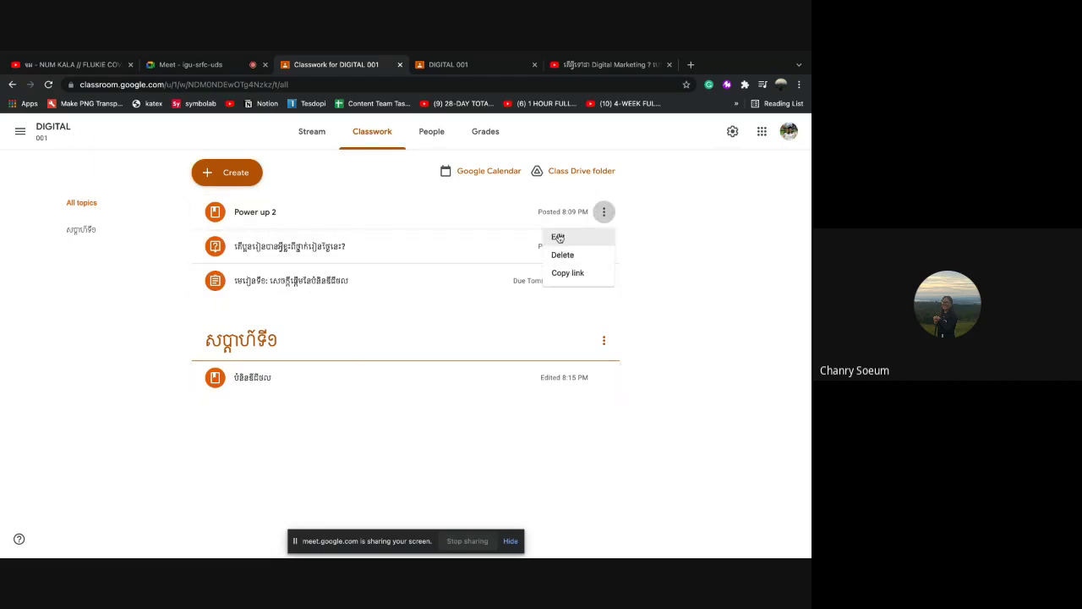
pyautogui.click(667, 203)
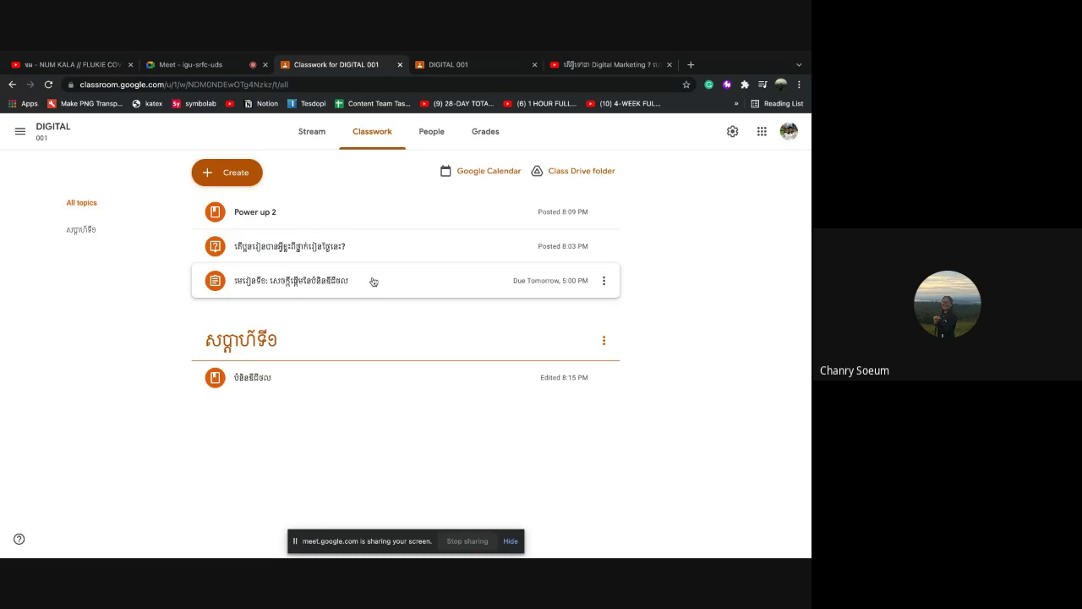
pyautogui.moveTo(374, 282); pyautogui.dragTo(327, 356)
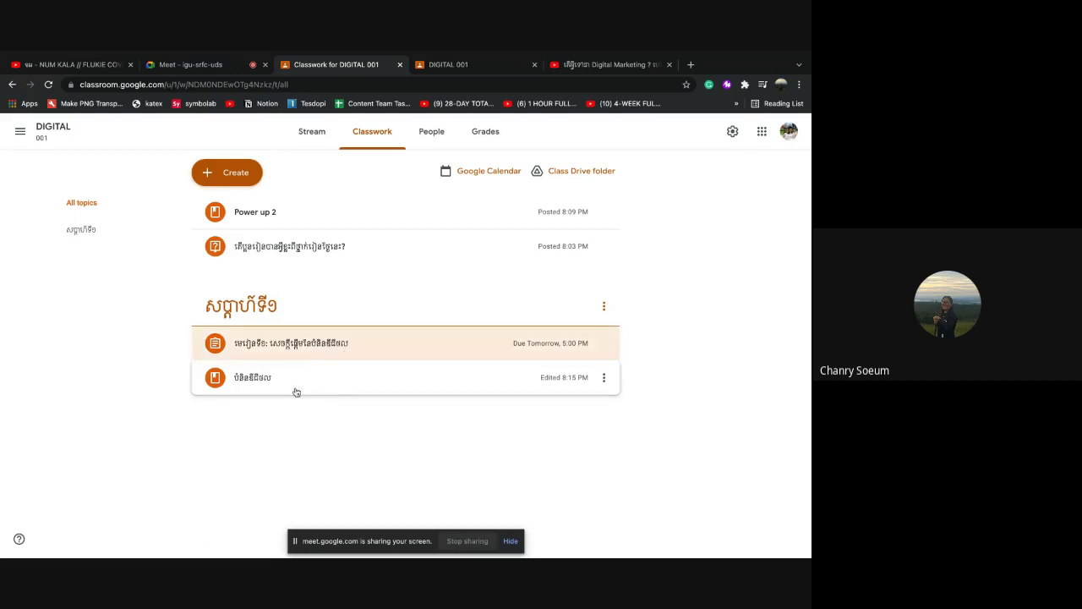
pyautogui.moveTo(352, 356); pyautogui.dragTo(346, 388)
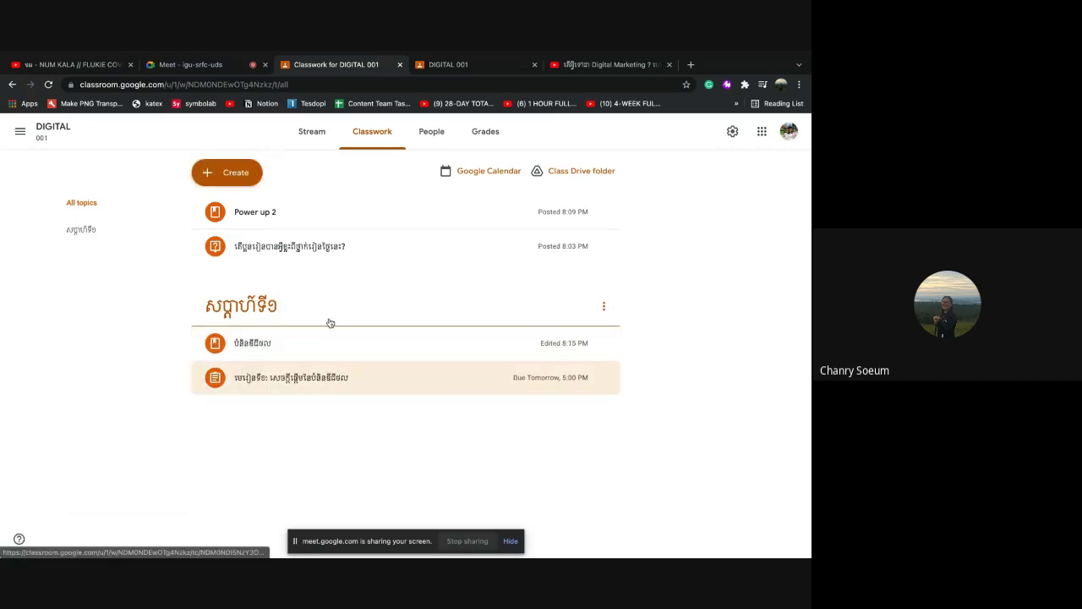
pyautogui.moveTo(323, 386); pyautogui.dragTo(346, 395)
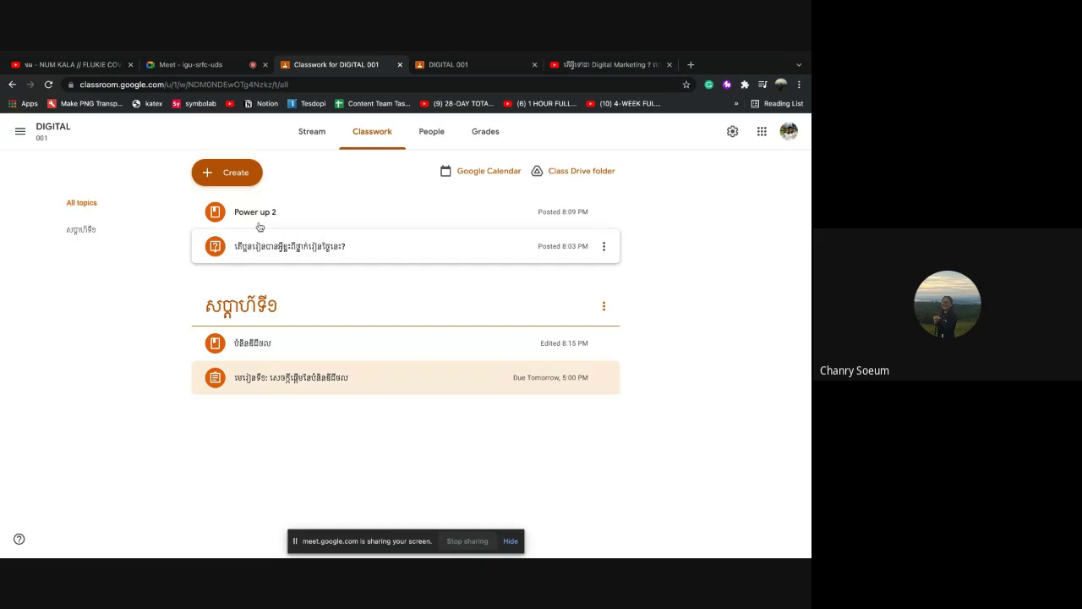
# Create a new topic named ប្រលងឆមាស
pyautogui.click(248, 180)
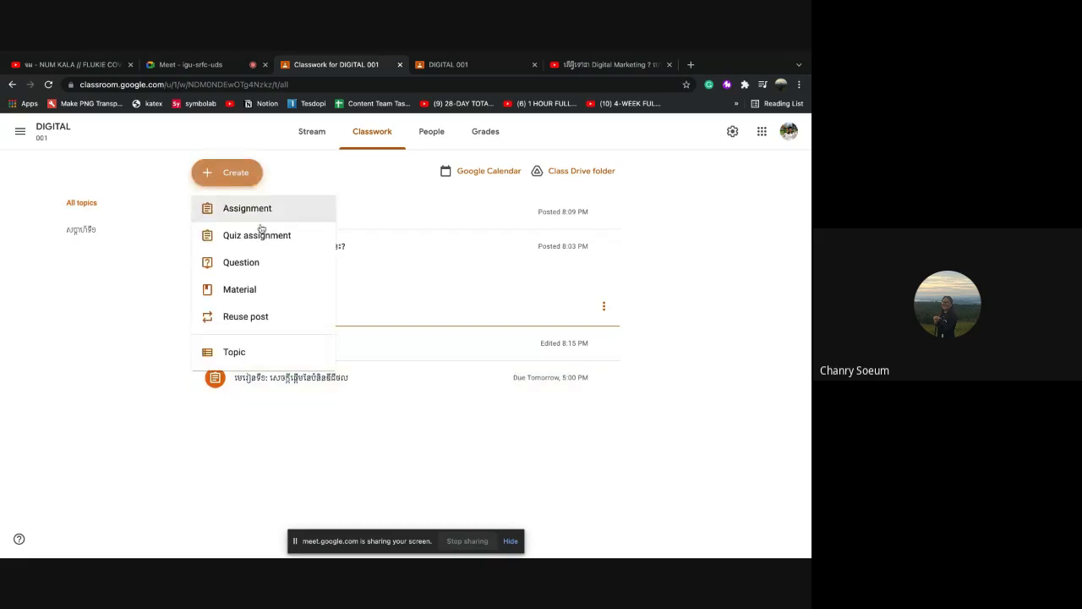
pyautogui.click(250, 352)
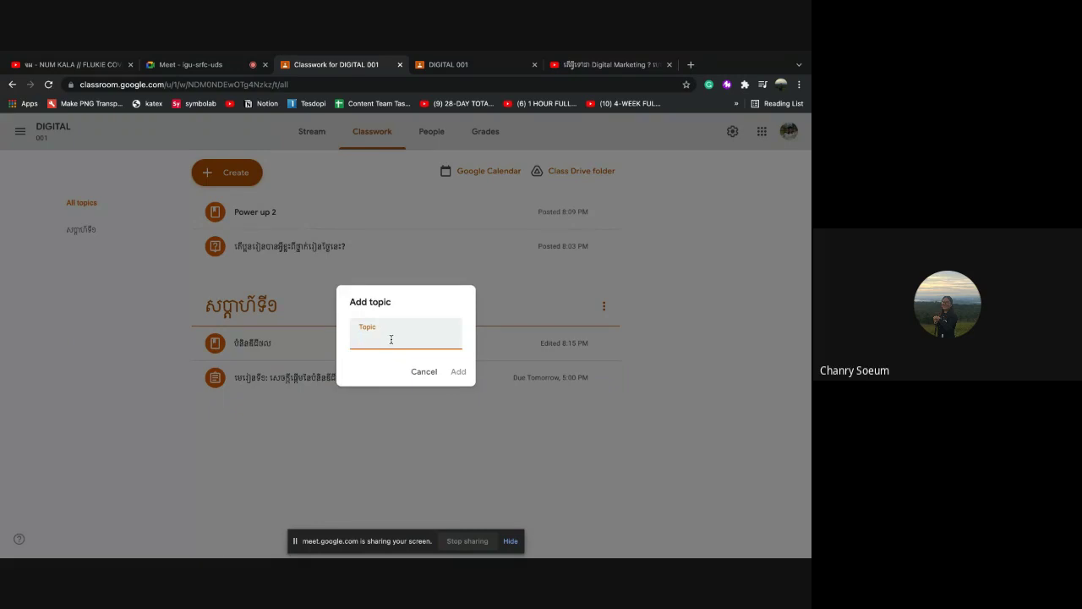
pyautogui.write('ប្រលងឆមាស')
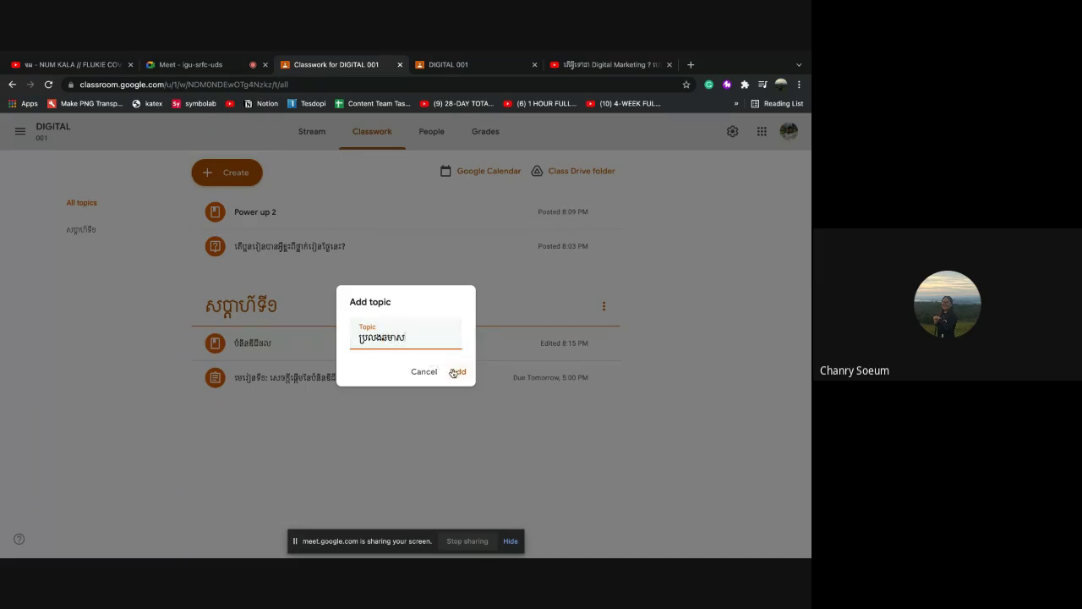
pyautogui.click(455, 372)
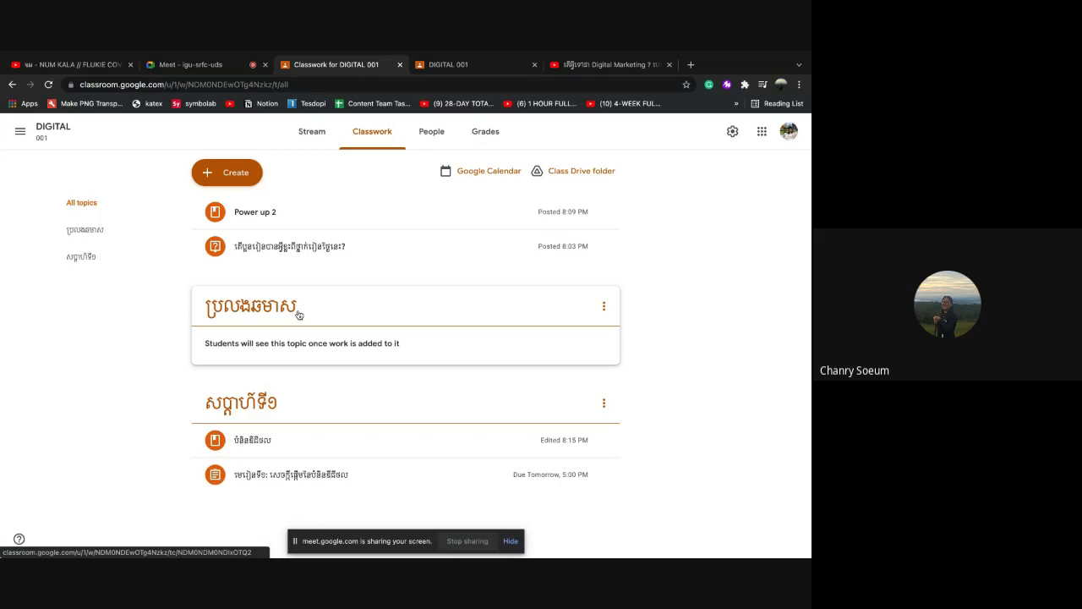
# Move ប្រលងឆមាស below សប្តាហ៍ទី១, then start another new topic
pyautogui.moveTo(306, 312); pyautogui.dragTo(328, 292)
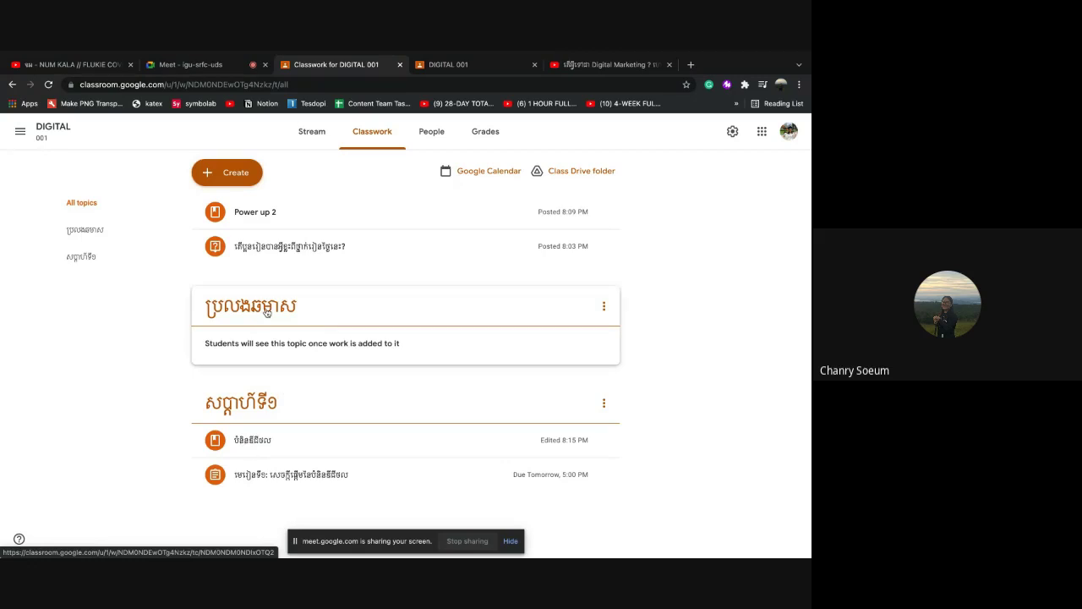
pyautogui.moveTo(266, 312); pyautogui.dragTo(264, 455)
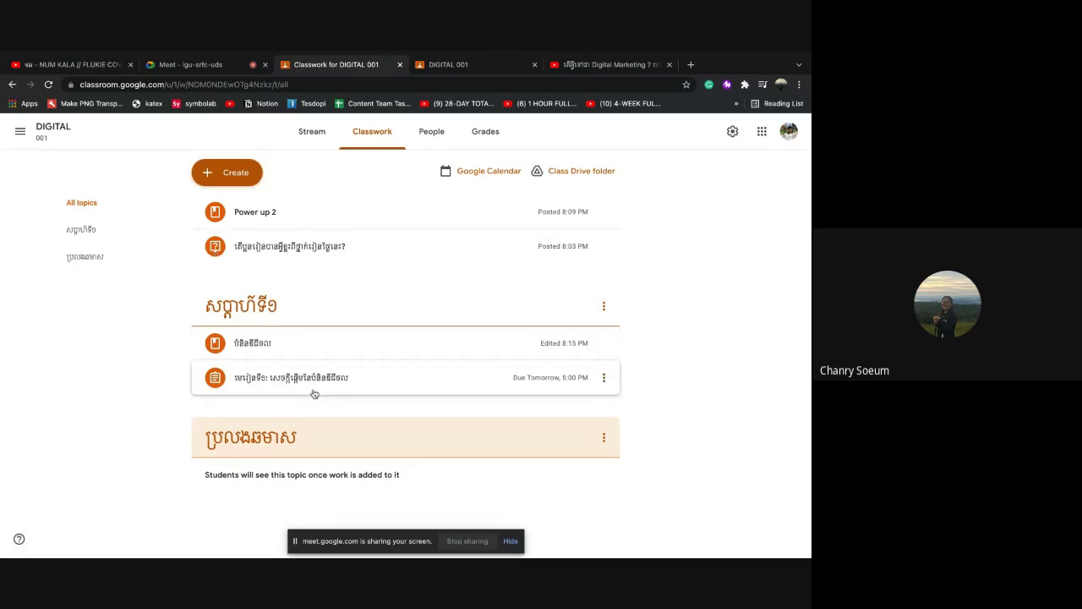
pyautogui.click(232, 175)
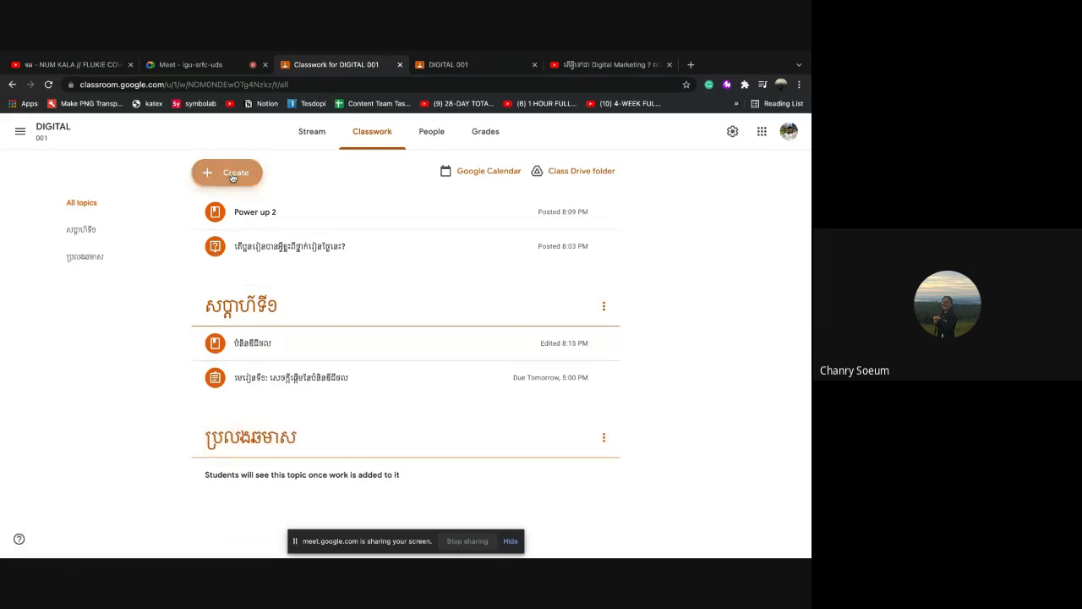
pyautogui.click(241, 353)
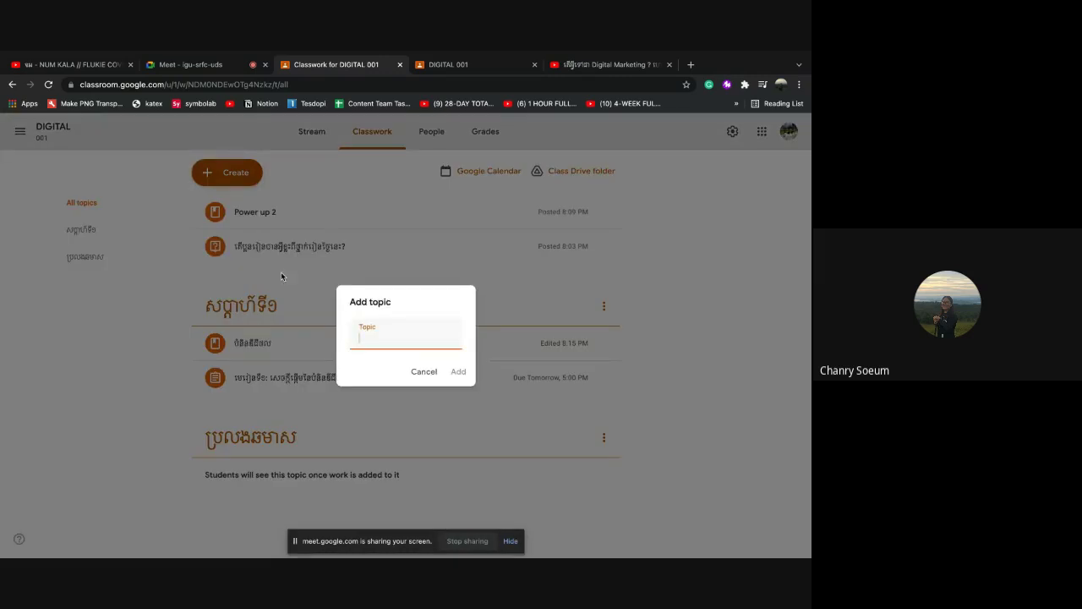
# Add the topic ឯកសារជំនួយ, which lands above សប្តាហ៍ទី១, then bring up the Create menu
pyautogui.write('ឯកសារជំនួយ')
pyautogui.click(457, 373)
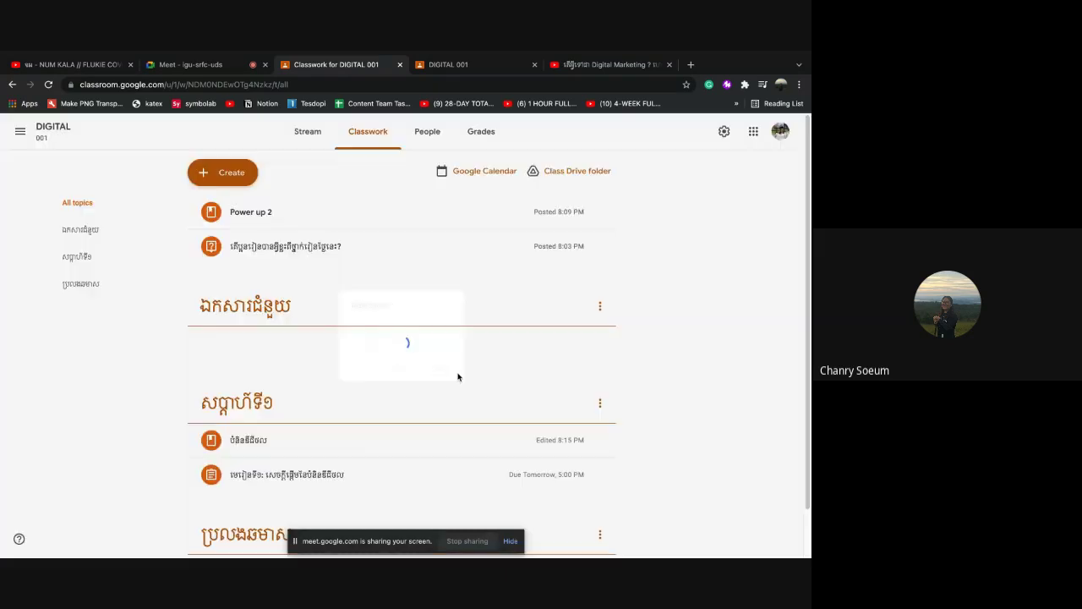
pyautogui.scroll(-1, 389, 460)
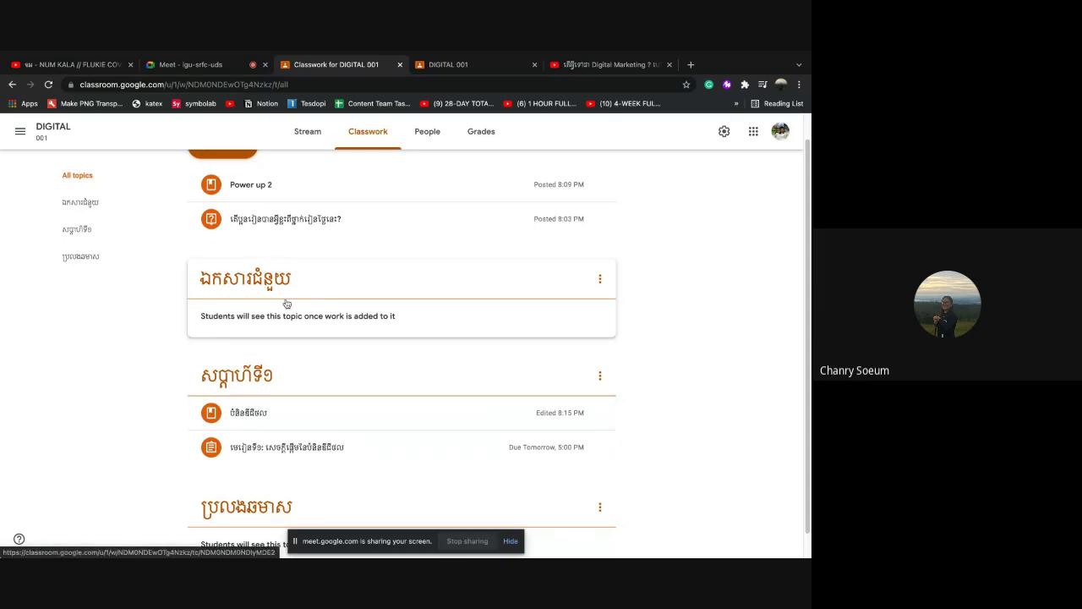
pyautogui.scroll(1, 295, 306)
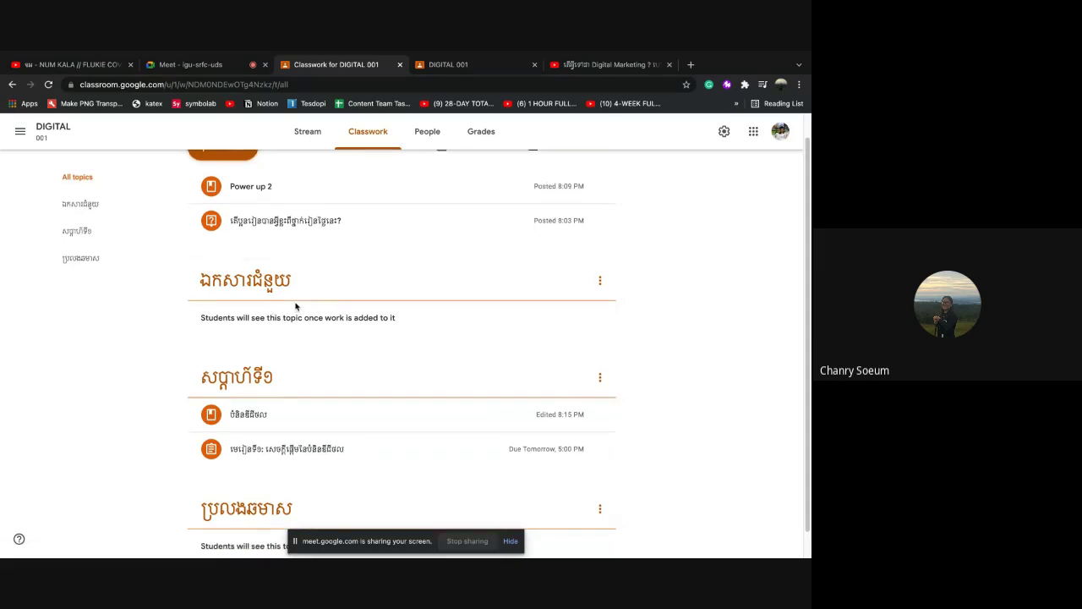
pyautogui.scroll(1, 295, 306)
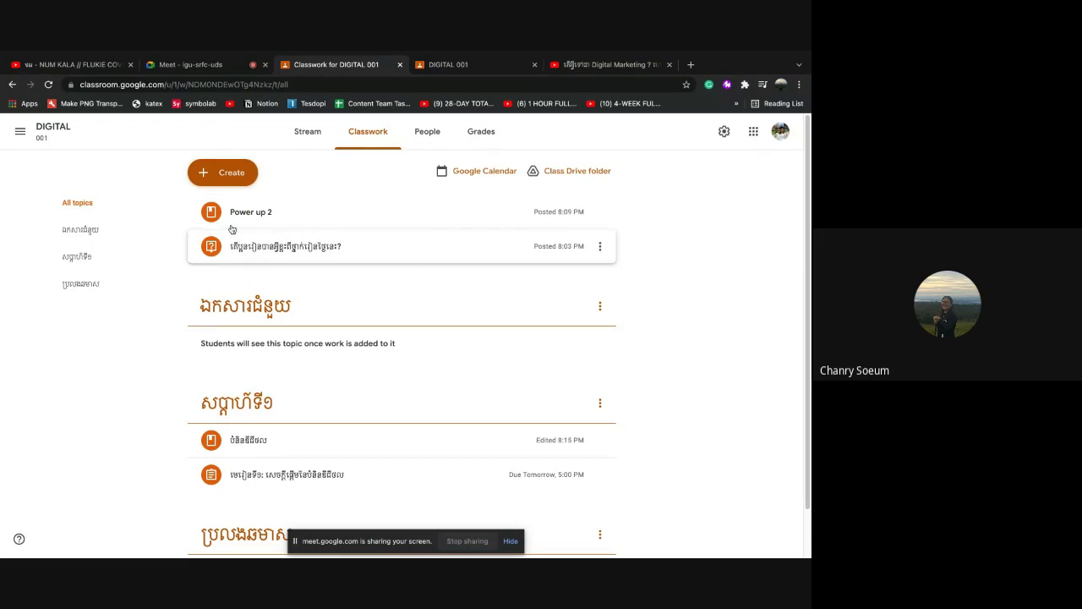
pyautogui.click(219, 178)
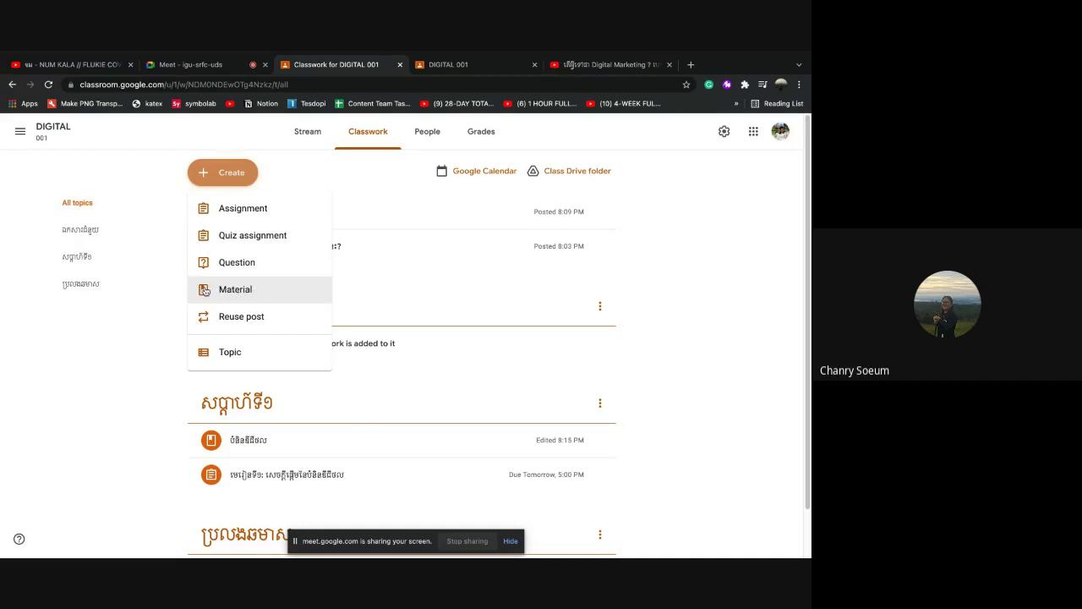
# Start a material titled អ្វីជាឌីជីថល? and open the YouTube video picker
pyautogui.click(243, 292)
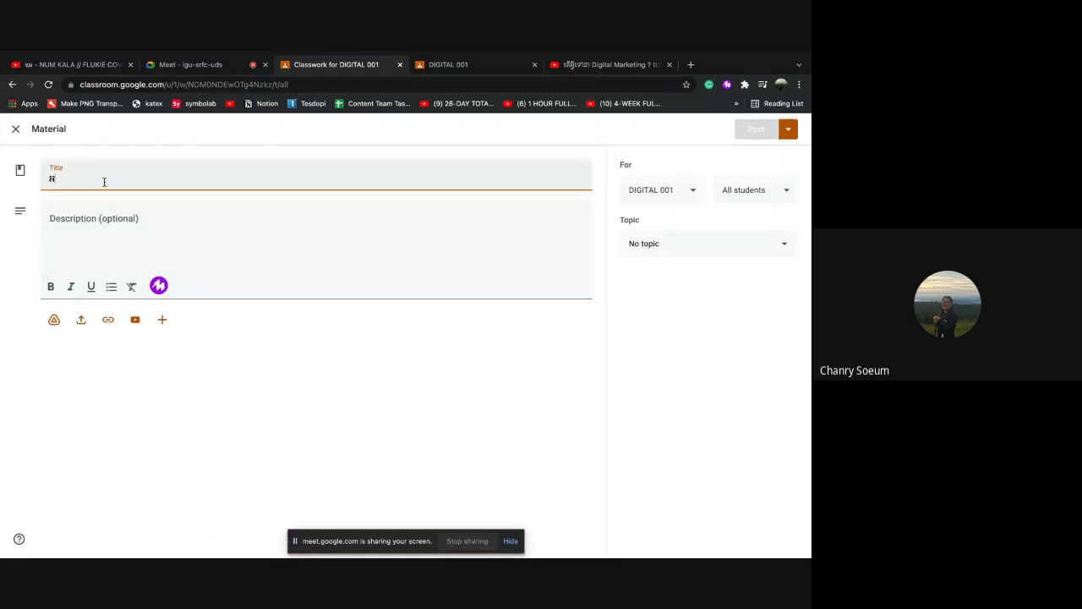
pyautogui.write('អ្វីជាឌី')
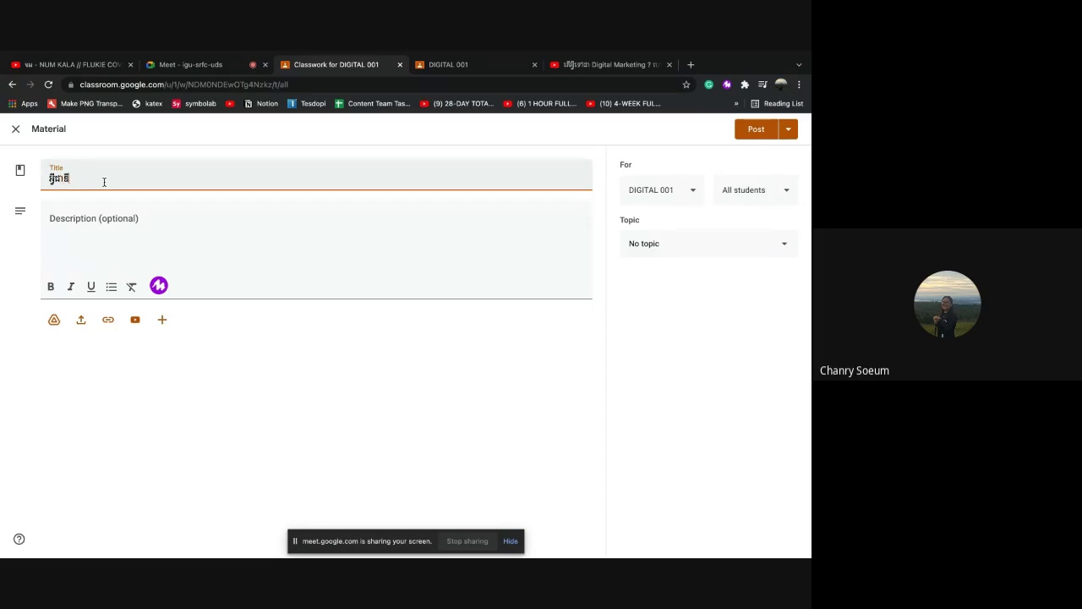
pyautogui.write('ជីថល?')
pyautogui.click(65, 226)
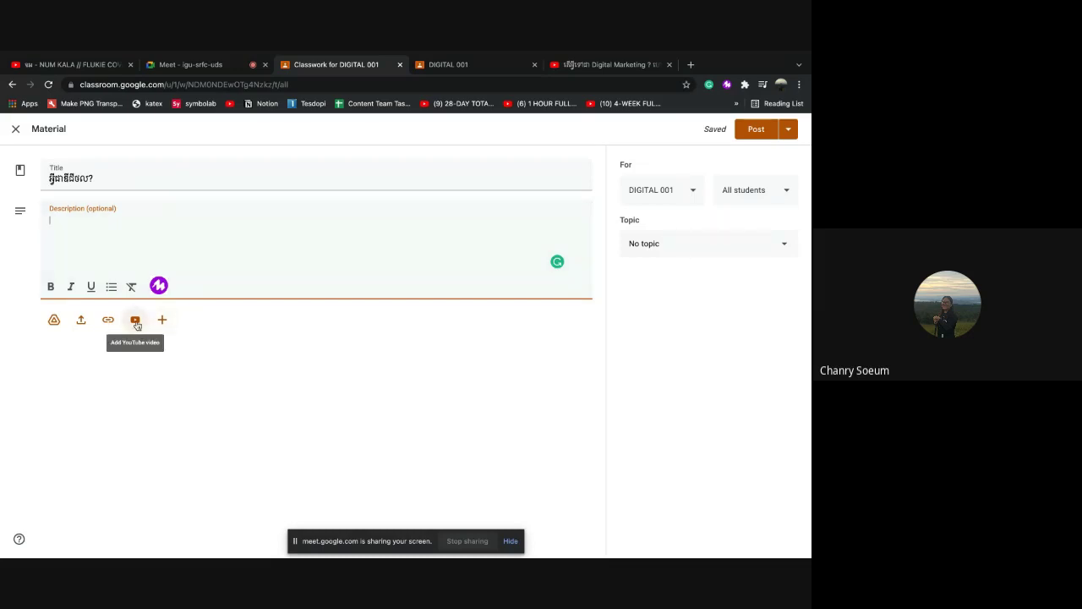
pyautogui.click(132, 327)
pyautogui.click(272, 403)
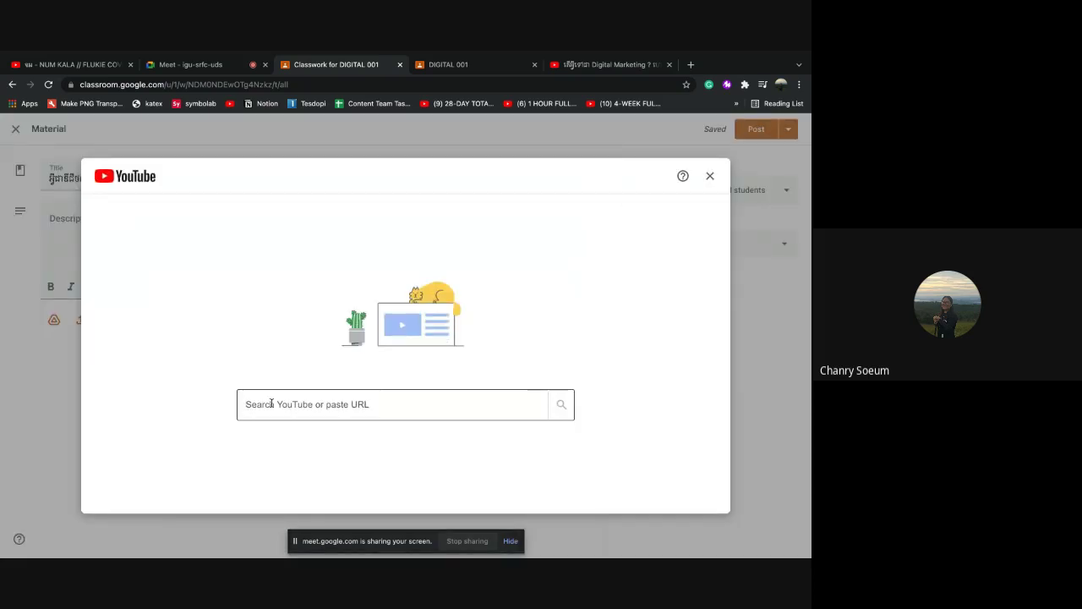
# Search YouTube with a Khmer query about digital, correcting it until video results appear
pyautogui.click(272, 404)
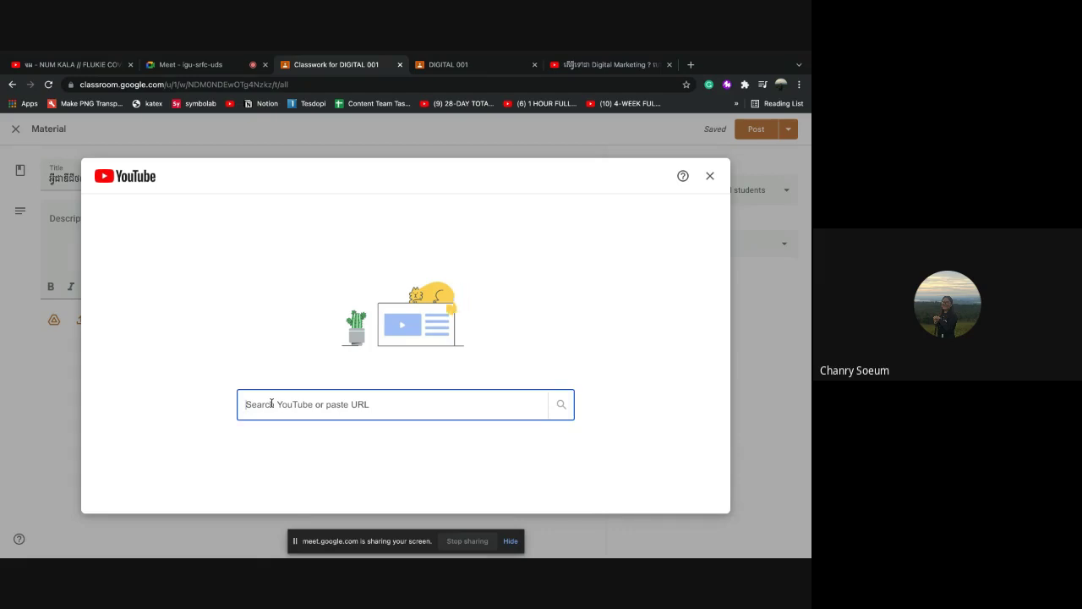
pyautogui.write('អ្វ')
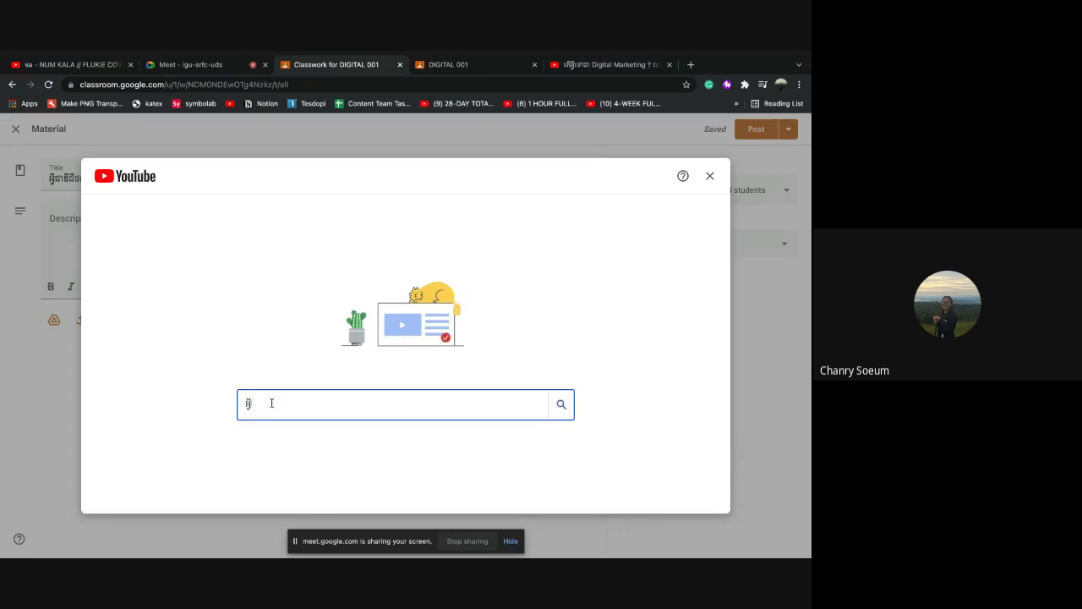
pyautogui.write('ីជាឌី')
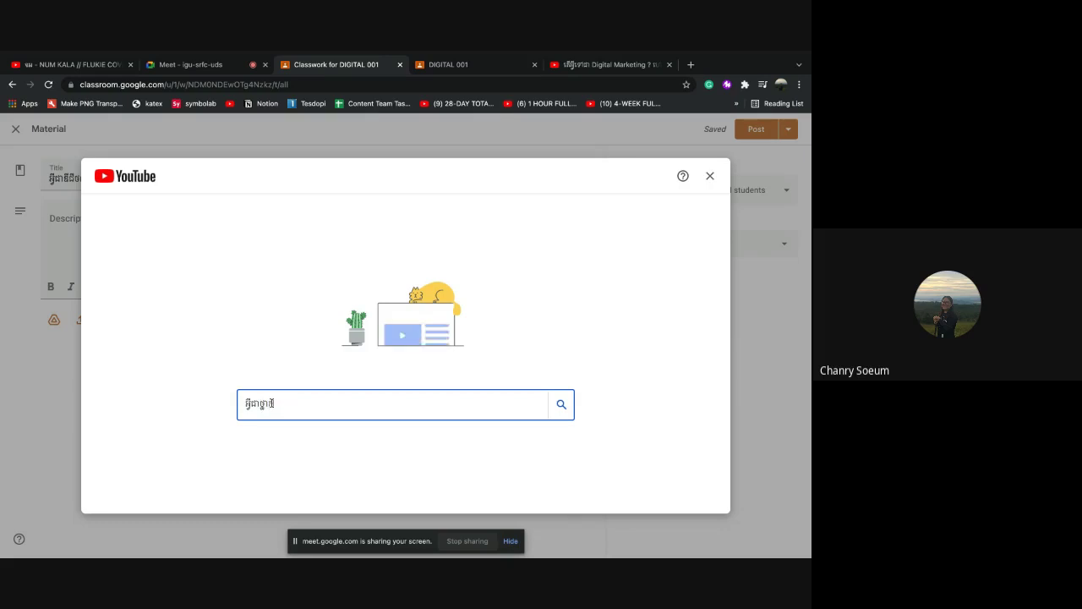
pyautogui.write('ជីថលម៉ាឃី')
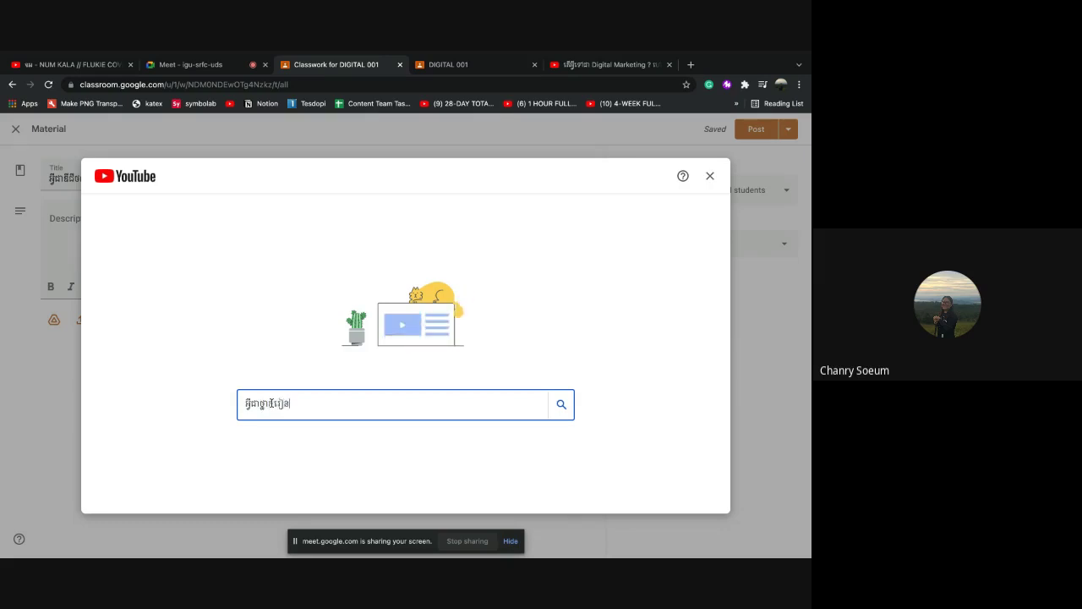
pyautogui.write('ជ')
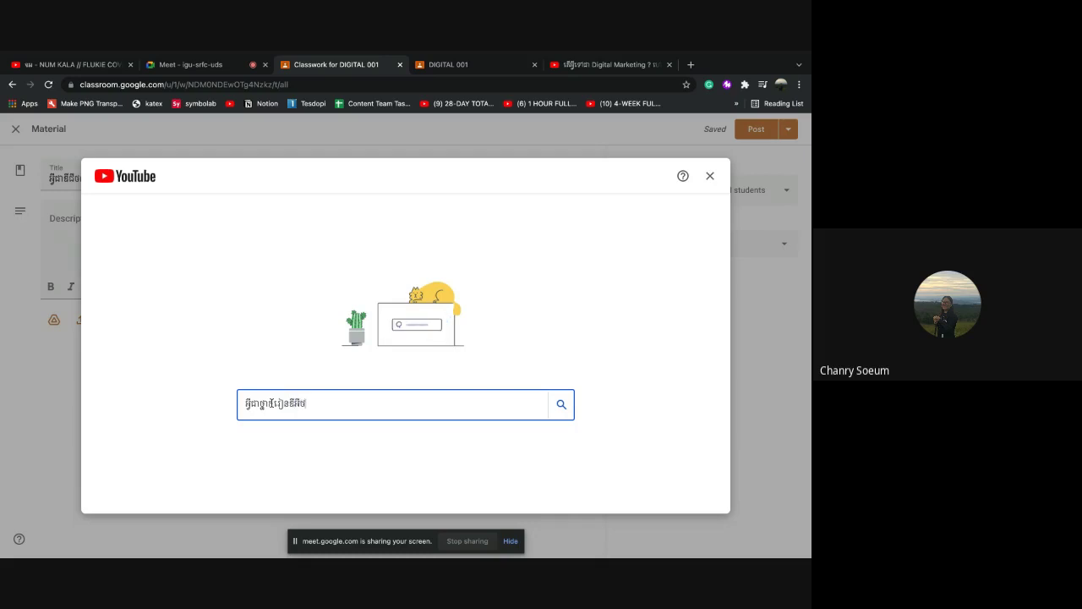
pyautogui.press('Return')
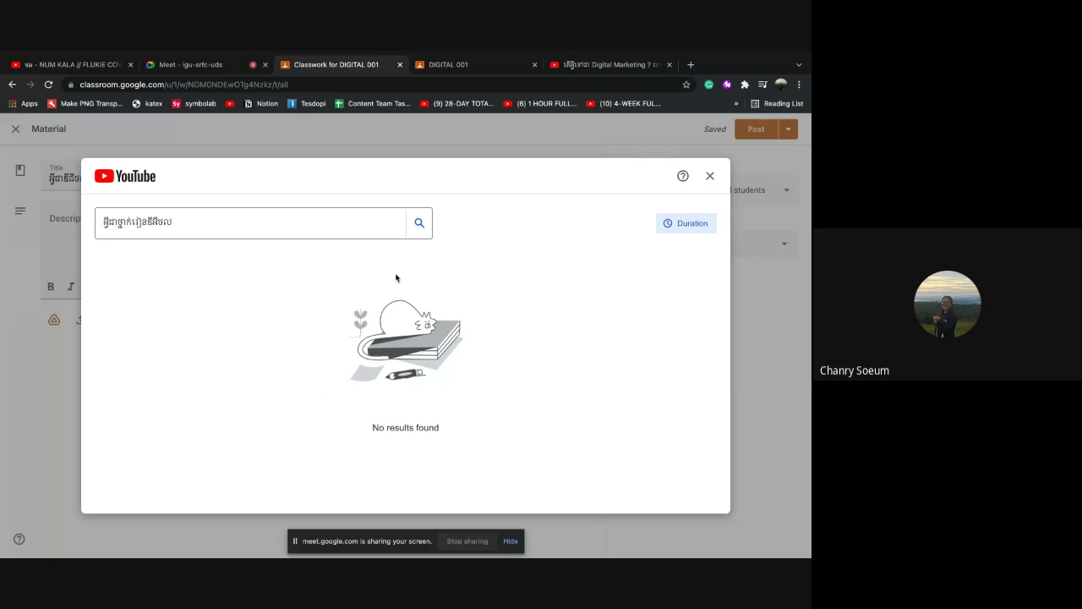
pyautogui.click(195, 222)
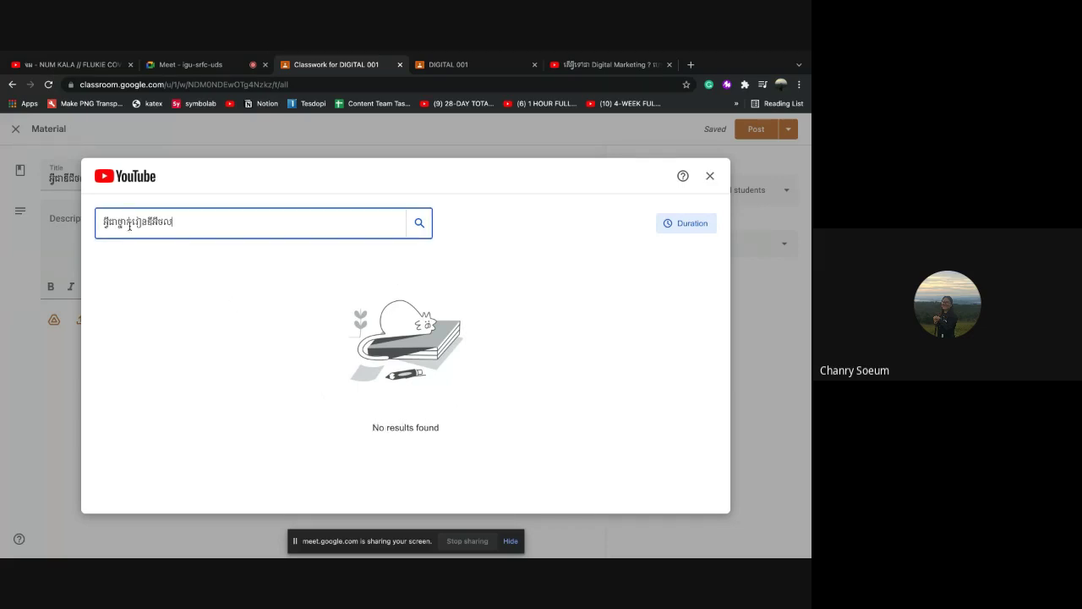
pyautogui.press('BackSpace')
pyautogui.press('BackSpace')
pyautogui.press('BackSpace')
pyautogui.press('BackSpace')
pyautogui.press('BackSpace')
pyautogui.press('BackSpace')
pyautogui.press('BackSpace')
pyautogui.press('BackSpace')
pyautogui.press('BackSpace')
pyautogui.press('BackSpace')
pyautogui.press('BackSpace')
pyautogui.press('BackSpace')
pyautogui.press('BackSpace')
pyautogui.press('BackSpace')
pyautogui.press('BackSpace')
pyautogui.write('ឌីជីថលក្ន')
pyautogui.press('BackSpace')
pyautogui.press('BackSpace')
pyautogui.press('BackSpace')
pyautogui.click(418, 224)
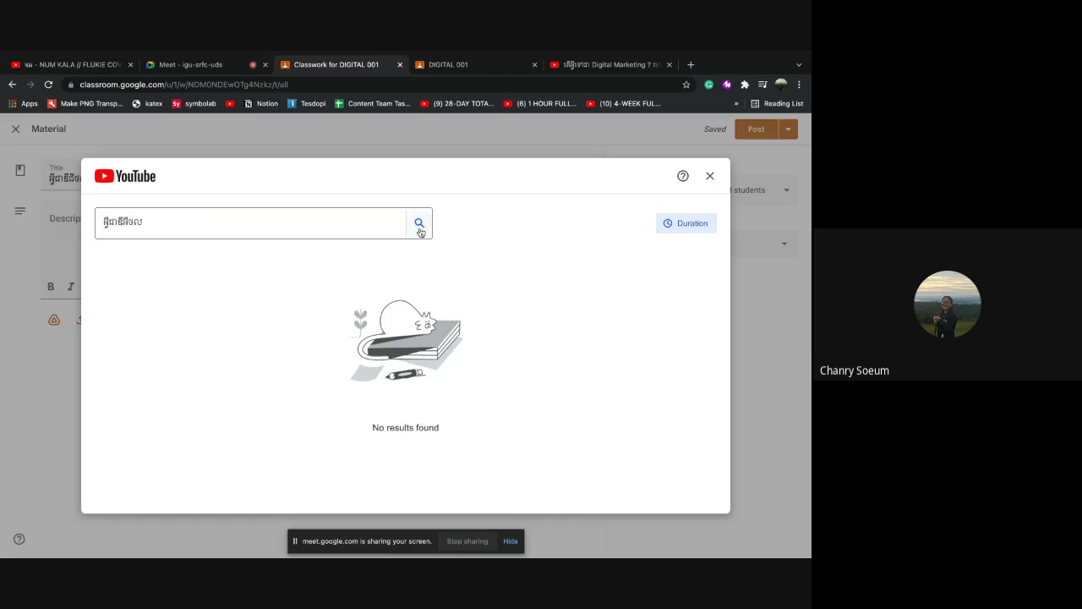
pyautogui.click(126, 222)
pyautogui.press('BackSpace')
pyautogui.press('BackSpace')
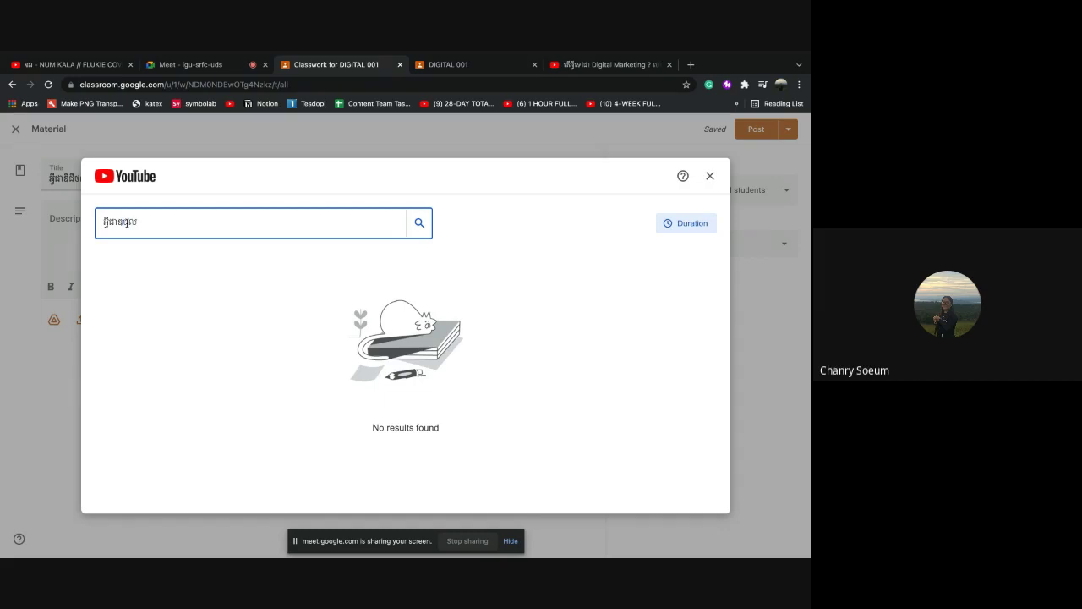
pyautogui.write('ីជីថ')
pyautogui.press('Return')
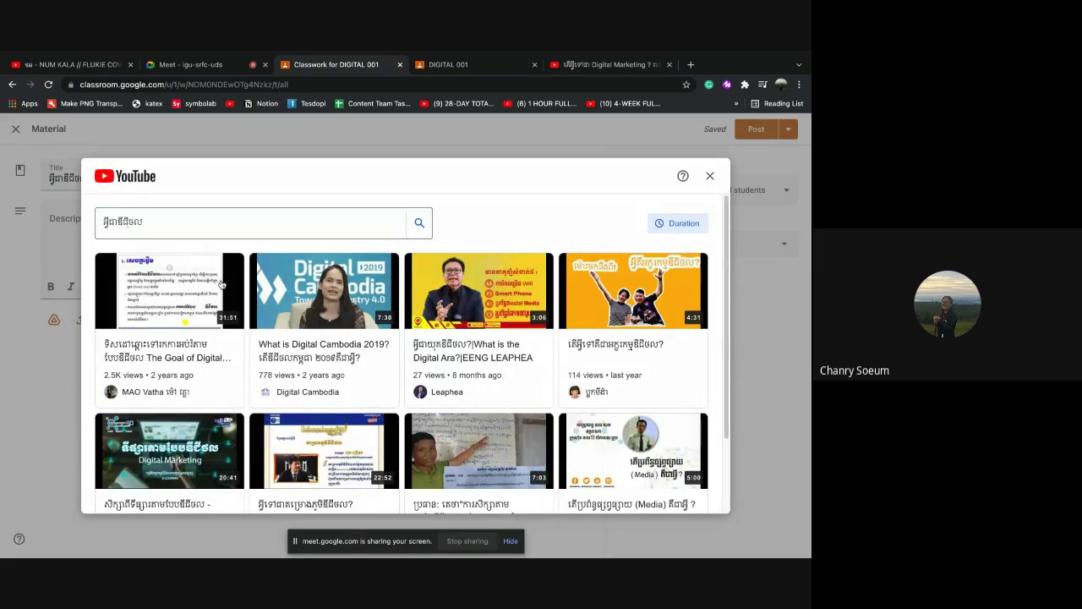
# Attach the first result, 'The Goal of Digital Learning', to the material
pyautogui.scroll(-2, 346, 358)
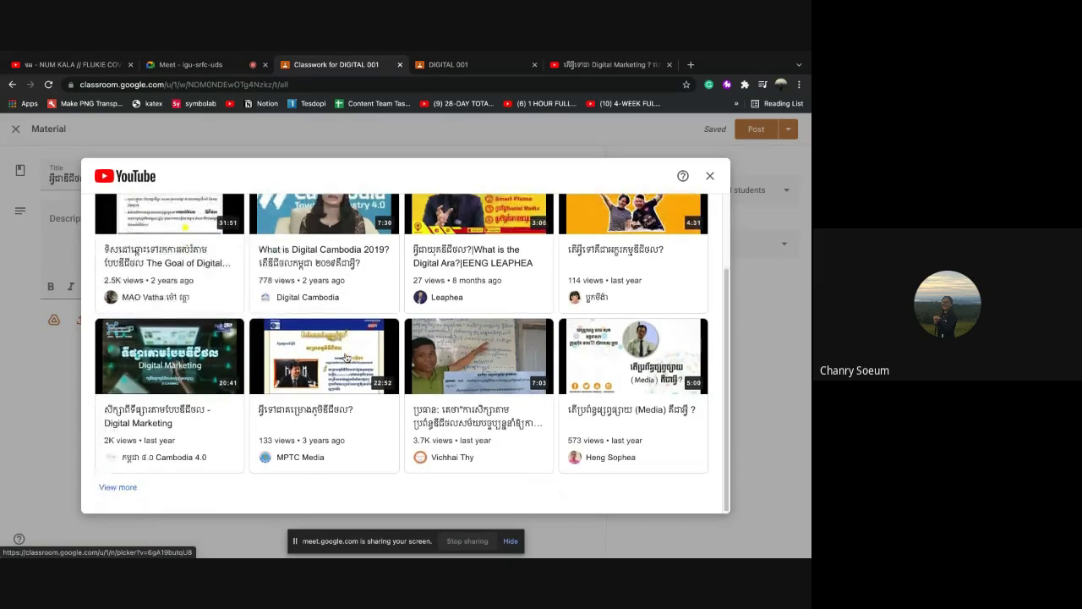
pyautogui.scroll(3, 346, 357)
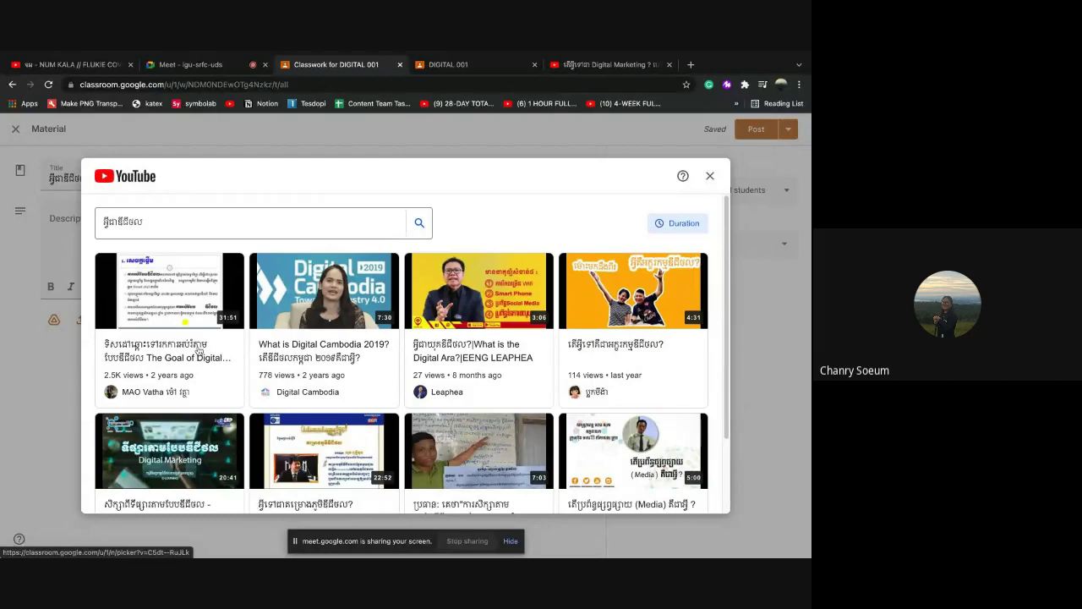
pyautogui.click(187, 304)
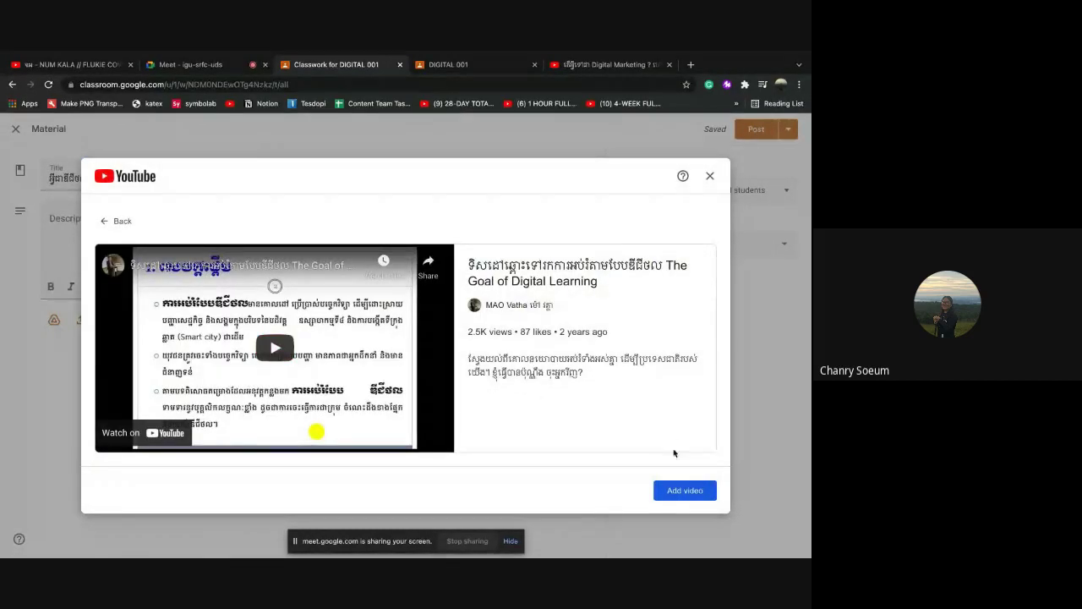
pyautogui.click(677, 491)
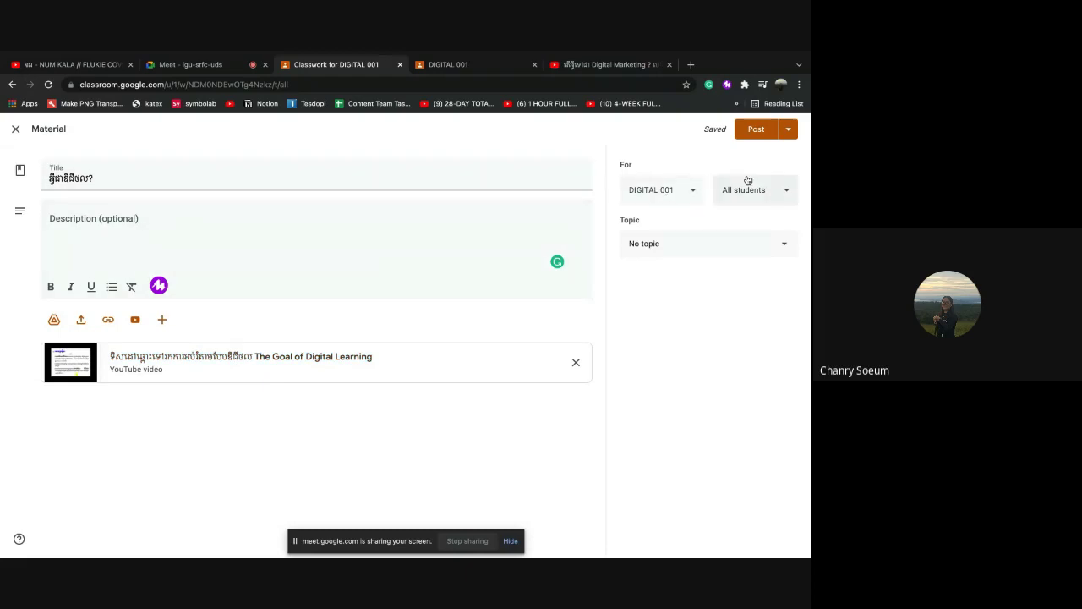
# Keep DIGITAL 001 with All students, file it under ឯកសារជំនួយ, and post it
pyautogui.click(693, 193)
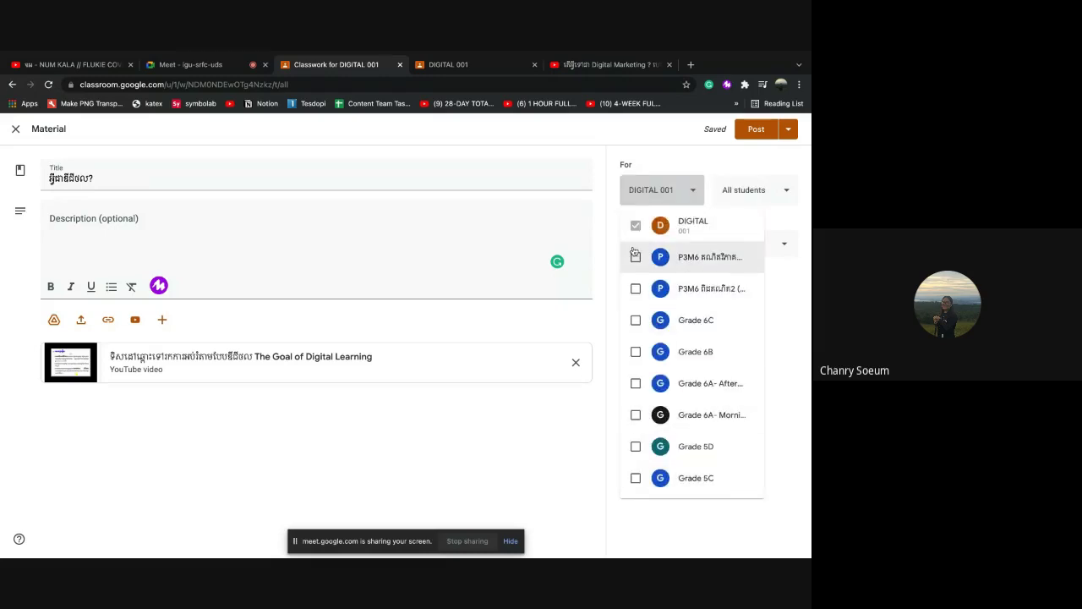
pyautogui.click(693, 192)
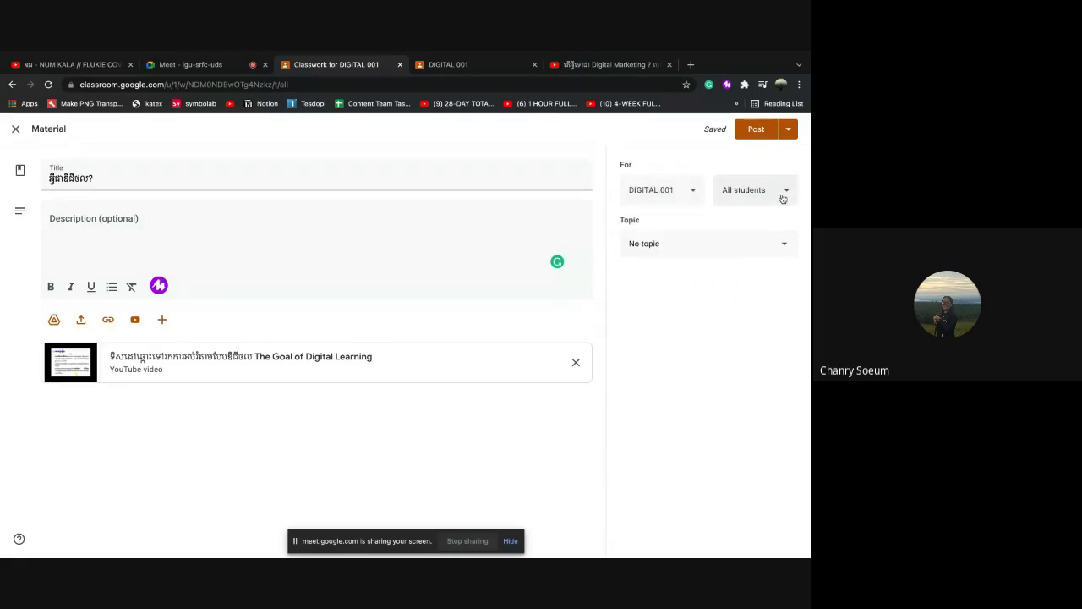
pyautogui.click(785, 191)
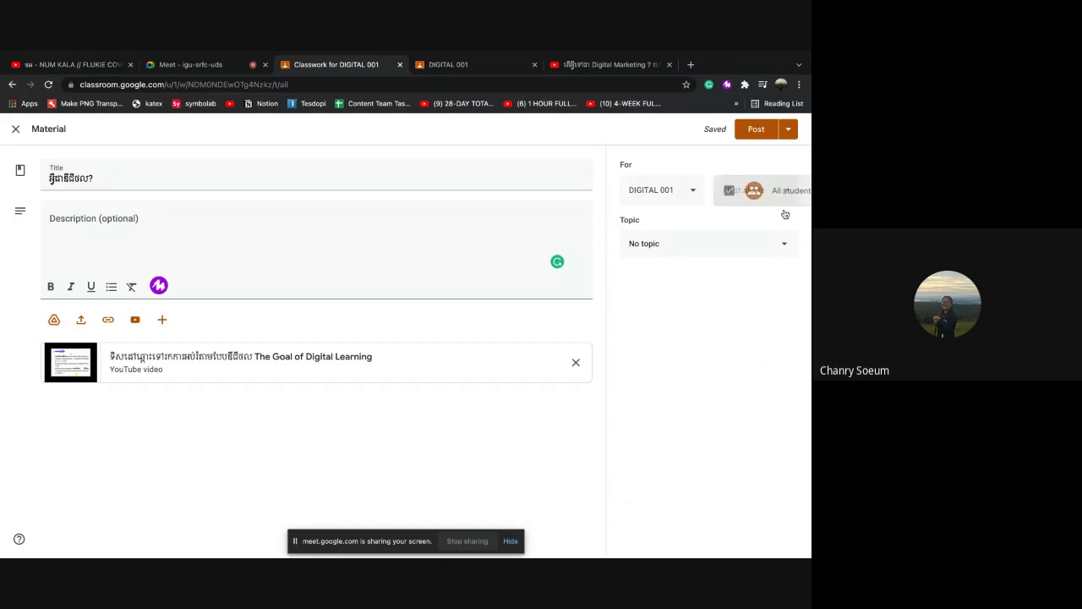
pyautogui.click(640, 145)
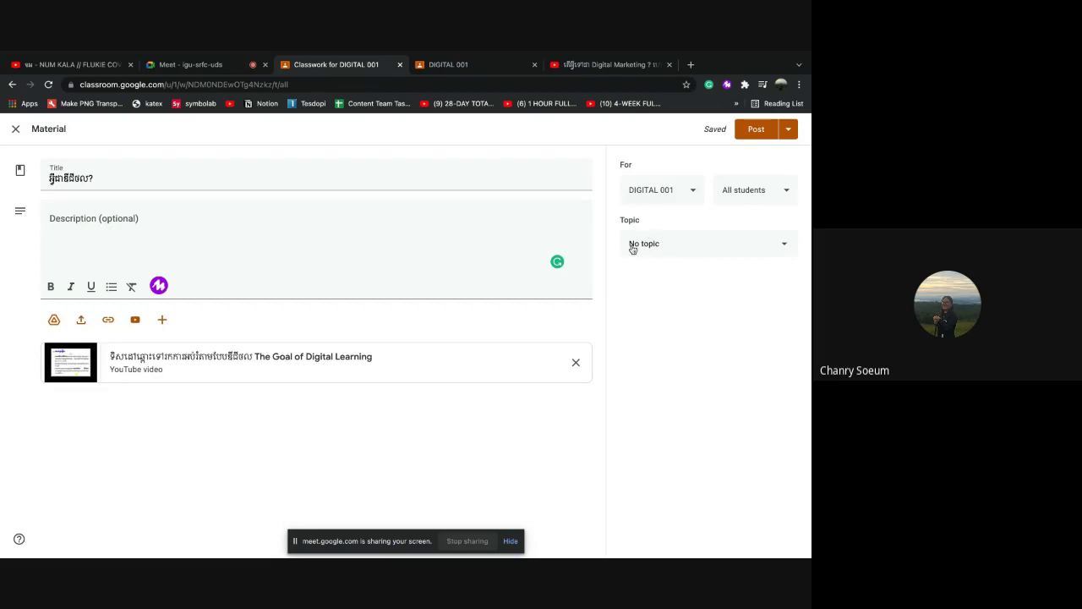
pyautogui.click(683, 245)
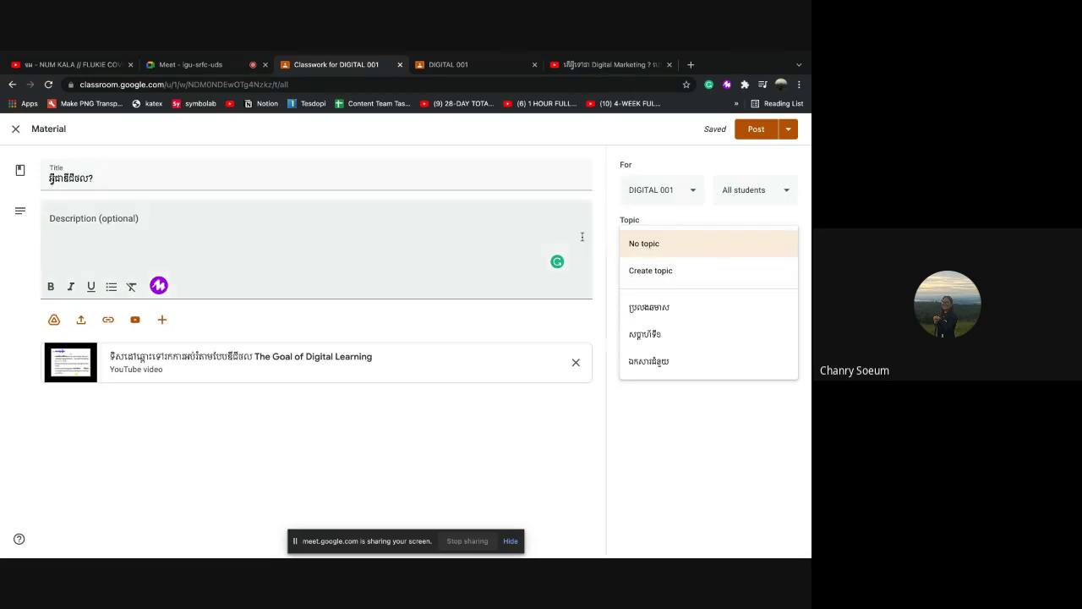
pyautogui.click(611, 239)
pyautogui.click(768, 245)
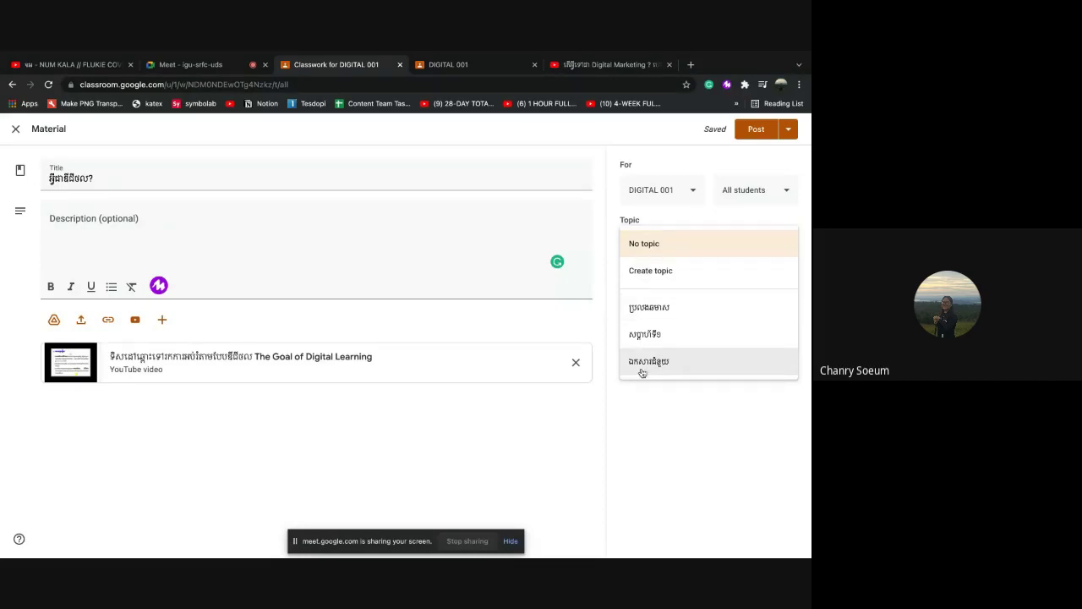
pyautogui.click(673, 364)
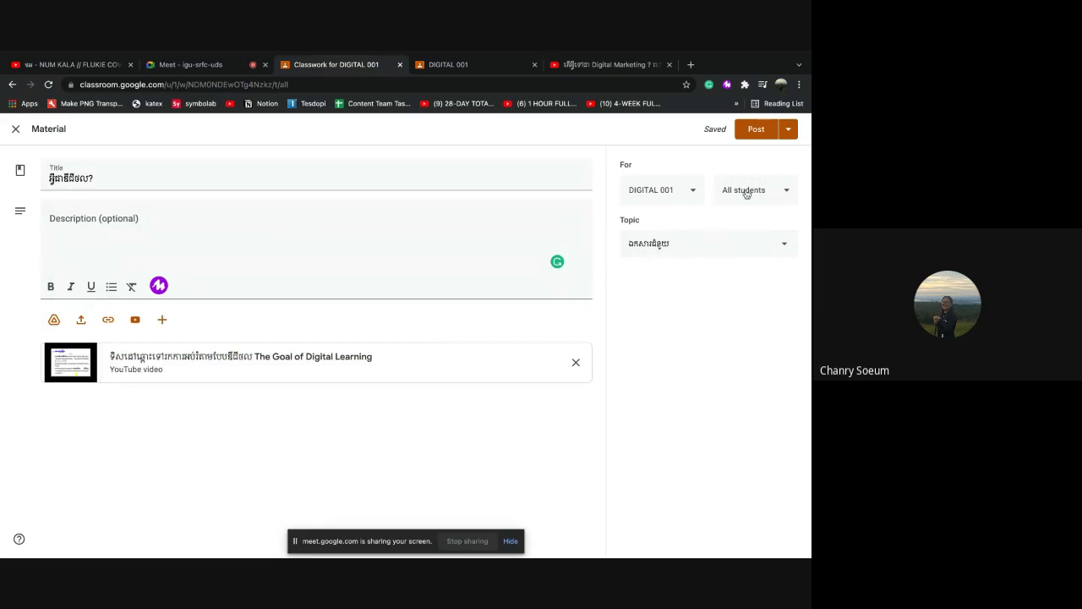
pyautogui.click(753, 132)
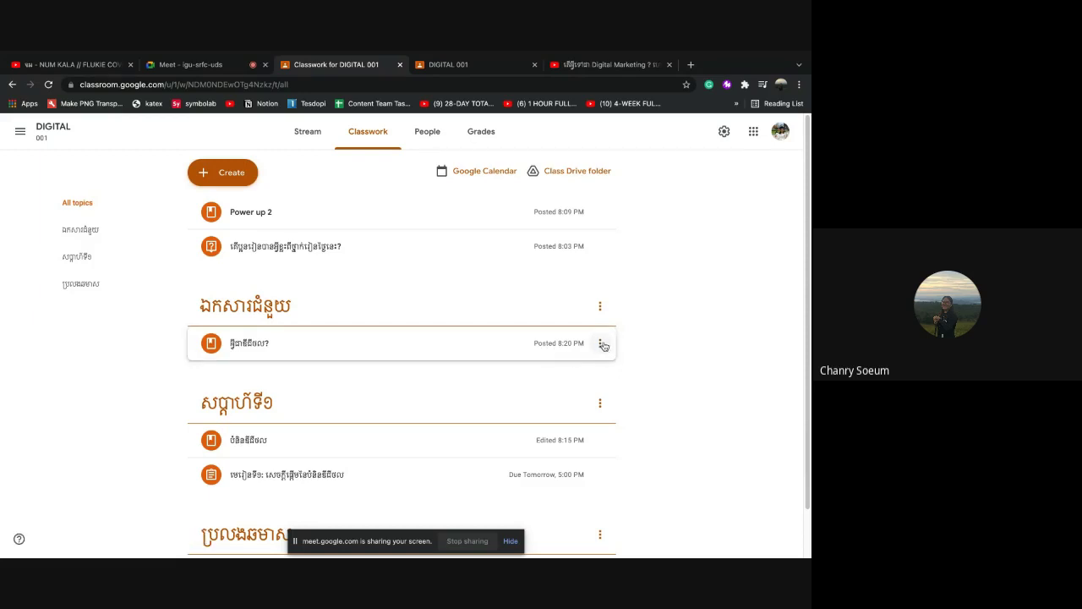
# Edit the posted អ្វីជាឌីជីថល? material from its menu and save it unchanged
pyautogui.click(600, 345)
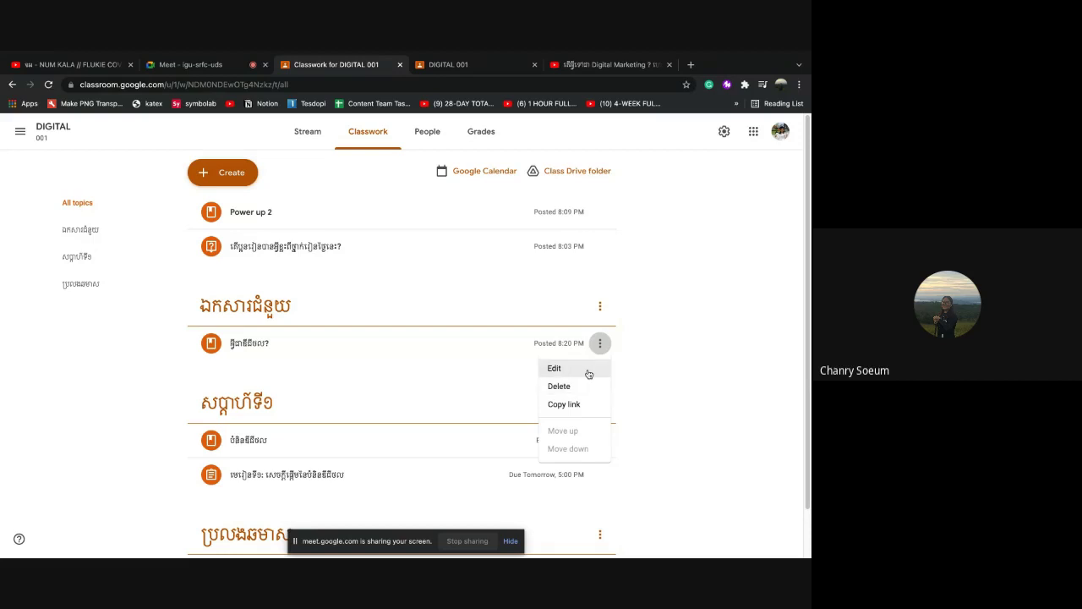
pyautogui.click(594, 371)
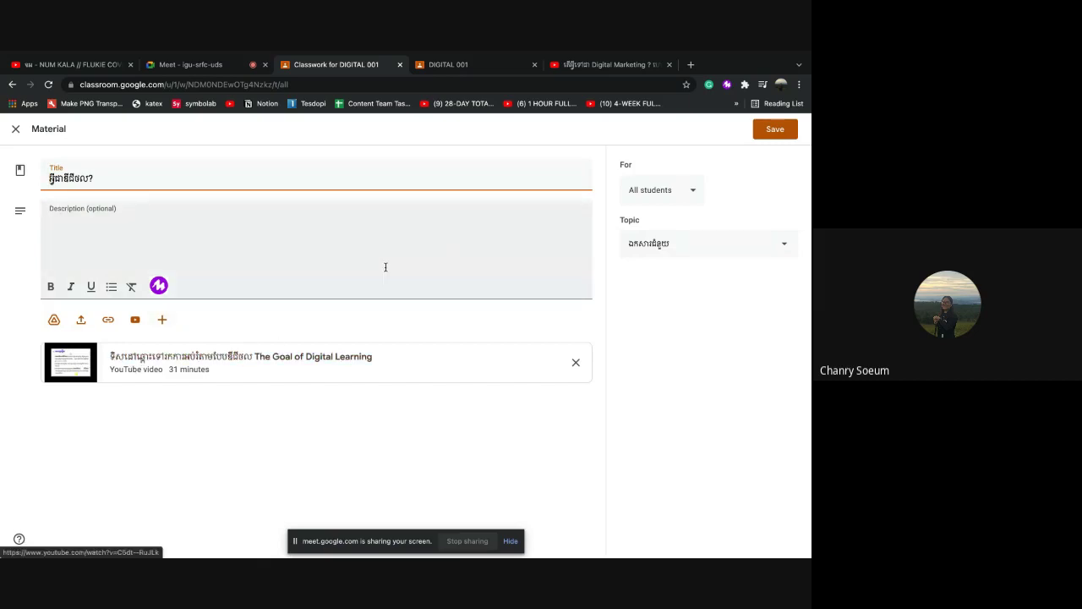
pyautogui.click(767, 136)
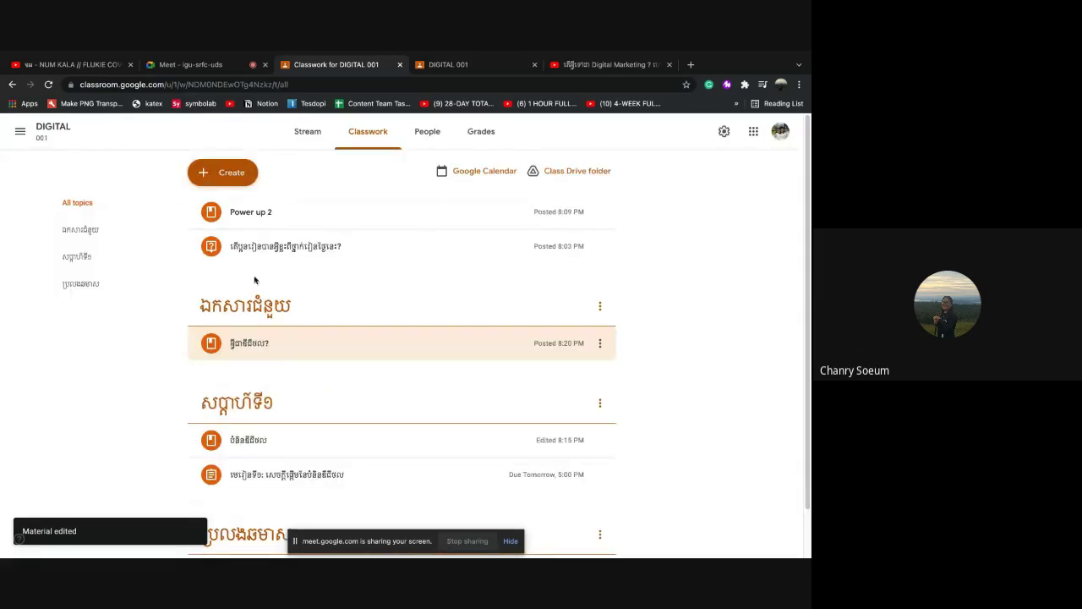
# Move the question post into the សប្តាហ៍ទី១ topic
pyautogui.scroll(-1, 239, 296)
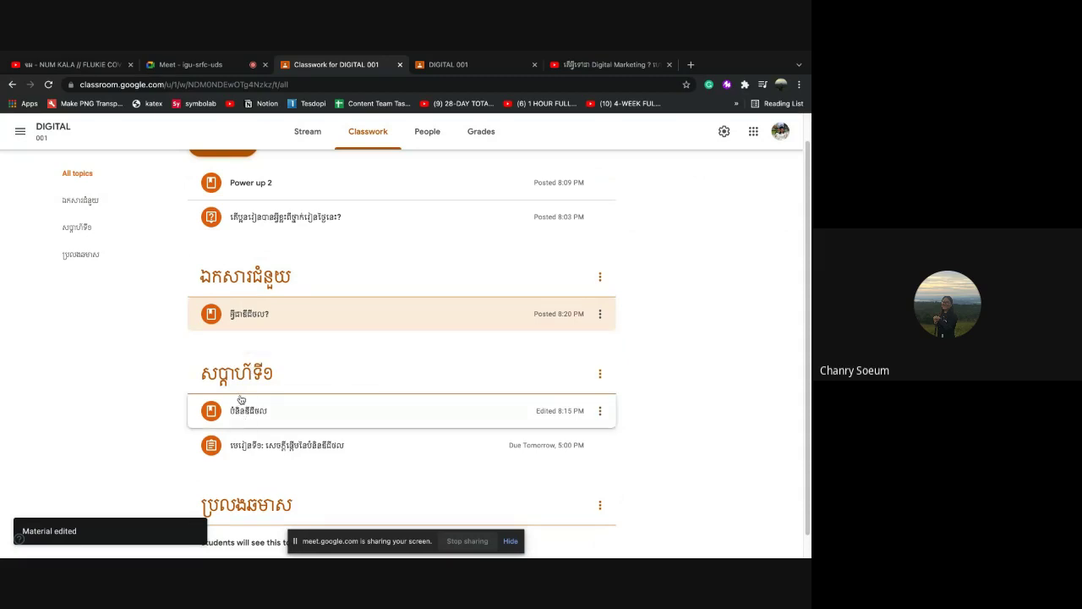
pyautogui.scroll(1, 254, 245)
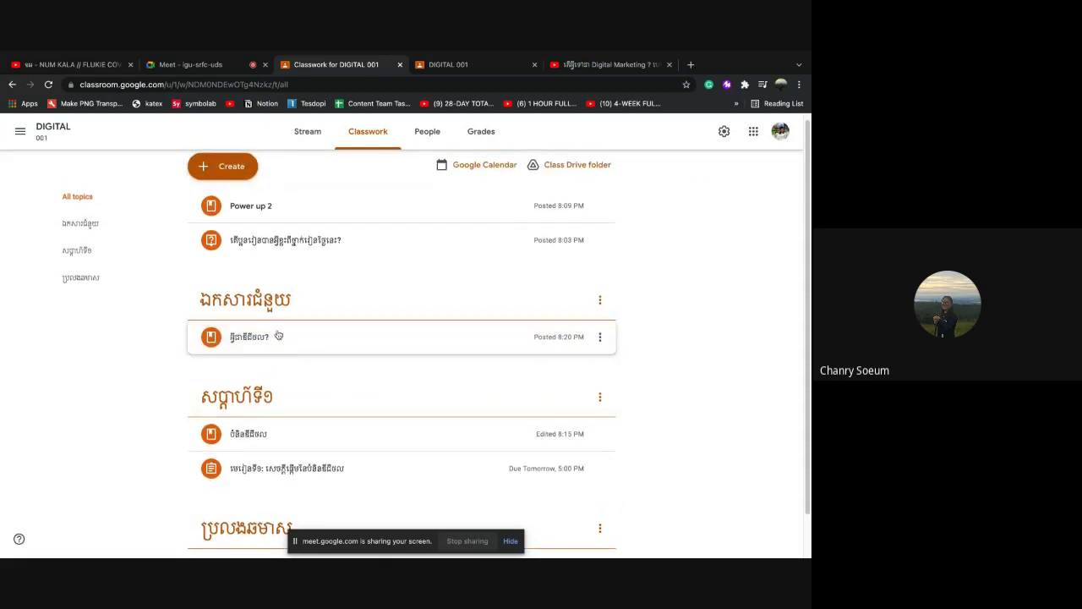
pyautogui.scroll(-1, 278, 335)
pyautogui.scroll(-1, 278, 335)
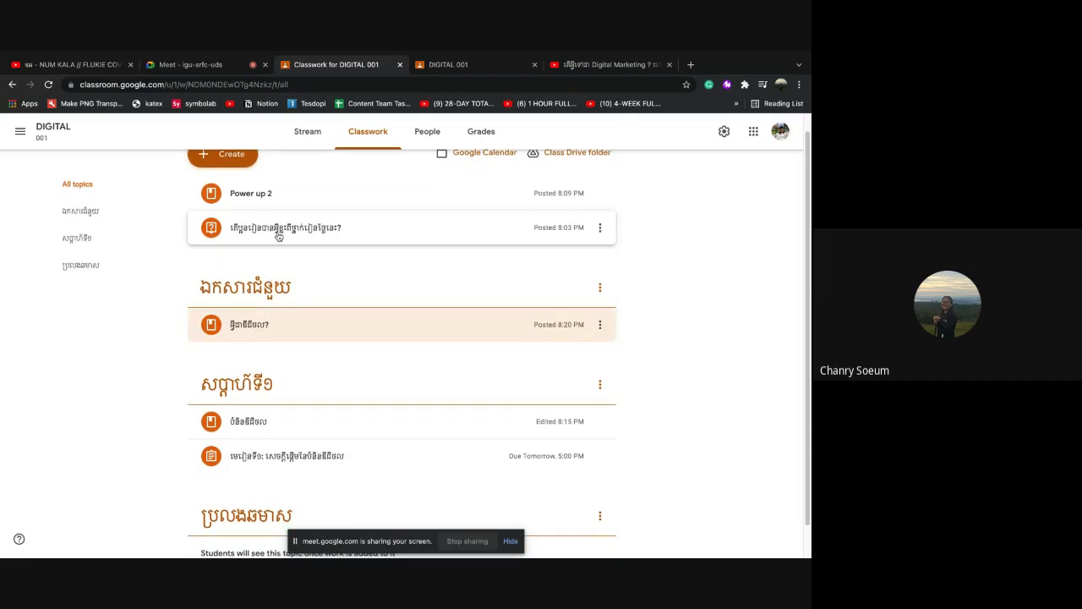
pyautogui.moveTo(279, 236); pyautogui.dragTo(290, 417)
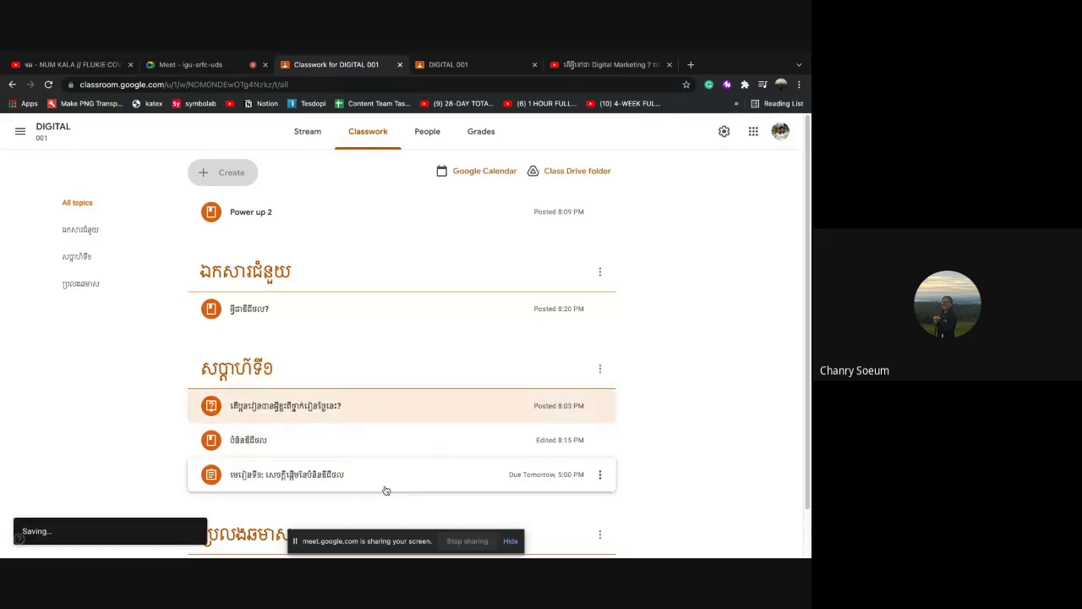
# Move Power up 2 into ឯកសារជំនួយ and drag that topic below the others
pyautogui.moveTo(257, 214); pyautogui.dragTo(265, 273)
pyautogui.scroll(-1, 330, 341)
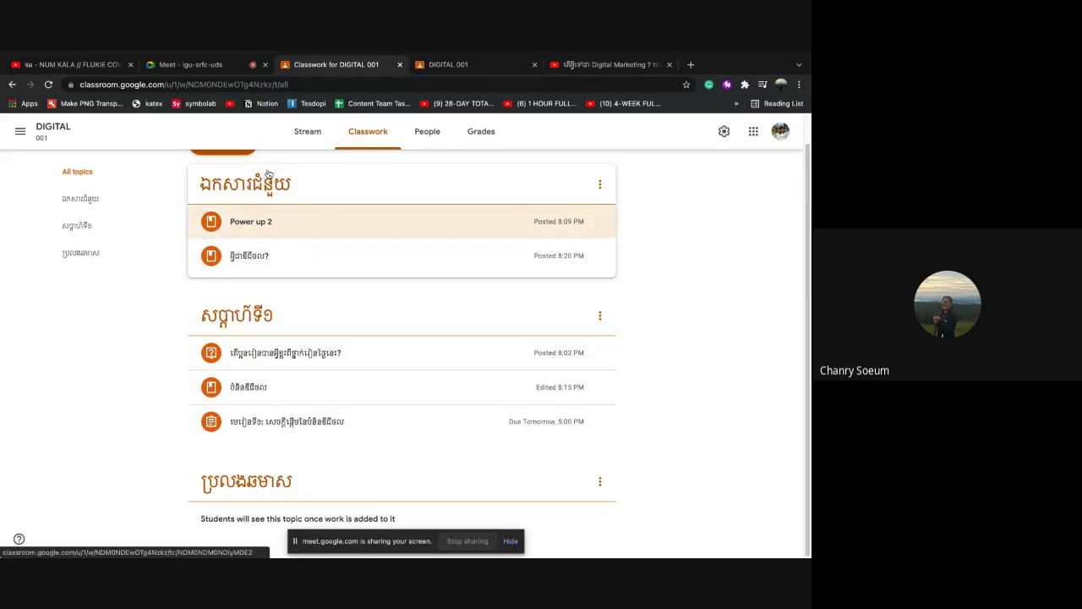
pyautogui.moveTo(274, 193); pyautogui.dragTo(286, 508)
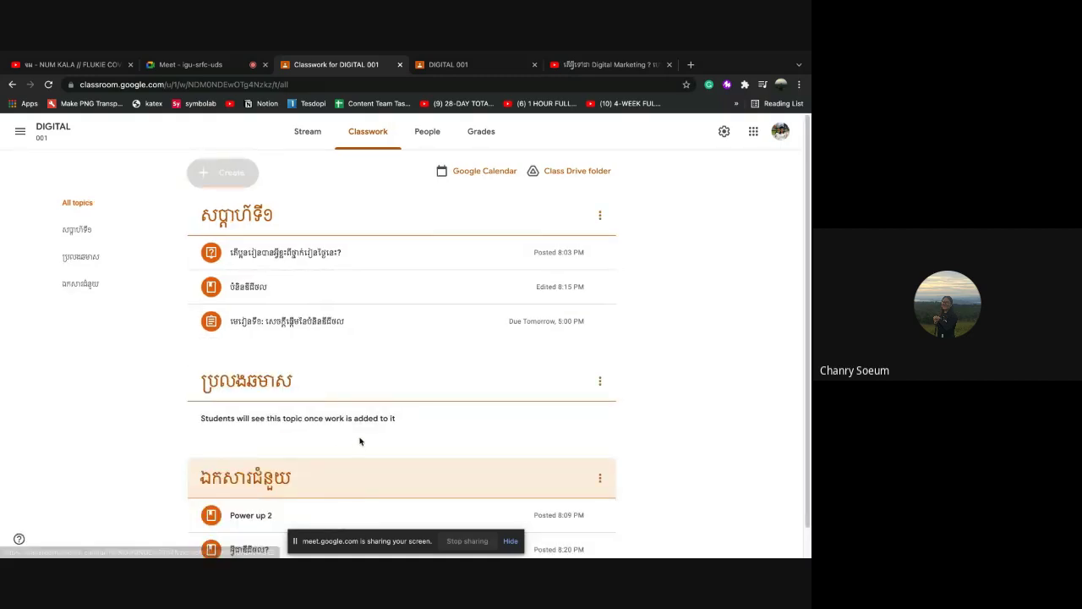
# Scroll Classwork to confirm ឯកសារជំនួយ now sits last, after ប្រលងឆមាស
pyautogui.scroll(-2, 361, 440)
pyautogui.scroll(2, 280, 292)
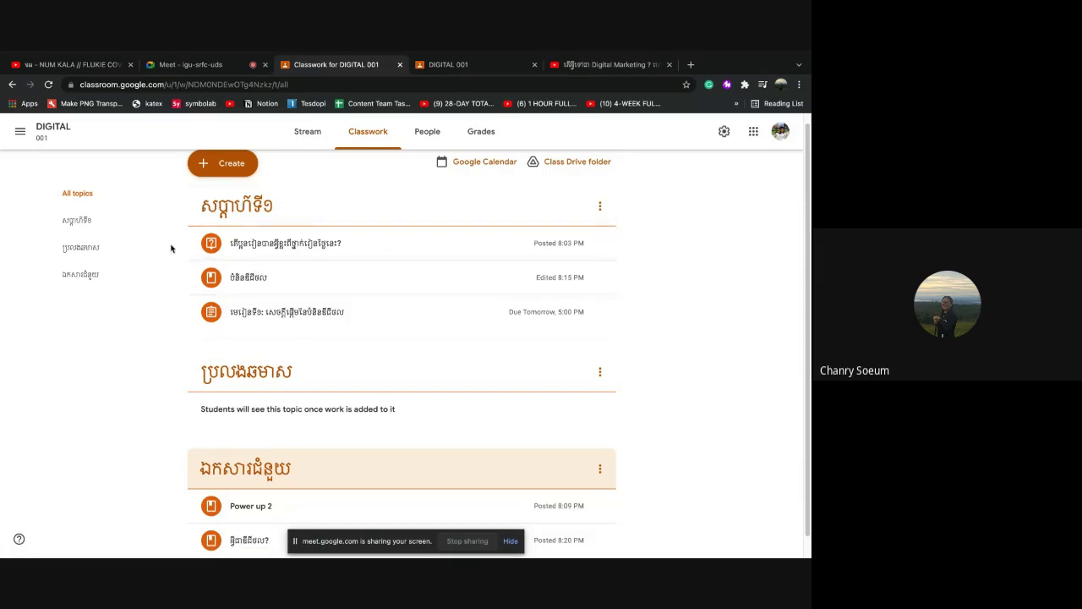
pyautogui.scroll(-1, 302, 362)
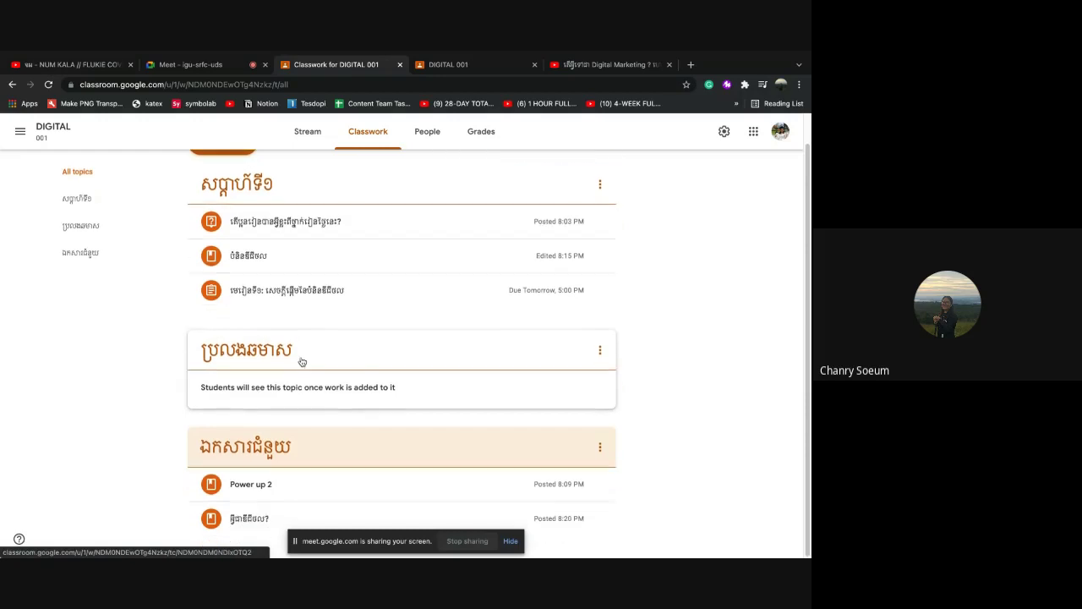
pyautogui.scroll(1, 302, 362)
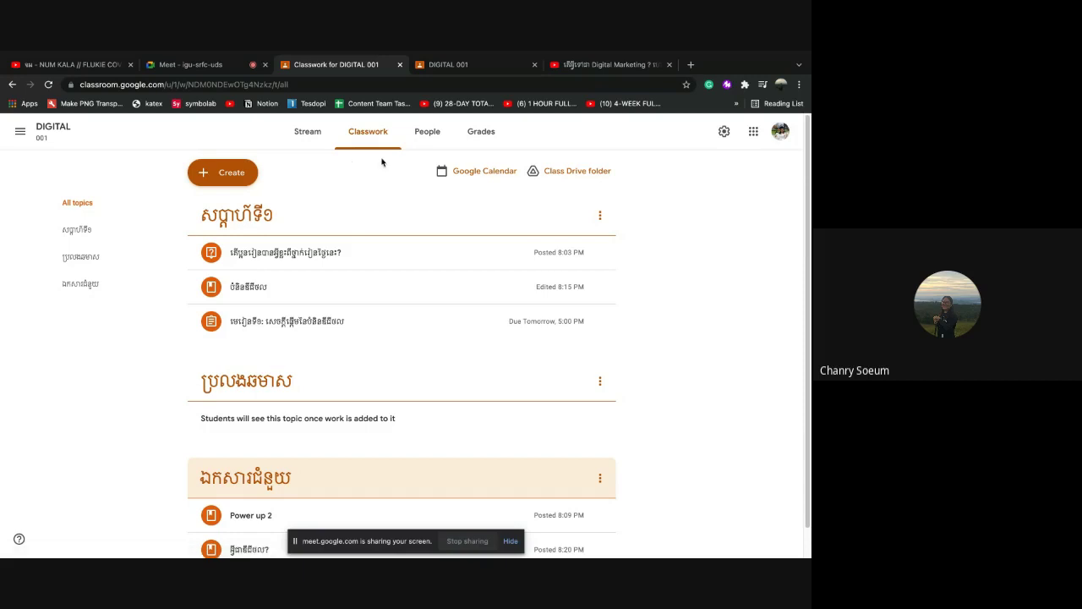
pyautogui.click(245, 184)
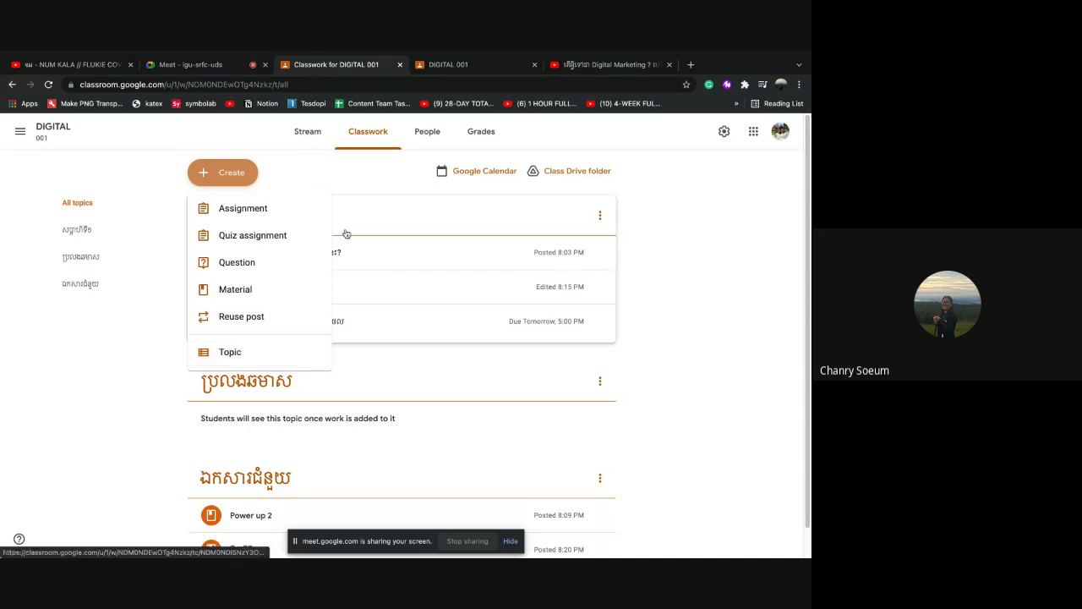
pyautogui.click(364, 180)
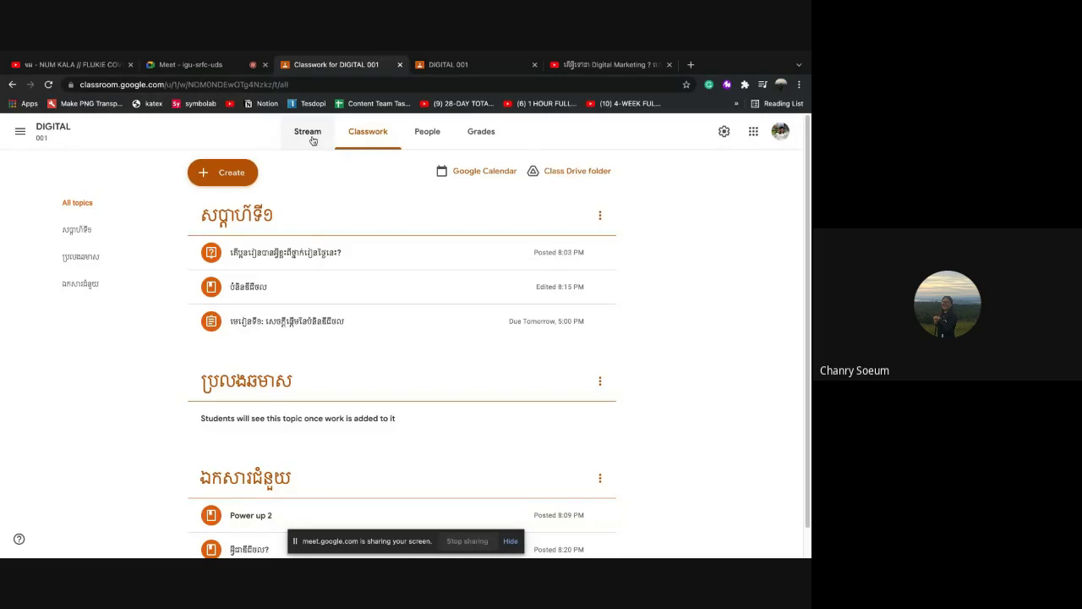
# Switch to the Stream and scroll through the អ្វីជាឌីជីថល? and Power up 2 posts
pyautogui.click(309, 137)
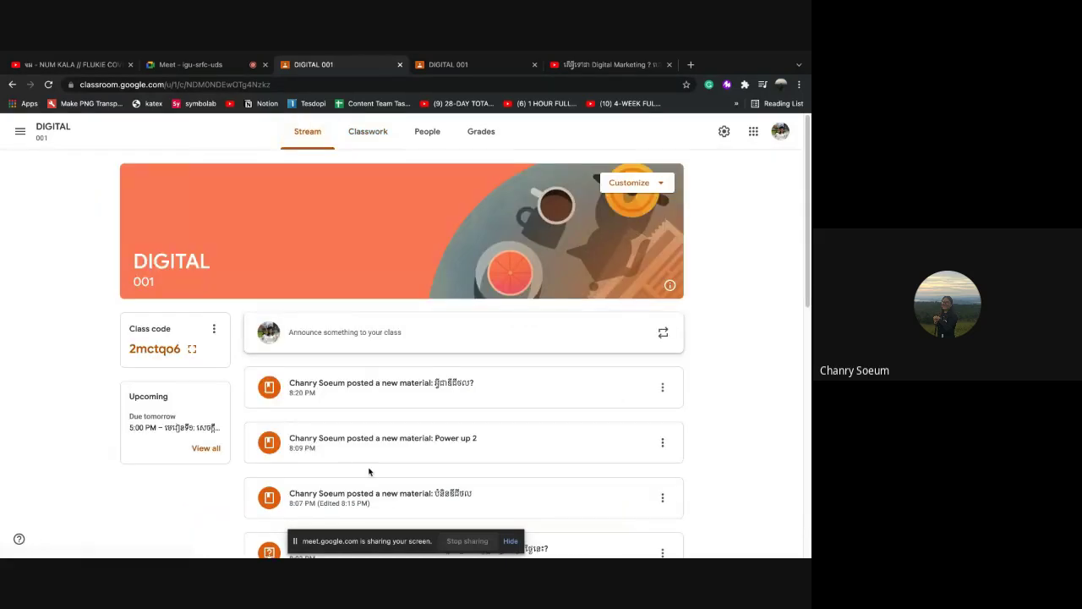
pyautogui.scroll(-1, 369, 469)
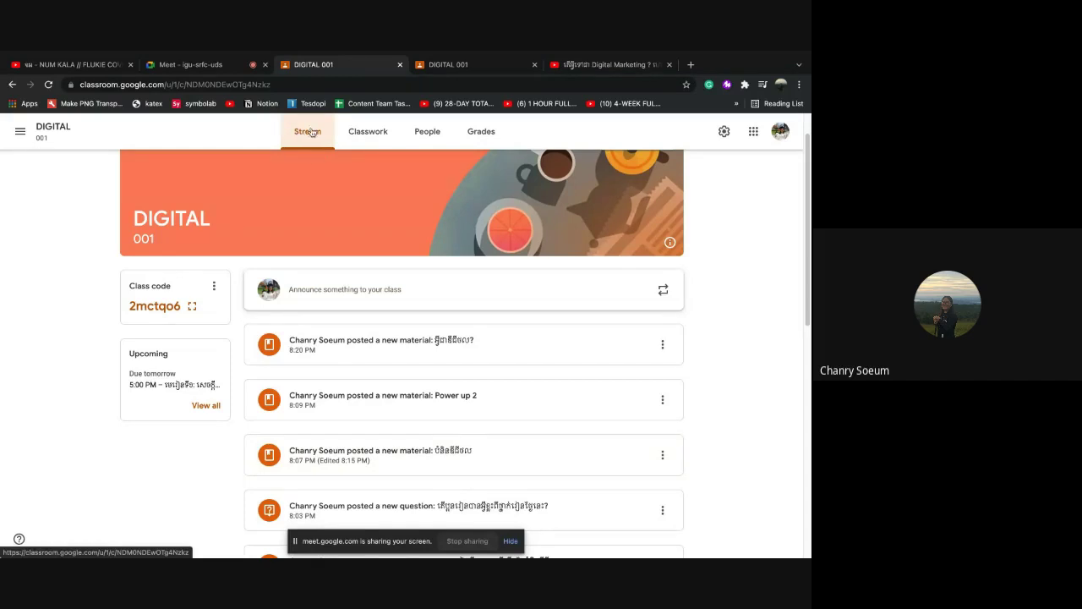
pyautogui.scroll(-5, 409, 409)
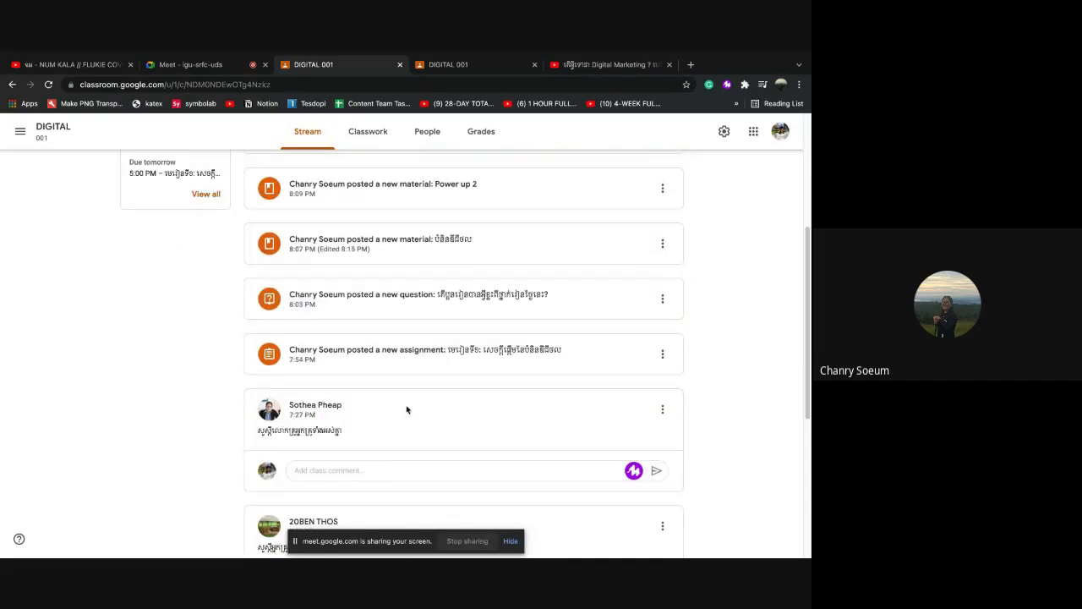
pyautogui.scroll(6, 347, 376)
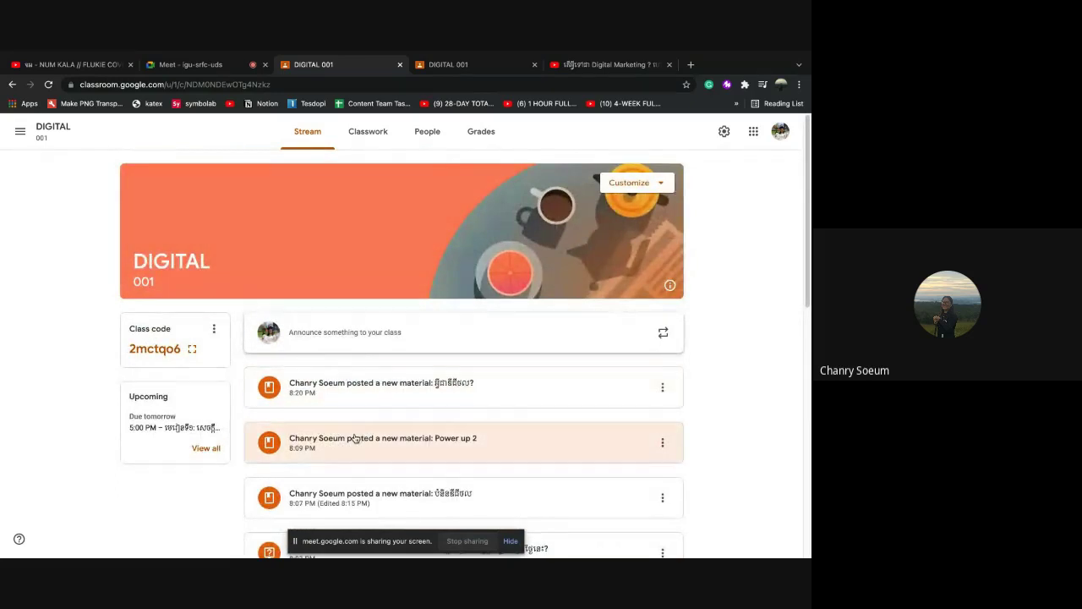
pyautogui.scroll(-5, 362, 441)
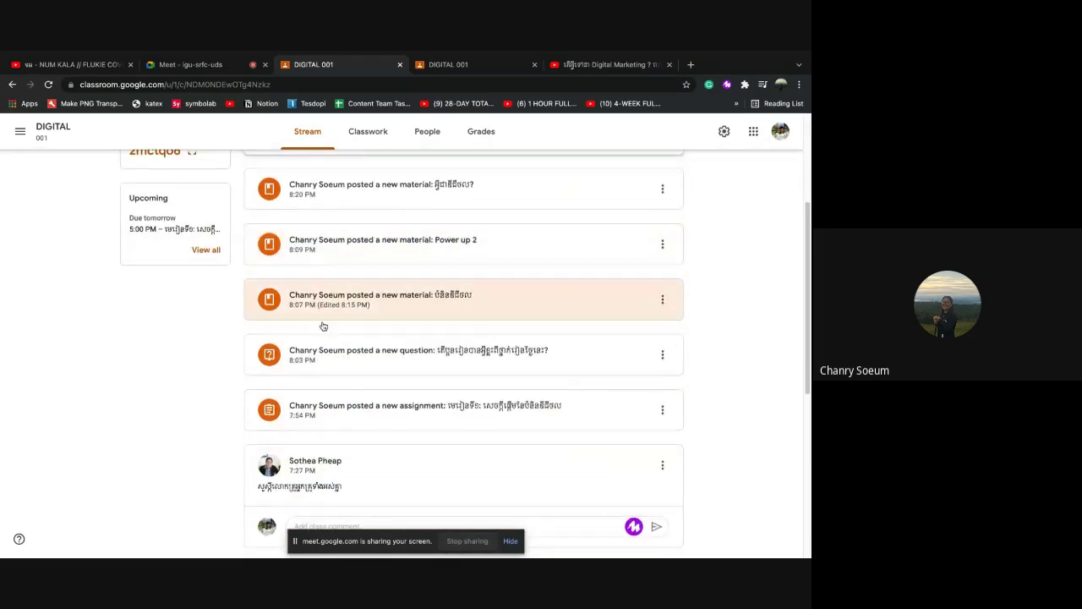
pyautogui.scroll(-15, 407, 432)
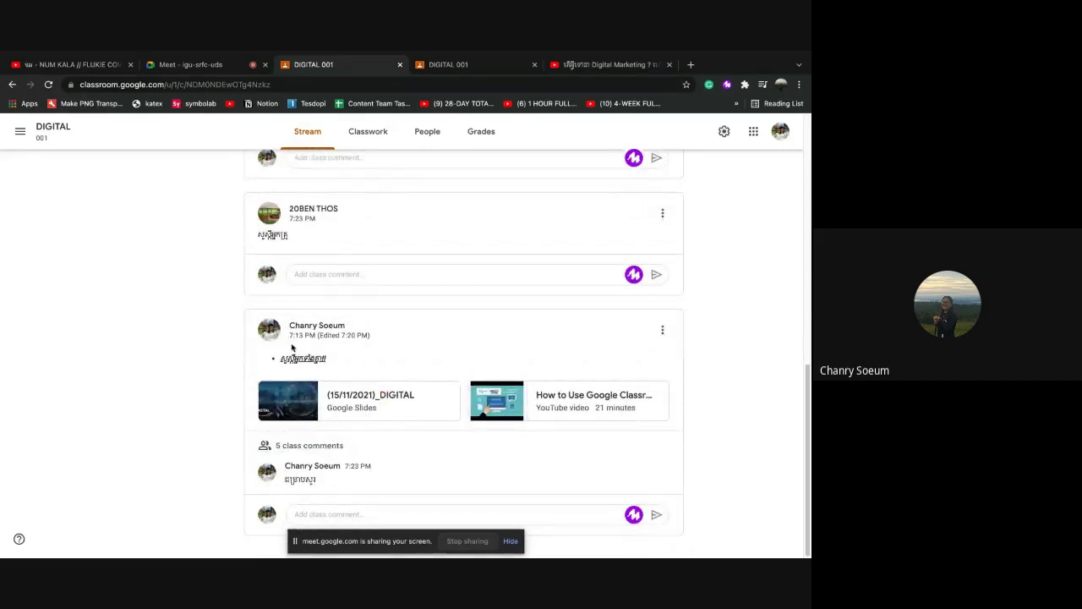
pyautogui.scroll(20, 326, 381)
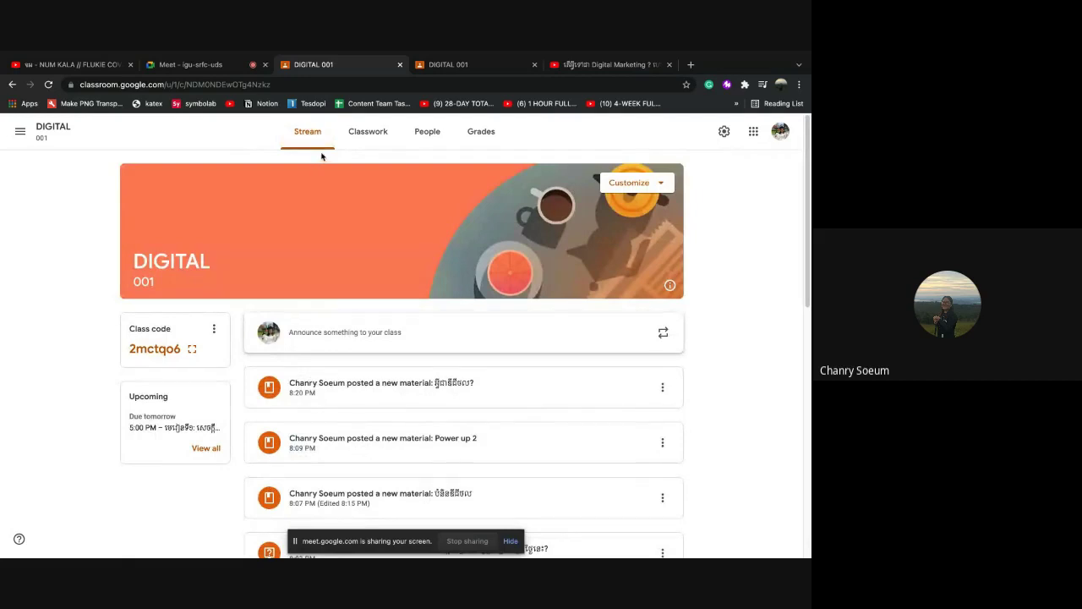
# Return to Classwork and scan the សប្តាហ៍ទី១, ប្រលងឆមាស and ឯកសារជំនួយ topics
pyautogui.click(368, 133)
pyautogui.scroll(-2, 353, 341)
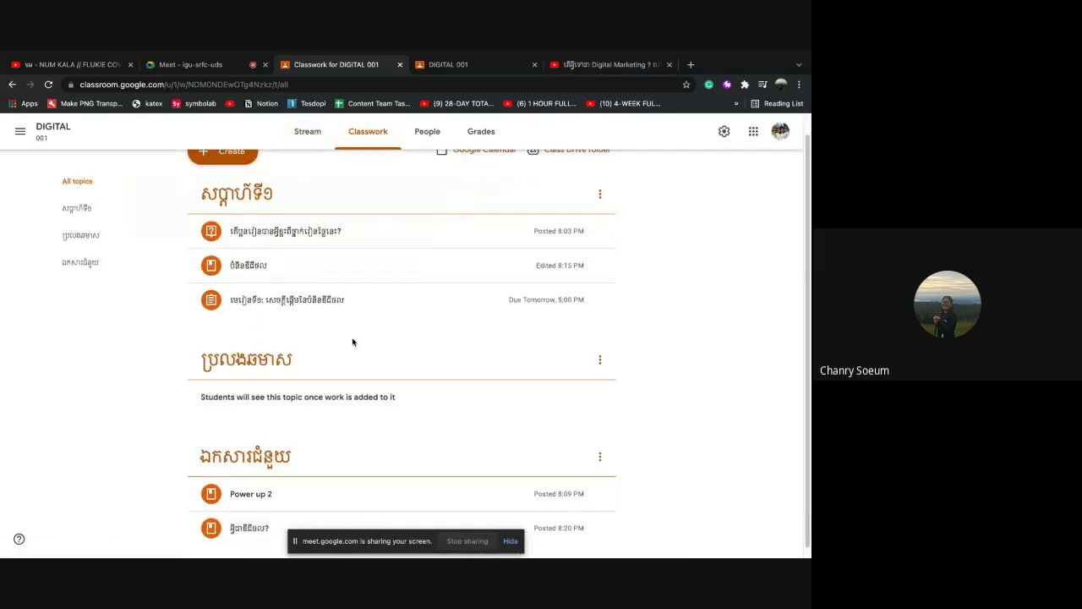
pyautogui.scroll(1, 353, 342)
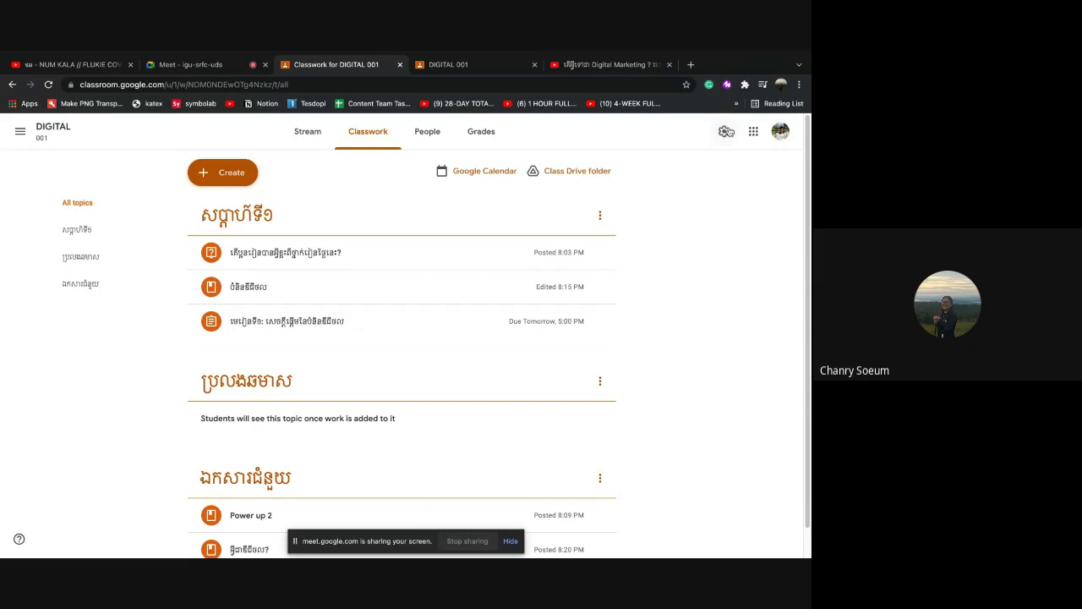
# Look through the DIGITAL 001 class settings, then close them
pyautogui.click(725, 134)
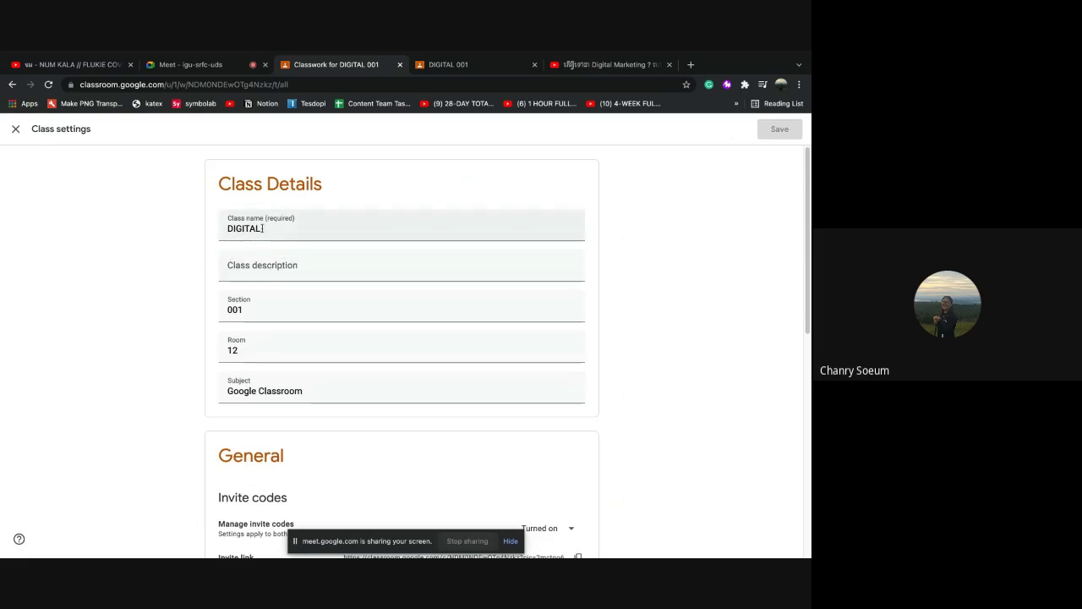
pyautogui.scroll(-3, 364, 411)
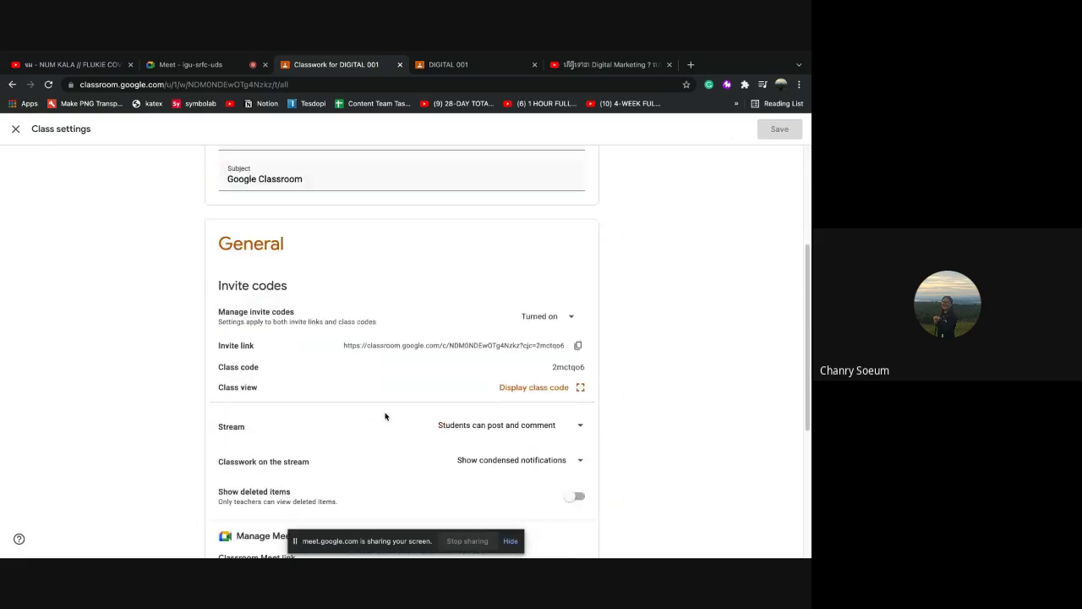
pyautogui.scroll(-2, 405, 425)
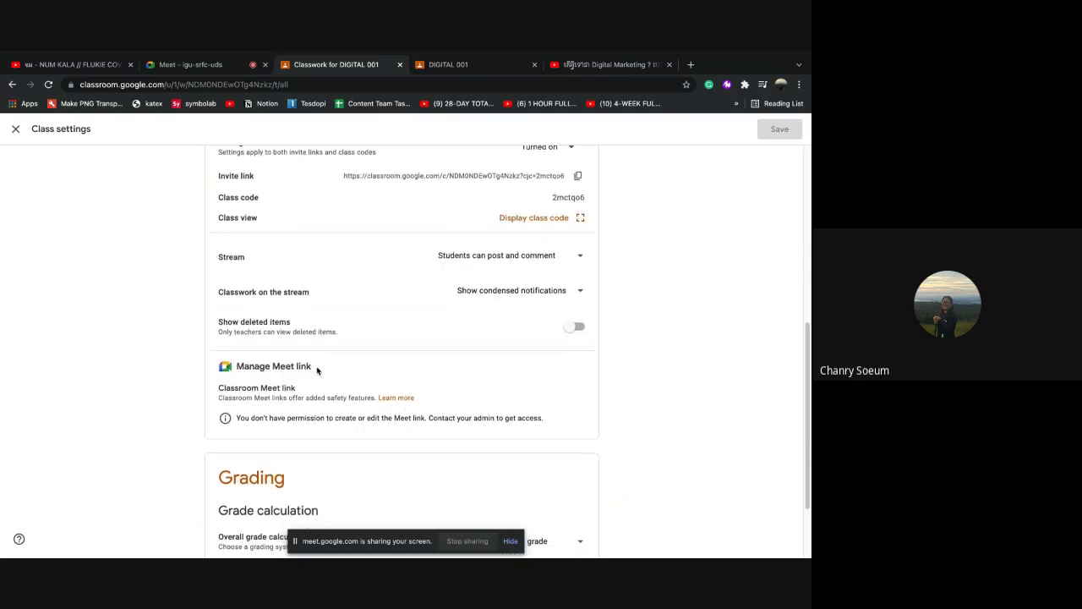
pyautogui.scroll(1, 317, 372)
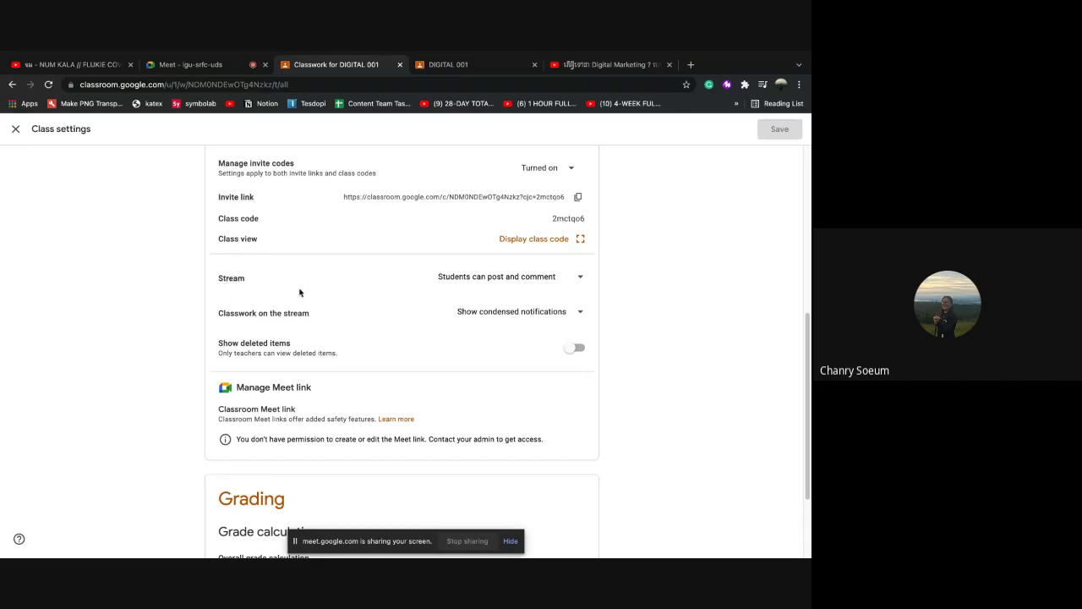
pyautogui.scroll(1, 225, 289)
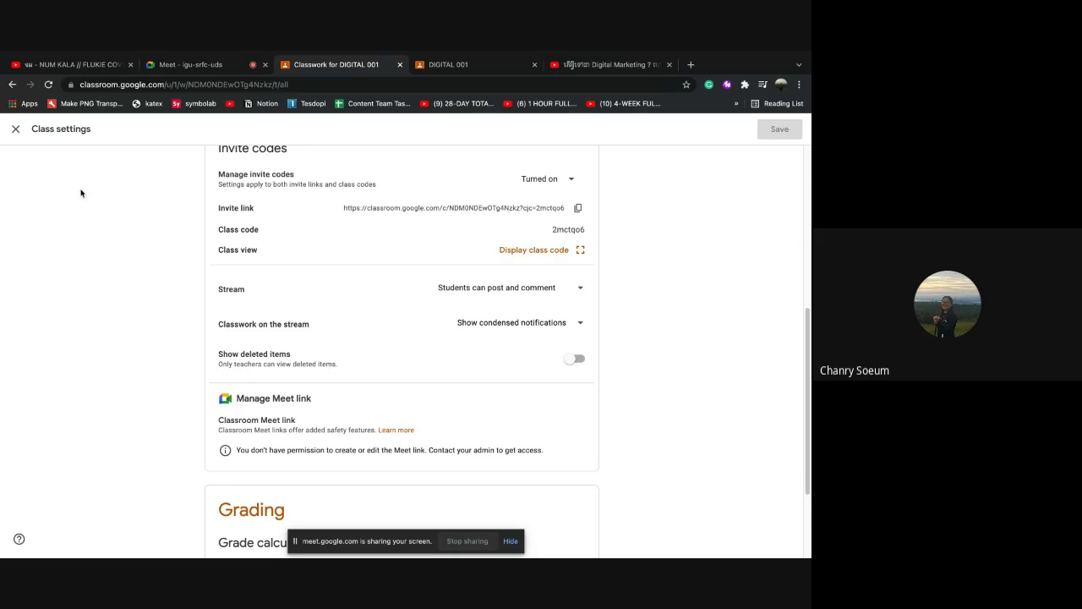
pyautogui.scroll(5, 476, 253)
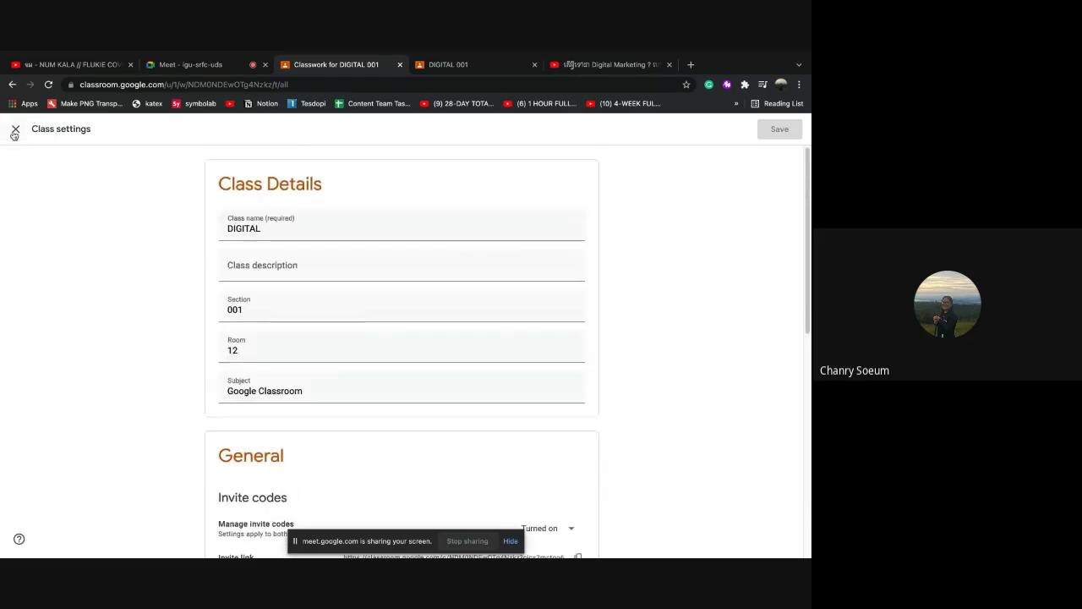
pyautogui.click(16, 130)
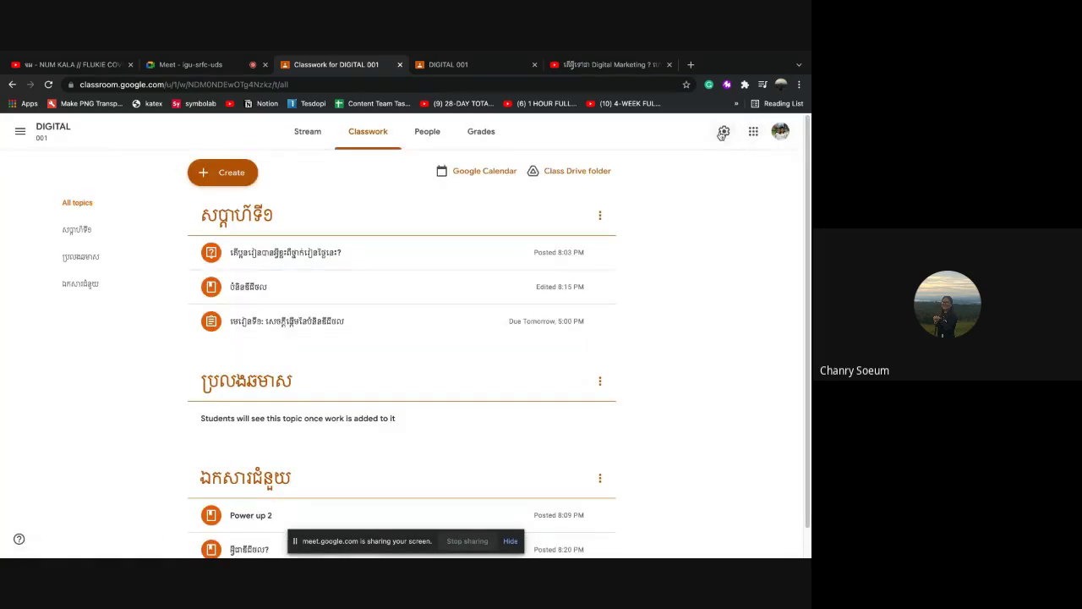
# Reopen class settings and show the Stream options for who can post and comment
pyautogui.click(723, 134)
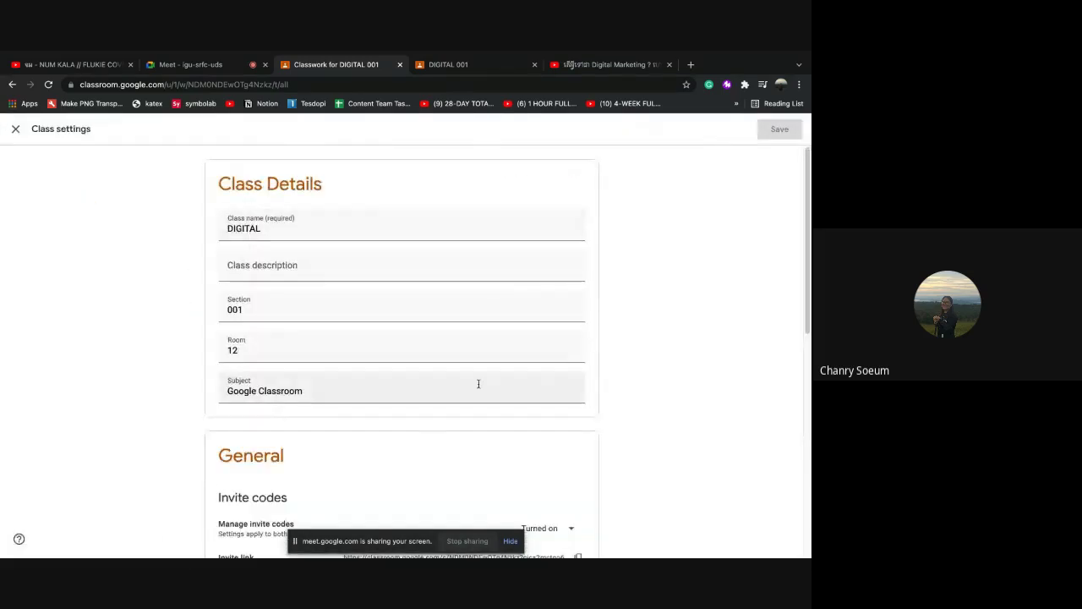
pyautogui.scroll(-1, 423, 433)
pyautogui.scroll(-4, 423, 433)
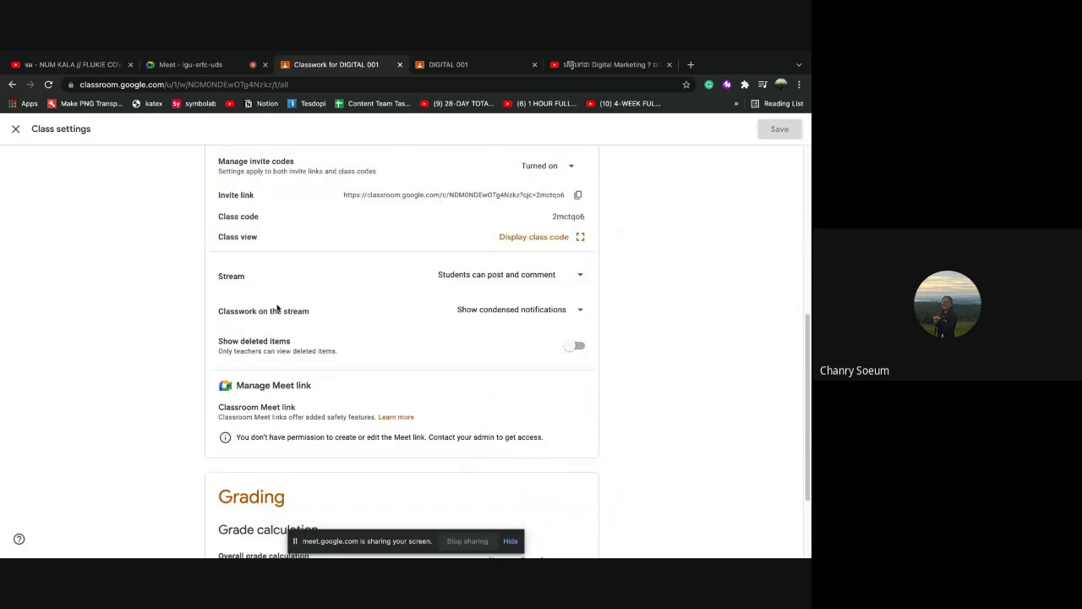
pyautogui.click(581, 277)
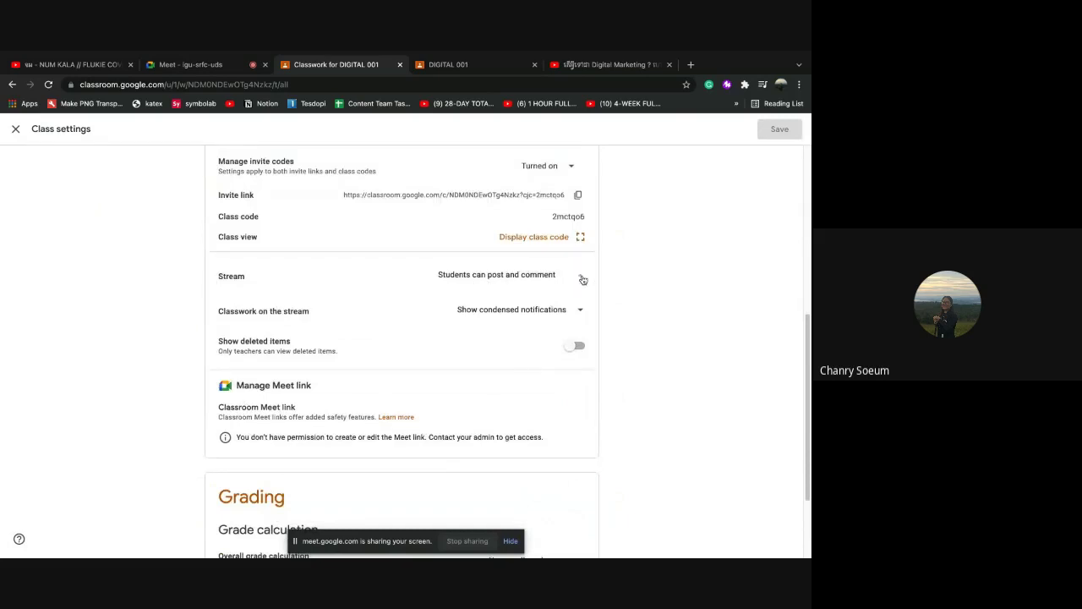
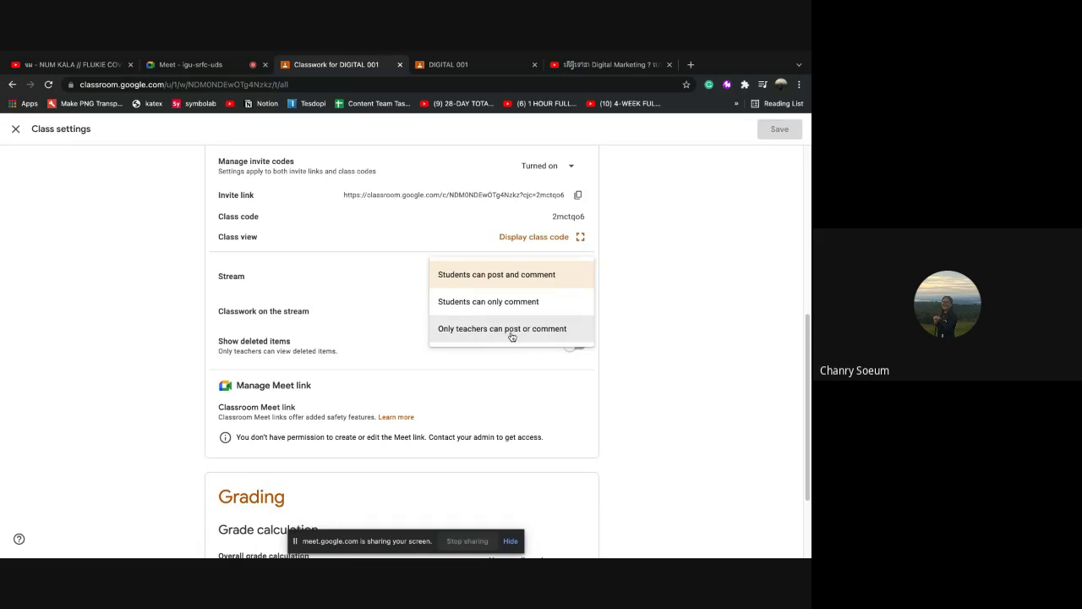
# Set Stream to 'Students can post and comment' and Classwork on the stream to 'Hide notifications', then save
pyautogui.click(519, 335)
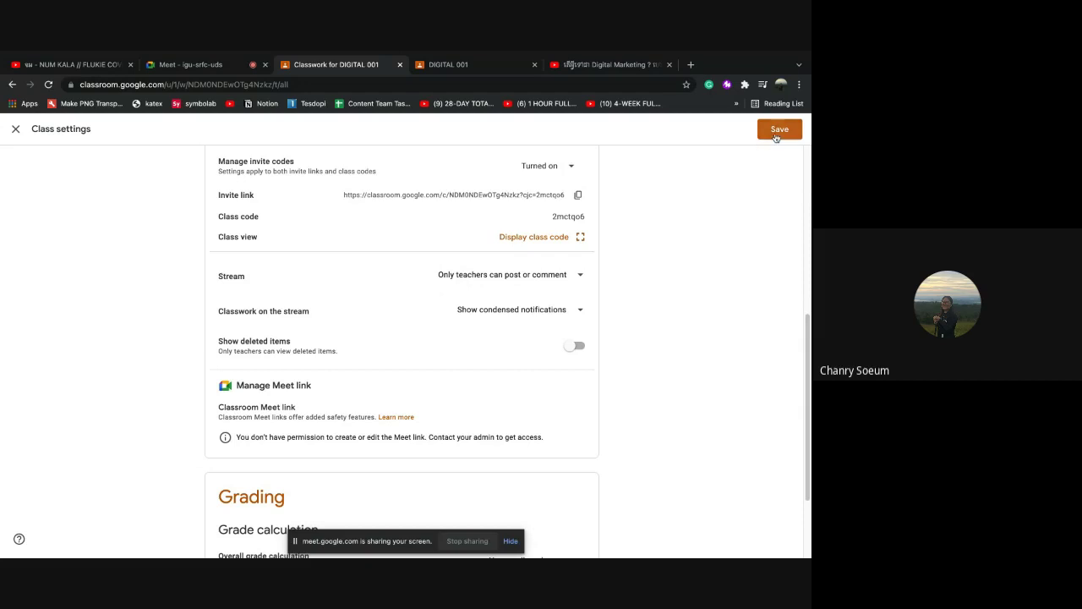
pyautogui.click(577, 276)
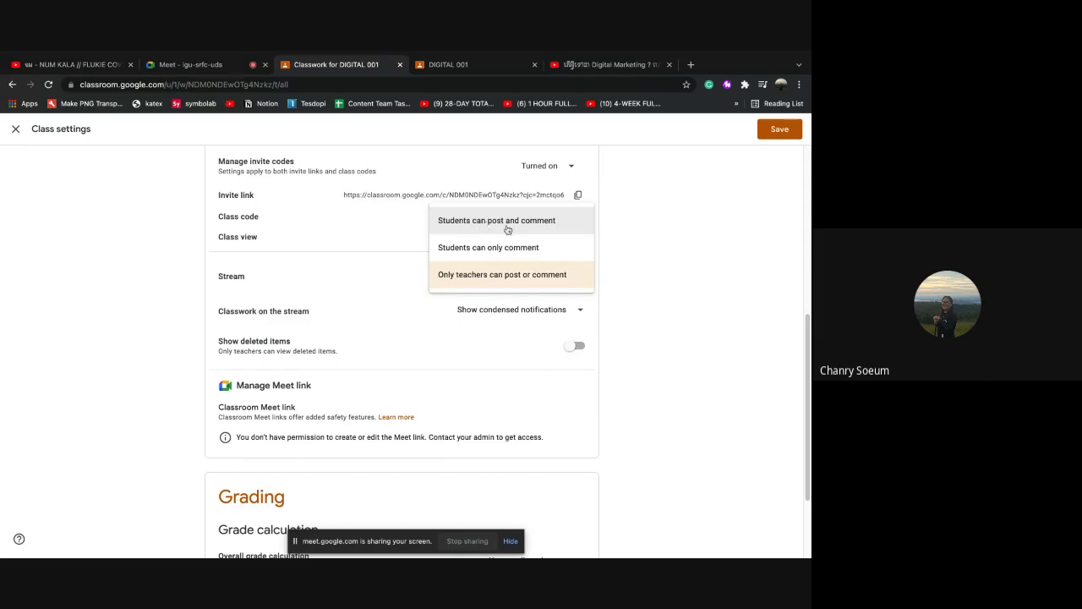
pyautogui.click(490, 223)
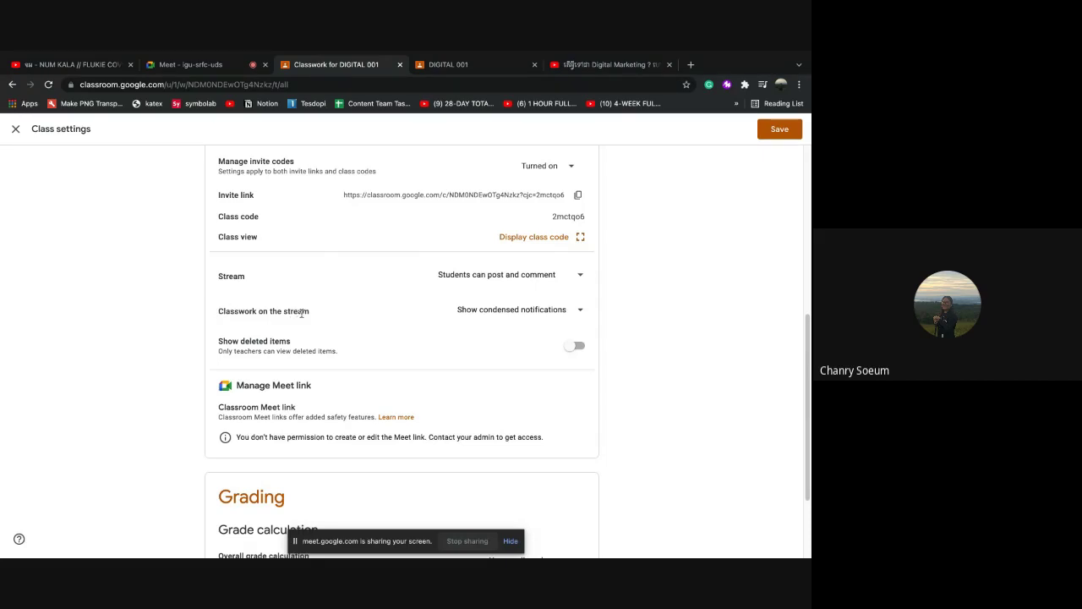
pyautogui.click(581, 315)
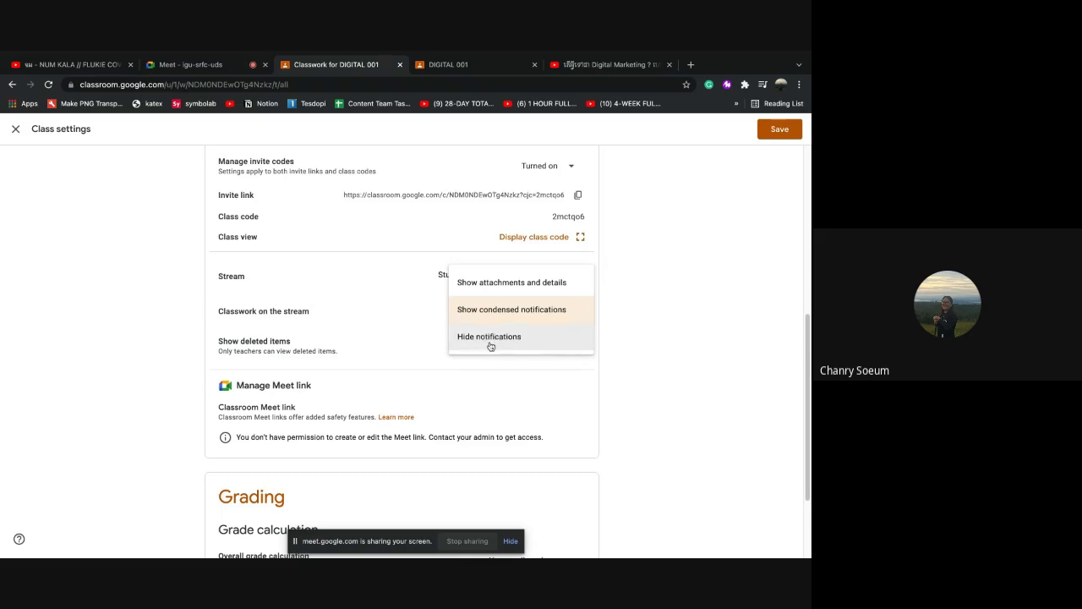
pyautogui.click(492, 338)
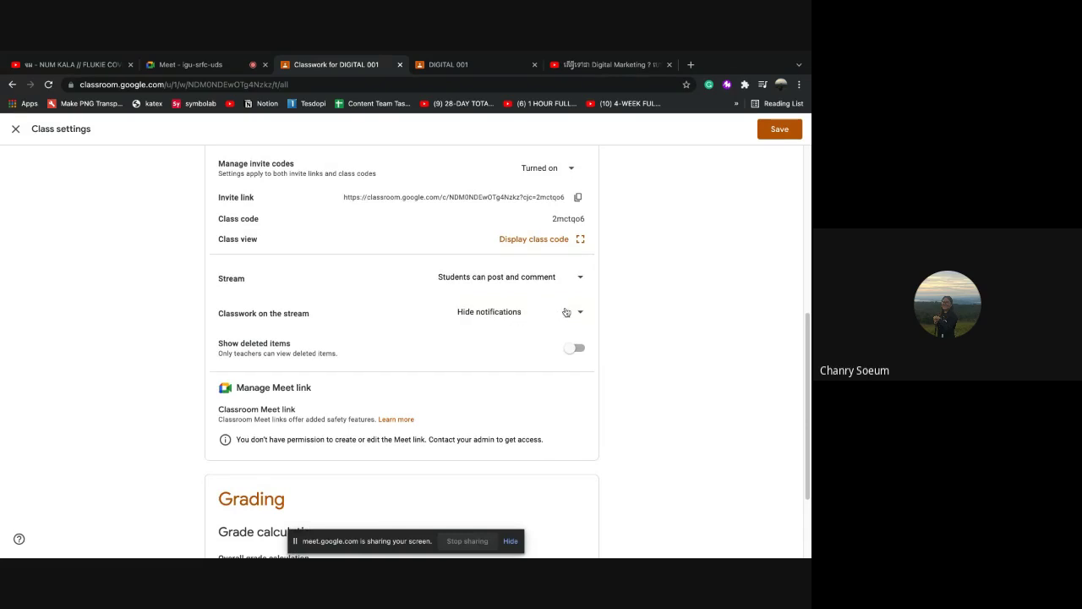
pyautogui.click(764, 134)
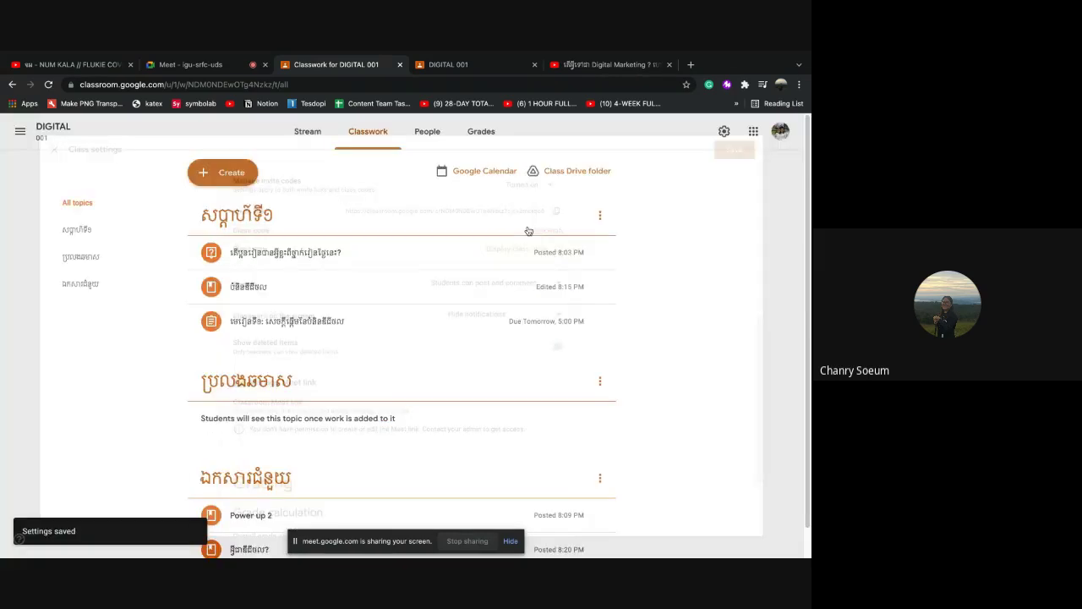
# Toggle between the DIGITAL 001 Stream and Classwork pages to compare their contents
pyautogui.click(312, 133)
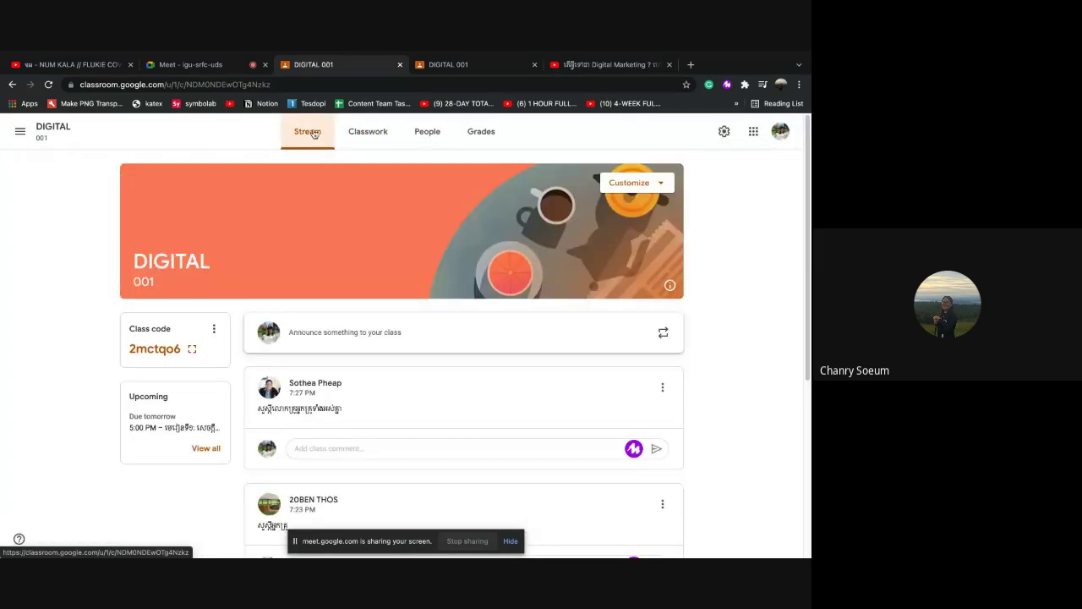
pyautogui.scroll(-5, 397, 480)
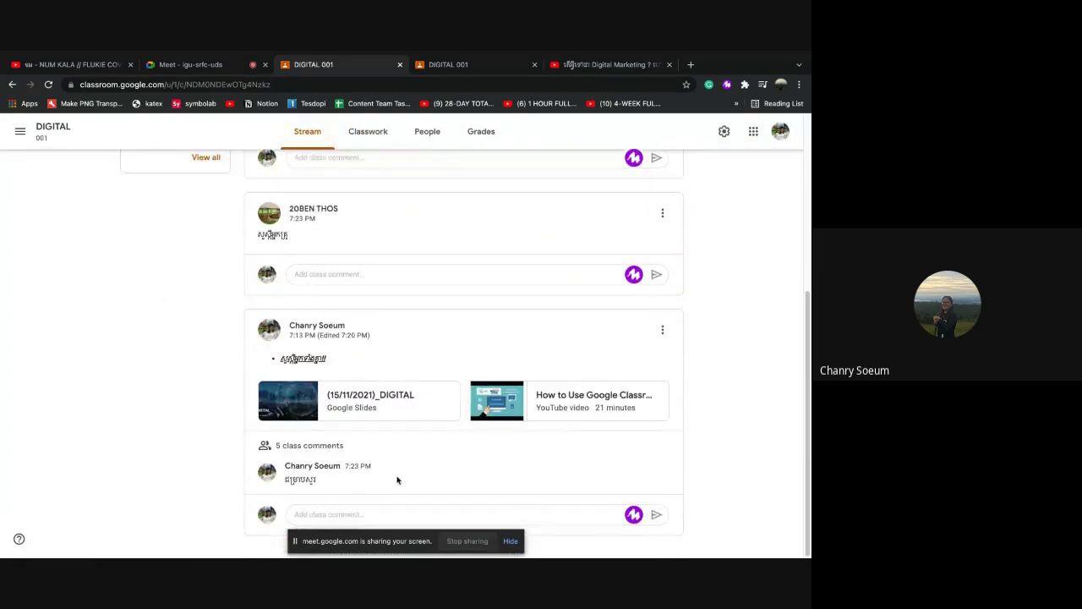
pyautogui.scroll(5, 398, 479)
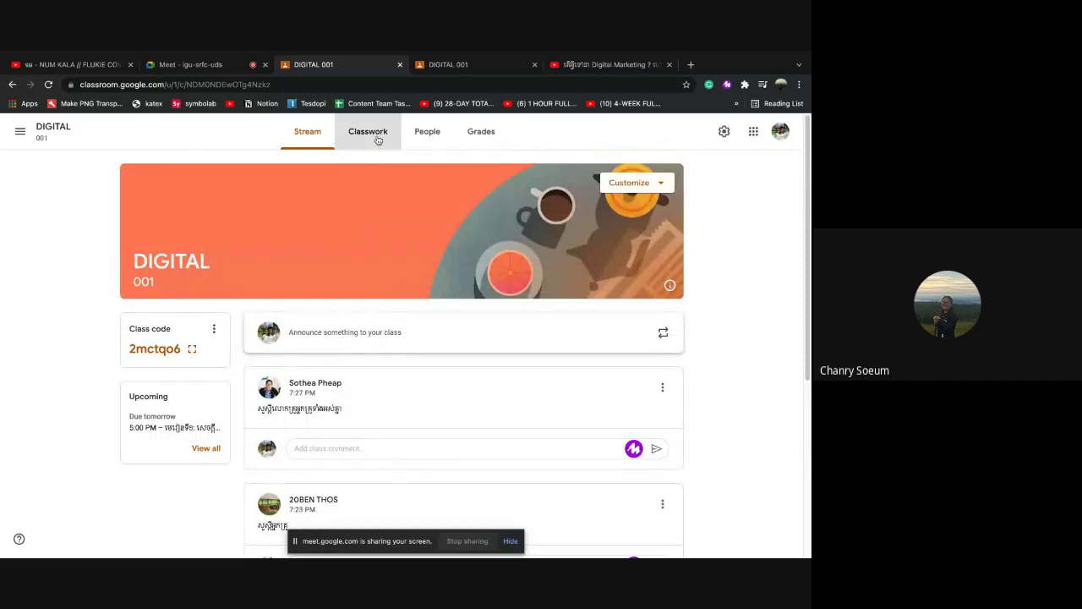
pyautogui.click(378, 137)
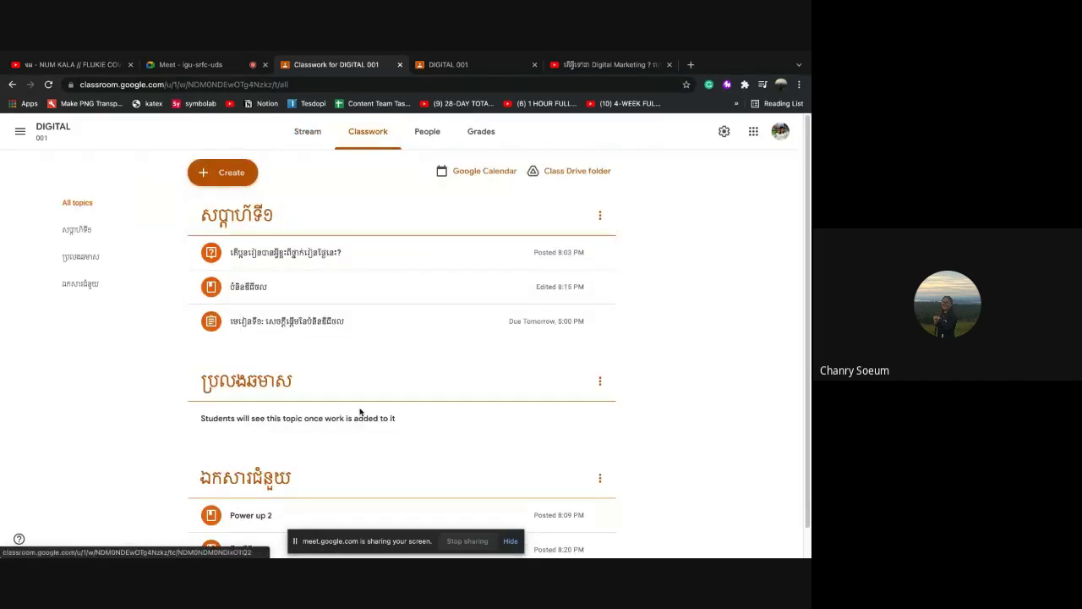
pyautogui.click(313, 140)
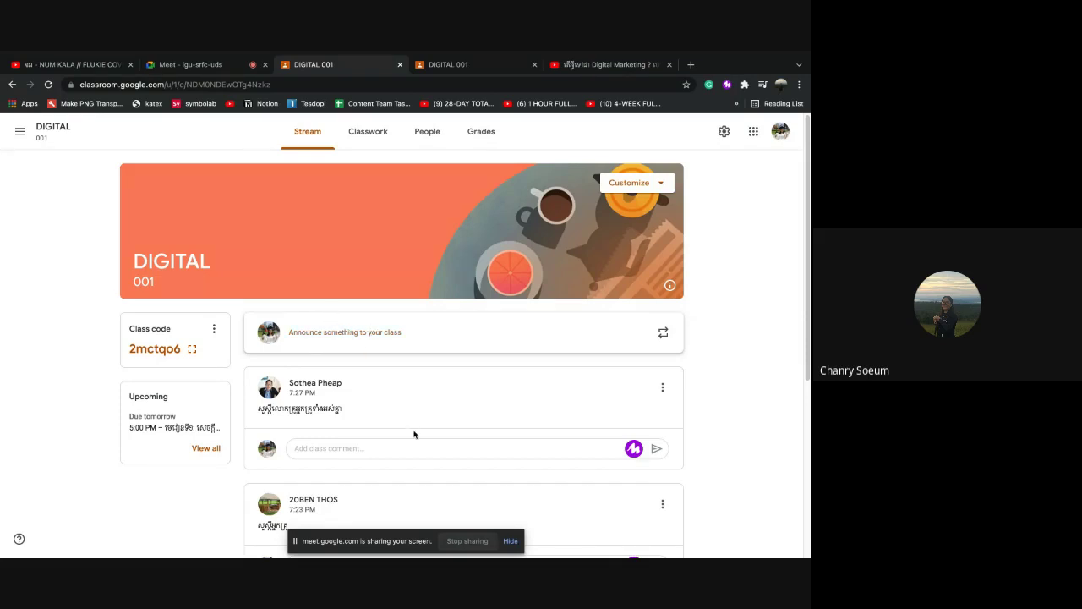
pyautogui.scroll(-1, 414, 433)
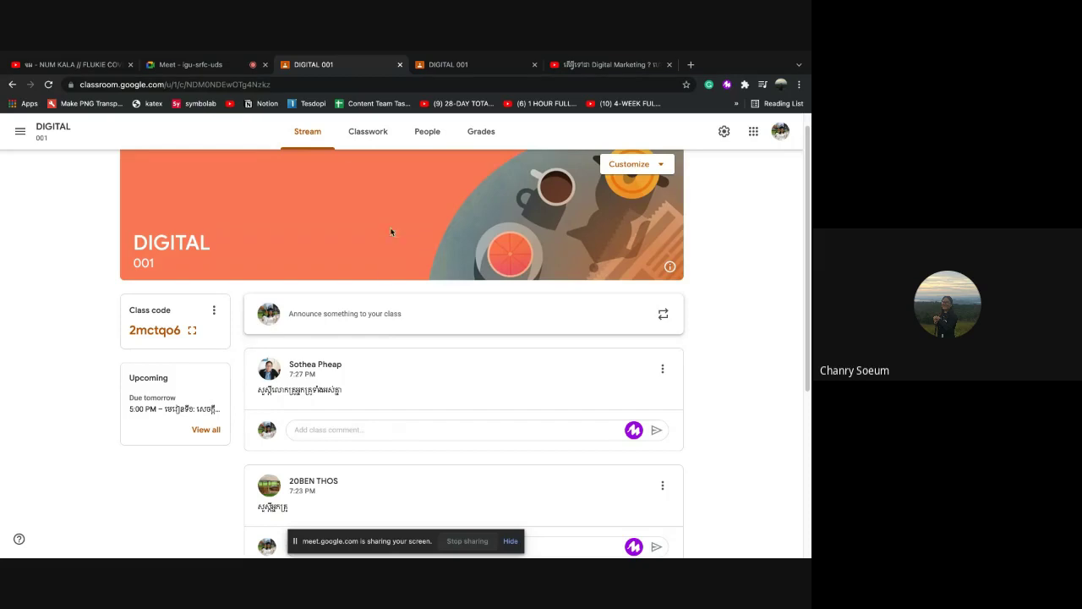
pyautogui.click(363, 137)
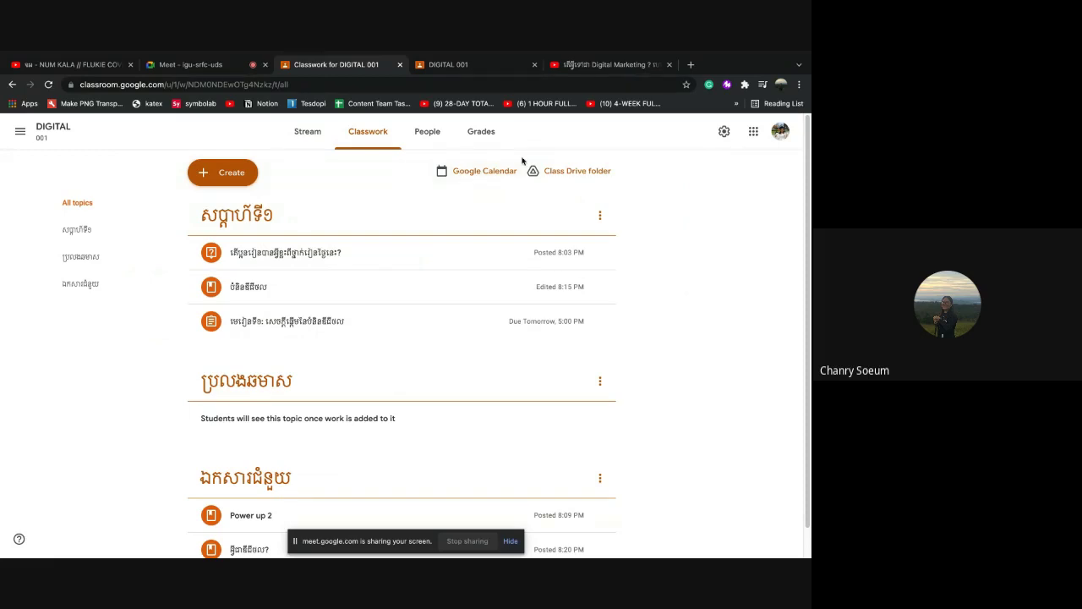
pyautogui.click(298, 132)
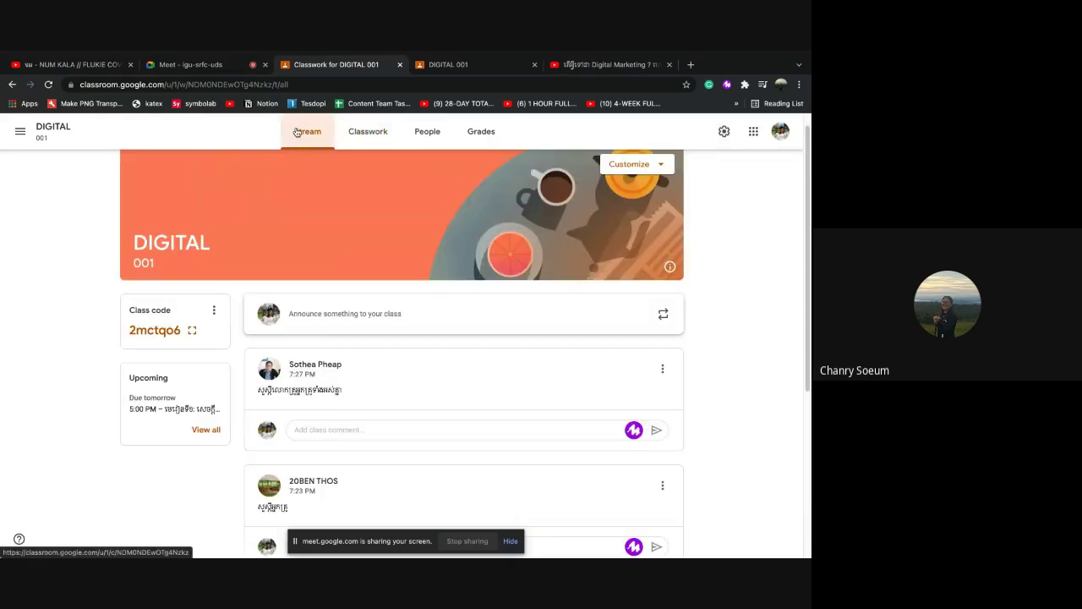
# Settle on the Stream page and scroll through its posts
pyautogui.click(379, 136)
pyautogui.click(307, 133)
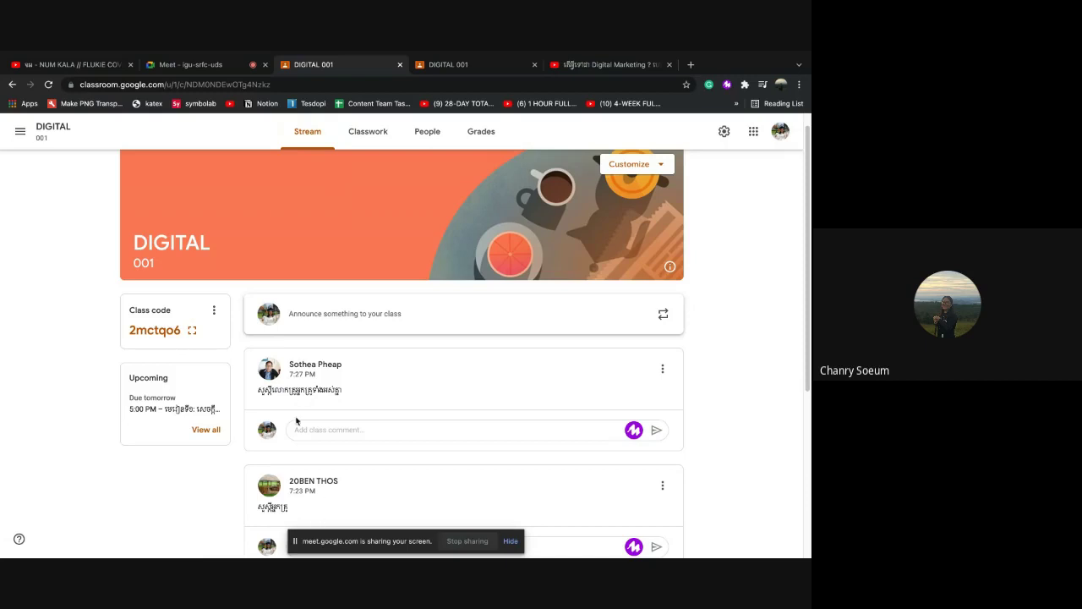
pyautogui.scroll(-3, 463, 466)
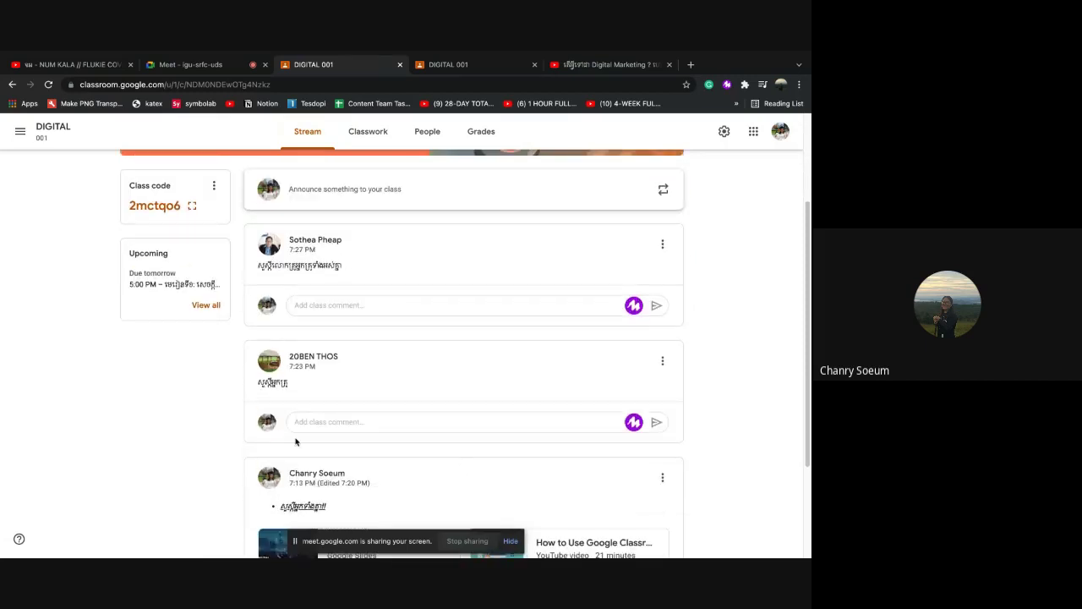
pyautogui.scroll(-4, 364, 423)
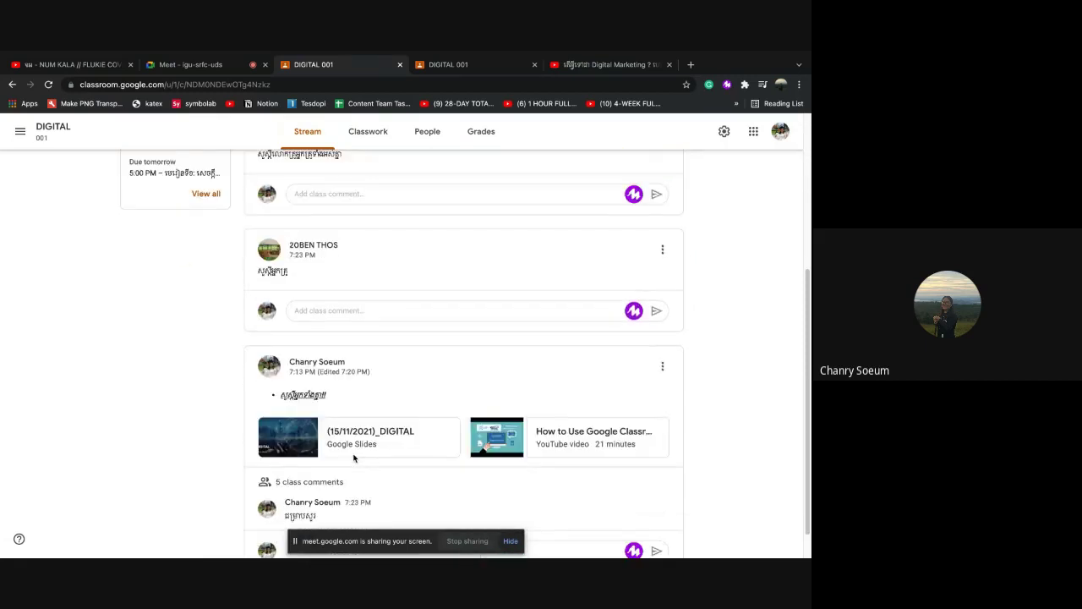
pyautogui.scroll(1, 384, 393)
pyautogui.scroll(3, 364, 391)
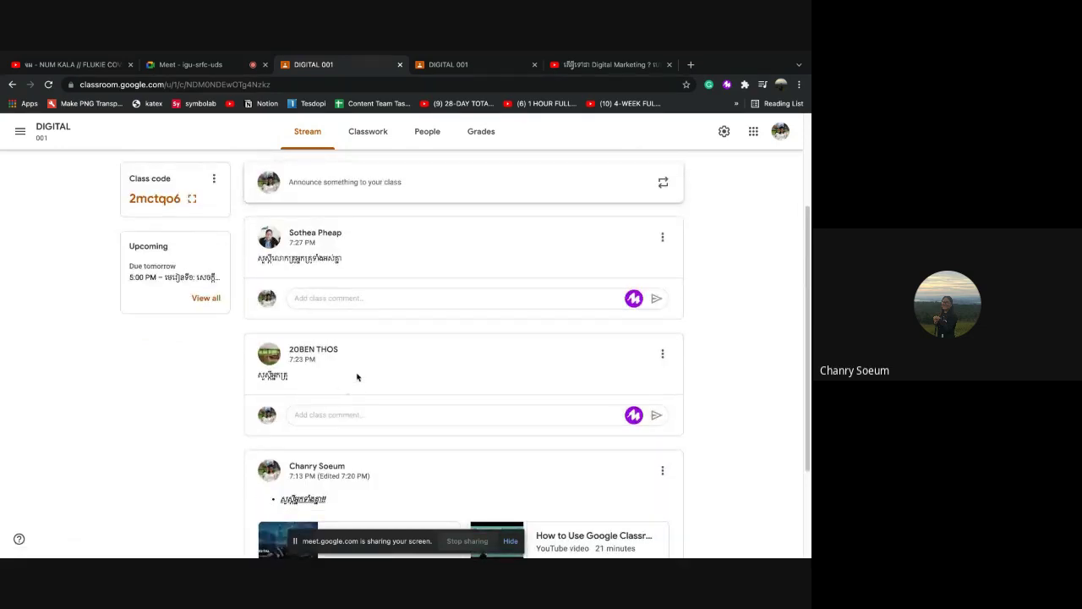
pyautogui.scroll(3, 351, 330)
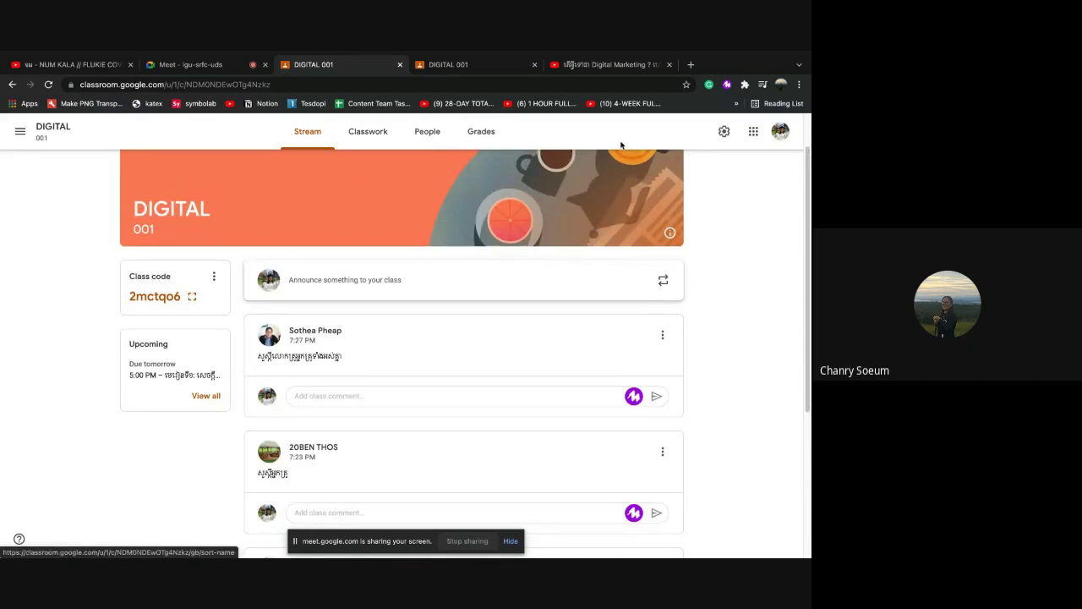
# In class settings, set Classwork on the stream to 'Show condensed notifications' and save
pyautogui.click(725, 134)
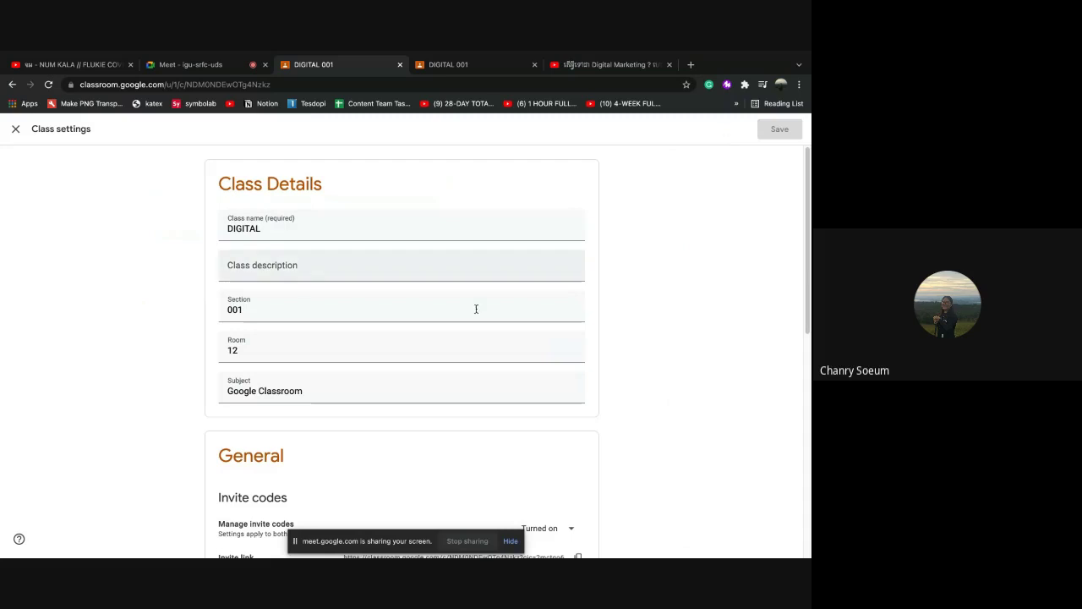
pyautogui.scroll(-3, 406, 411)
pyautogui.scroll(-2, 405, 411)
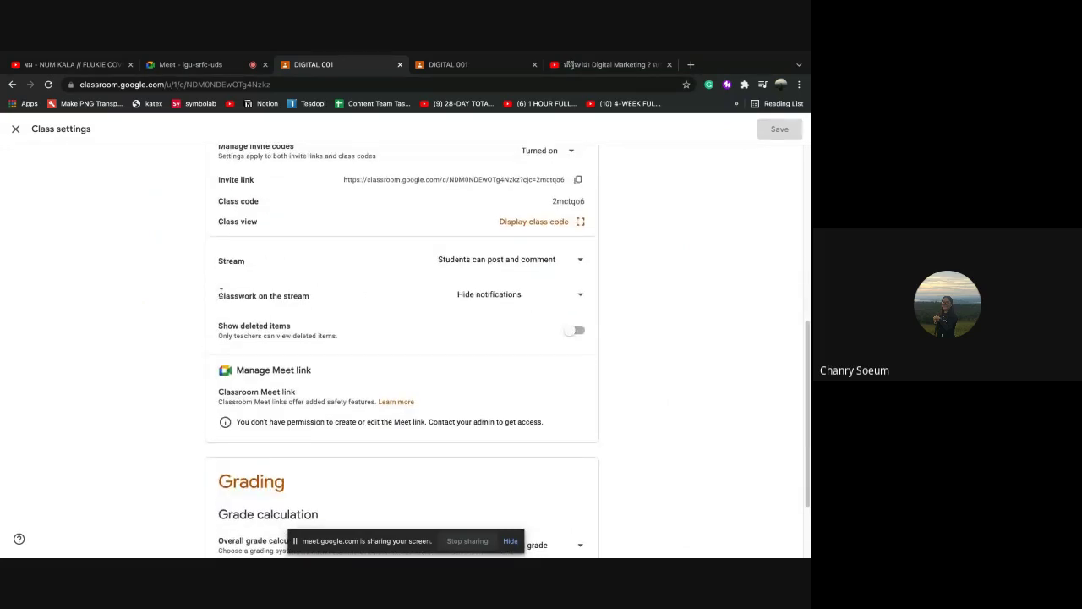
pyautogui.click(581, 296)
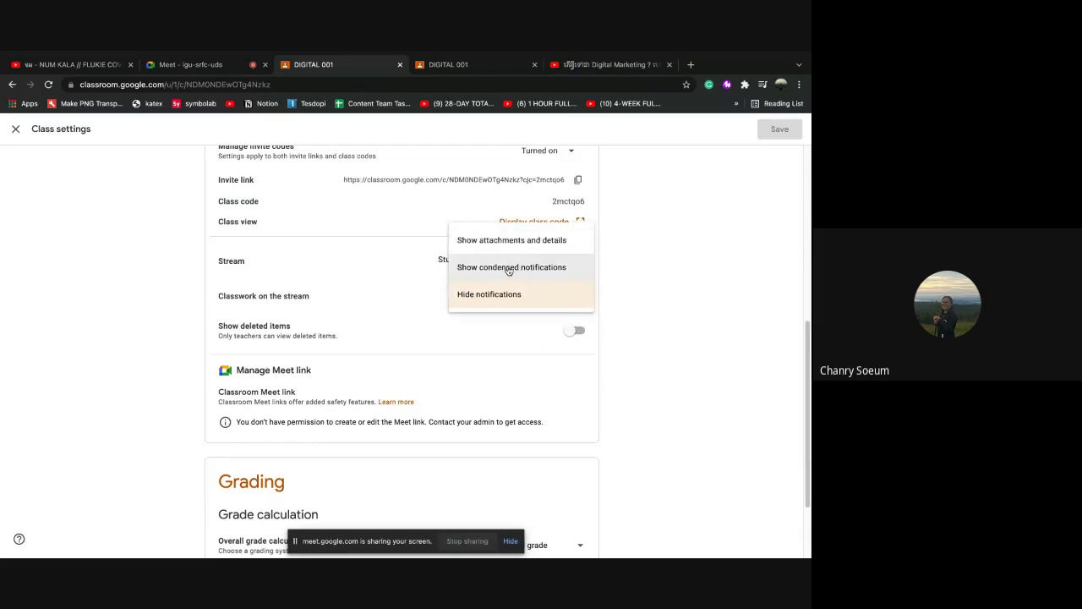
pyautogui.click(480, 275)
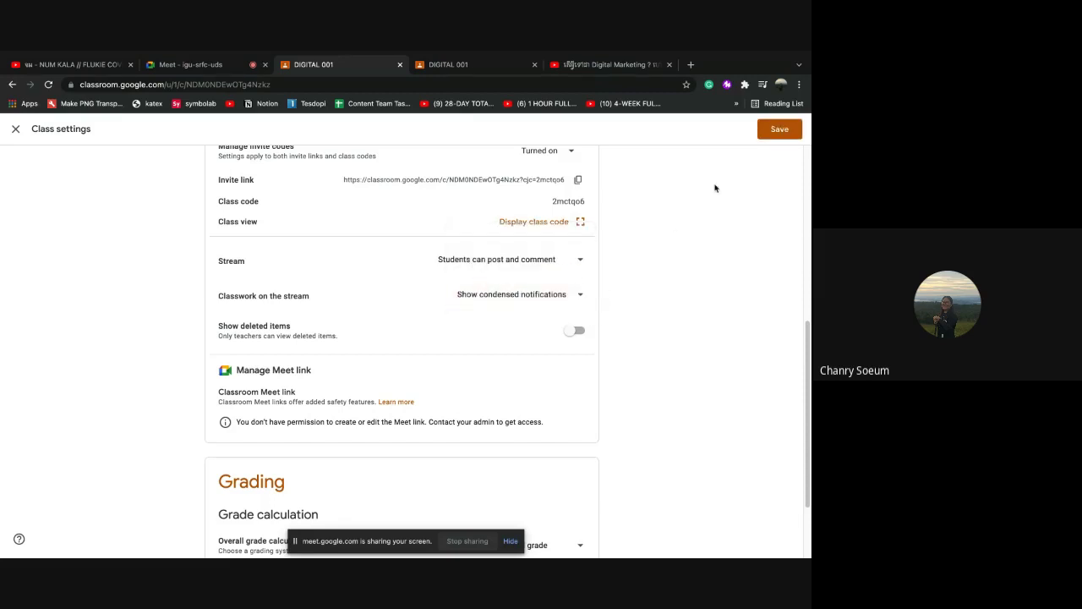
pyautogui.click(790, 134)
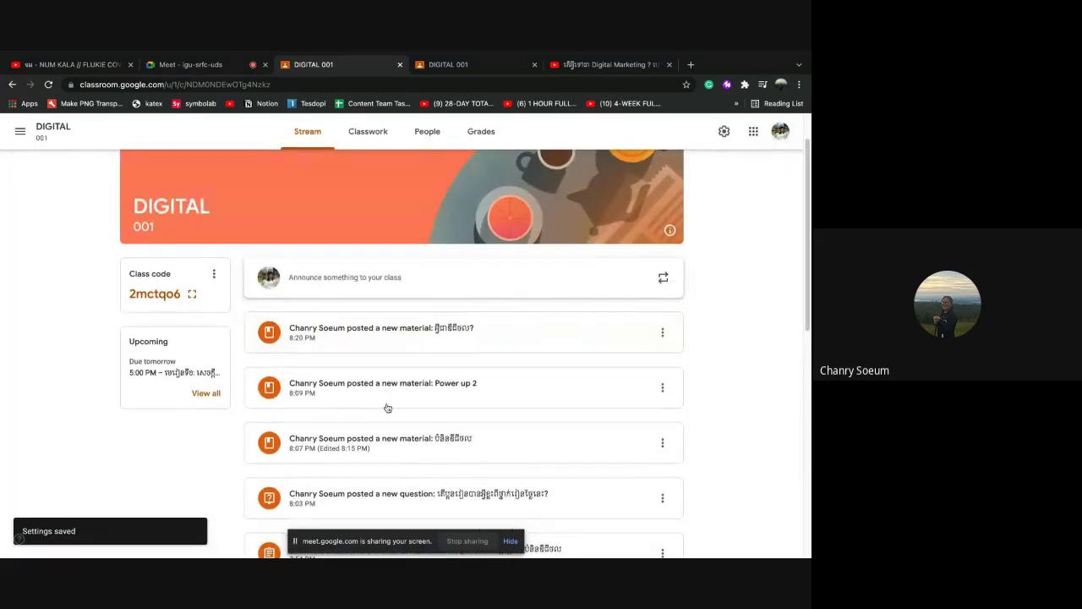
# Check the Classwork list, then return to the Stream to see the condensed notifications
pyautogui.scroll(-1, 341, 291)
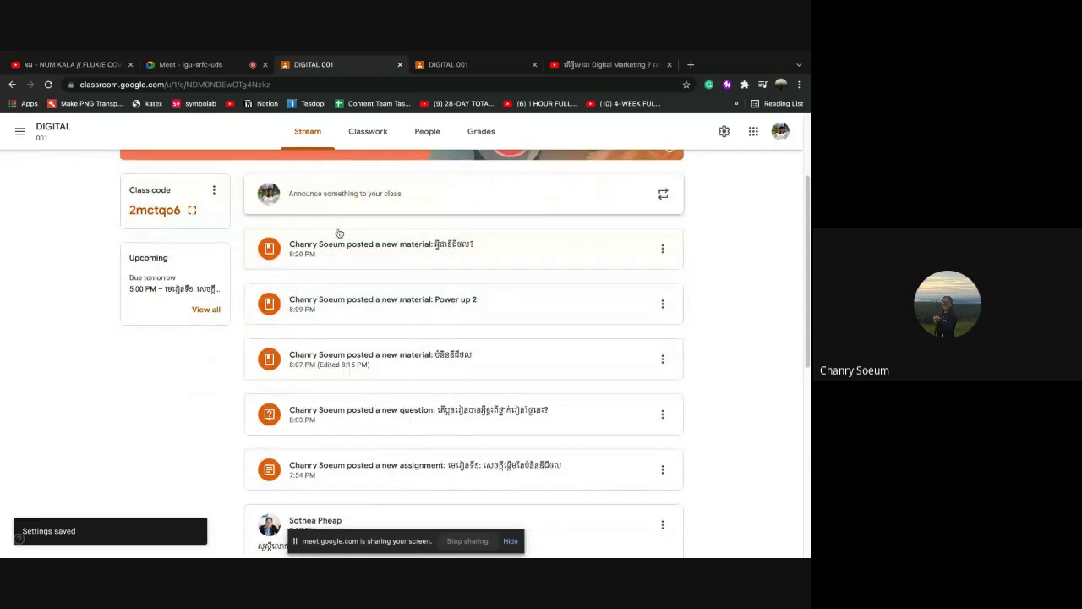
pyautogui.click(384, 136)
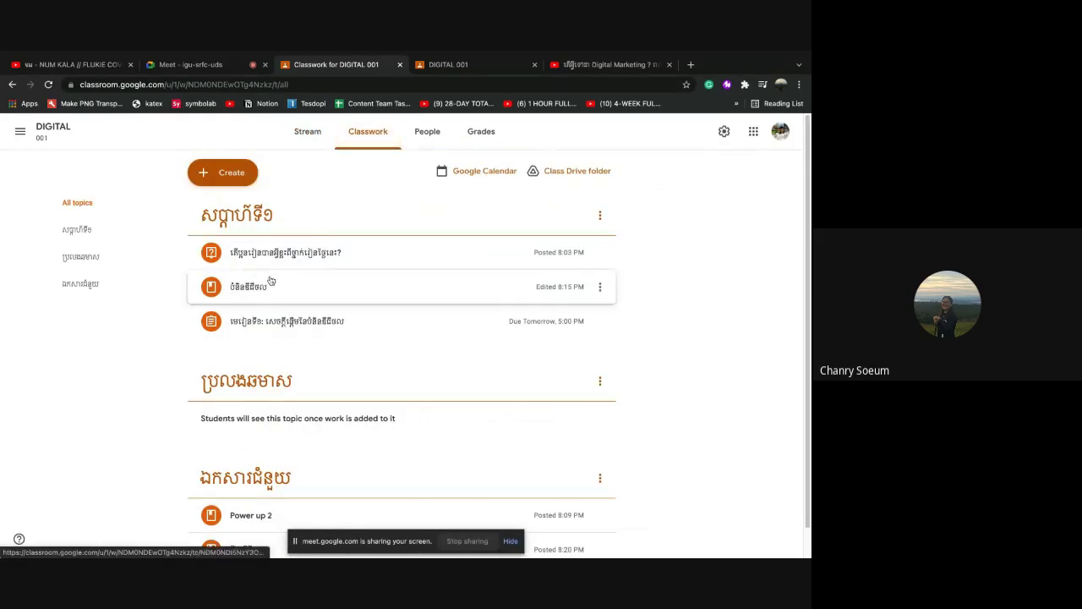
pyautogui.click(324, 135)
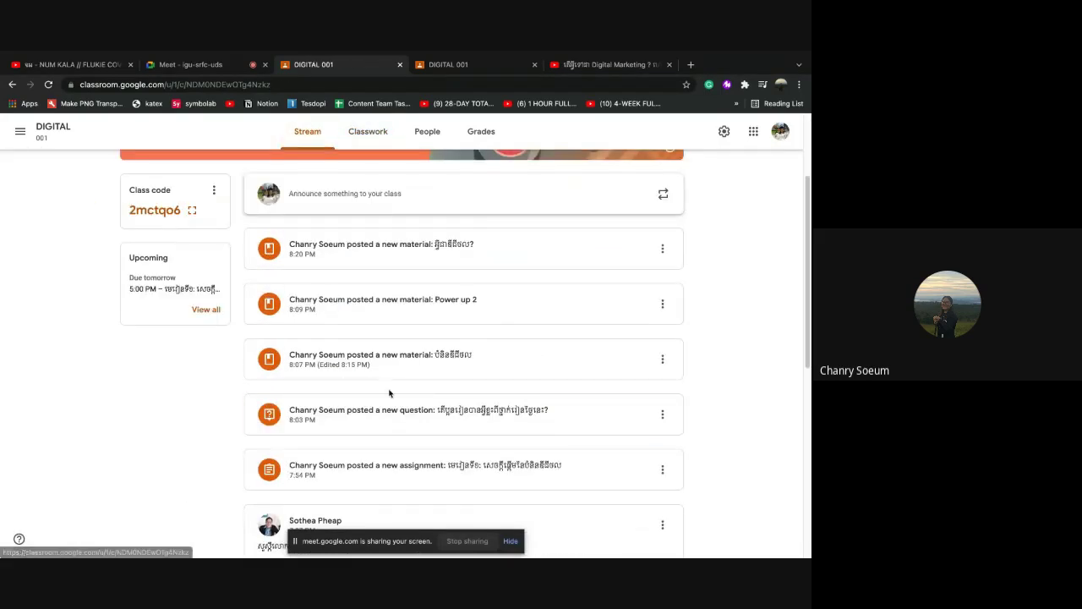
pyautogui.scroll(-3, 397, 397)
pyautogui.scroll(5, 352, 301)
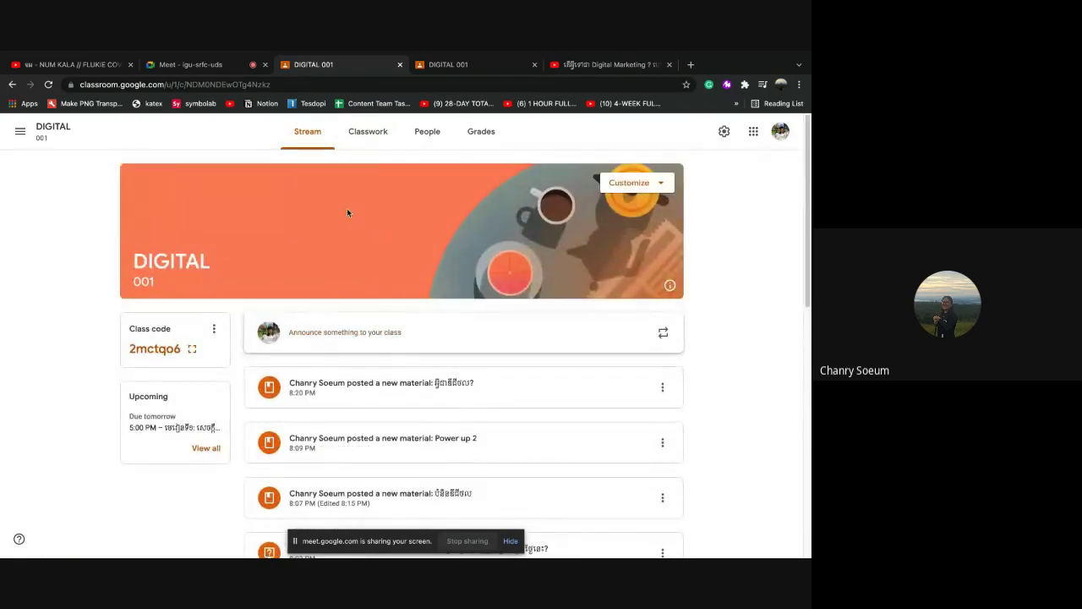
pyautogui.click(725, 133)
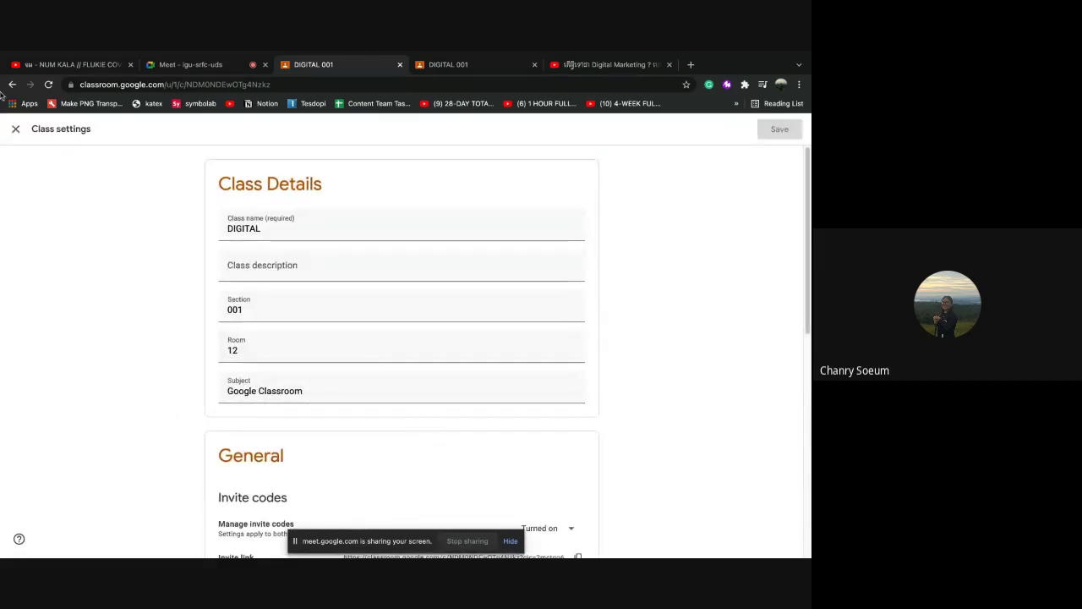
pyautogui.click(16, 129)
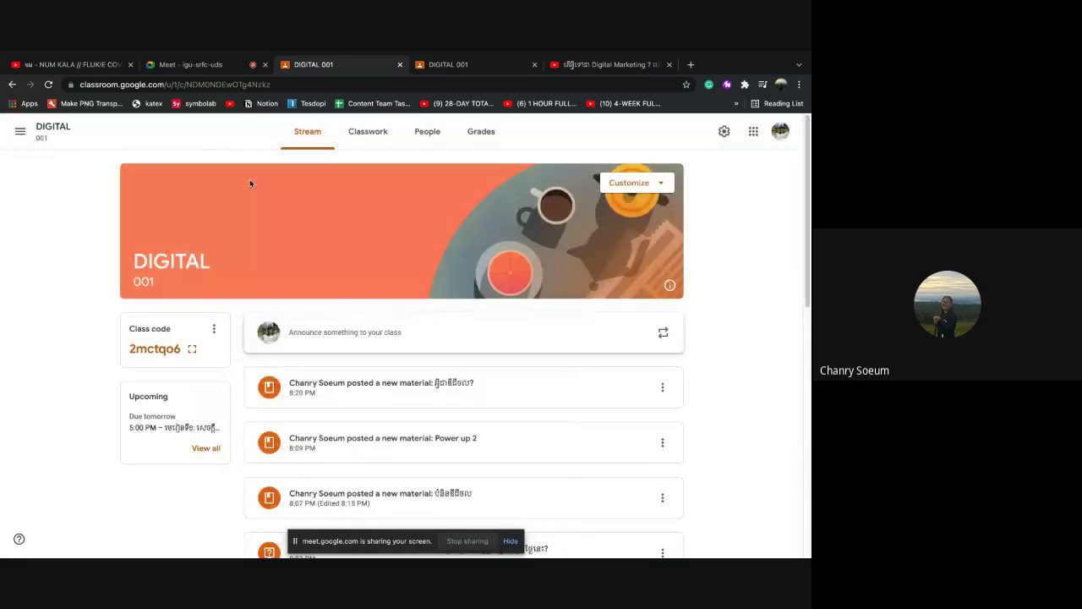
pyautogui.click(724, 133)
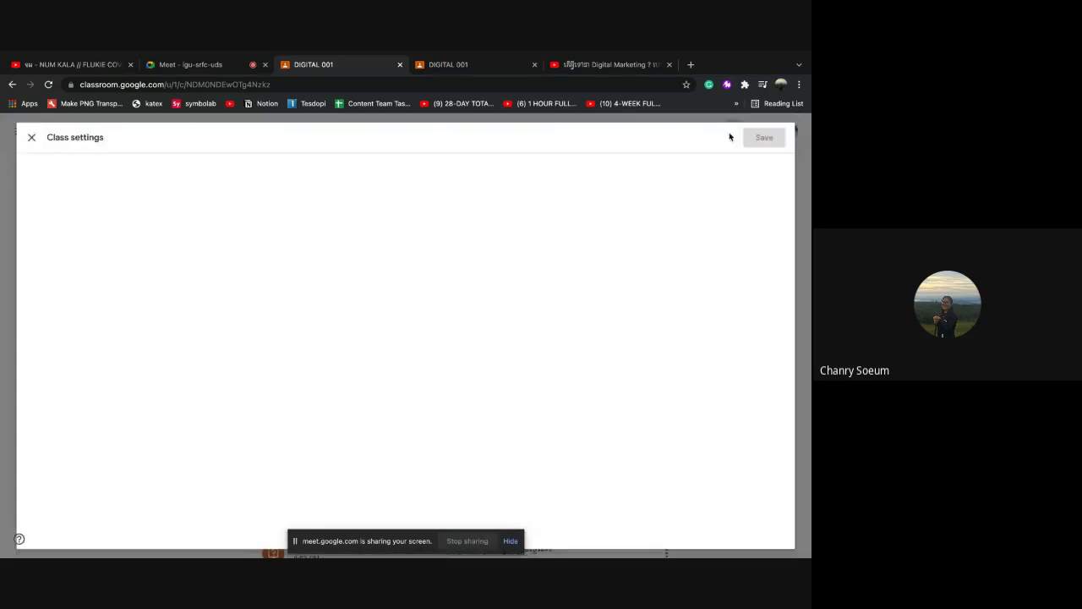
pyautogui.scroll(-2, 395, 395)
pyautogui.scroll(-5, 395, 395)
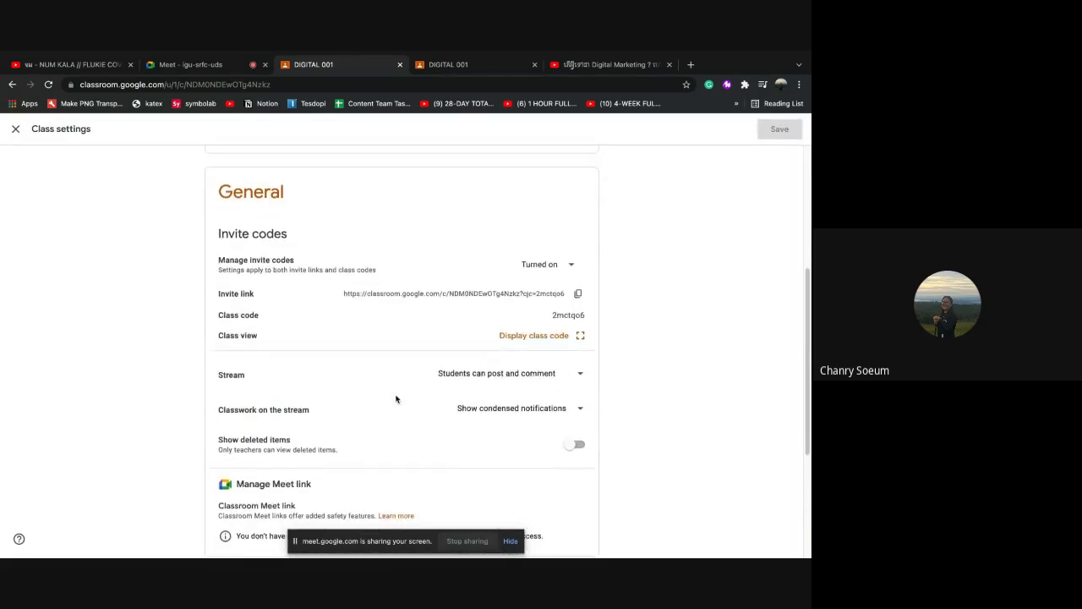
pyautogui.scroll(-1, 397, 423)
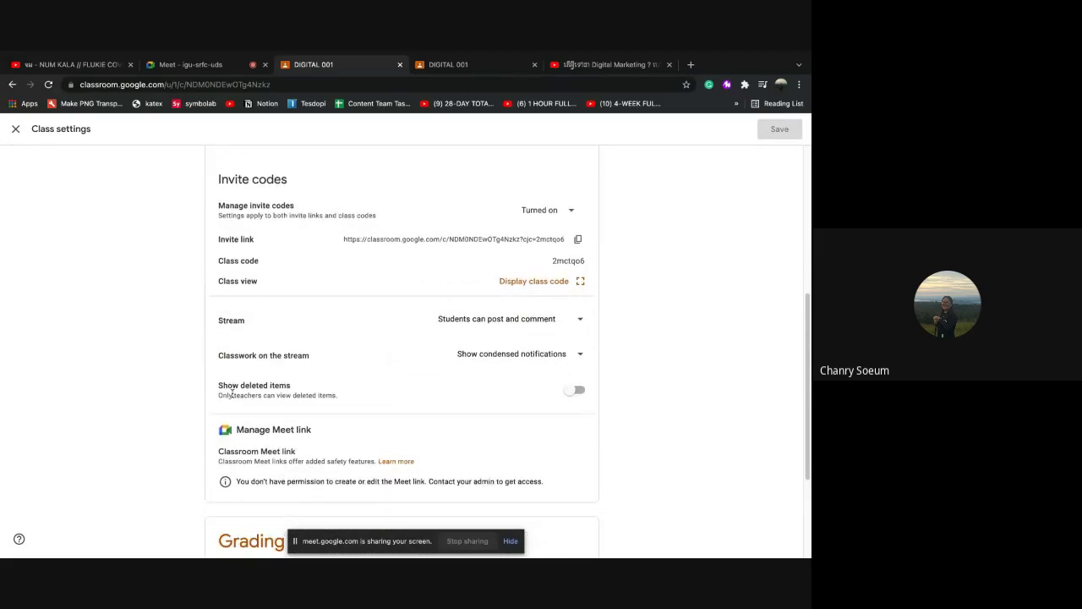
pyautogui.click(575, 391)
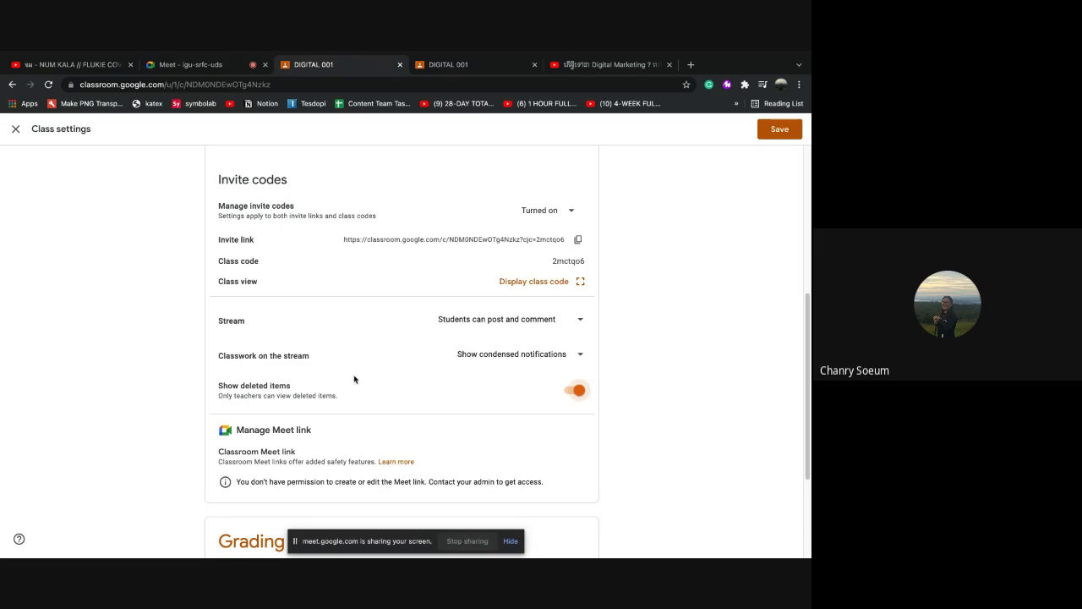
pyautogui.click(575, 391)
pyautogui.scroll(-5, 480, 425)
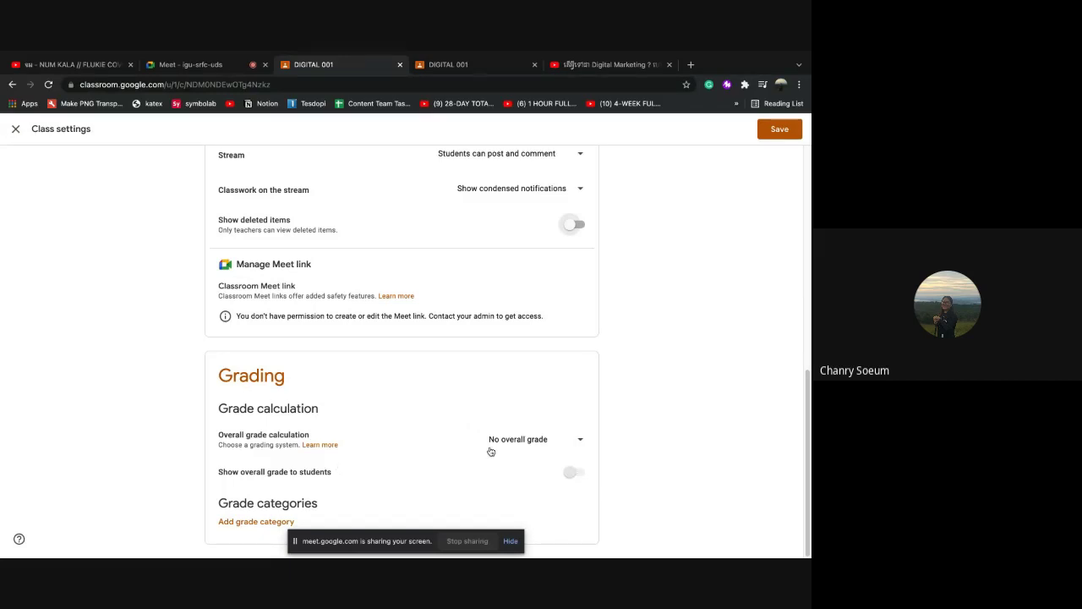
# Keep the overall grade calculation set to 'No overall grade'
pyautogui.click(580, 439)
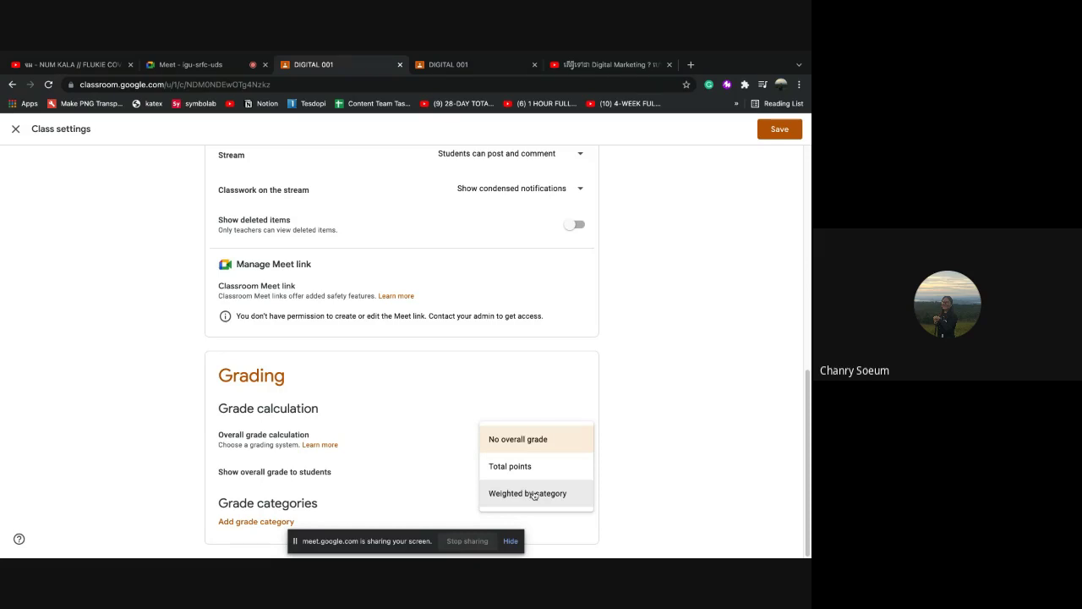
pyautogui.click(570, 402)
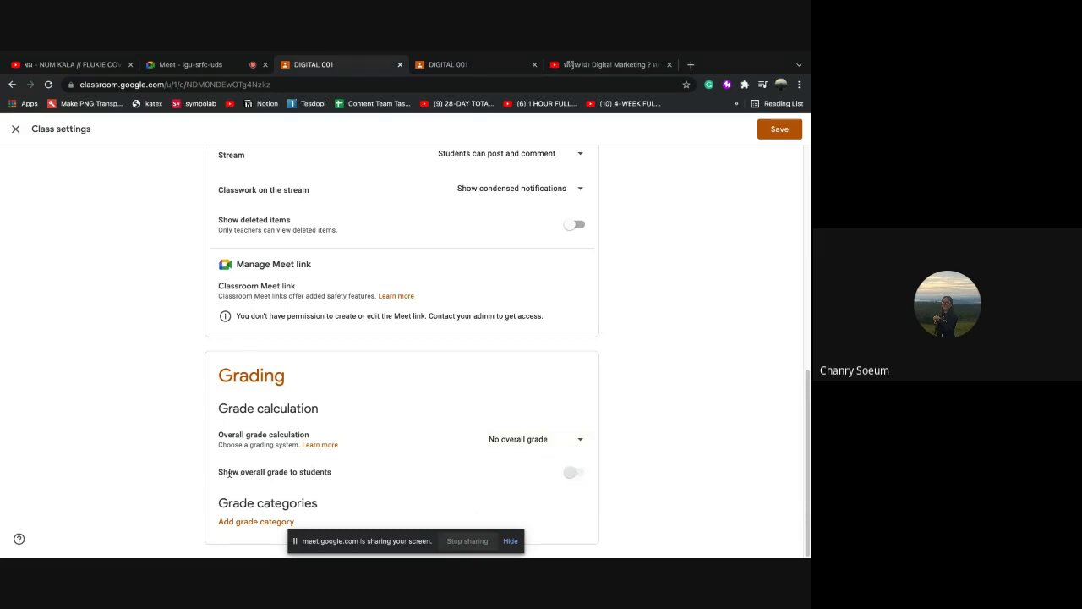
pyautogui.click(571, 476)
pyautogui.scroll(10, 360, 440)
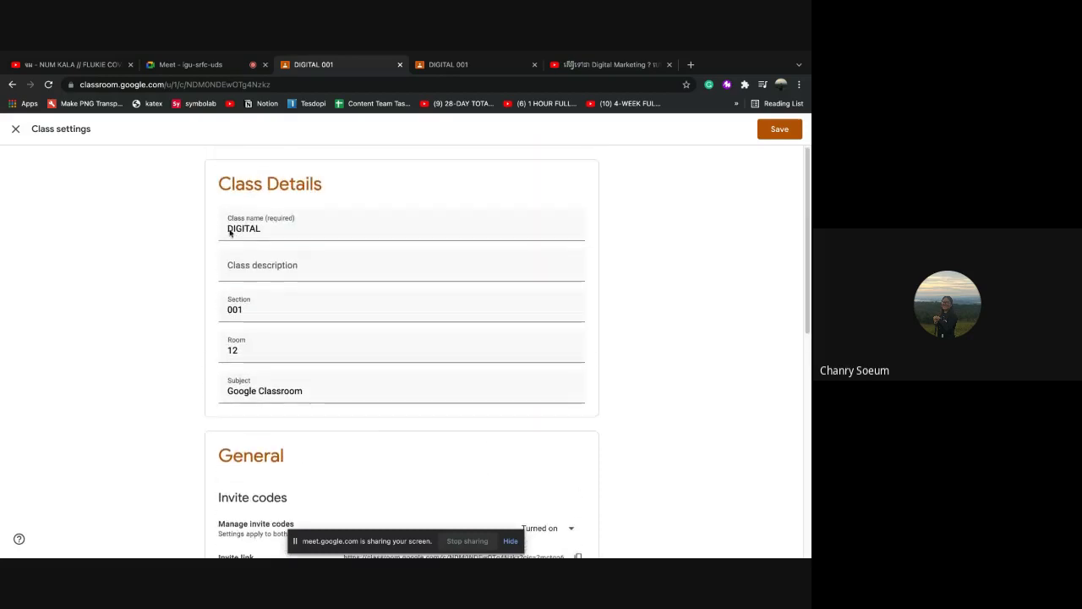
pyautogui.scroll(-4, 309, 401)
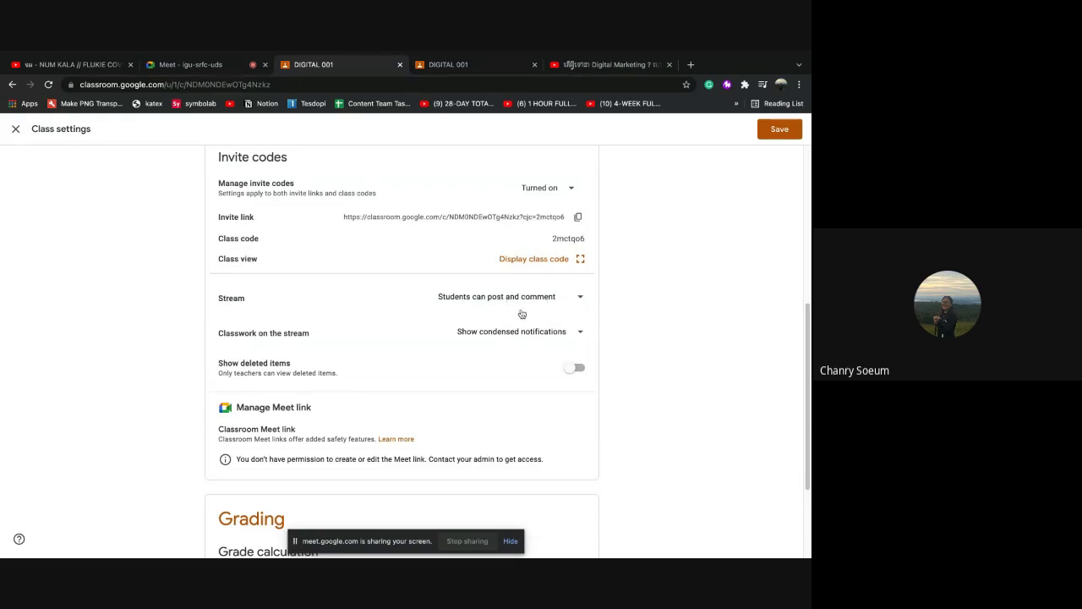
# Keep 'Students can post and comment' and 'Show condensed notifications', then save the settings
pyautogui.click(583, 303)
pyautogui.click(494, 300)
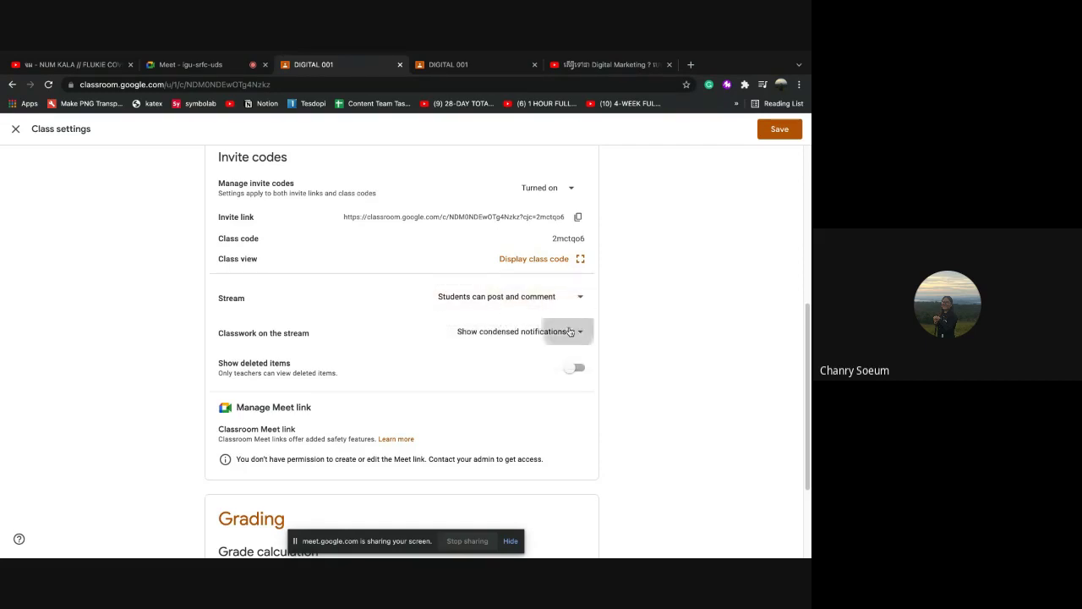
pyautogui.click(570, 332)
pyautogui.click(496, 332)
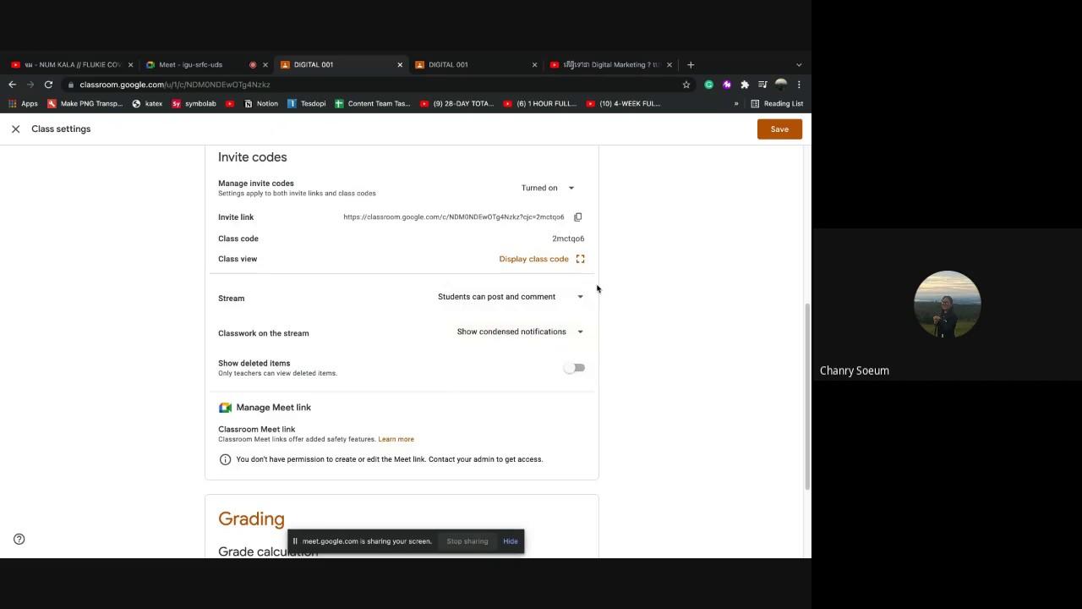
pyautogui.click(771, 130)
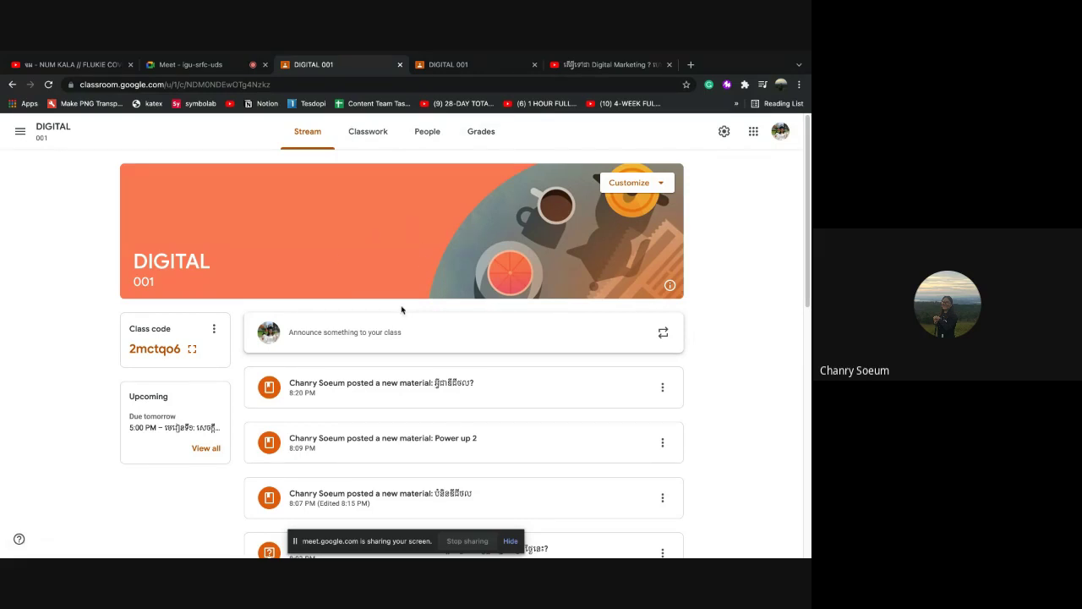
# Glance at Classwork, return to Stream, then open People listing two teachers and 21 students
pyautogui.scroll(-1, 402, 309)
pyautogui.scroll(1, 402, 309)
pyautogui.scroll(-1, 318, 368)
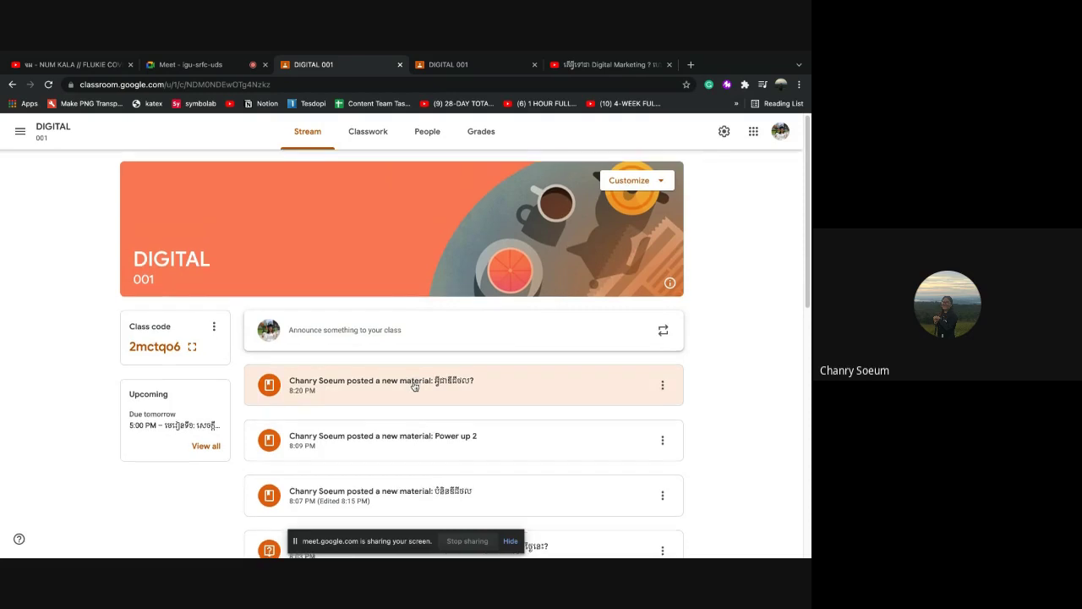
pyautogui.click(377, 146)
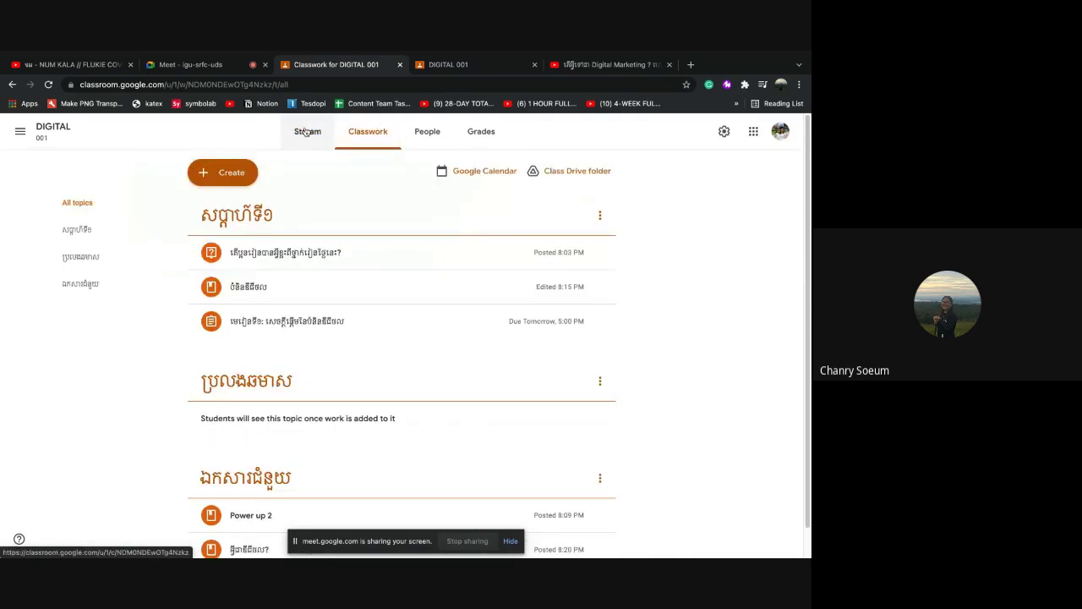
pyautogui.click(306, 133)
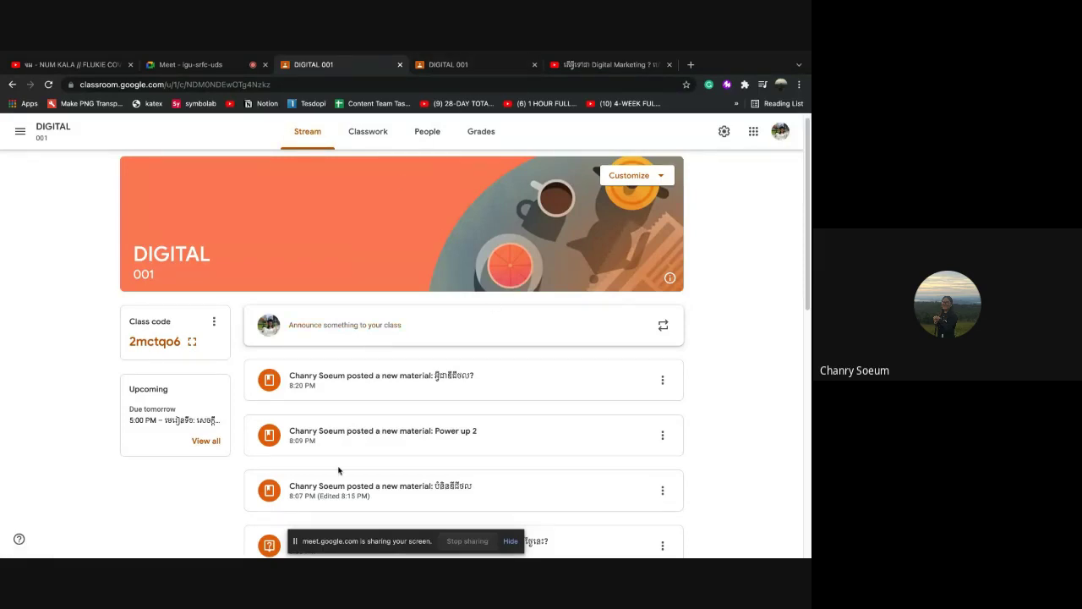
pyautogui.click(431, 136)
pyautogui.scroll(-4, 333, 466)
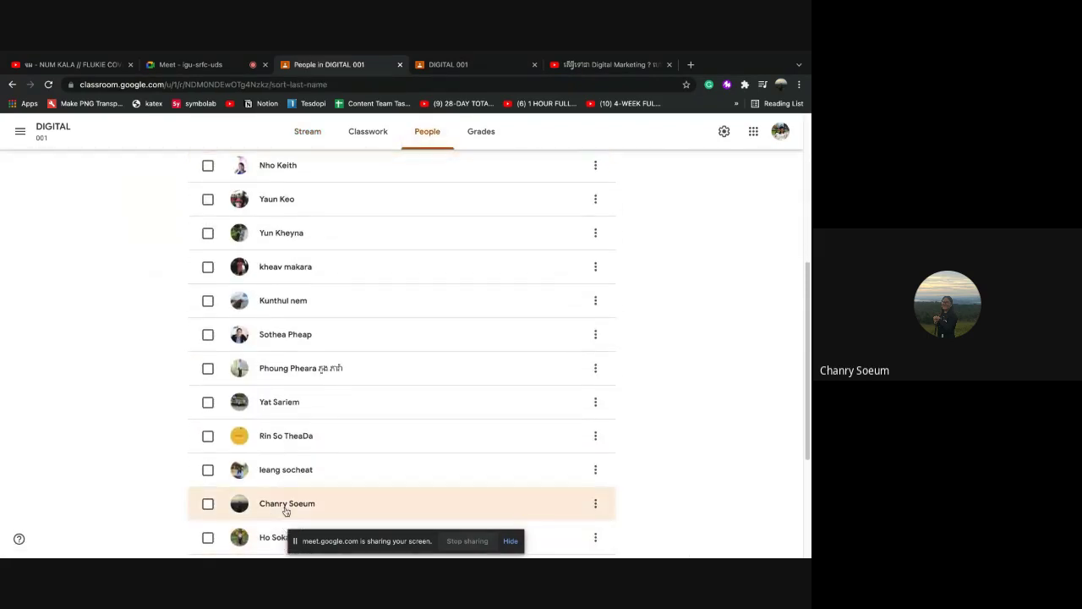
# Switch to the other DIGITAL 001 browser tab and reload its stream to review the posted materials
pyautogui.scroll(4, 384, 448)
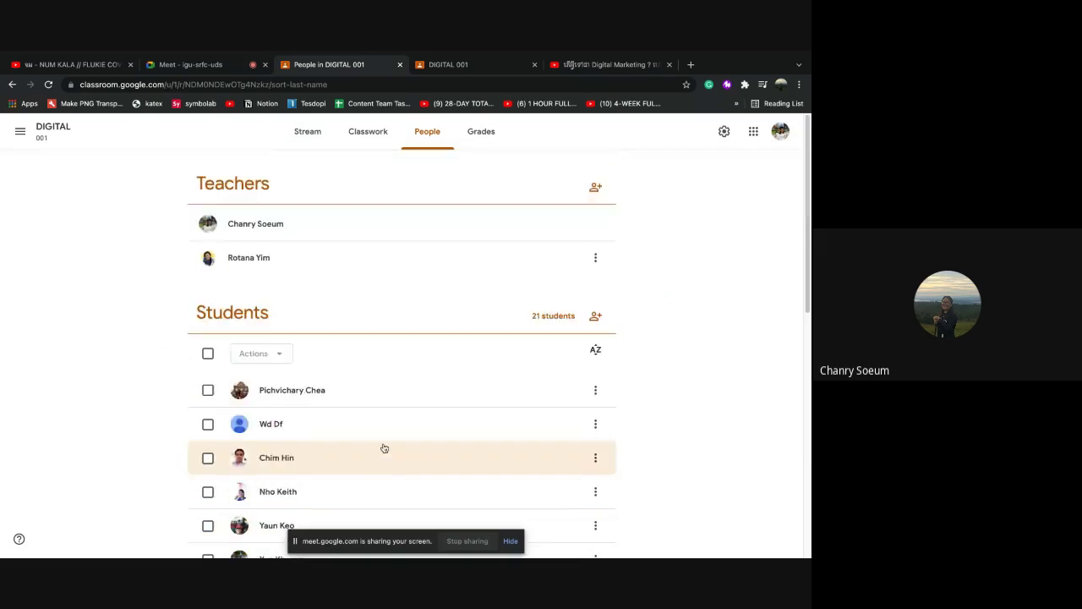
pyautogui.click(449, 66)
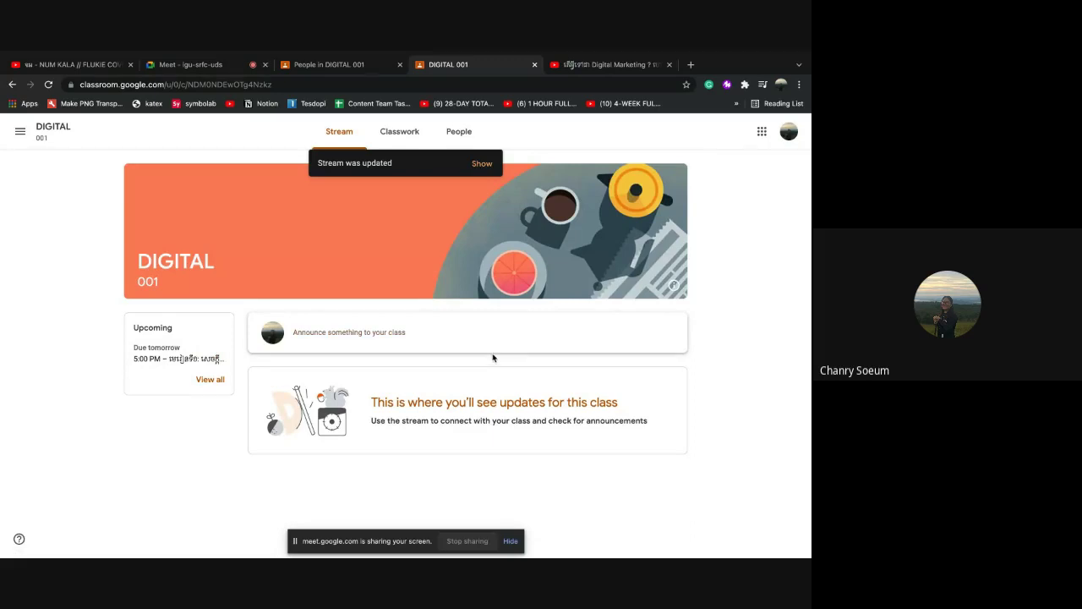
pyautogui.click(48, 85)
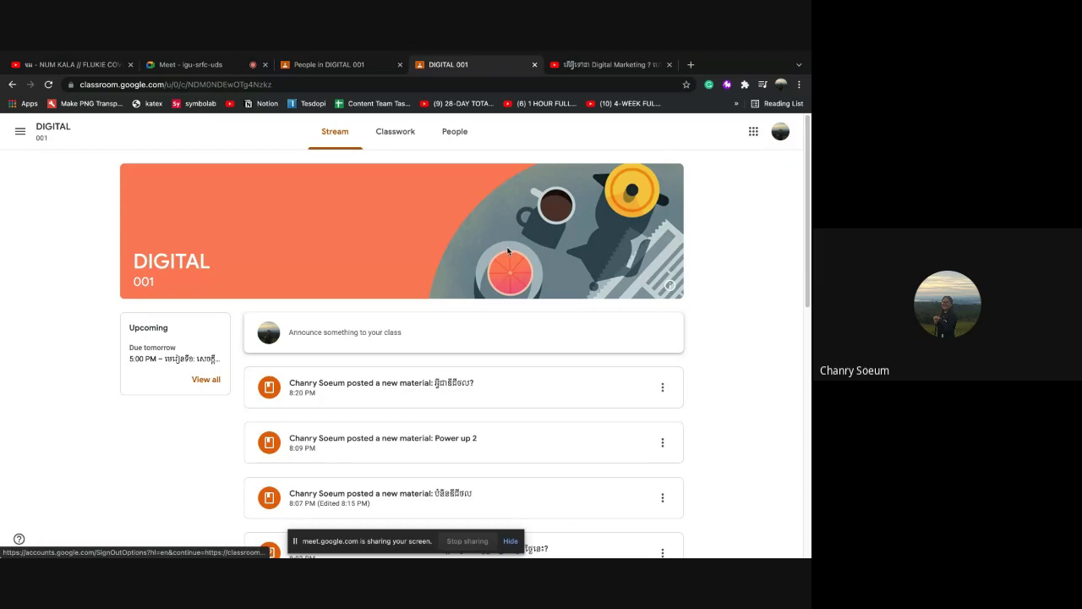
pyautogui.scroll(-2, 387, 356)
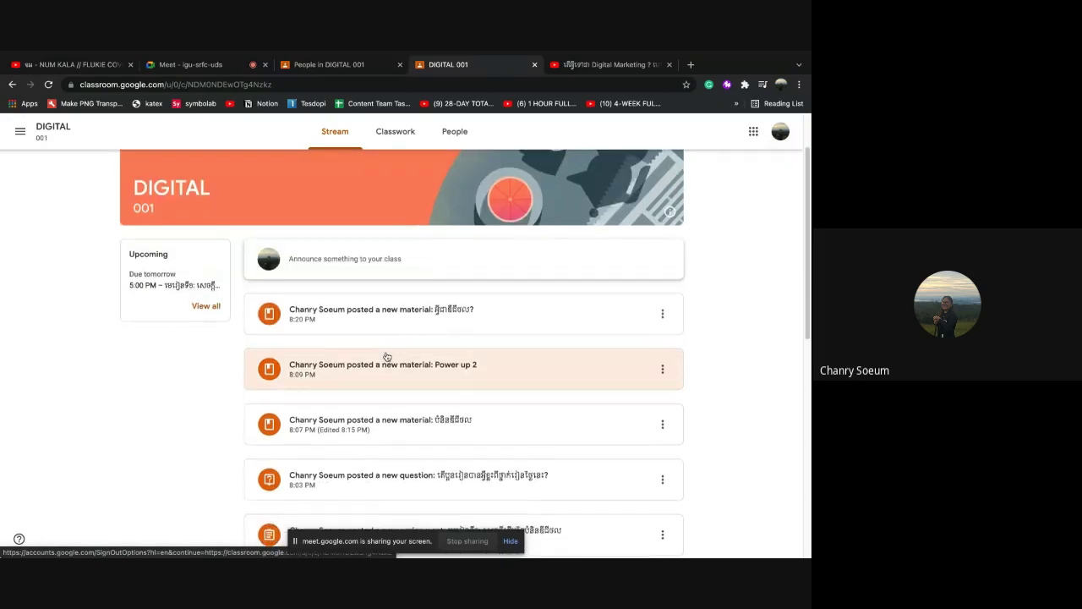
pyautogui.scroll(-1, 387, 356)
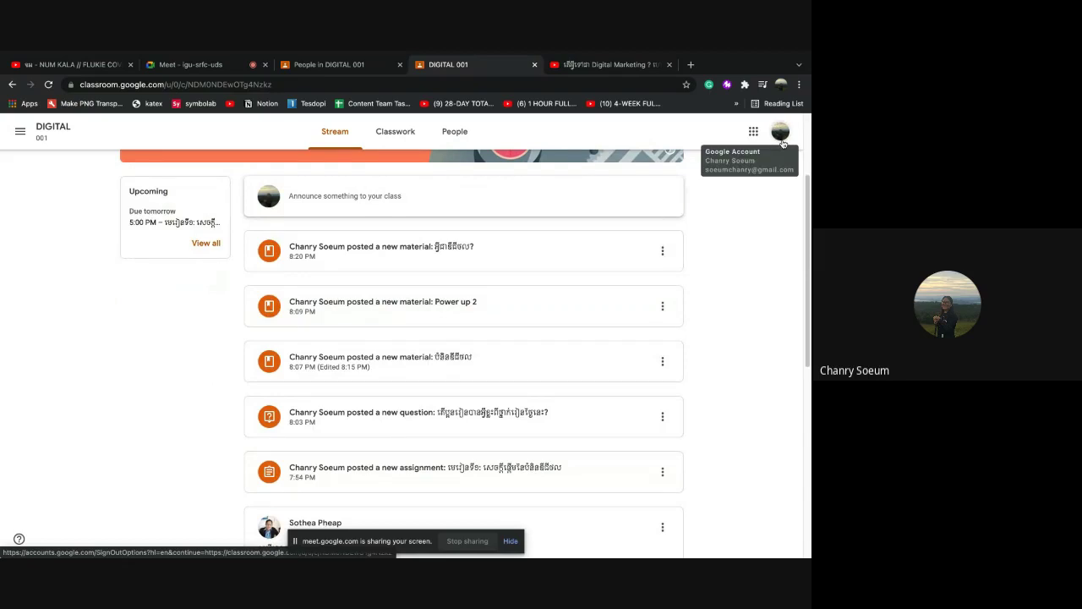
pyautogui.scroll(2, 406, 382)
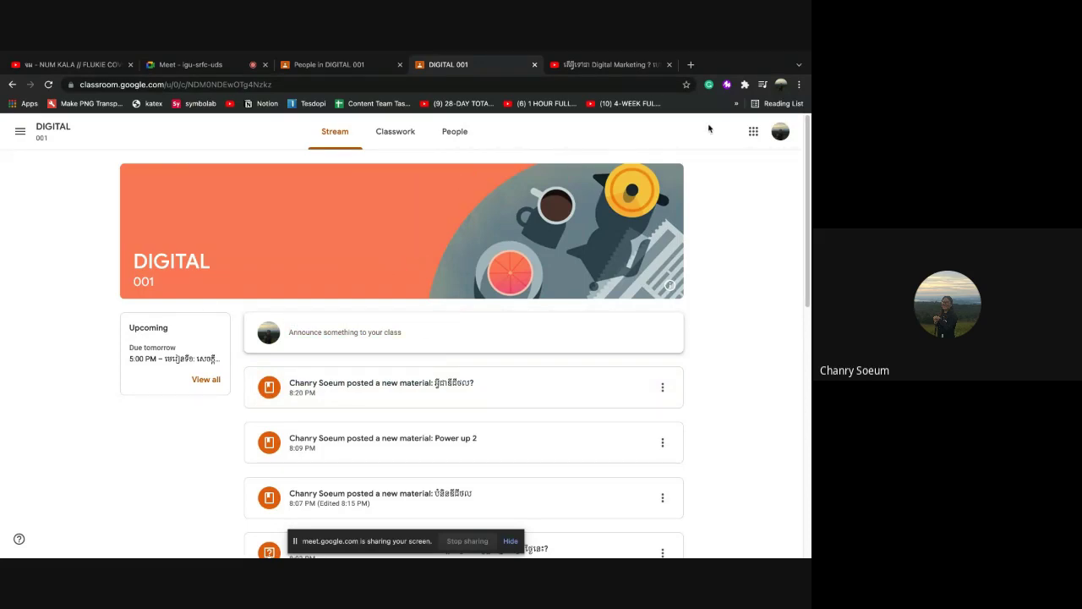
pyautogui.scroll(-1, 684, 167)
pyautogui.scroll(-10, 684, 167)
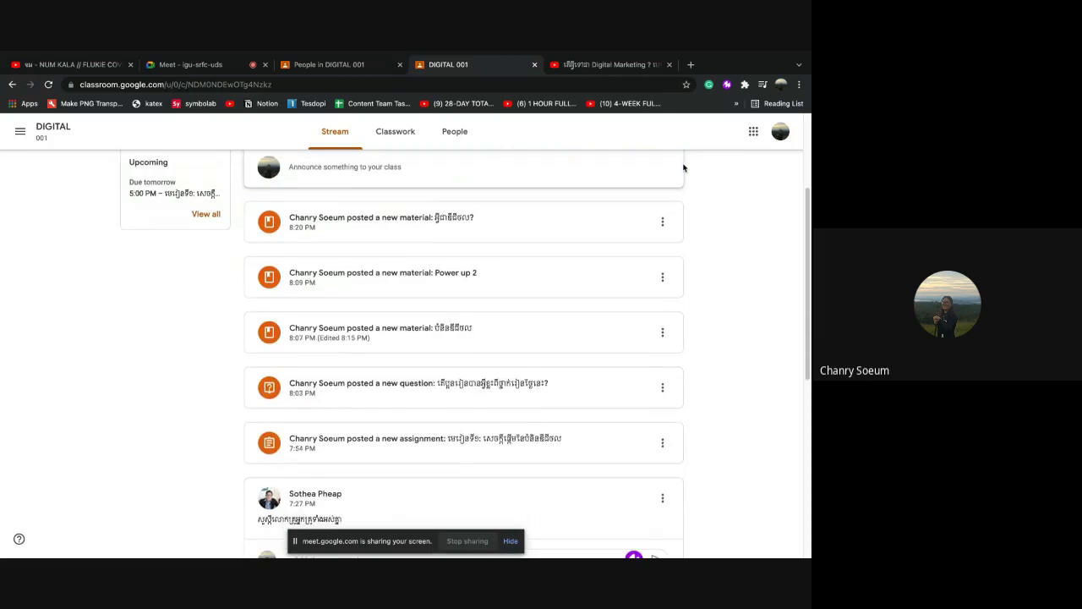
pyautogui.scroll(9, 683, 167)
pyautogui.scroll(1, 683, 168)
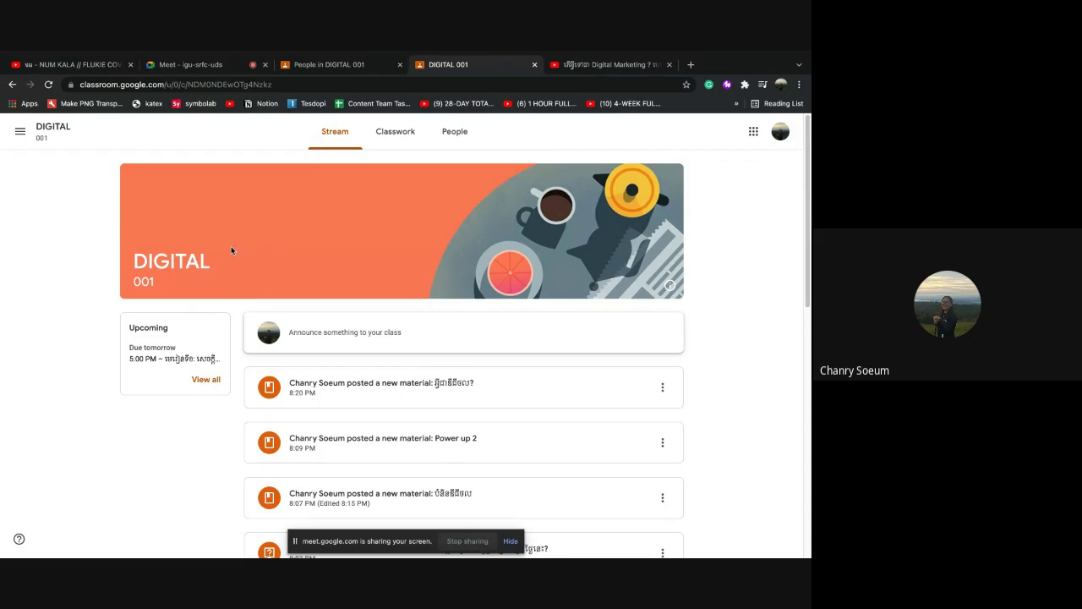
# Return to the student view of the class and open its Classwork page
pyautogui.click(325, 66)
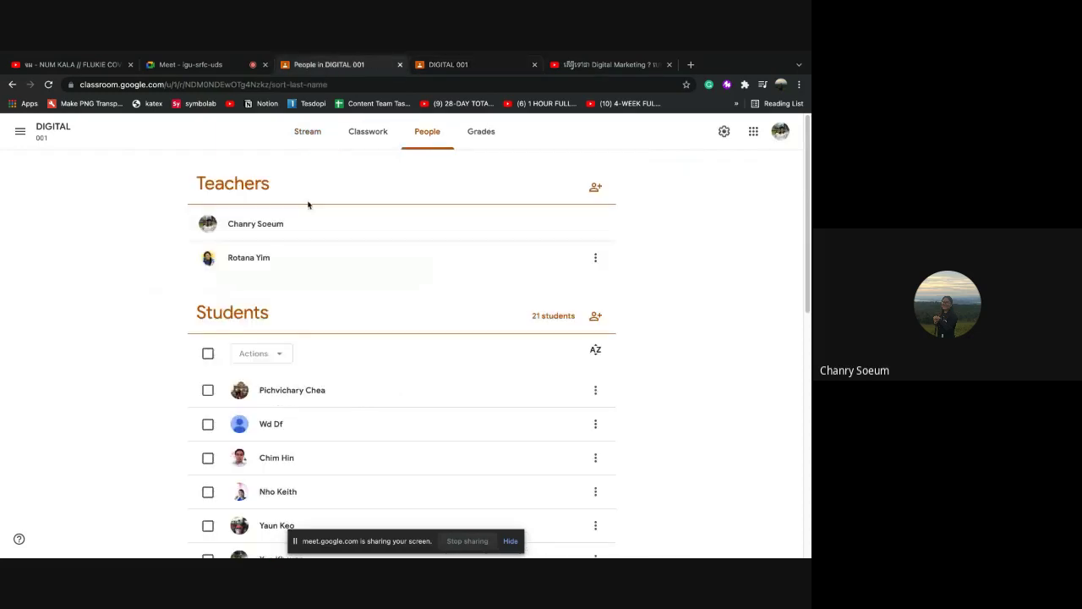
pyautogui.click(308, 131)
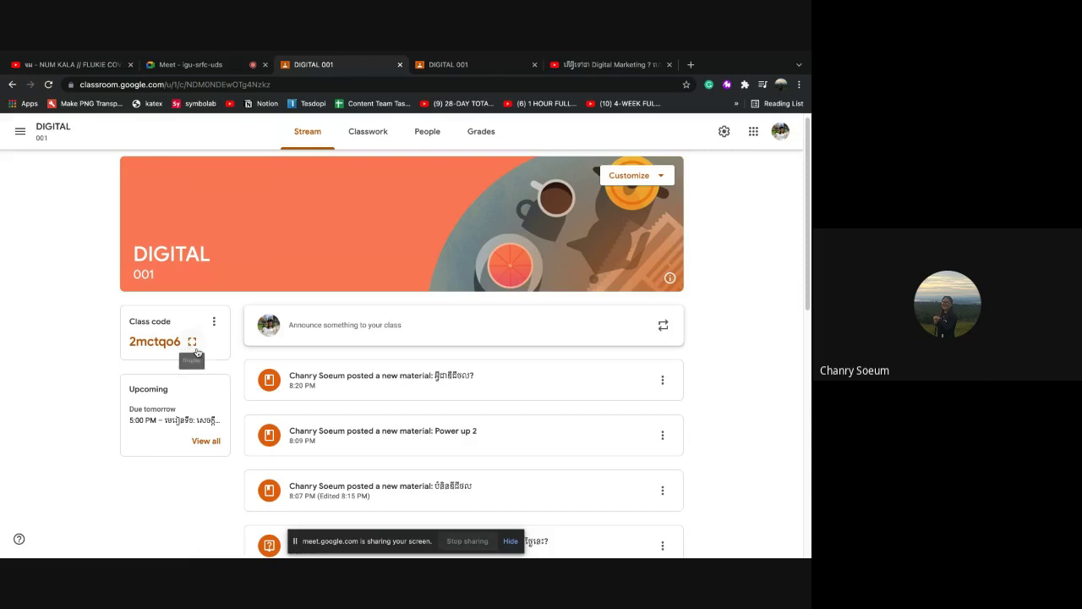
pyautogui.click(434, 70)
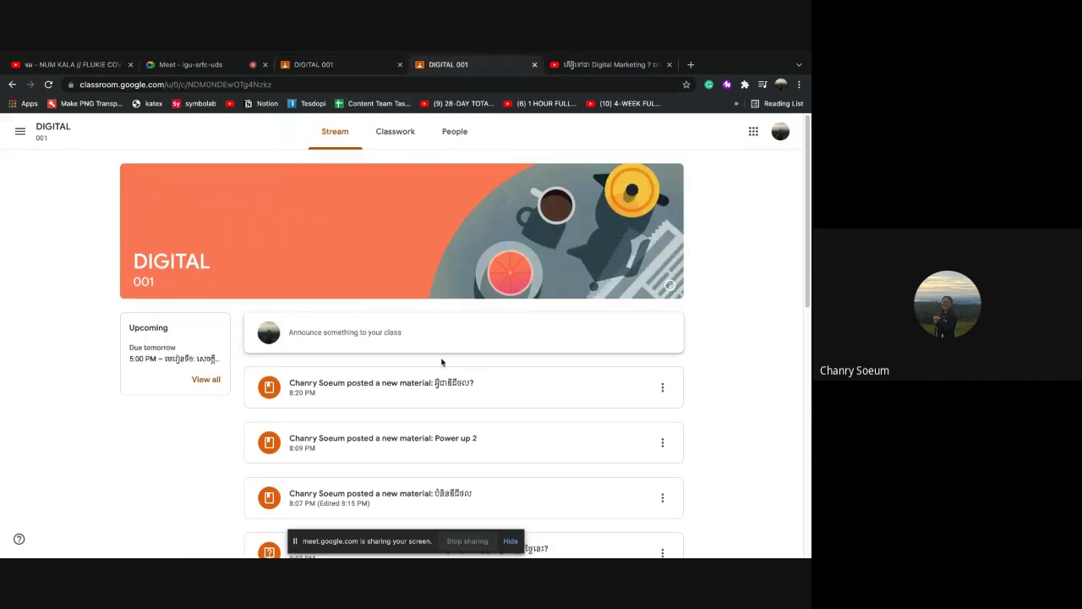
pyautogui.scroll(-1, 432, 338)
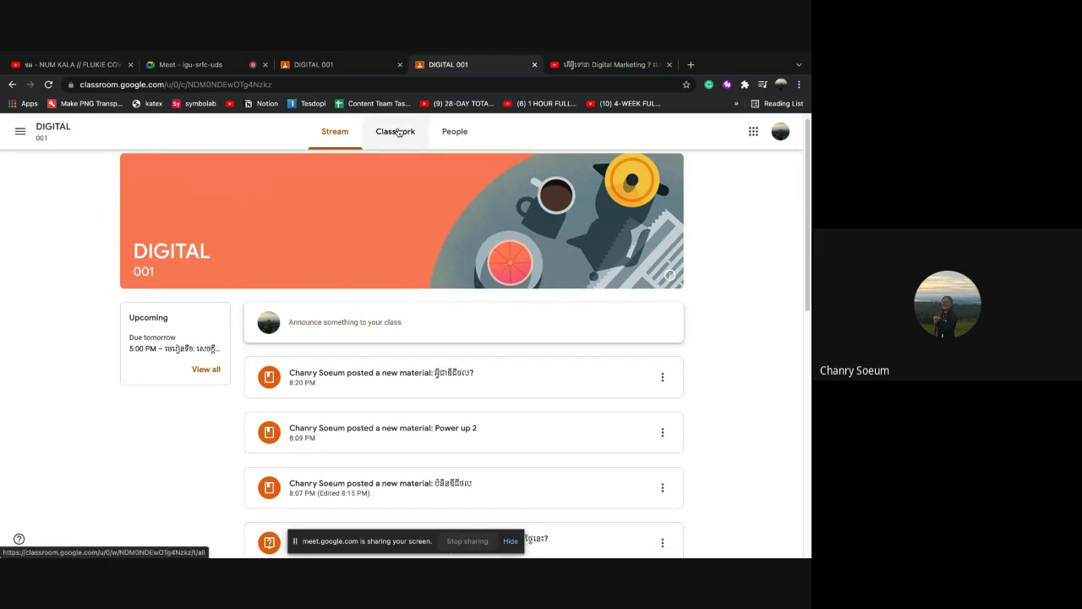
pyautogui.click(400, 132)
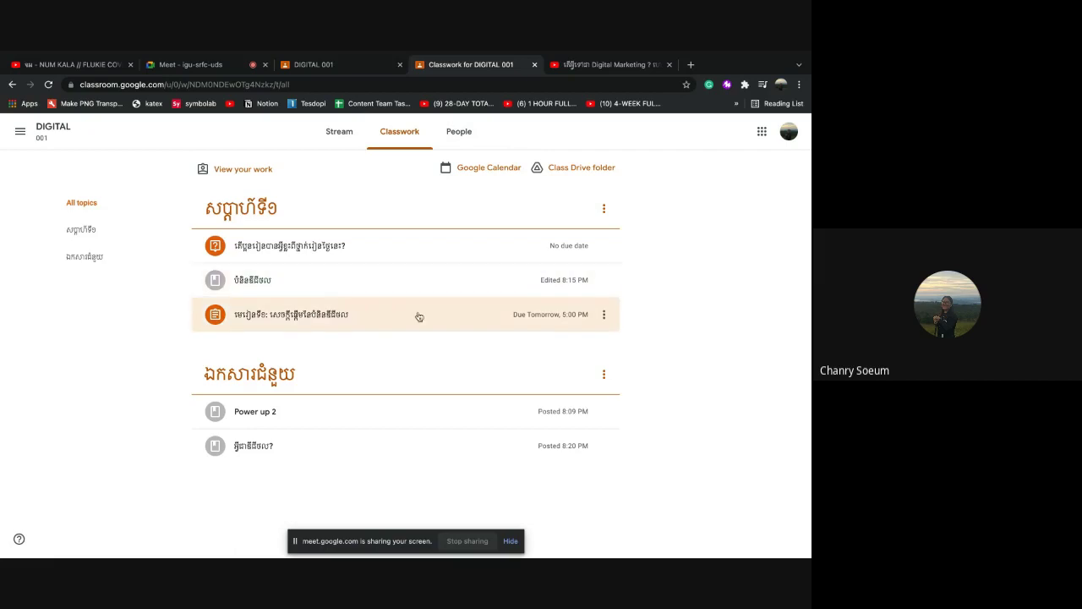
# Expand the Lesson 1 assignment due tomorrow at 5:00 PM and open its full page
pyautogui.click(318, 325)
pyautogui.scroll(-1, 353, 340)
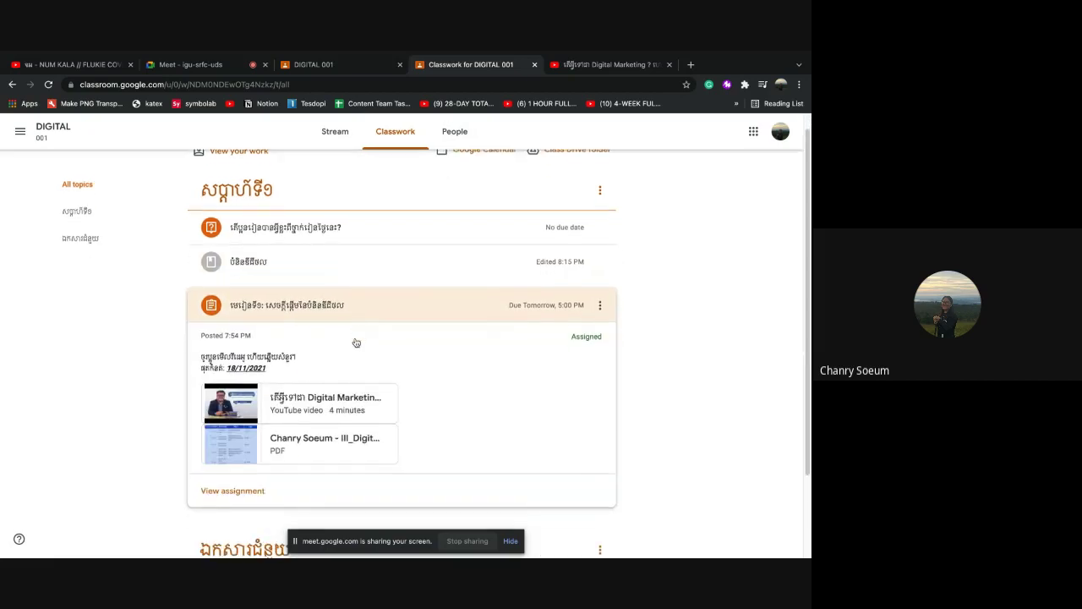
pyautogui.scroll(-1, 356, 342)
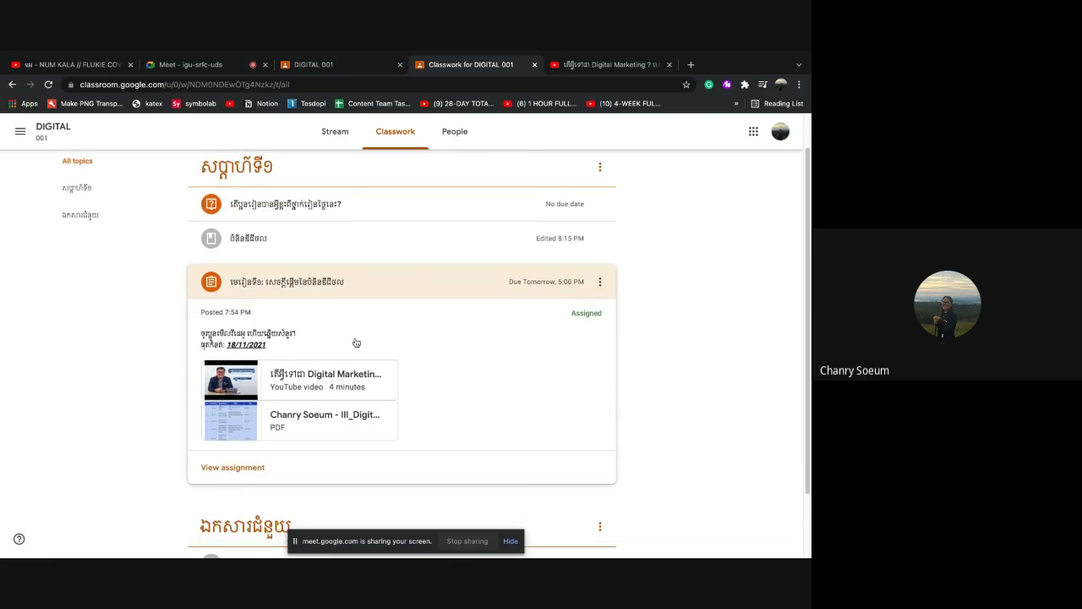
pyautogui.click(254, 465)
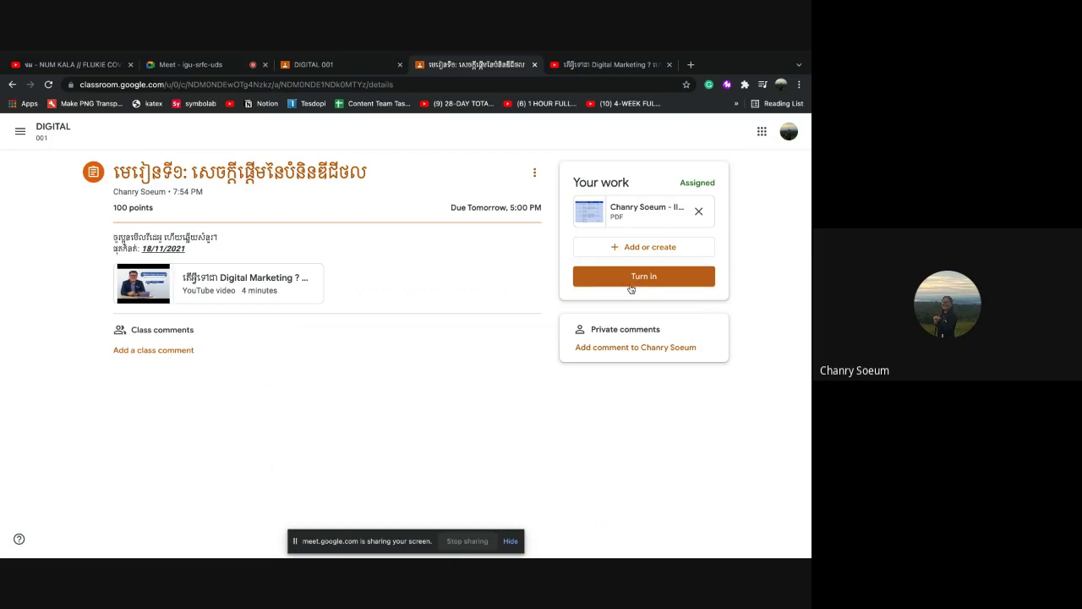
# Preview the attached syllabus PDF, cancel the hand-in, and move to the teacher's DIGITAL 001 tab
pyautogui.click(644, 277)
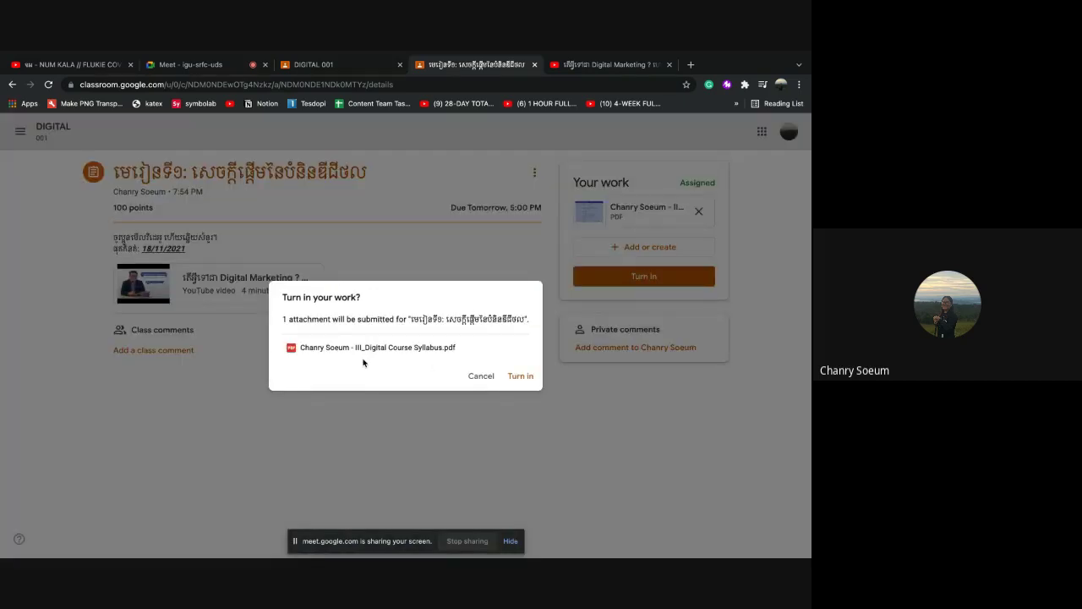
pyautogui.click(326, 340)
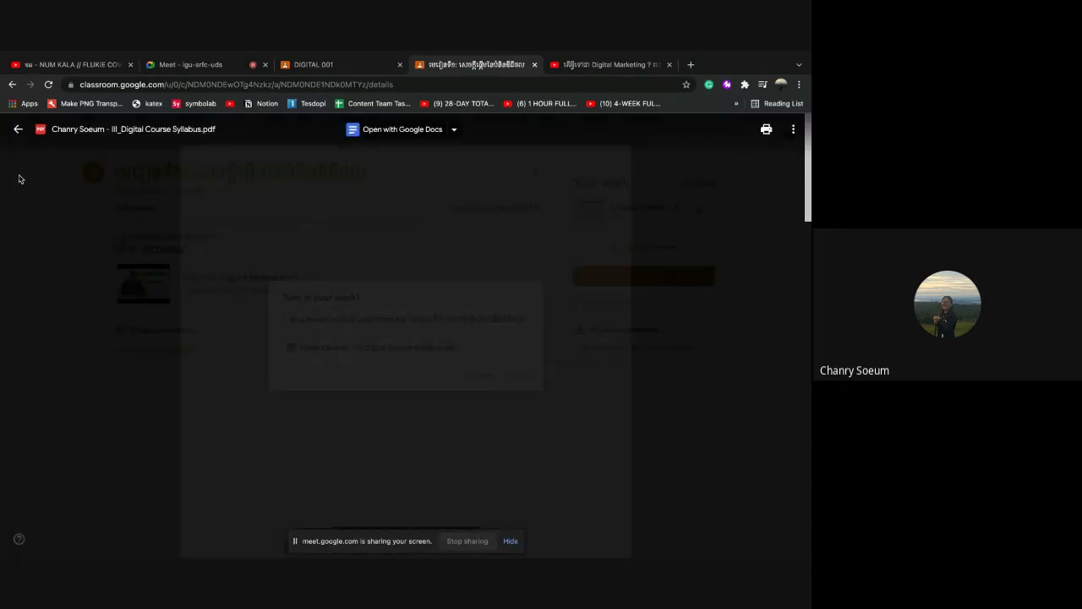
pyautogui.click(18, 129)
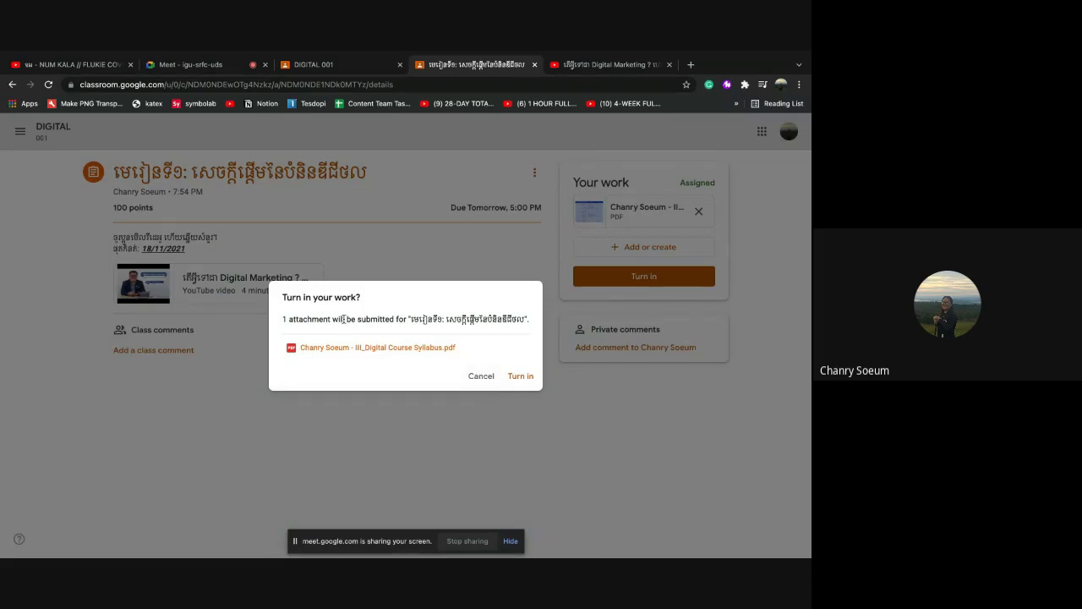
pyautogui.click(496, 377)
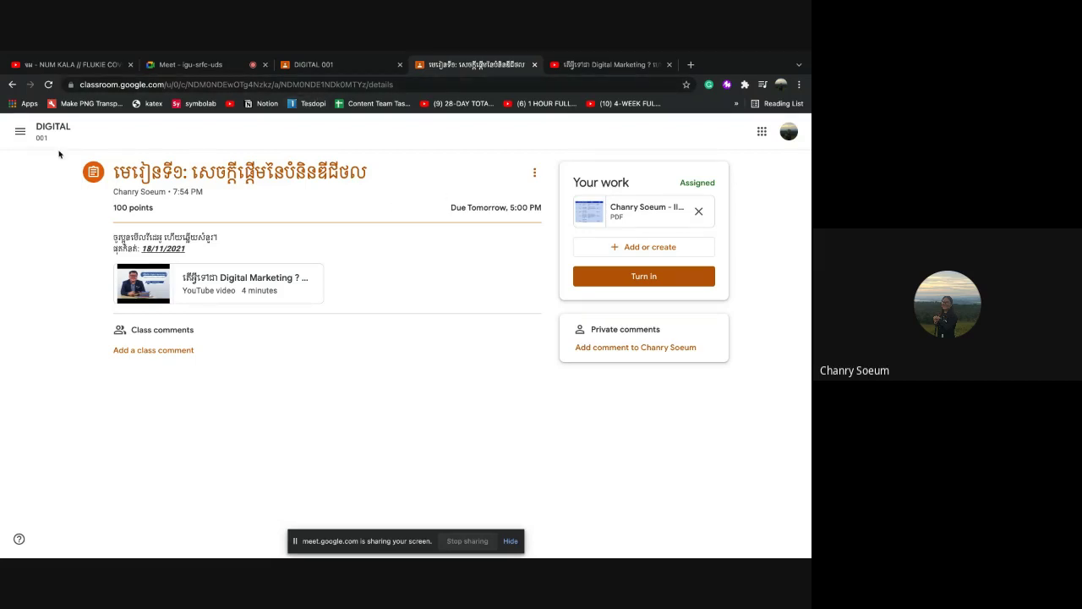
pyautogui.click(329, 64)
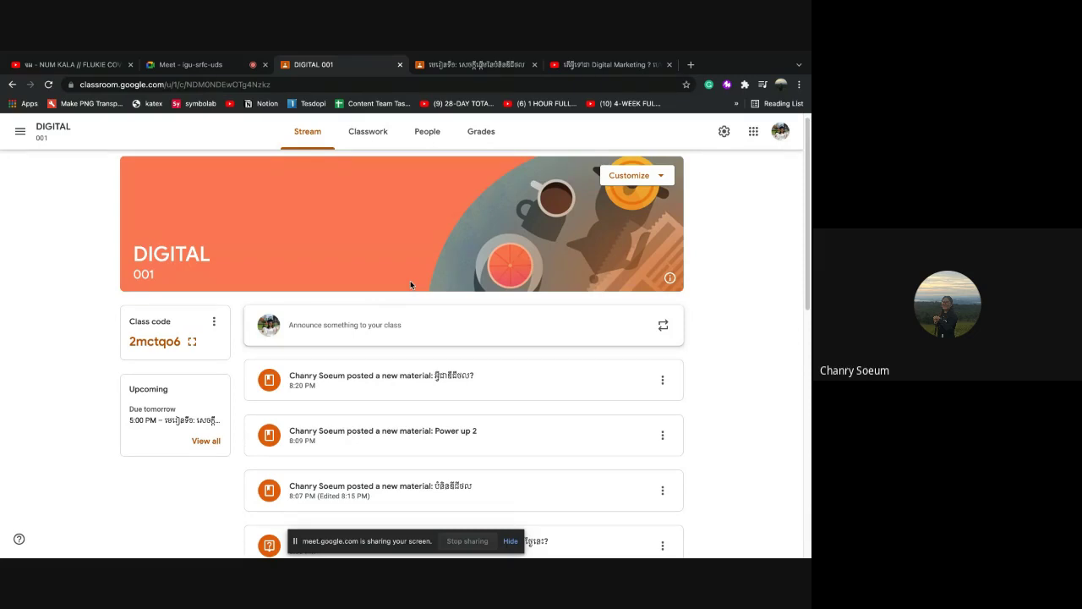
# Peek at the Lesson 1 assignment's student work, then go back and open Classwork
pyautogui.scroll(-3, 383, 308)
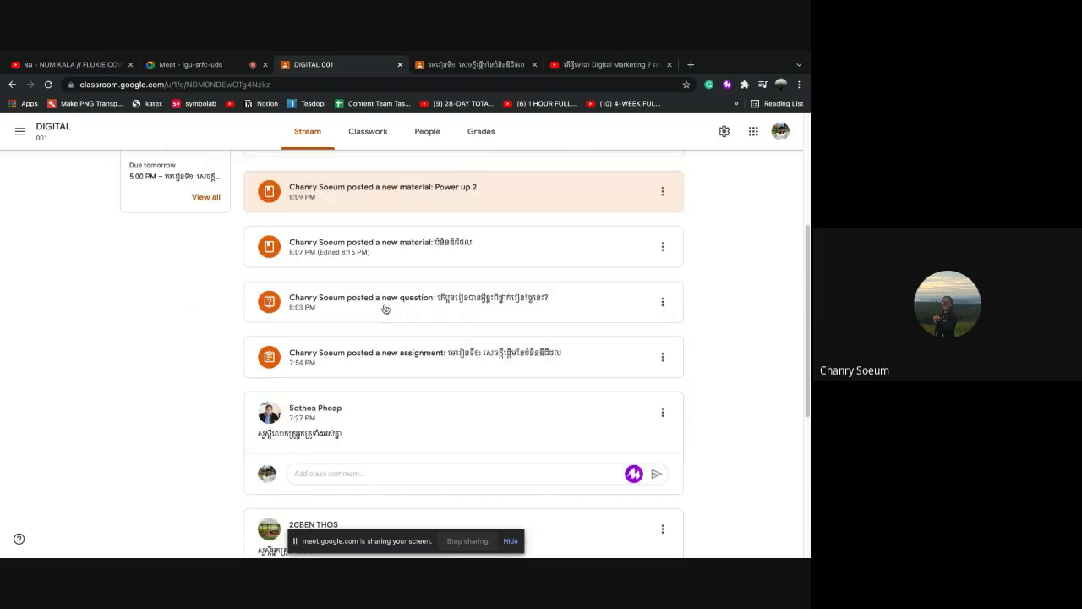
pyautogui.click(384, 362)
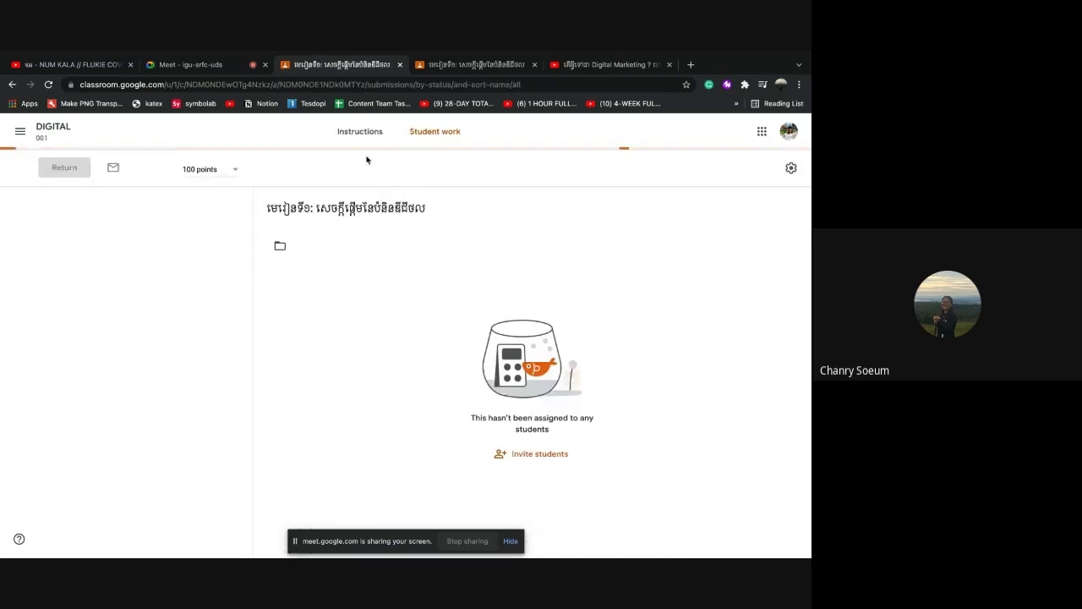
pyautogui.click(12, 84)
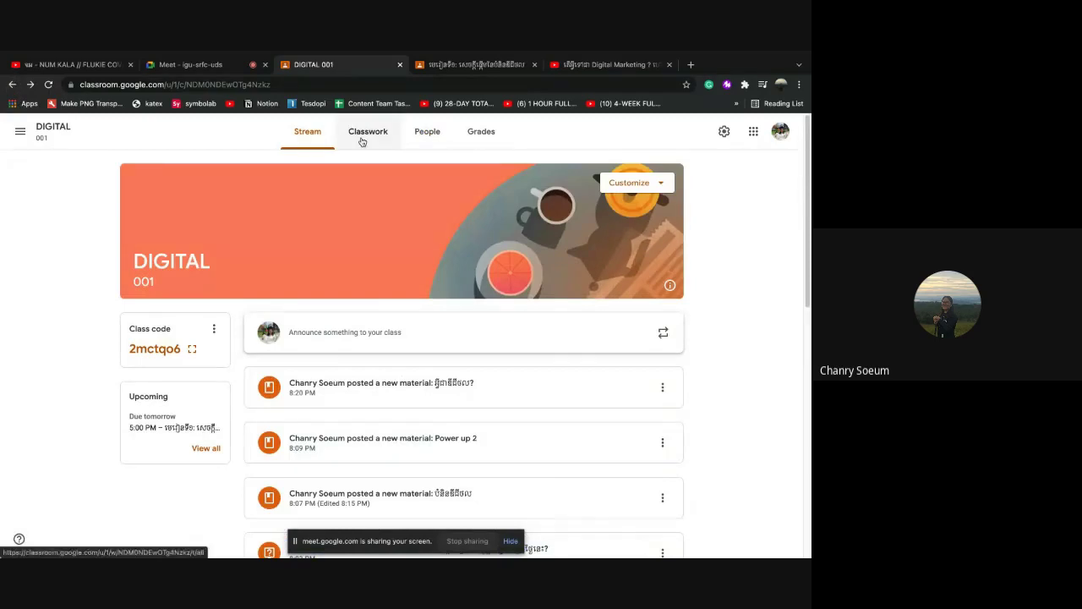
pyautogui.click(362, 139)
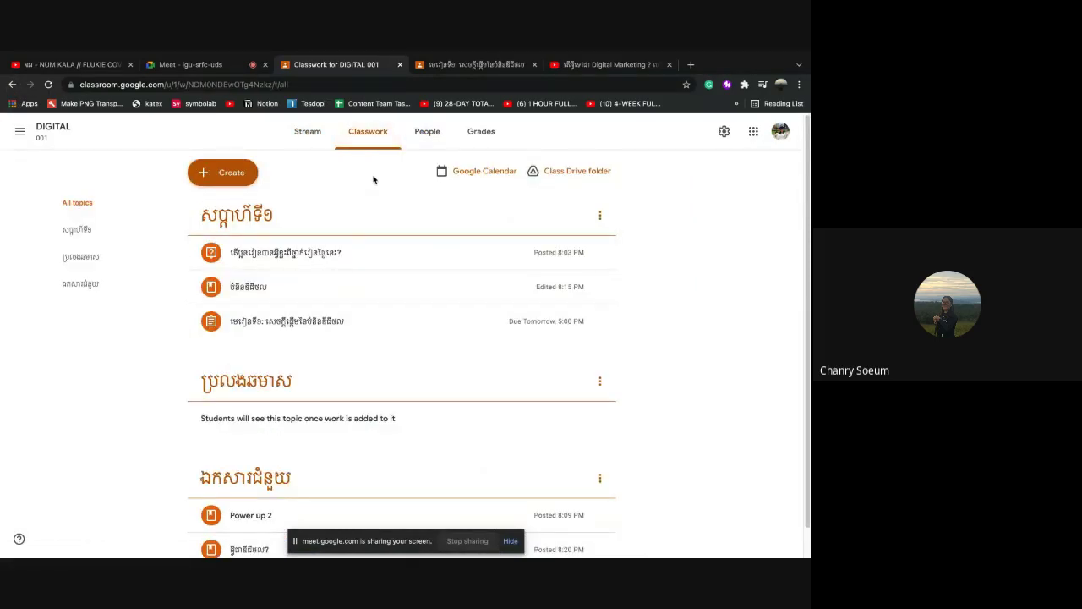
# Create an assignment titled 'Digital' and start a new rubric from scratch
pyautogui.click(226, 181)
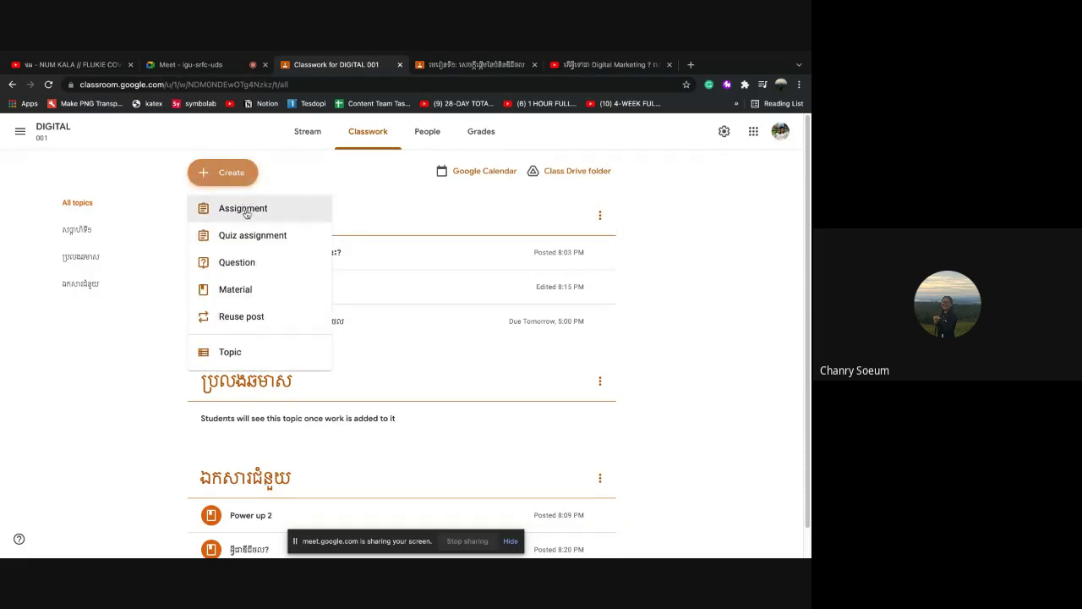
pyautogui.click(246, 213)
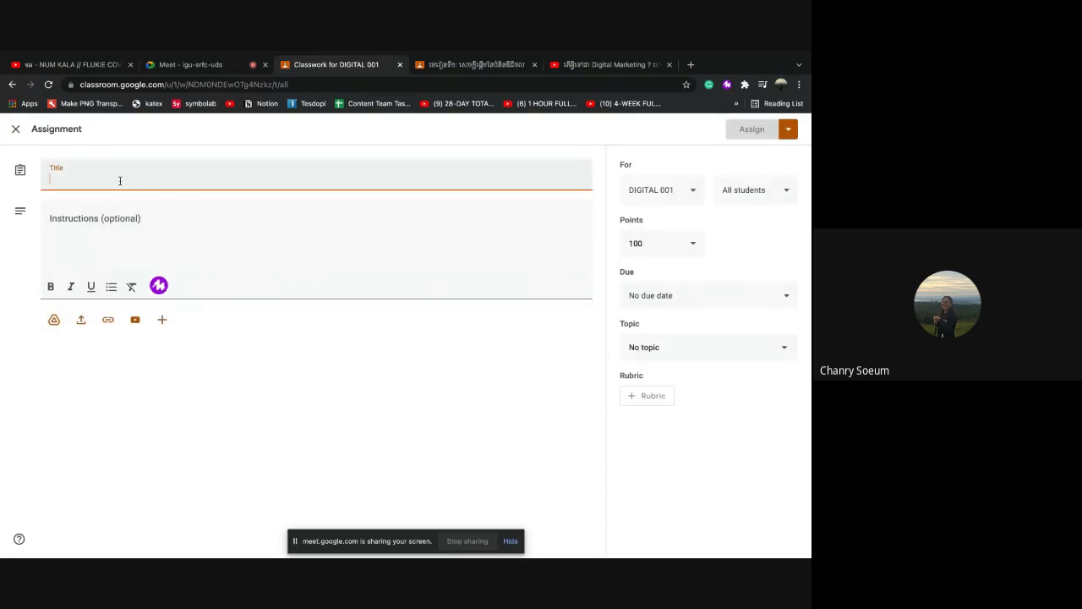
pyautogui.write('Digital')
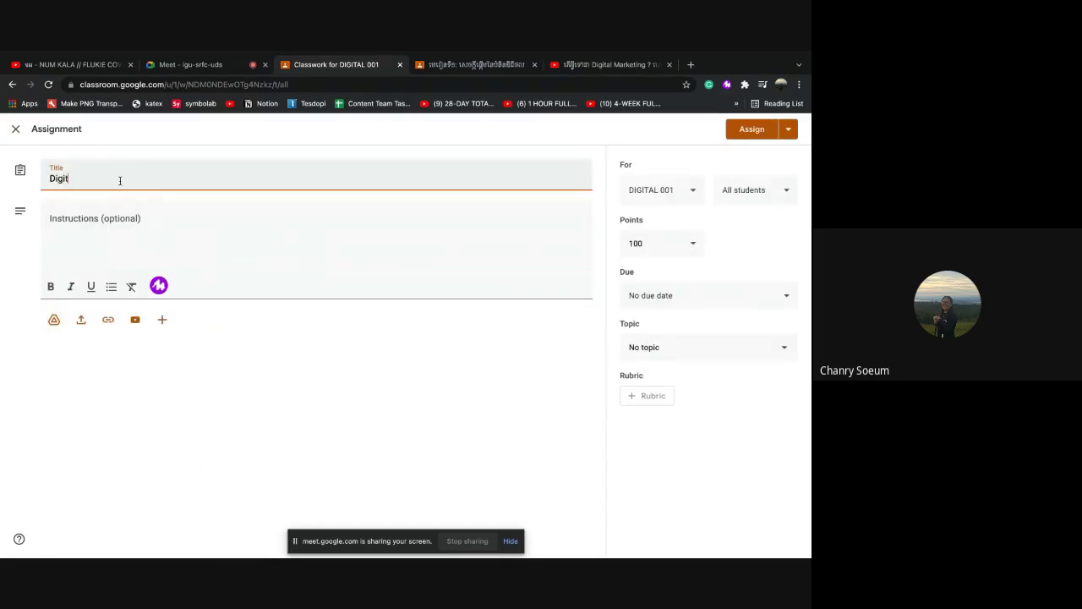
pyautogui.click(119, 225)
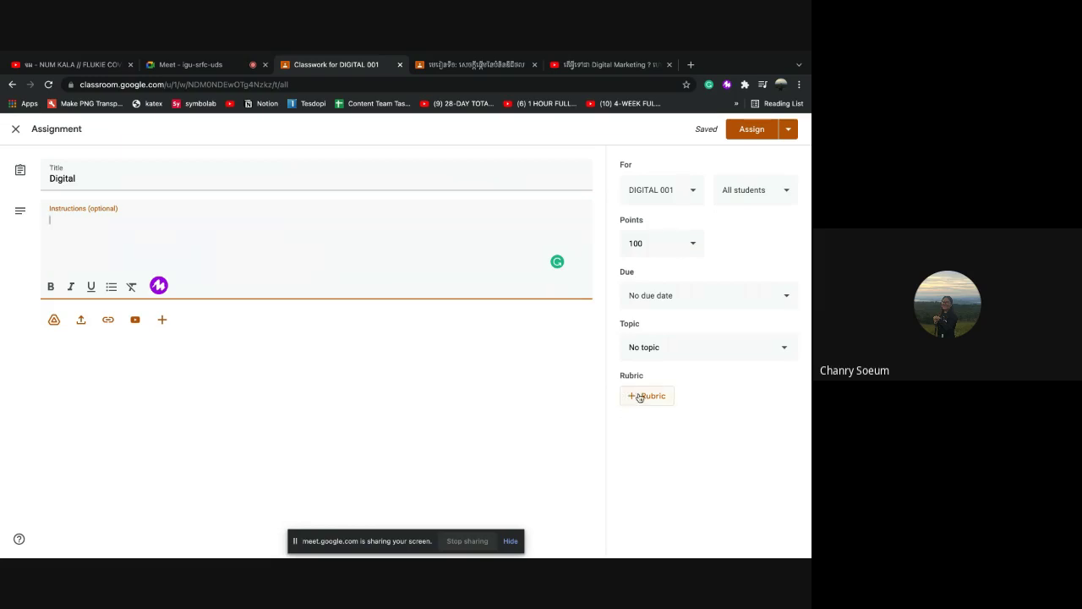
pyautogui.click(636, 396)
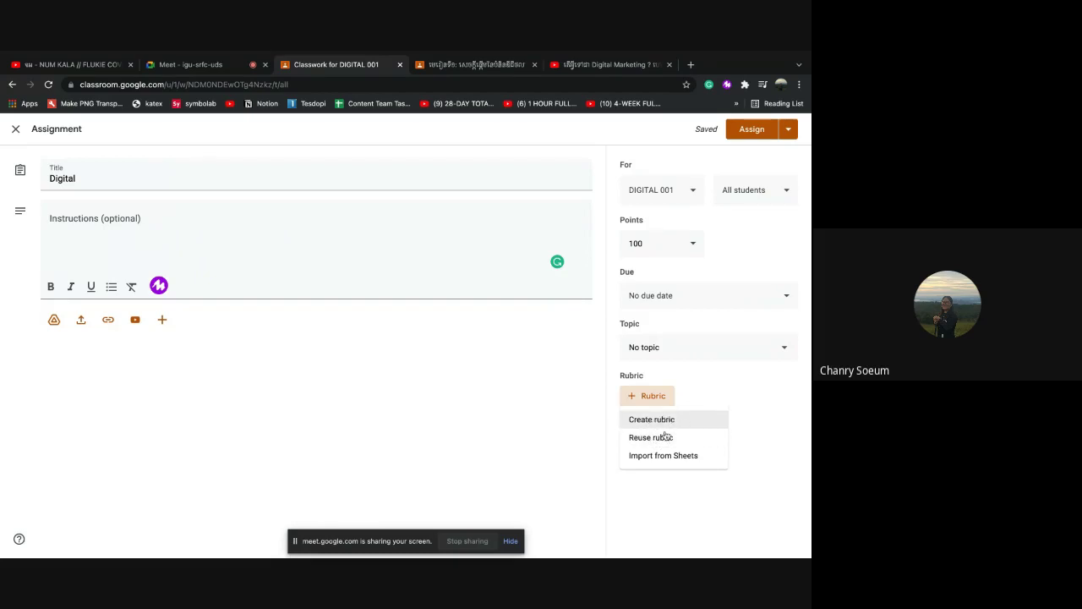
pyautogui.click(655, 423)
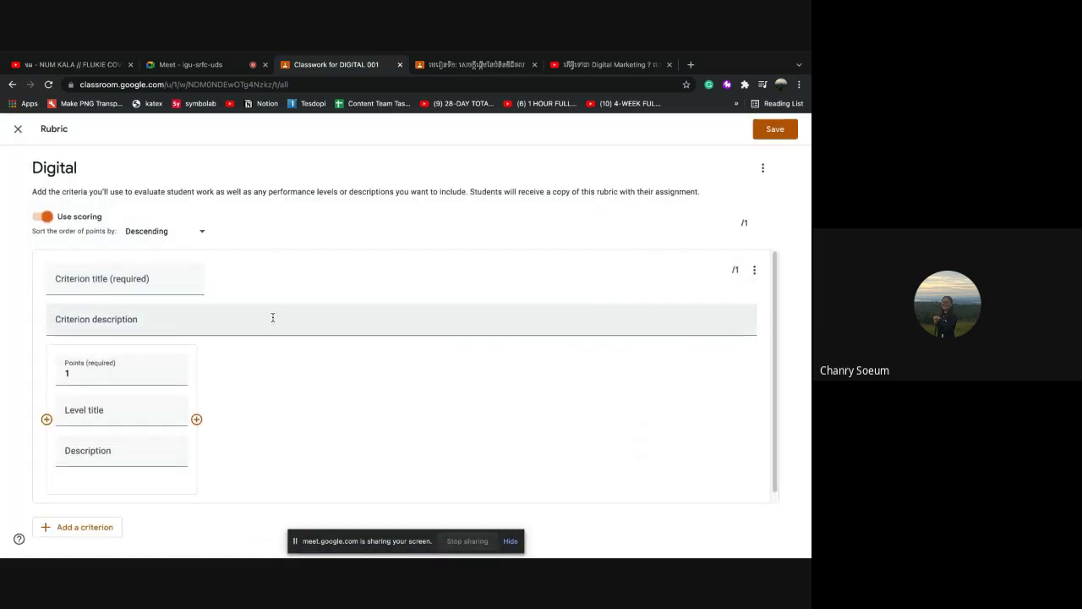
# Give the first criterion the Khmer title ឡរនតនៃការដាក់កិច្ចការ, description (15/11/2021), and 10 points
pyautogui.scroll(-1, 161, 304)
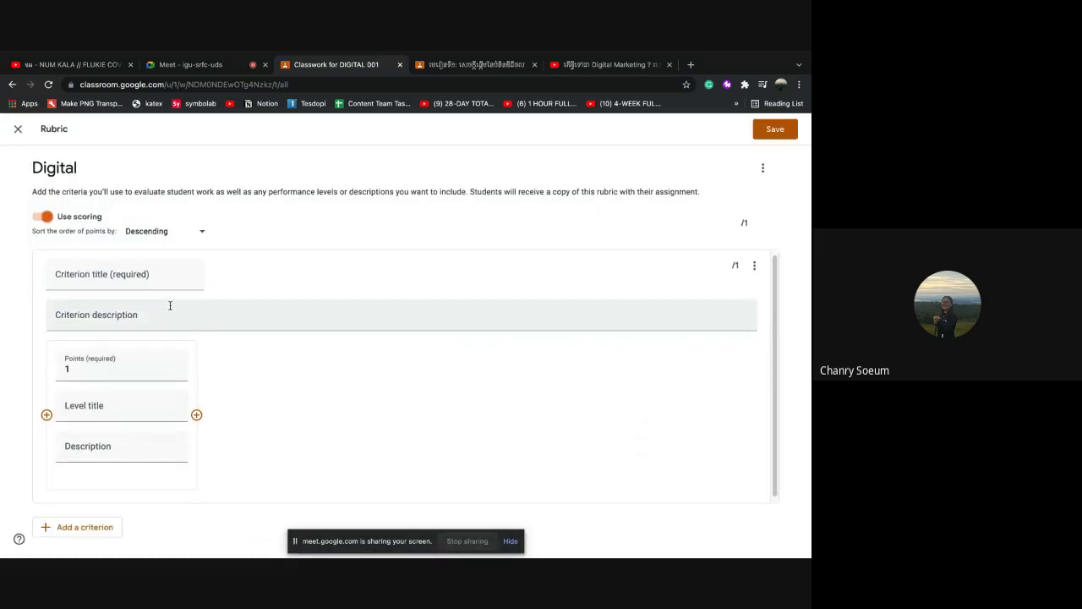
pyautogui.scroll(-1, 139, 413)
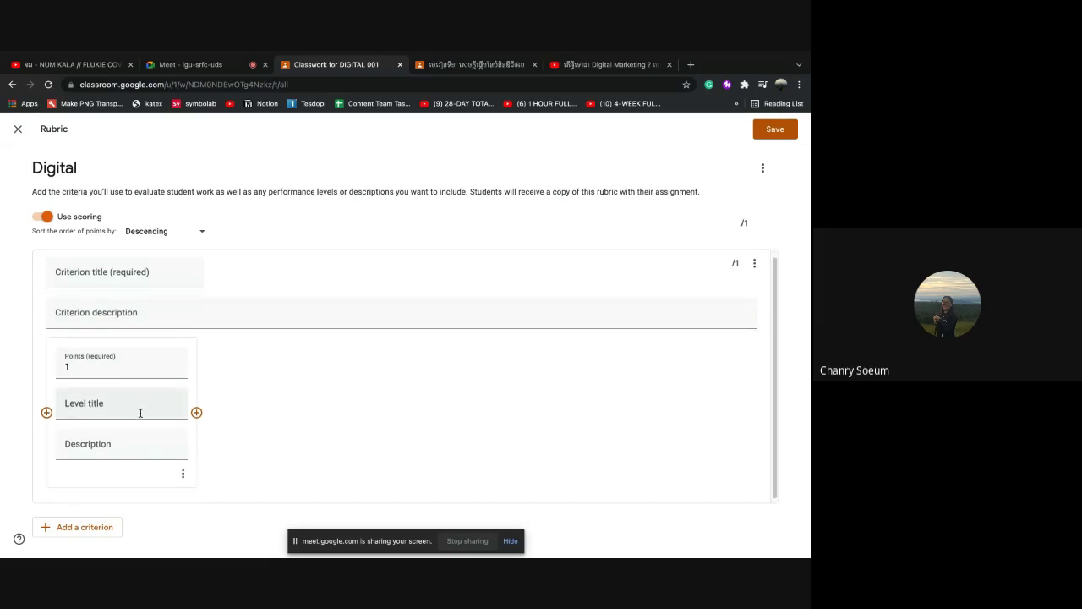
pyautogui.scroll(1, 140, 412)
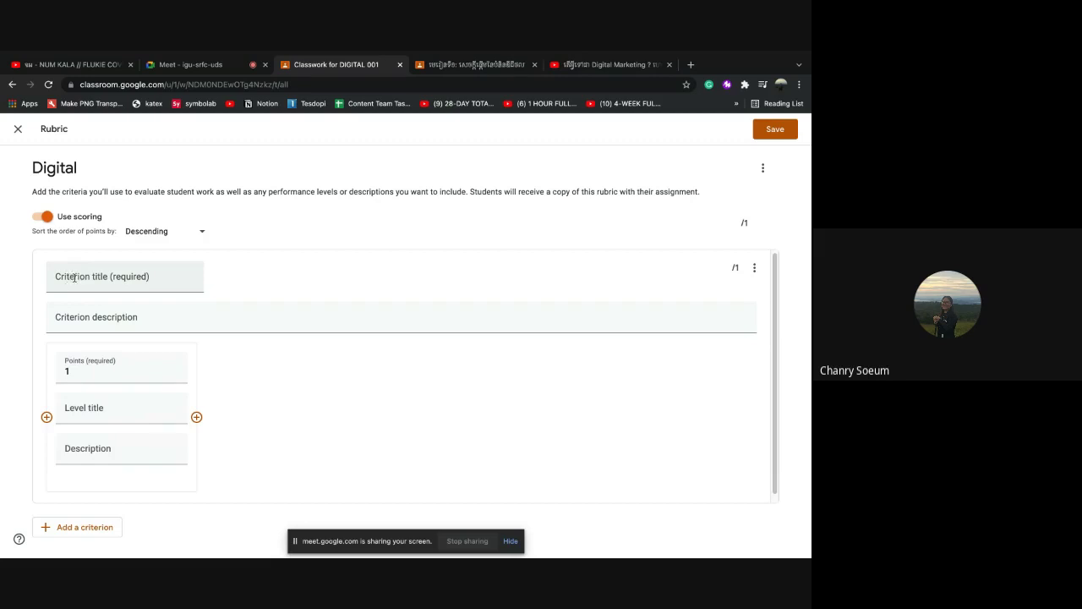
pyautogui.click(76, 281)
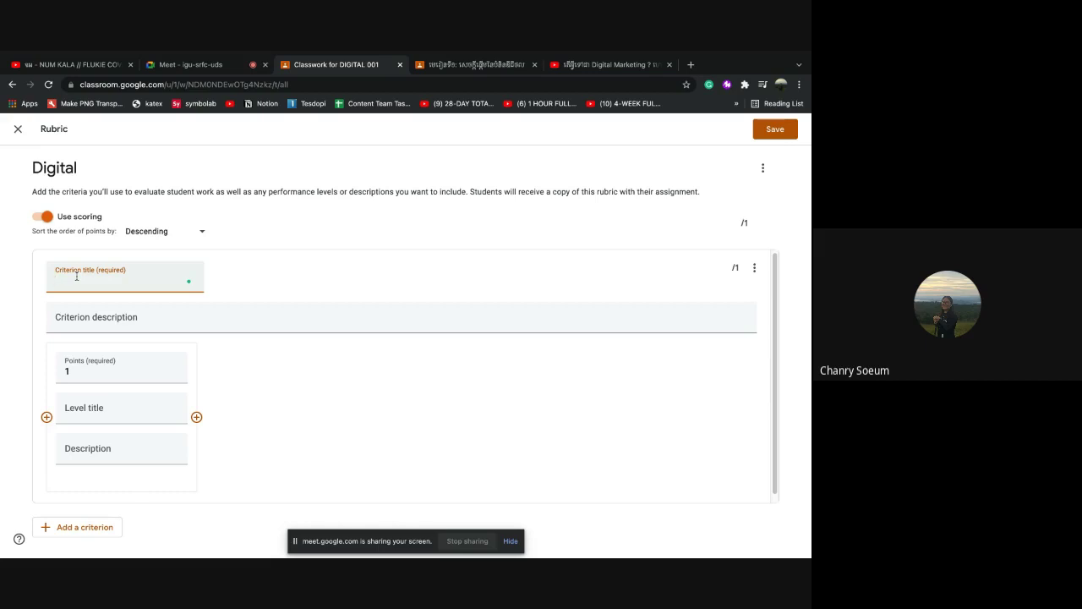
pyautogui.write('ឡ')
pyautogui.write('រ')
pyautogui.write('ន')
pyautogui.write('ត')
pyautogui.write('នៃការដាក់')
pyautogui.write('កិច្ចការ')
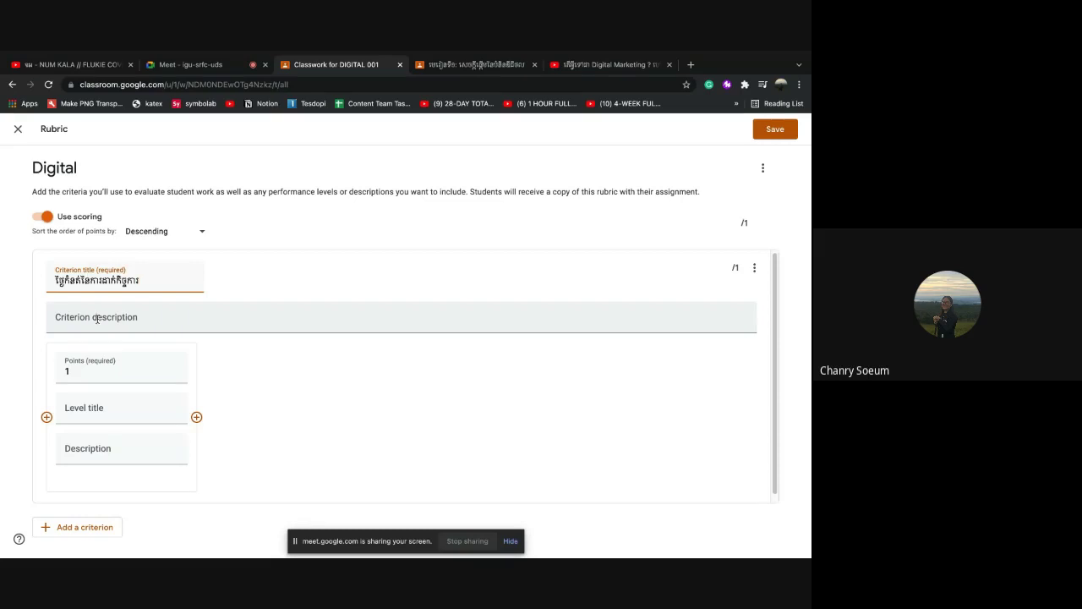
pyautogui.click(97, 319)
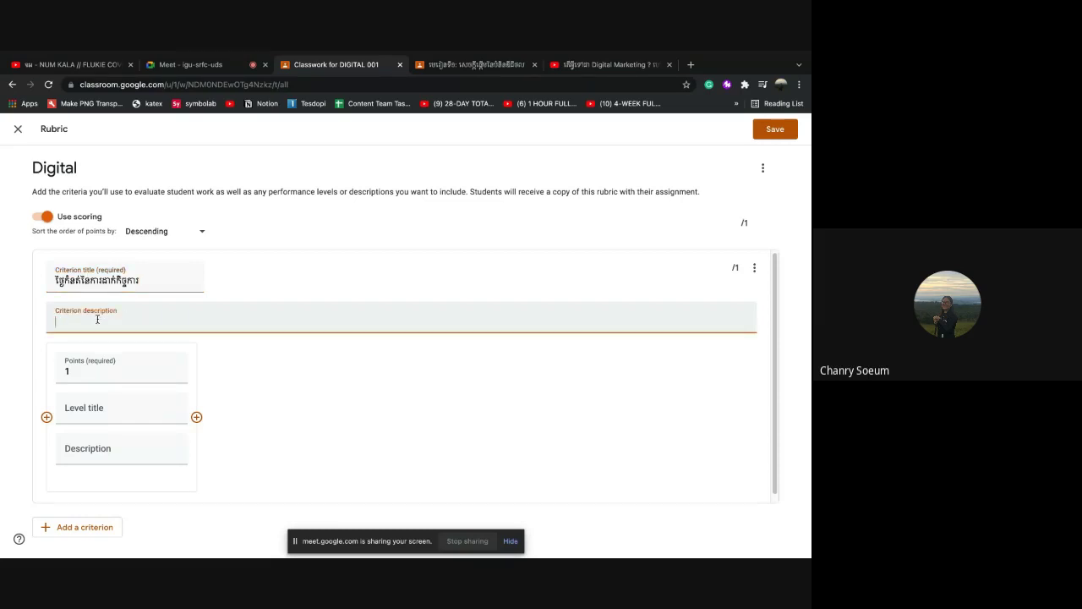
pyautogui.write('(15/11/2021)')
pyautogui.click(101, 369)
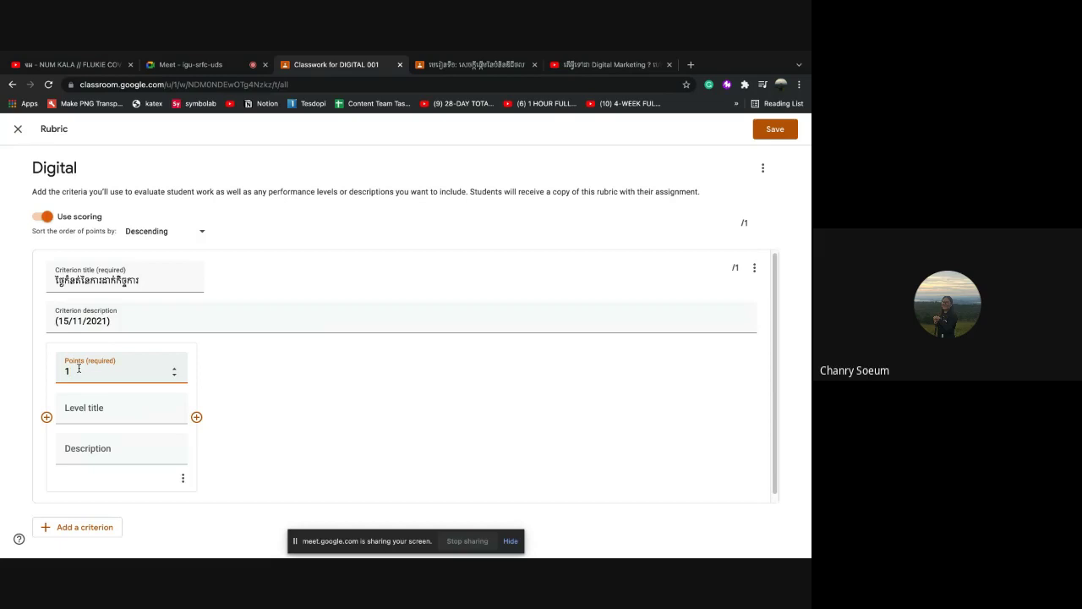
pyautogui.write('0')
# Keep the first level at 10 points and title it 3
pyautogui.click(174, 369)
pyautogui.click(174, 369)
pyautogui.click(174, 369)
pyautogui.click(174, 369)
pyautogui.click(174, 376)
pyautogui.click(174, 376)
pyautogui.click(174, 377)
pyautogui.click(174, 377)
pyautogui.click(103, 409)
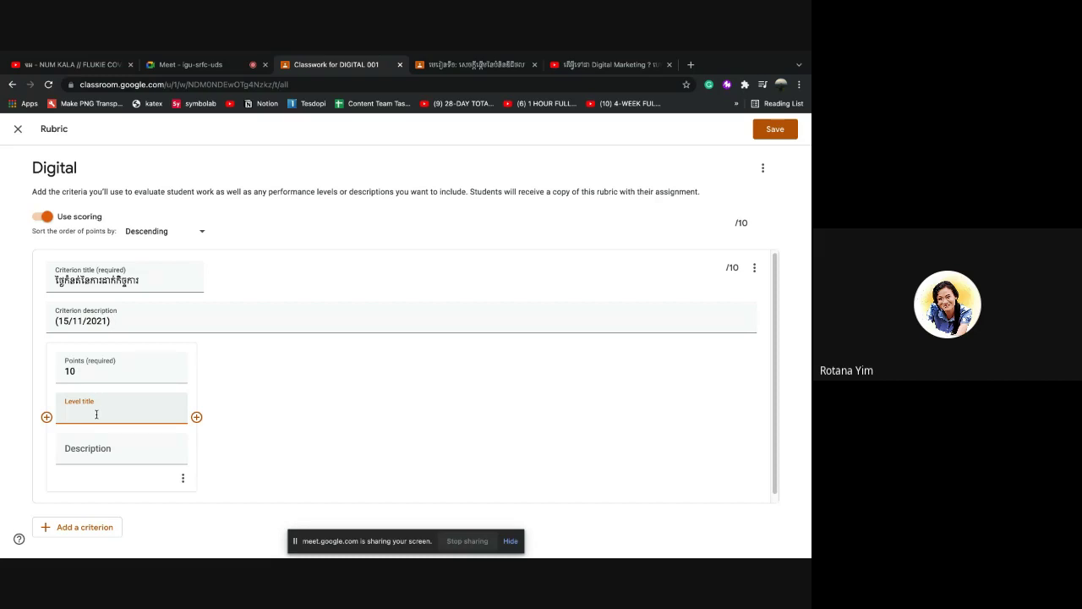
pyautogui.write('3')
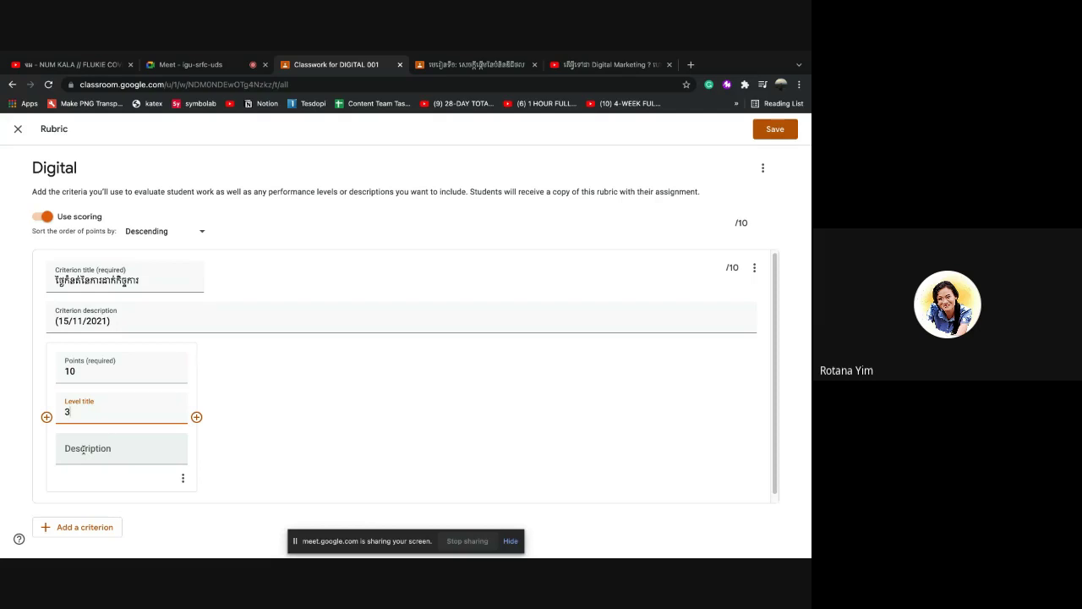
# Write the first level's Khmer description in its Description field
pyautogui.click(84, 451)
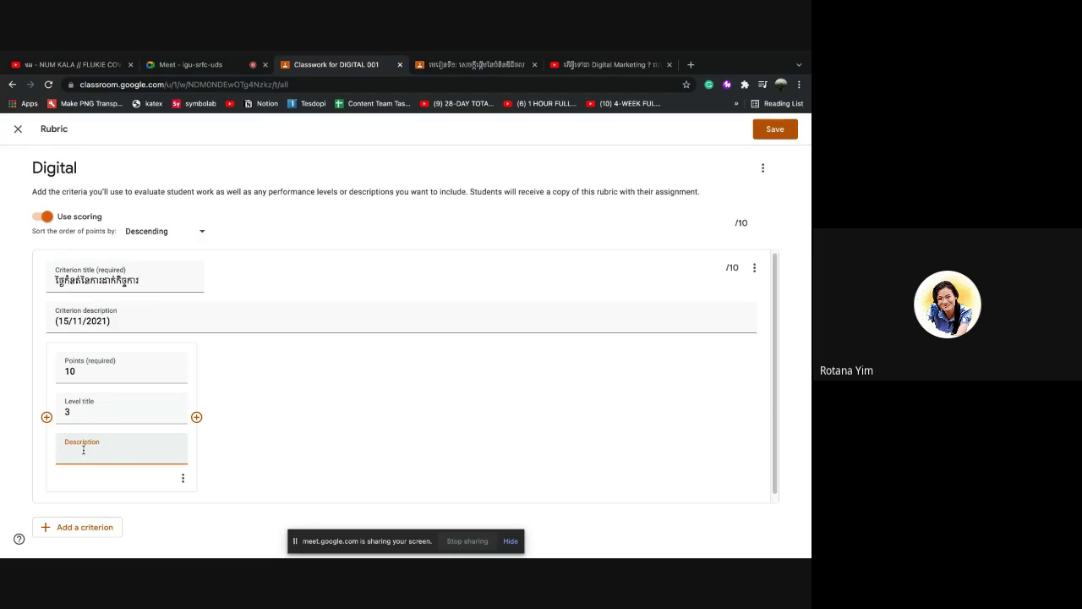
pyautogui.write('ឆា')
pyautogui.write('ក់')
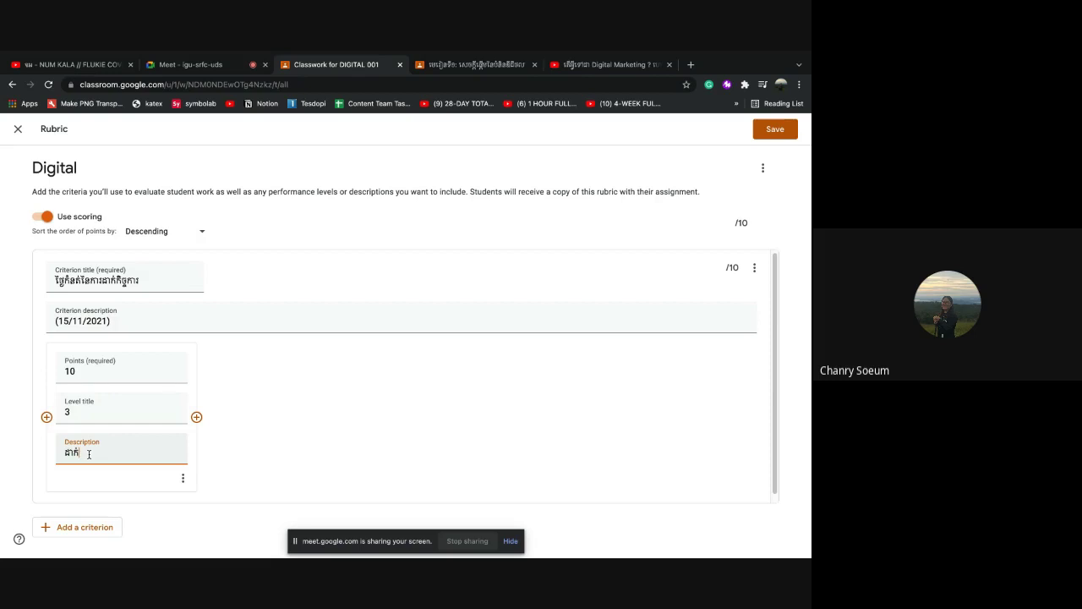
pyautogui.write('ស')
pyautogui.press('BackSpace')
pyautogui.write('ម')
pyautogui.press('BackSpace')
pyautogui.write('ត')
pyautogui.write('ប្ទា')
pyautogui.write('ន់ពេល')
pyautogui.click(91, 455)
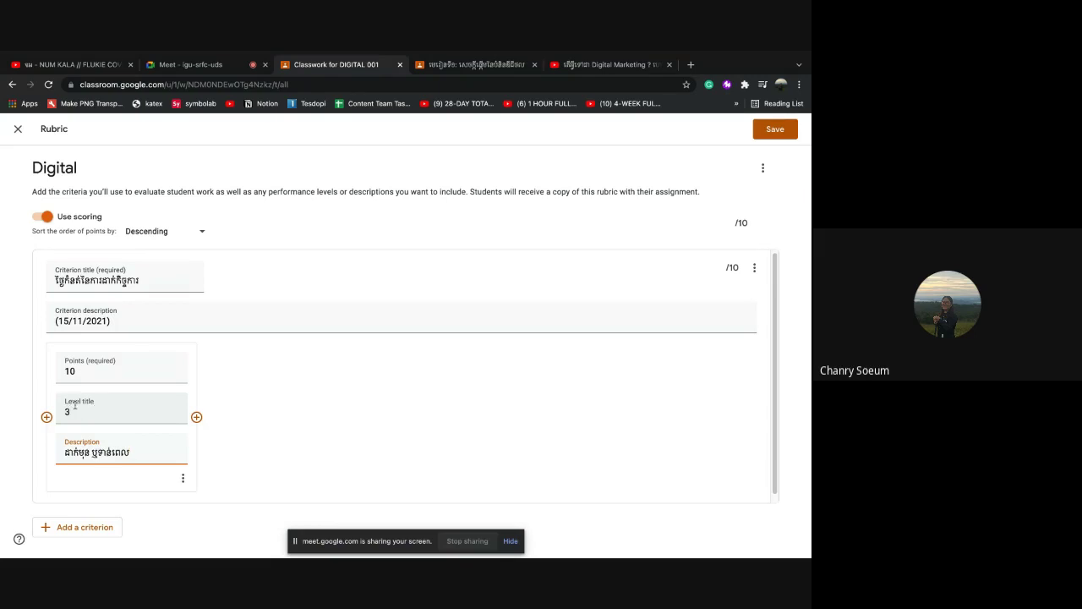
# Add two more levels to the criterion, keeping the first level titled 3
pyautogui.click(74, 411)
pyautogui.press('BackSpace')
pyautogui.write('2')
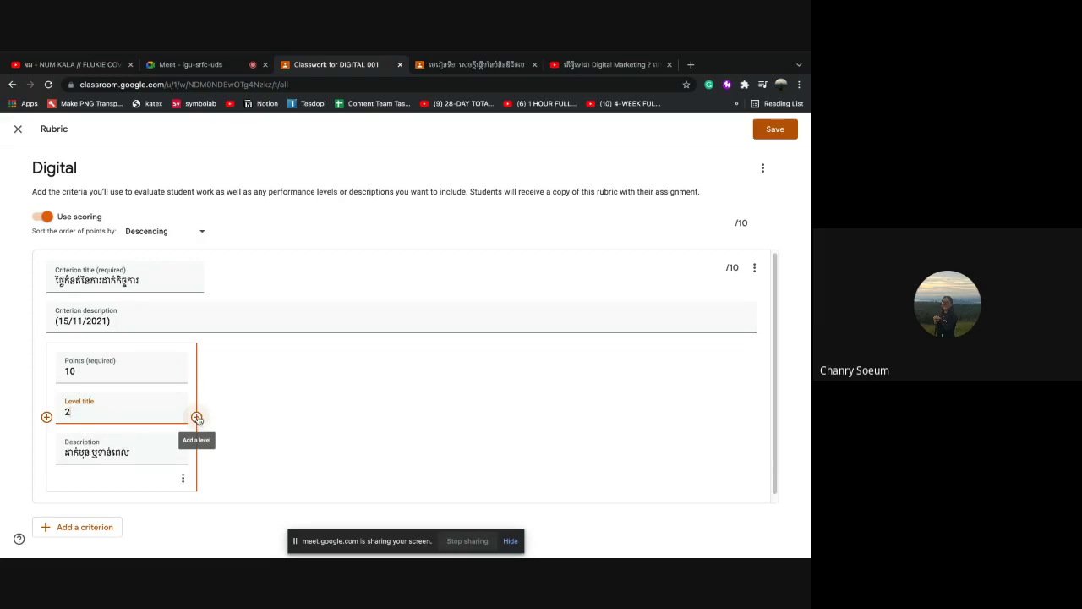
pyautogui.click(197, 417)
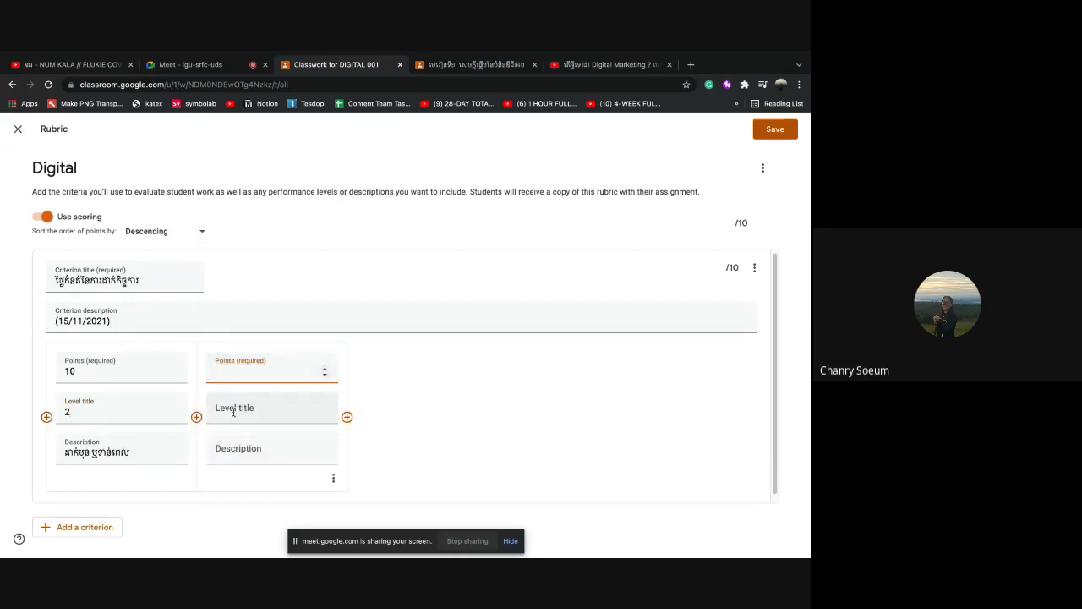
pyautogui.click(72, 413)
pyautogui.press('BackSpace')
pyautogui.write('3')
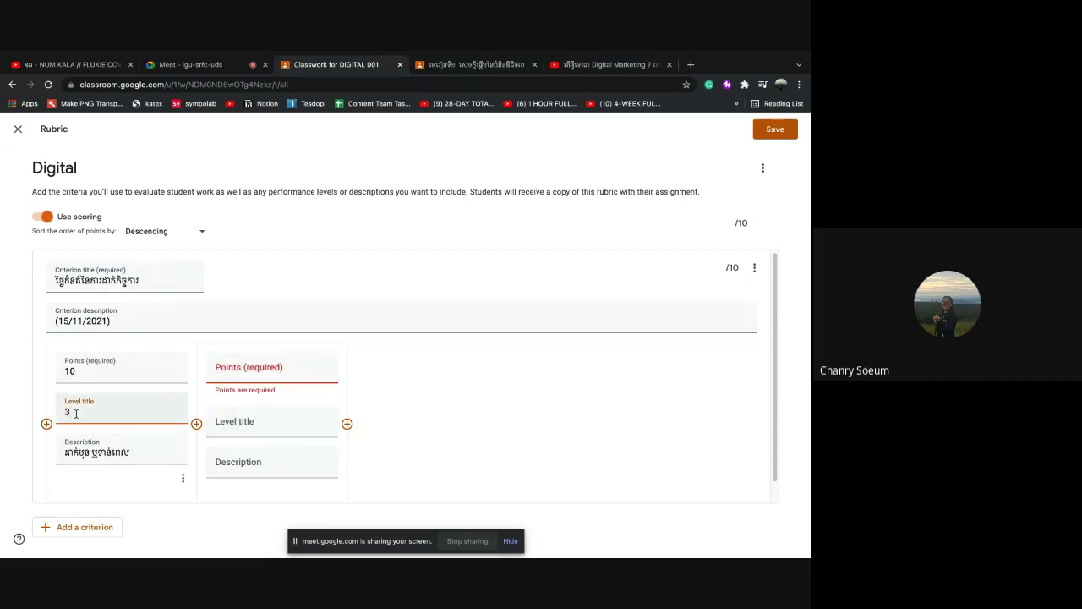
pyautogui.click(347, 423)
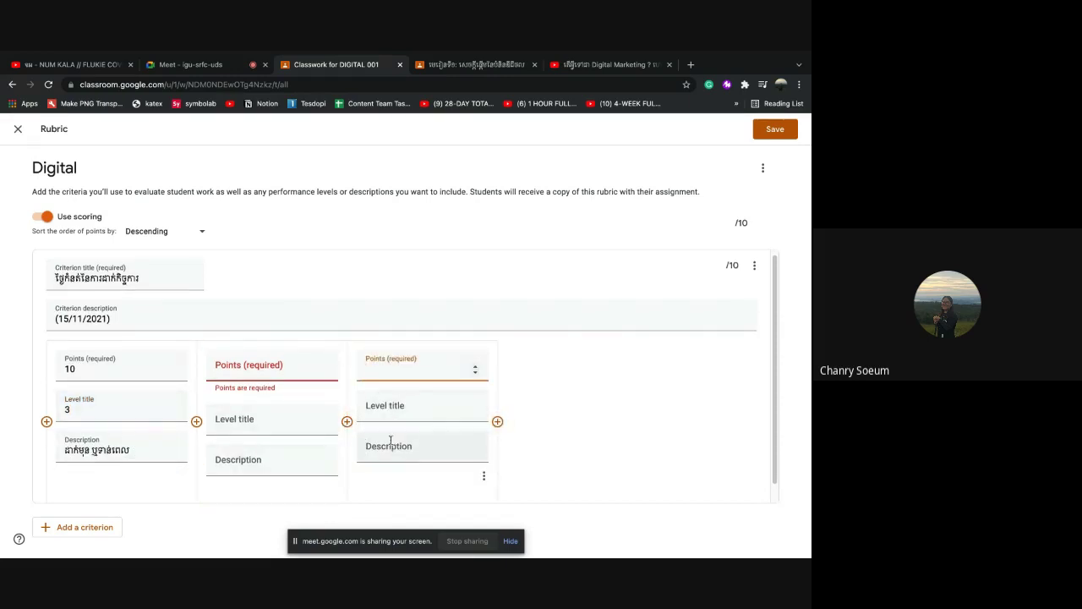
# Give the middle level 5 points, title 2, and the description ដាក់ក្រោយមួយសប្ដាហ
pyautogui.click(227, 367)
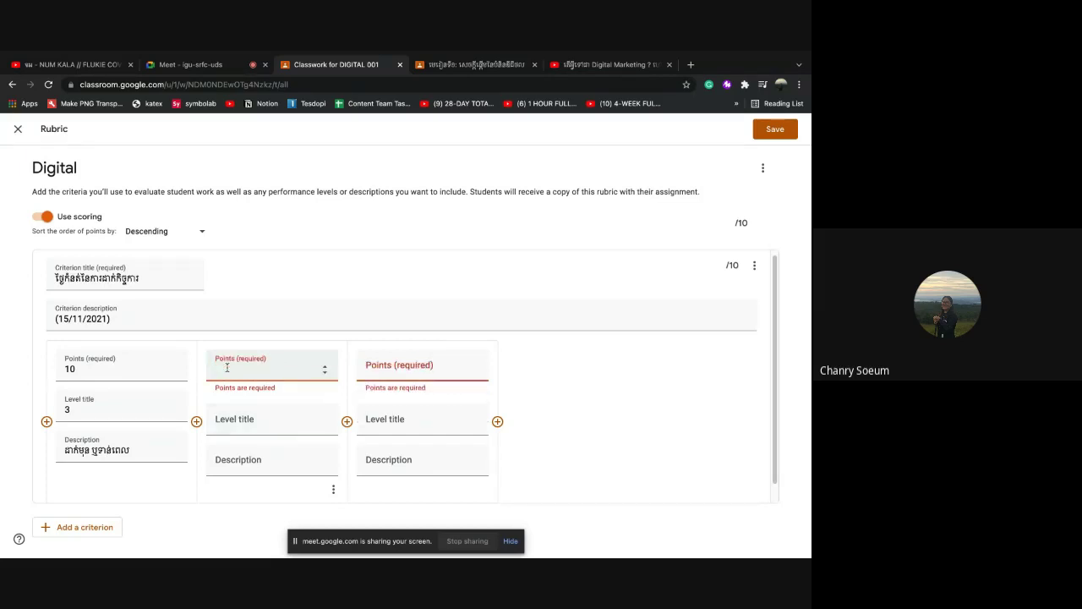
pyautogui.write('5')
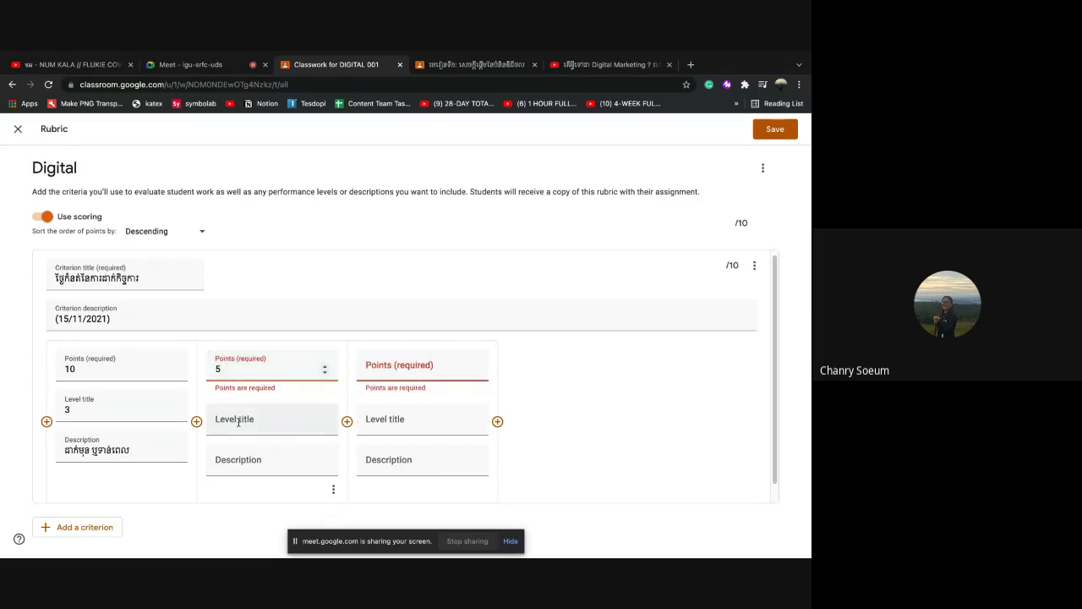
pyautogui.click(239, 422)
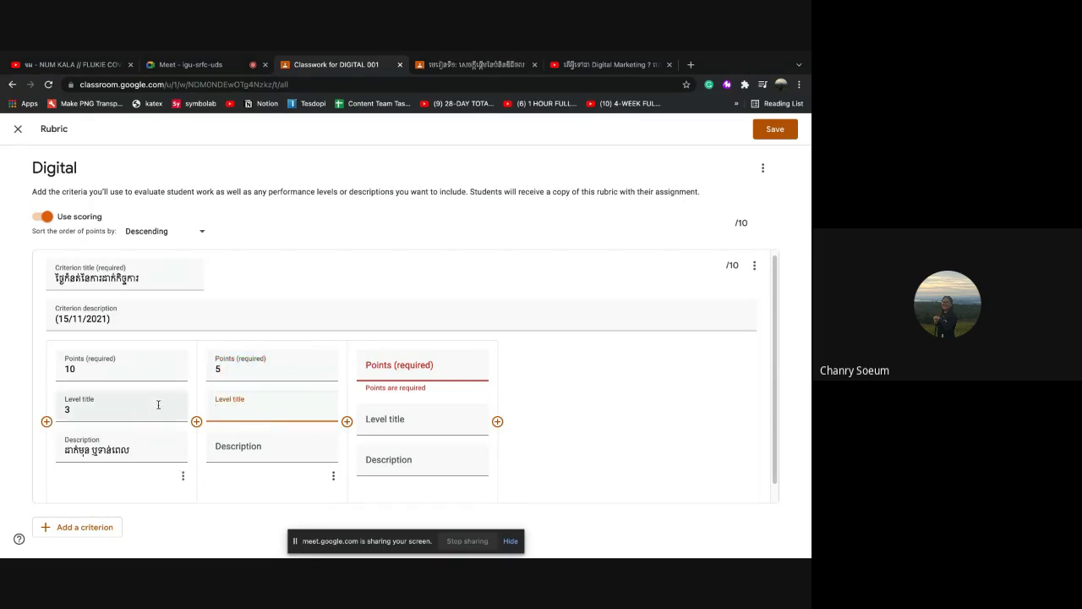
pyautogui.write('2')
pyautogui.click(238, 448)
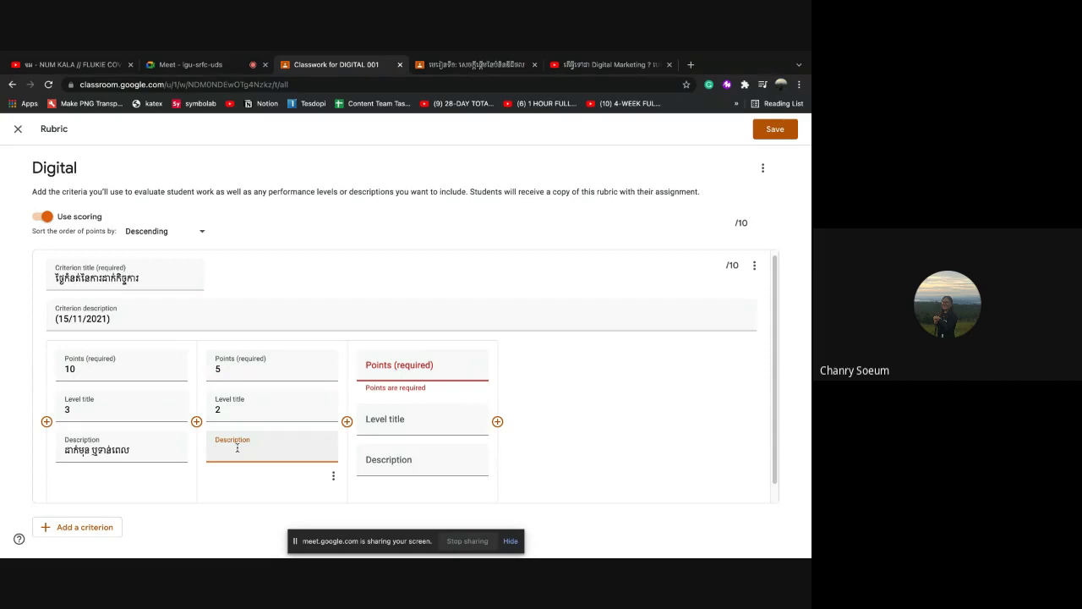
pyautogui.write('ដាក់ក្រោយមួយសប្ដាហ៍')
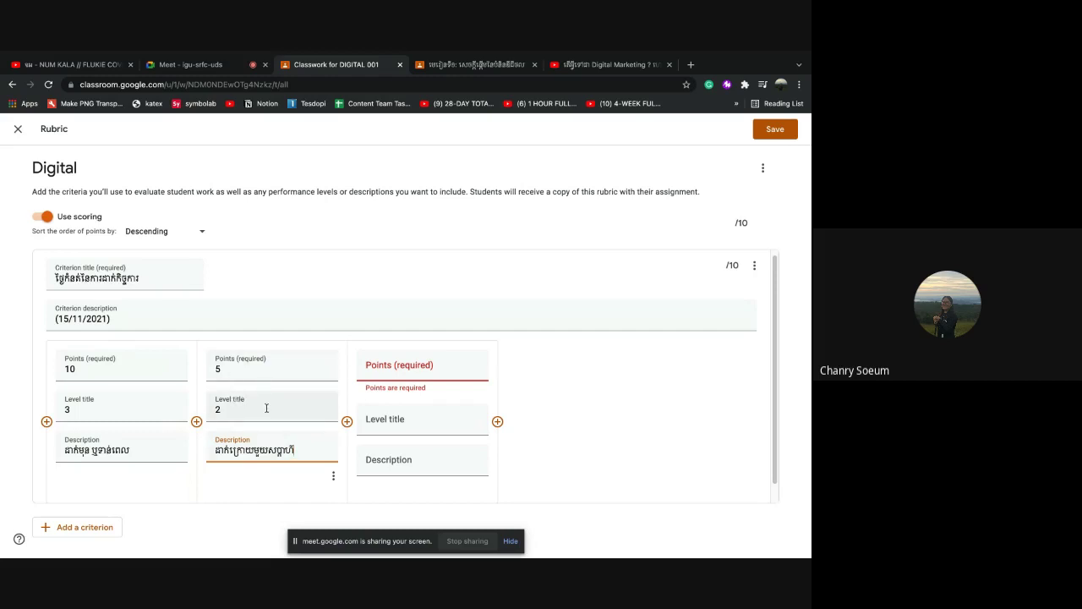
# Give the third level 1 point, title 1 and description ត្រោយមសប្តាហ៍, then add a second criterion
pyautogui.click(378, 365)
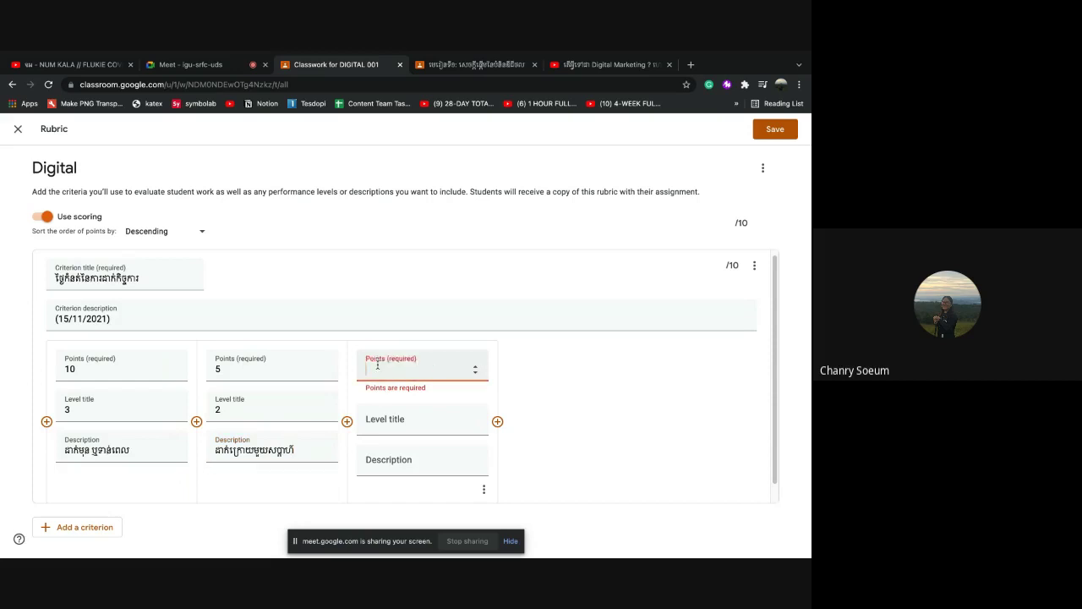
pyautogui.write('1')
pyautogui.click(398, 422)
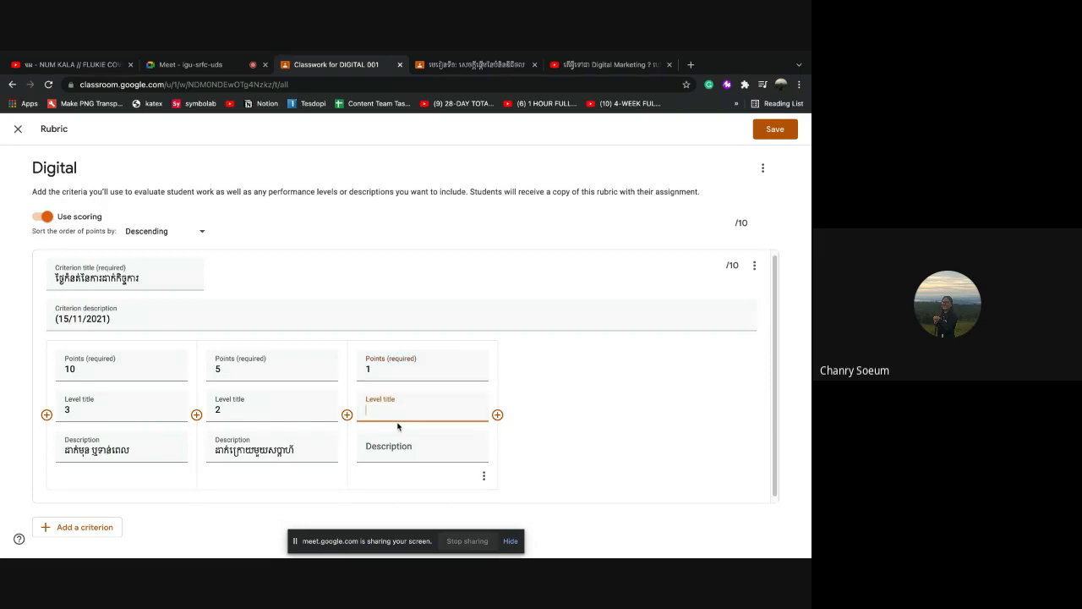
pyautogui.write('1')
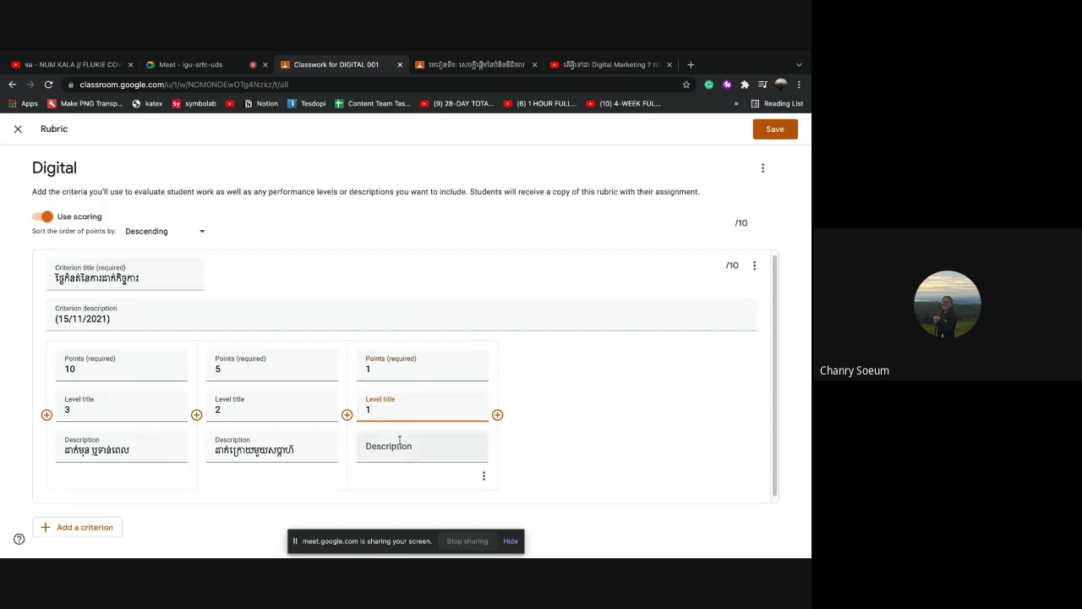
pyautogui.click(399, 442)
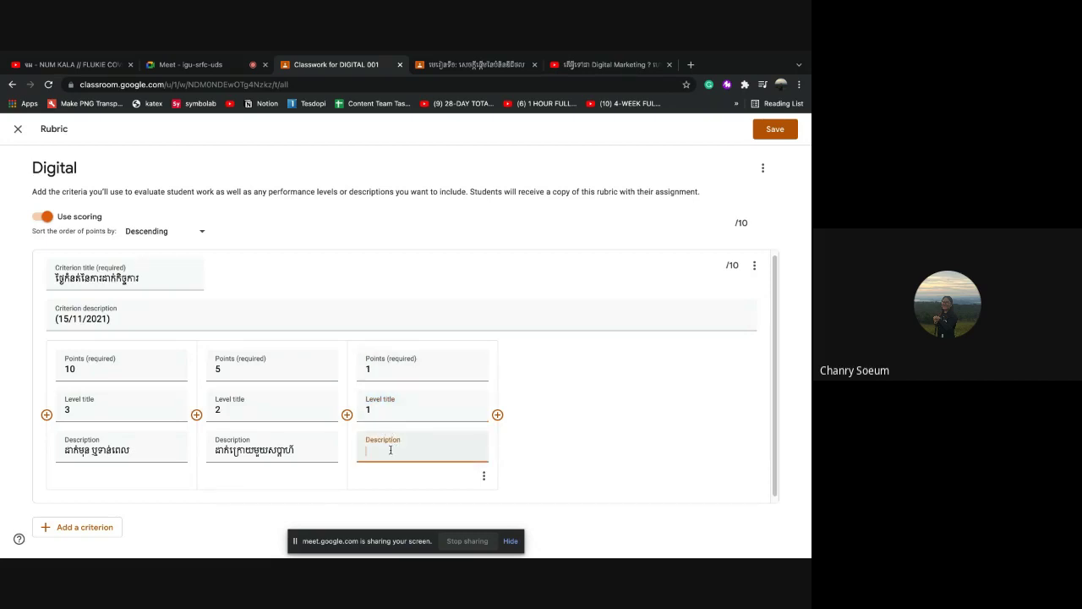
pyautogui.write('ត្រ')
pyautogui.write('ោ')
pyautogui.write('យ')
pyautogui.write('ម')
pyautogui.write('សប្')
pyautogui.write('ត')
pyautogui.write('ាហ')
pyautogui.write('៍')
pyautogui.scroll(-1, 254, 397)
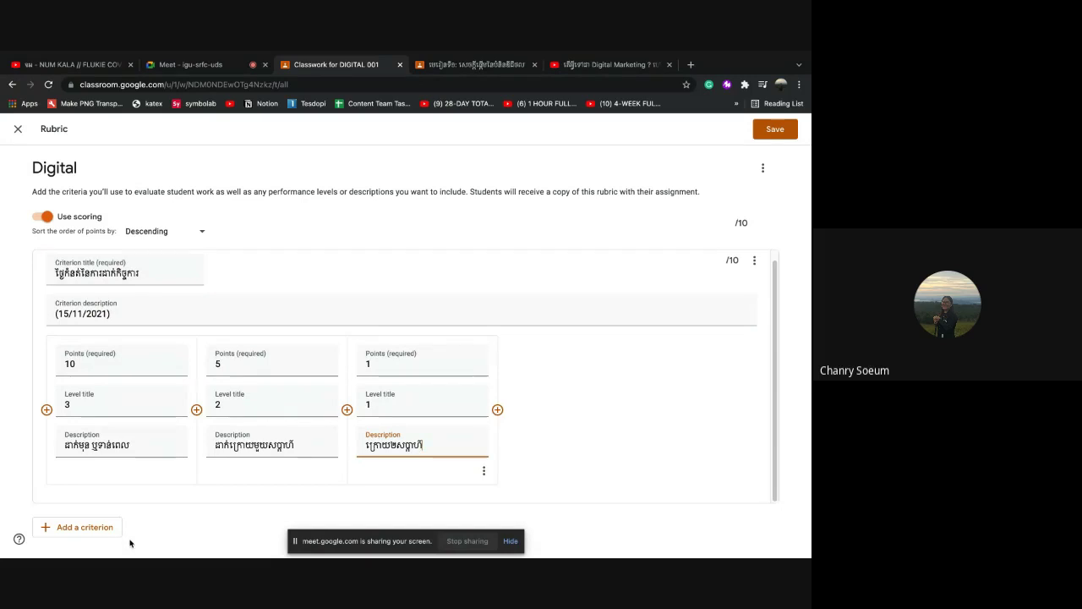
pyautogui.click(85, 526)
# Title the second criterion កថនាបថ and give its first level 10 points, title 12, and a Khmer description
pyautogui.scroll(5, 116, 316)
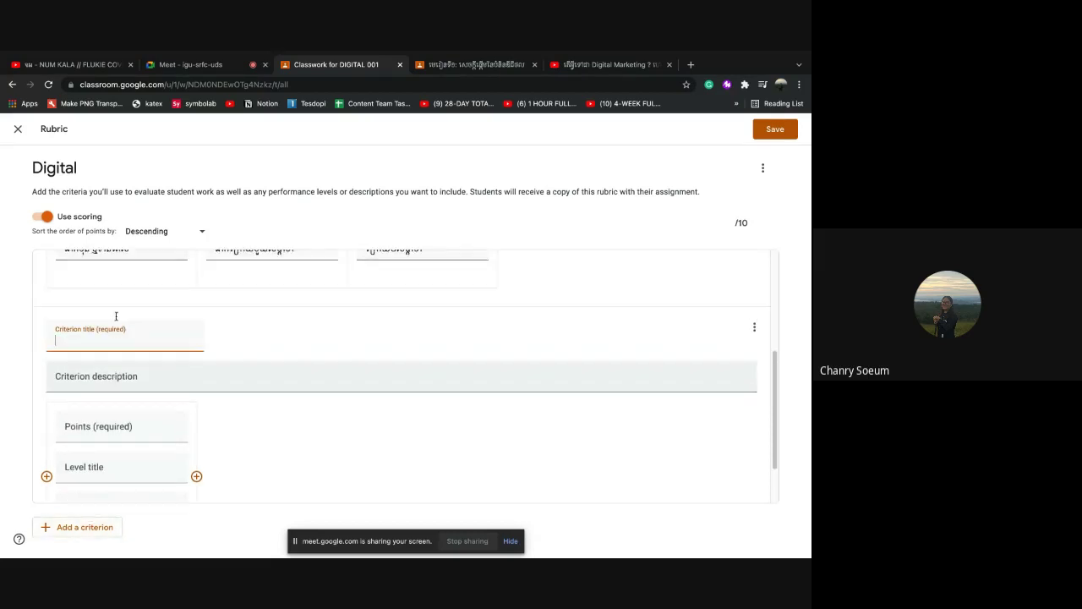
pyautogui.scroll(-5, 116, 315)
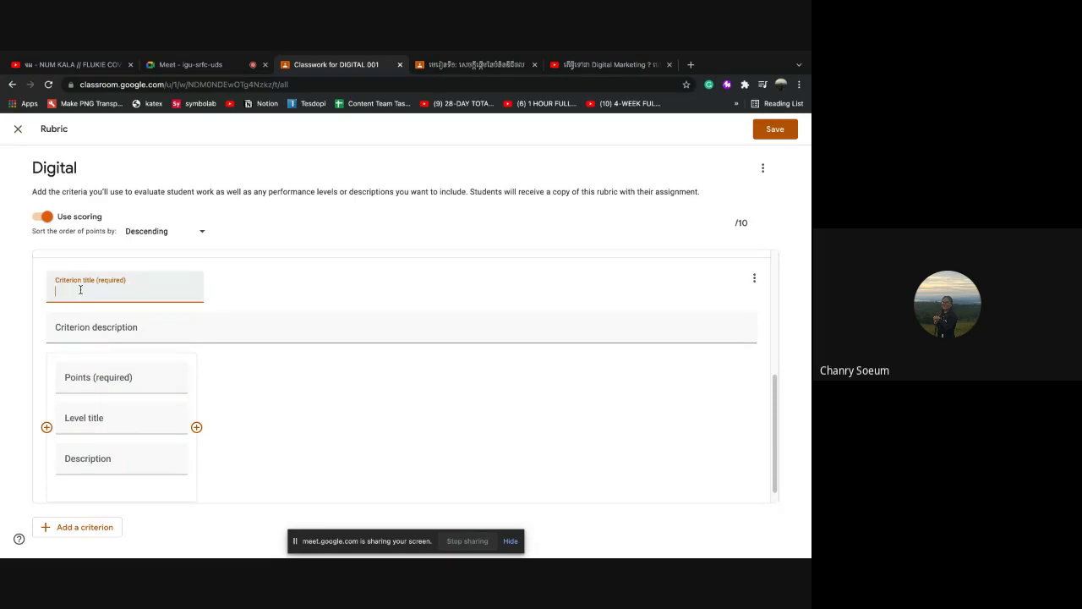
pyautogui.write('ក')
pyautogui.write('ថ')
pyautogui.write('នា')
pyautogui.write('បថ')
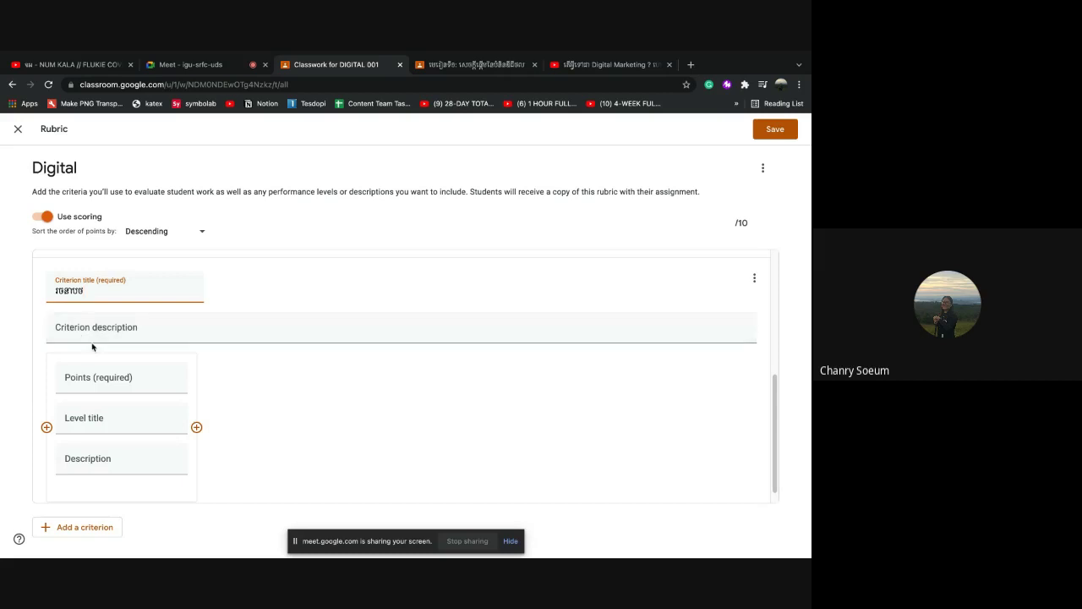
pyautogui.click(97, 335)
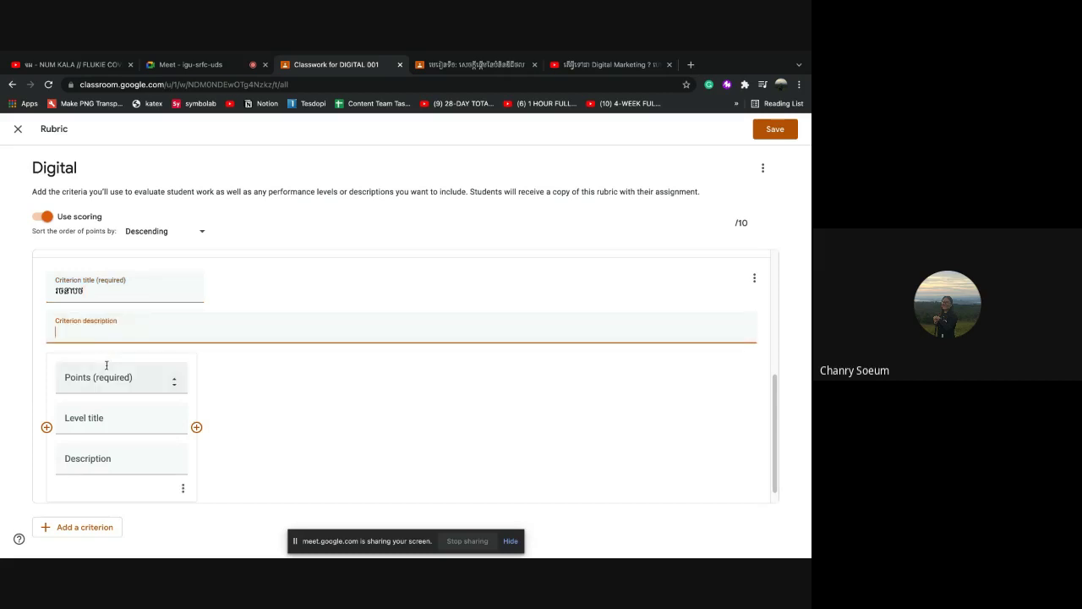
pyautogui.click(88, 376)
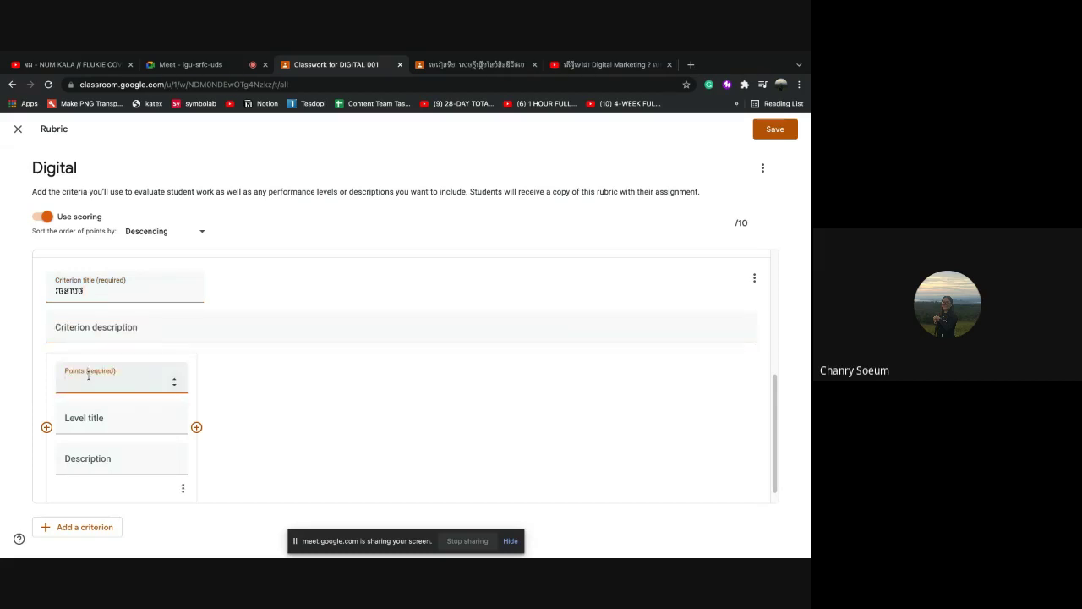
pyautogui.write('10')
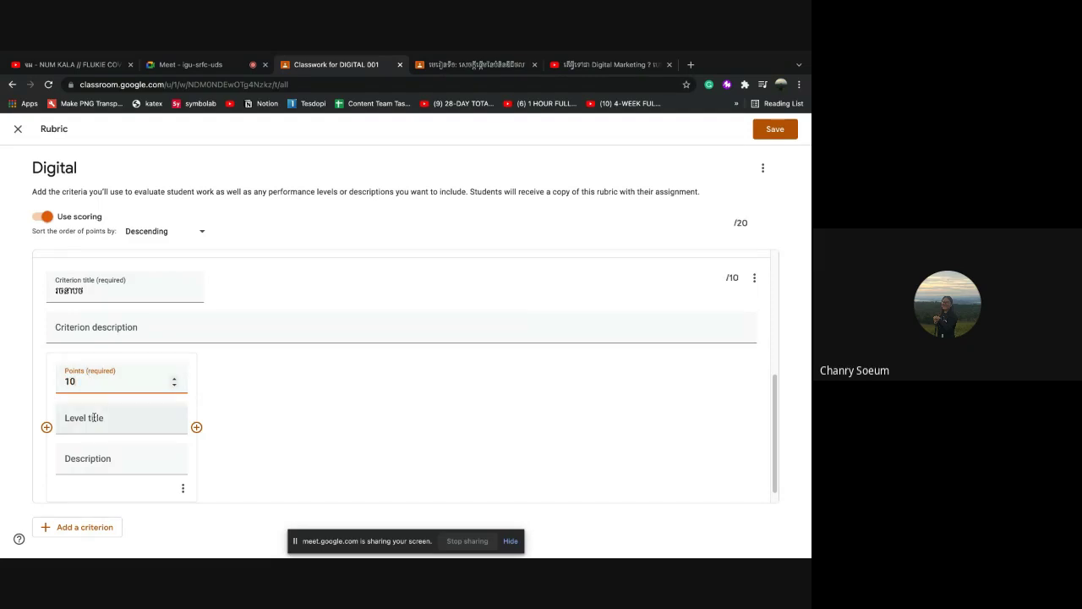
pyautogui.click(94, 418)
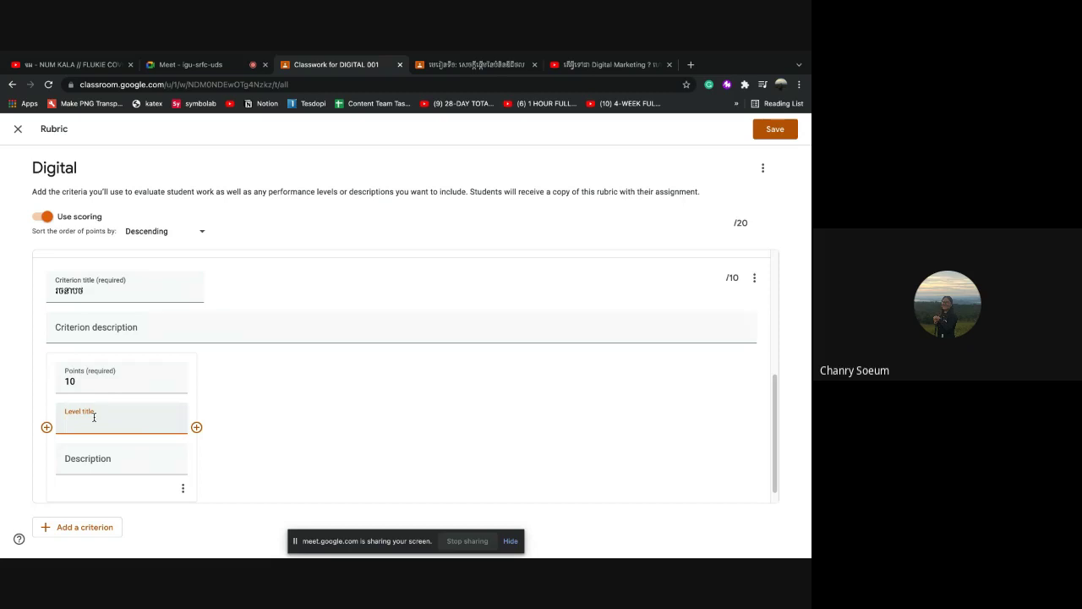
pyautogui.write('1')
pyautogui.write('2')
pyautogui.click(196, 427)
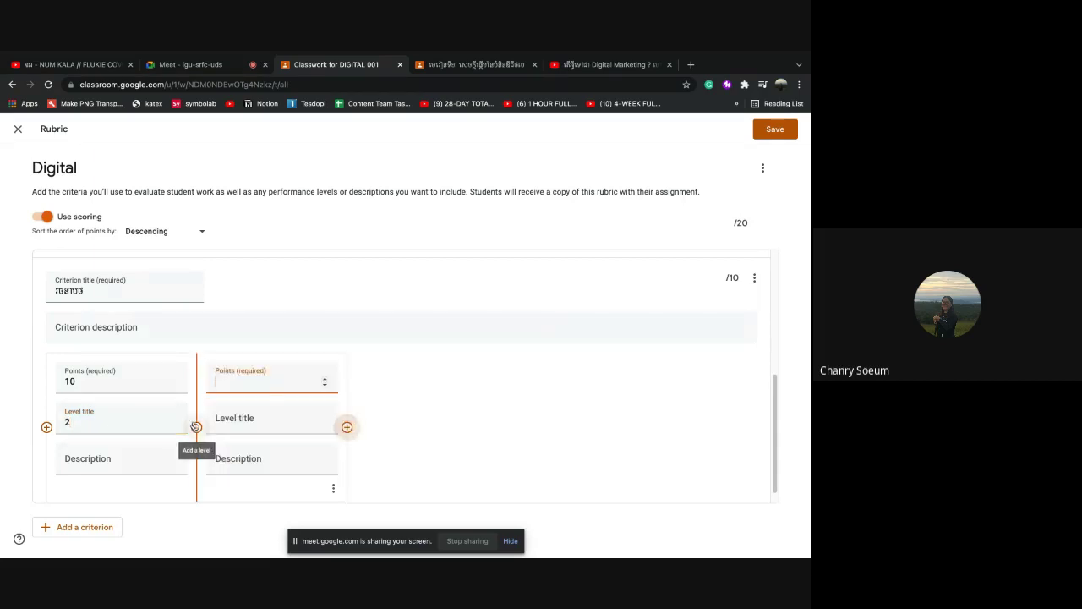
pyautogui.click(104, 456)
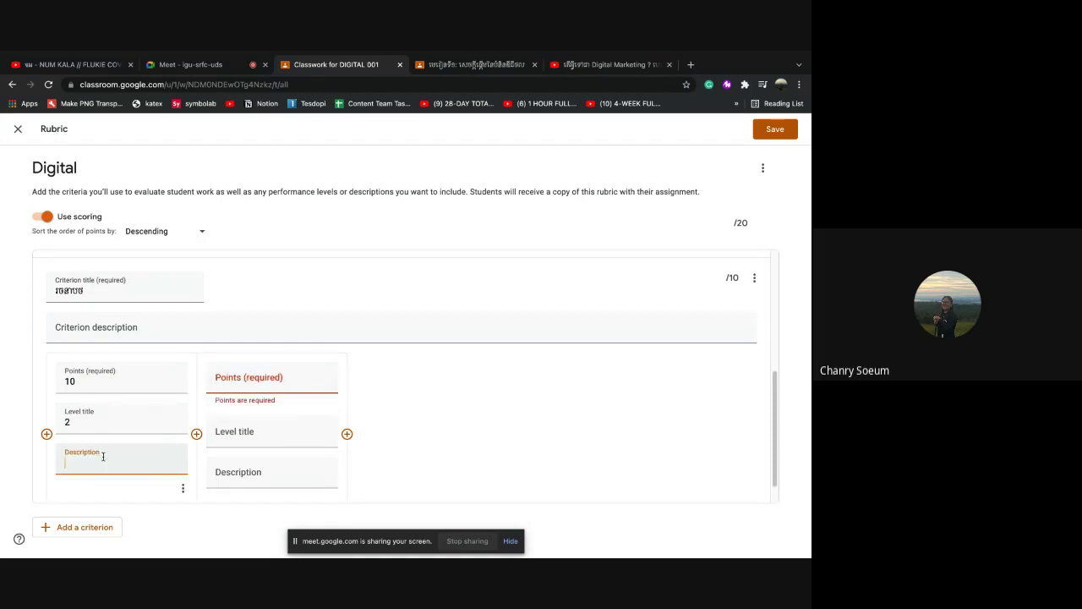
pyautogui.write('មានថ')
pyautogui.write('ណេះដឹង')
pyautogui.write(' មាន')
pyautogui.write('រូបភា')
pyautogui.write('ព')
pyautogui.write('..')
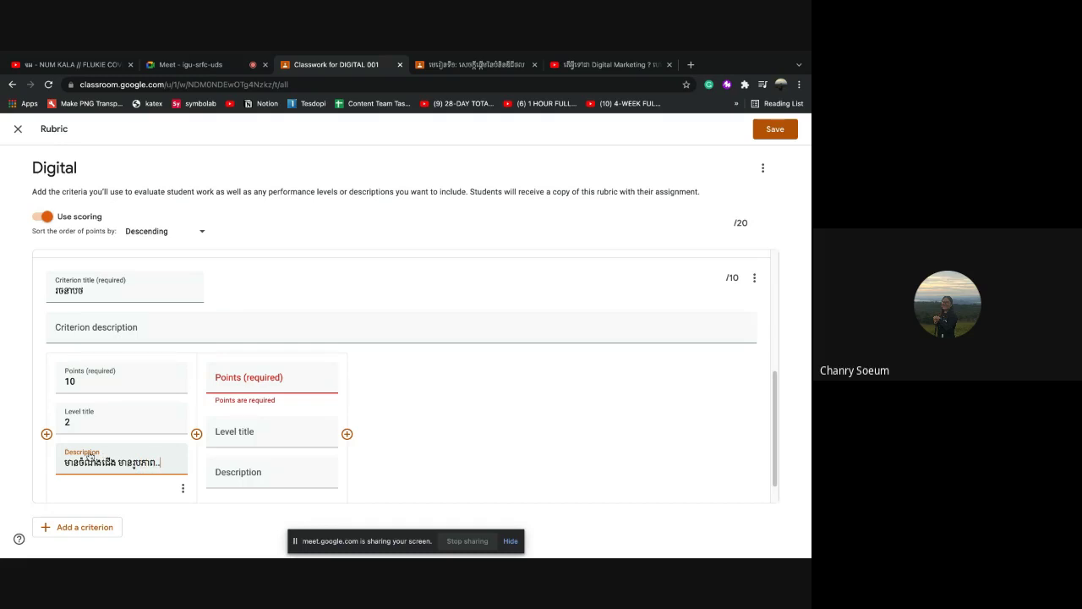
# Set the second level to 5 points, title 1, description គ្មានចំណេះដឹង គ្មានរូបភាព
pyautogui.click(237, 377)
pyautogui.scroll(-1, 237, 377)
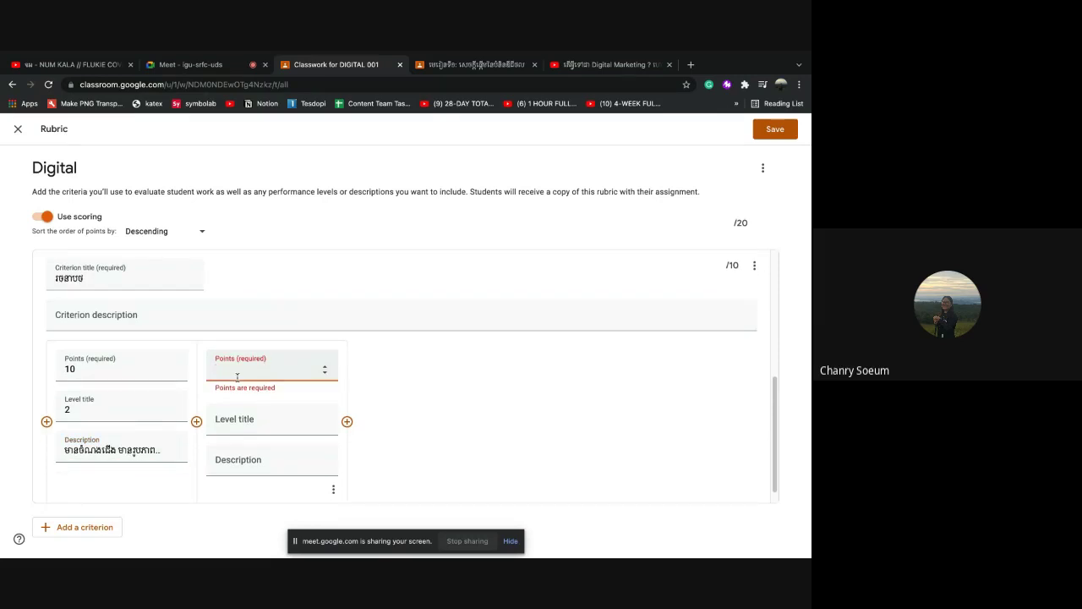
pyautogui.write('5')
pyautogui.press('BackSpace')
pyautogui.write('8')
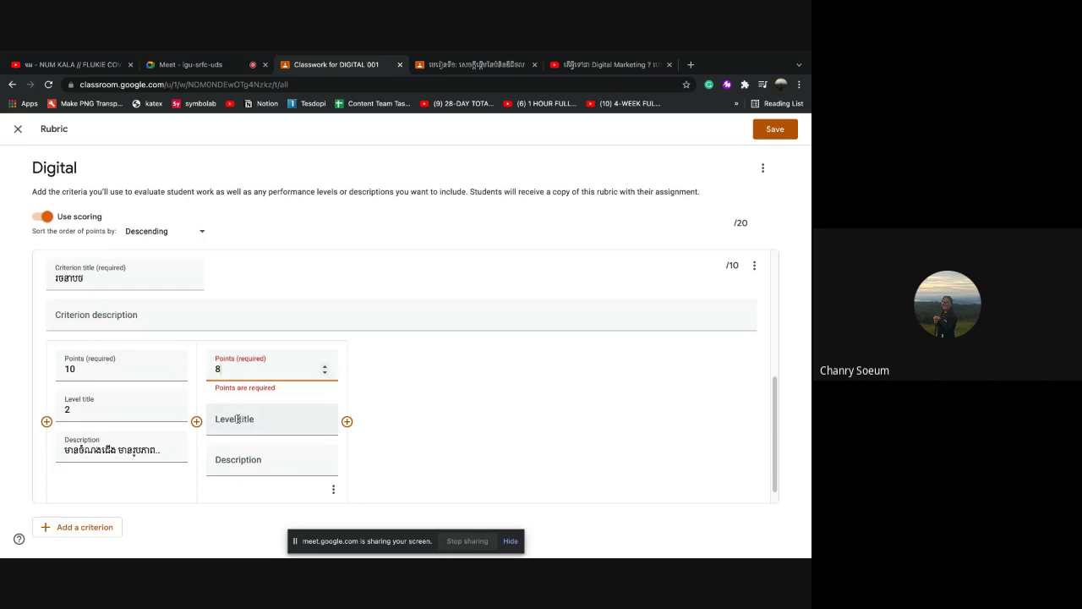
pyautogui.press('BackSpace')
pyautogui.write('5')
pyautogui.click(244, 425)
pyautogui.write('1')
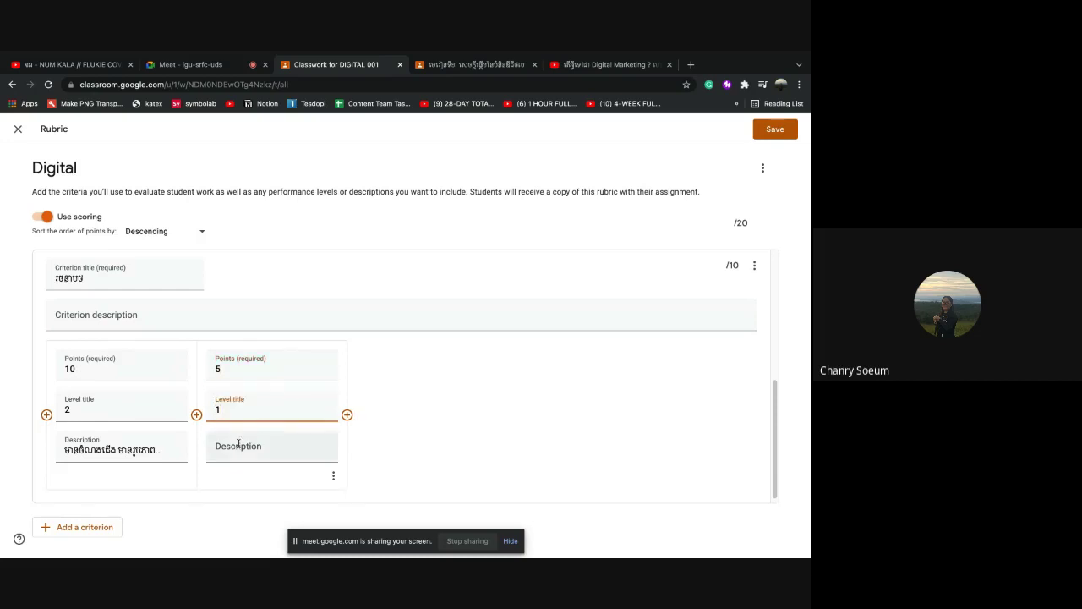
pyautogui.click(238, 444)
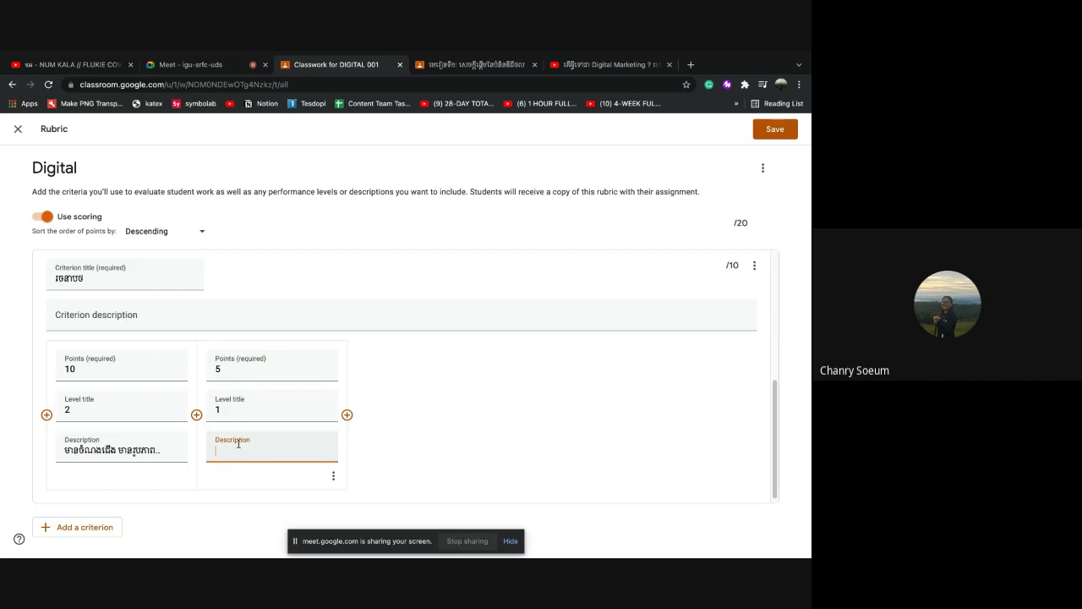
pyautogui.write('គ្មានចំណេះដឹង គ្មានរូបភា')
pyautogui.press('BackSpace')
pyautogui.write('ព')
pyautogui.scroll(2, 260, 436)
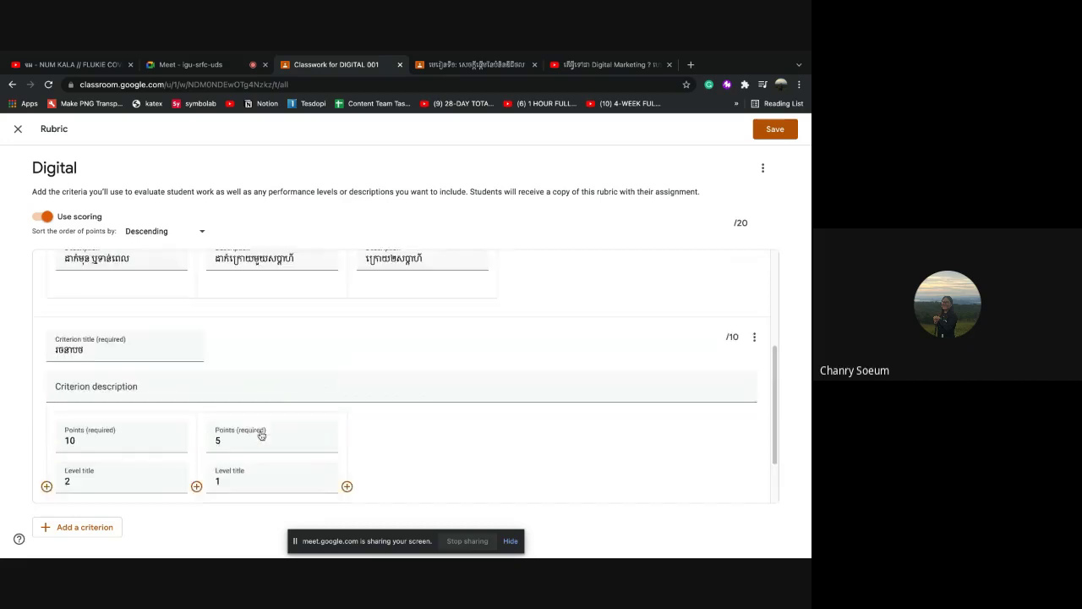
pyautogui.scroll(5, 177, 340)
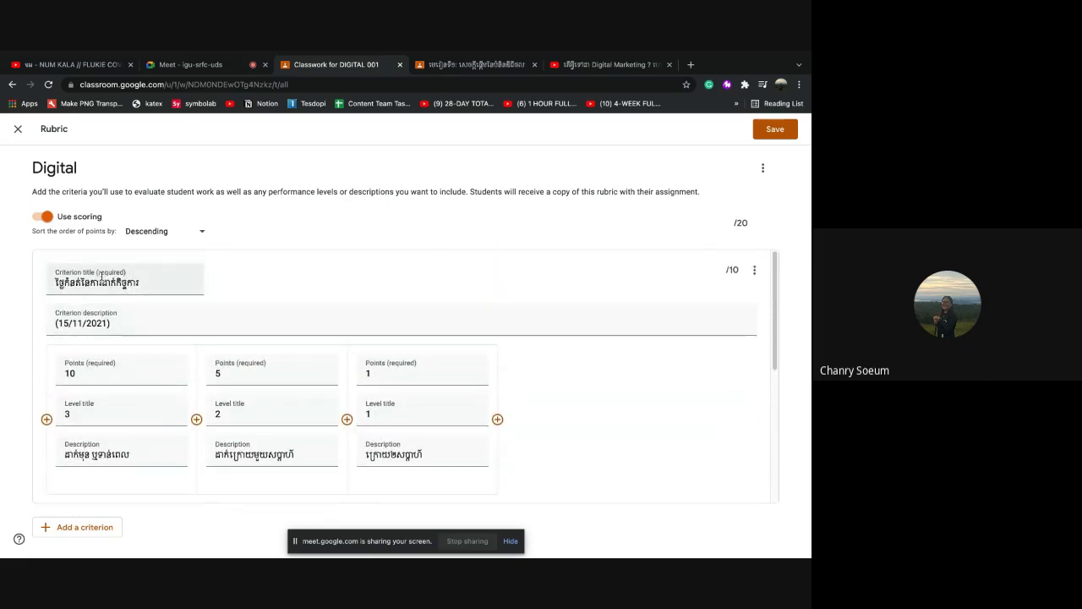
pyautogui.scroll(-5, 98, 299)
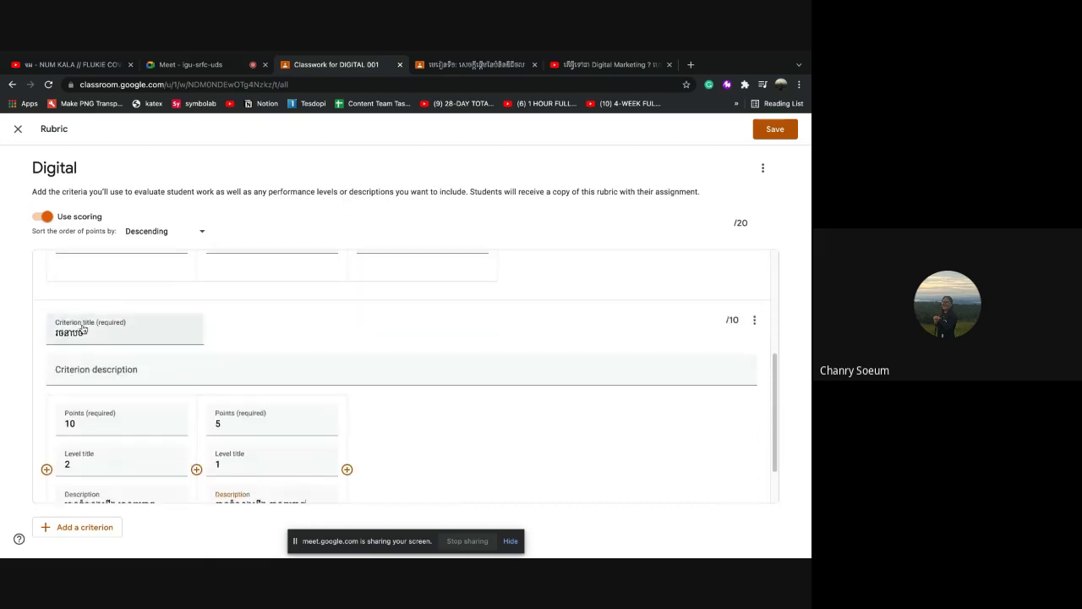
pyautogui.scroll(-2, 82, 334)
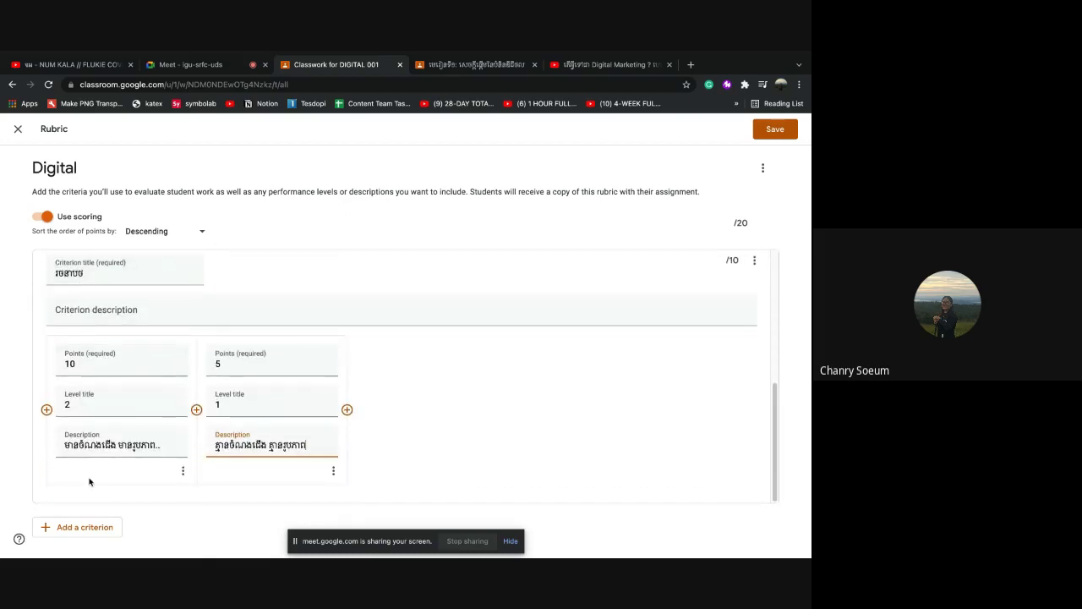
# Add a third criterion titled 8ŋលឹមសារ with a 4-point level
pyautogui.click(91, 526)
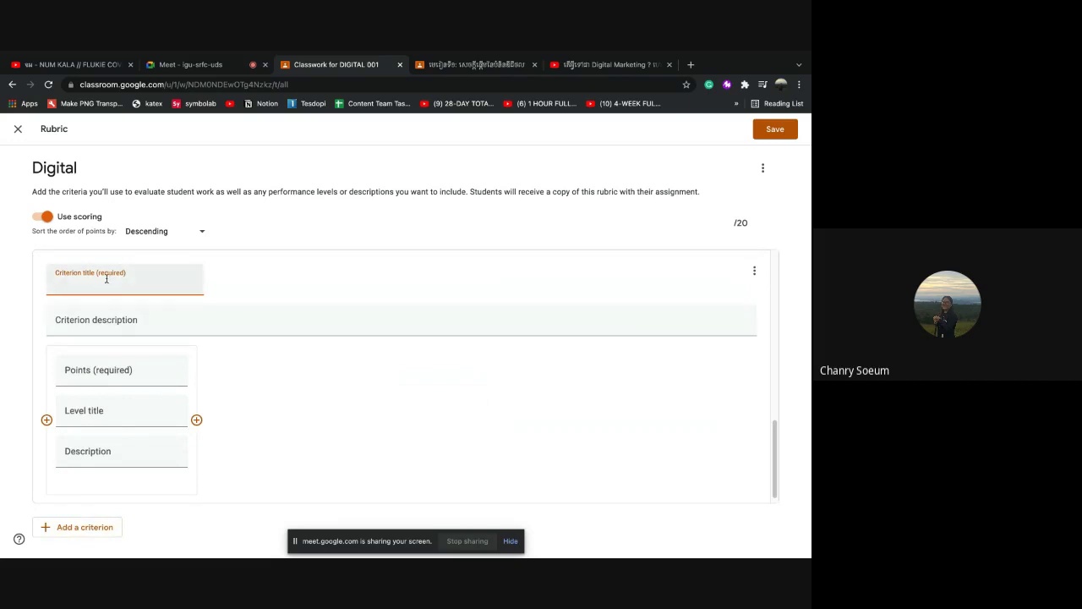
pyautogui.write('8ŋ')
pyautogui.write('លឹមសារ')
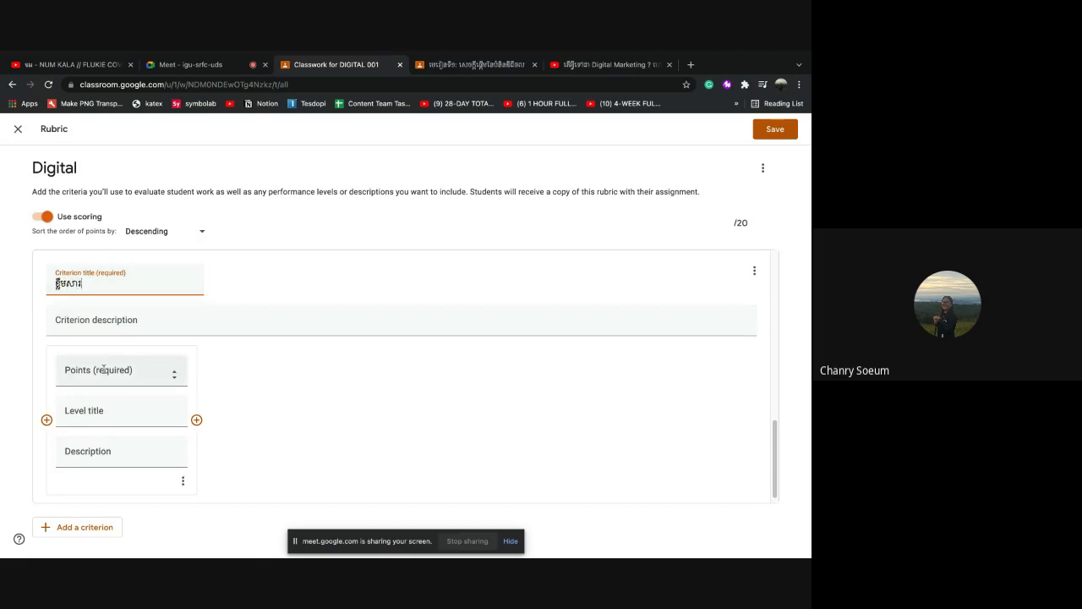
pyautogui.click(107, 375)
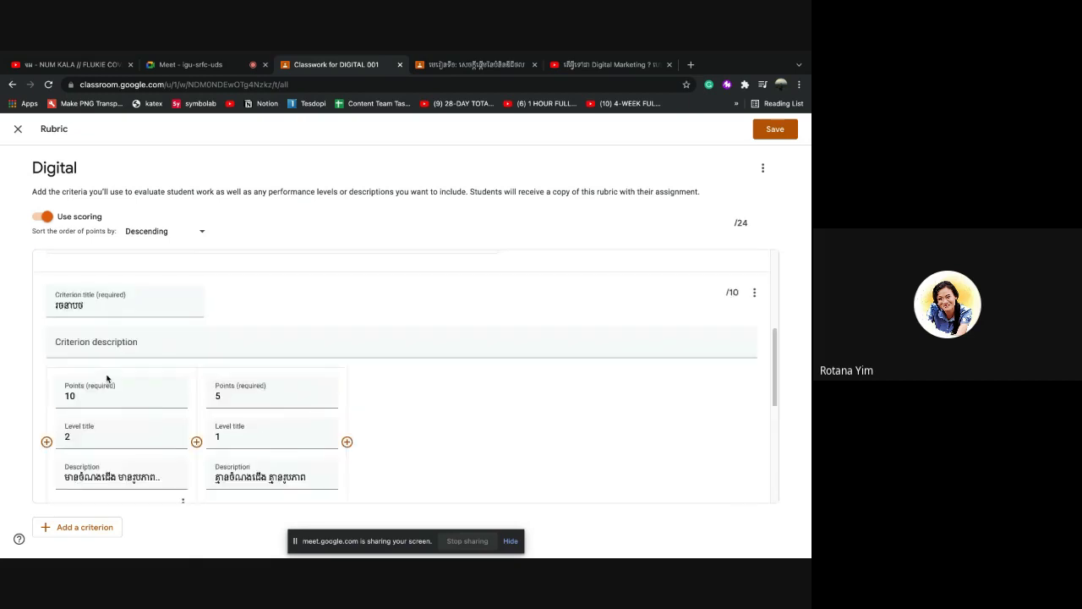
pyautogui.scroll(-2, 106, 375)
pyautogui.scroll(2, 107, 374)
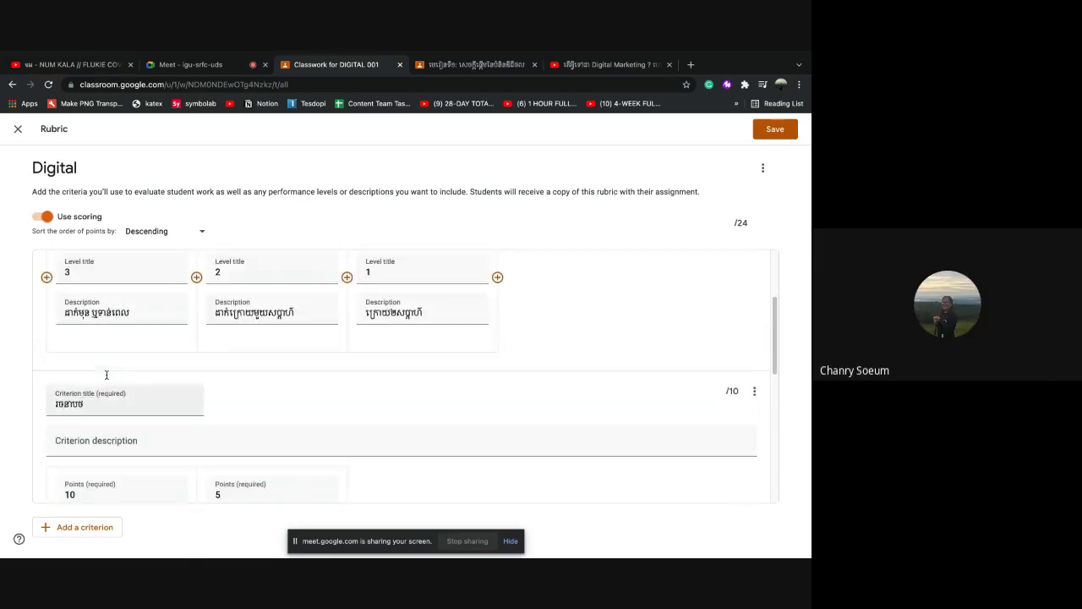
pyautogui.scroll(-5, 173, 399)
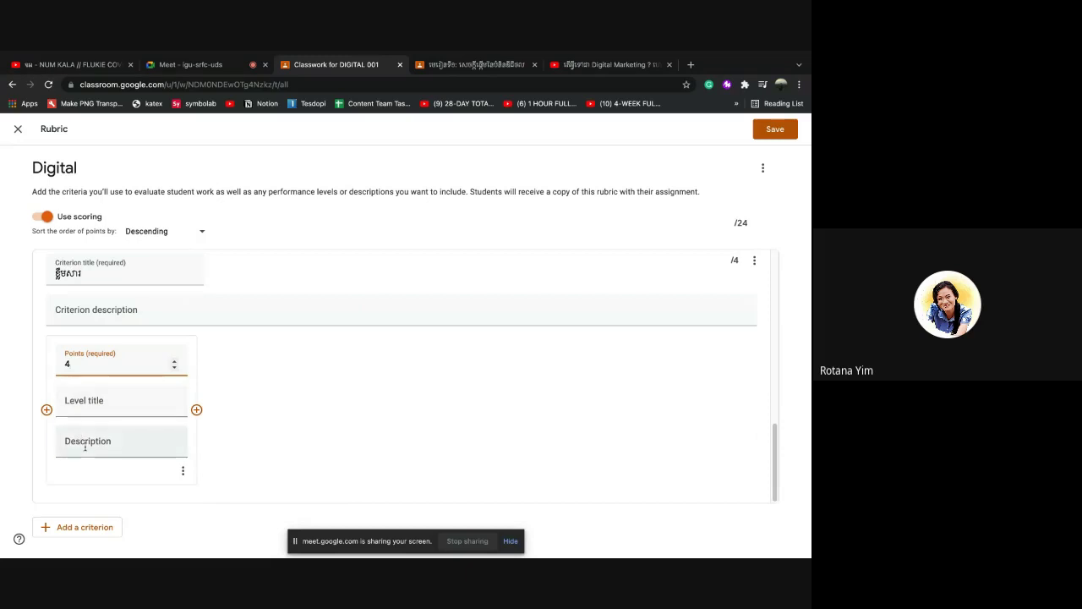
pyautogui.scroll(1, 84, 444)
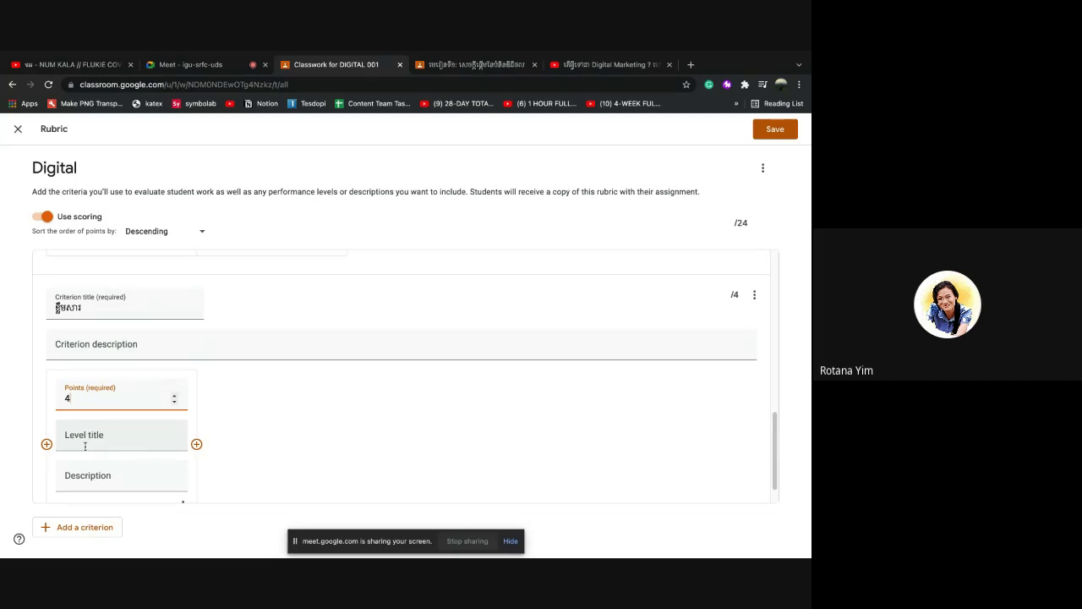
pyautogui.scroll(1, 85, 446)
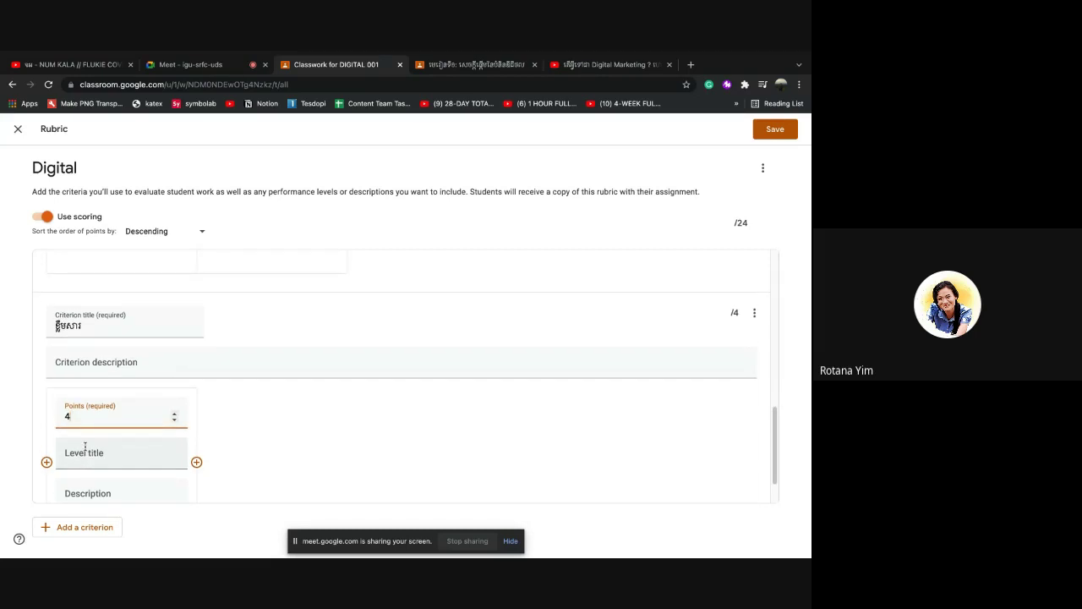
pyautogui.scroll(5, 86, 446)
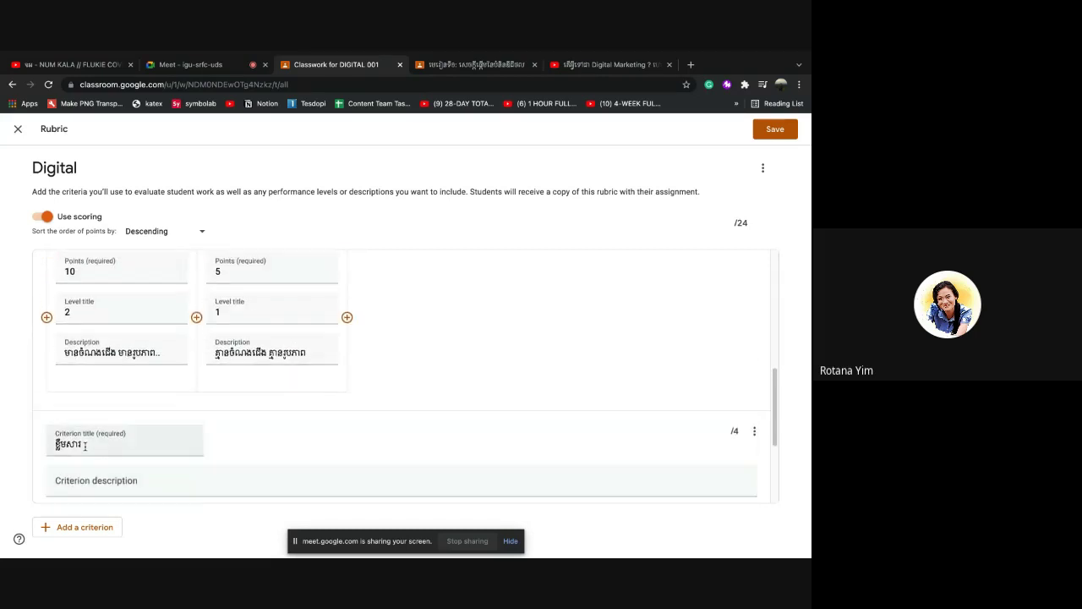
pyautogui.scroll(10, 86, 445)
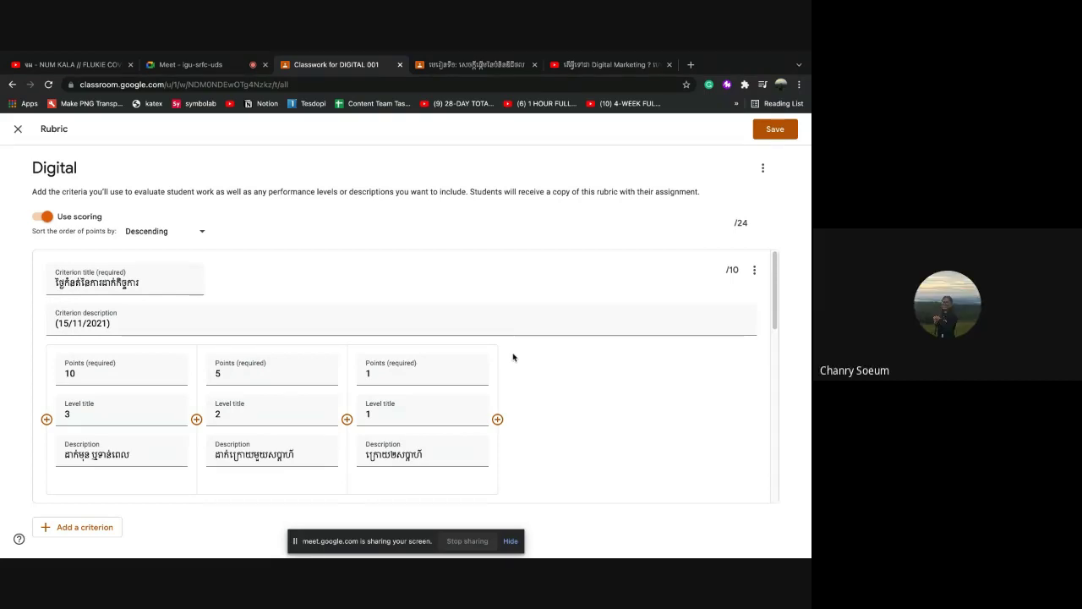
# Replace the third criterion's 4-point value, typing 10, and check the rubric total
pyautogui.scroll(-1, 514, 359)
pyautogui.scroll(-6, 513, 359)
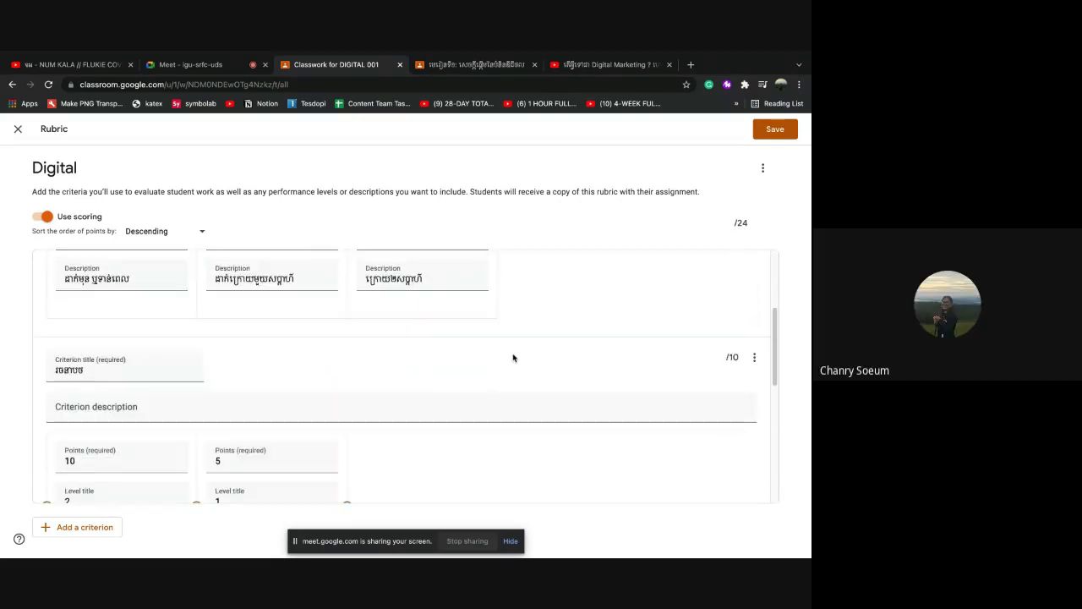
pyautogui.scroll(-1, 512, 354)
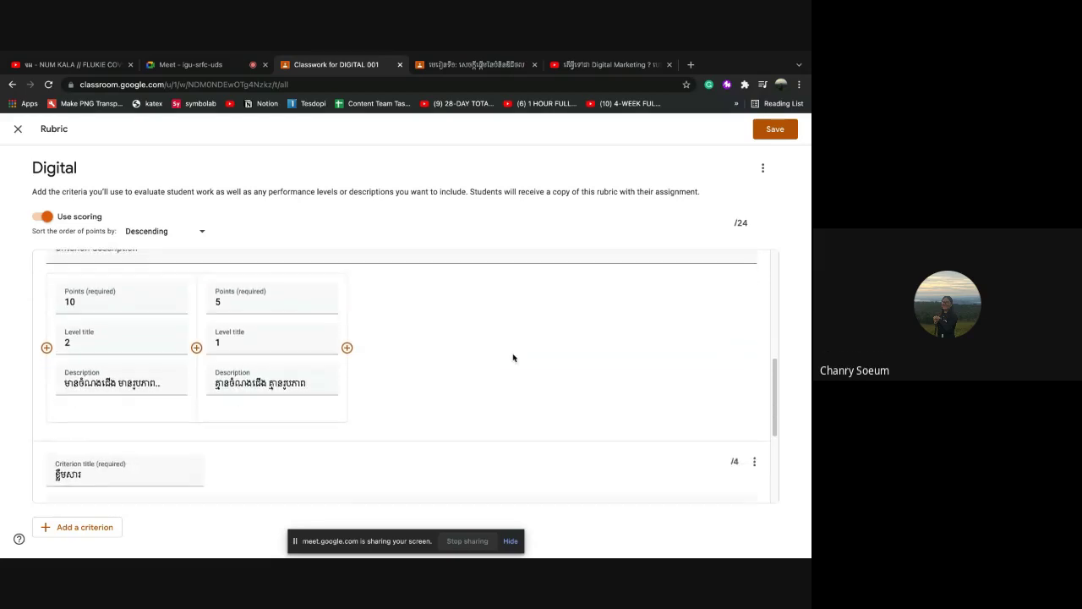
pyautogui.scroll(1, 512, 357)
pyautogui.scroll(10, 512, 358)
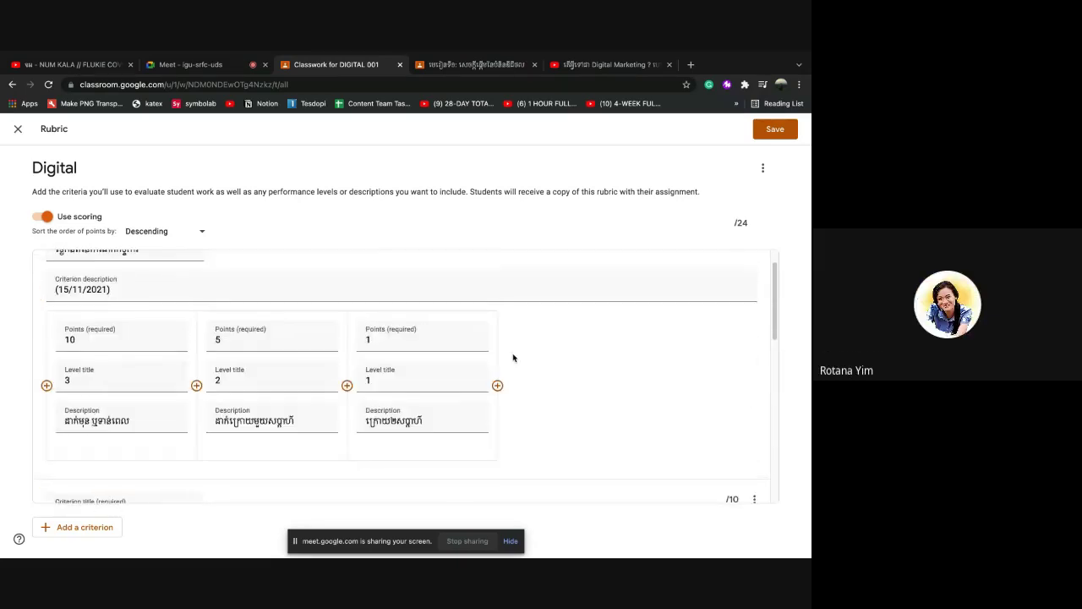
pyautogui.scroll(1, 512, 357)
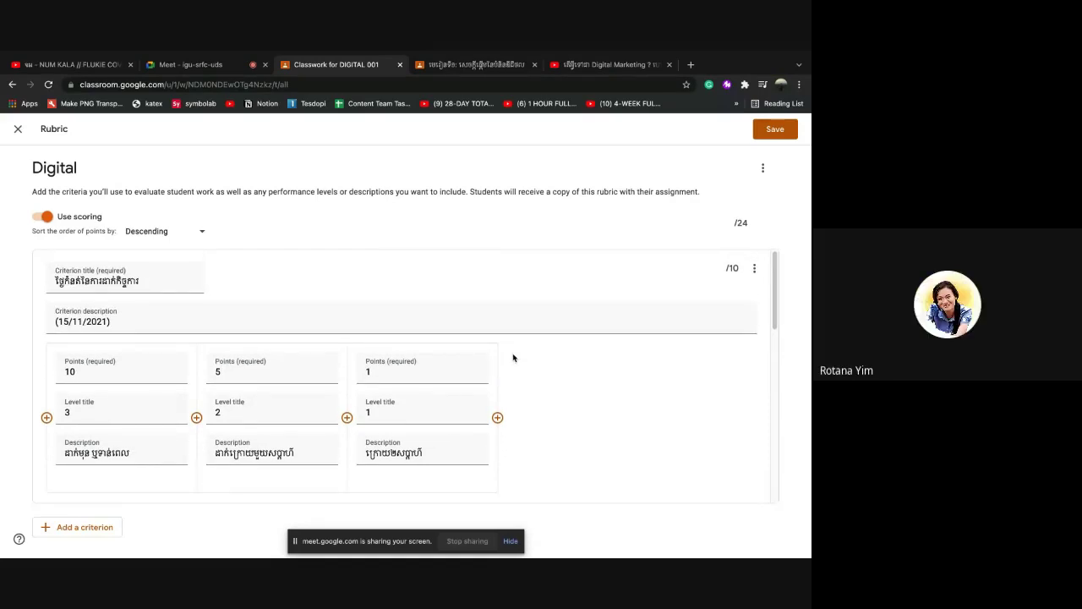
pyautogui.scroll(-2, 512, 358)
pyautogui.scroll(-3, 512, 358)
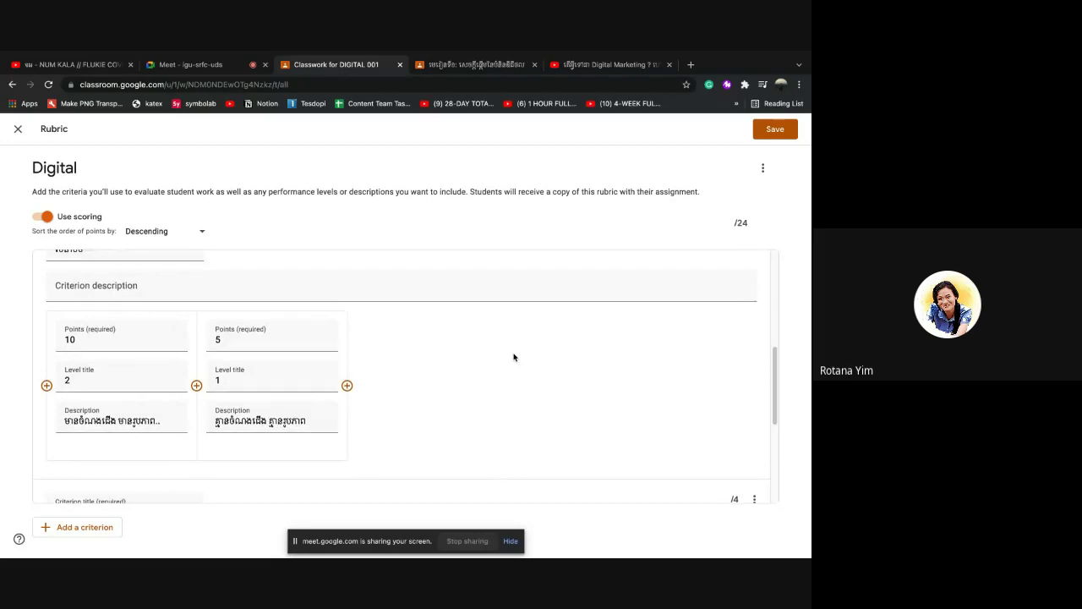
pyautogui.scroll(-4, 513, 358)
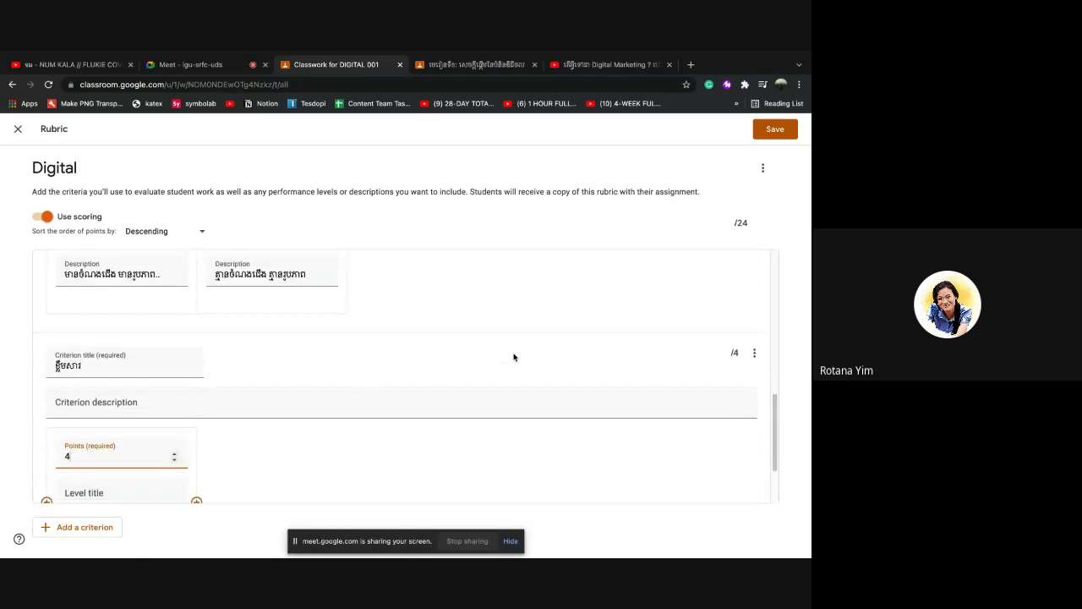
pyautogui.scroll(-1, 513, 358)
pyautogui.press('BackSpace')
pyautogui.write('10')
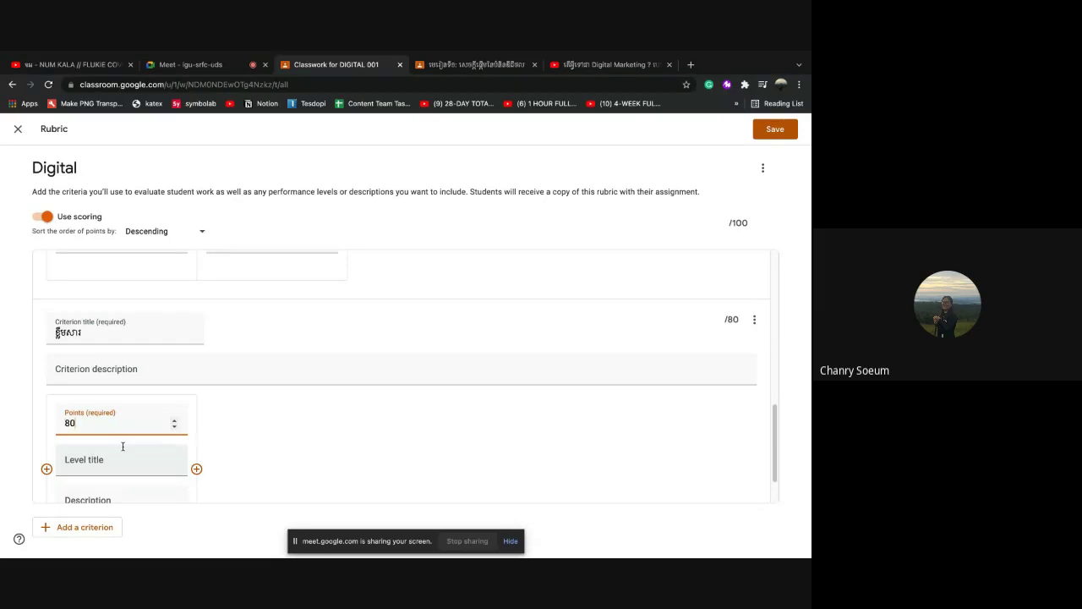
pyautogui.scroll(8, 298, 485)
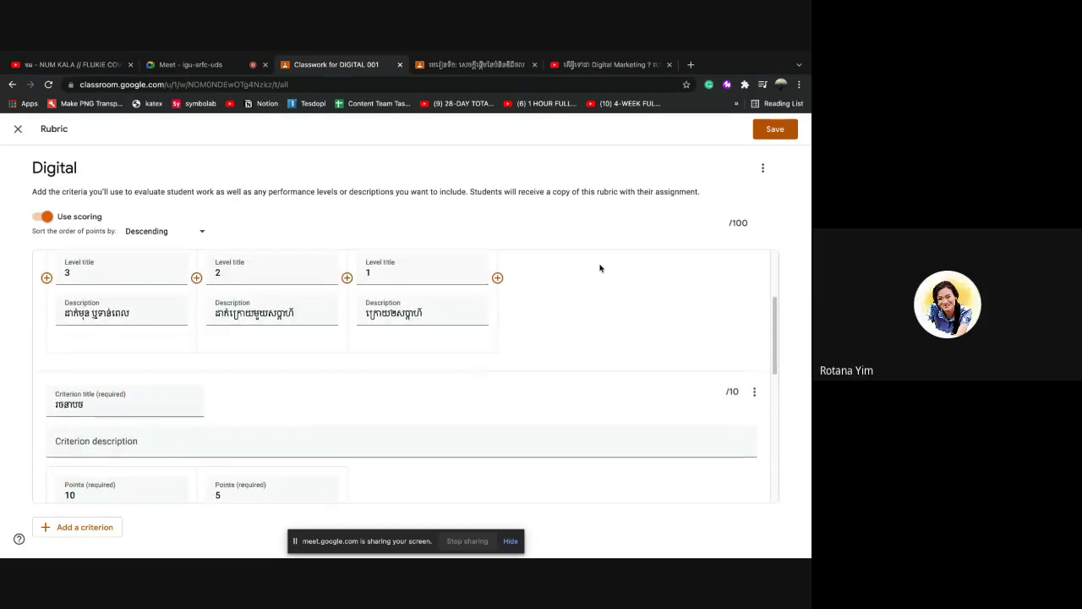
pyautogui.scroll(2, 600, 268)
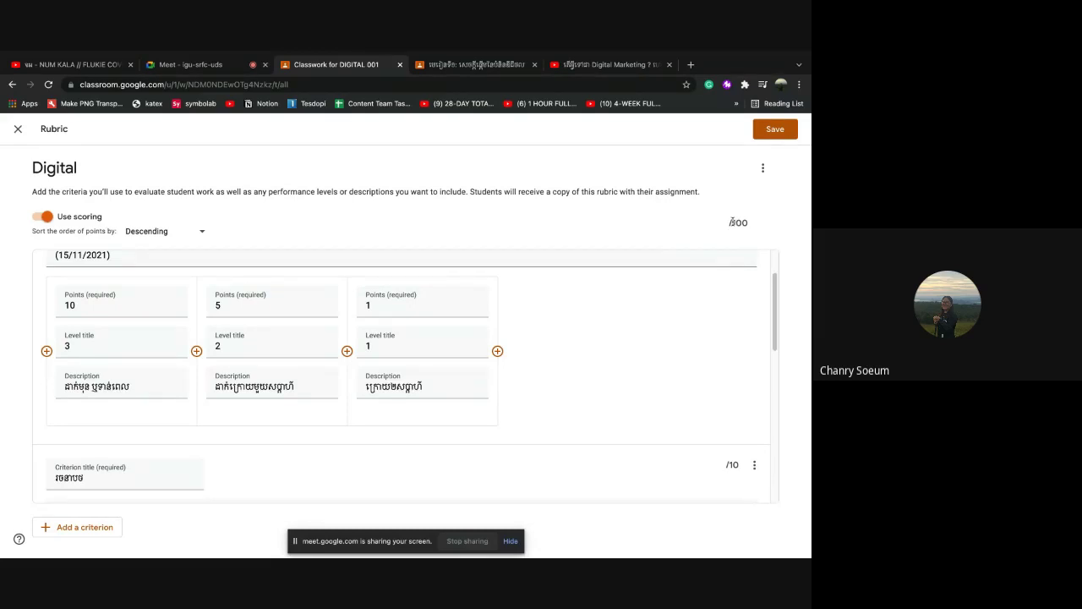
pyautogui.scroll(2, 652, 362)
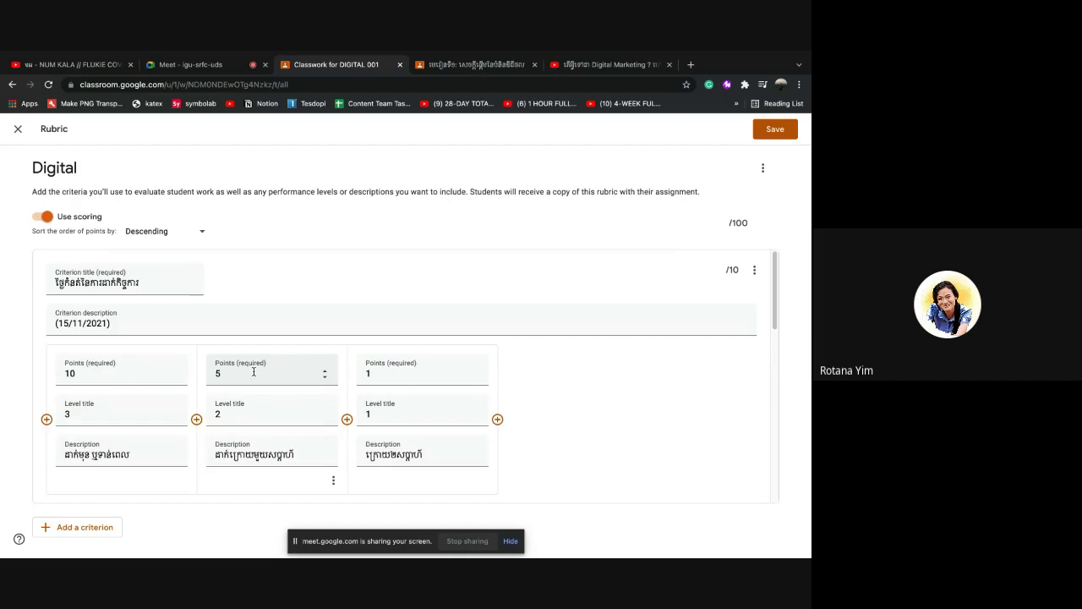
pyautogui.scroll(-1, 254, 372)
pyautogui.scroll(1, 253, 373)
pyautogui.scroll(-10, 254, 375)
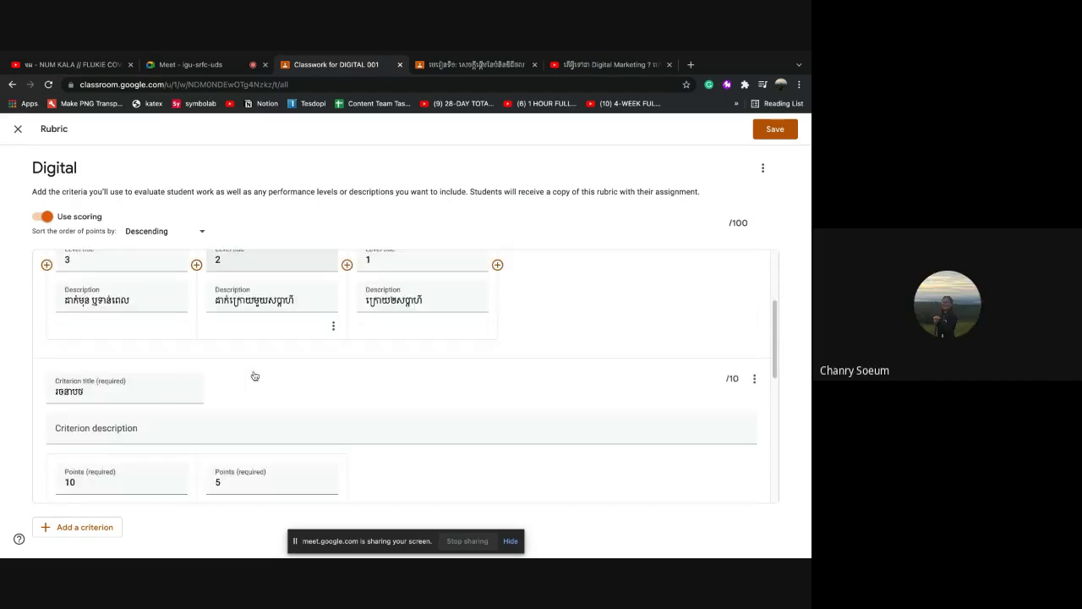
pyautogui.scroll(-2, 191, 447)
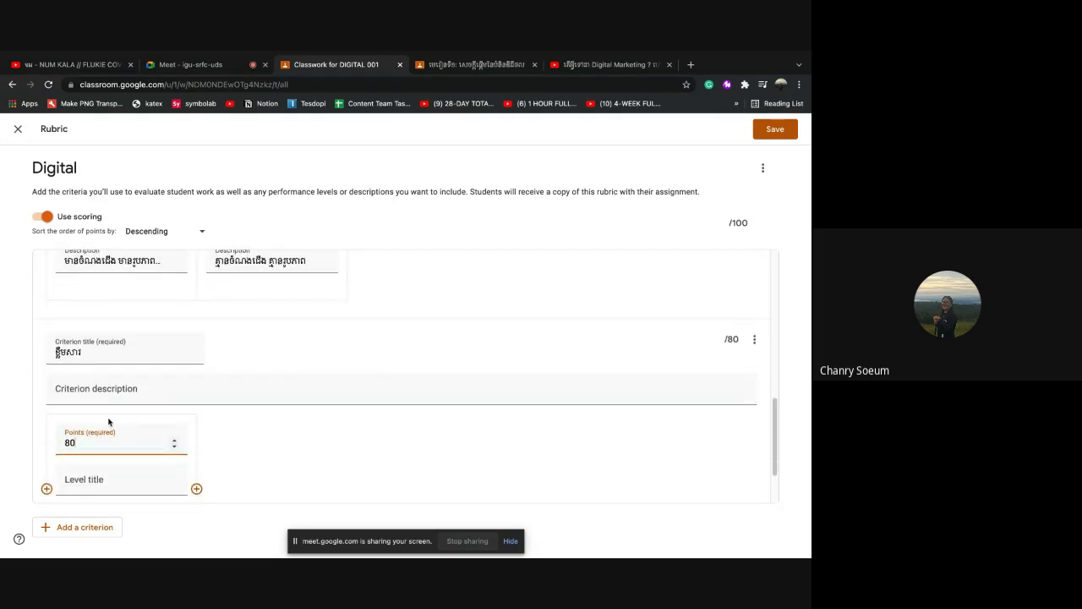
# Set the third criterion's first level to 80 points with title 2, and add a second level
pyautogui.scroll(-2, 102, 445)
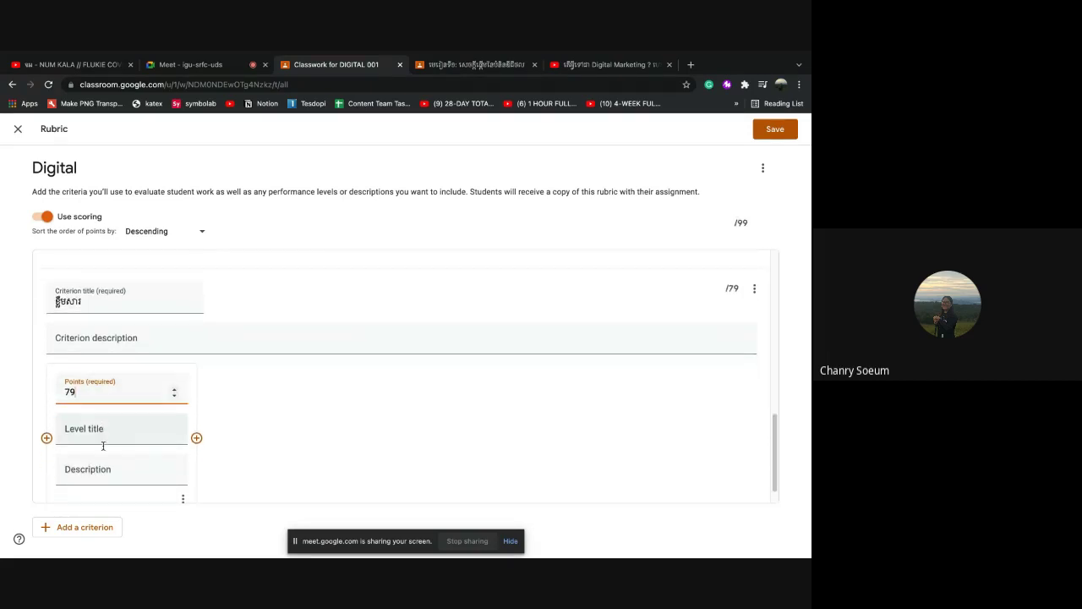
pyautogui.press('BackSpace')
pyautogui.press('BackSpace')
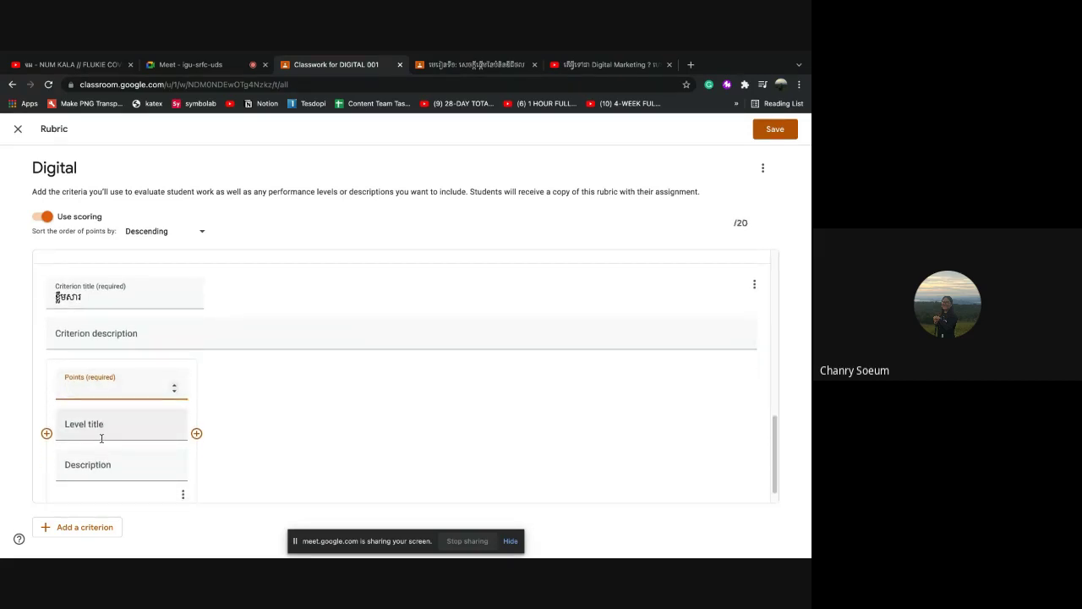
pyautogui.write('80')
pyautogui.click(85, 422)
pyautogui.write('2')
pyautogui.click(196, 428)
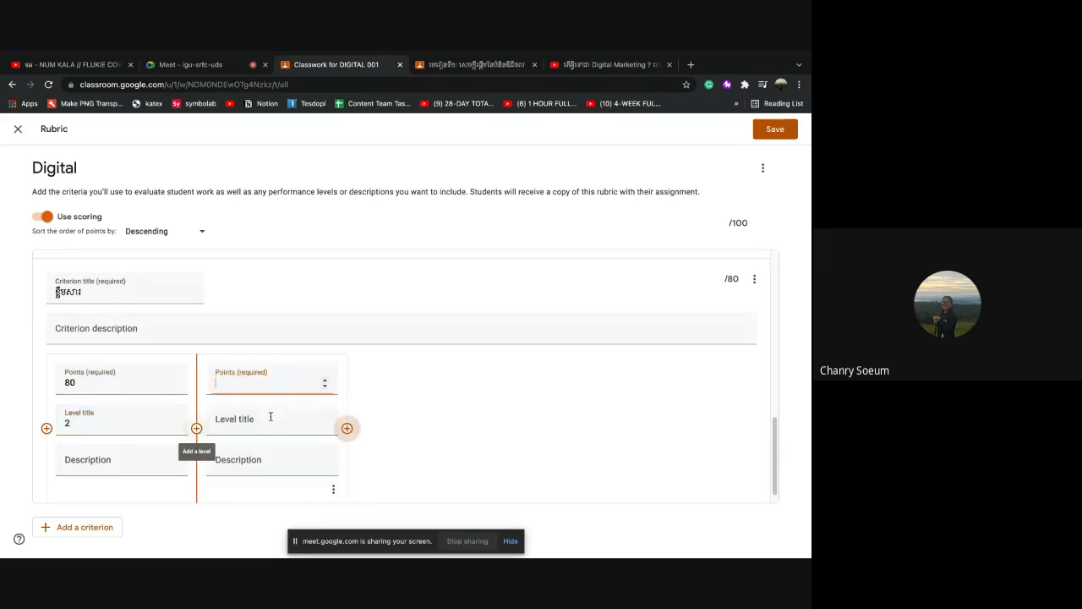
# Write the first level's Khmer description, ending with មានបញ្ហប់សេចក្តី
pyautogui.click(89, 462)
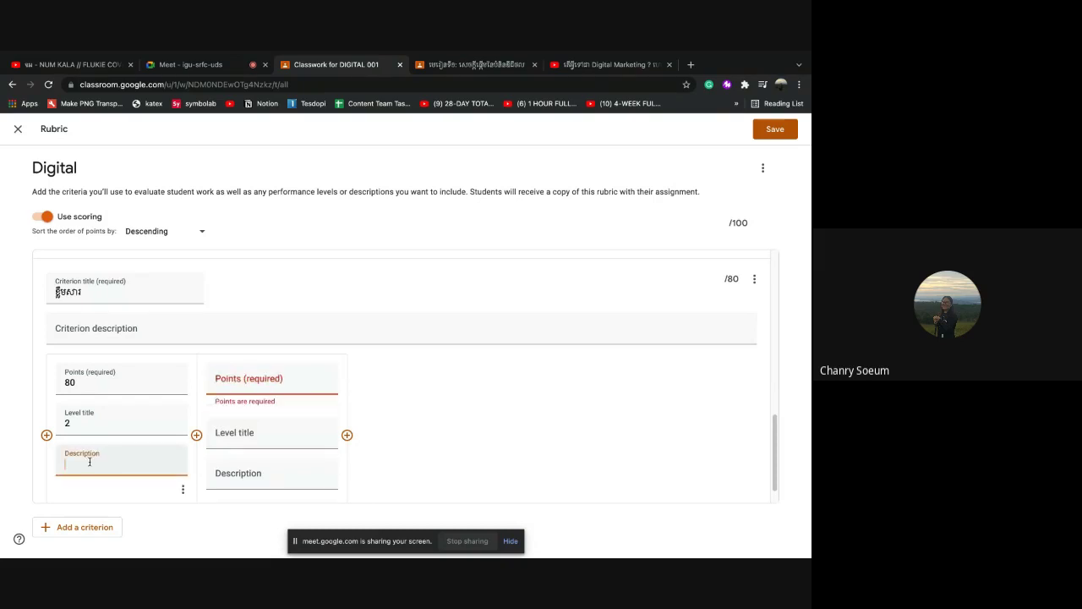
pyautogui.write('មានសៀវភៅក្ដួ')
pyautogui.press('BackSpace')
pyautogui.write('ីក្ដែម មានត់')
pyautogui.press('BackSpace')
pyautogui.write('ួសេចក្តី មានប')
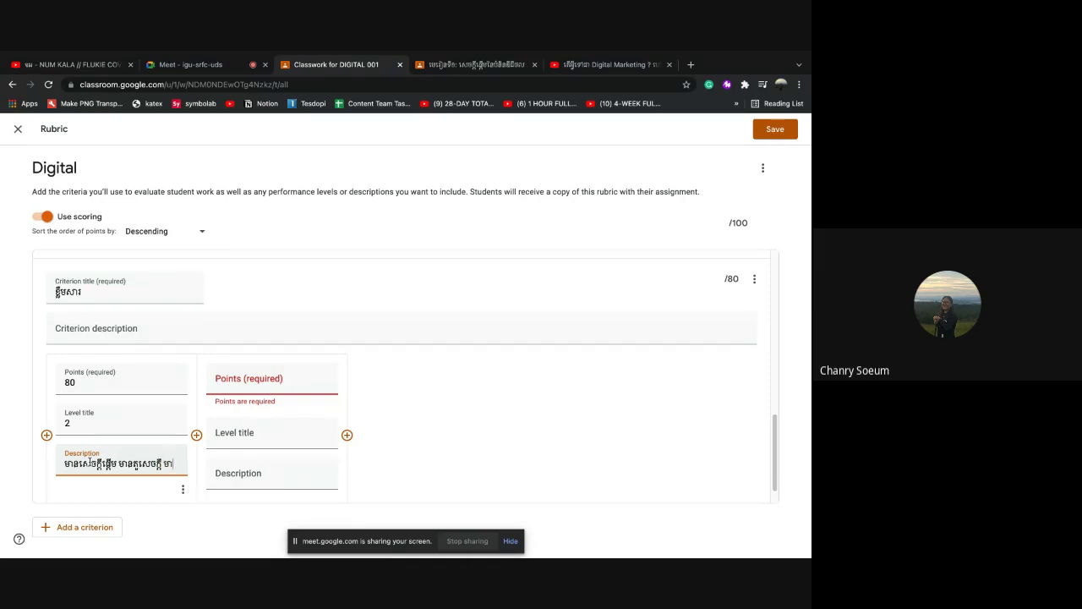
pyautogui.write('ញ្')
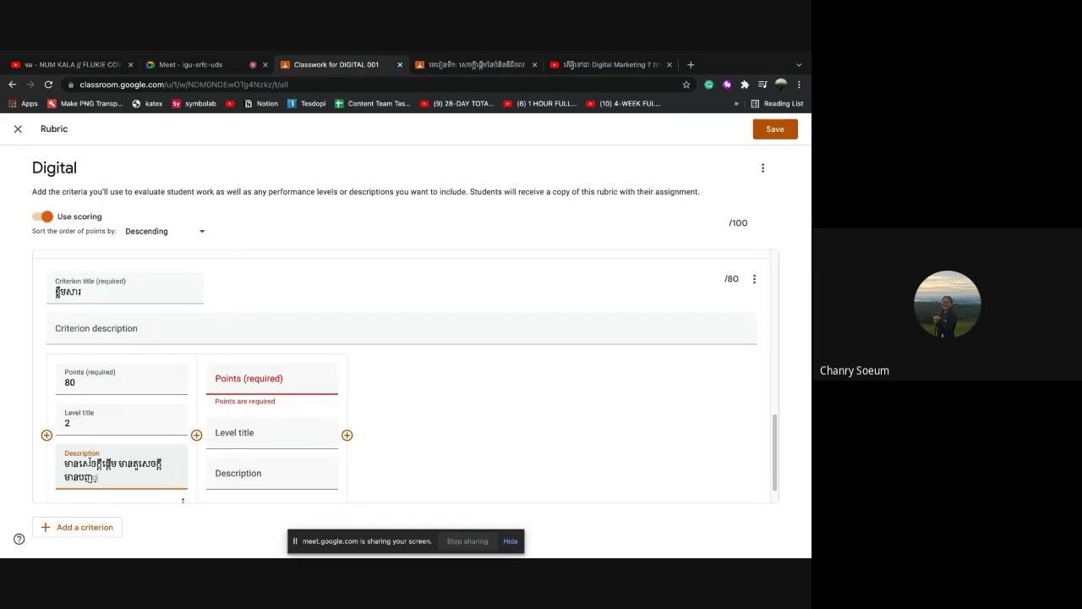
pyautogui.write('ហប់សេចក្តី')
pyautogui.click(82, 463)
pyautogui.write('្')
pyautogui.press('BackSpace')
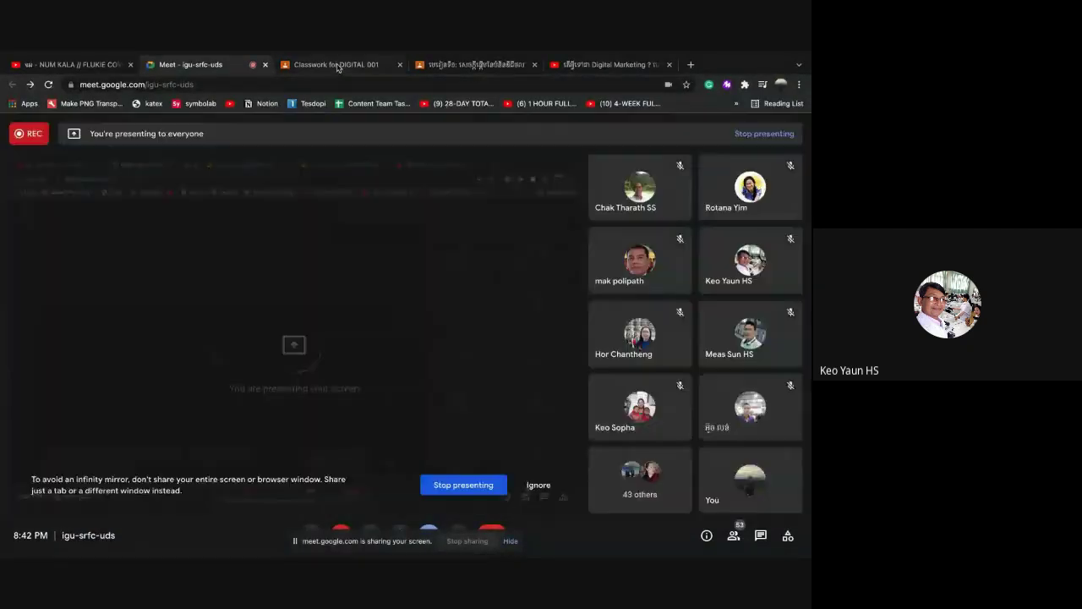
# Back on the rubric page, retitle the criterion's first two levels as 3 and 2
pyautogui.click(337, 66)
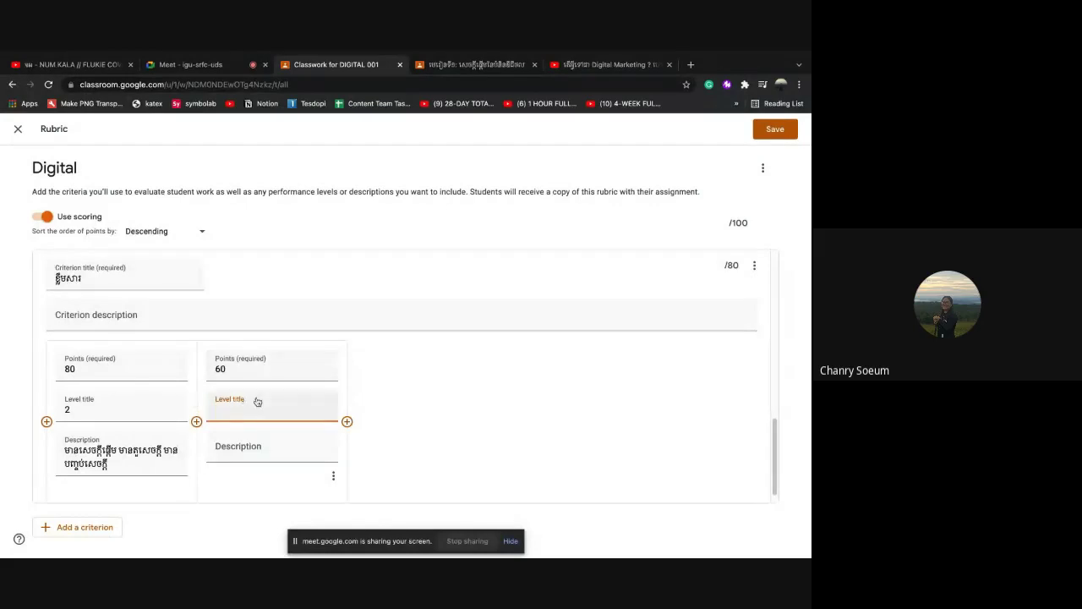
pyautogui.click(114, 414)
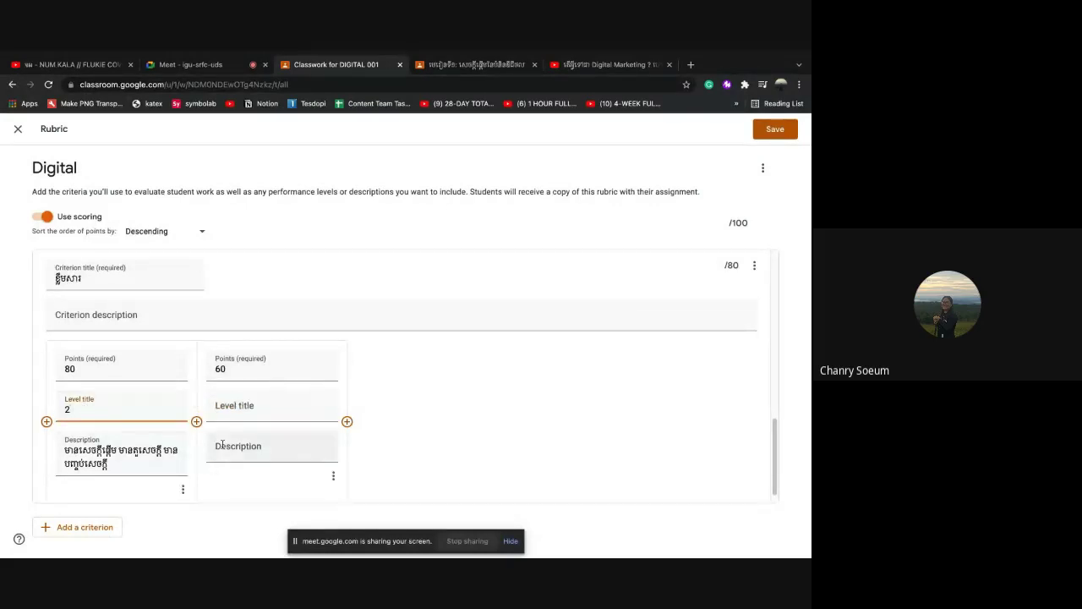
pyautogui.click(227, 406)
pyautogui.click(80, 412)
pyautogui.press('BackSpace')
pyautogui.write('3')
pyautogui.click(227, 407)
pyautogui.write('2')
# Paste the first level's description into the second level and edit its Khmer wording
pyautogui.click(237, 446)
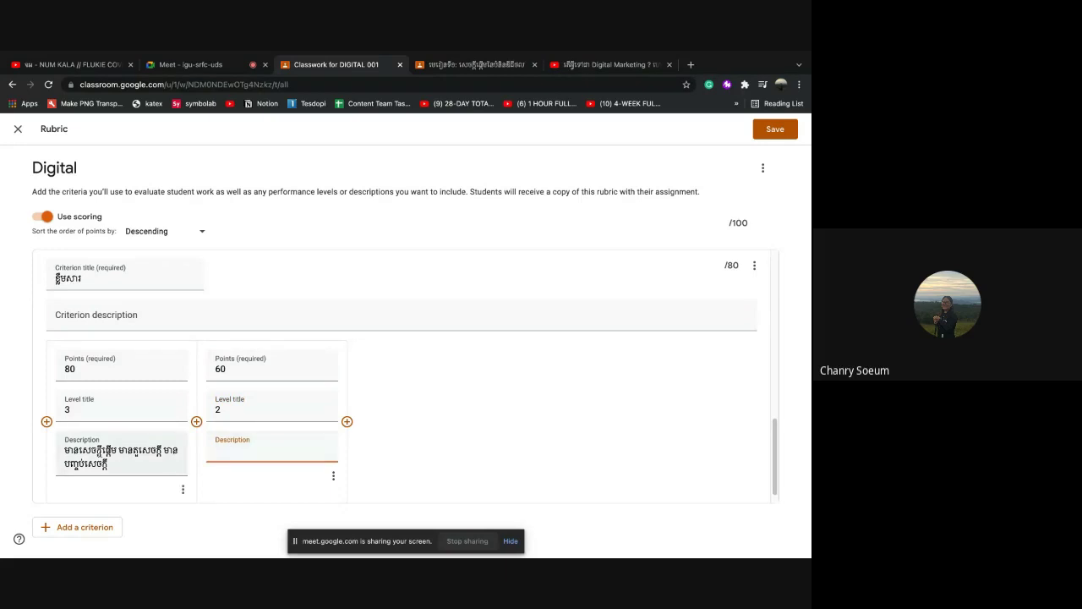
pyautogui.moveTo(65, 450); pyautogui.dragTo(161, 451)
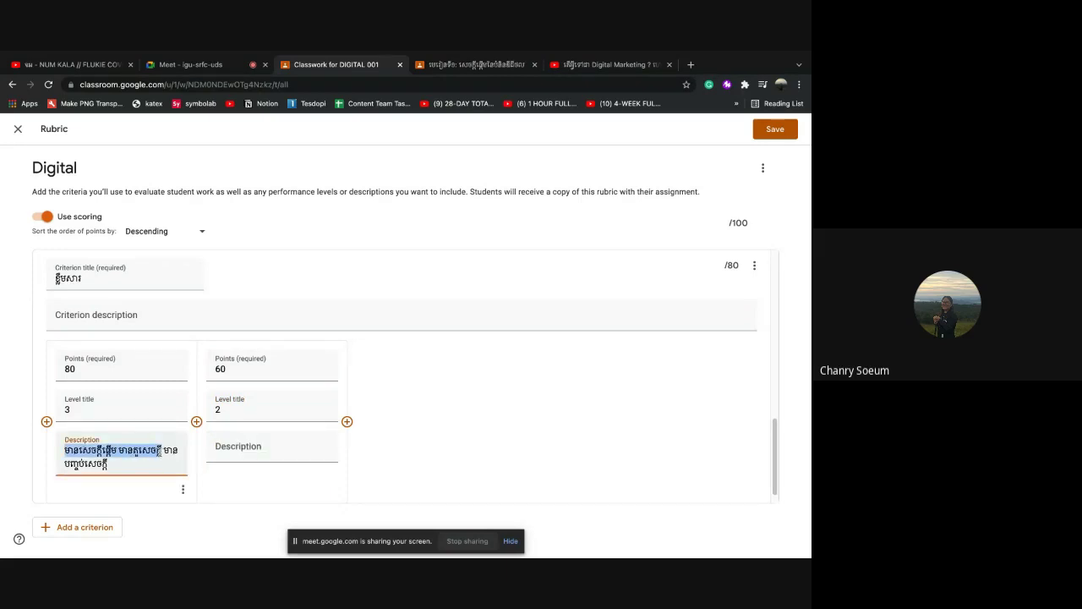
pyautogui.click(240, 448)
pyautogui.write('មានសេចក្ដីផ្ដើម មានតួសេចក')
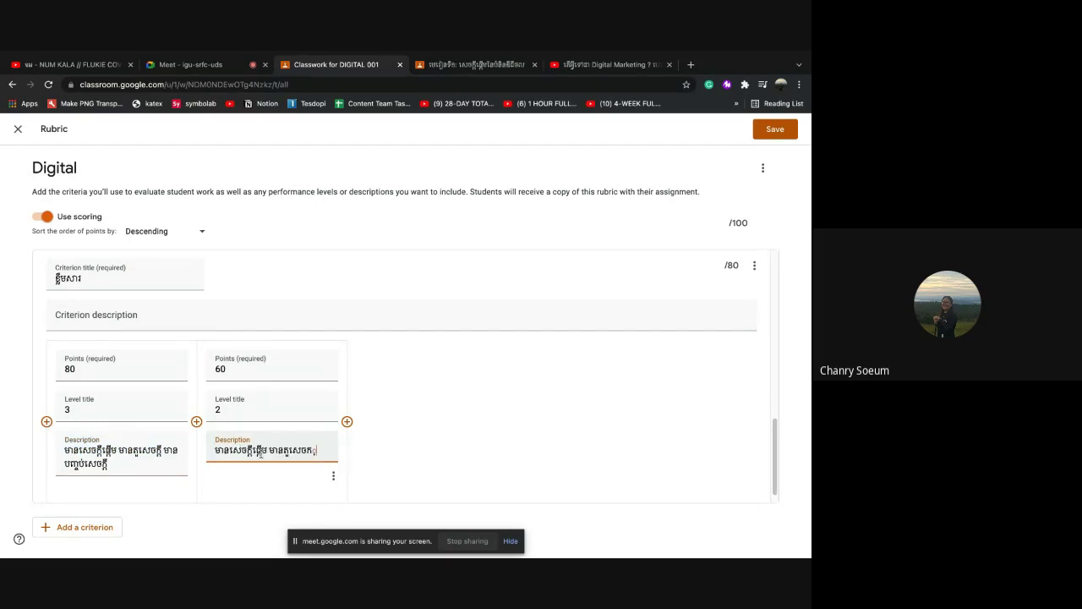
pyautogui.write('តី')
pyautogui.write(' ម')
pyautogui.write('មានស')
pyautogui.write('ក្តីបញ្ចប់')
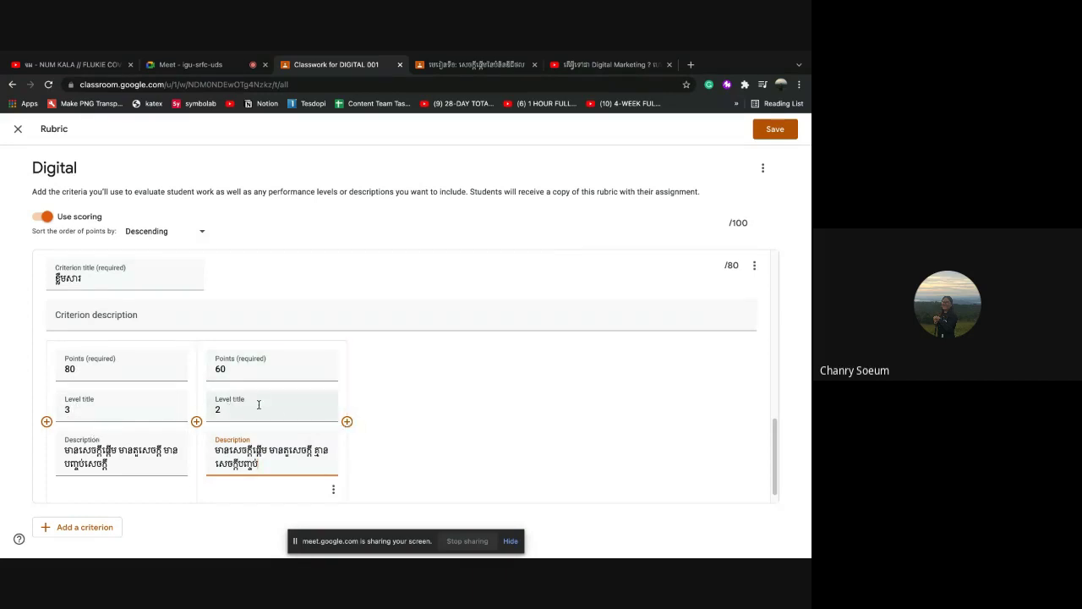
# Add a third level to the criterion worth 50 points
pyautogui.click(347, 421)
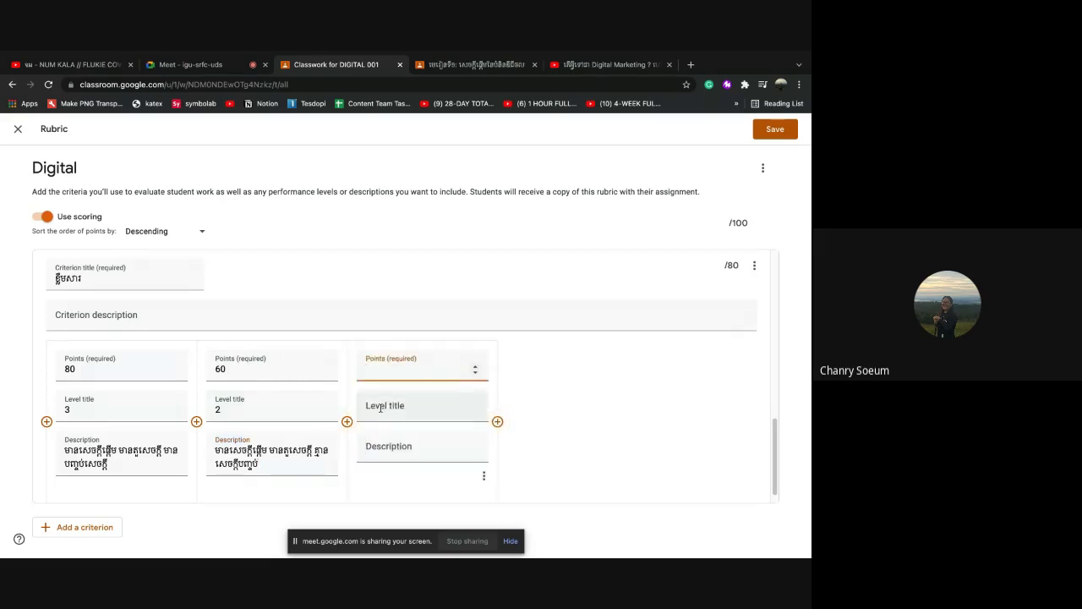
pyautogui.click(380, 413)
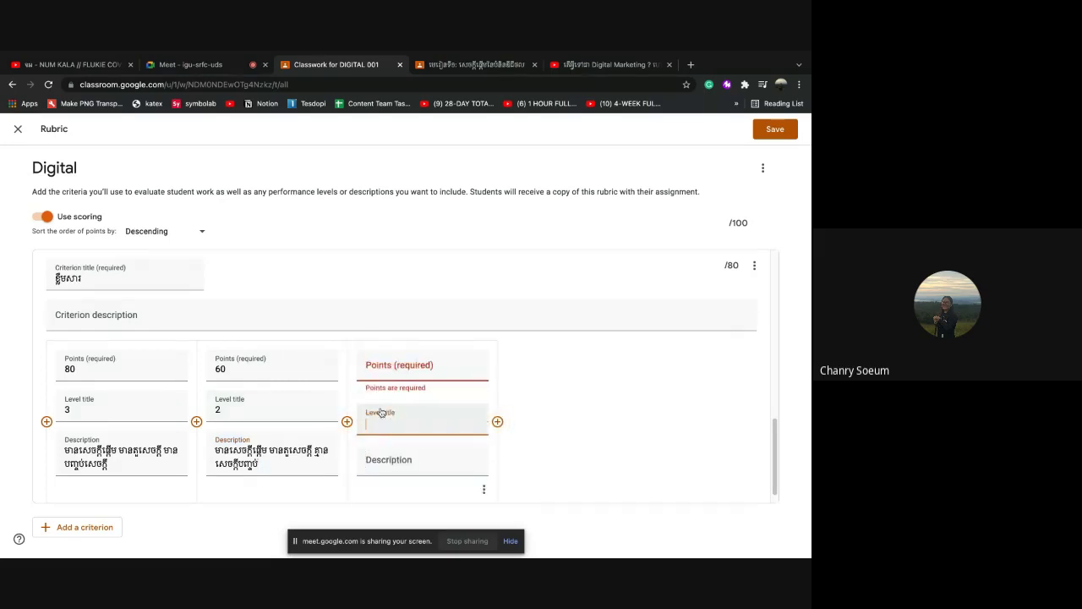
pyautogui.click(379, 364)
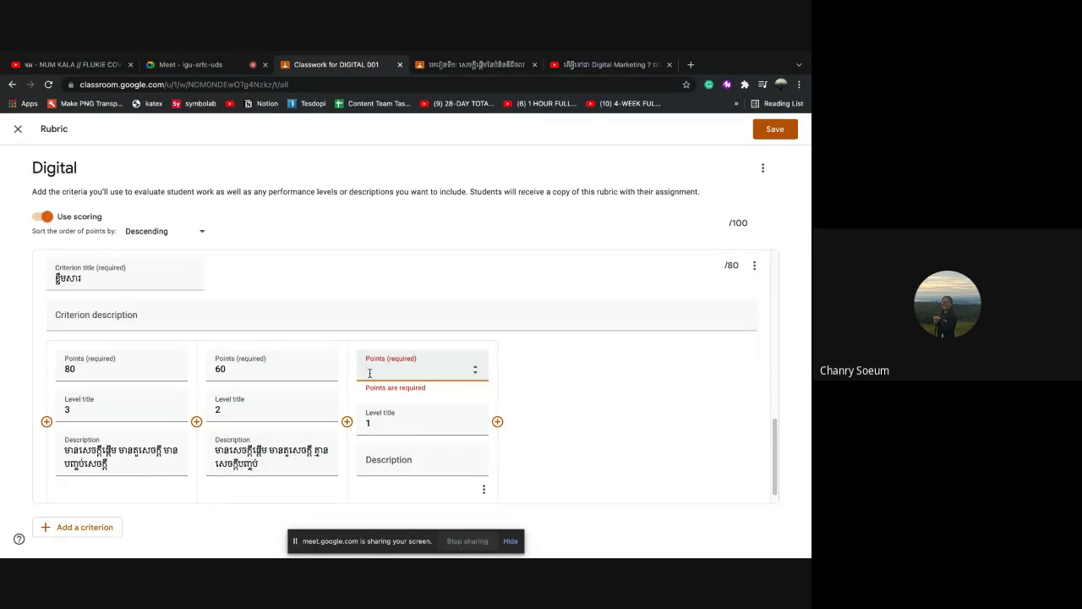
pyautogui.press('BackSpace')
pyautogui.write('50')
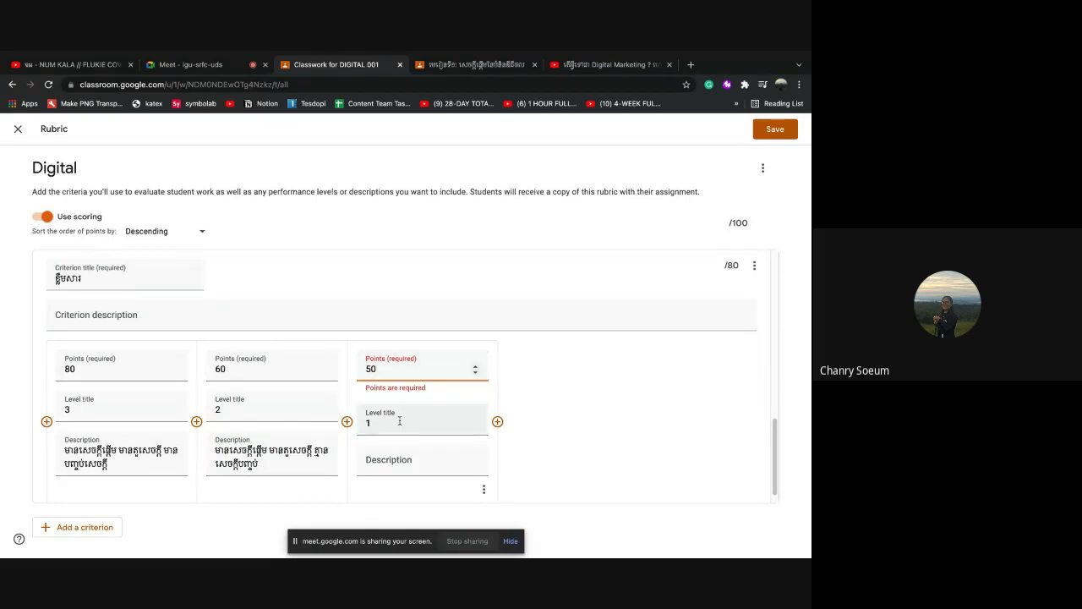
pyautogui.click(386, 464)
# Copy the second level's description into the third level and edit it in Khmer
pyautogui.moveTo(216, 450); pyautogui.dragTo(277, 463)
pyautogui.hotkey('ctrl', 'c')
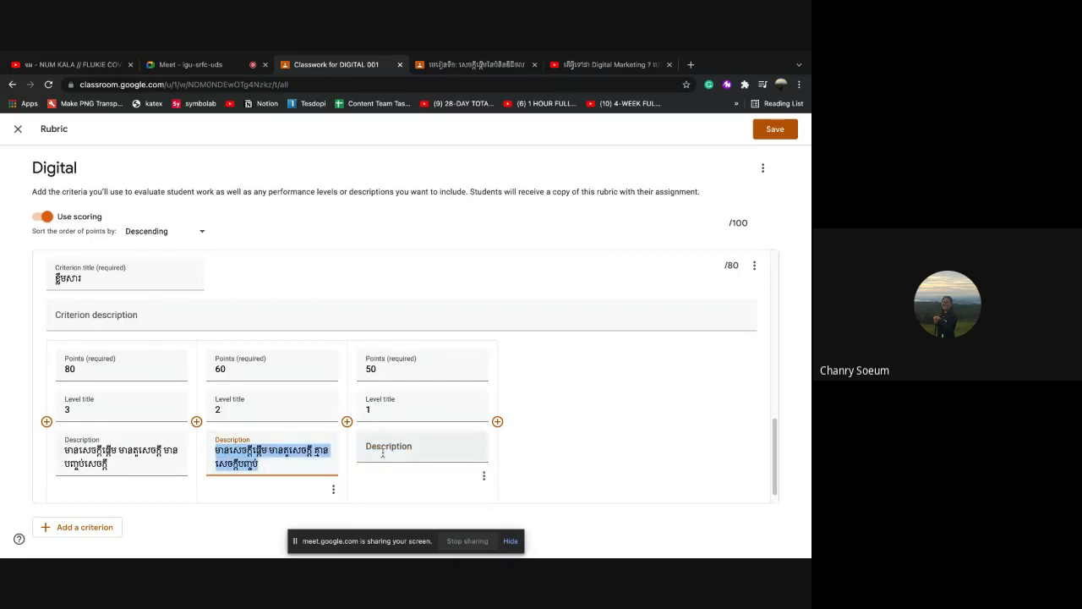
pyautogui.click(419, 449)
pyautogui.hotkey('ctrl', 'v')
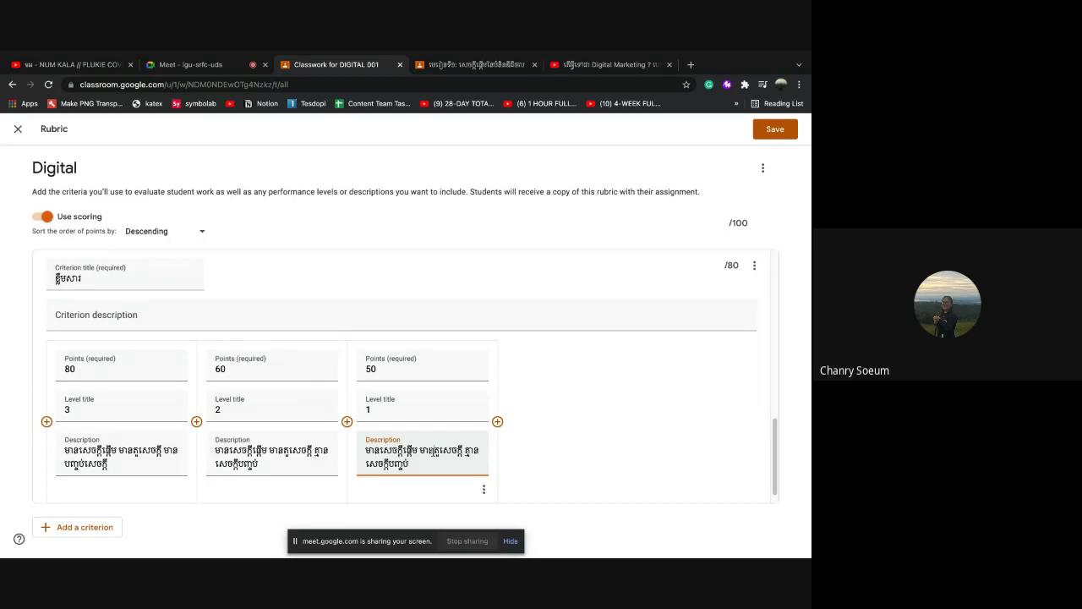
pyautogui.press('BackSpace')
pyautogui.press('BackSpace')
pyautogui.press('BackSpace')
pyautogui.write('គ្មាន')
pyautogui.write('ន')
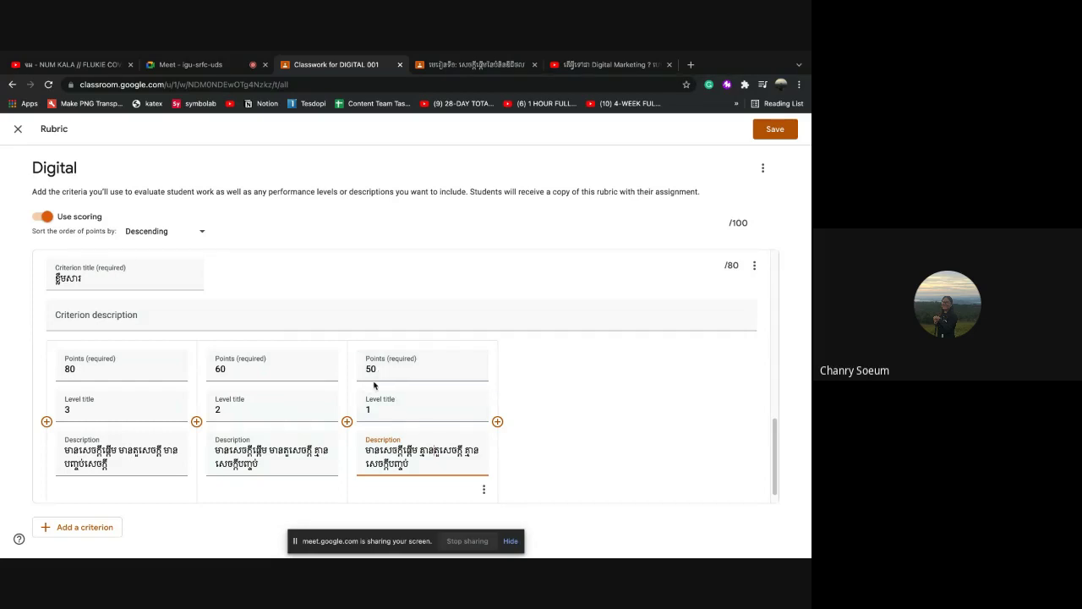
pyautogui.scroll(1, 285, 403)
pyautogui.scroll(-2, 285, 402)
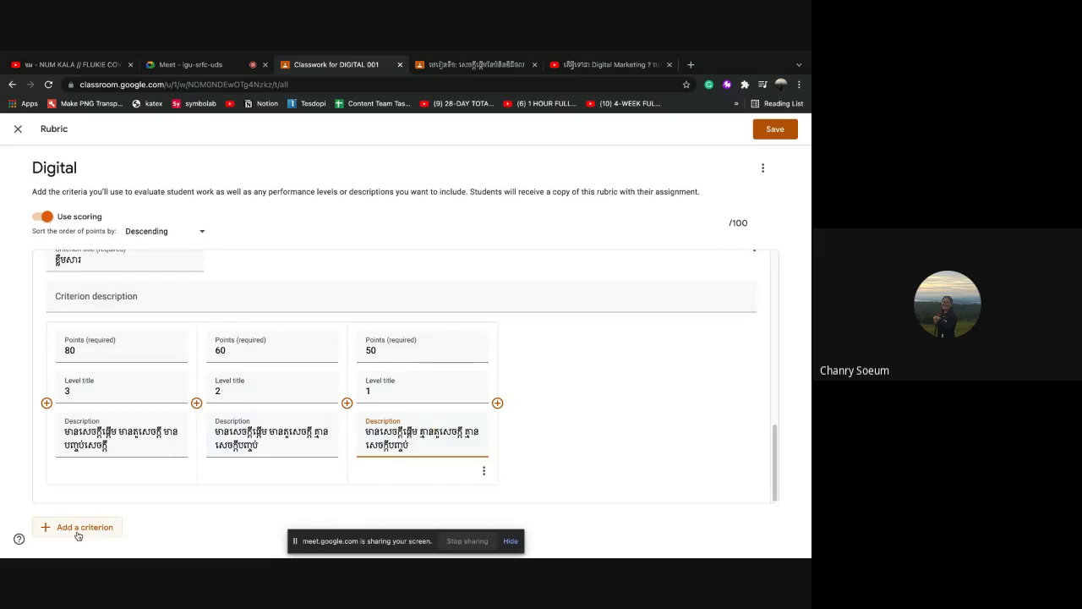
pyautogui.scroll(2, 155, 374)
pyautogui.scroll(5, 154, 373)
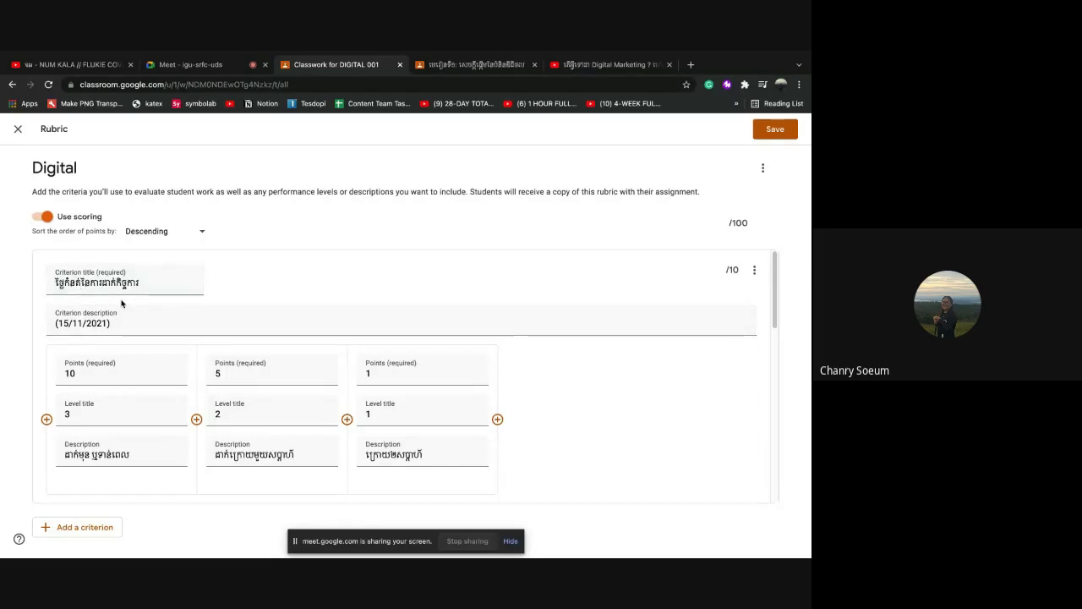
pyautogui.scroll(-3, 89, 285)
pyautogui.scroll(-10, 67, 435)
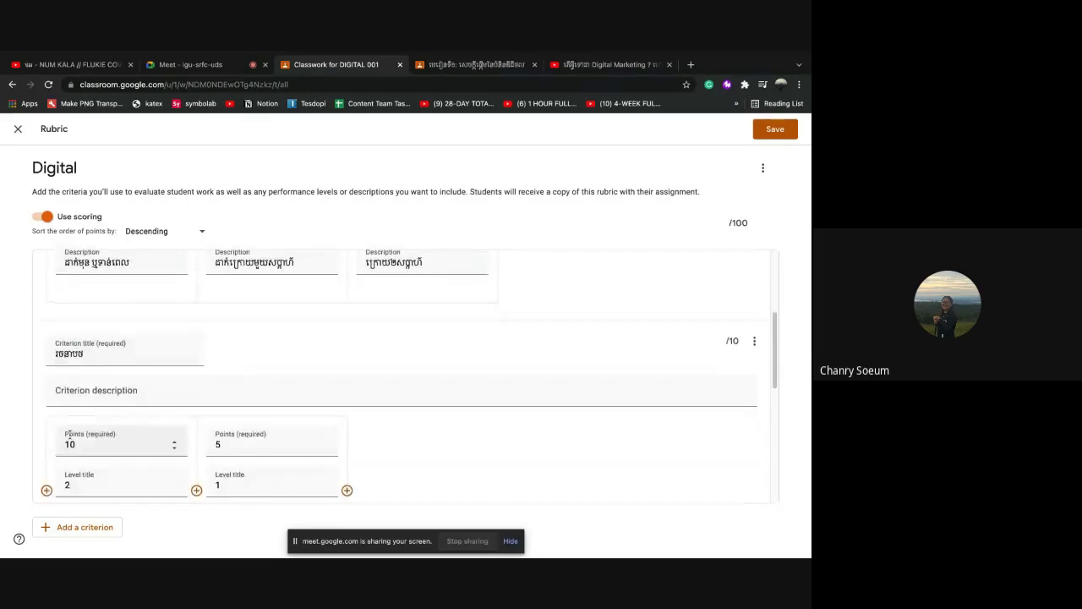
pyautogui.scroll(-4, 70, 435)
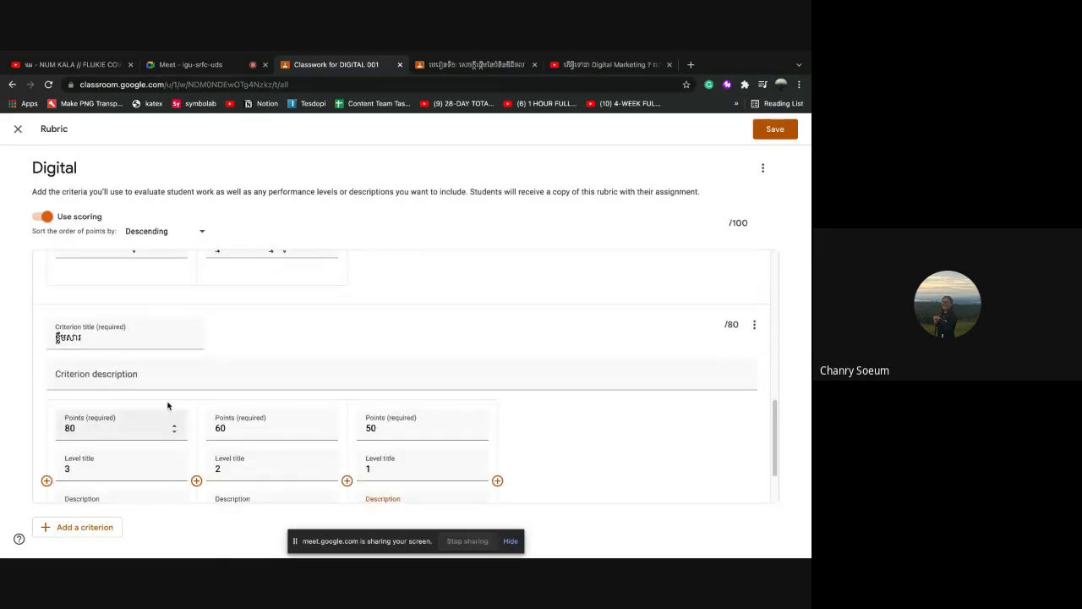
pyautogui.scroll(2, 228, 404)
pyautogui.scroll(10, 229, 403)
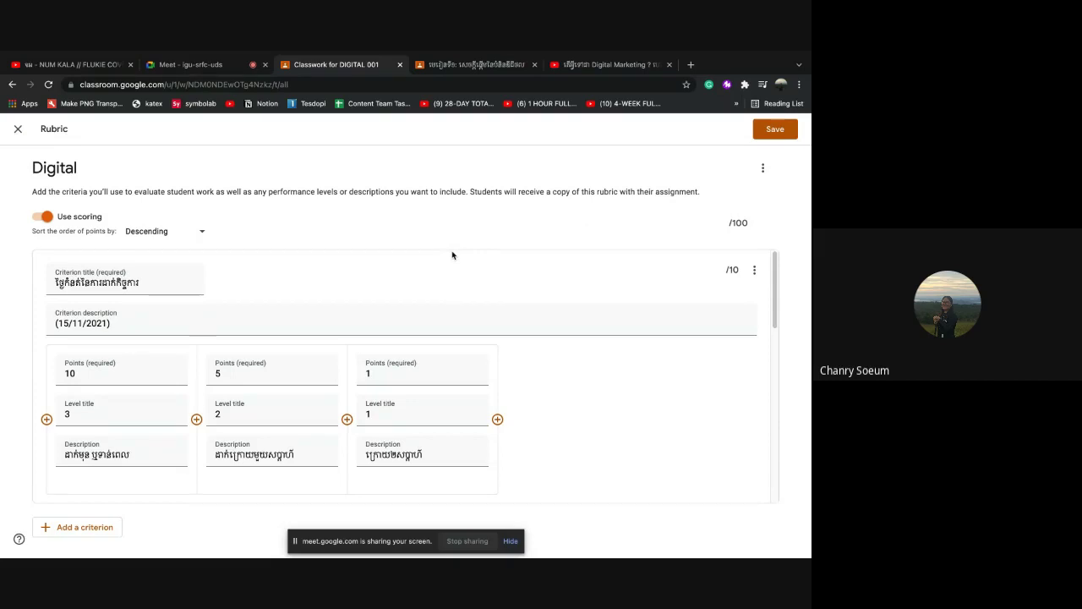
pyautogui.scroll(-1, 553, 311)
pyautogui.scroll(1, 553, 311)
pyautogui.scroll(-1, 546, 418)
pyautogui.scroll(-10, 546, 417)
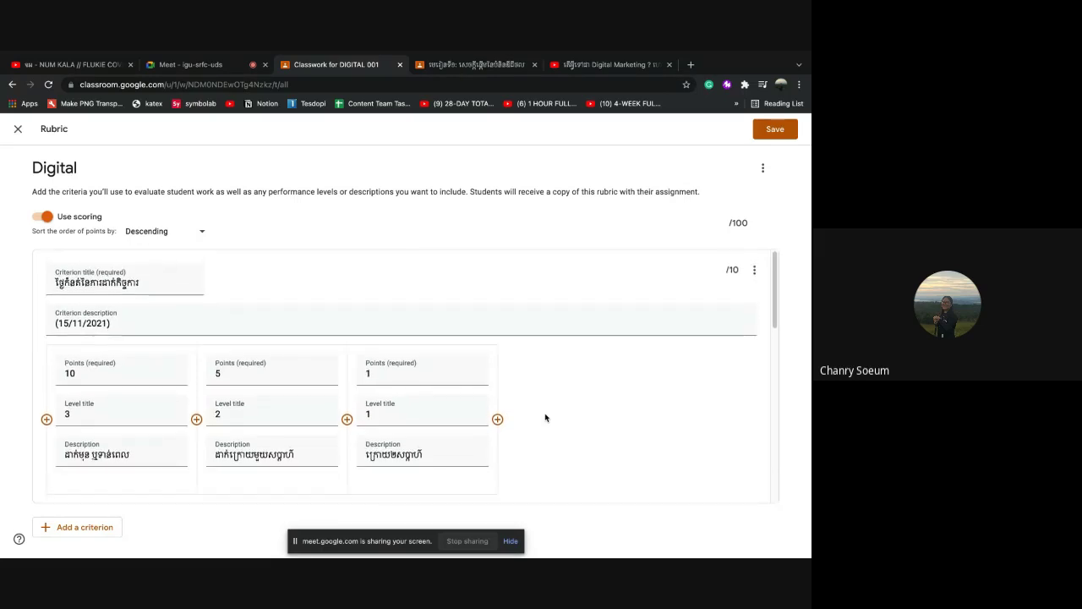
pyautogui.scroll(-2, 546, 418)
pyautogui.scroll(12, 545, 418)
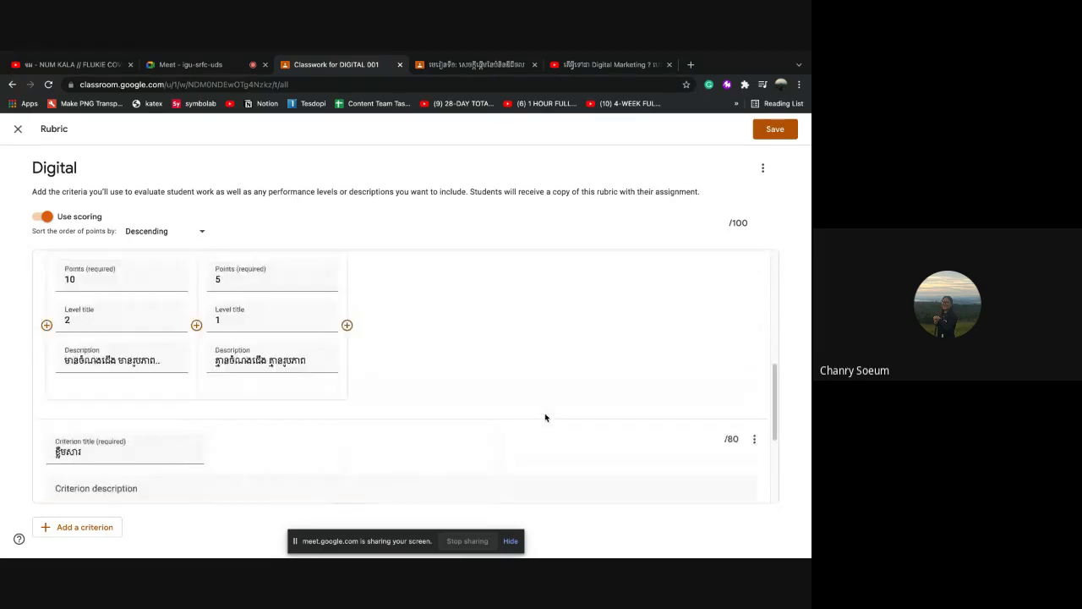
# Save the rubric, attach the first PDF from Downloads, and set it to 'Make a copy for each student'
pyautogui.click(776, 129)
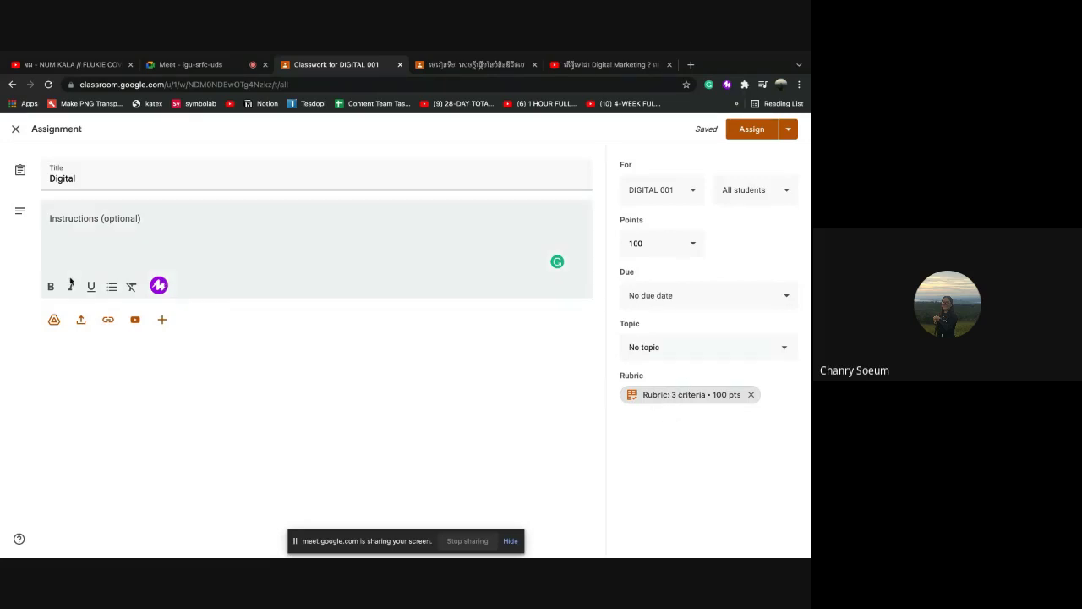
pyautogui.click(81, 322)
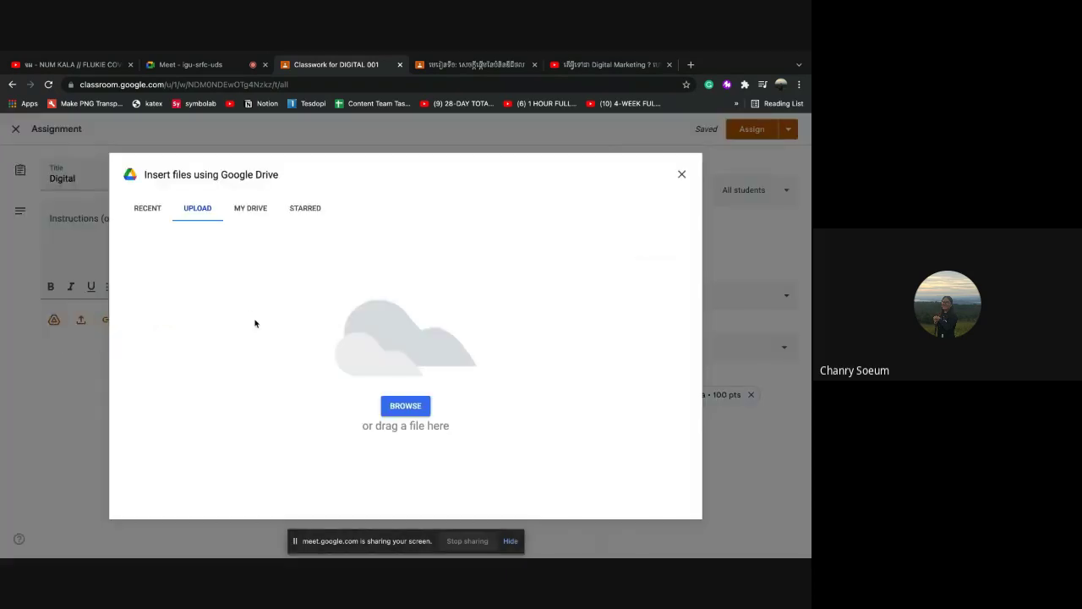
pyautogui.click(406, 410)
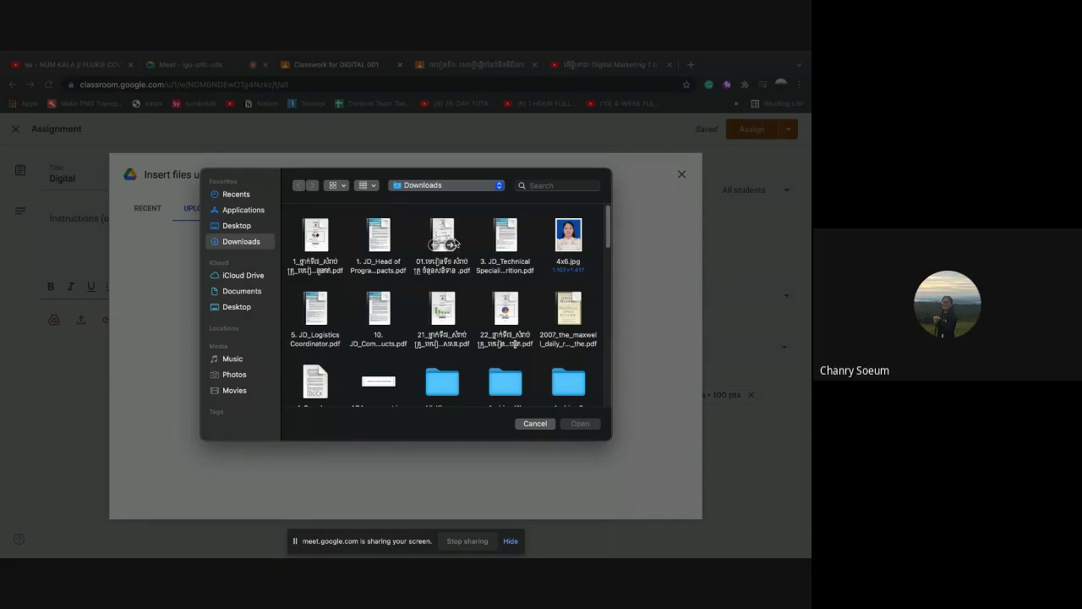
pyautogui.click(322, 236)
pyautogui.click(579, 425)
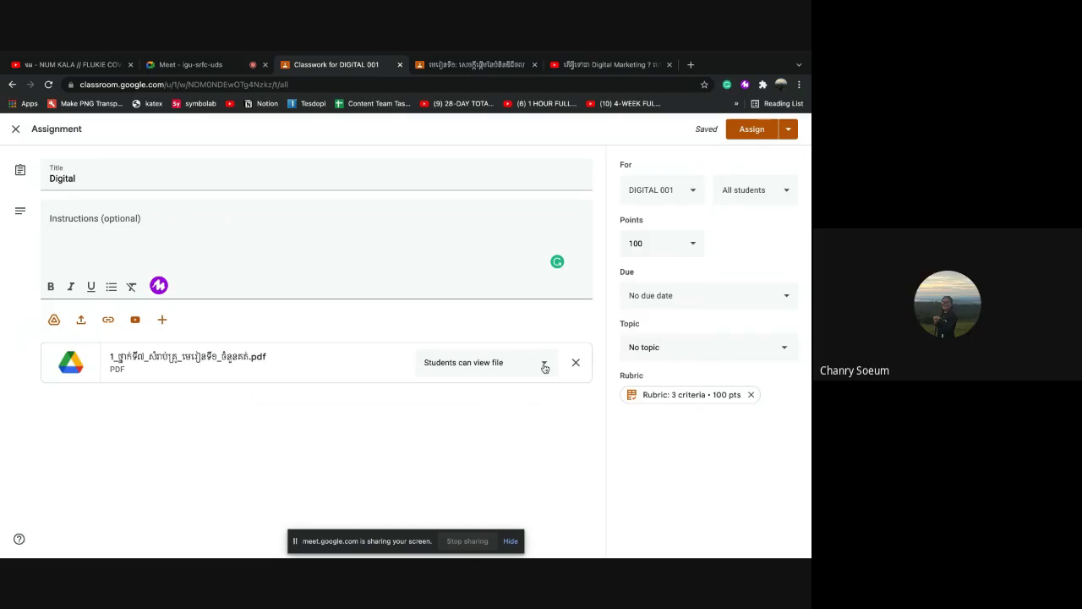
pyautogui.click(545, 367)
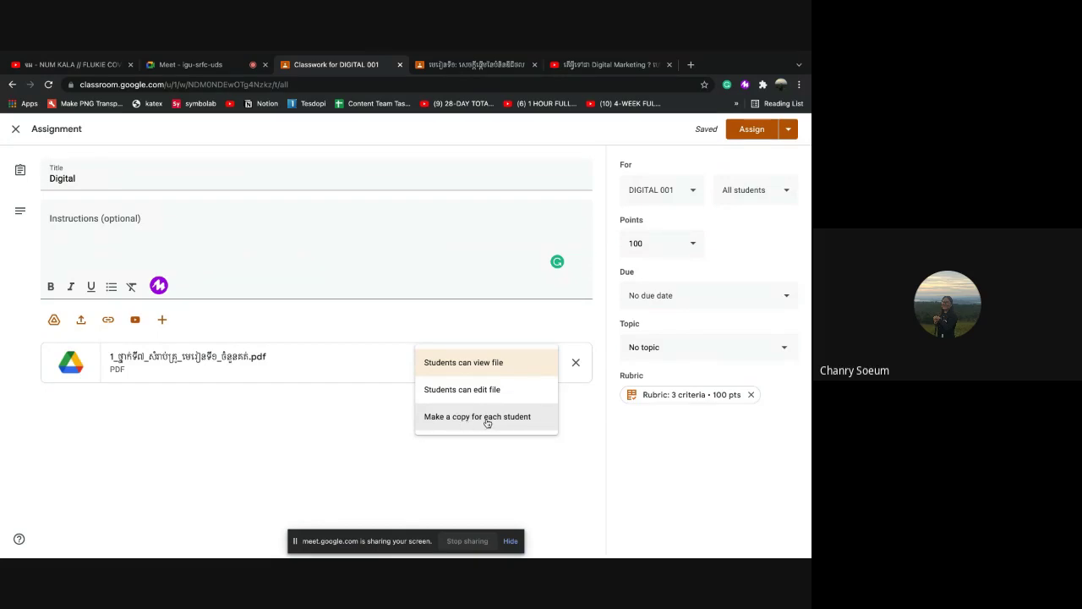
pyautogui.click(493, 420)
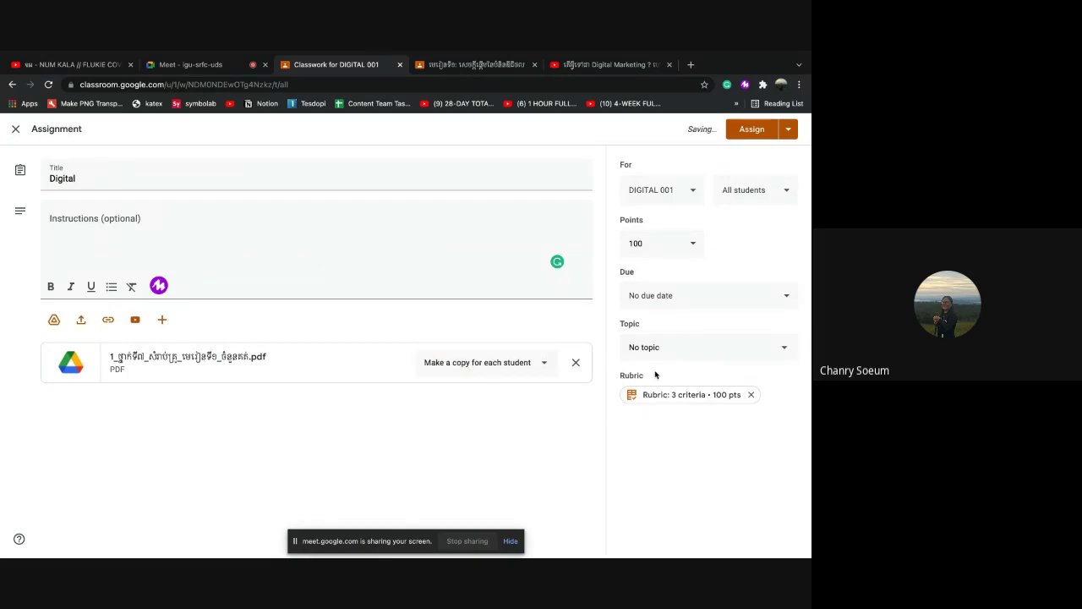
# Give Digital a due date of Nov 21, 11:59 PM and the first Khmer-named topic
pyautogui.click(742, 298)
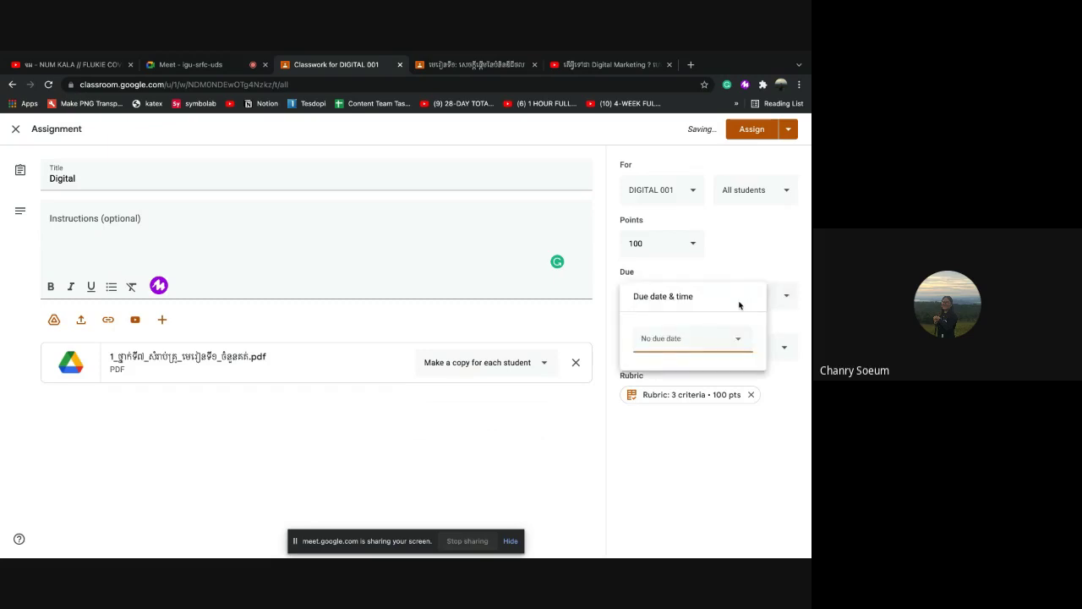
pyautogui.click(725, 336)
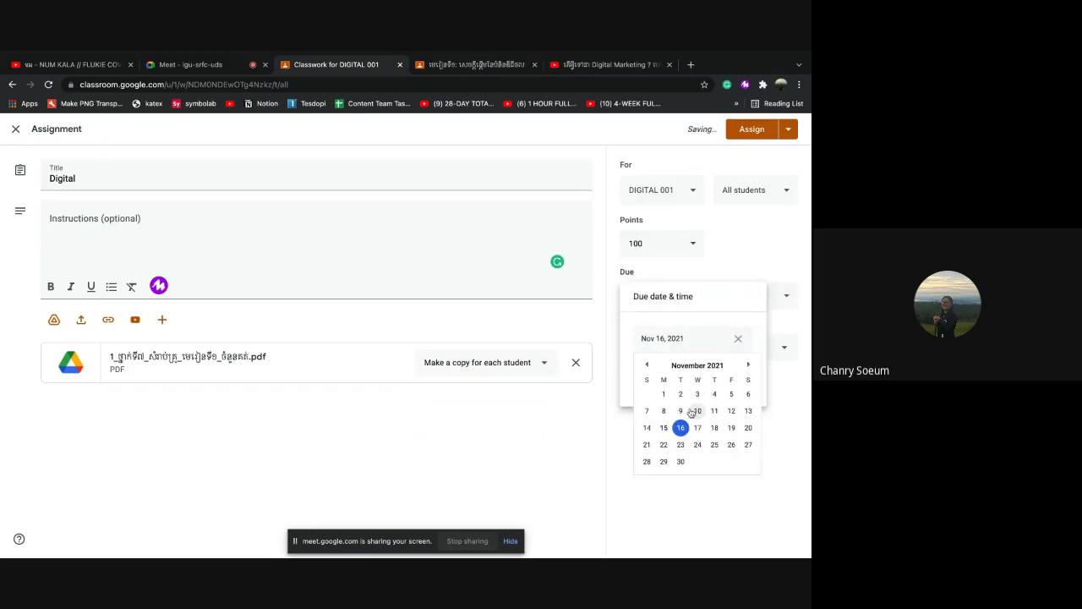
pyautogui.click(647, 447)
pyautogui.click(664, 375)
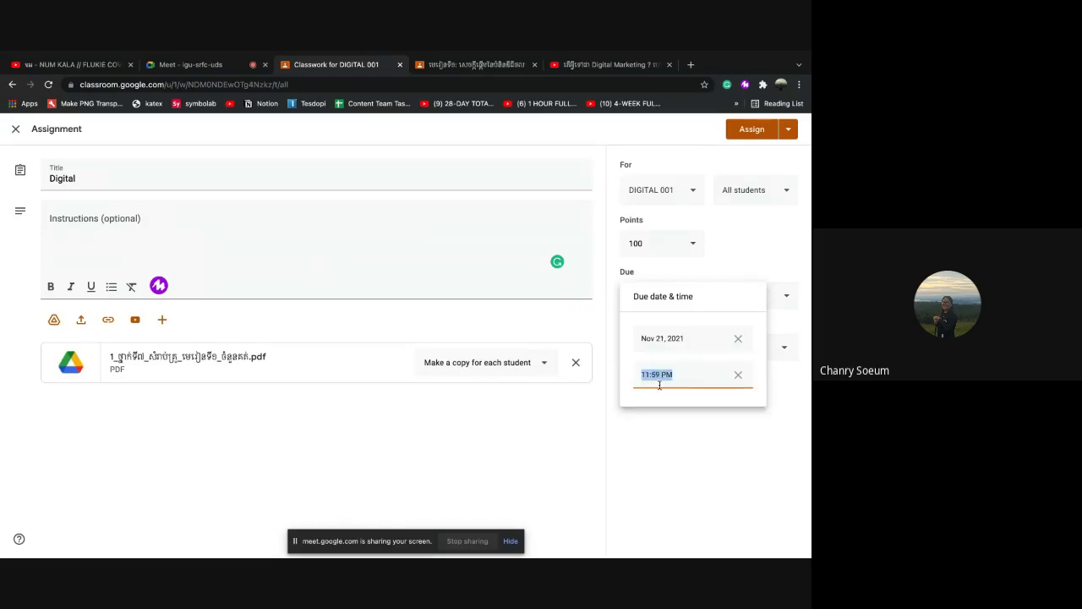
pyautogui.click(694, 423)
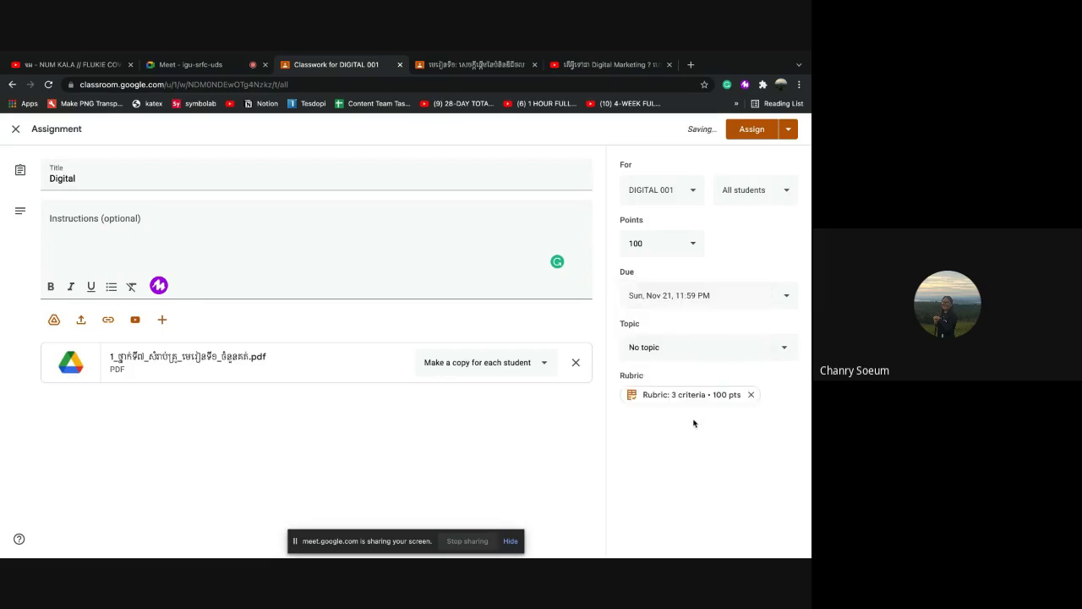
pyautogui.click(724, 354)
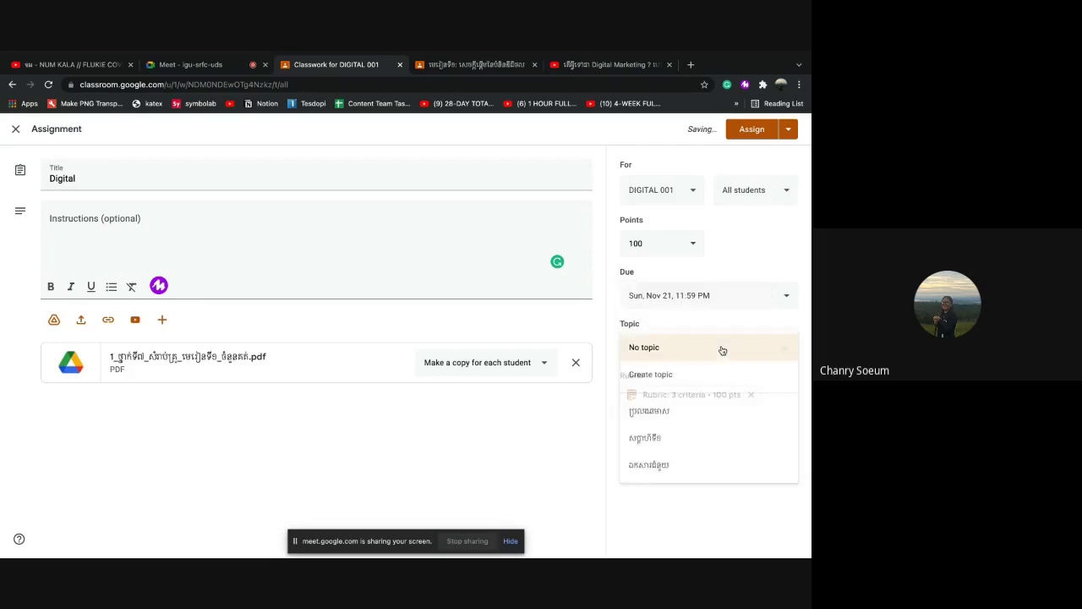
pyautogui.click(657, 413)
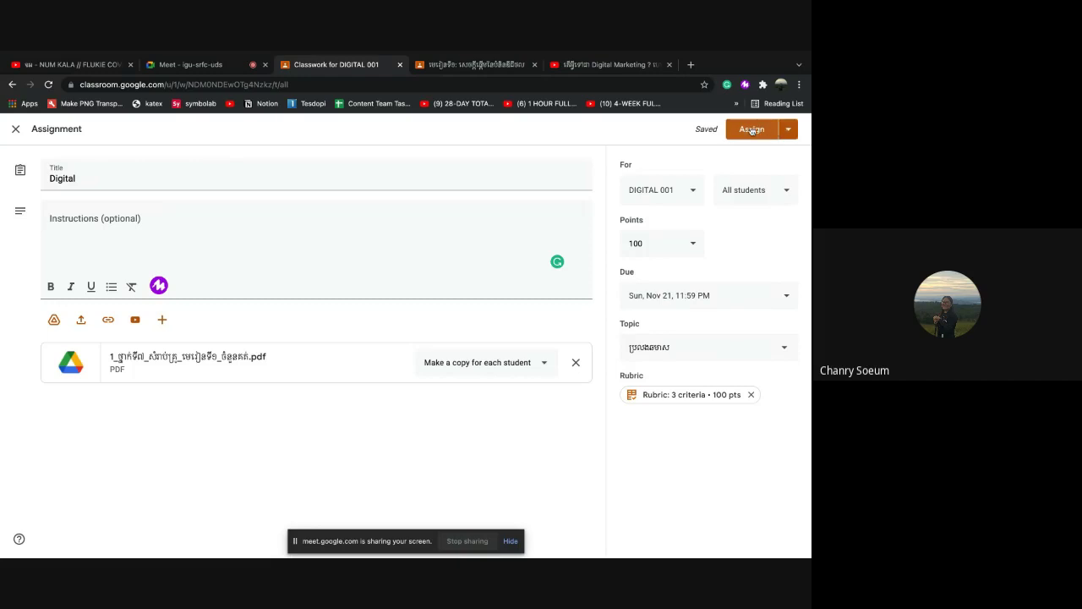
# Assign Digital, check its 21-assigned count under the topic, then return to the student's tab
pyautogui.click(752, 130)
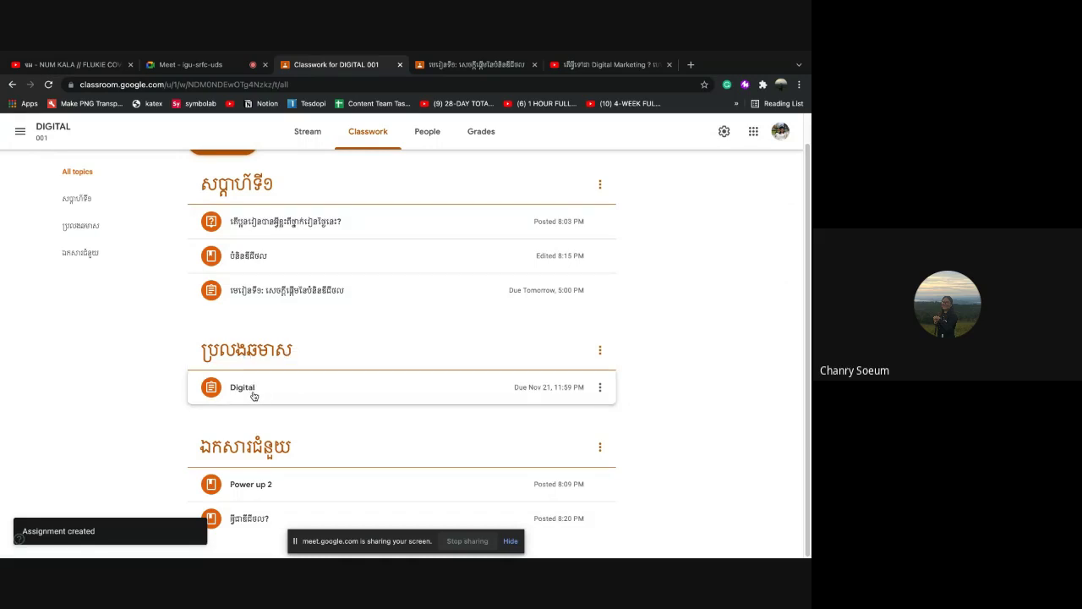
pyautogui.click(280, 391)
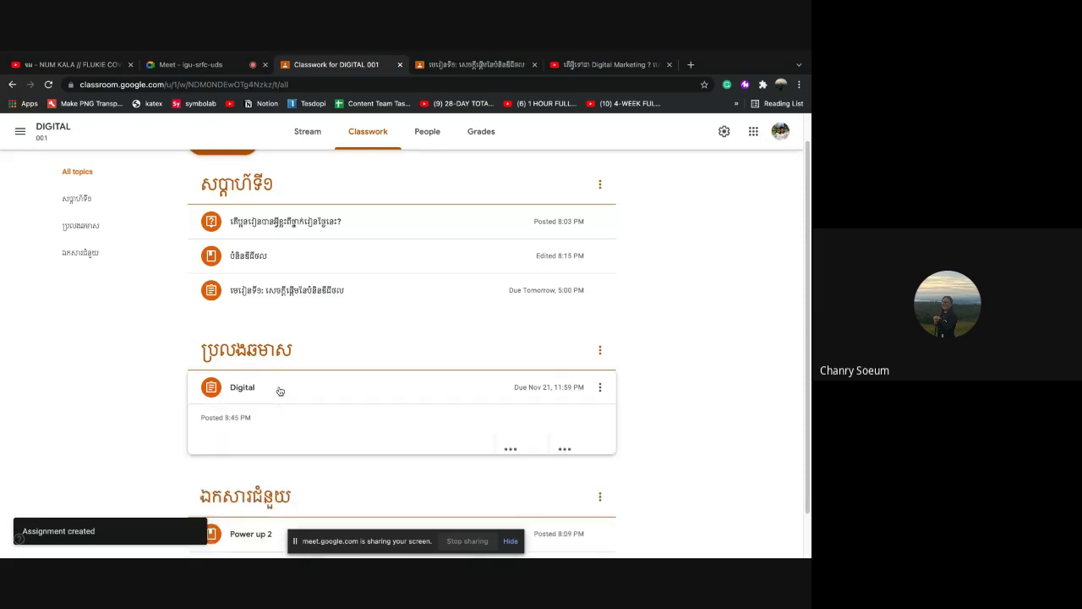
pyautogui.scroll(-3, 321, 410)
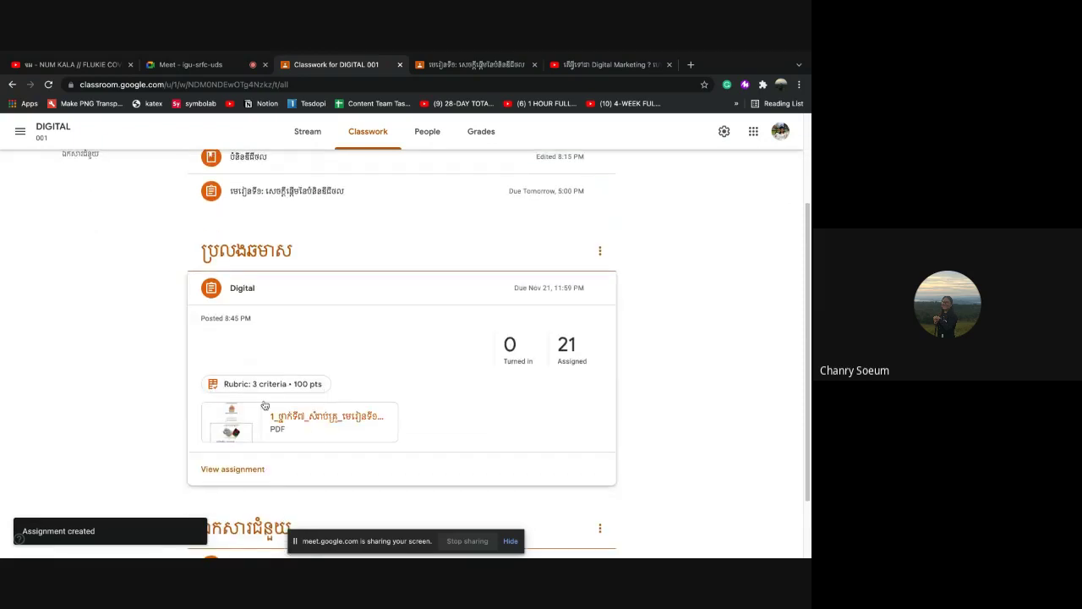
pyautogui.scroll(1, 347, 390)
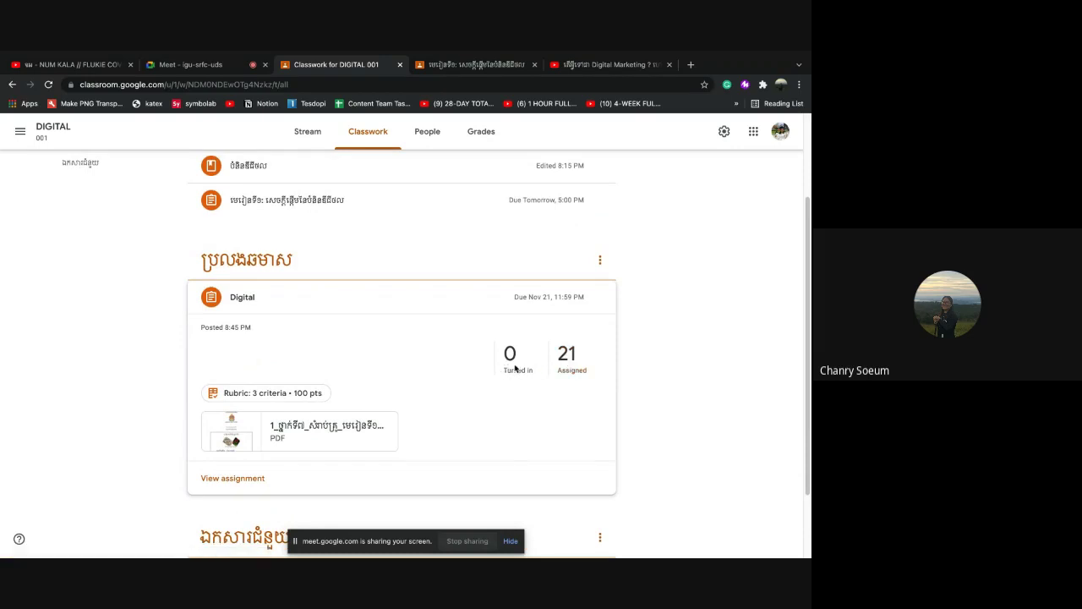
pyautogui.scroll(1, 516, 370)
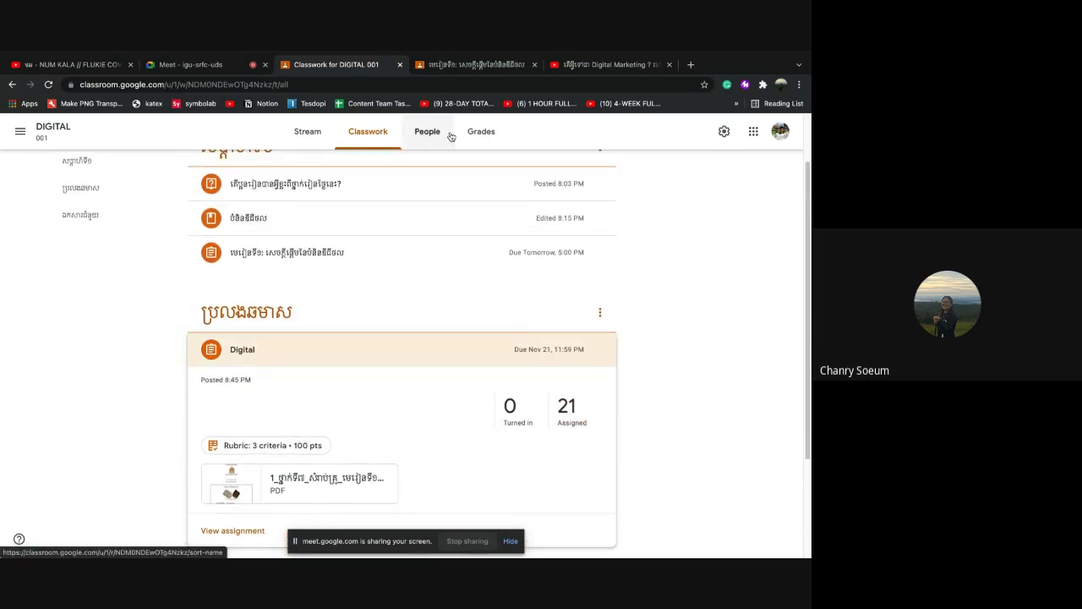
pyautogui.click(460, 68)
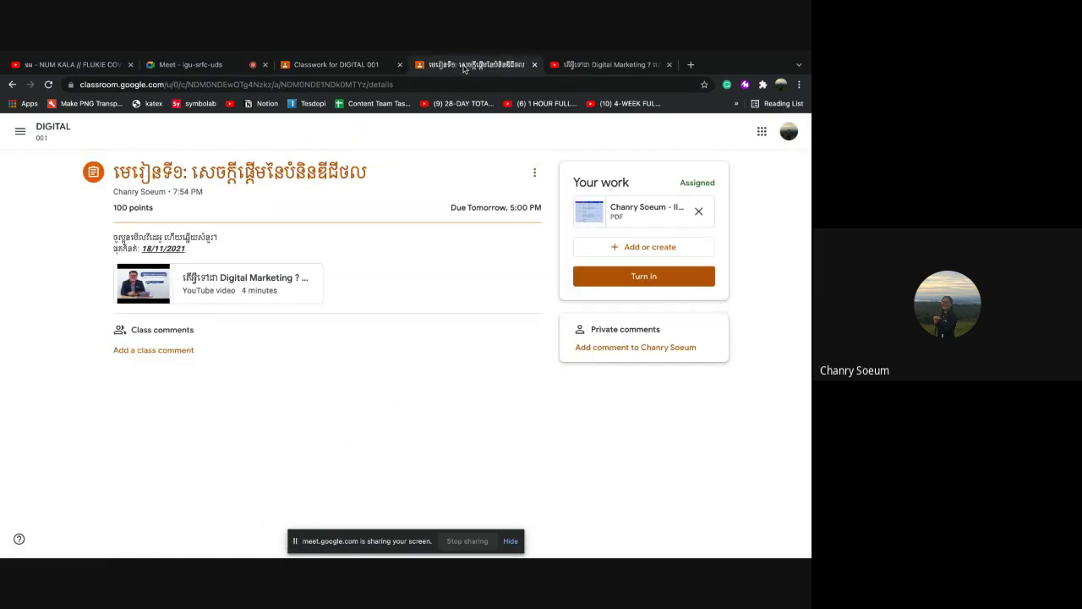
# Remove the attached PDF from the student's work on the lesson assignment
pyautogui.click(700, 211)
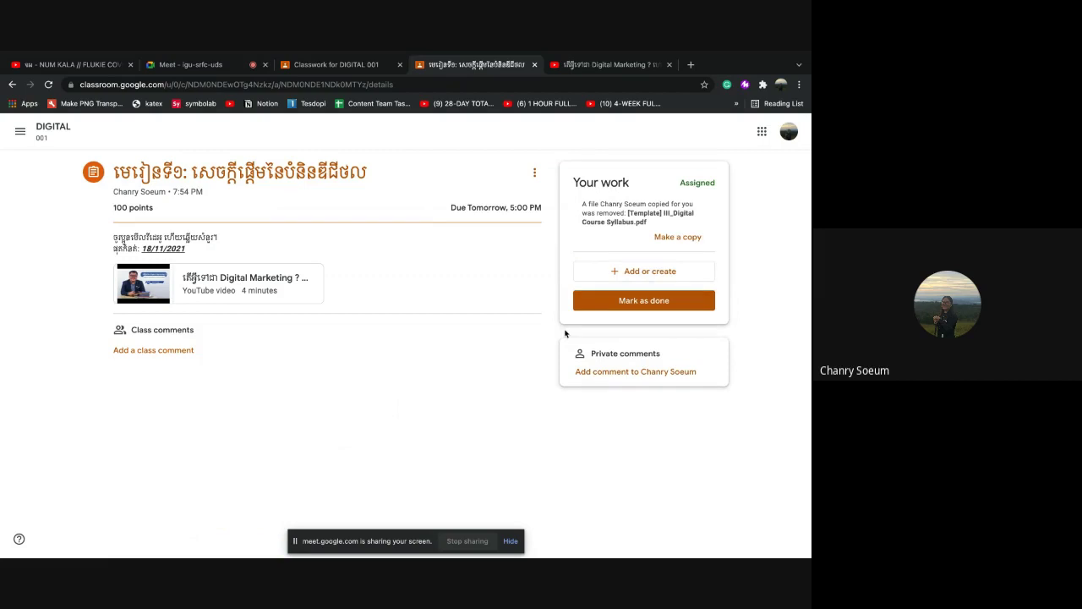
pyautogui.click(19, 131)
pyautogui.click(347, 251)
pyautogui.click(20, 131)
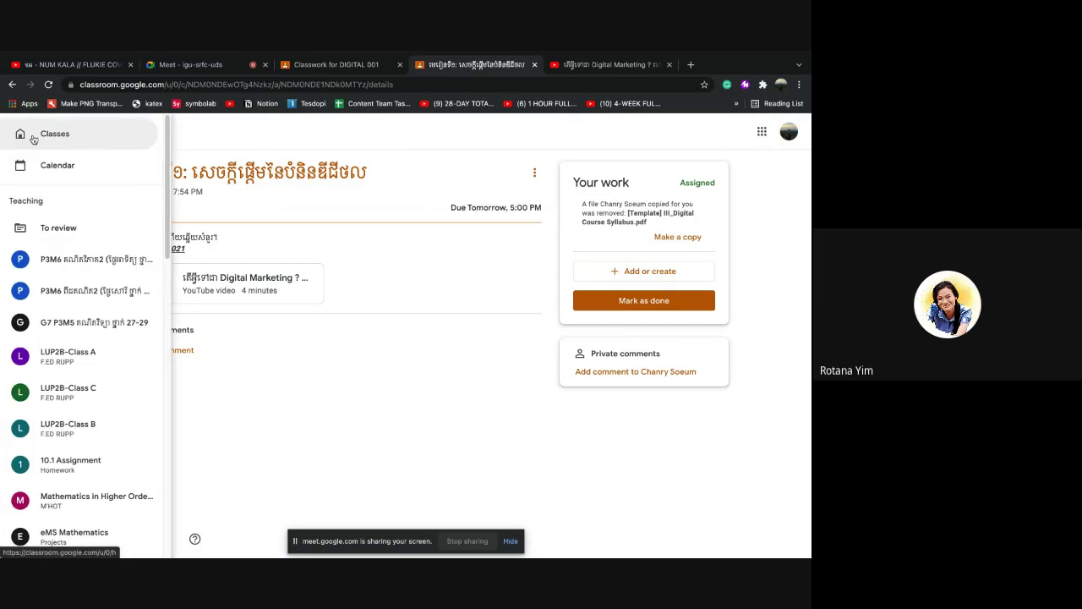
pyautogui.click(407, 388)
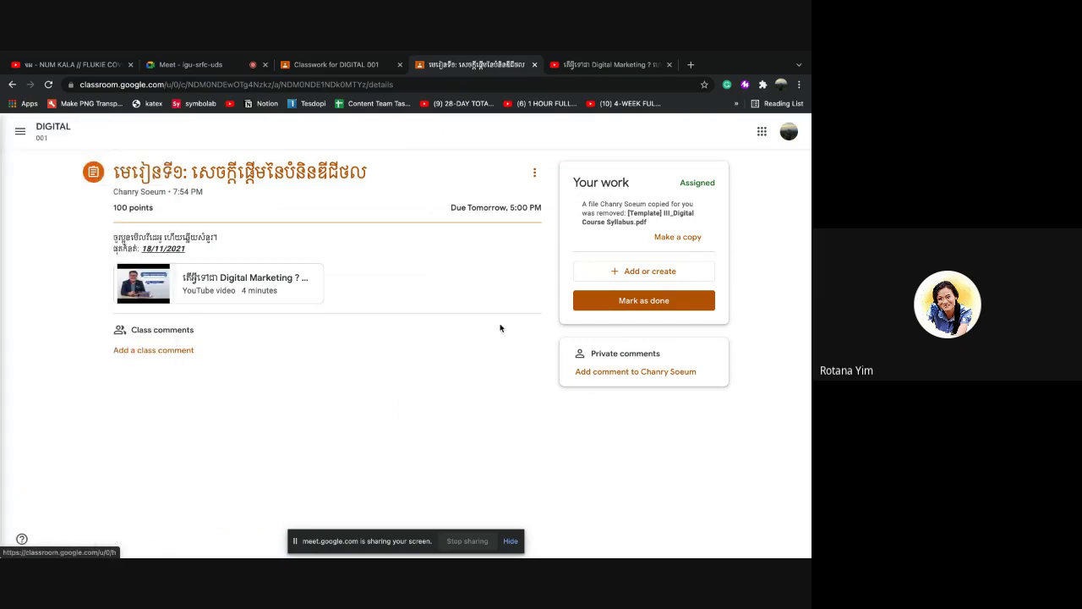
pyautogui.click(535, 172)
pyautogui.click(187, 175)
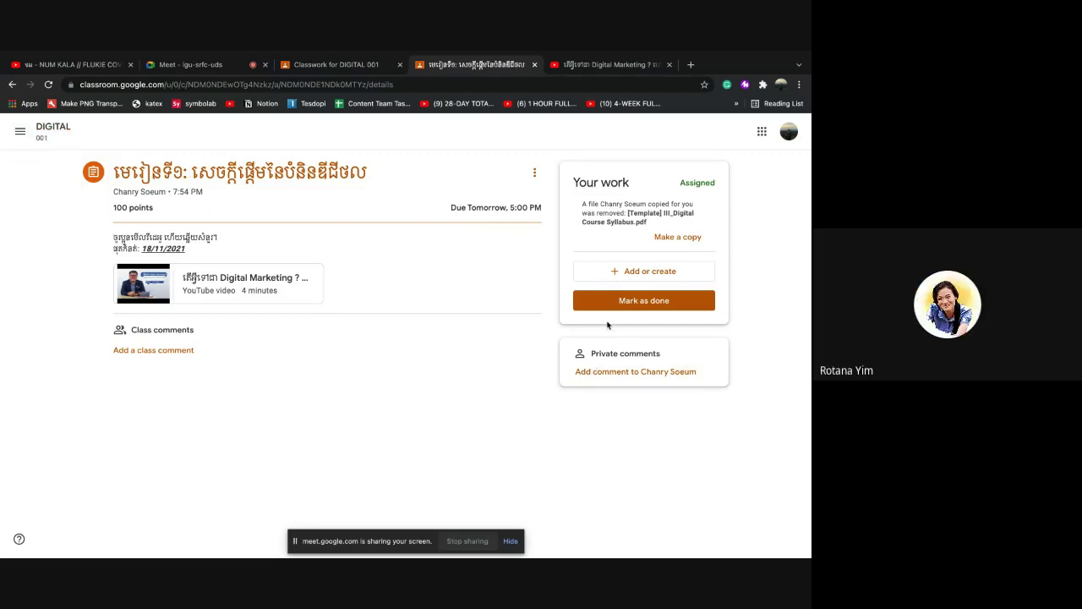
# Open the DIGITAL 001 class from the class list
pyautogui.click(19, 131)
pyautogui.click(65, 261)
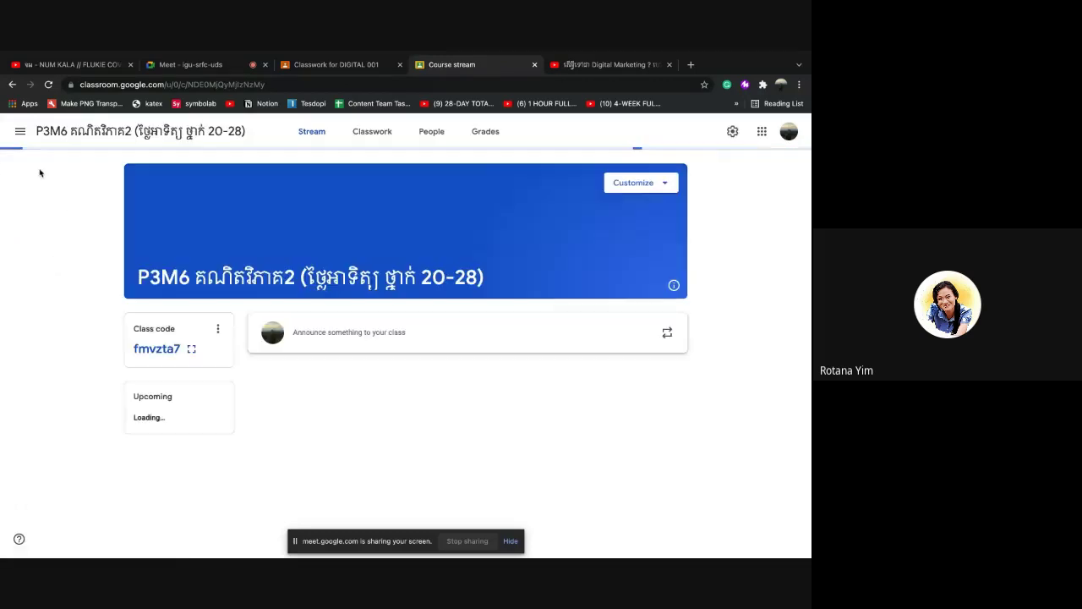
pyautogui.click(21, 133)
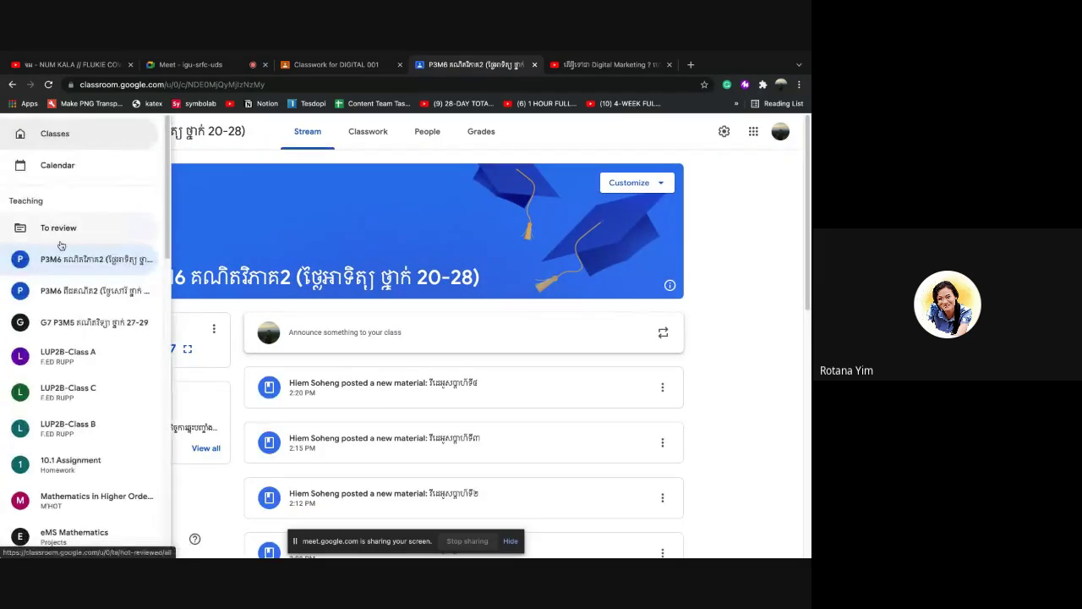
pyautogui.scroll(-10, 79, 411)
pyautogui.scroll(2, 79, 411)
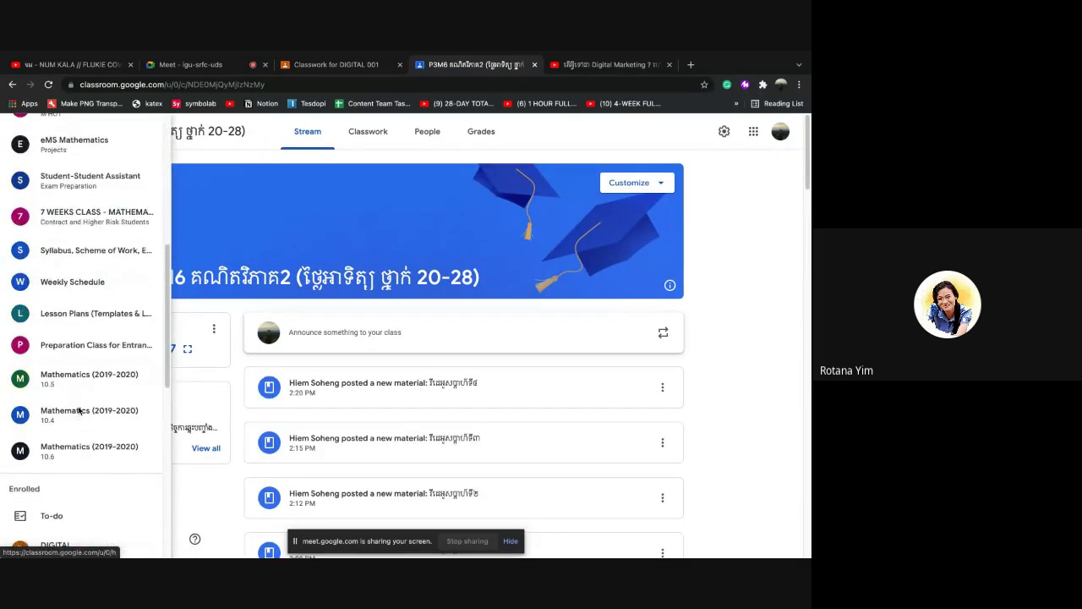
pyautogui.scroll(-5, 79, 411)
pyautogui.click(76, 354)
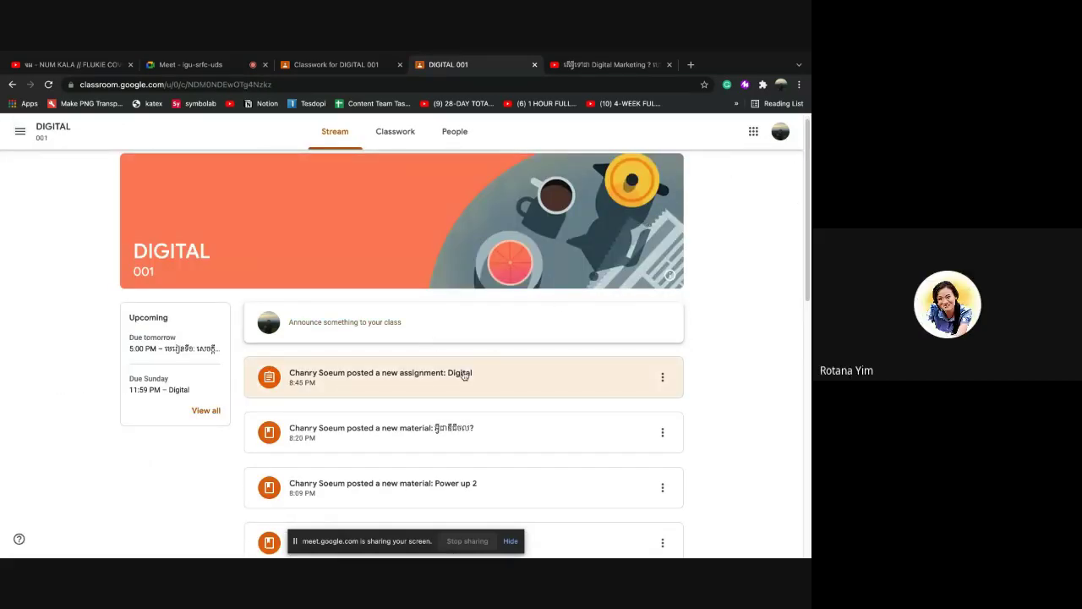
# Show DIGITAL 001's classwork list and expand the Digital assignment card
pyautogui.click(389, 143)
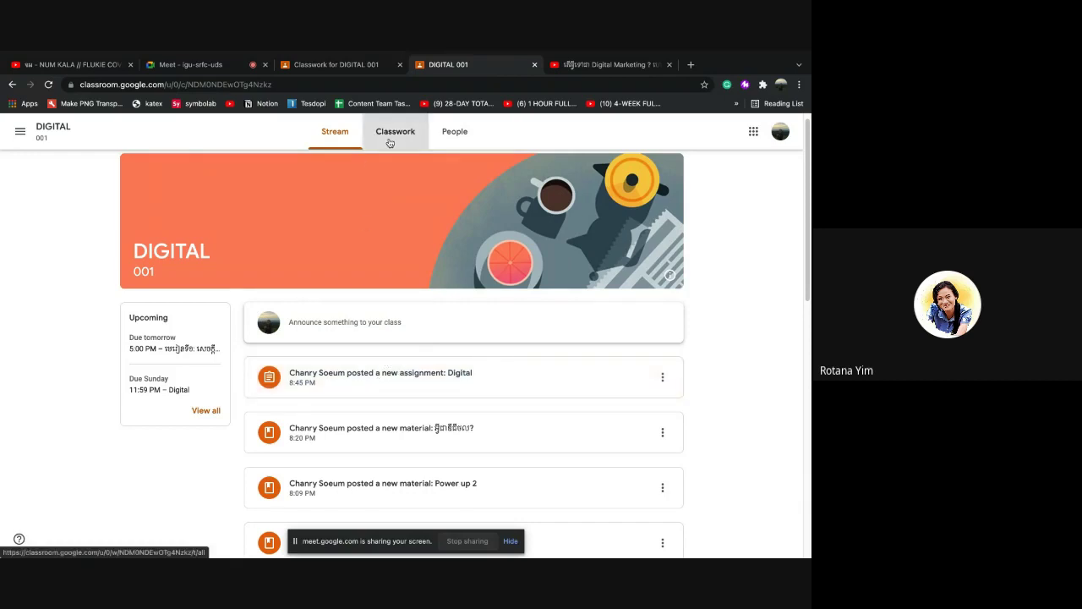
pyautogui.scroll(-3, 330, 354)
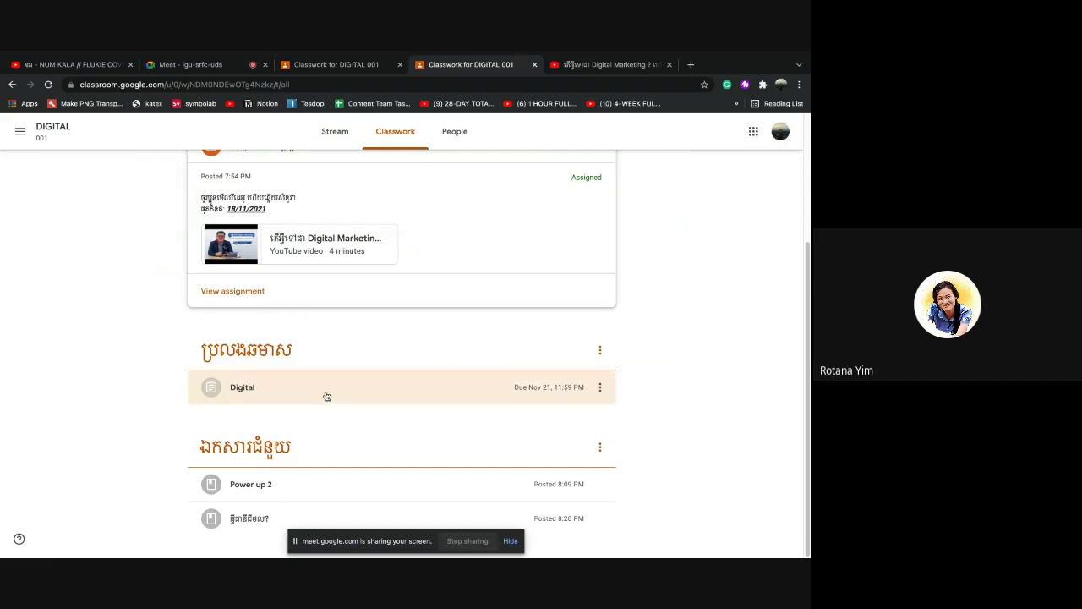
pyautogui.scroll(4, 326, 394)
pyautogui.scroll(-3, 326, 394)
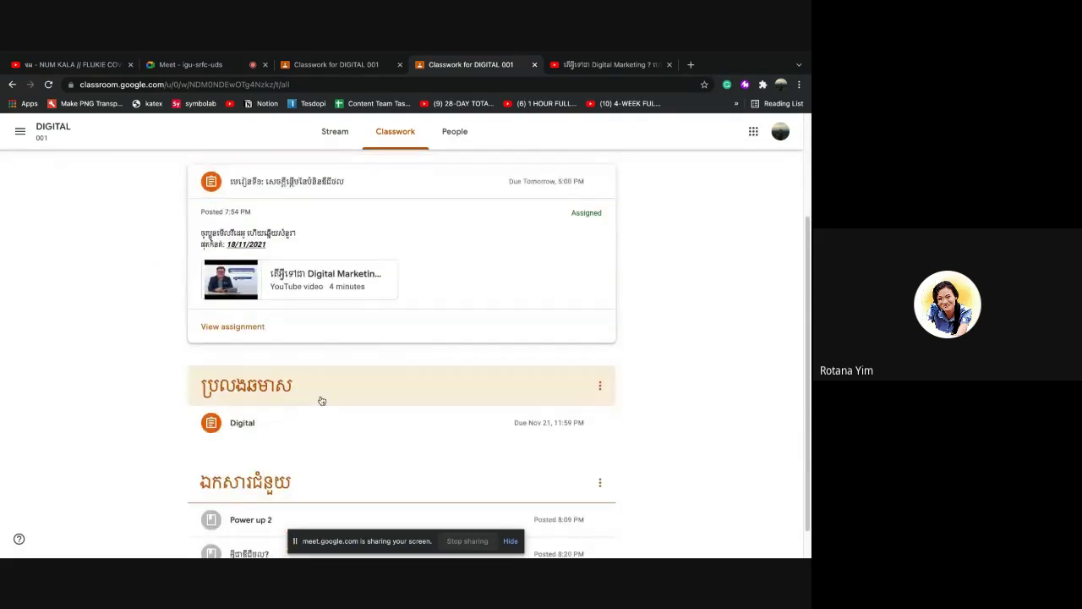
pyautogui.click(306, 412)
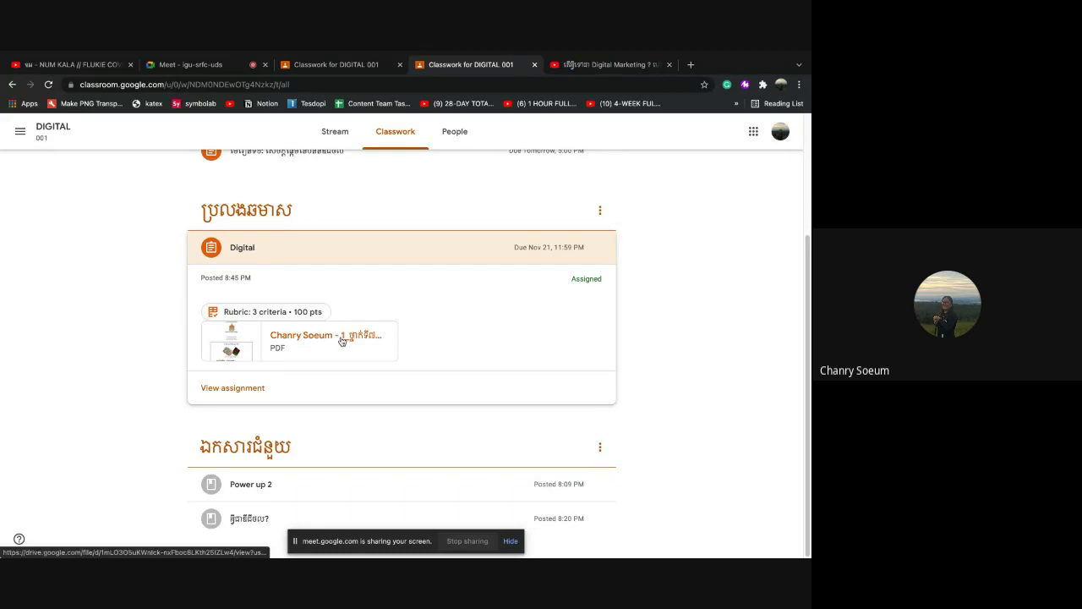
# Preview the student's PDF copy, then open the 'Rubric: 3 criteria • 100 pts' view
pyautogui.click(342, 338)
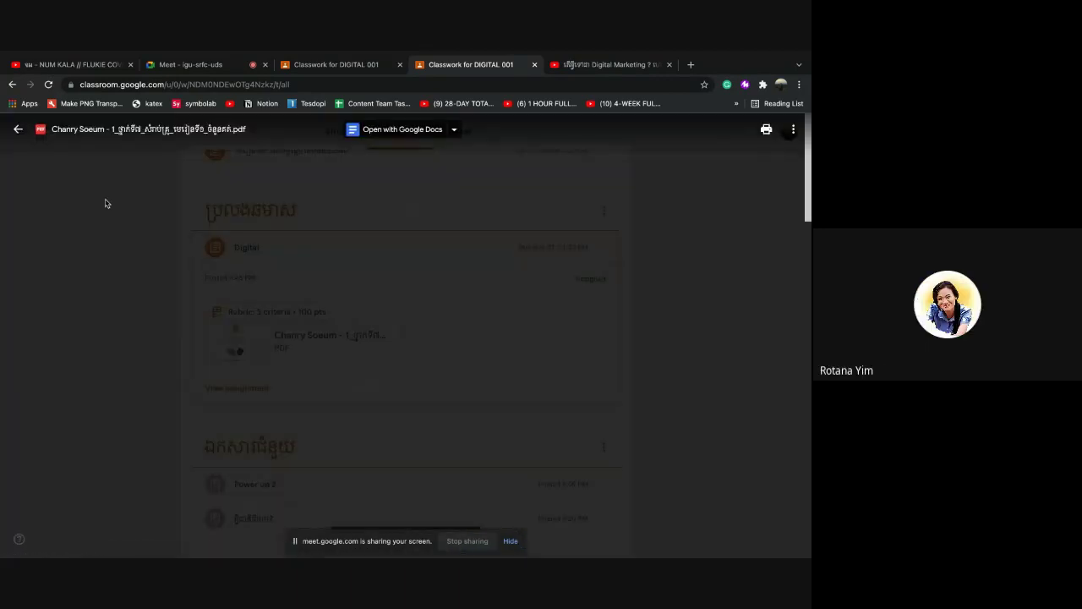
pyautogui.click(18, 132)
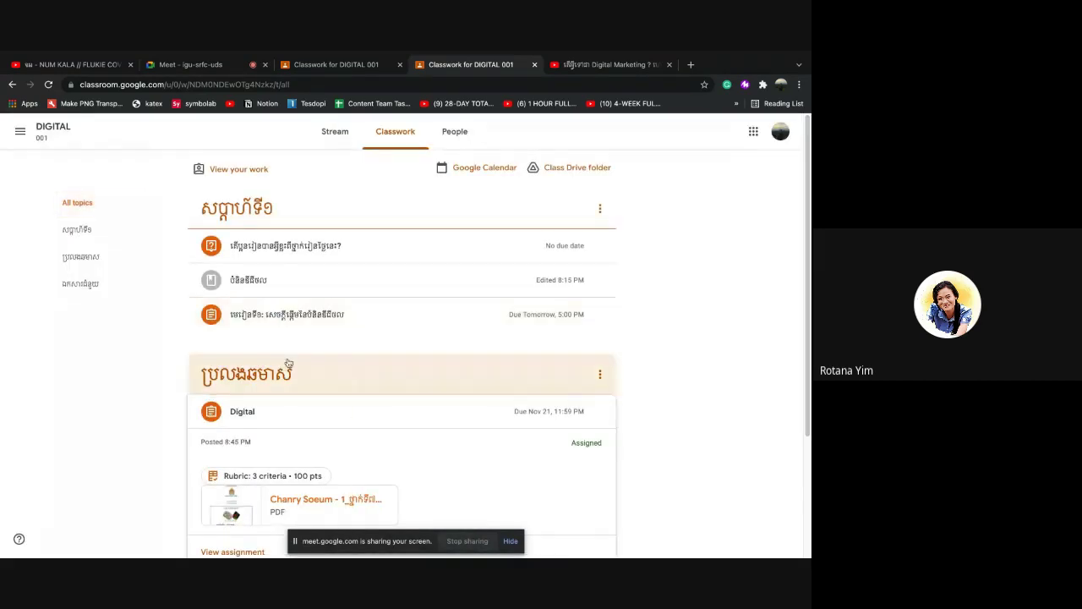
pyautogui.scroll(-3, 293, 381)
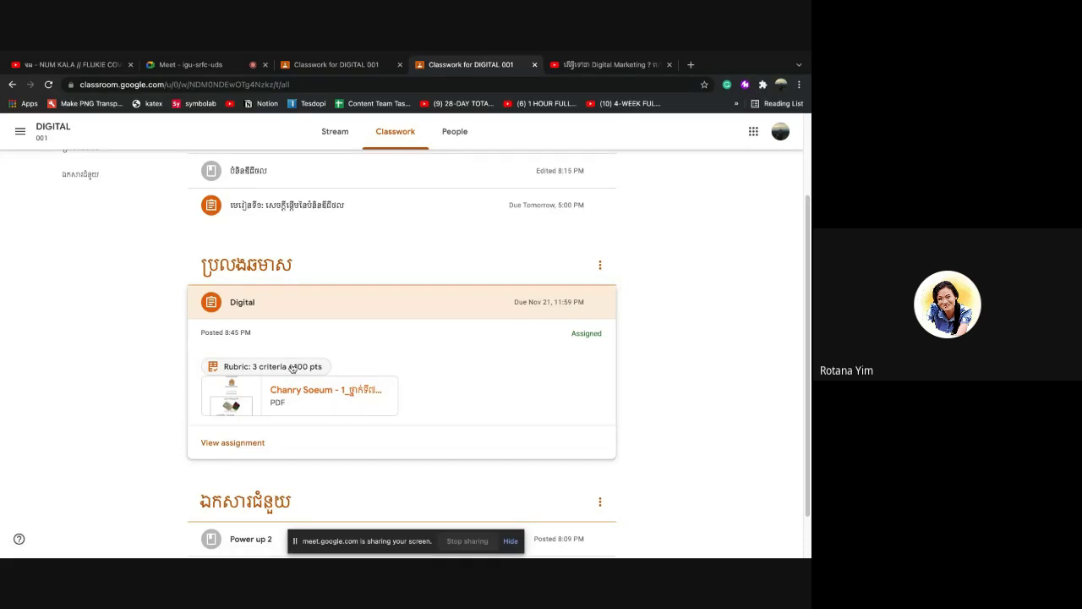
pyautogui.click(292, 367)
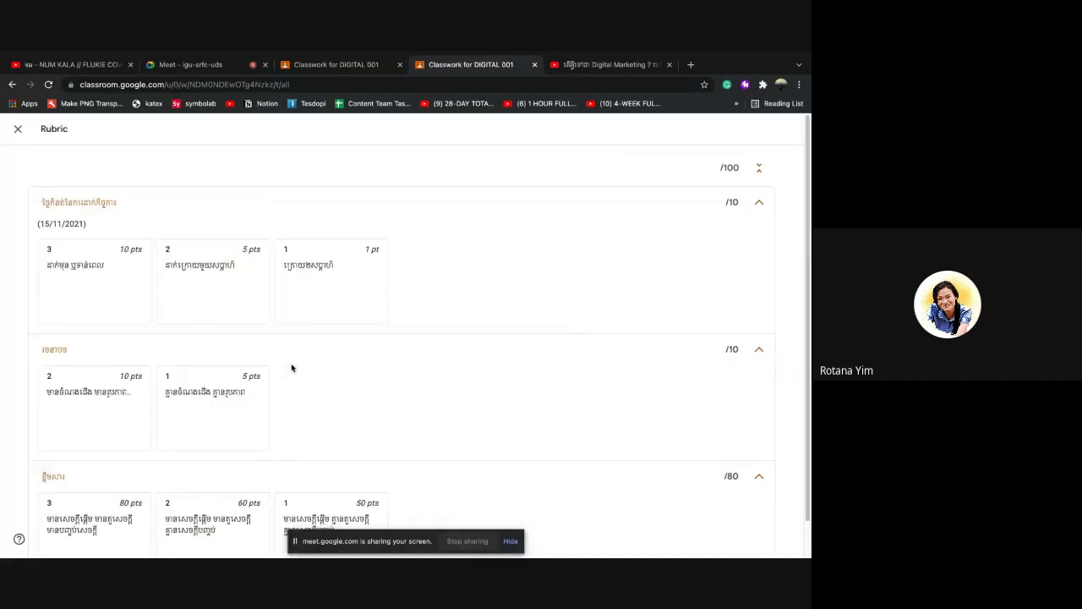
# Scroll through the rubric's 10-, 10- and 80-point criteria, then close the rubric view
pyautogui.scroll(-1, 320, 385)
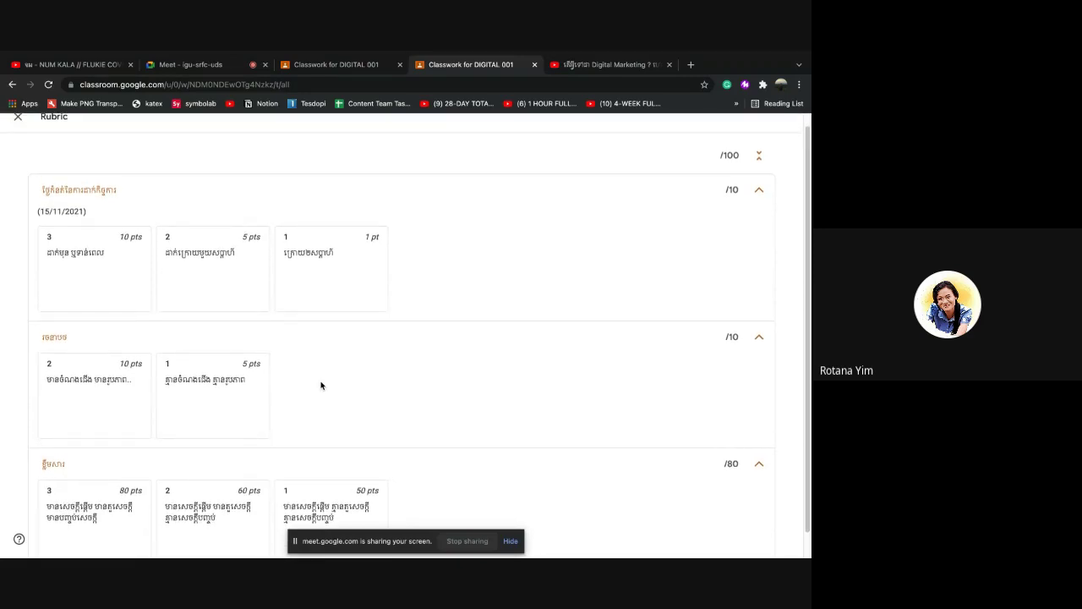
pyautogui.scroll(1, 320, 386)
pyautogui.scroll(1, 320, 386)
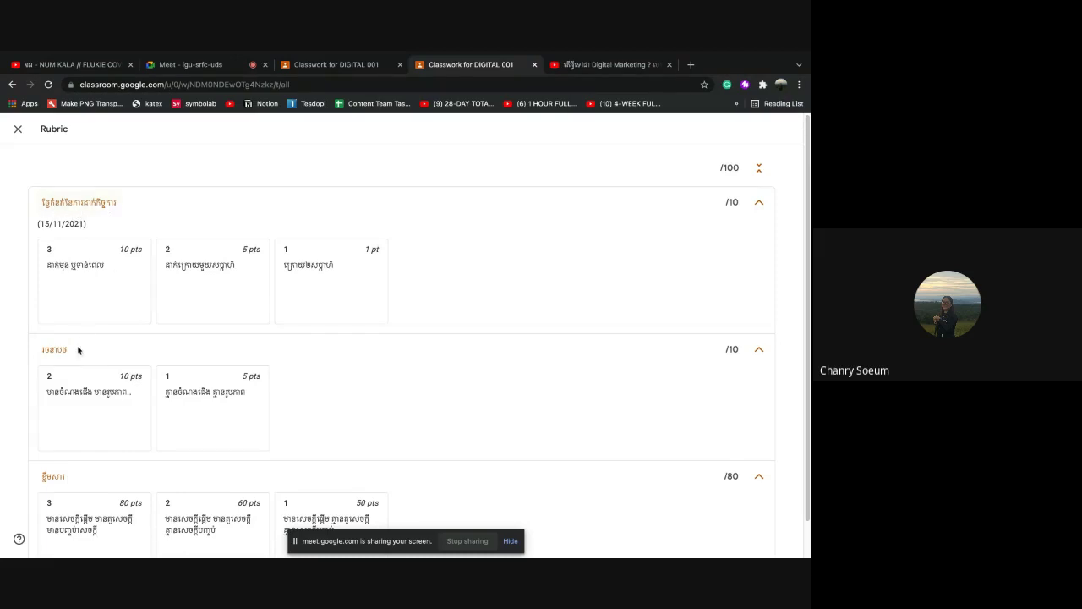
pyautogui.scroll(-1, 76, 350)
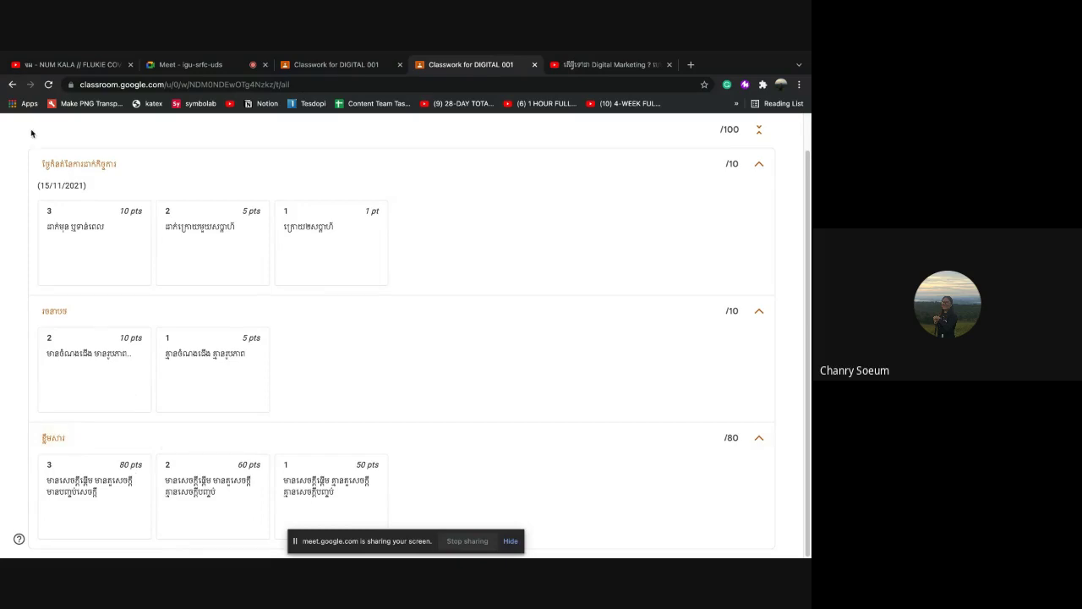
pyautogui.scroll(1, 32, 134)
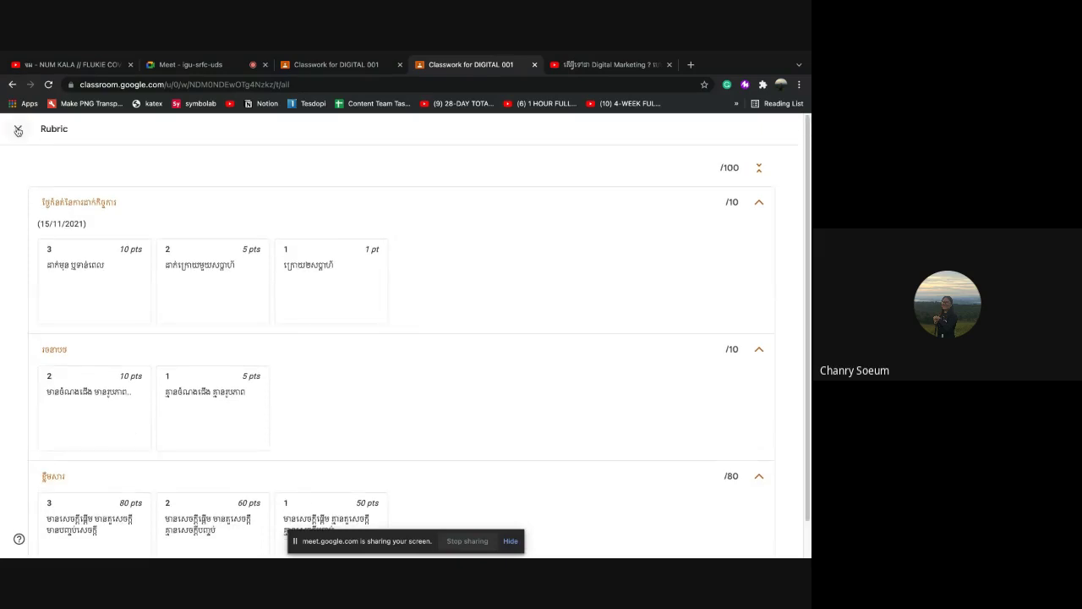
pyautogui.click(18, 131)
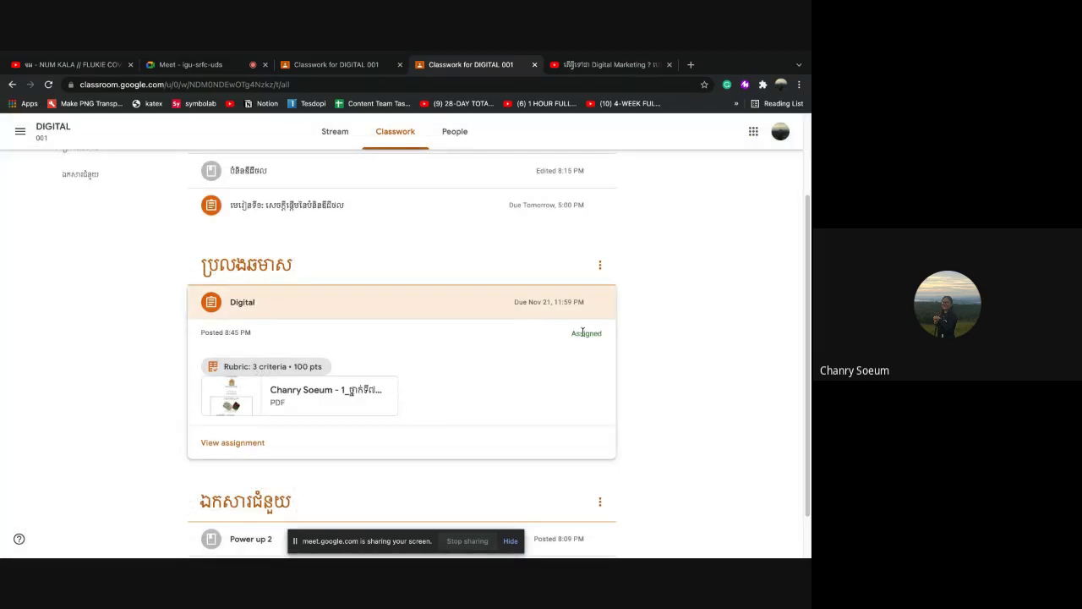
# Open the Digital assignment's details page and turn in the attached PDF, confirming the dialog
pyautogui.click(291, 307)
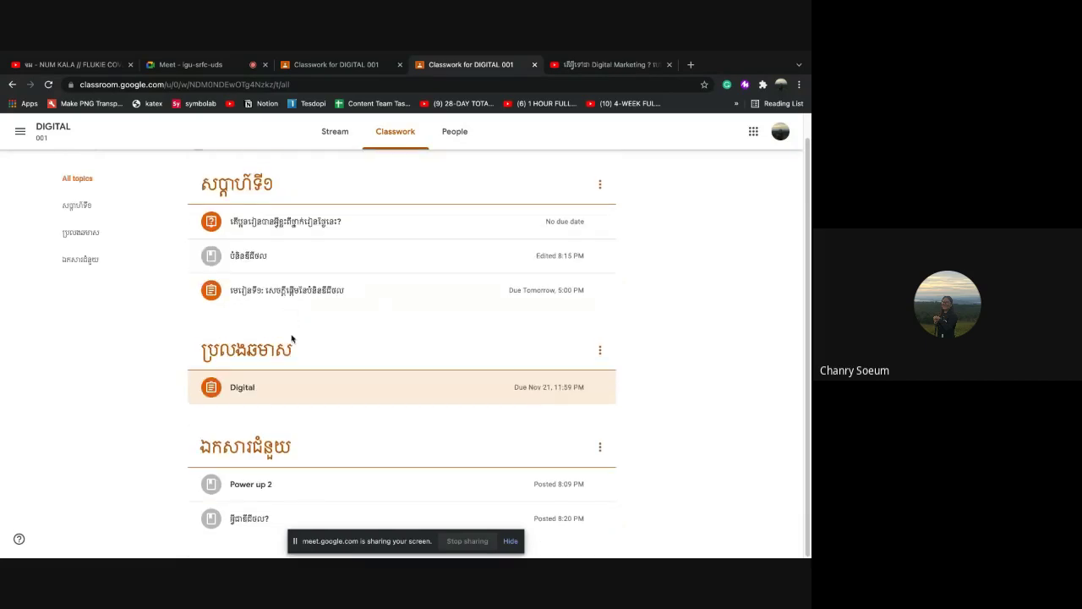
pyautogui.click(281, 389)
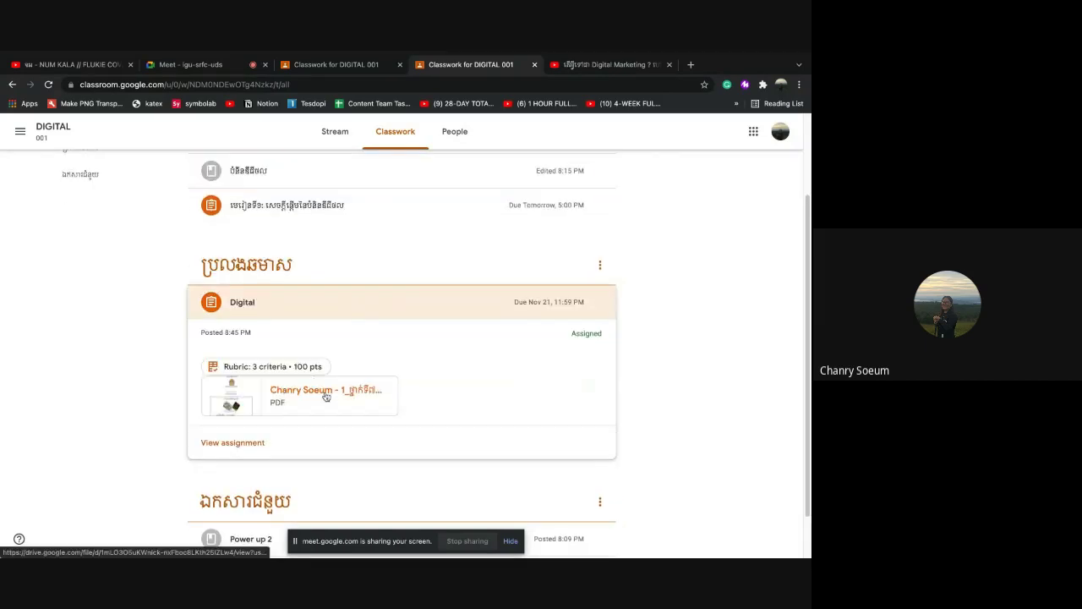
pyautogui.click(233, 442)
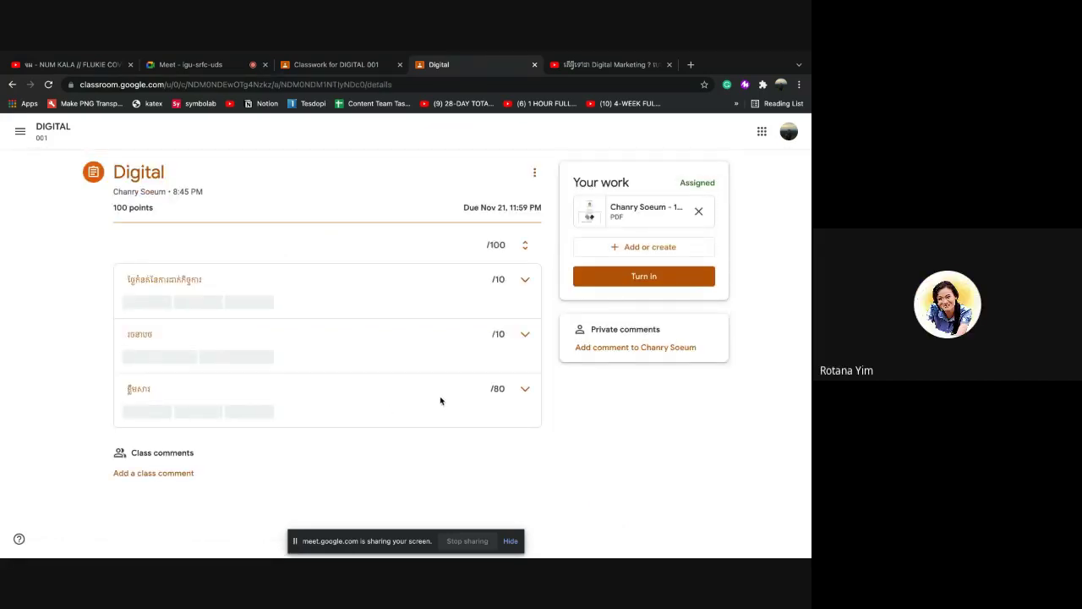
pyautogui.click(659, 278)
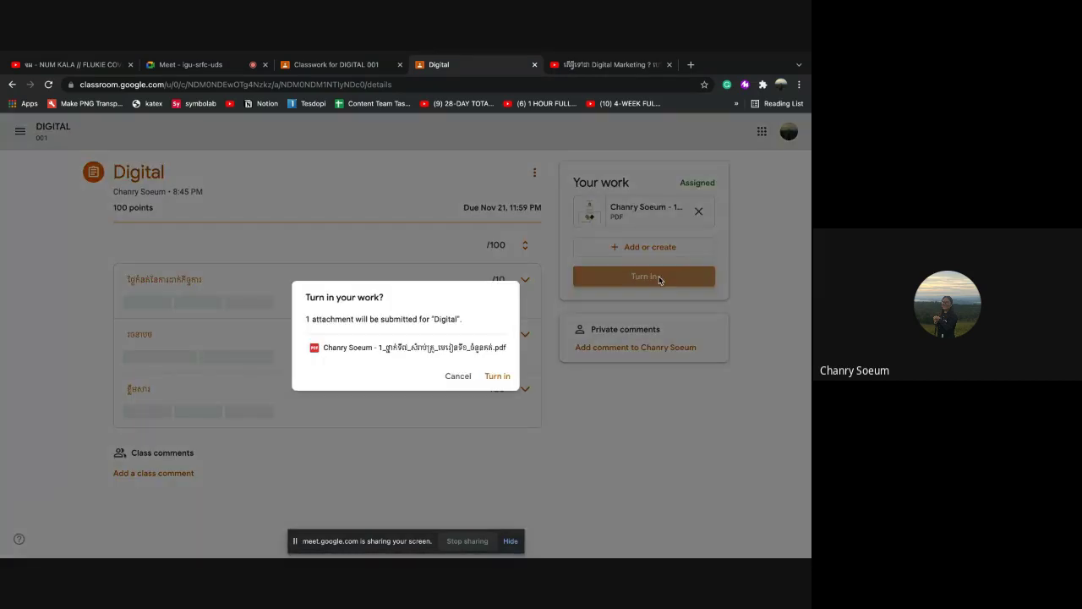
pyautogui.click(497, 376)
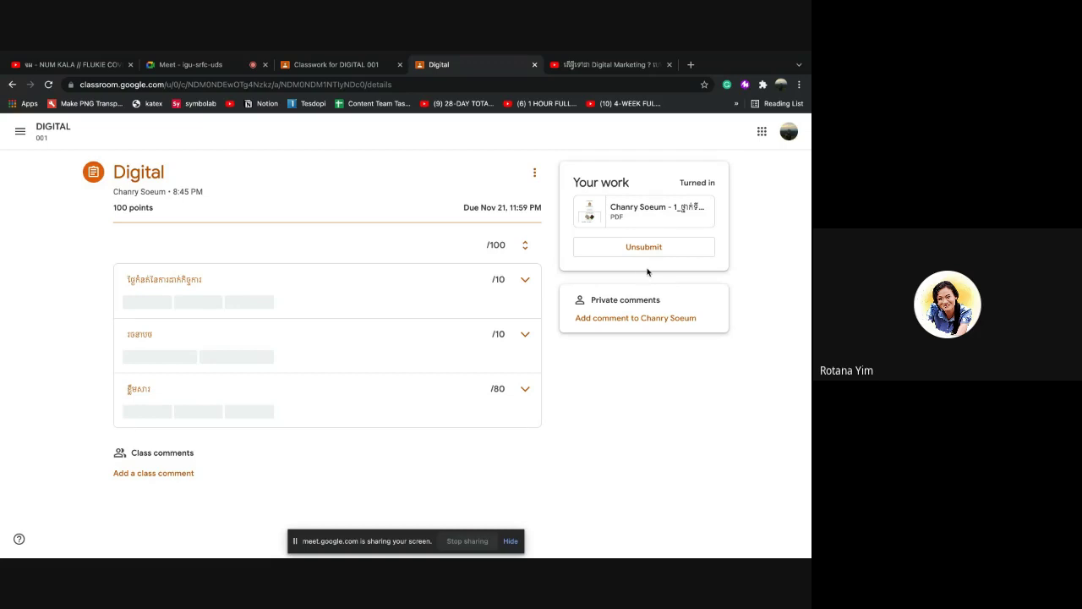
# On Classwork, open Digital's '1 Turned in' list and the student's submission for grading
pyautogui.click(342, 66)
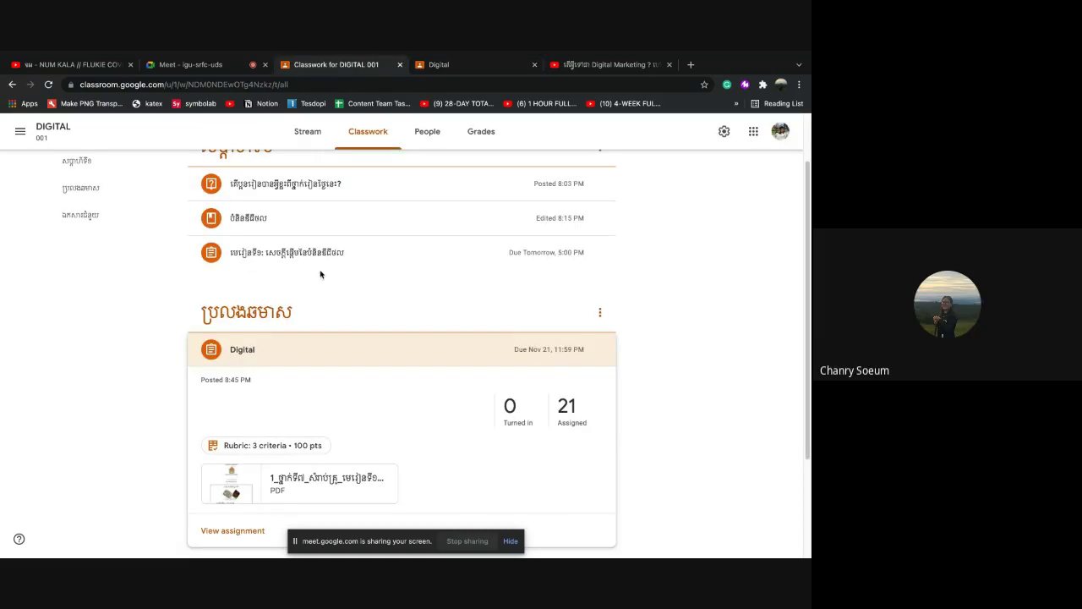
pyautogui.scroll(-1, 506, 427)
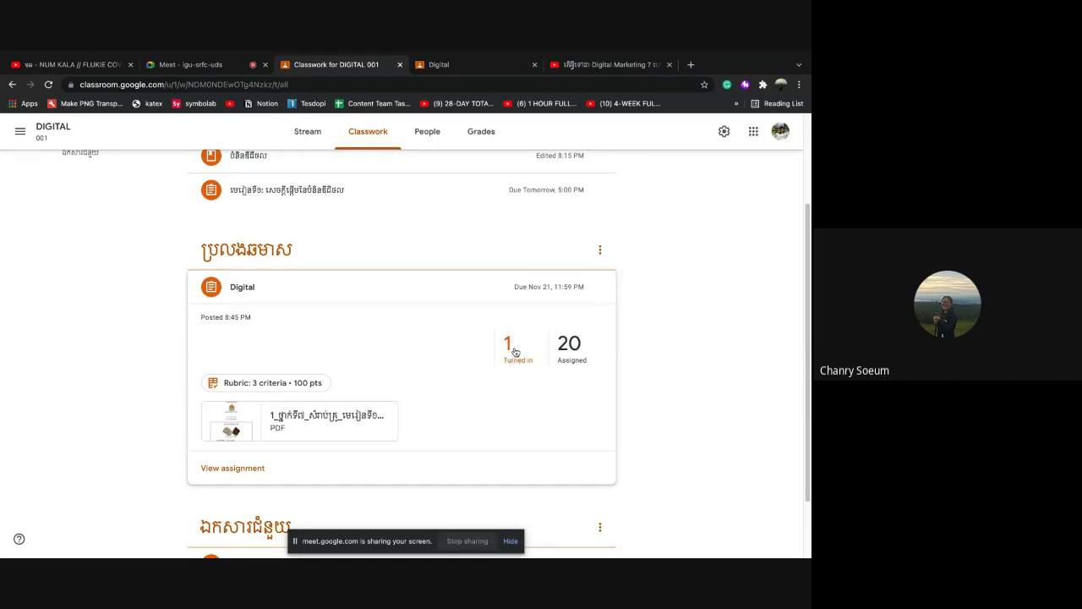
pyautogui.click(516, 349)
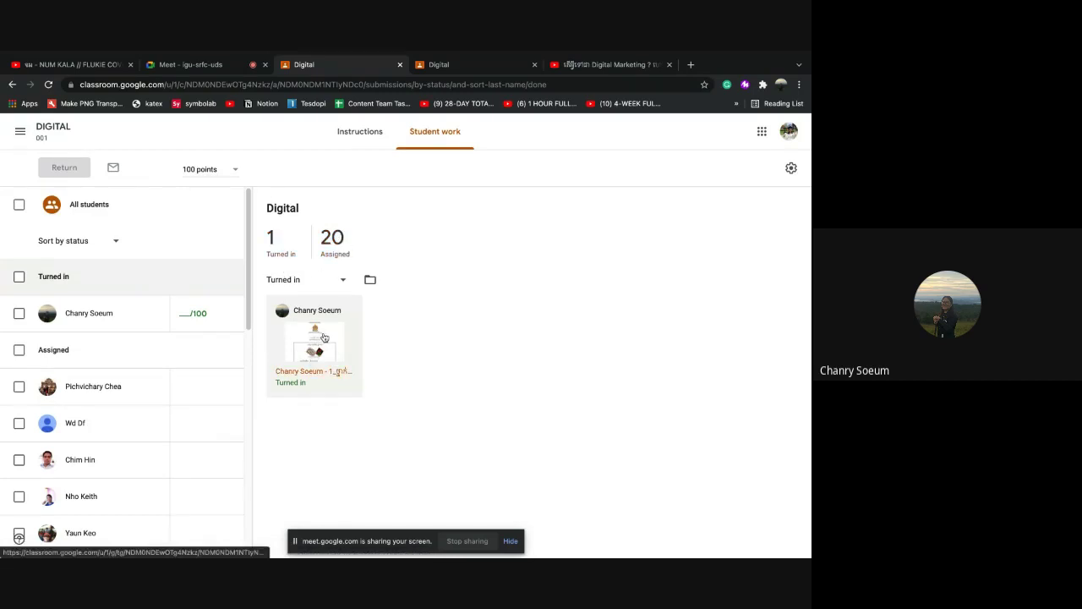
pyautogui.click(316, 334)
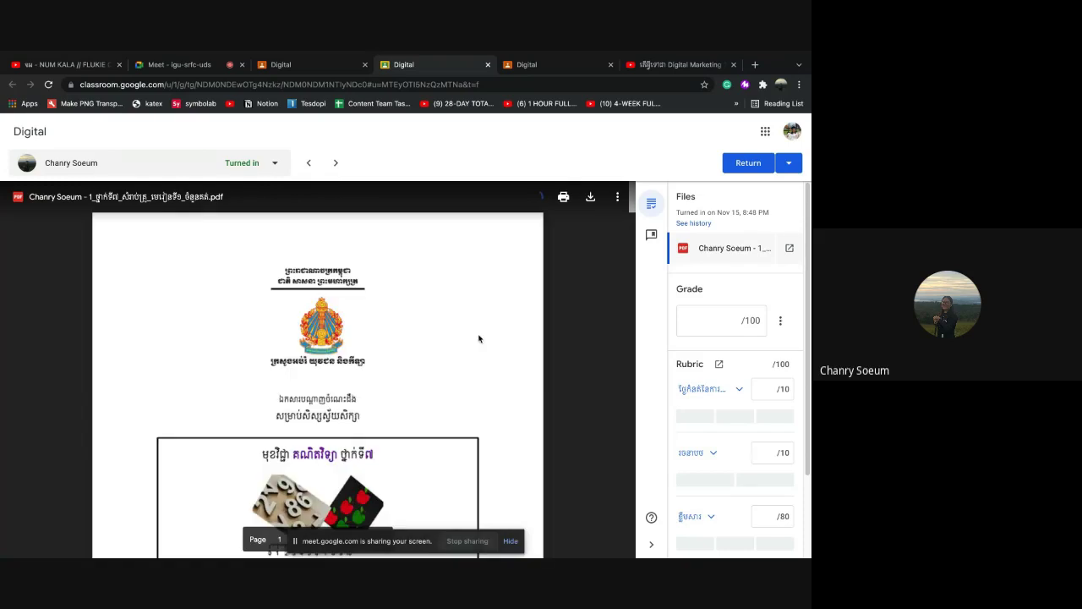
pyautogui.scroll(-5, 403, 386)
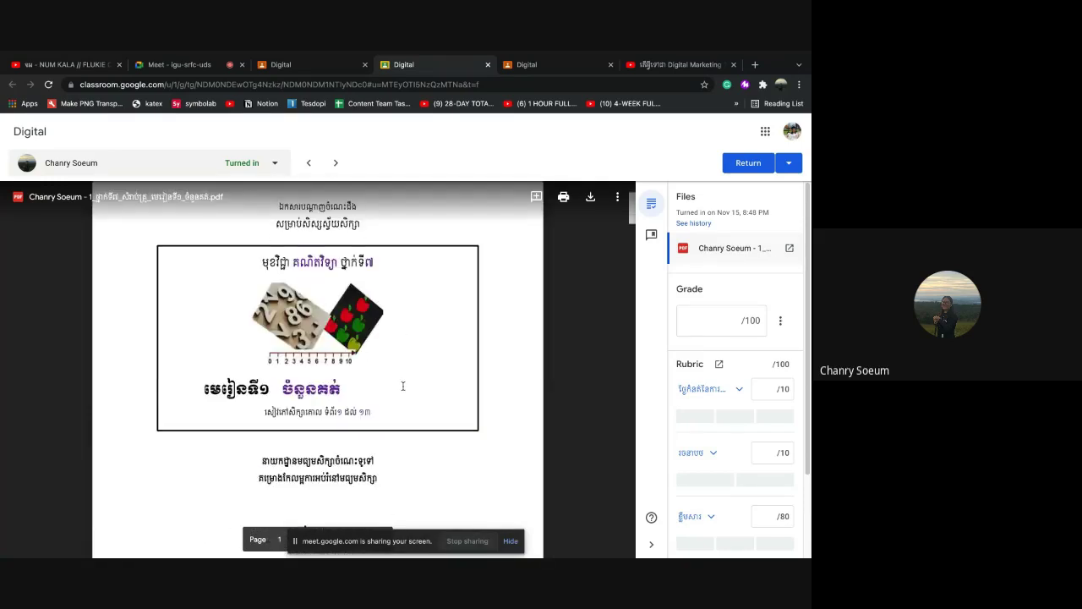
pyautogui.scroll(-1, 402, 386)
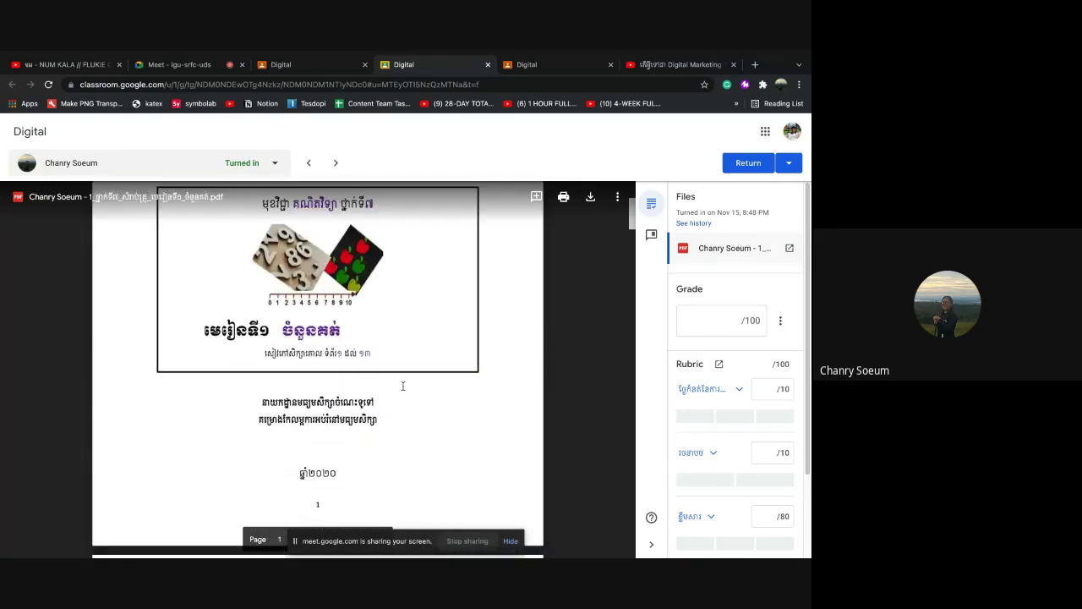
pyautogui.scroll(5, 403, 386)
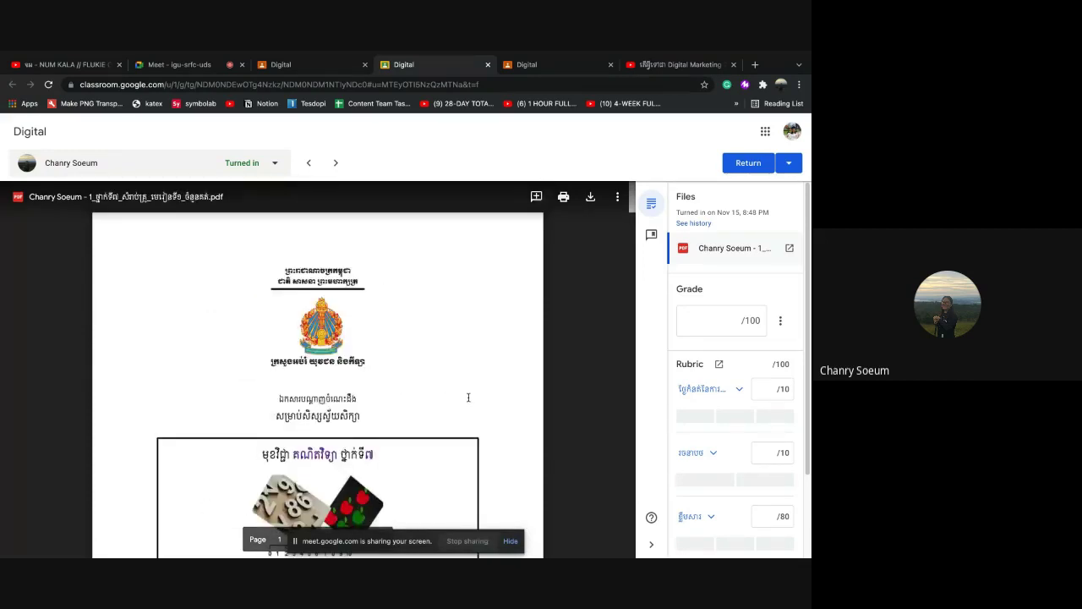
pyautogui.scroll(-1, 419, 377)
pyautogui.scroll(-1, 716, 425)
pyautogui.scroll(1, 715, 423)
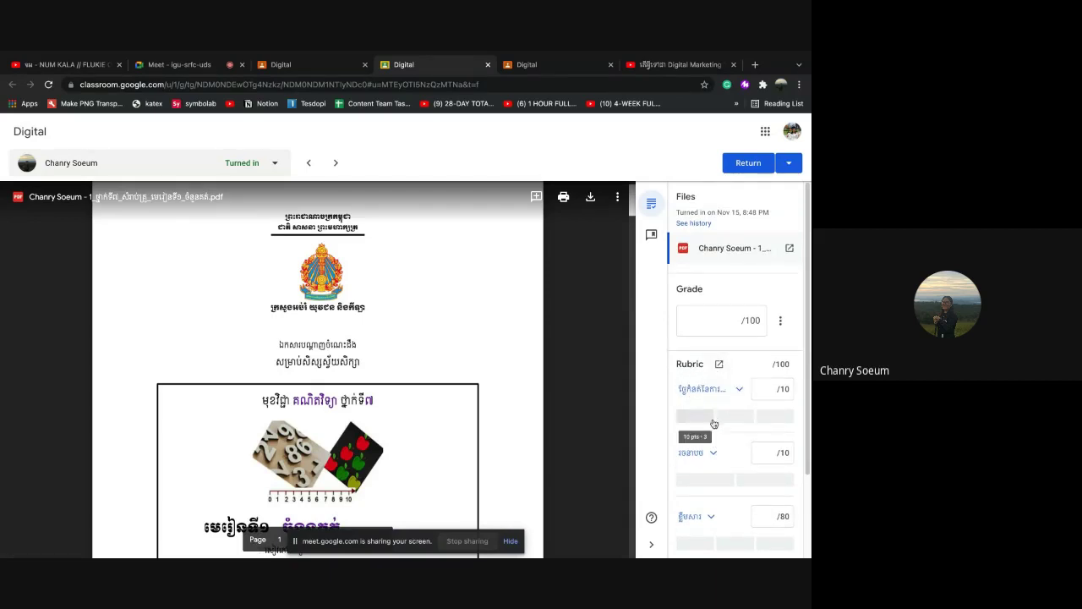
pyautogui.scroll(-2, 718, 431)
pyautogui.scroll(-1, 721, 433)
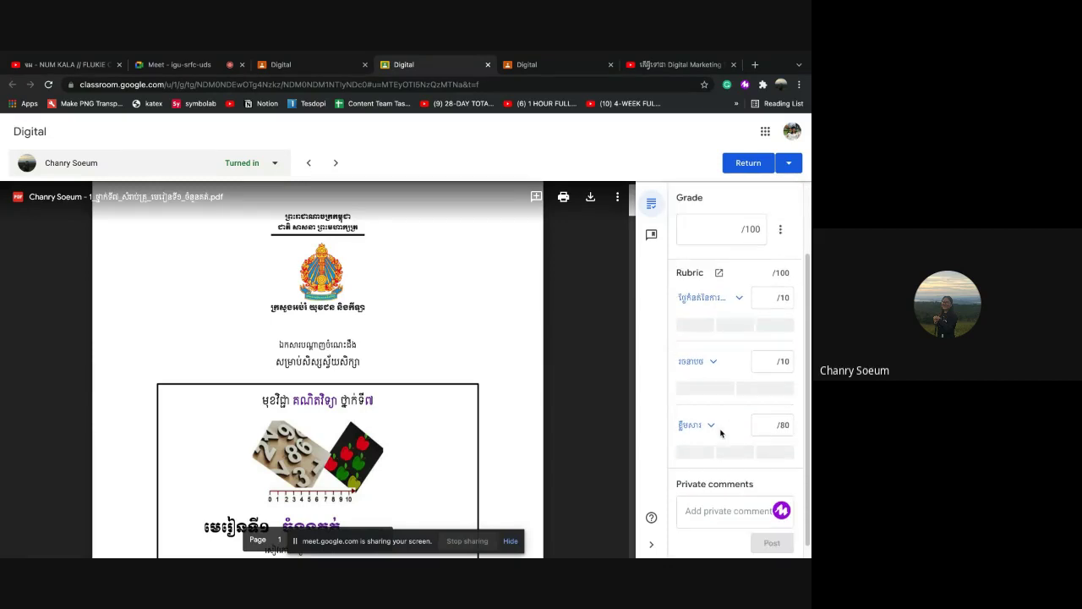
pyautogui.scroll(-1, 721, 433)
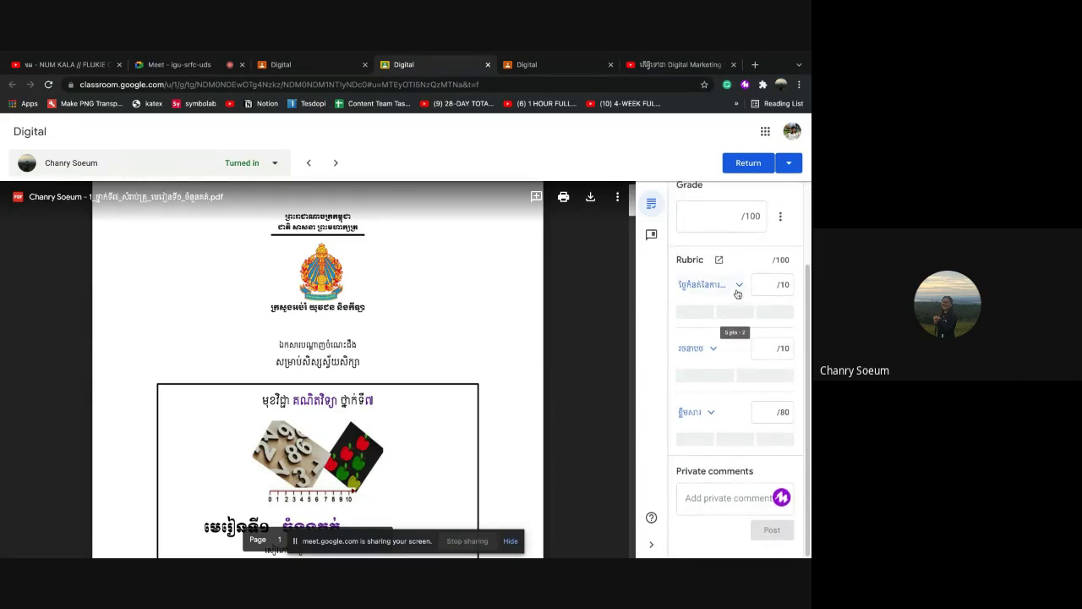
pyautogui.scroll(1, 741, 288)
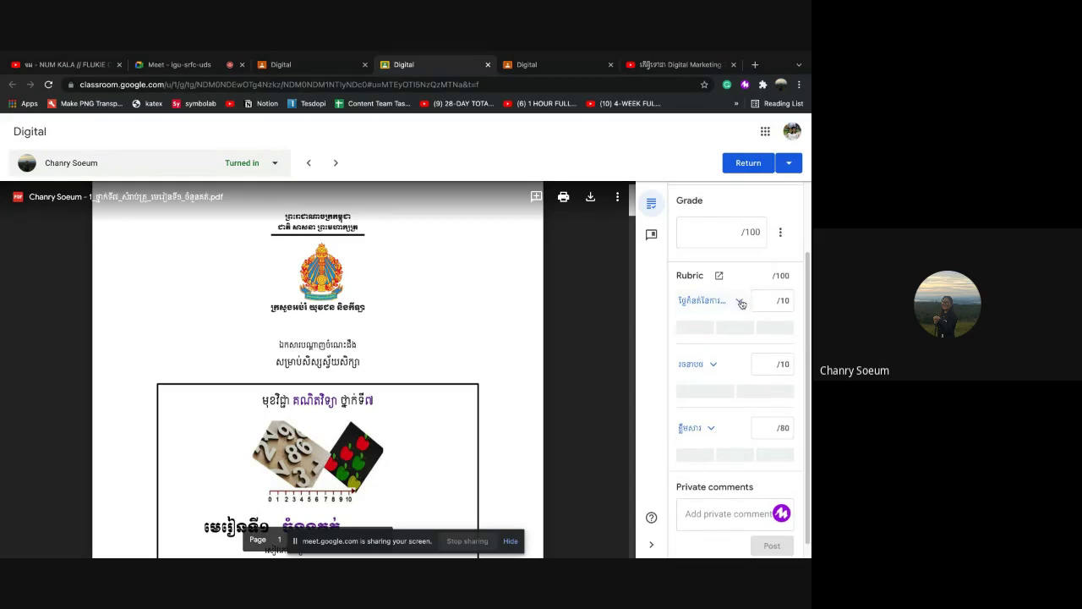
pyautogui.click(740, 301)
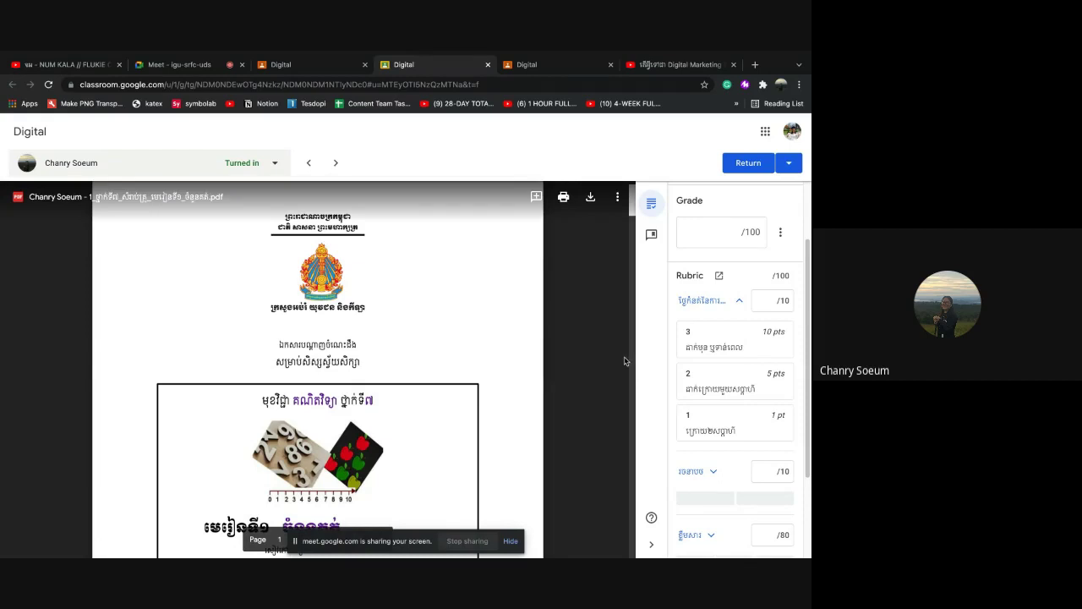
pyautogui.click(739, 300)
pyautogui.click(740, 301)
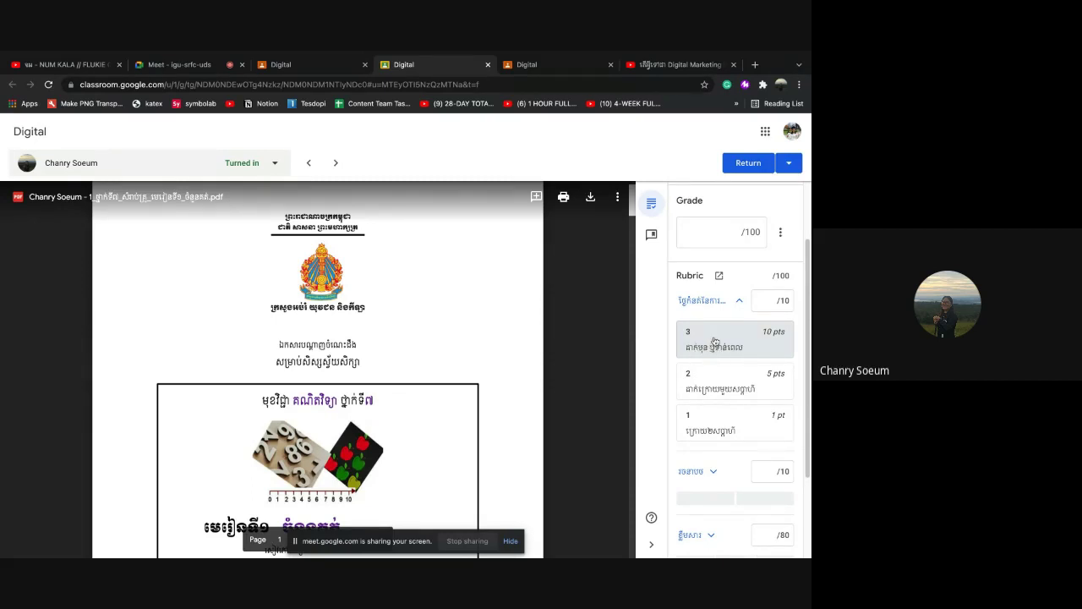
pyautogui.click(740, 302)
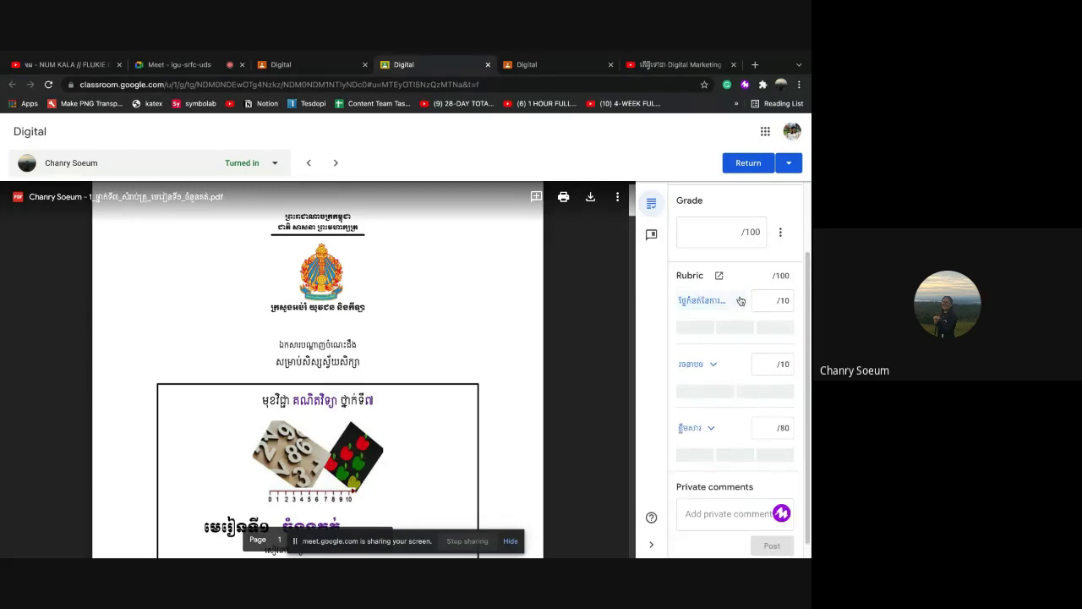
pyautogui.click(740, 301)
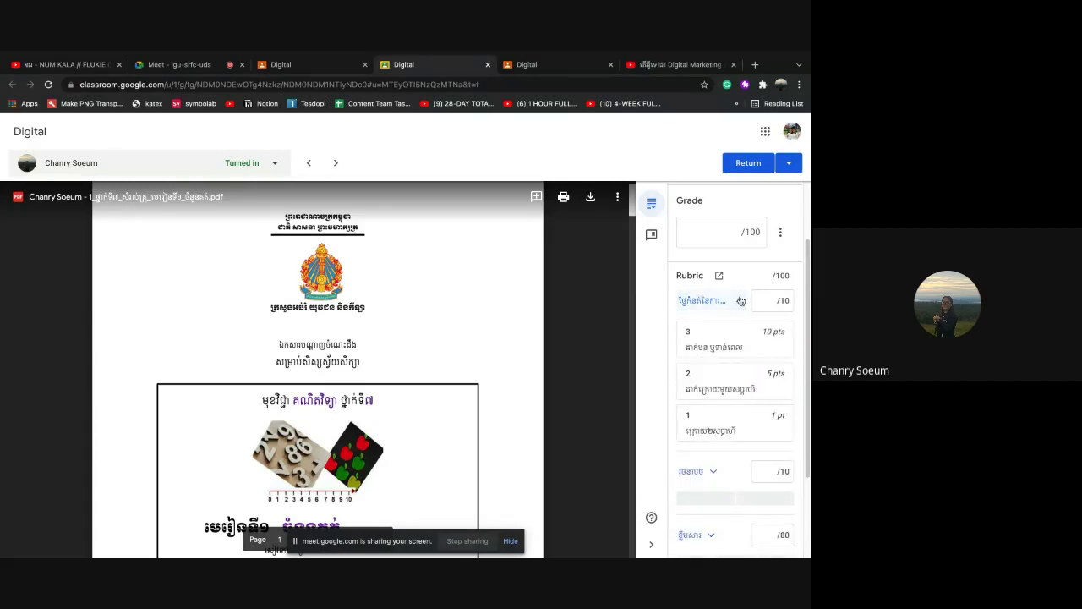
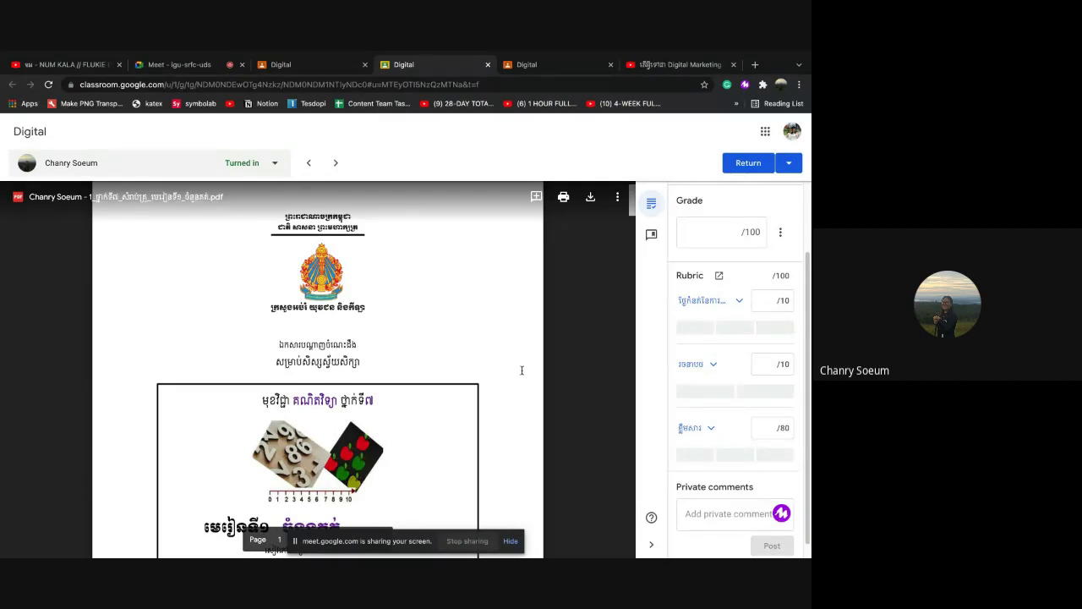
# Give rubric criterion 1 its top level (10 pts) and criterion 2 level 1 (5 pts), for a 15/100 draft grade
pyautogui.click(694, 328)
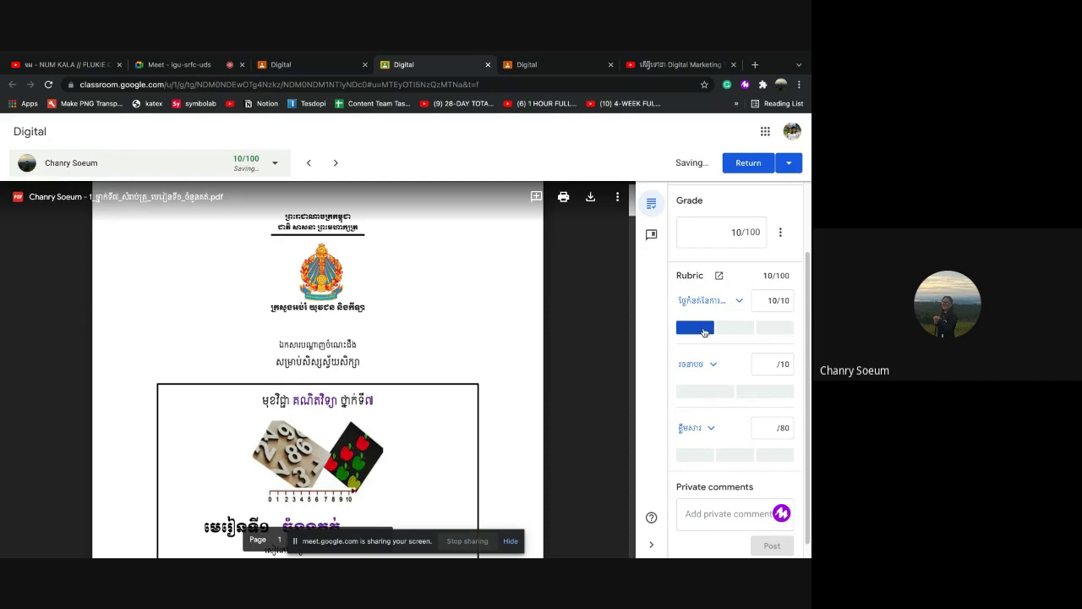
pyautogui.scroll(-1, 747, 320)
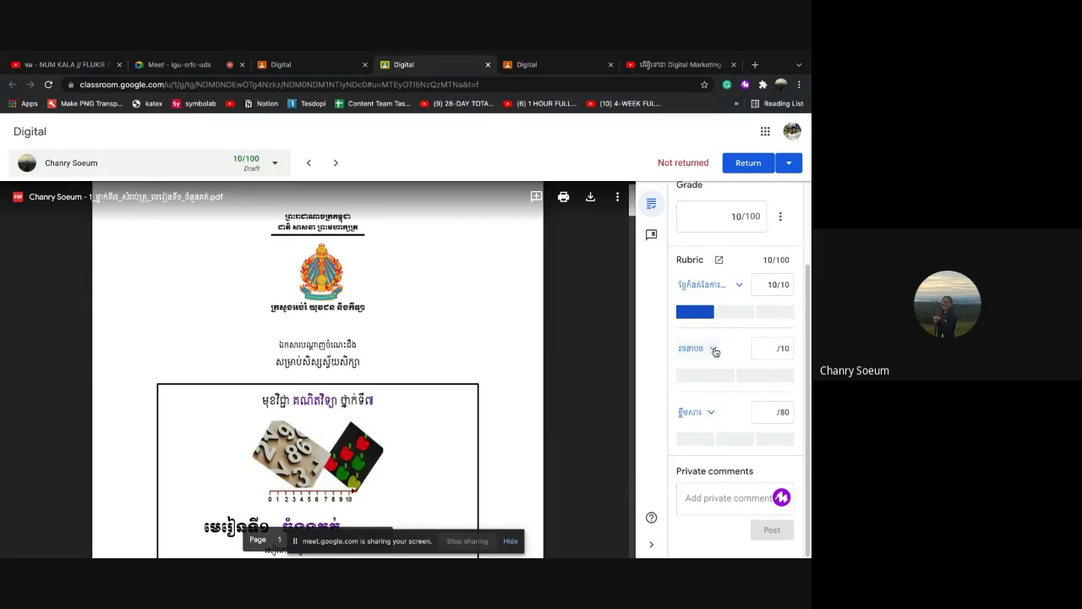
pyautogui.click(714, 350)
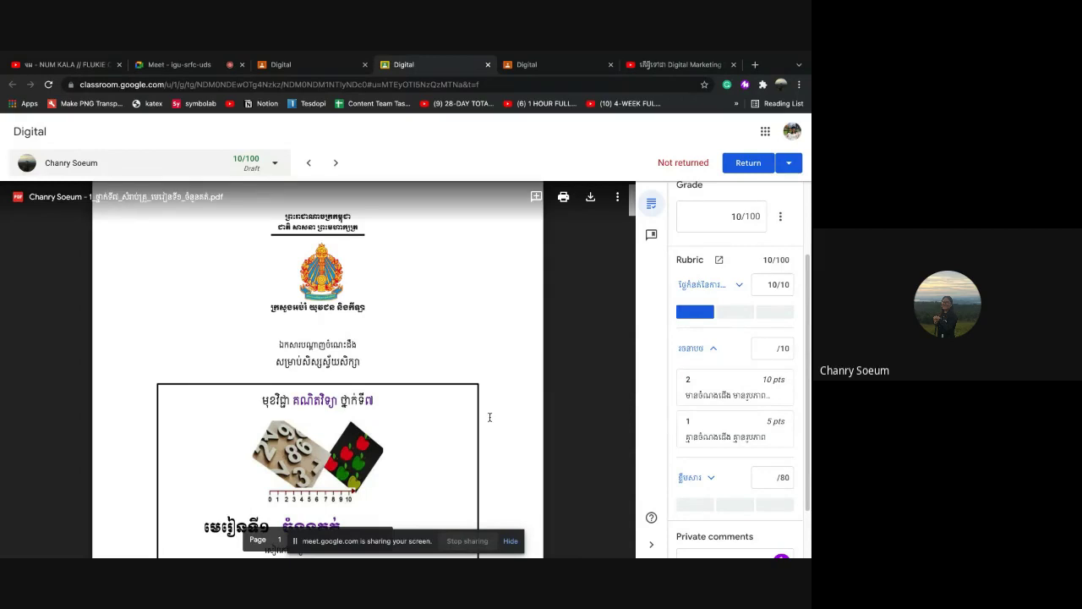
pyautogui.click(725, 436)
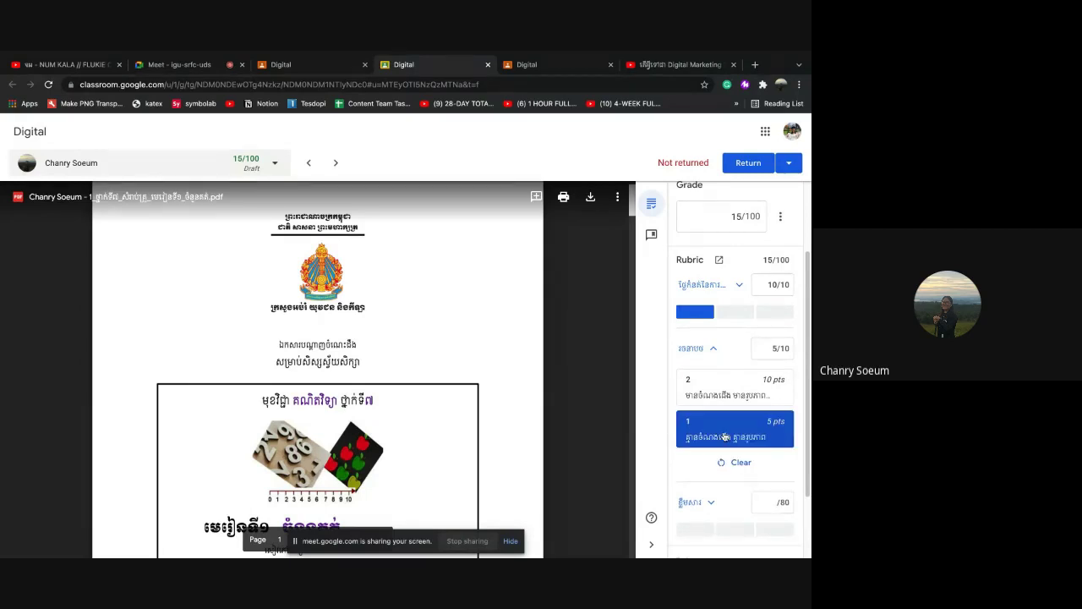
pyautogui.click(713, 348)
pyautogui.scroll(-1, 455, 423)
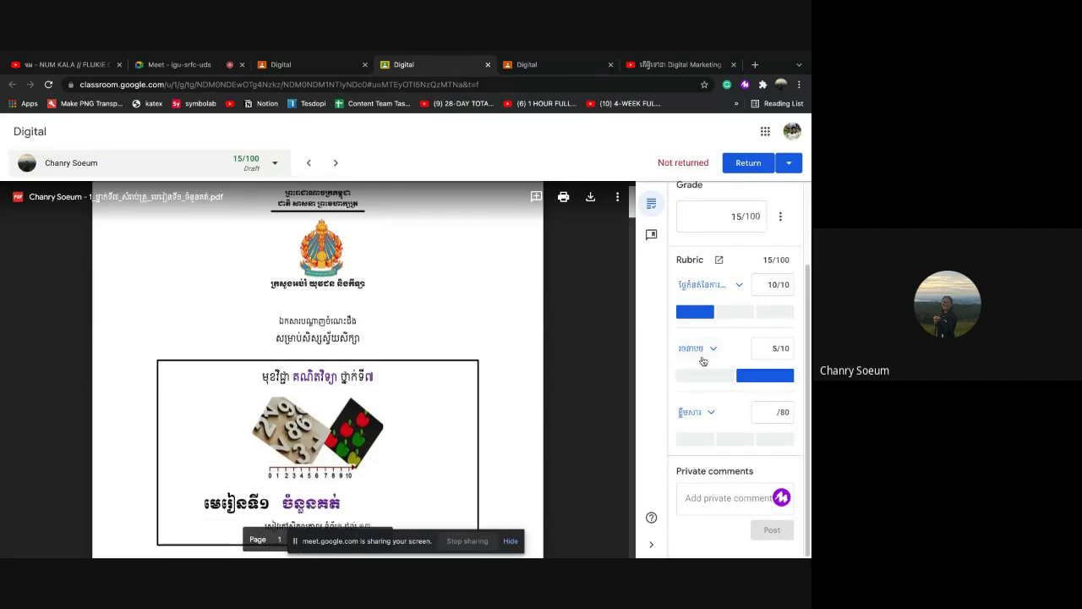
pyautogui.click(536, 197)
# Highlight the PDF's title area and post the Khmer comment 'ត្រូវចំណង' on it
pyautogui.moveTo(261, 365); pyautogui.dragTo(383, 392)
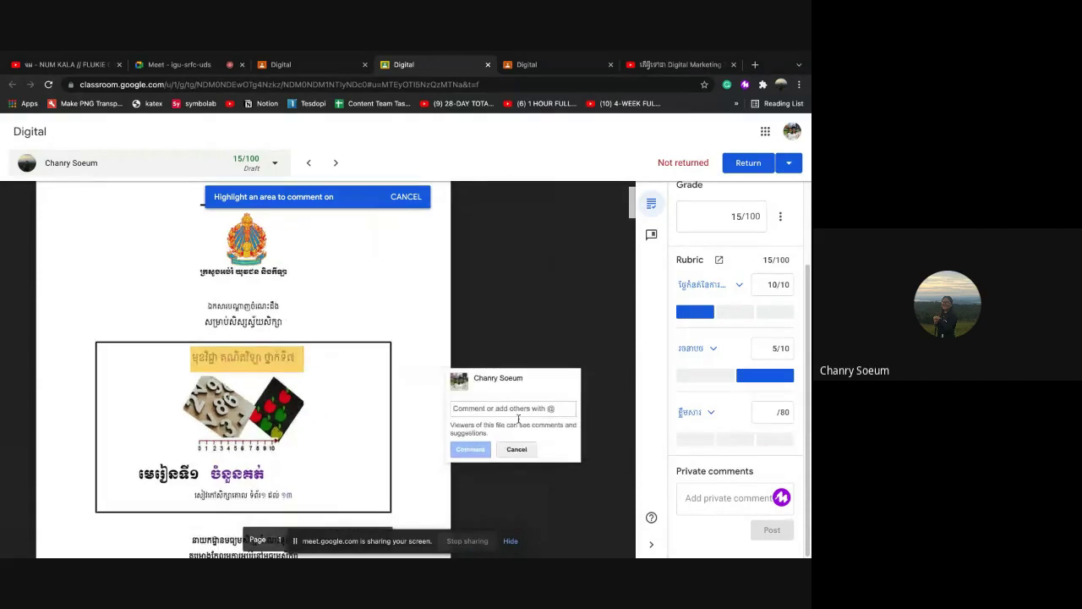
pyautogui.write('Hi')
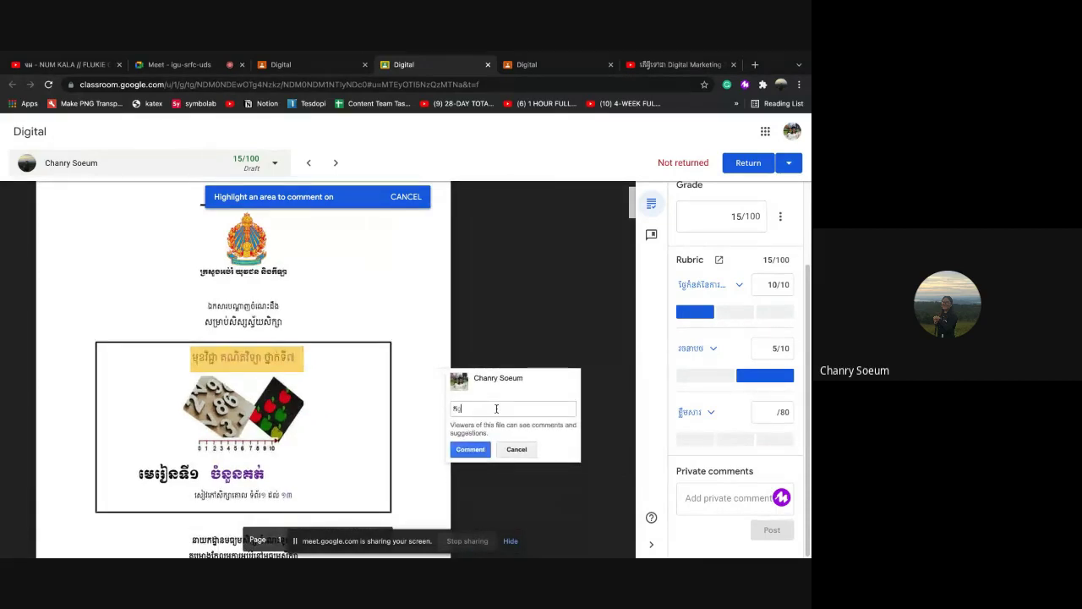
pyautogui.press('BackSpace')
pyautogui.press('BackSpace')
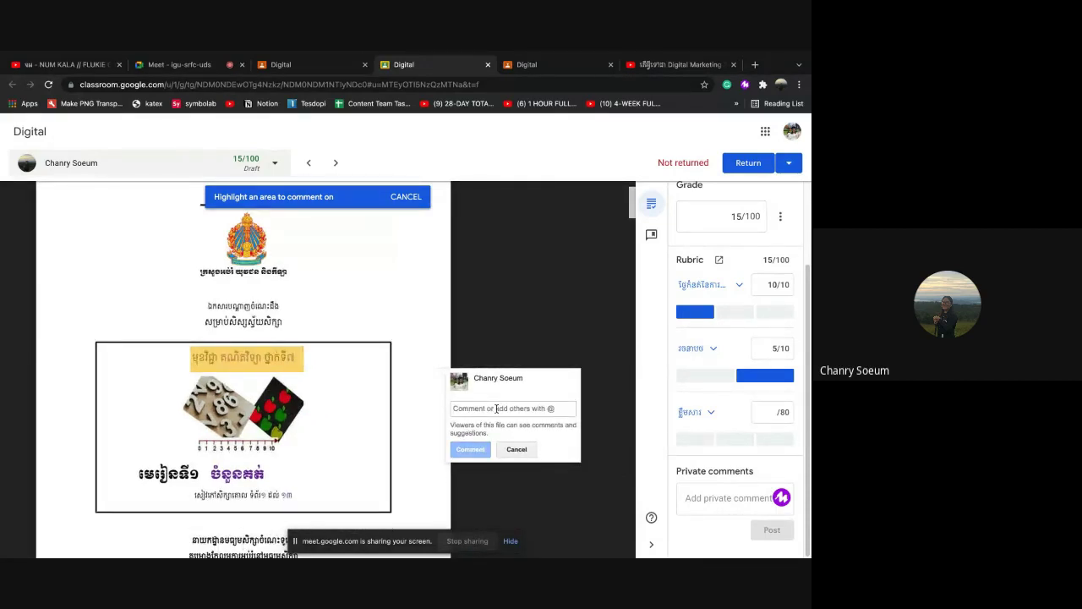
pyautogui.write('ត្រូវចំណ')
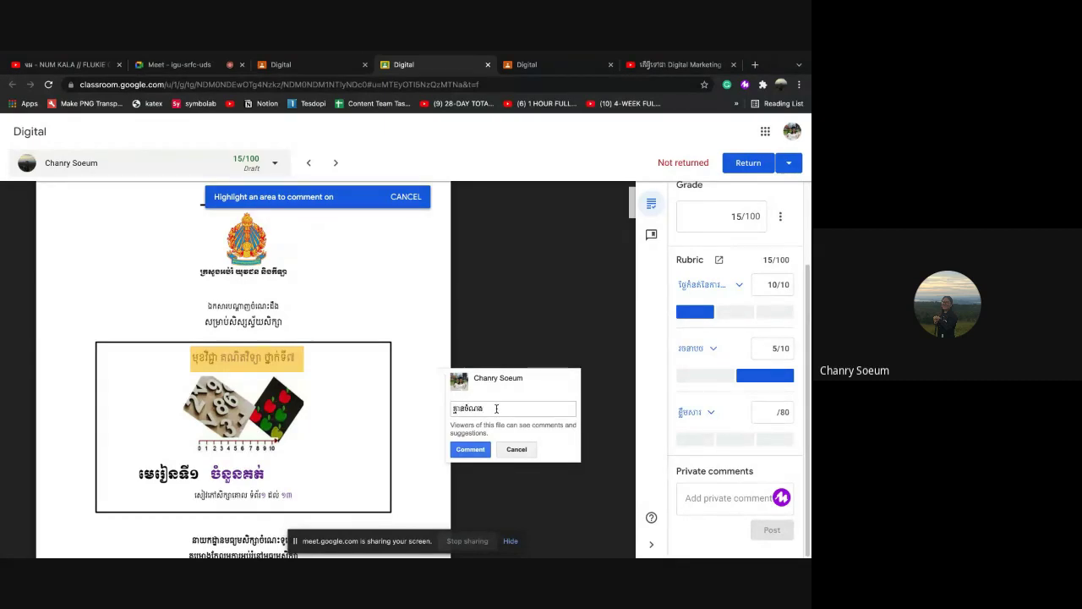
pyautogui.write('ងជើង')
pyautogui.click(470, 449)
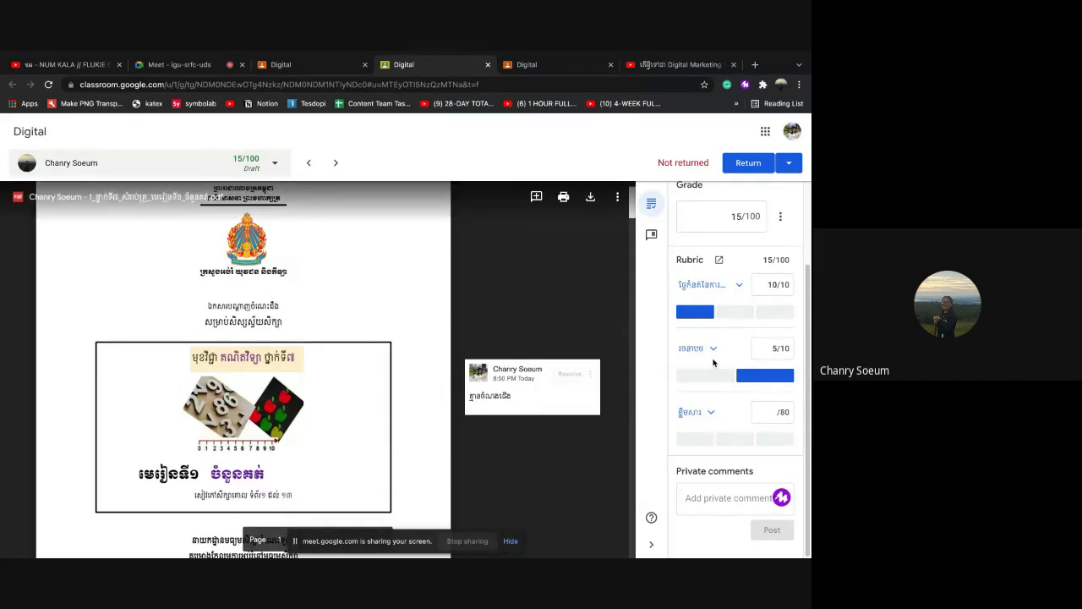
# Award the third rubric criterion level 2 (60 of 80 points), raising the draft grade to 75/100
pyautogui.scroll(-10, 362, 408)
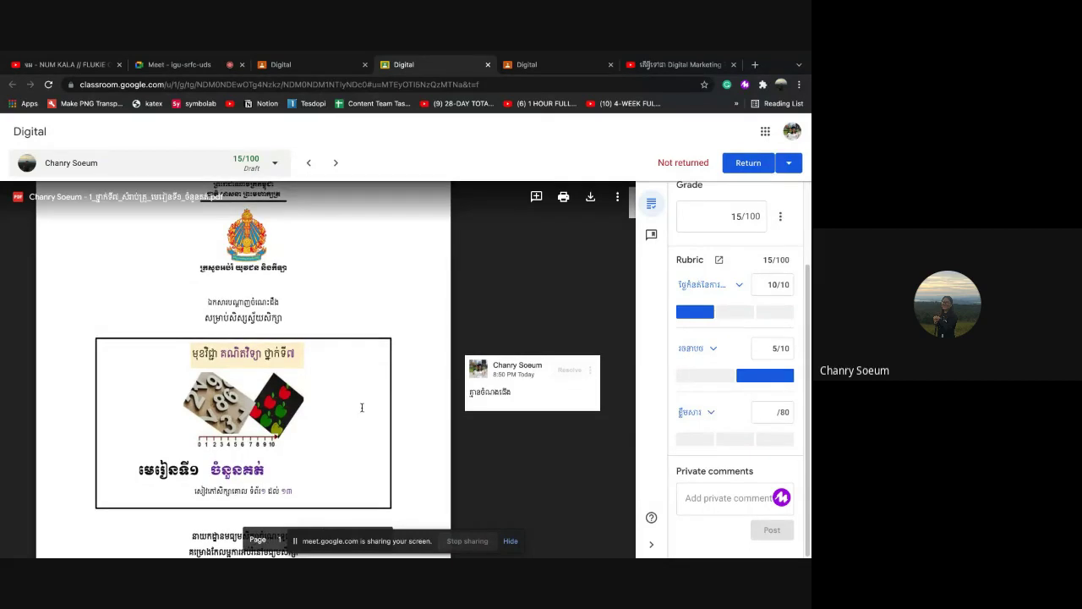
pyautogui.scroll(-10, 361, 408)
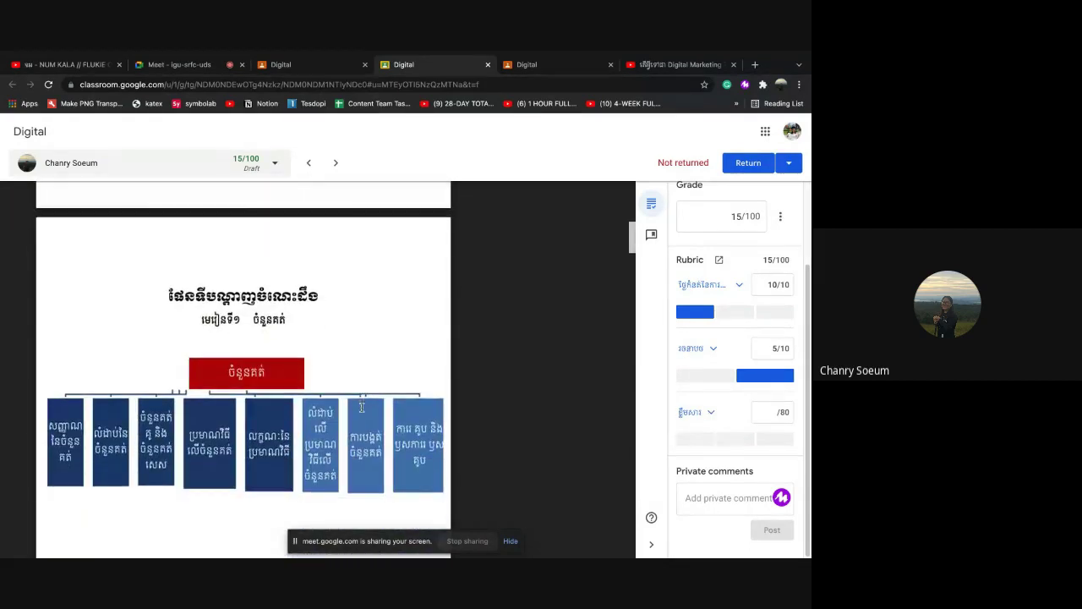
pyautogui.scroll(-1, 362, 408)
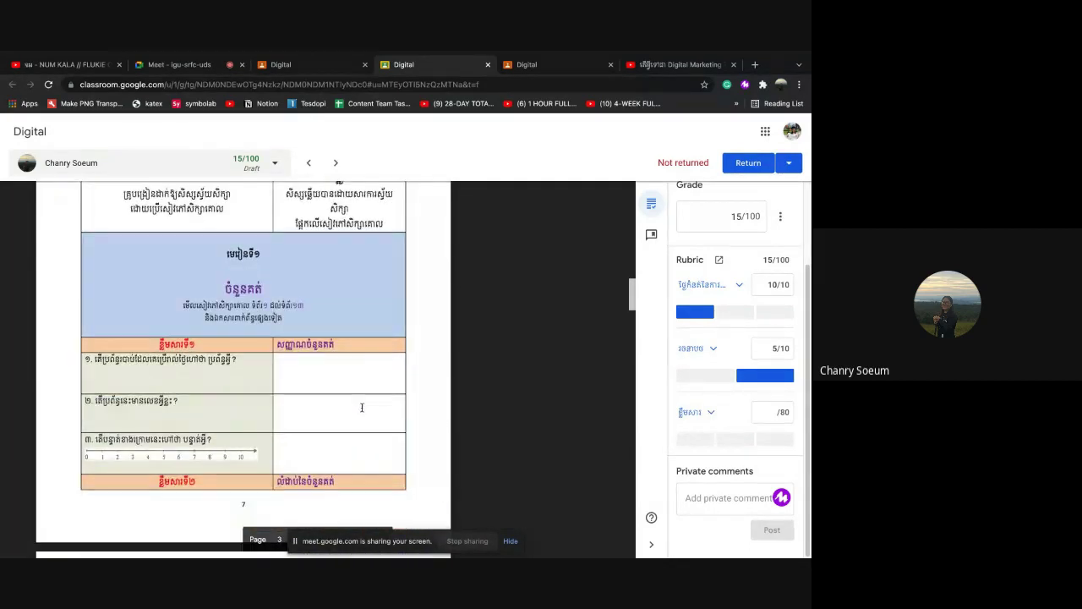
pyautogui.click(712, 416)
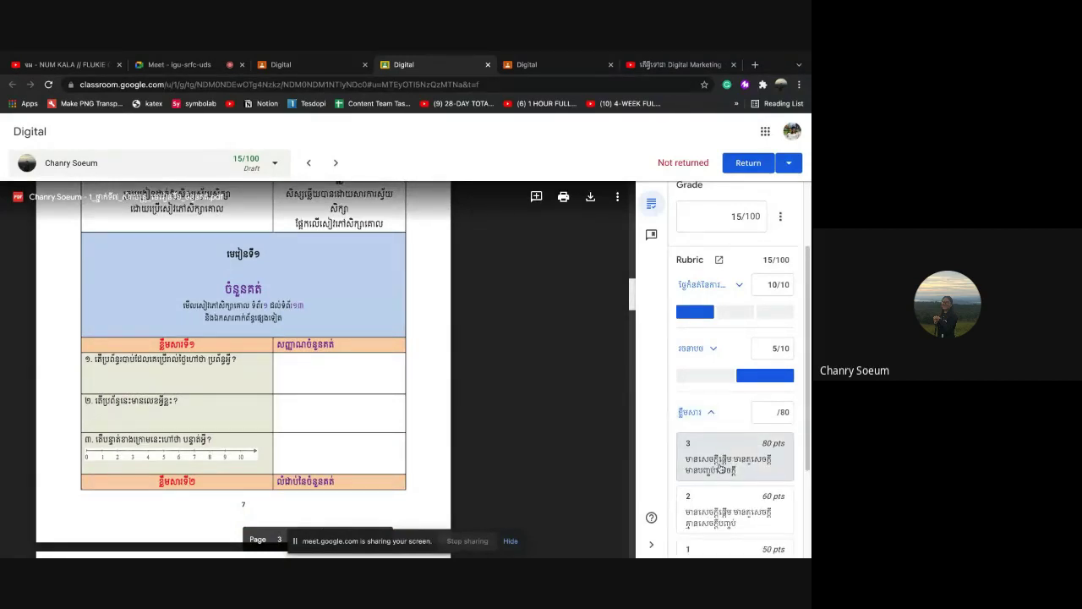
pyautogui.scroll(-1, 718, 473)
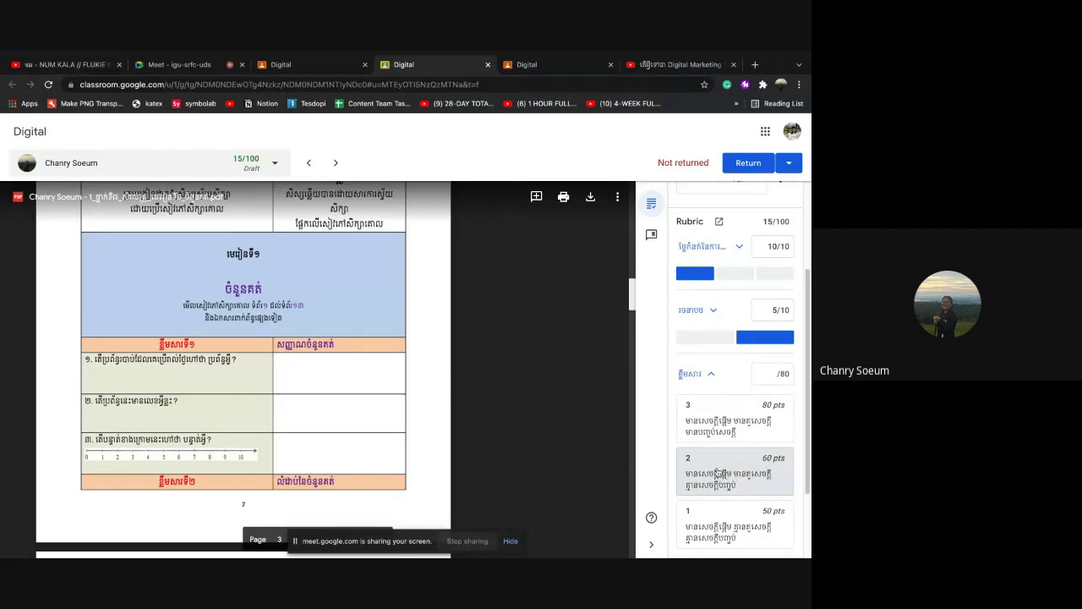
pyautogui.click(724, 475)
pyautogui.click(711, 377)
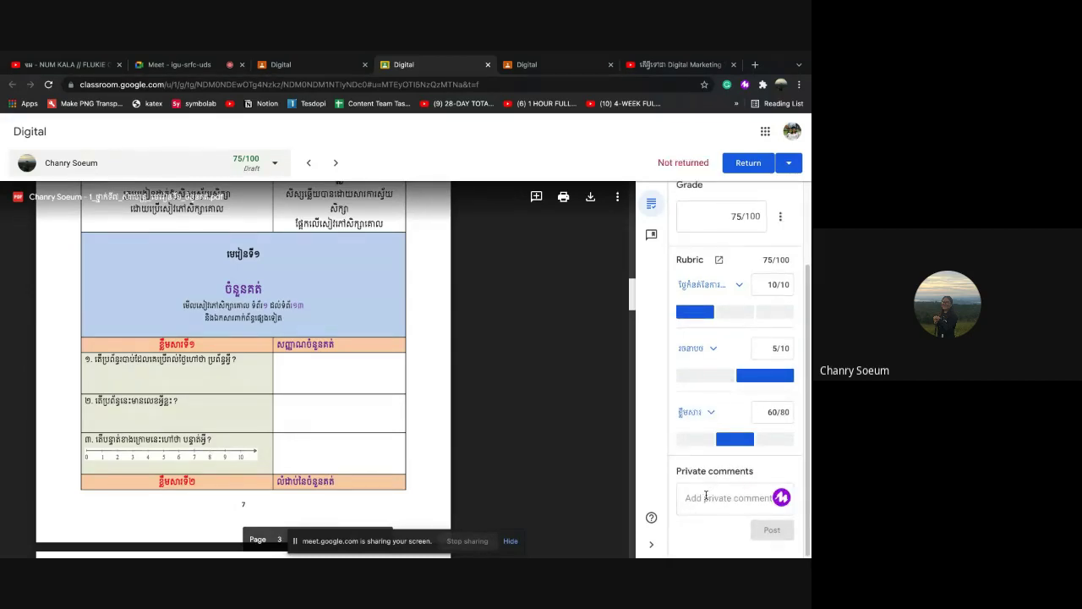
pyautogui.click(707, 497)
# Post the private comment 'សៀត' to the student and review the 10/10, 5/10, 60/80 rubric scores
pyautogui.write('សូមពិនិត្យមើលកិច្ចការម្')
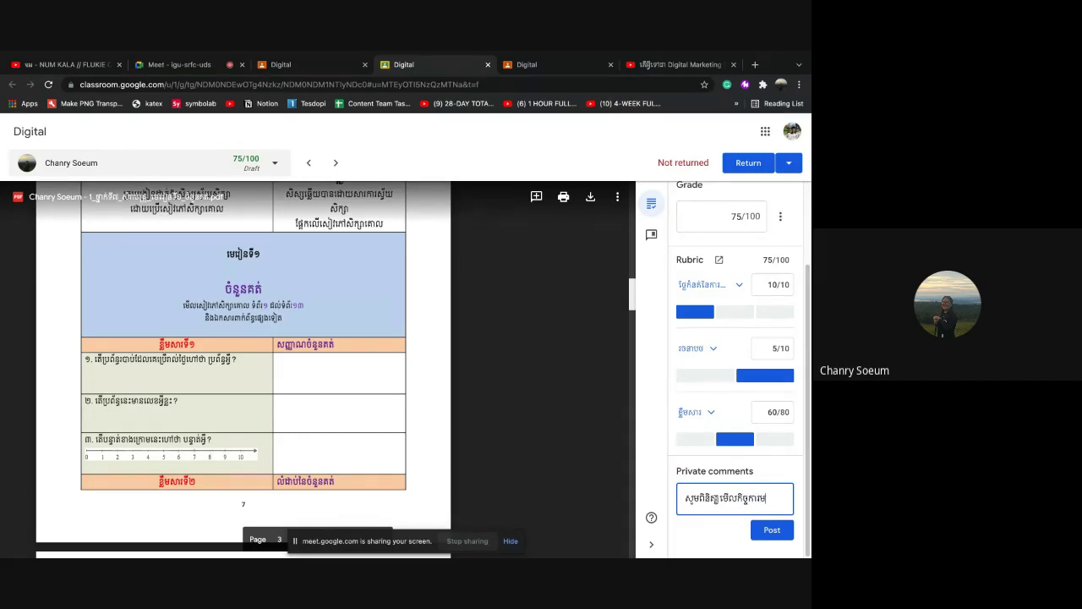
pyautogui.write('ៀត')
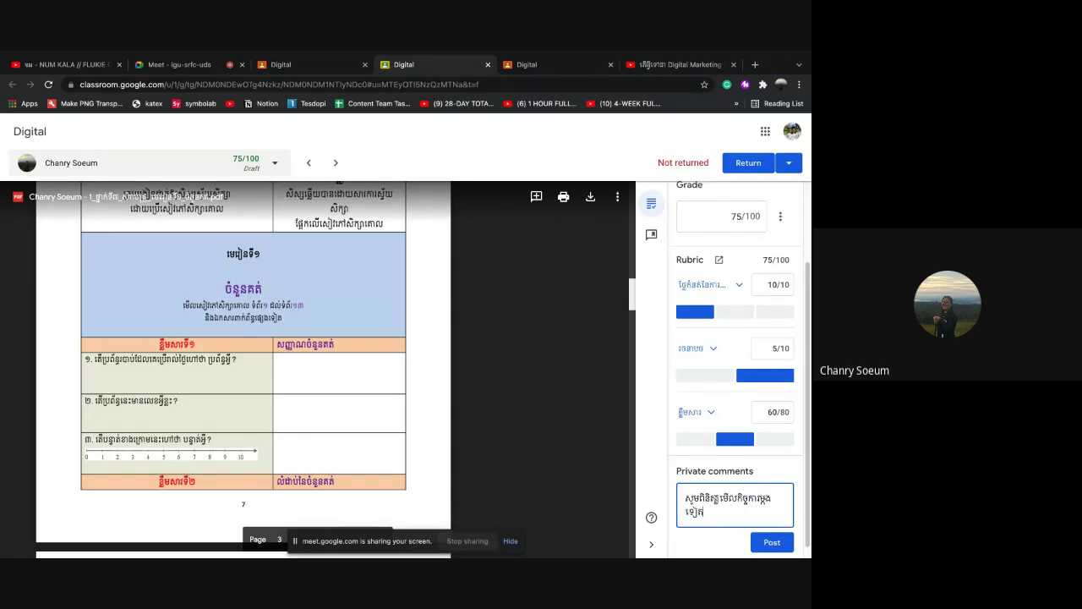
pyautogui.click(773, 542)
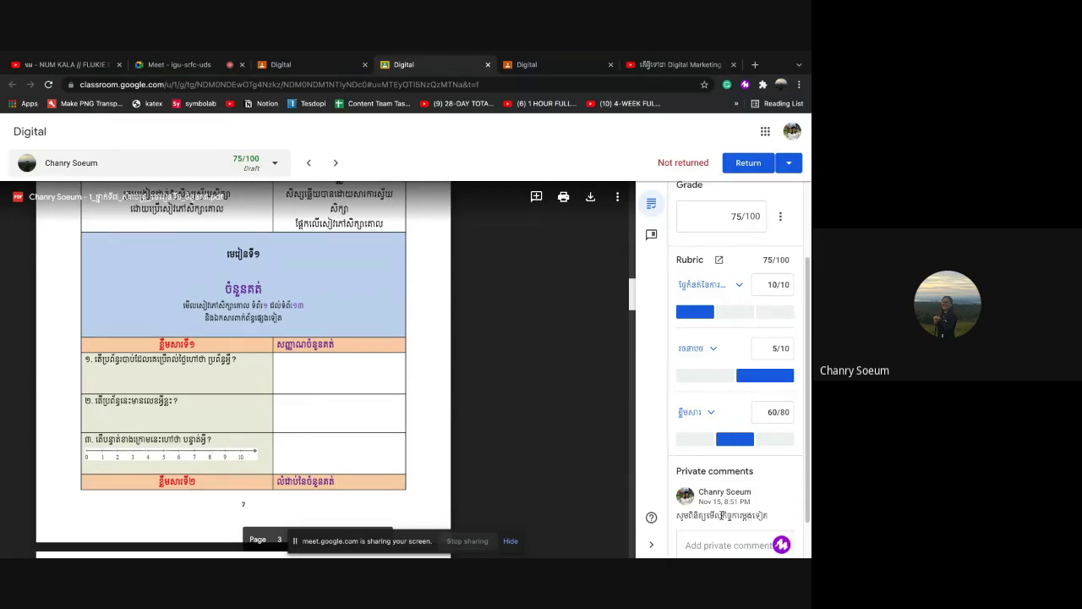
pyautogui.scroll(1, 723, 511)
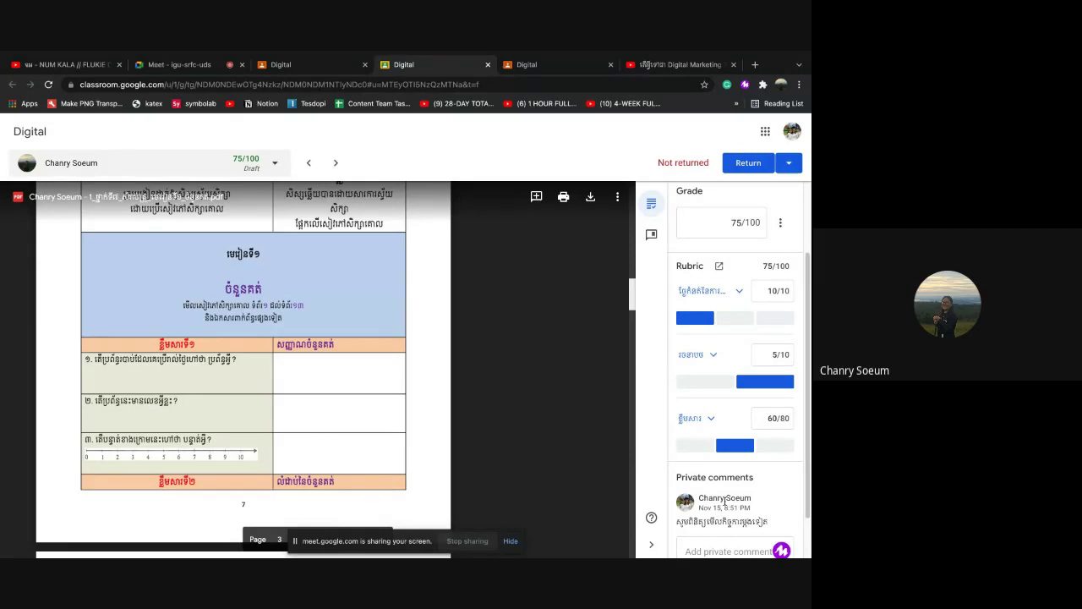
pyautogui.scroll(2, 725, 501)
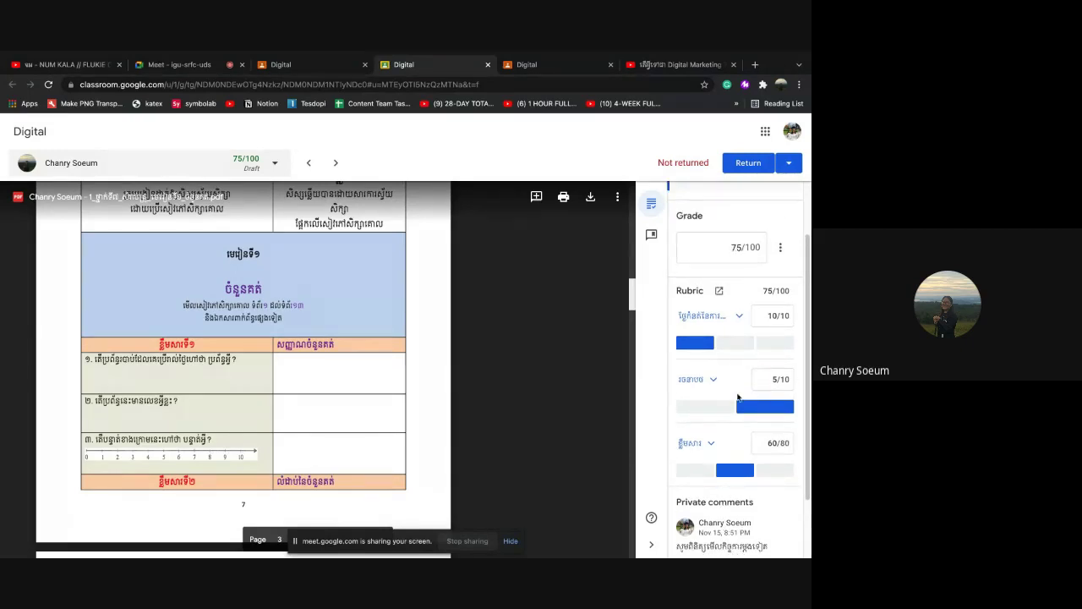
pyautogui.scroll(-1, 738, 398)
pyautogui.scroll(3, 738, 397)
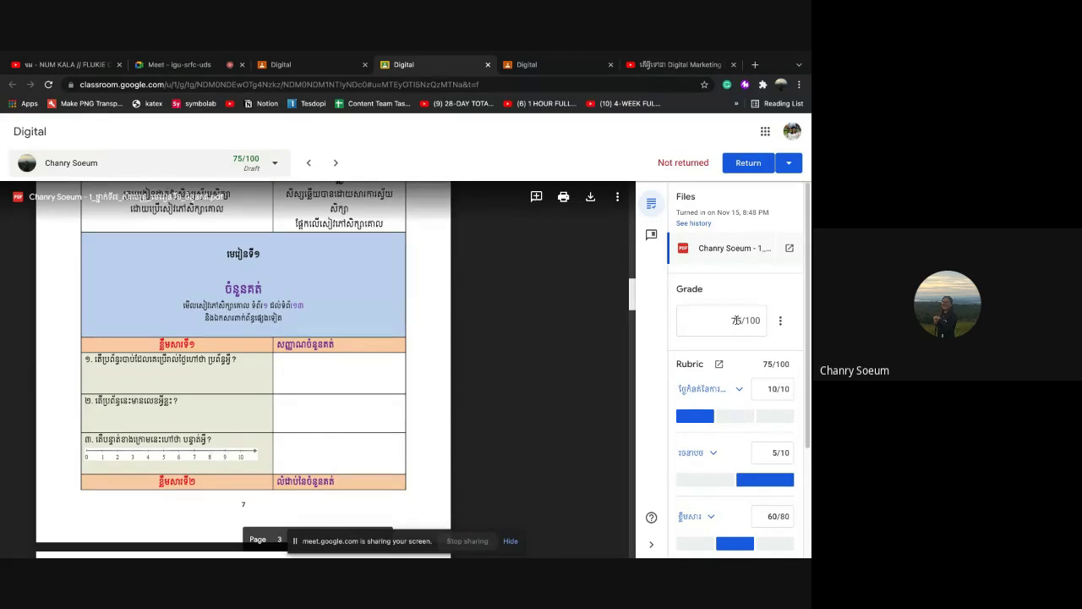
# In the Student work list, select the one turned-in submission graded 75 and start returning it
pyautogui.click(306, 70)
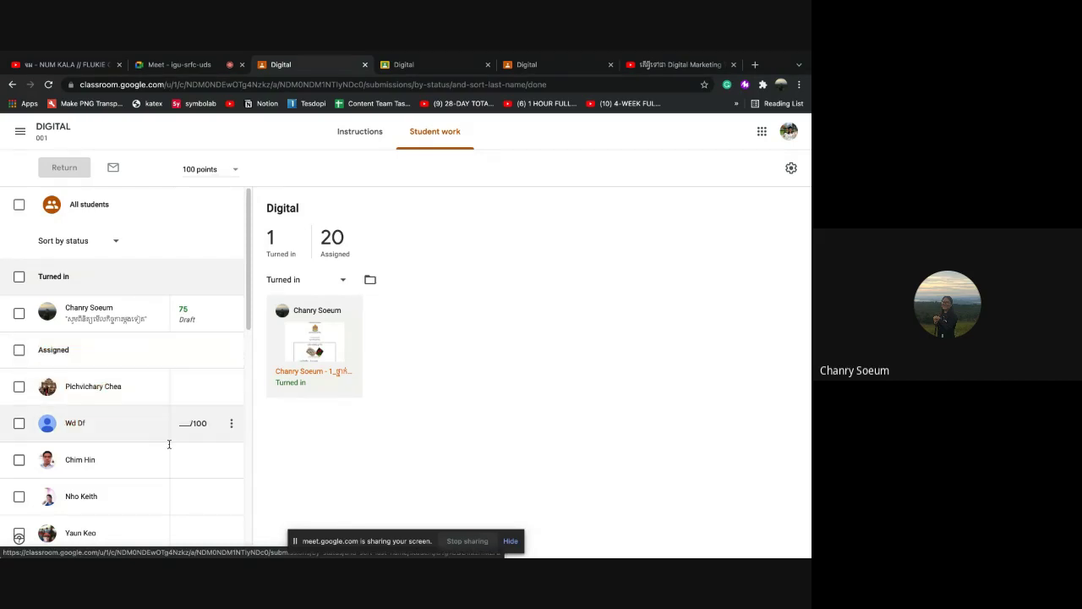
pyautogui.scroll(-1, 169, 440)
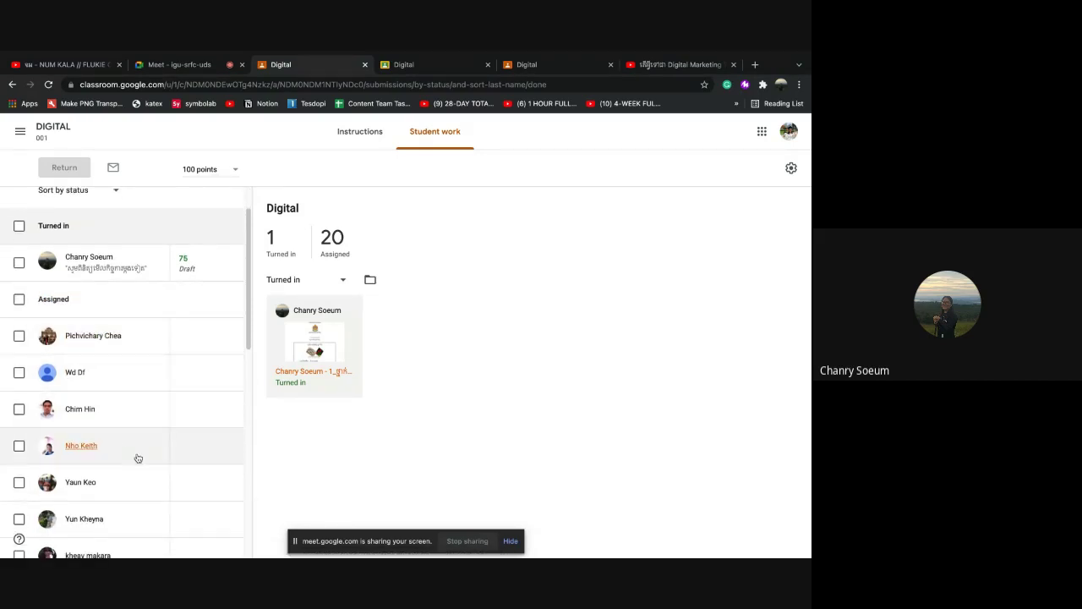
pyautogui.scroll(1, 177, 335)
pyautogui.scroll(1, 177, 335)
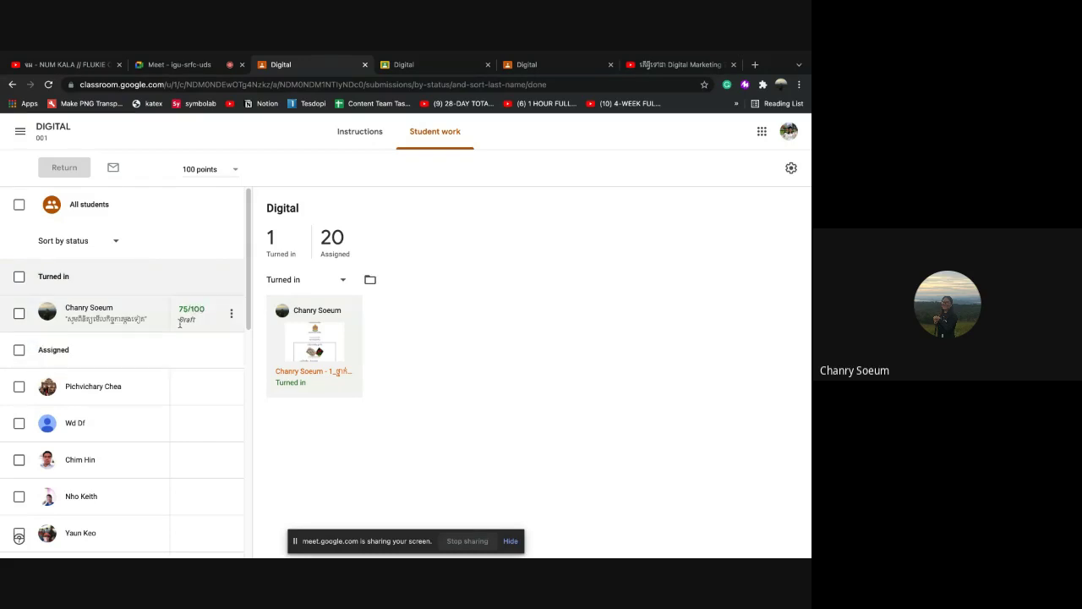
pyautogui.click(19, 315)
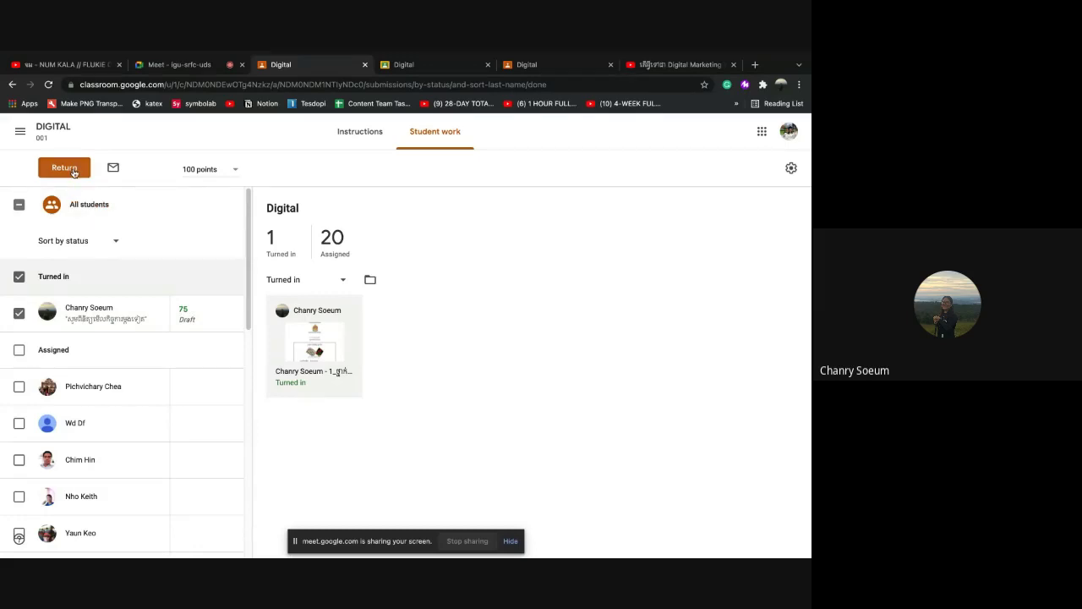
pyautogui.click(74, 172)
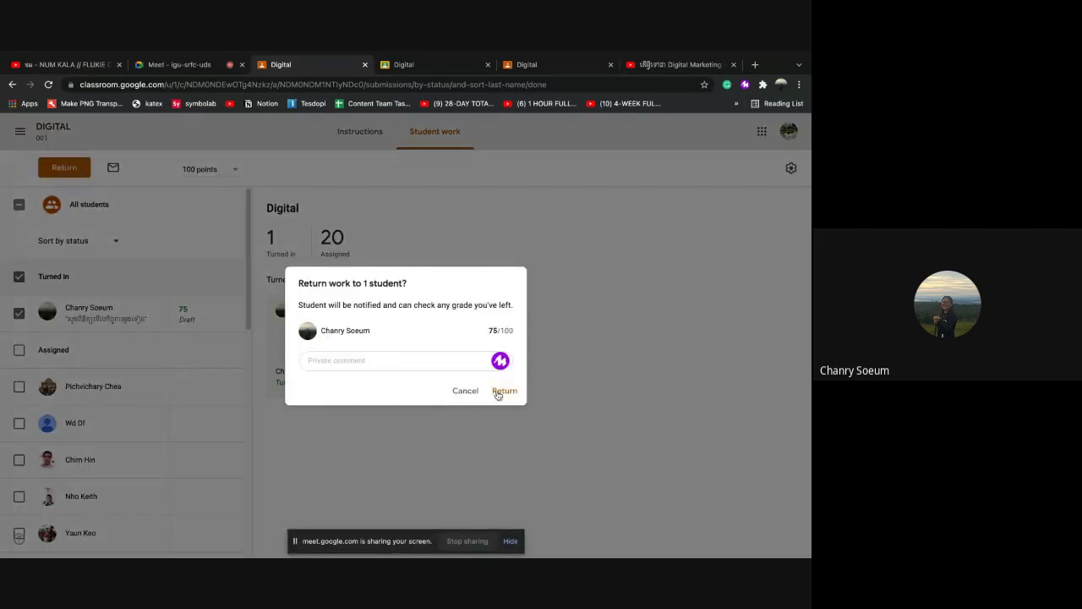
# Confirm returning the 75/100 submission and filter the list to the 1 graded submission
pyautogui.click(499, 393)
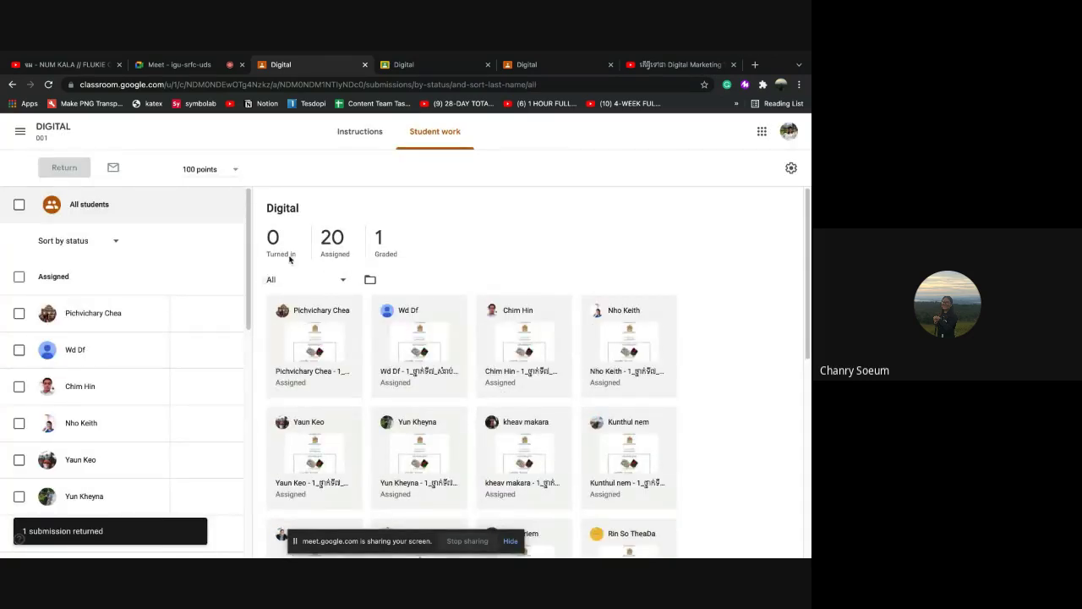
pyautogui.click(389, 250)
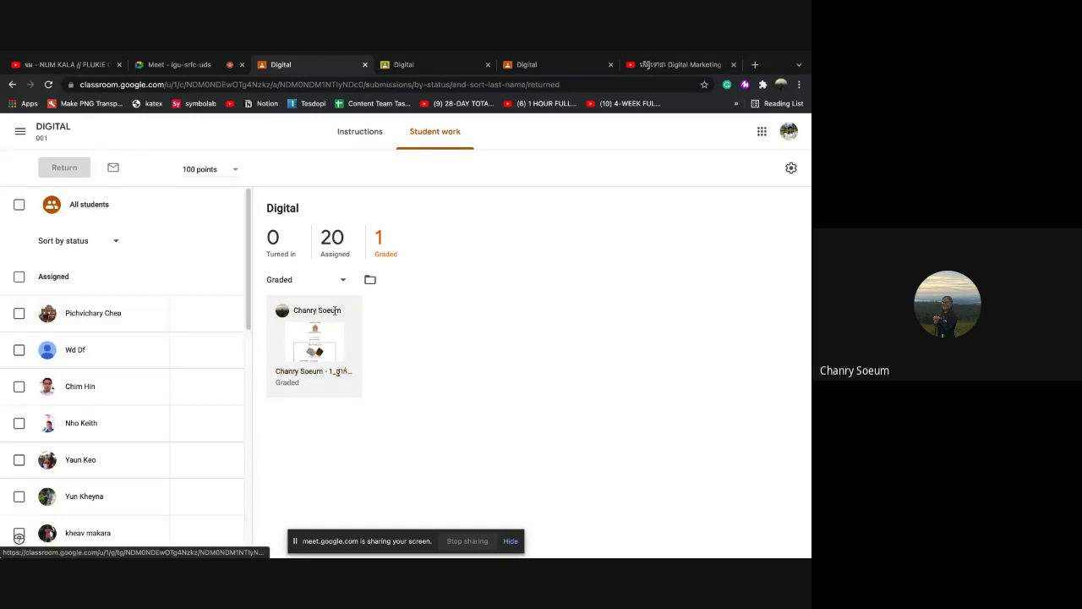
# Switch back and forth between the assignment's Instructions and Student work views
pyautogui.click(368, 135)
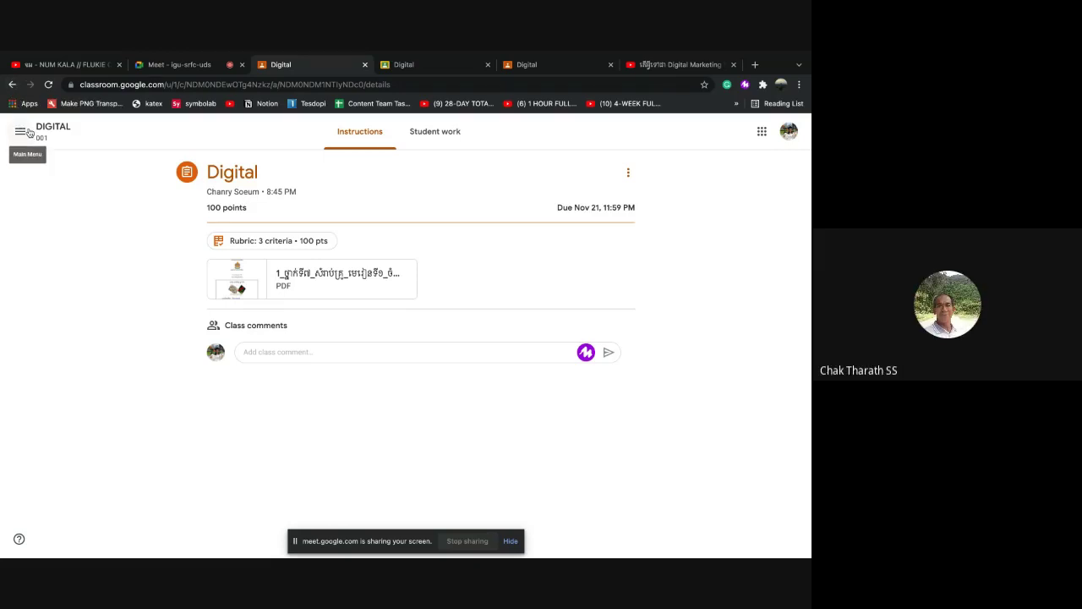
pyautogui.click(436, 134)
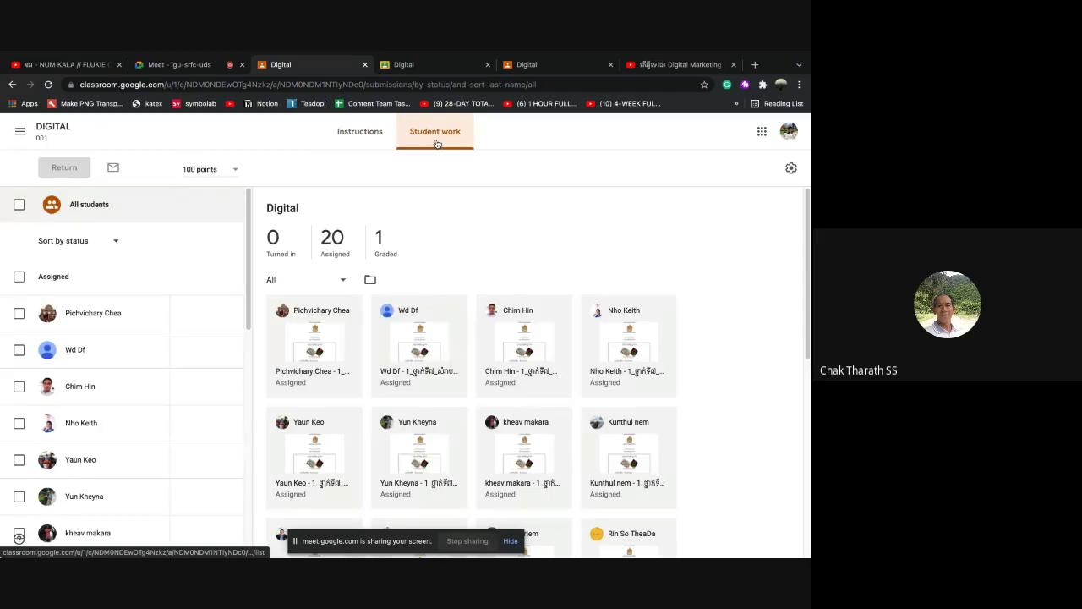
pyautogui.click(377, 134)
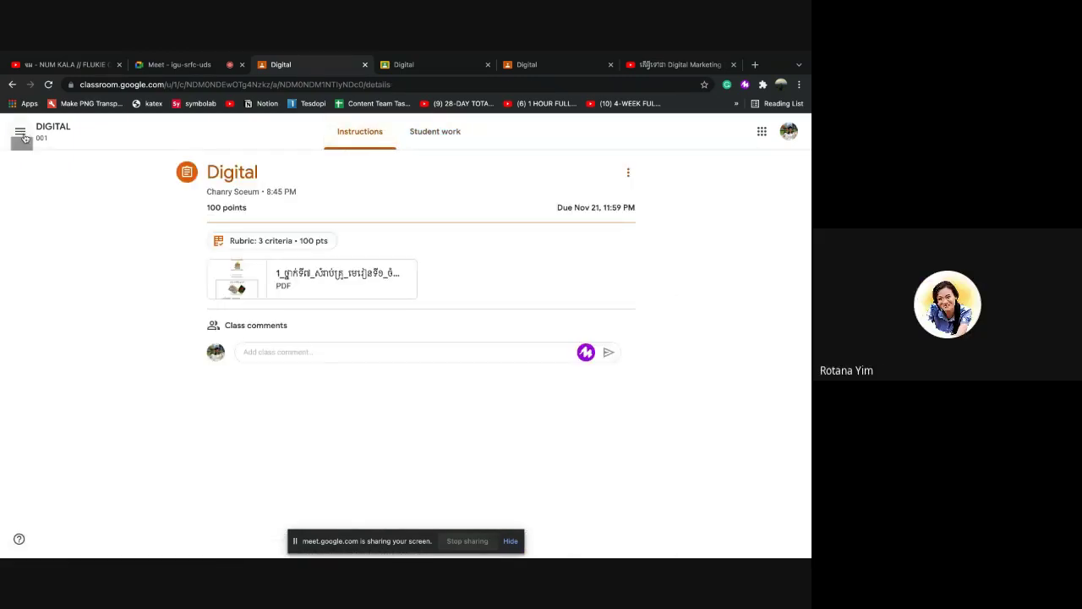
pyautogui.click(12, 85)
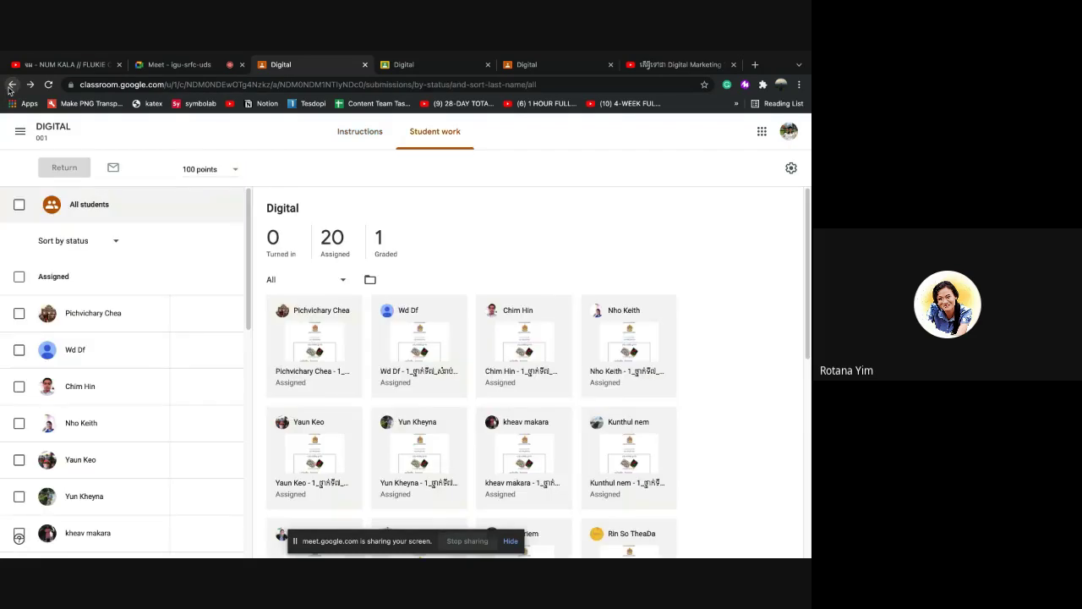
pyautogui.click(11, 84)
pyautogui.click(12, 84)
# Return to the DIGITAL class's Classwork list and collapse the Digital assignment card
pyautogui.click(12, 85)
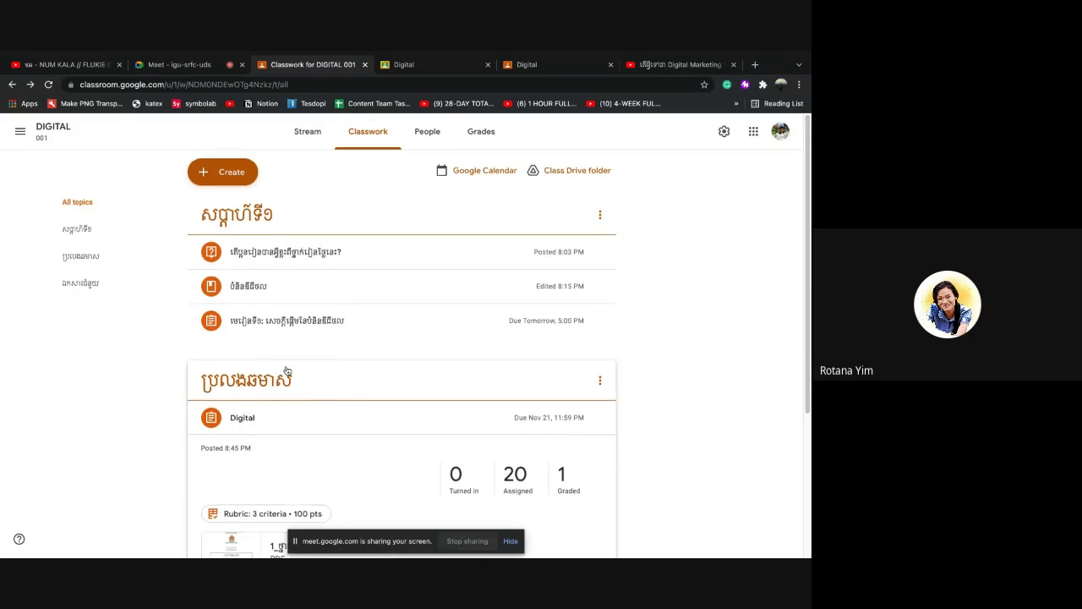
pyautogui.scroll(-1, 287, 371)
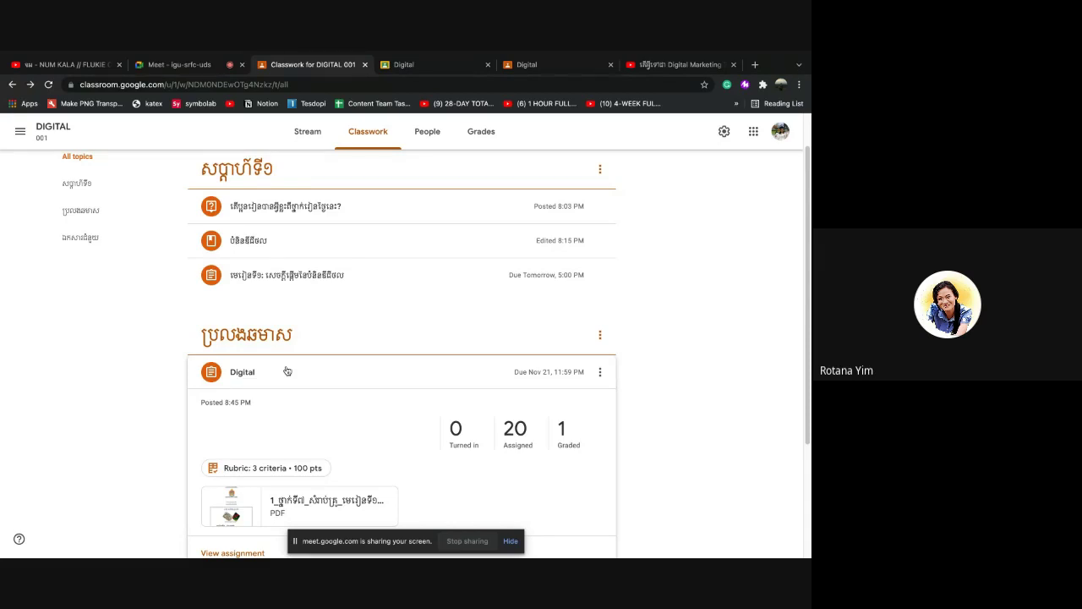
pyautogui.scroll(-2, 287, 371)
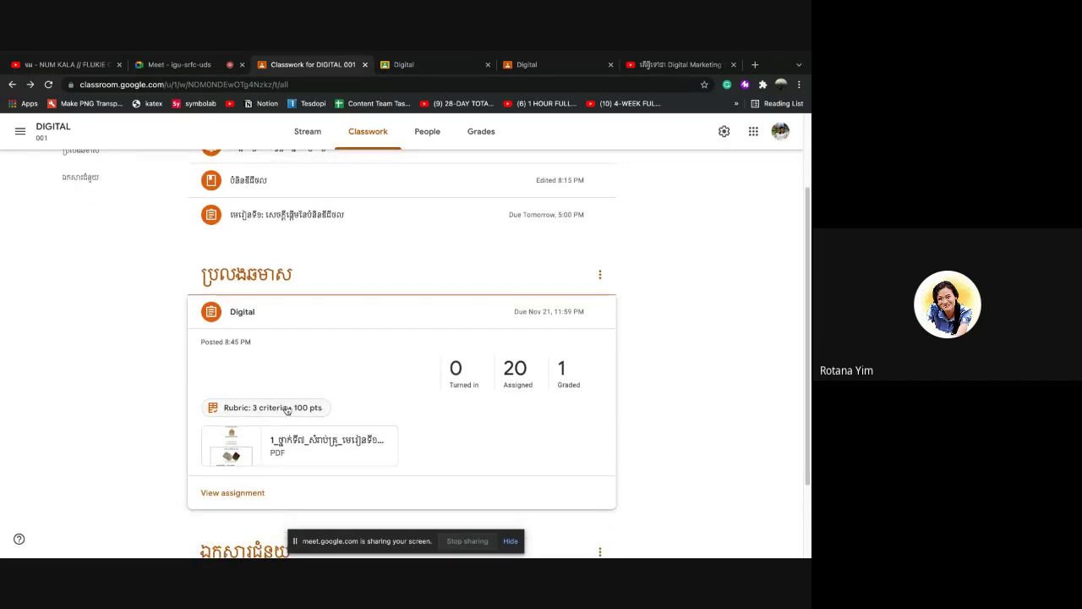
pyautogui.click(304, 324)
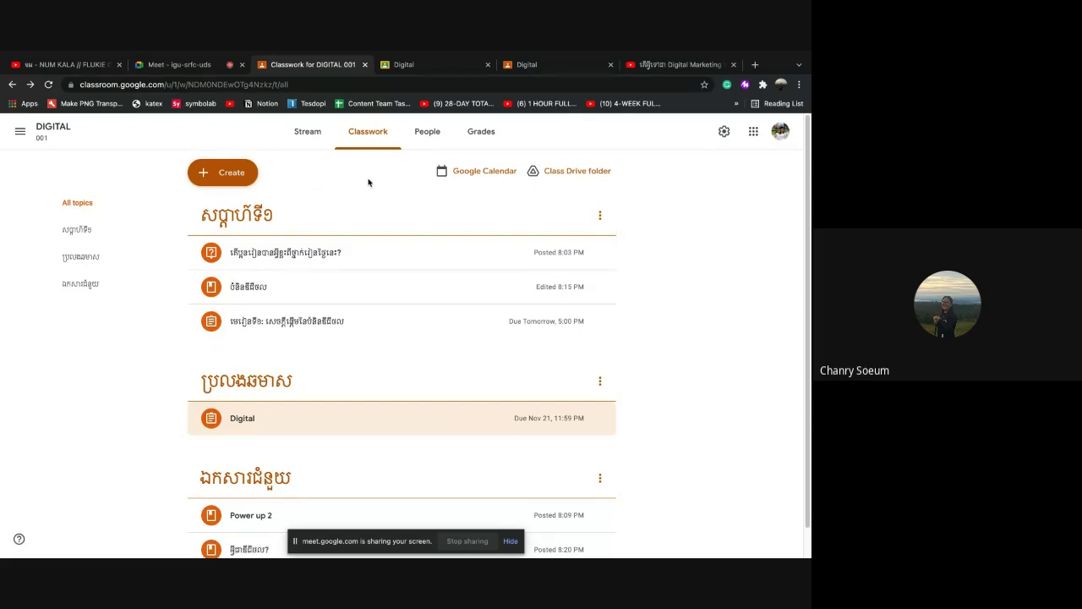
# From the People page, search by name and invite the first matching account as a co-teacher
pyautogui.click(424, 143)
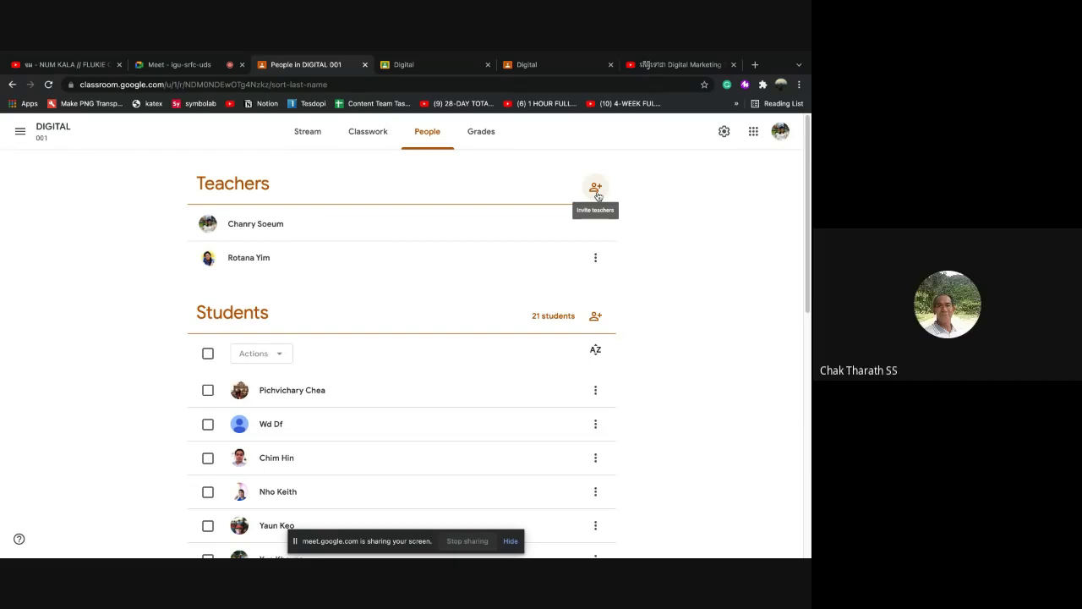
pyautogui.click(596, 187)
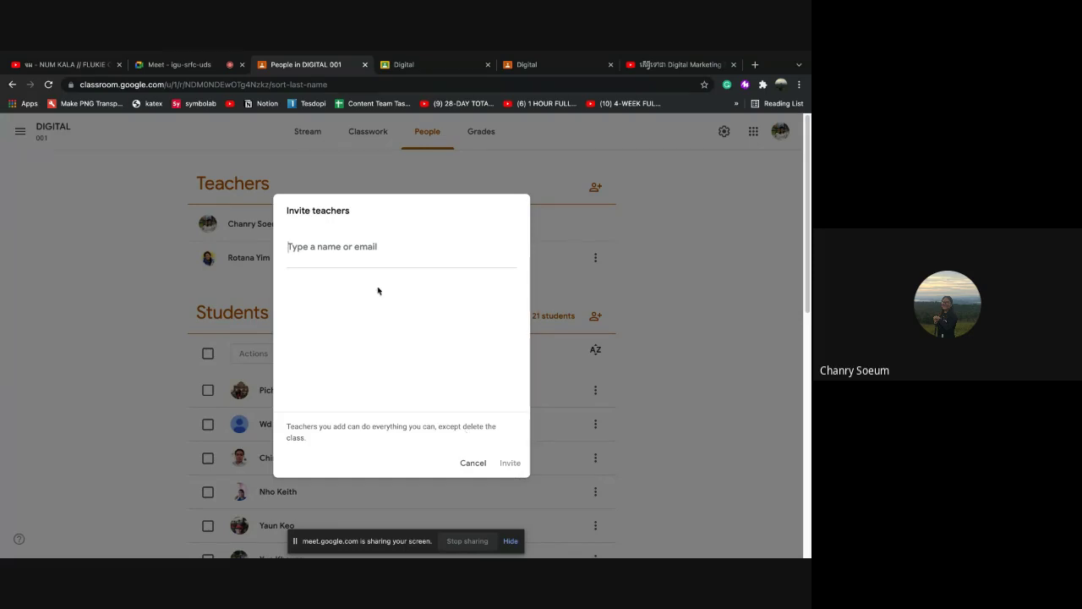
pyautogui.write('chan')
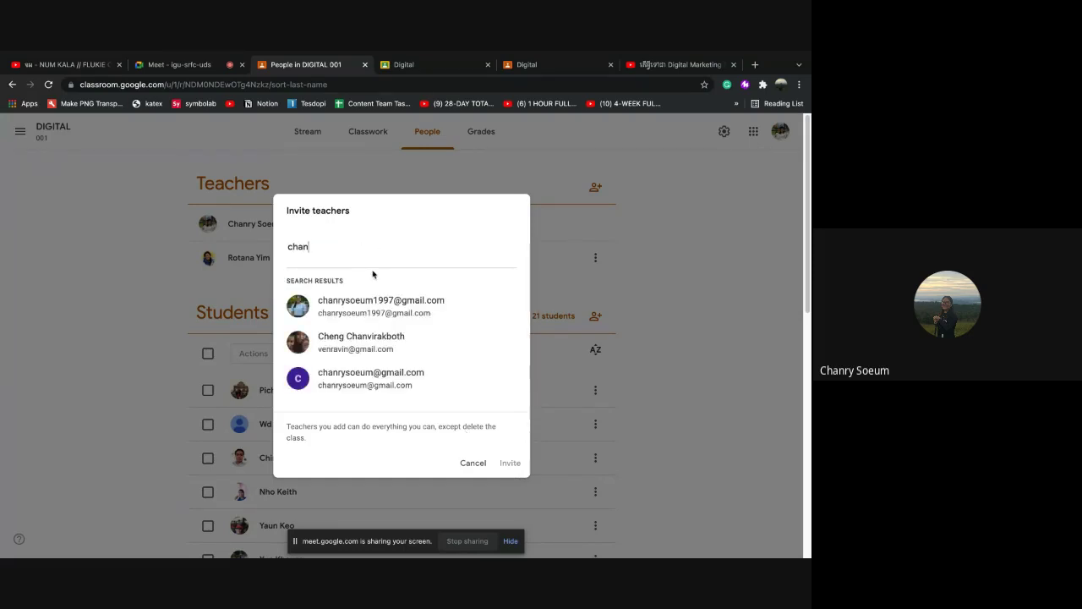
pyautogui.click(382, 315)
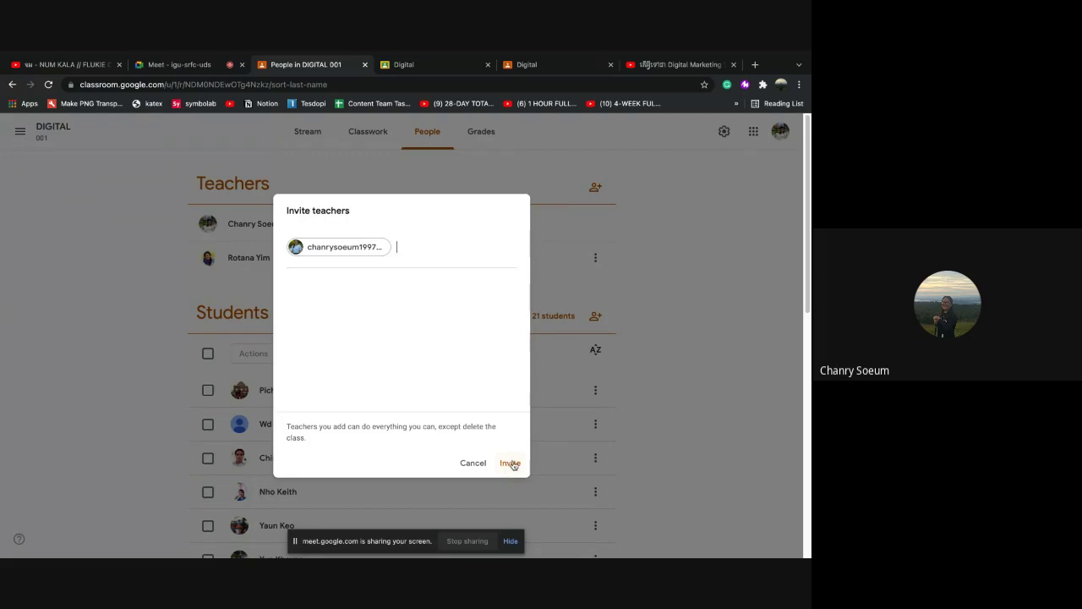
pyautogui.click(478, 464)
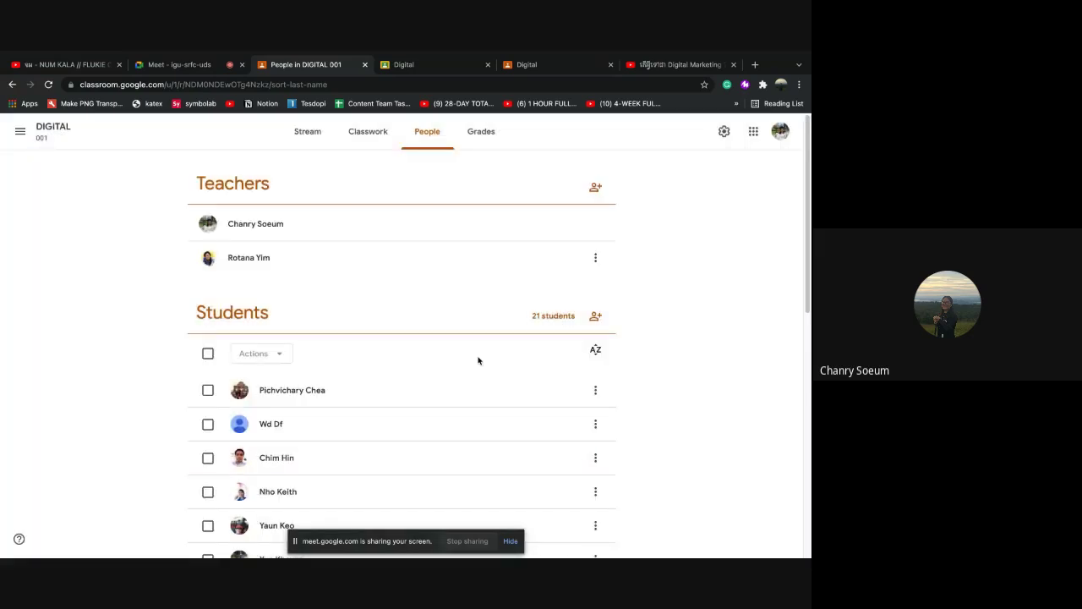
pyautogui.scroll(-1, 410, 317)
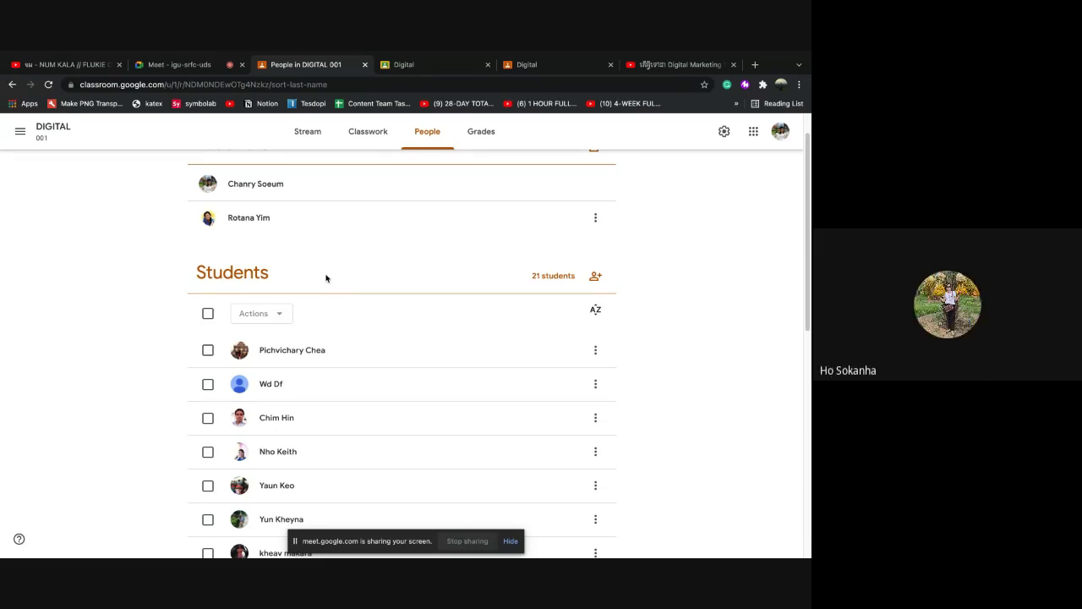
pyautogui.scroll(1, 311, 201)
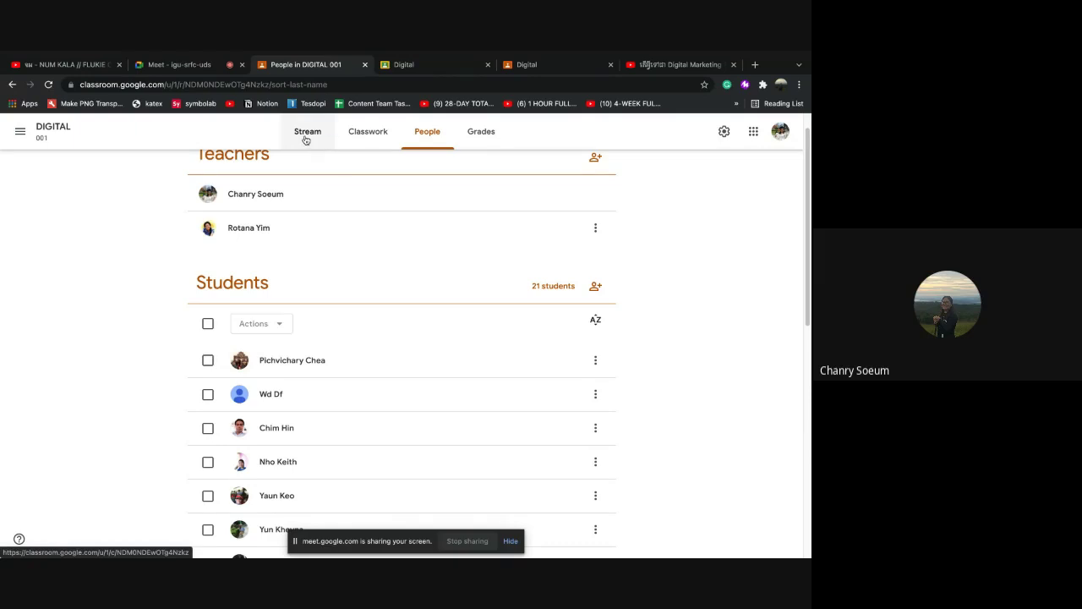
pyautogui.click(307, 135)
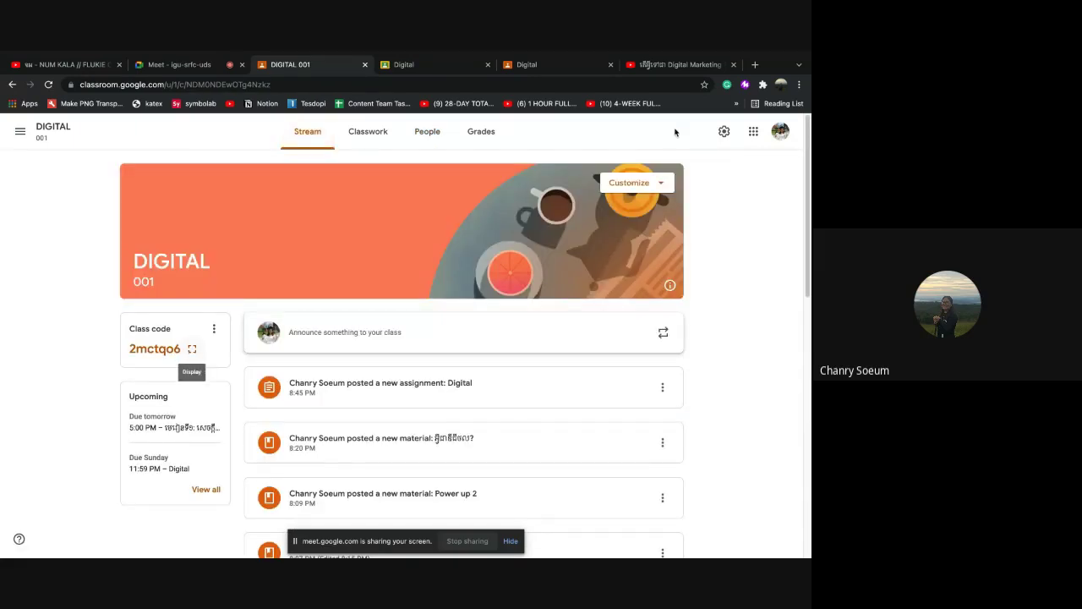
pyautogui.click(725, 133)
pyautogui.scroll(-2, 431, 334)
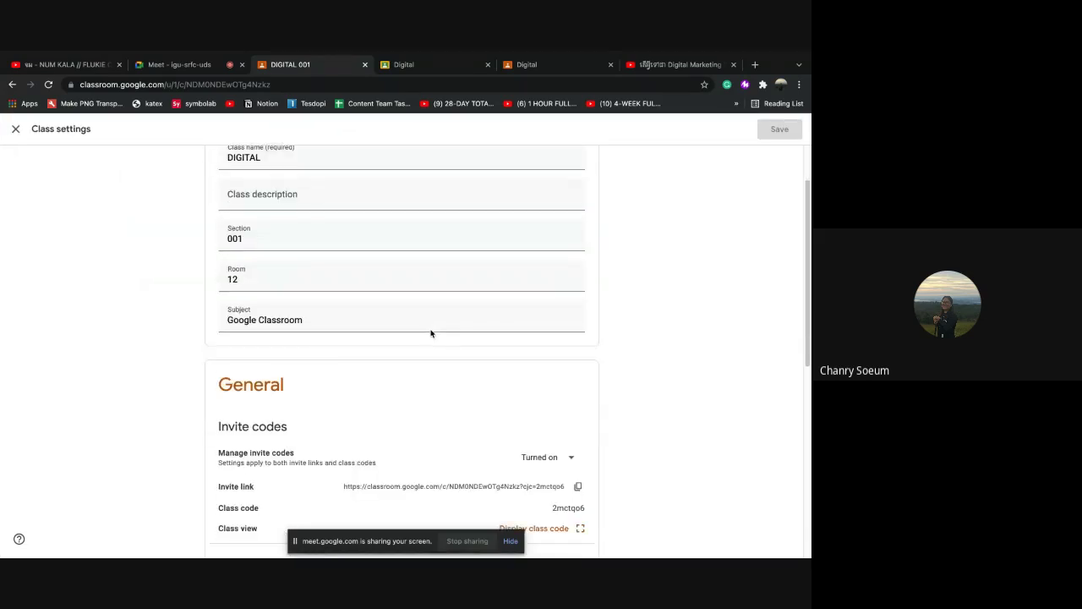
pyautogui.scroll(-2, 430, 333)
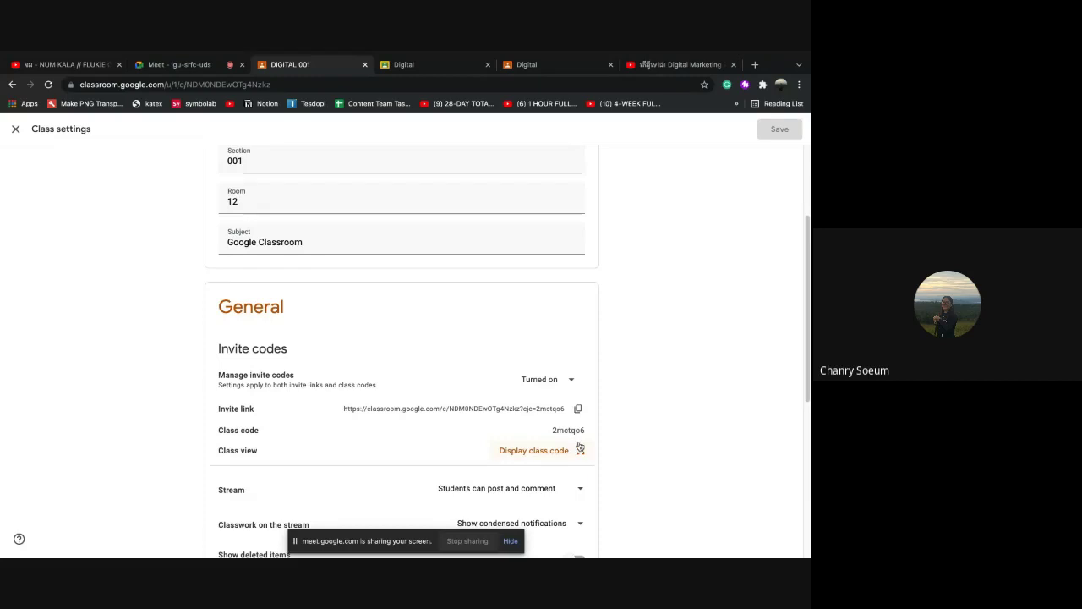
pyautogui.scroll(3, 364, 245)
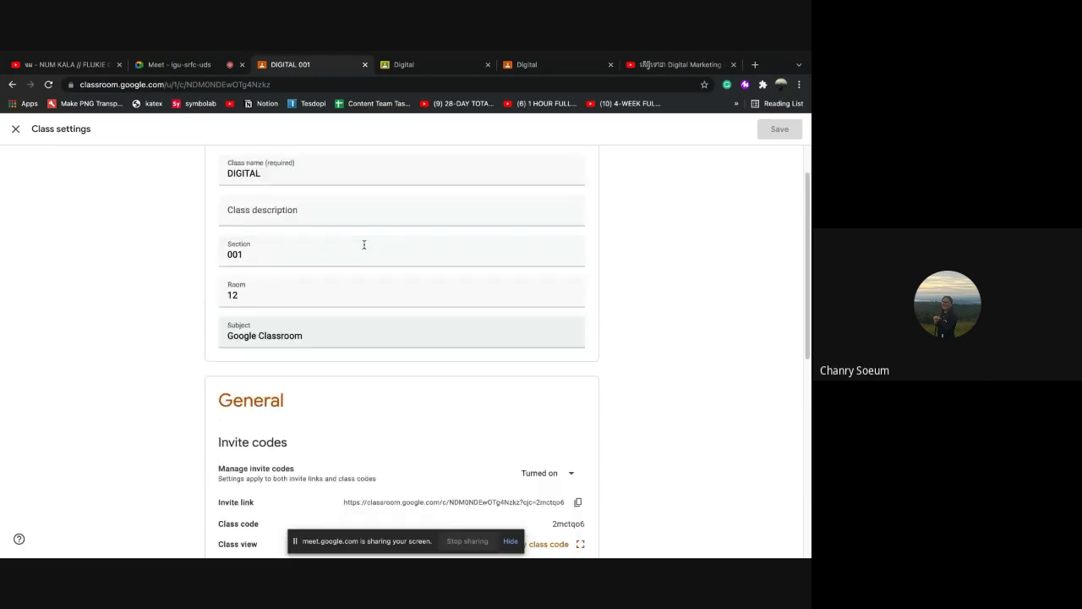
pyautogui.click(15, 129)
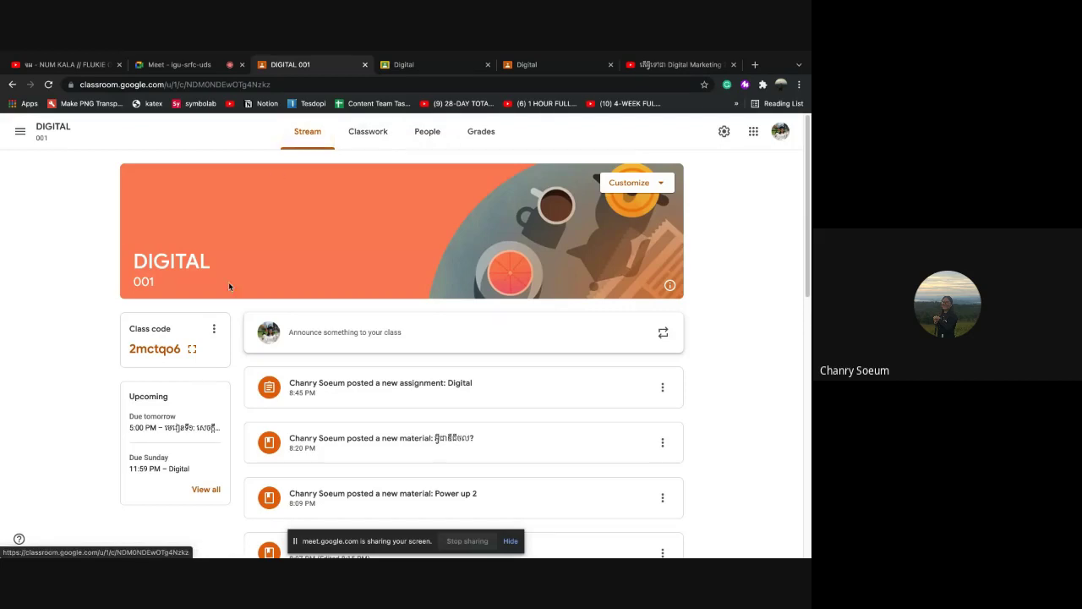
pyautogui.click(192, 352)
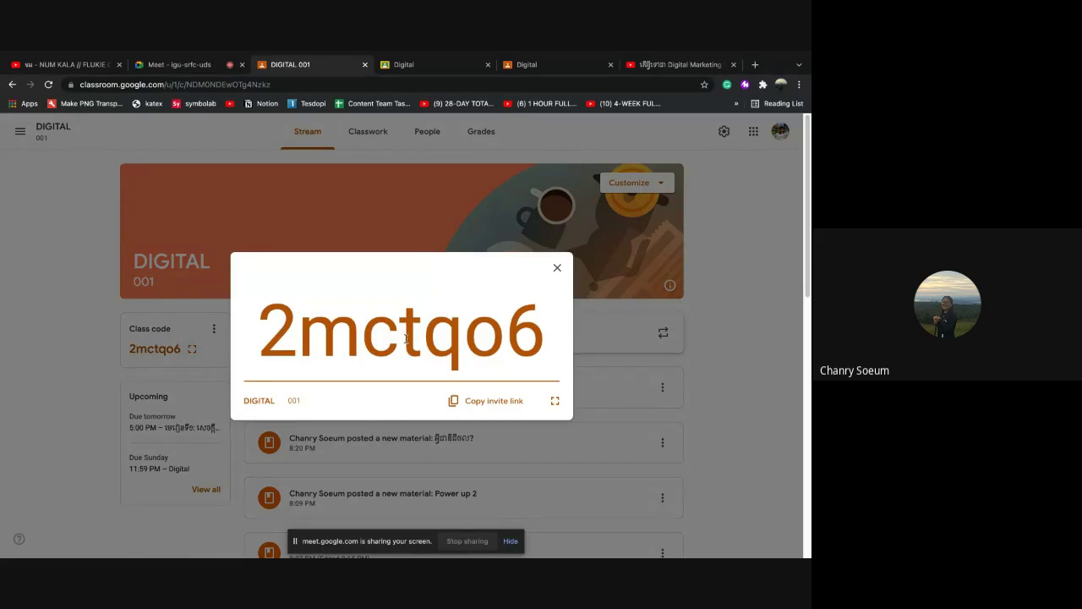
pyautogui.click(558, 270)
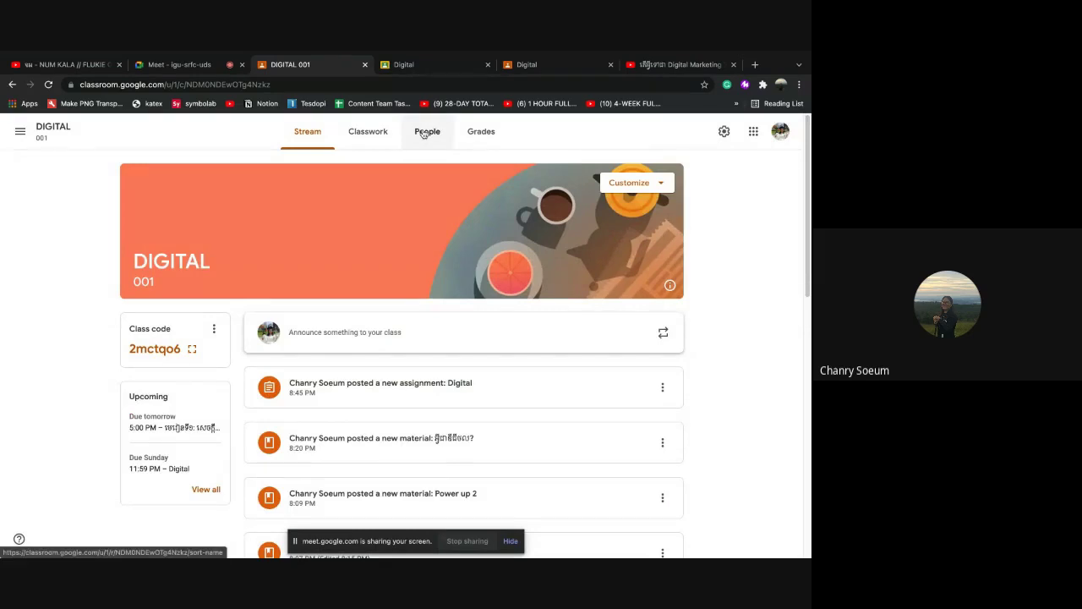
# Check the People list, cancel the Invite students dialog, then go to Classwork
pyautogui.click(427, 131)
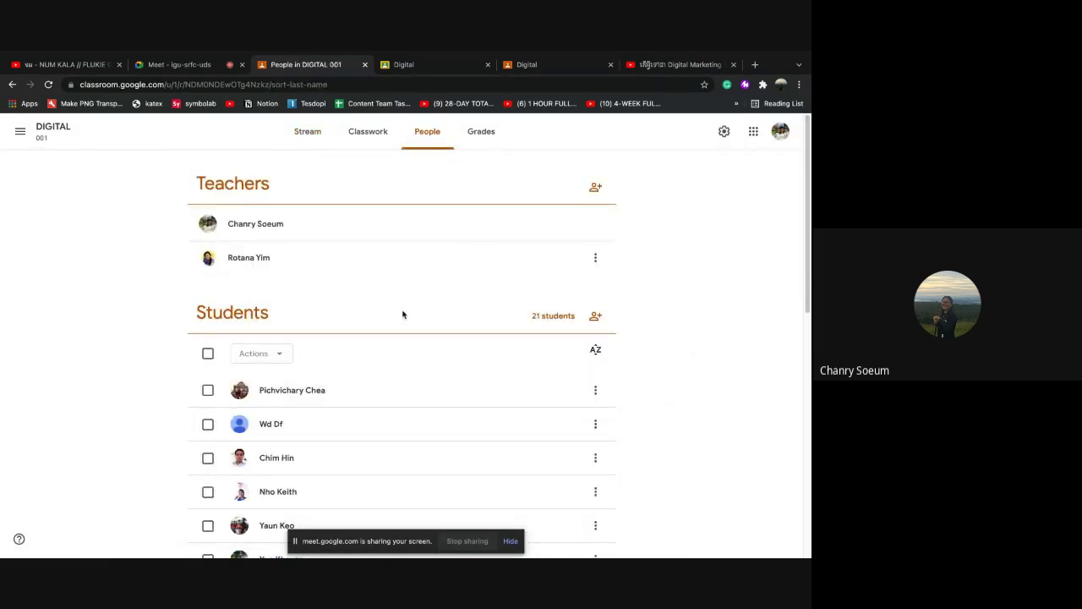
pyautogui.click(594, 316)
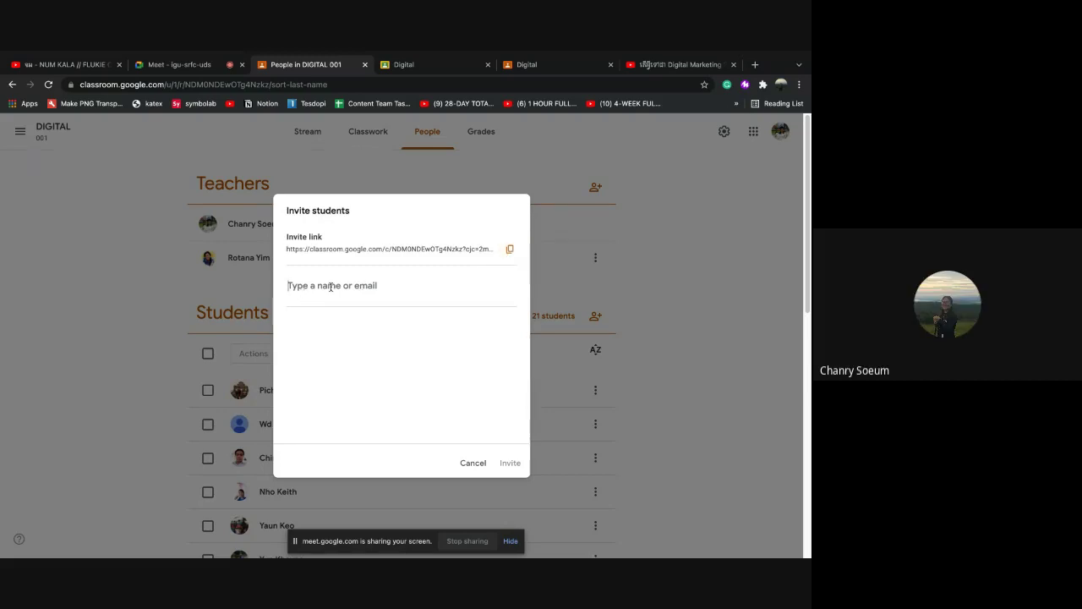
pyautogui.click(473, 463)
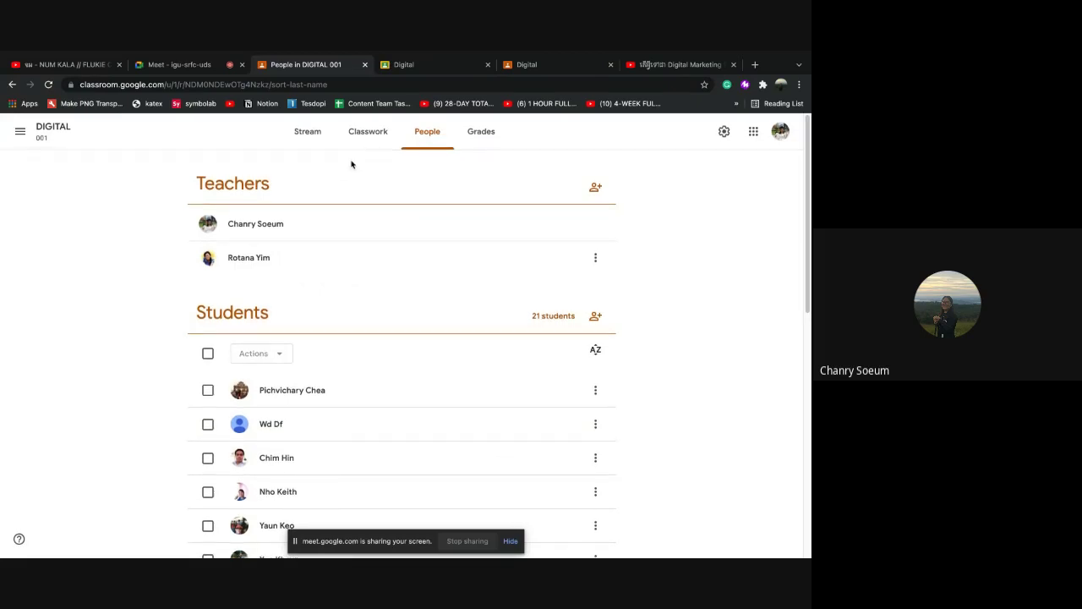
pyautogui.click(367, 136)
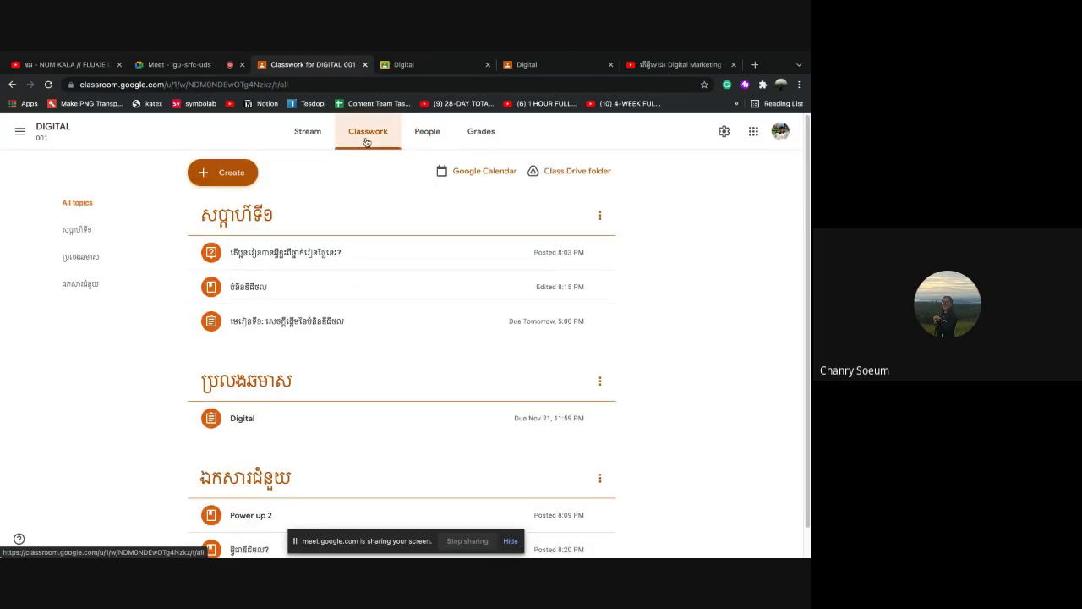
pyautogui.click(240, 181)
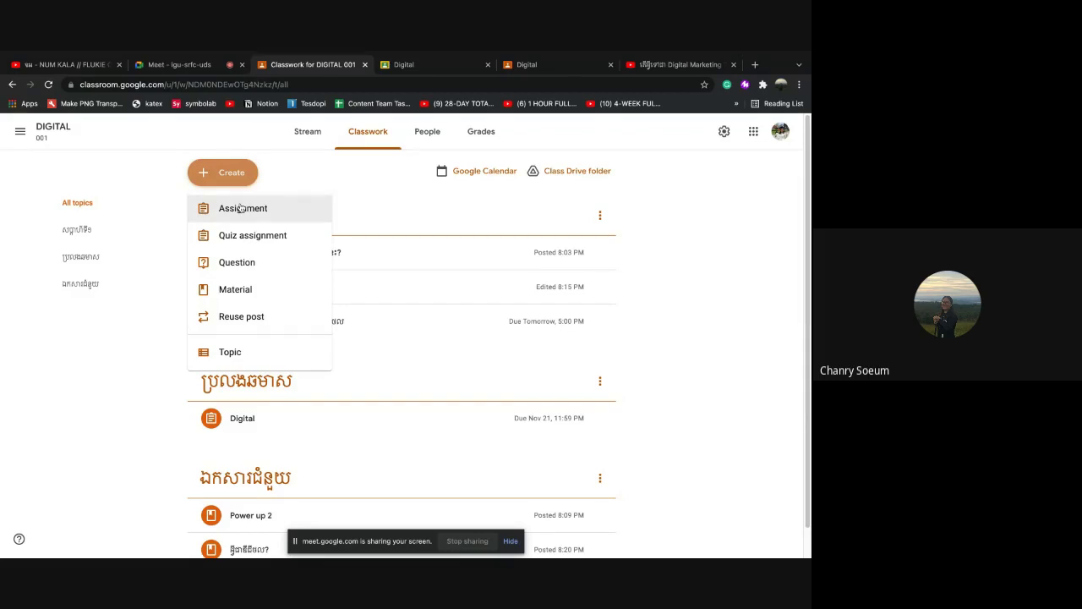
pyautogui.click(242, 208)
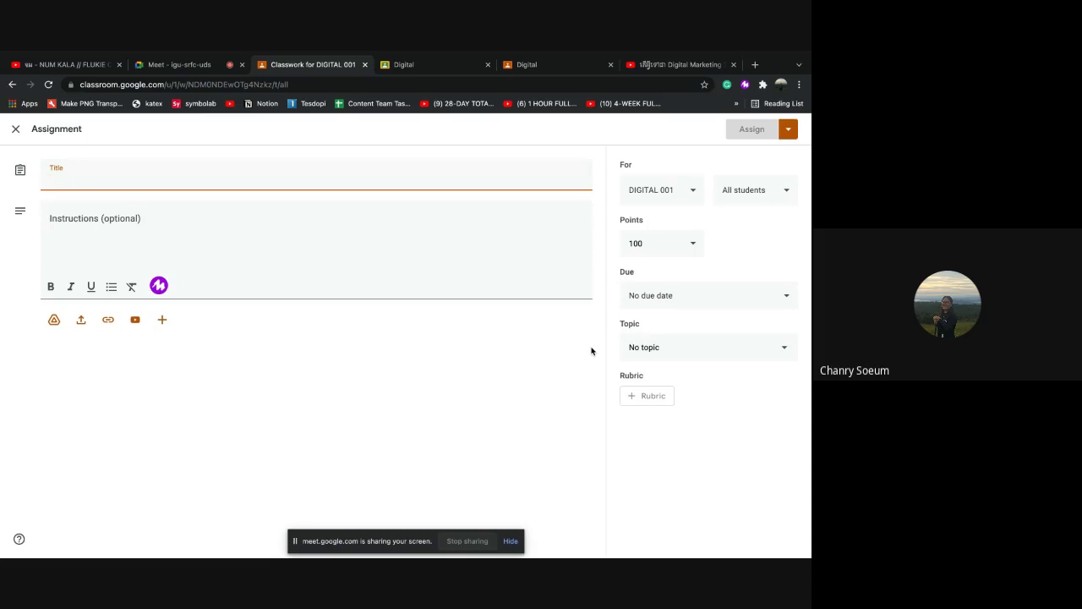
pyautogui.click(659, 300)
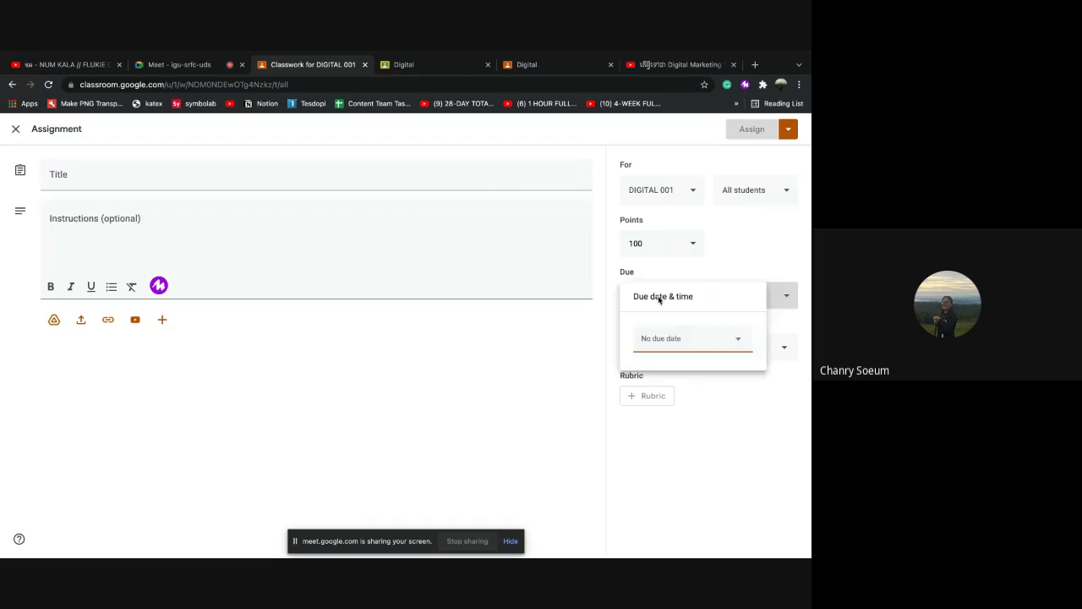
pyautogui.click(688, 345)
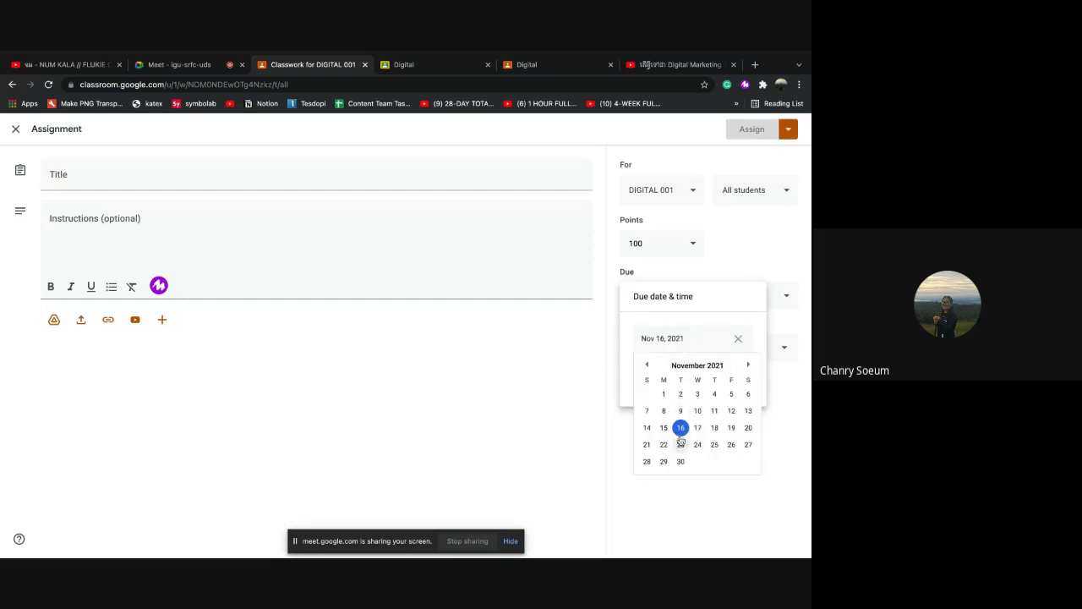
pyautogui.click(682, 429)
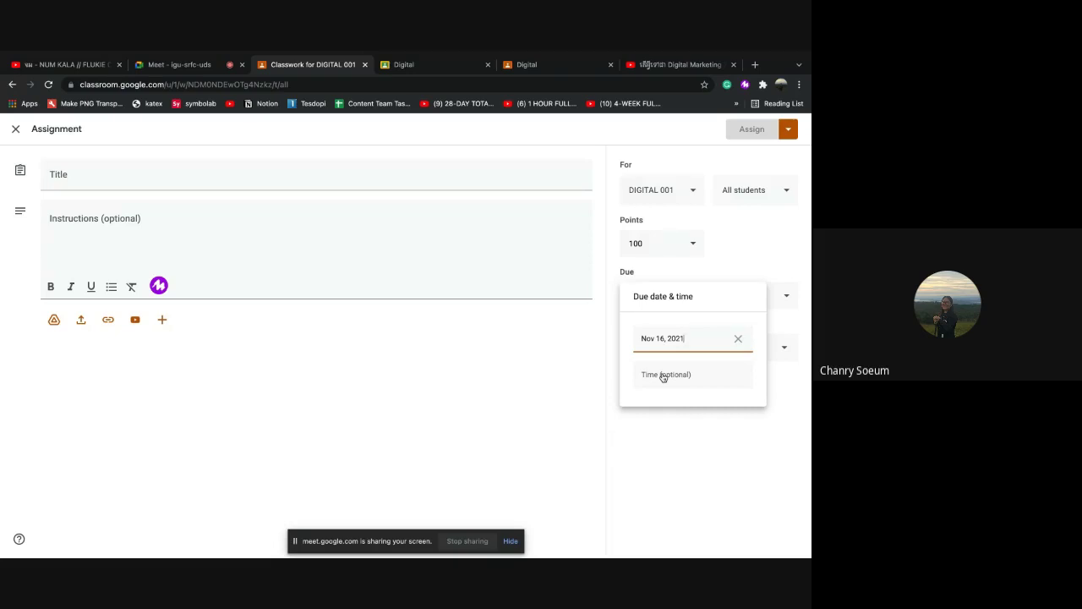
pyautogui.click(666, 376)
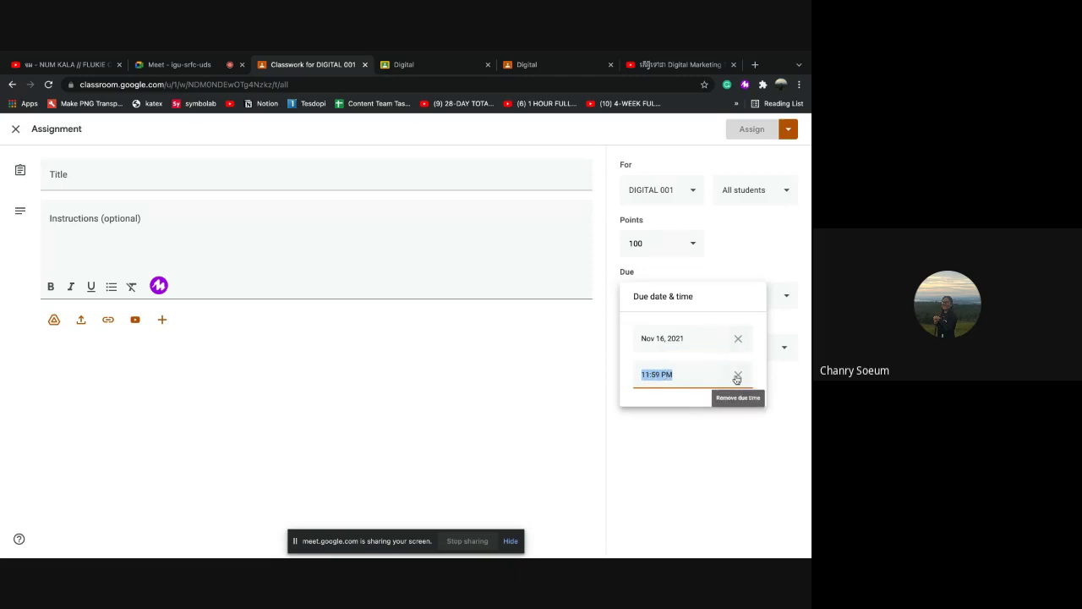
pyautogui.click(681, 430)
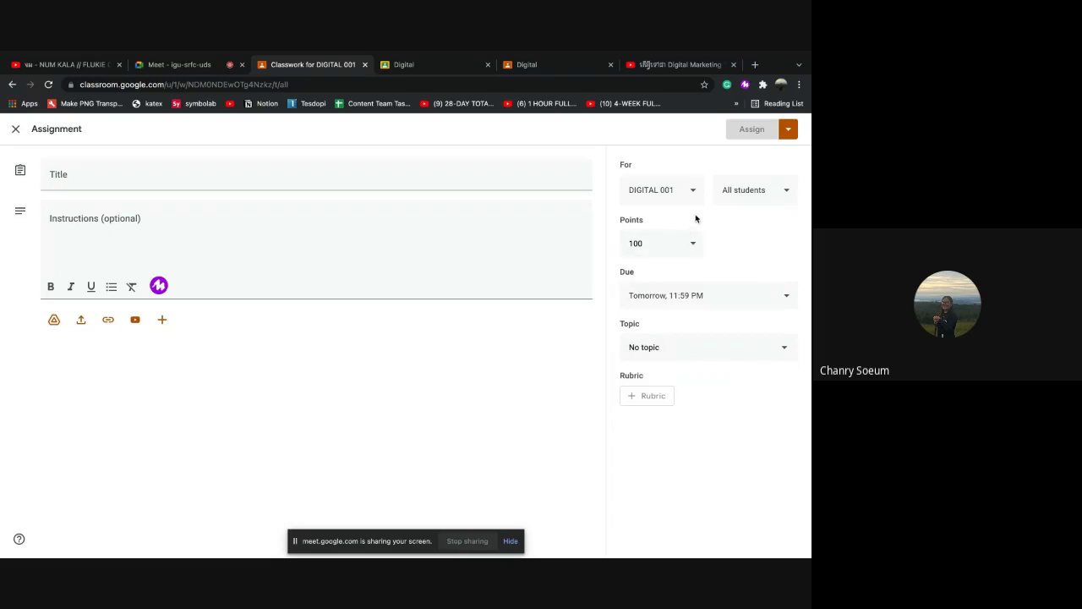
pyautogui.click(16, 130)
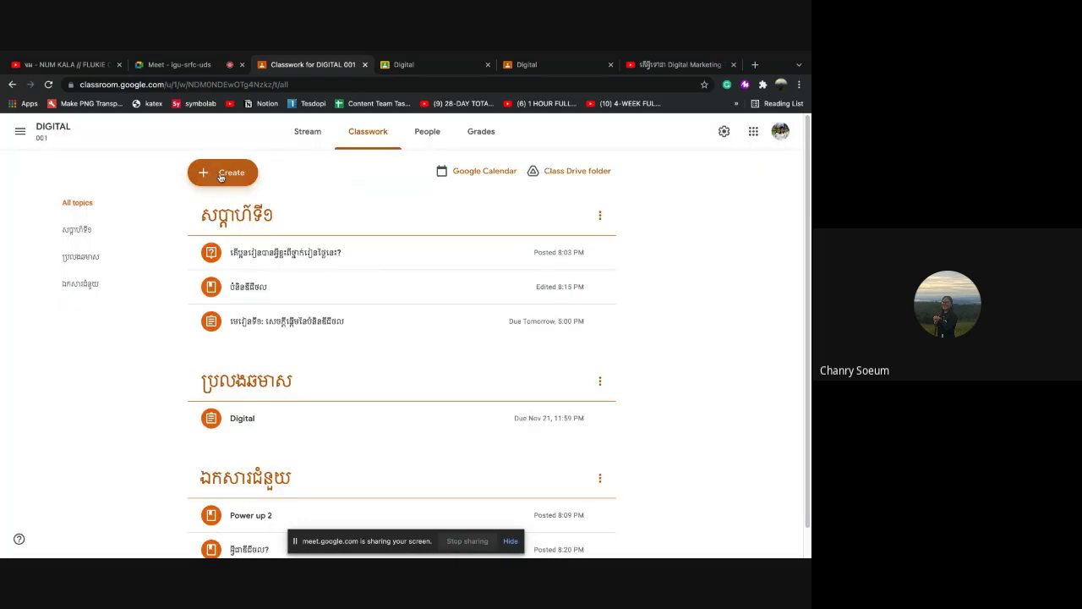
pyautogui.click(220, 175)
pyautogui.click(334, 187)
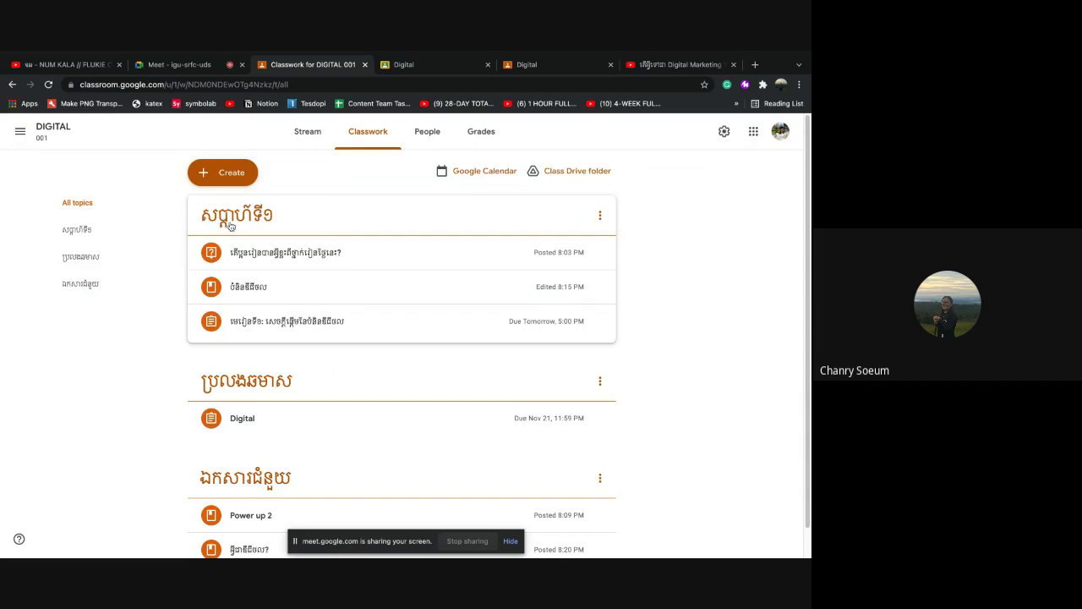
pyautogui.scroll(-1, 252, 383)
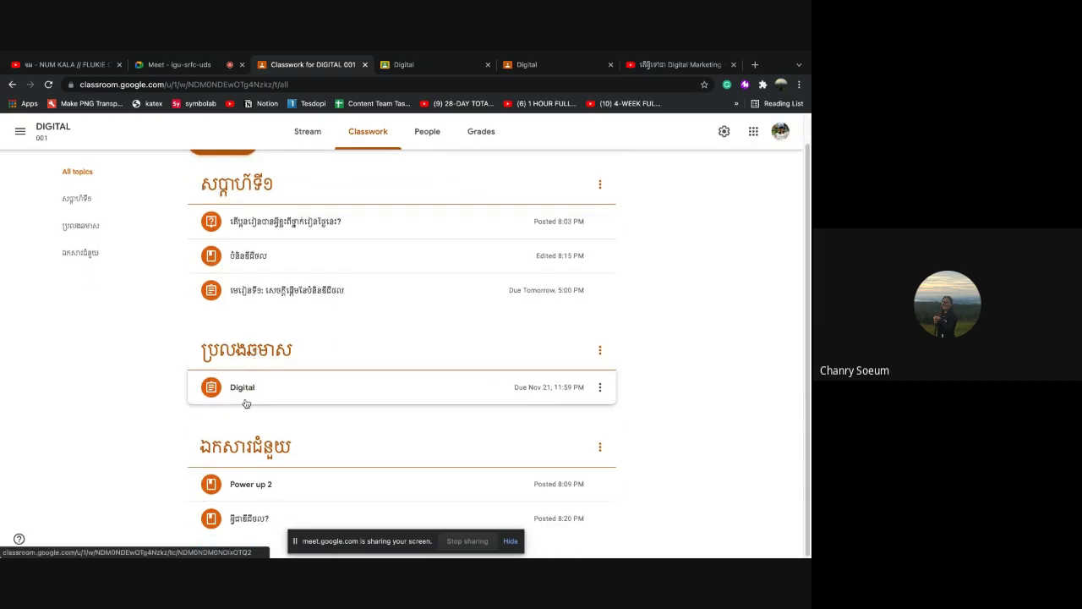
pyautogui.scroll(1, 271, 434)
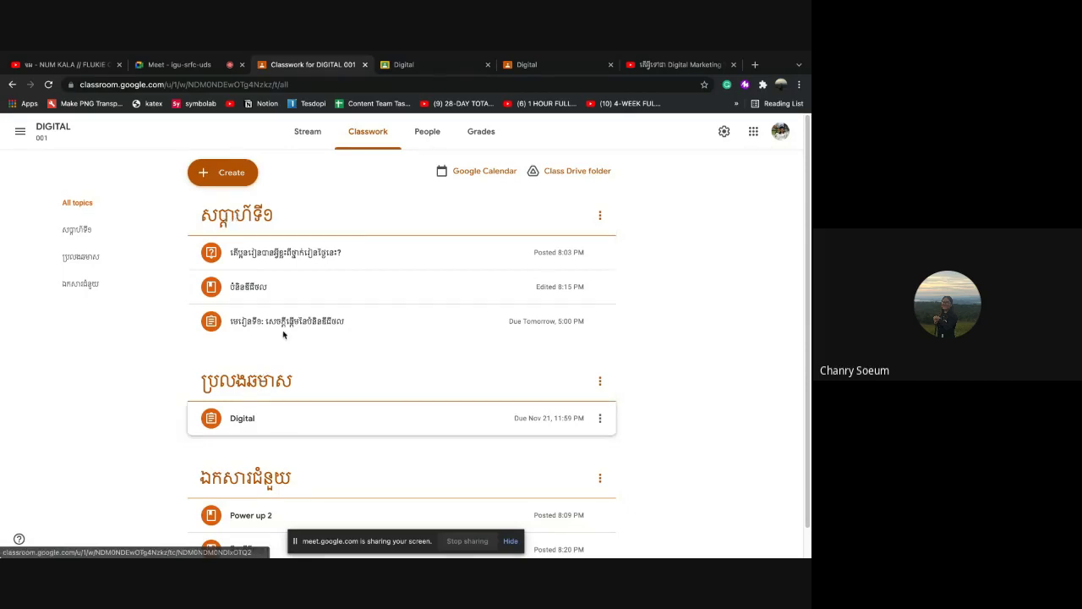
pyautogui.click(228, 175)
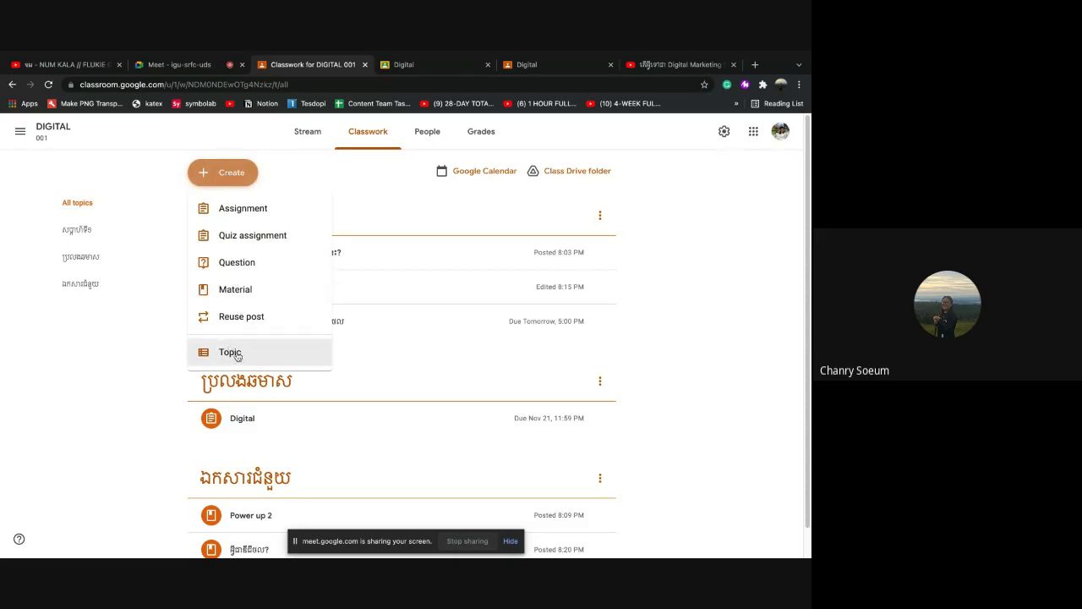
pyautogui.click(160, 377)
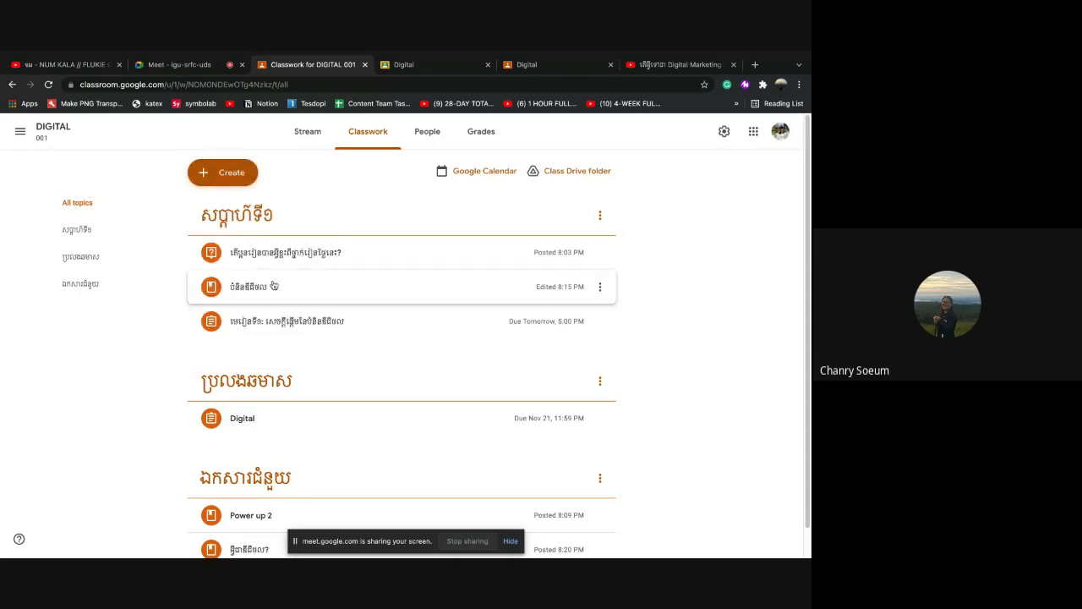